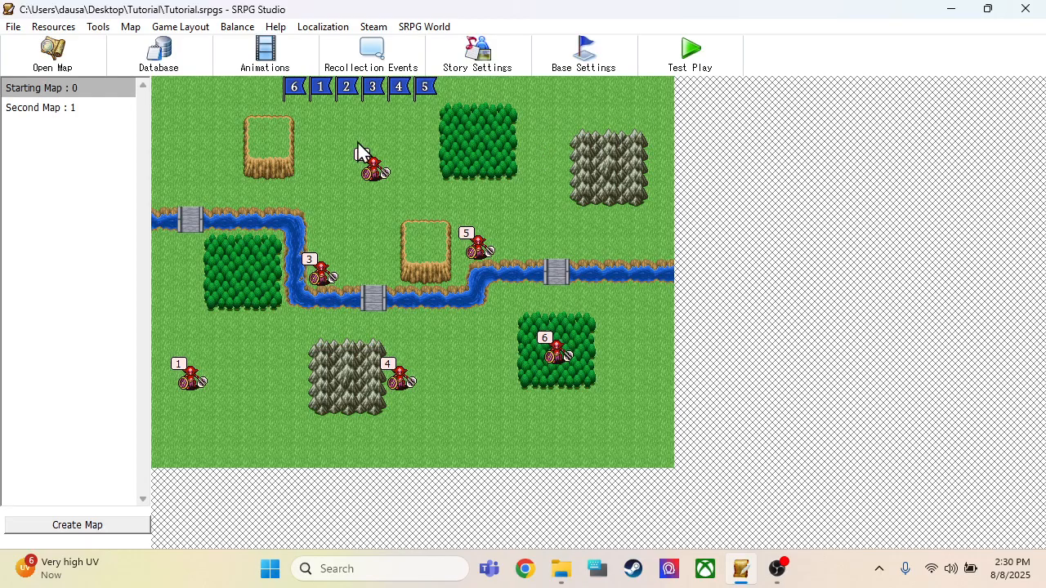
Step: Open the project's Graphics resource manager
left_click(65, 29)
left_click(69, 47)
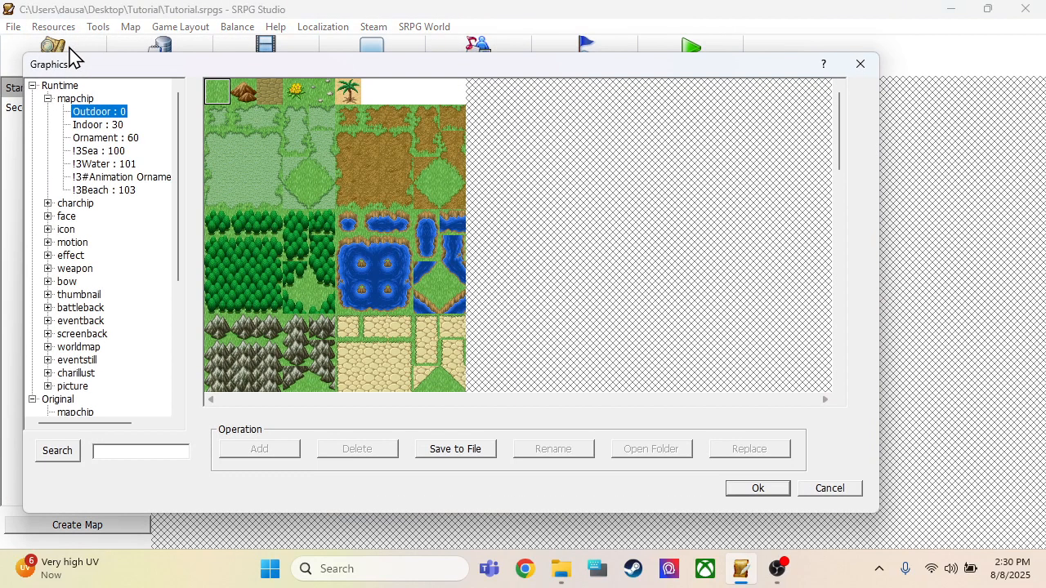
scroll(104, 171, "down", 5)
scroll(115, 210, "up", 5)
Step: Preview the Battle Transition, Battle Crystal and Battle Bottom images in the Runtime picture category, and collapse the category again
left_click(79, 387)
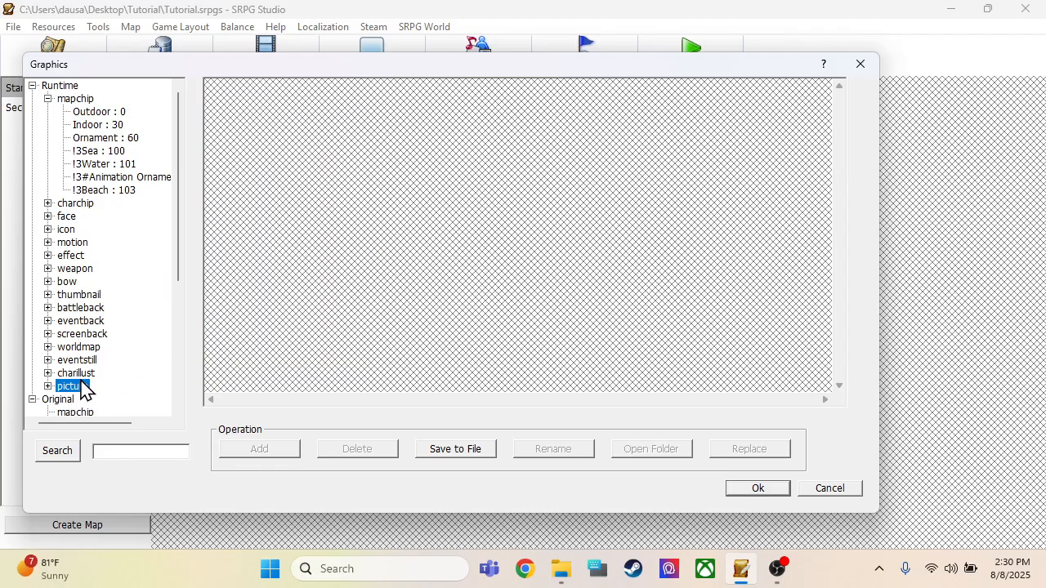
double_click(81, 387)
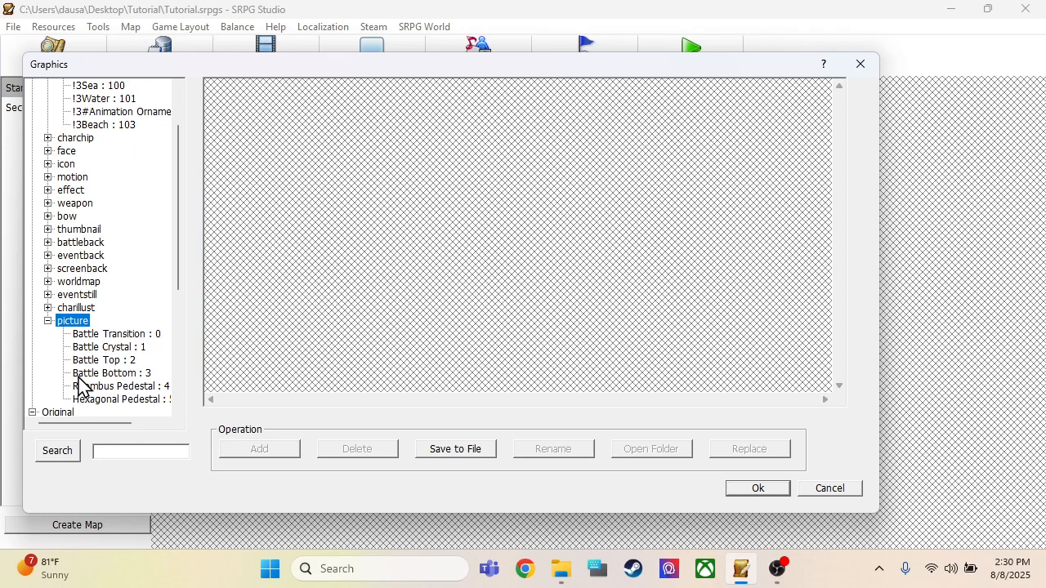
left_click(102, 335)
left_click(103, 348)
left_click(103, 373)
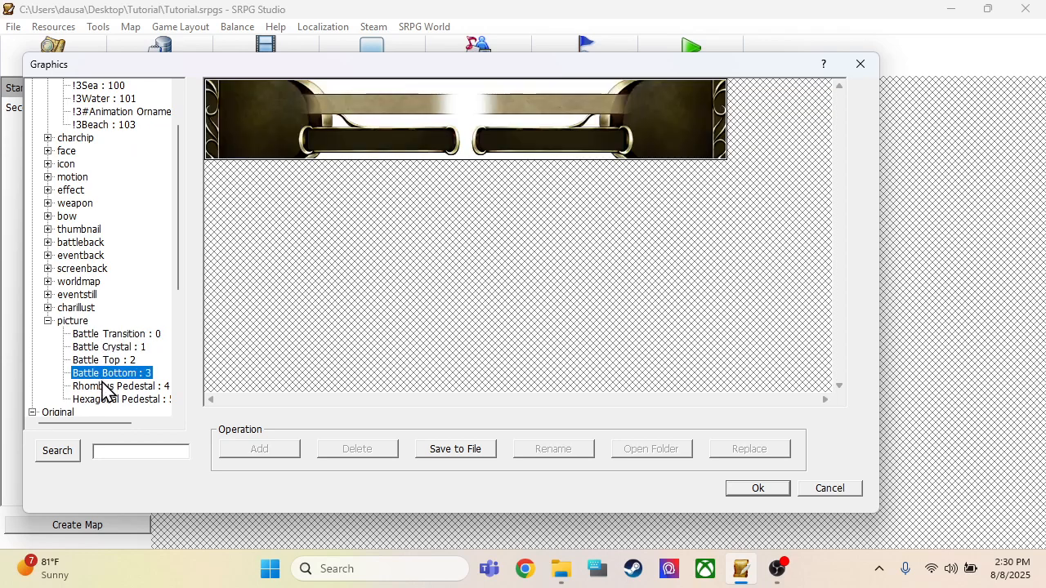
left_click(48, 321)
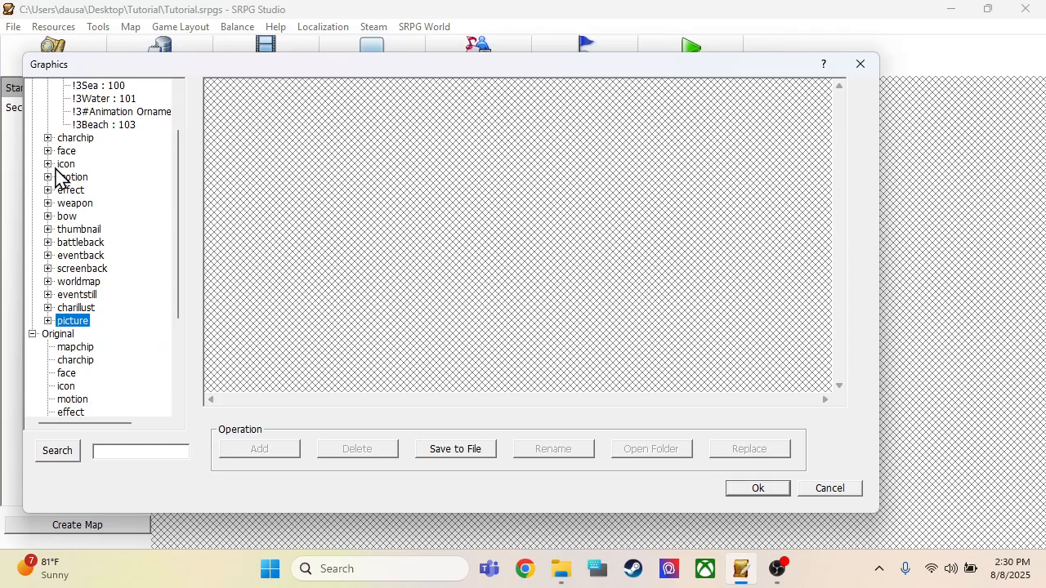
Step: Export the Runtime mapchip tileset Outdoor to the Desktop as Tutorial 1 and close the Graphics manager
scroll(75, 196, "up", 2)
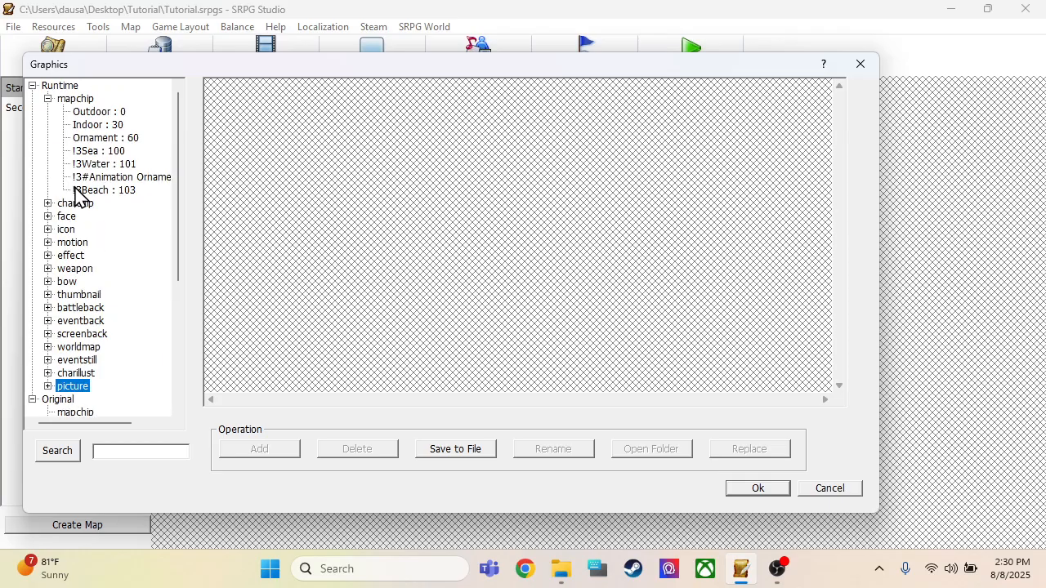
left_click(97, 113)
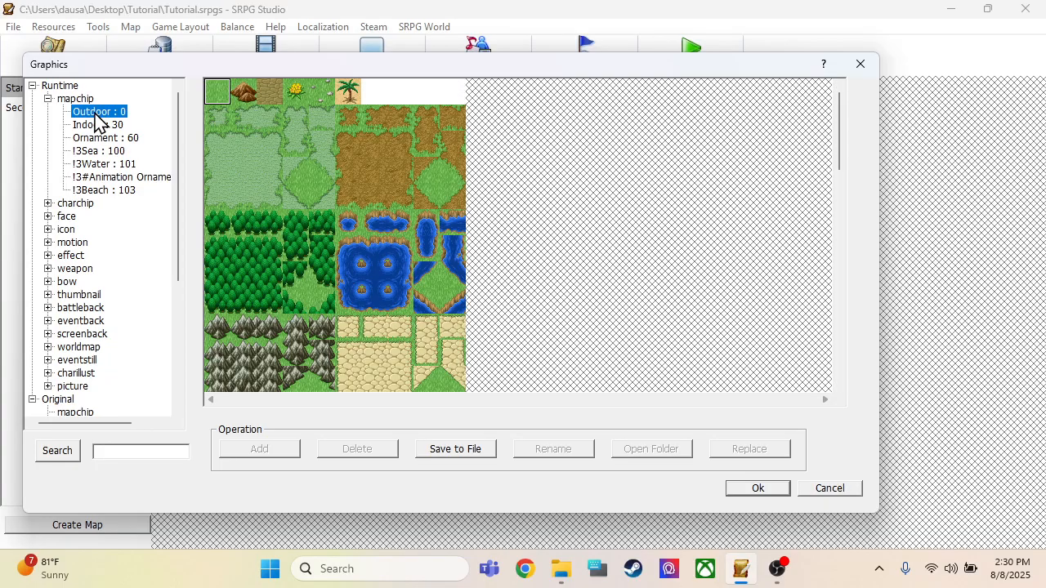
scroll(271, 176, "down", 15)
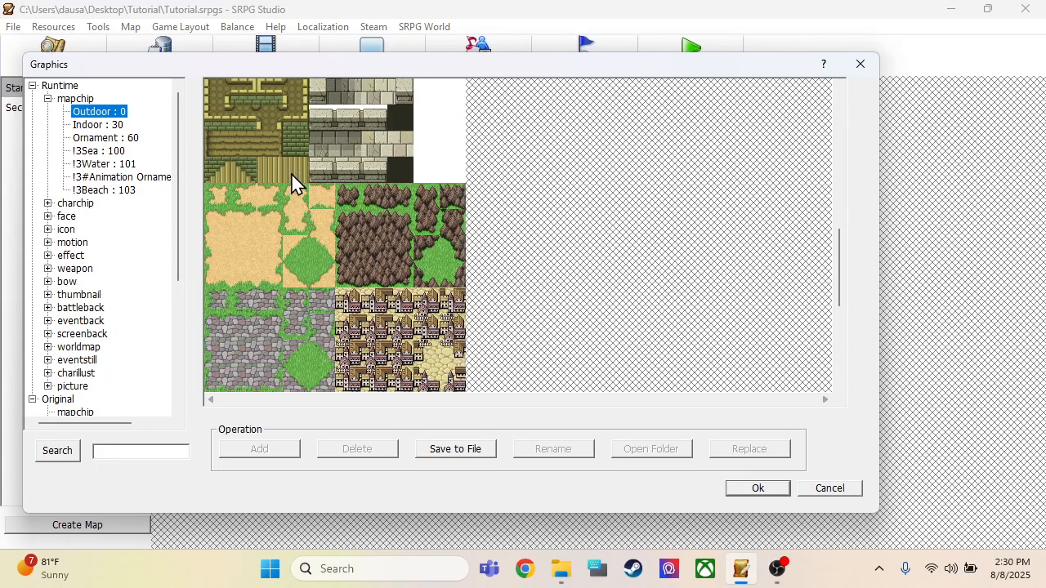
scroll(304, 197, "down", 2)
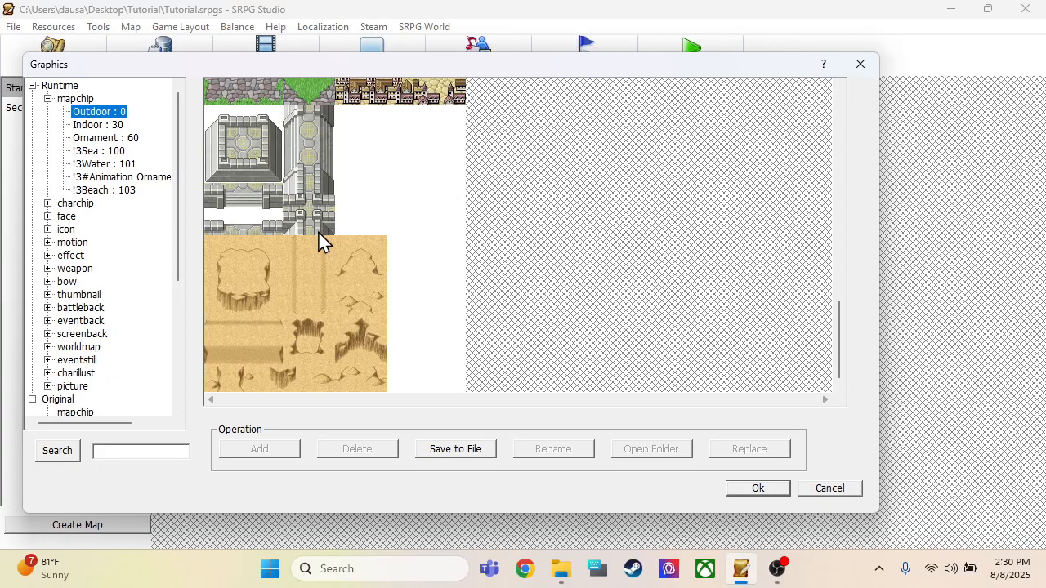
scroll(317, 217, "up", 6)
scroll(321, 230, "up", 8)
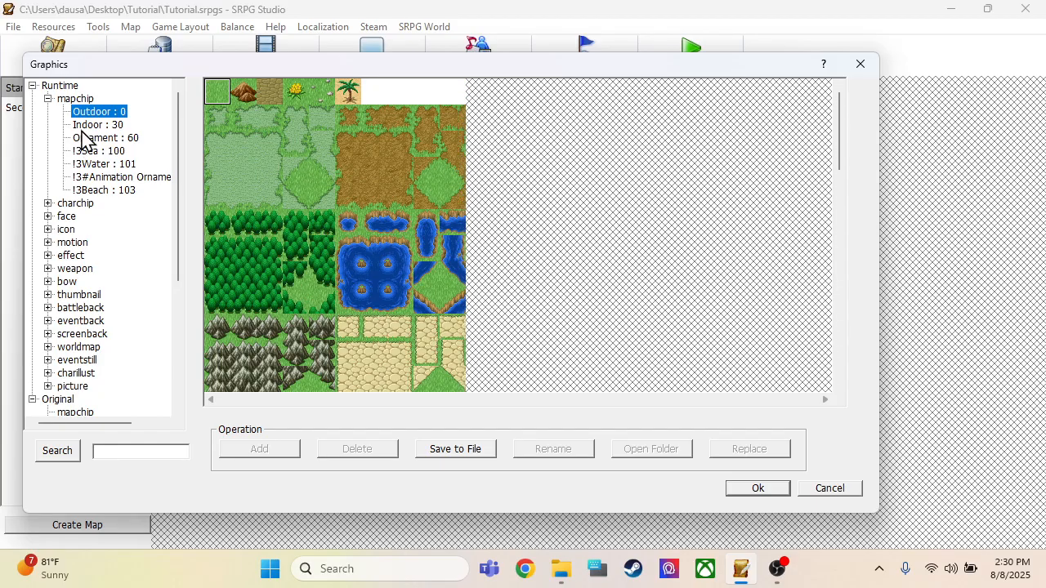
left_click(463, 454)
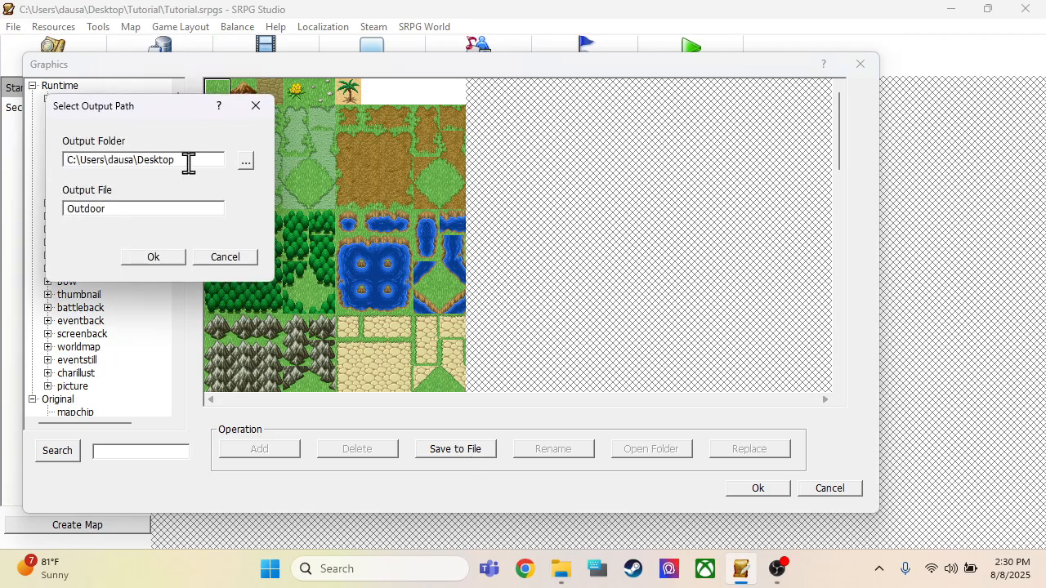
left_click_drag(135, 210, 47, 211)
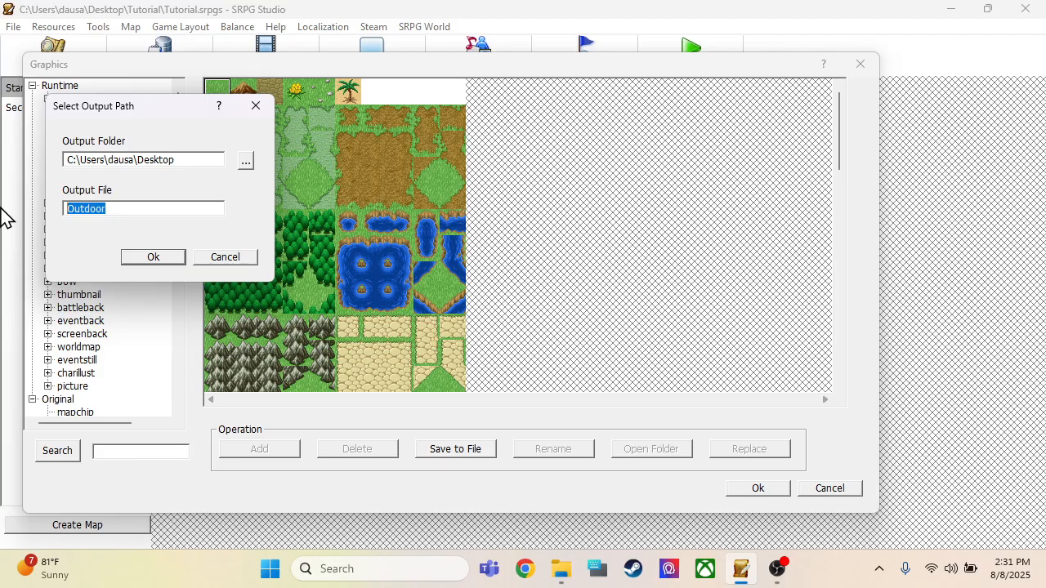
type("Tut")
left_click(133, 259)
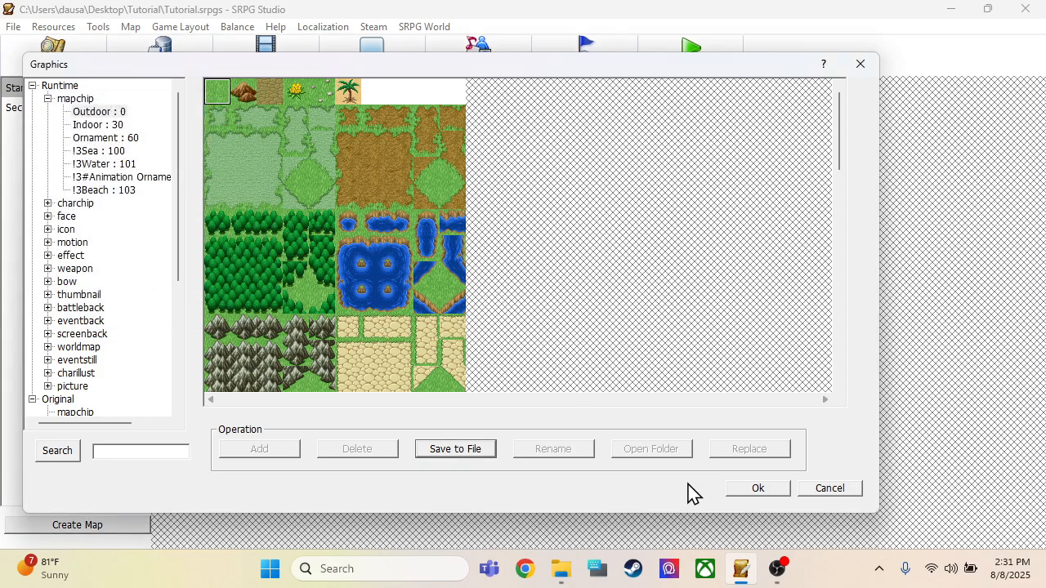
left_click(755, 490)
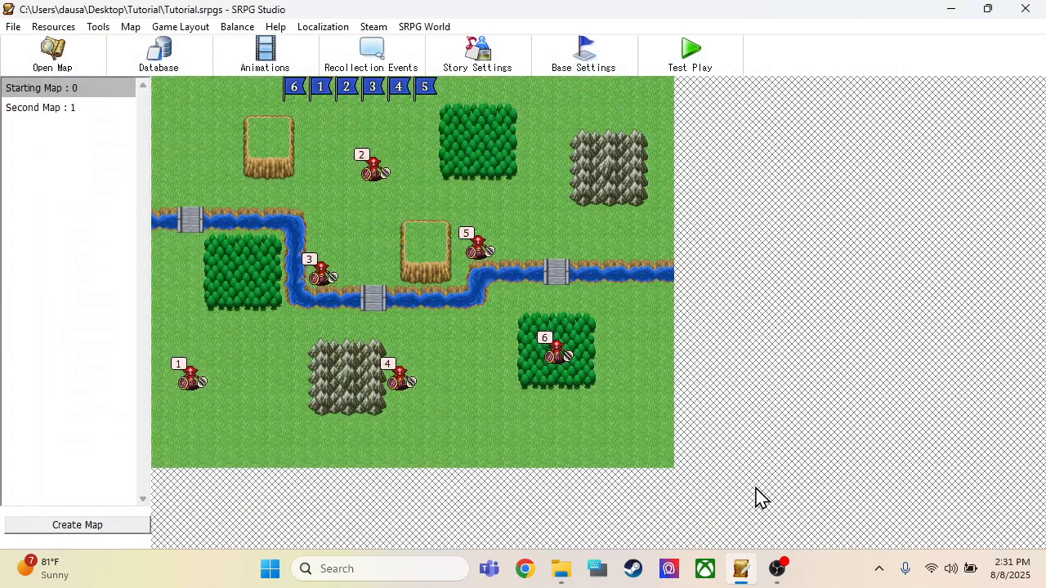
Step: Minimise the open windows and inspect the exported Tutorial 1 image from the desktop, closing the viewer when done
left_click(952, 10)
left_click(954, 20)
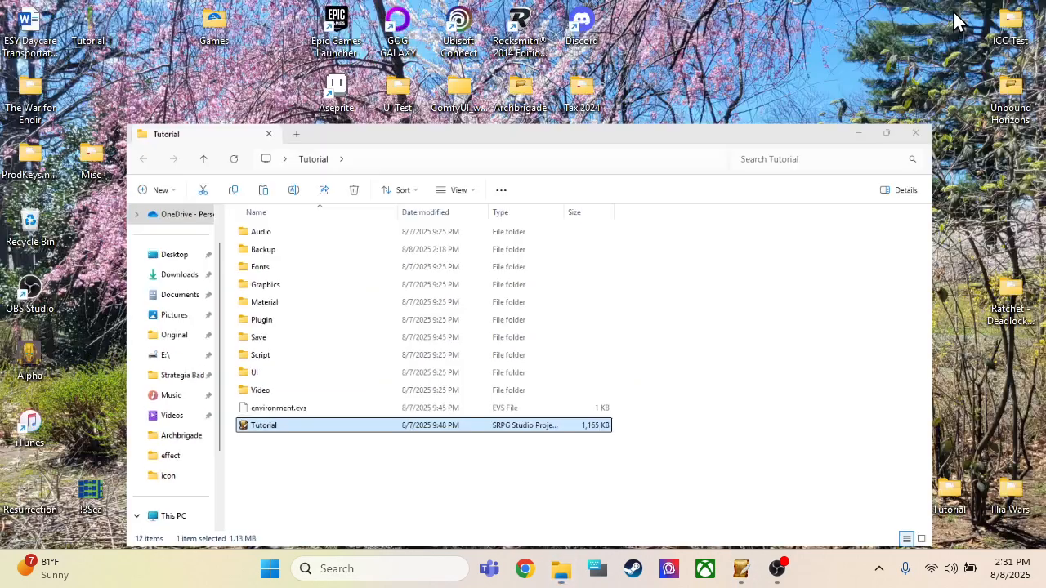
double_click(91, 26)
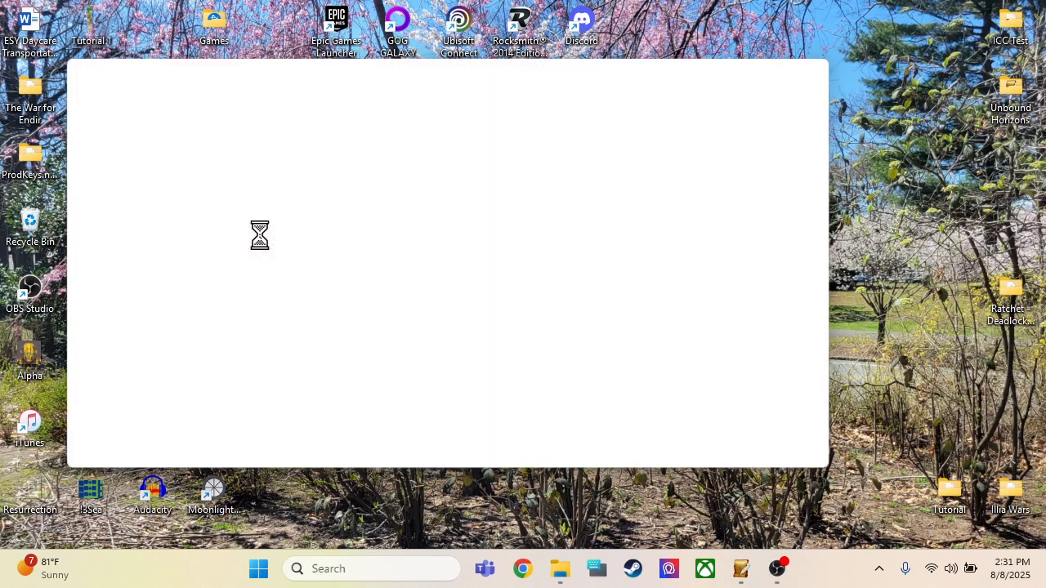
scroll(438, 375, "up", 6)
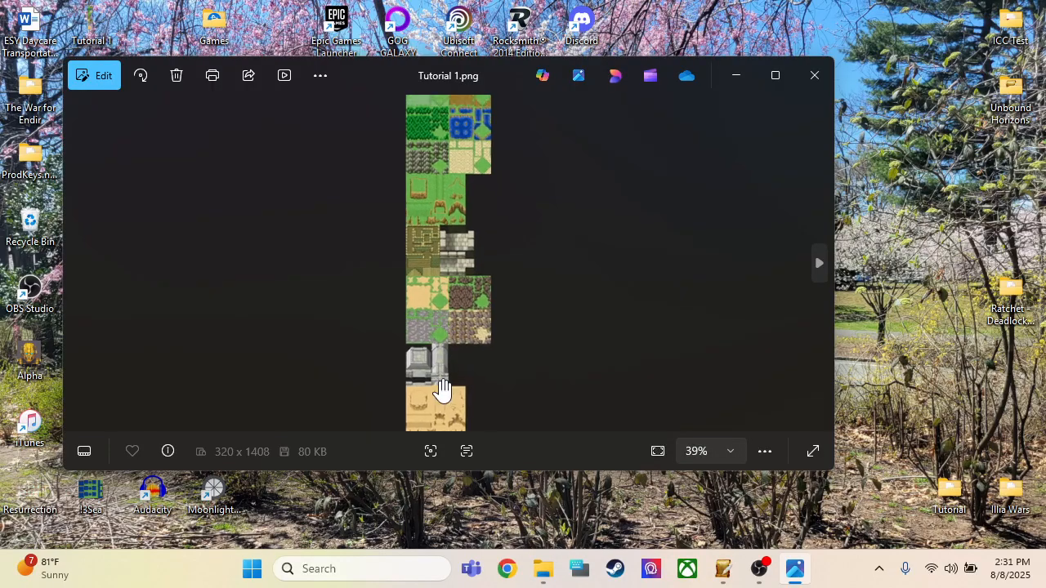
scroll(441, 318, "down", 6)
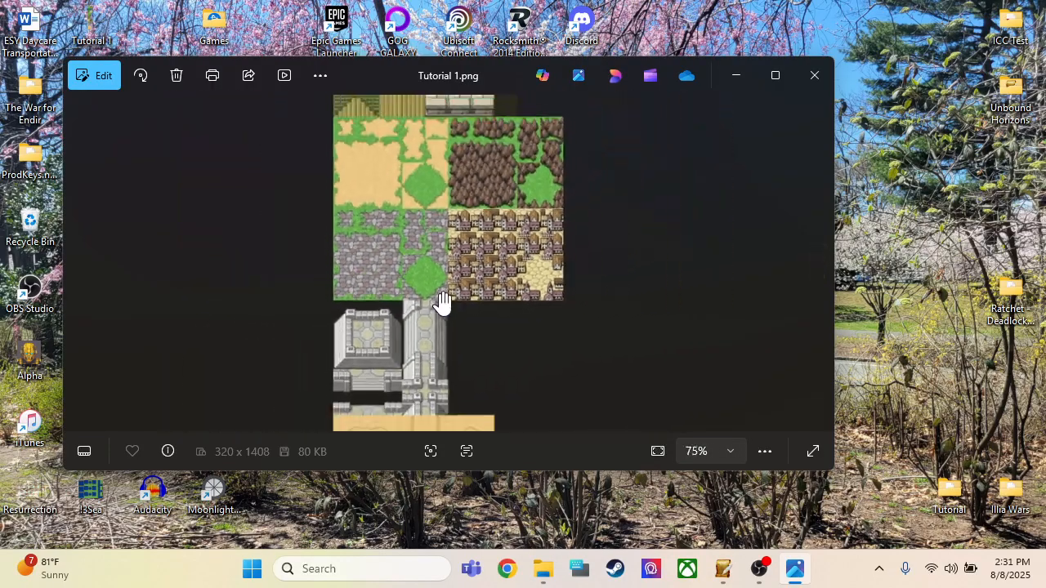
left_click(813, 74)
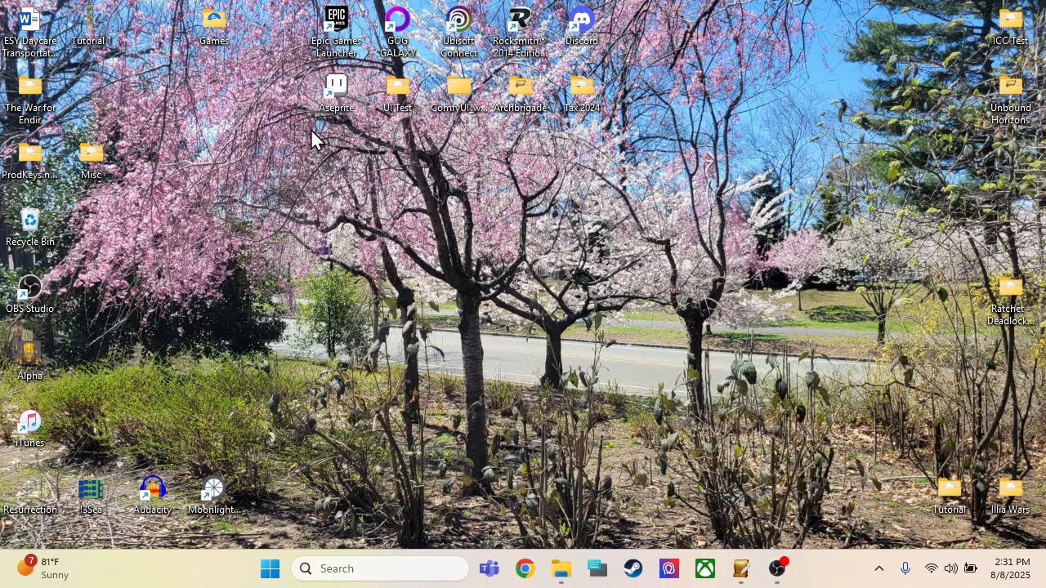
Step: Switch to Aseprite, close its Home page and open Tutorial 1.png from the Desktop
double_click(342, 100)
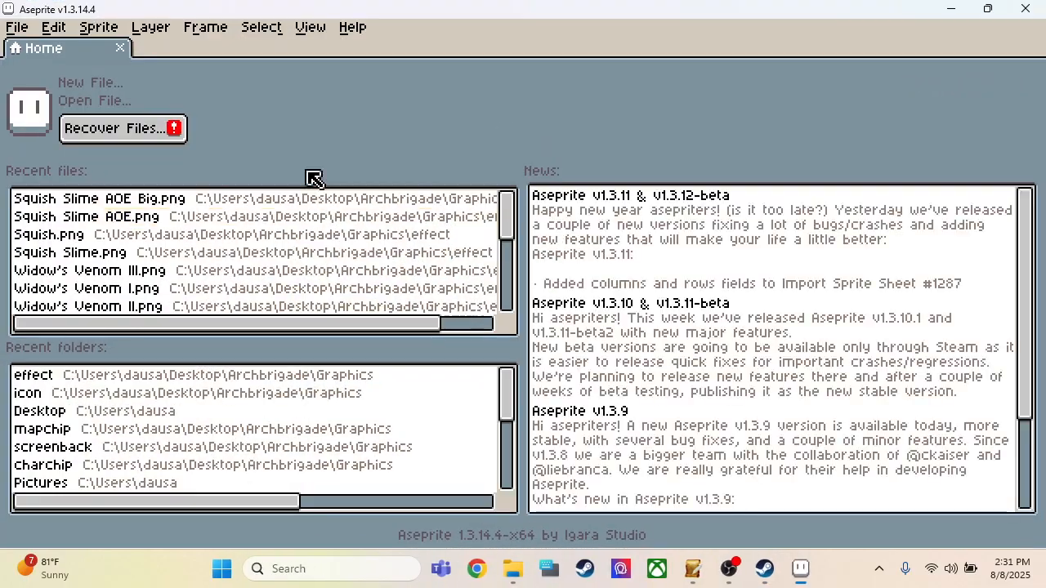
left_click(120, 47)
left_click(19, 28)
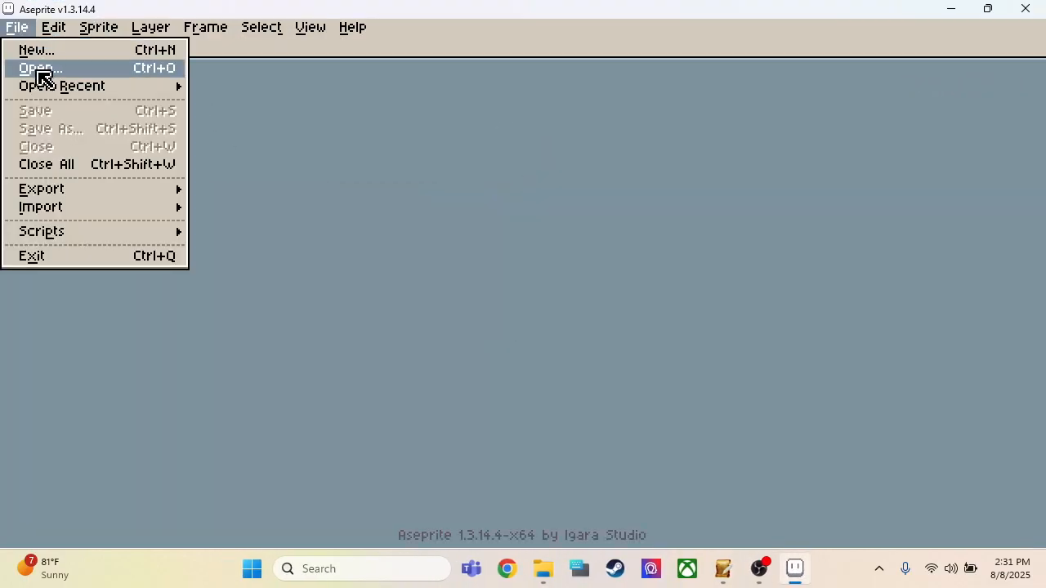
left_click(36, 70)
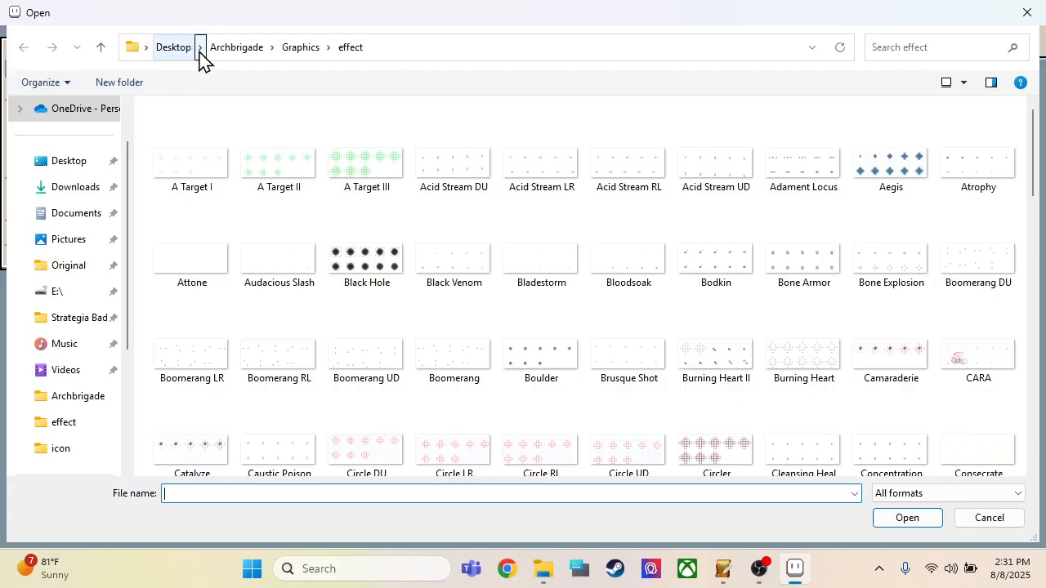
left_click(174, 47)
scroll(237, 229, "down", 1)
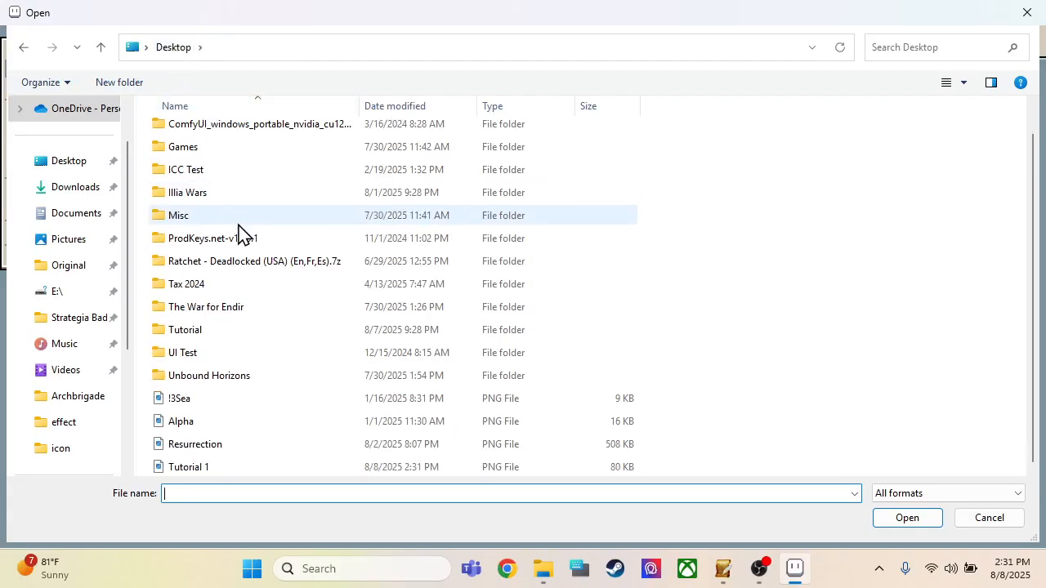
double_click(206, 470)
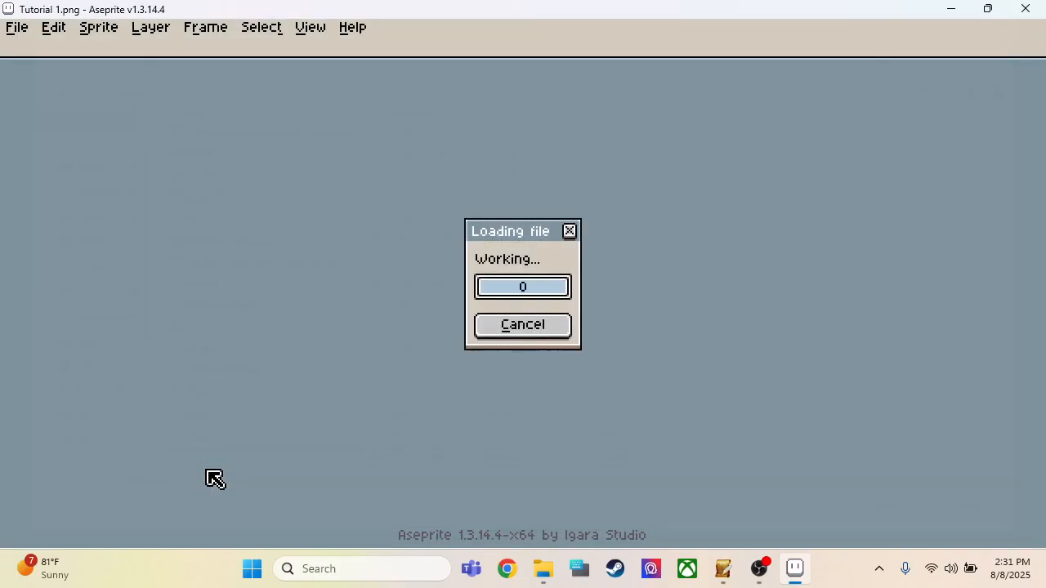
Step: Examine the exported tileset's terrain tiles at different magnifications, from the whole sheet down to individual grass pixels
scroll(462, 380, "down", 5)
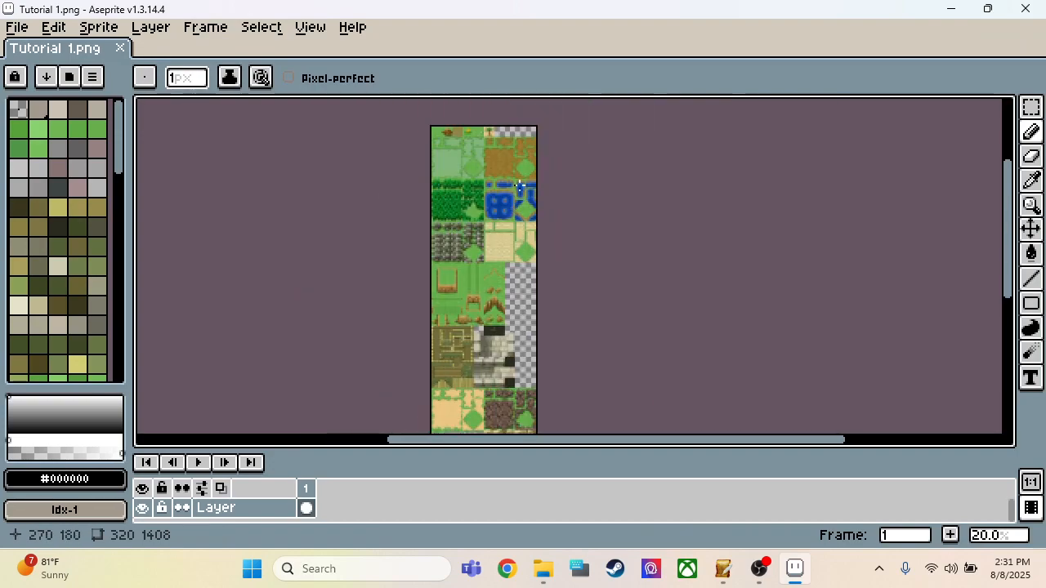
scroll(476, 121, "up", 6)
scroll(858, 180, "down", 2)
scroll(567, 191, "up", 8)
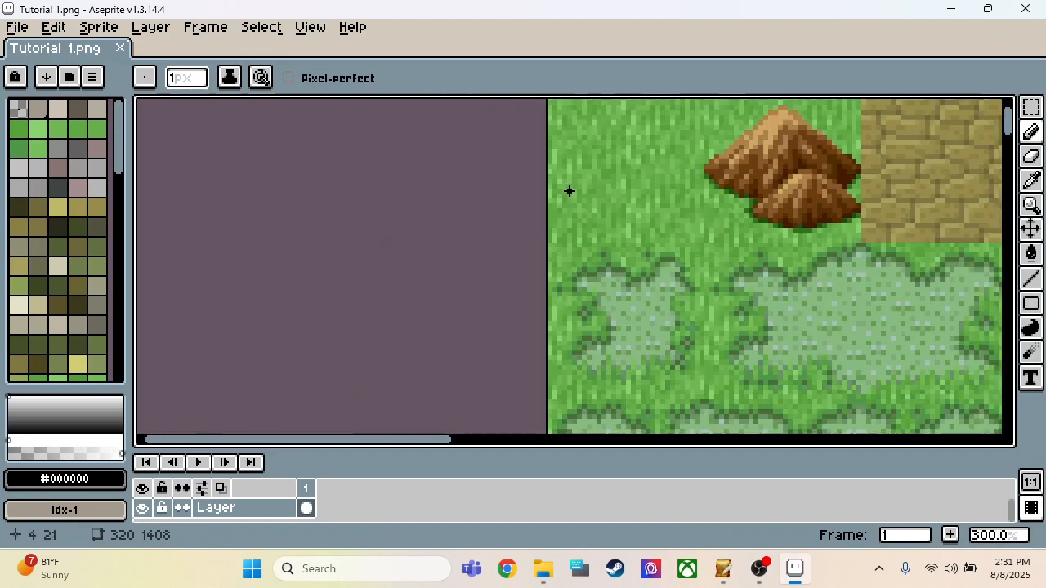
left_click(617, 212)
scroll(607, 206, "up", 2)
scroll(608, 206, "down", 8)
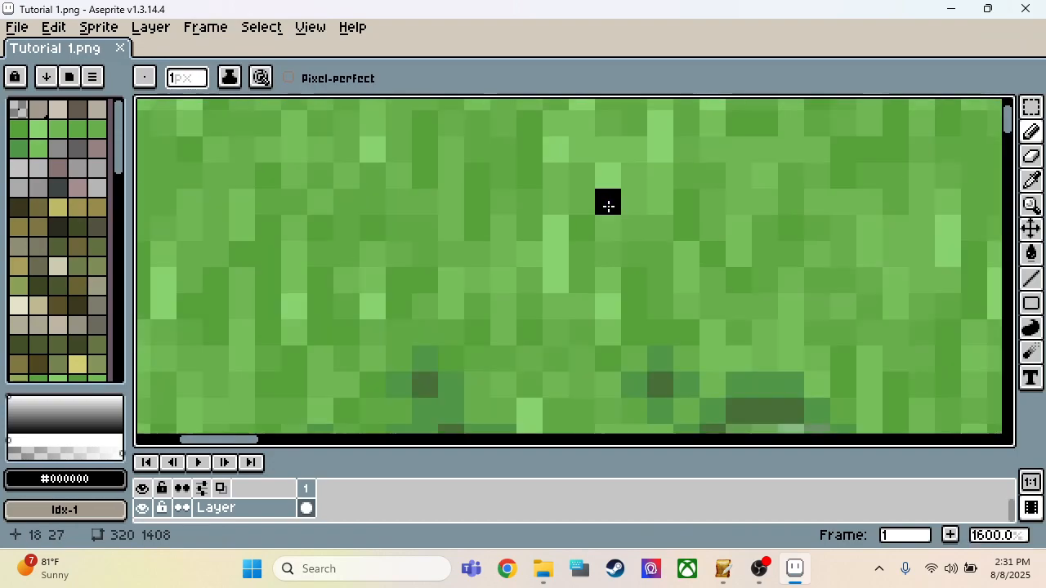
scroll(563, 223, "down", 6)
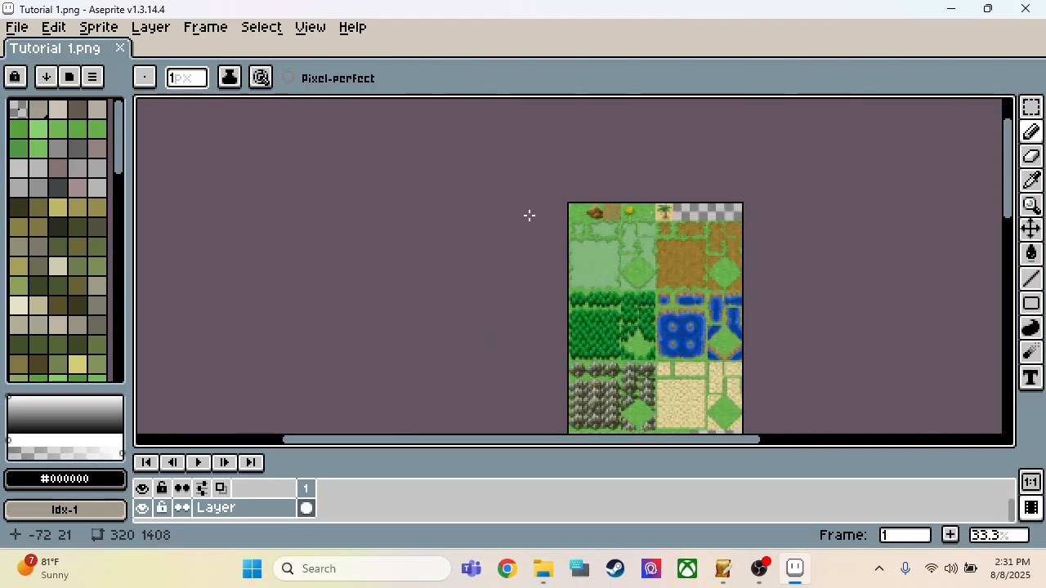
scroll(658, 237, "up", 2)
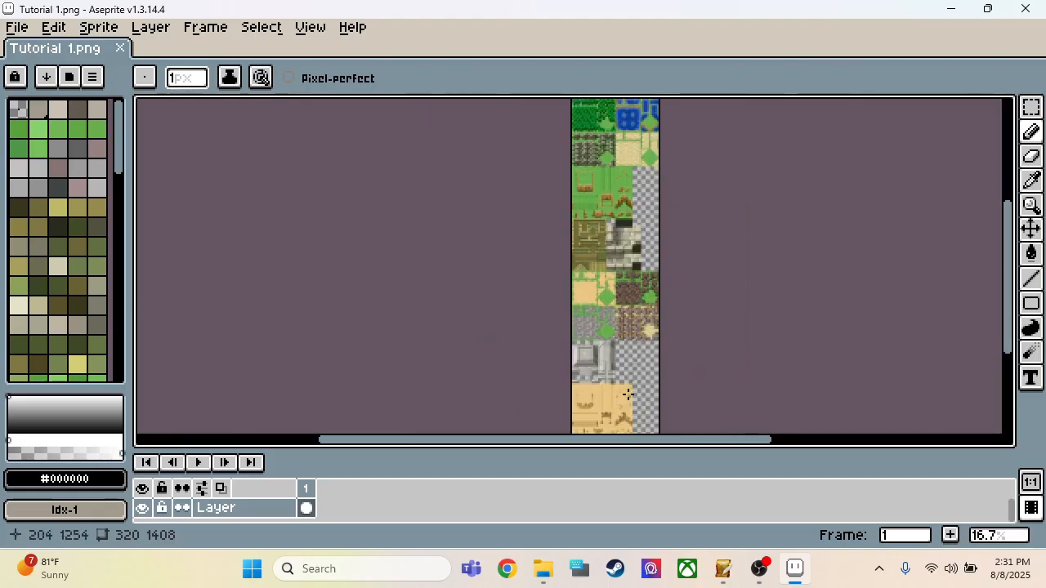
scroll(626, 384, "down", 1)
scroll(619, 145, "up", 7)
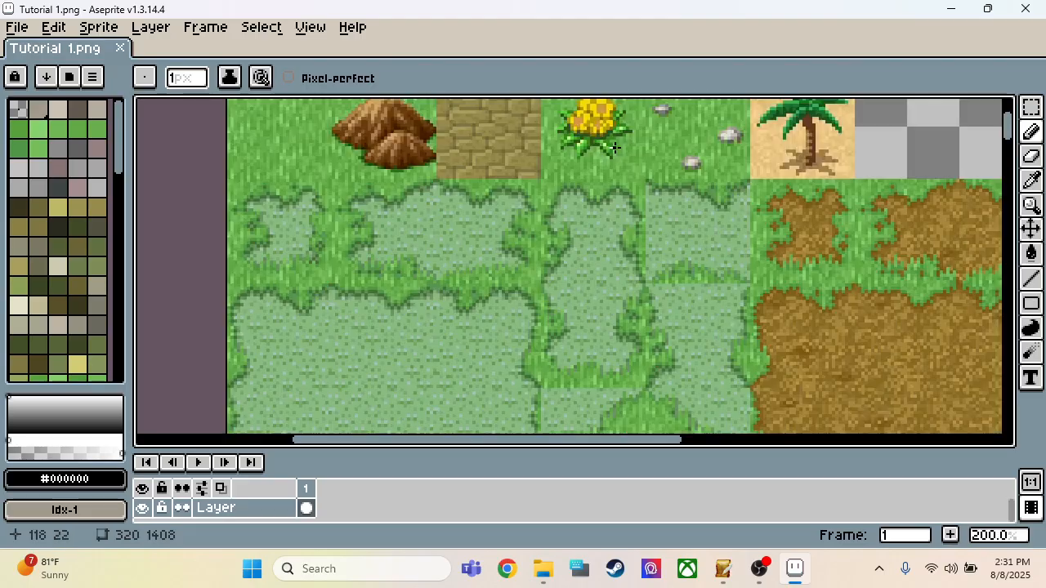
scroll(554, 190, "down", 2)
scroll(555, 190, "up", 2)
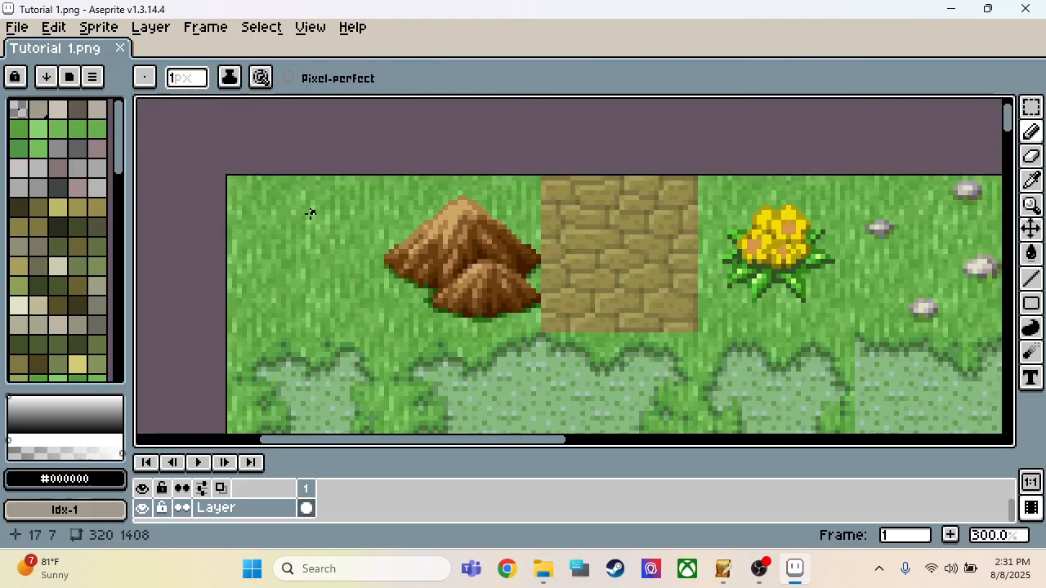
Step: Erase the plain grass tile at the tileset's upper-left corner with marquee selections, clearing an area about 32 × 32 pixels
key("m")
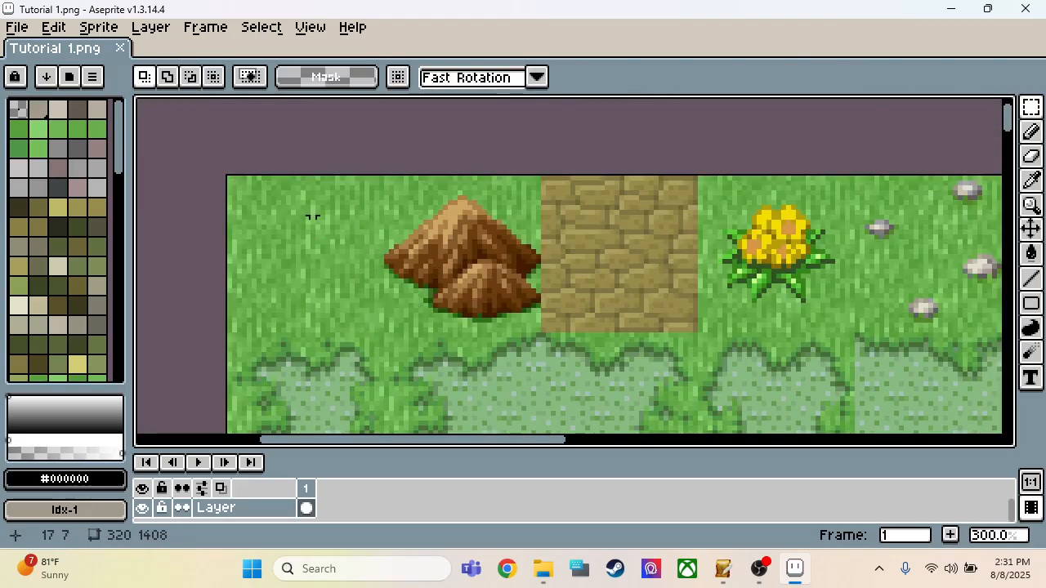
left_click_drag(230, 178, 381, 327)
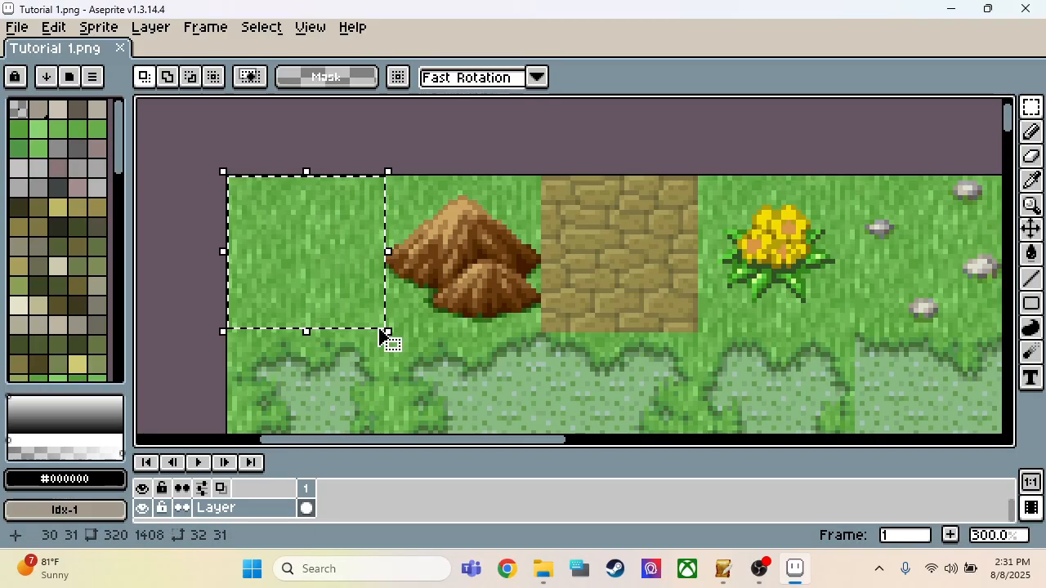
key("Delete")
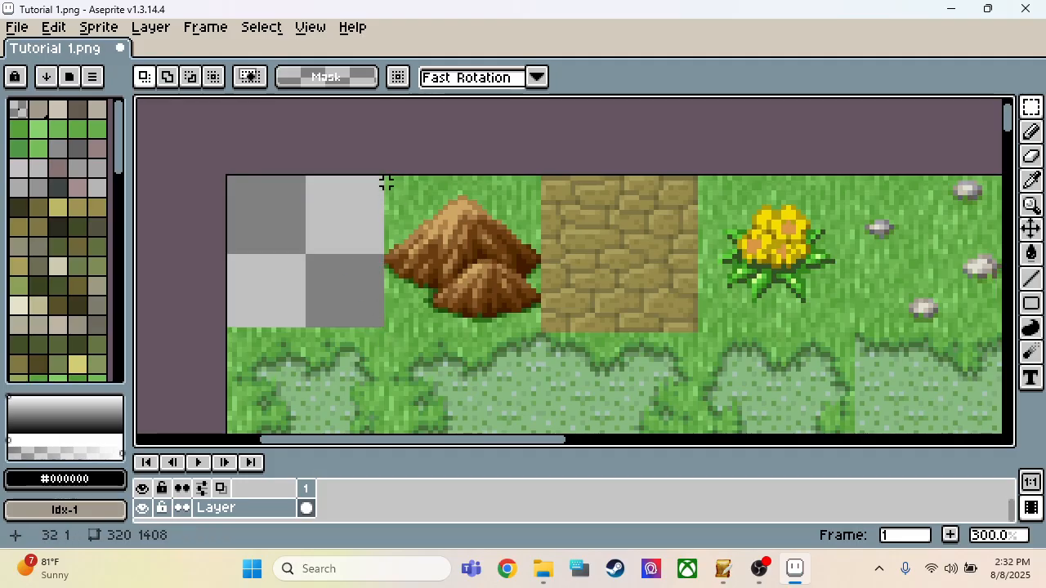
left_click_drag(385, 183, 219, 336)
key("Delete")
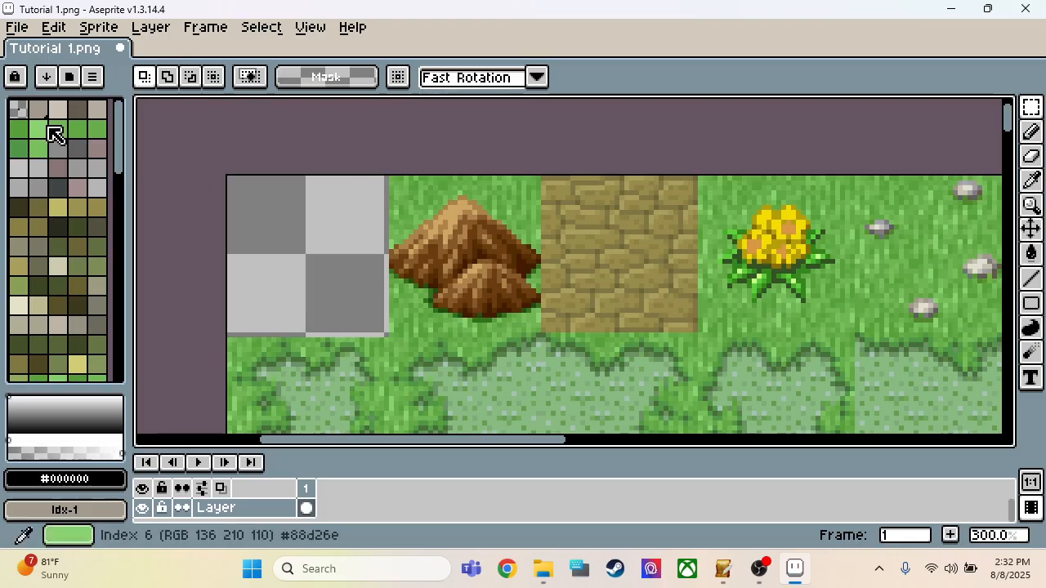
Step: Switch to SRPG Studio and open its Graphics resources window
scroll(70, 163, "down", 10)
scroll(70, 186, "up", 15)
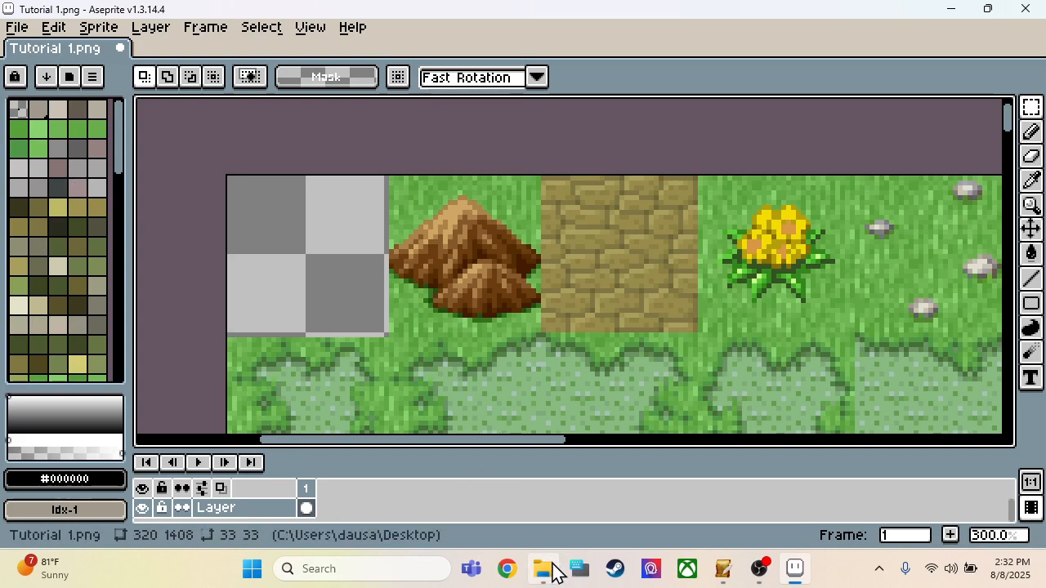
left_click(544, 569)
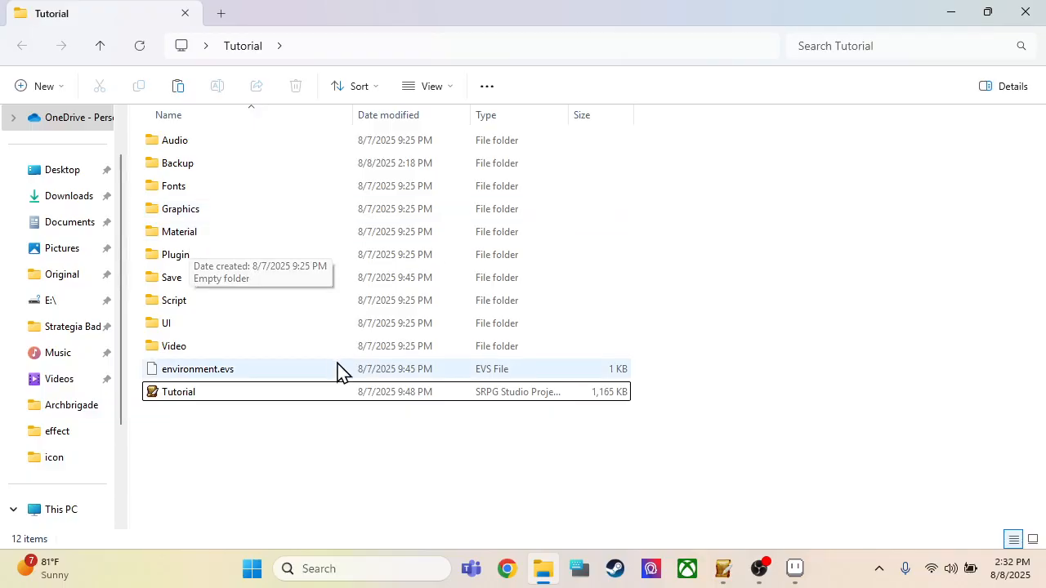
left_click(722, 568)
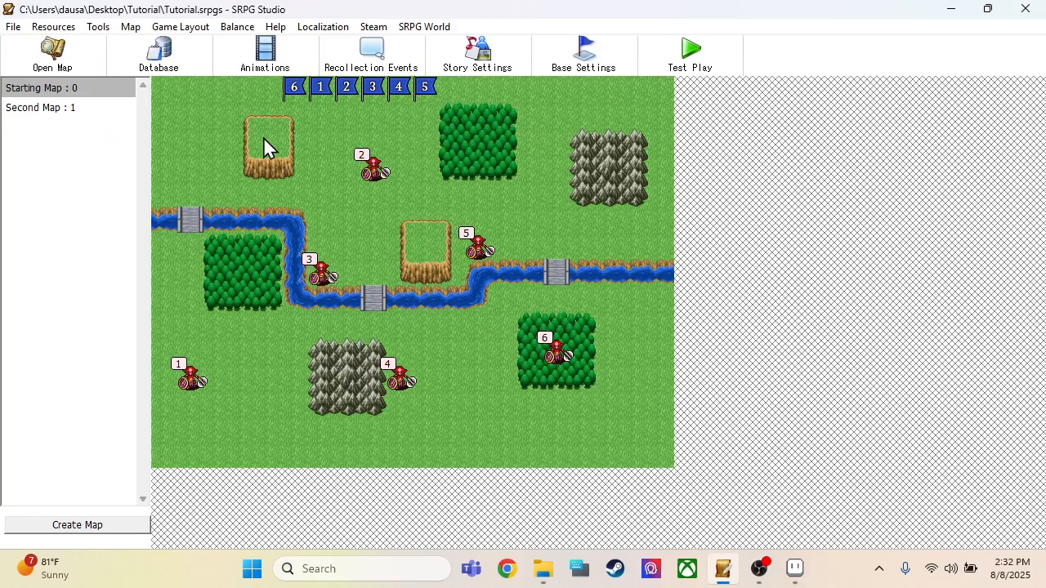
left_click(64, 27)
left_click(75, 47)
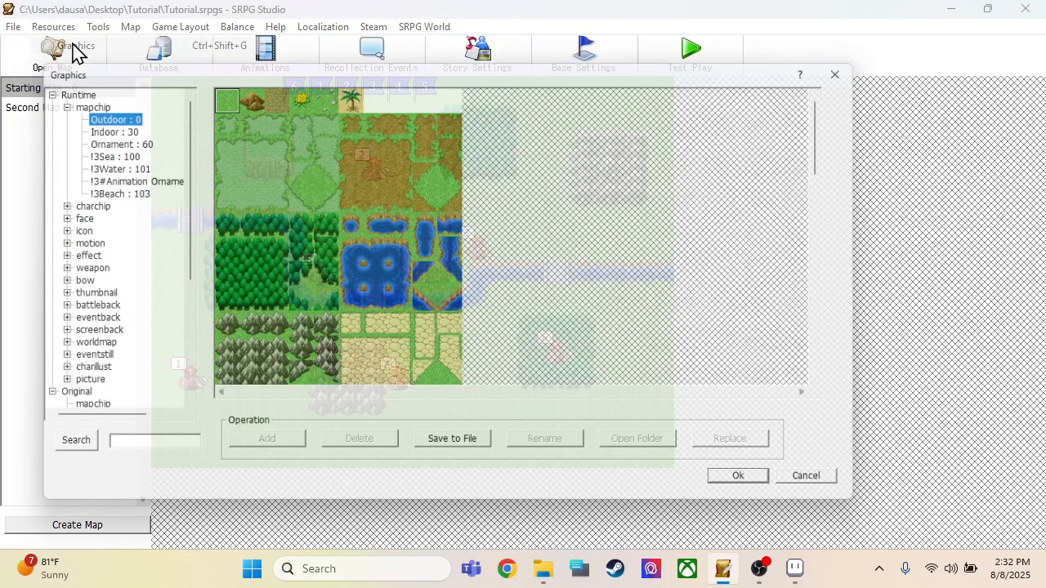
Step: Expand the Runtime icon category in the resource tree and display the Icon : 0 sheet
scroll(72, 157, "down", 5)
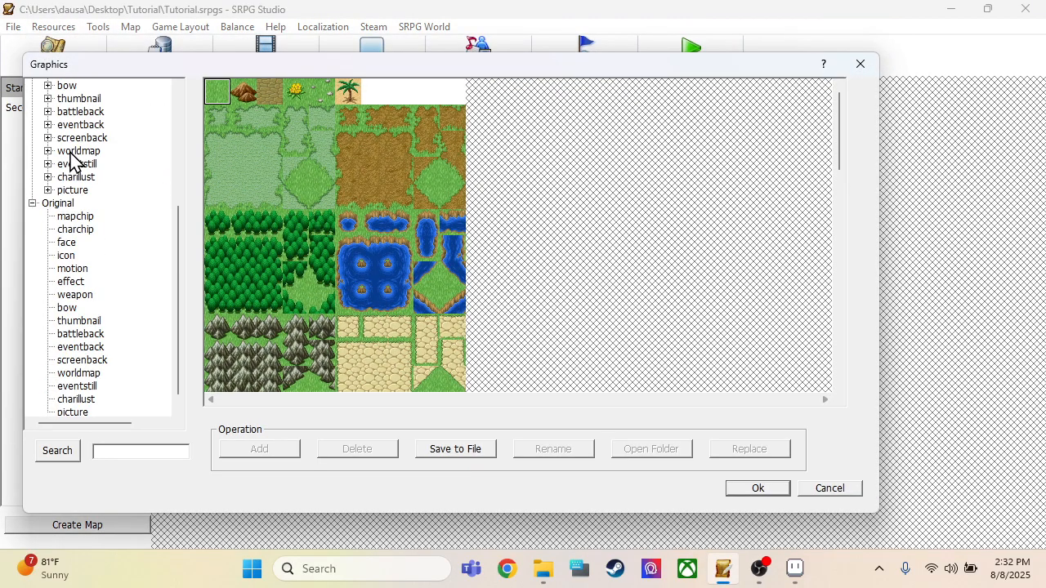
scroll(72, 158, "up", 5)
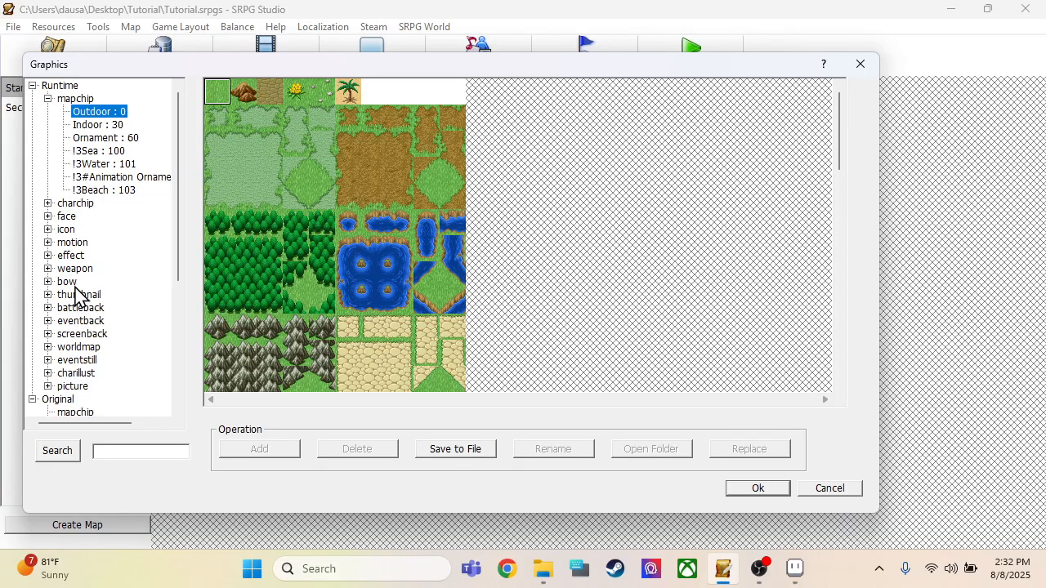
left_click(48, 230)
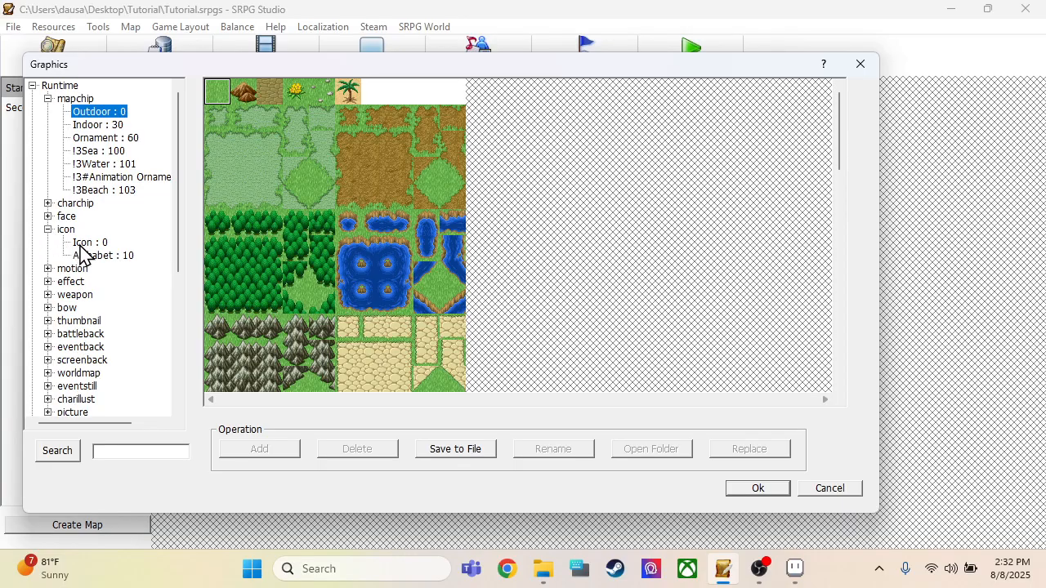
left_click(85, 243)
scroll(276, 258, "down", 2)
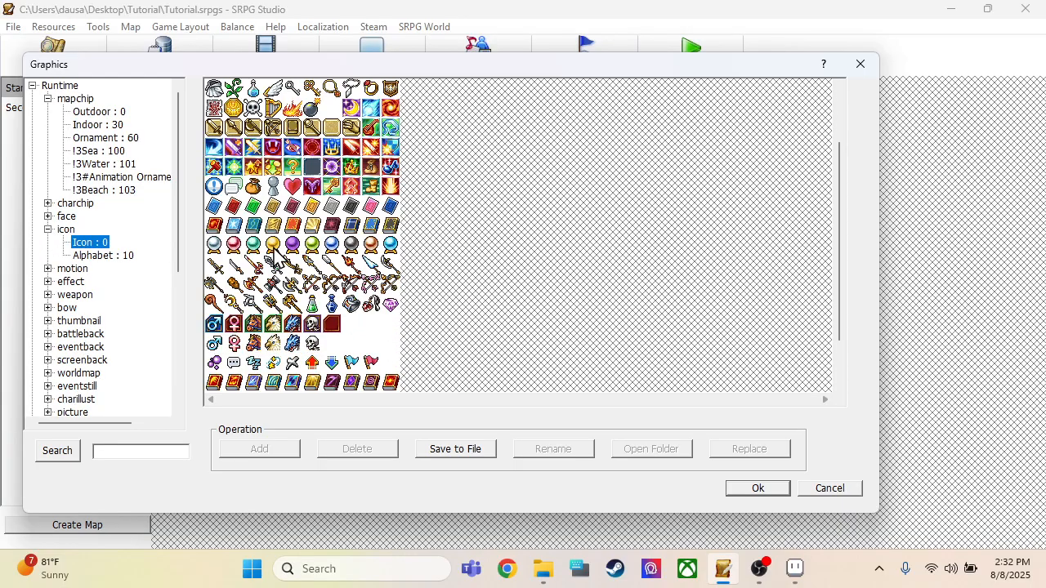
scroll(277, 256, "down", 3)
scroll(276, 258, "up", 7)
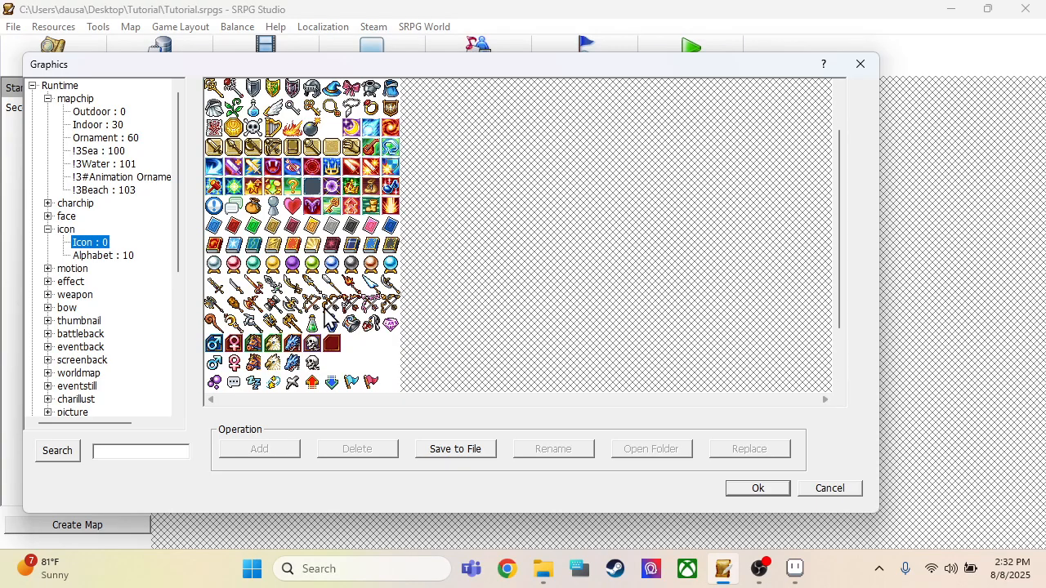
Step: Export the icon sheet to the Desktop under the file name Icon and close the Graphics window
left_click(460, 458)
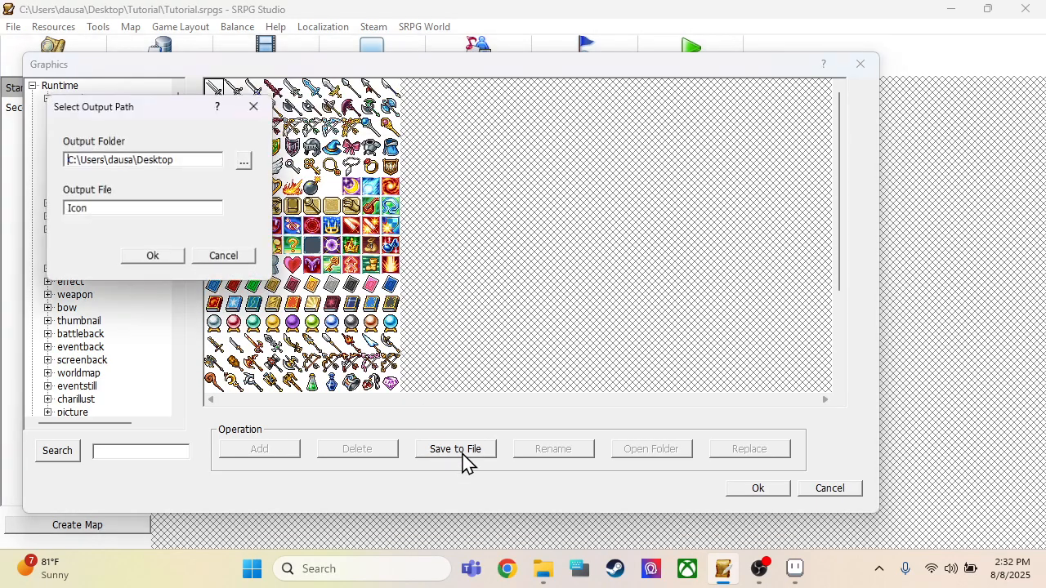
left_click(167, 263)
left_click(772, 490)
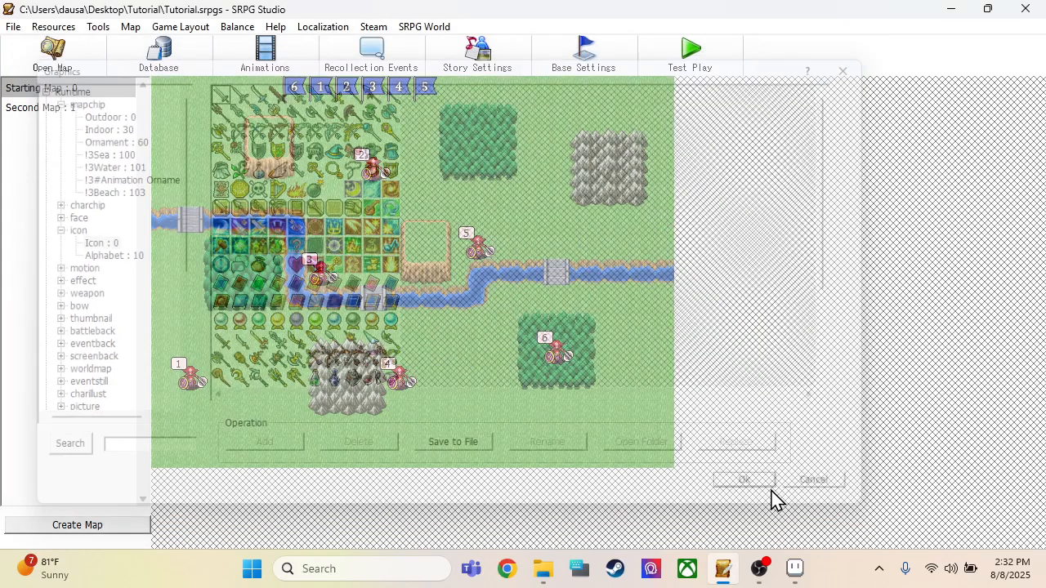
Step: Switch to Aseprite and load the palette from the Icon PNG file on the Desktop
left_click(794, 569)
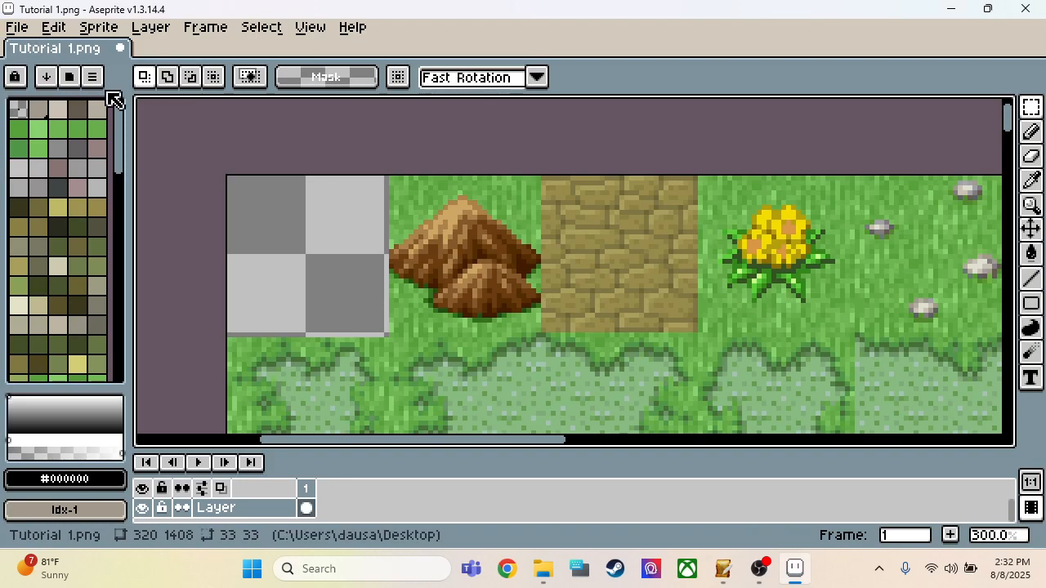
scroll(61, 286, "down", 8)
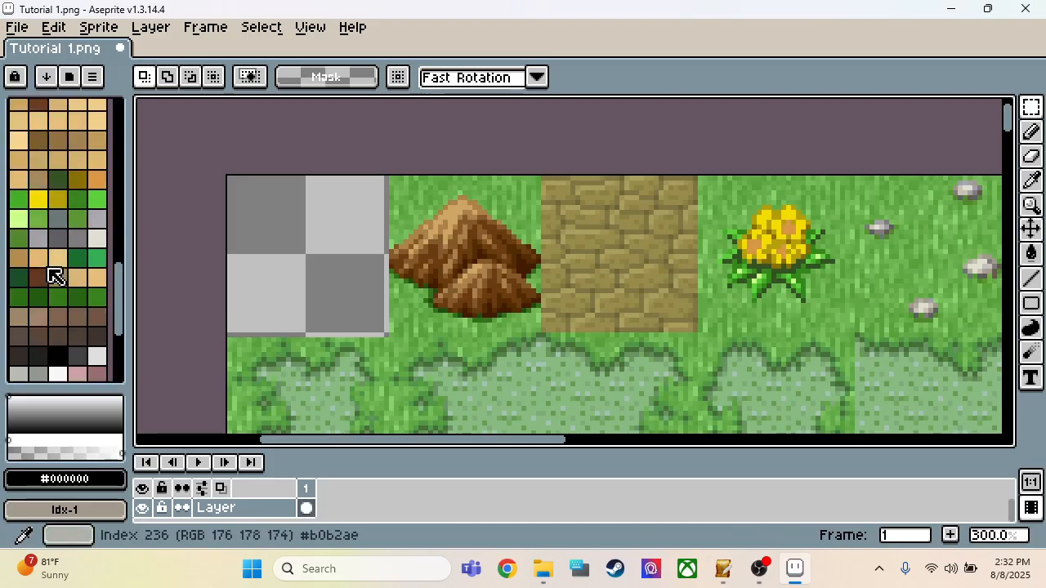
scroll(65, 286, "up", 8)
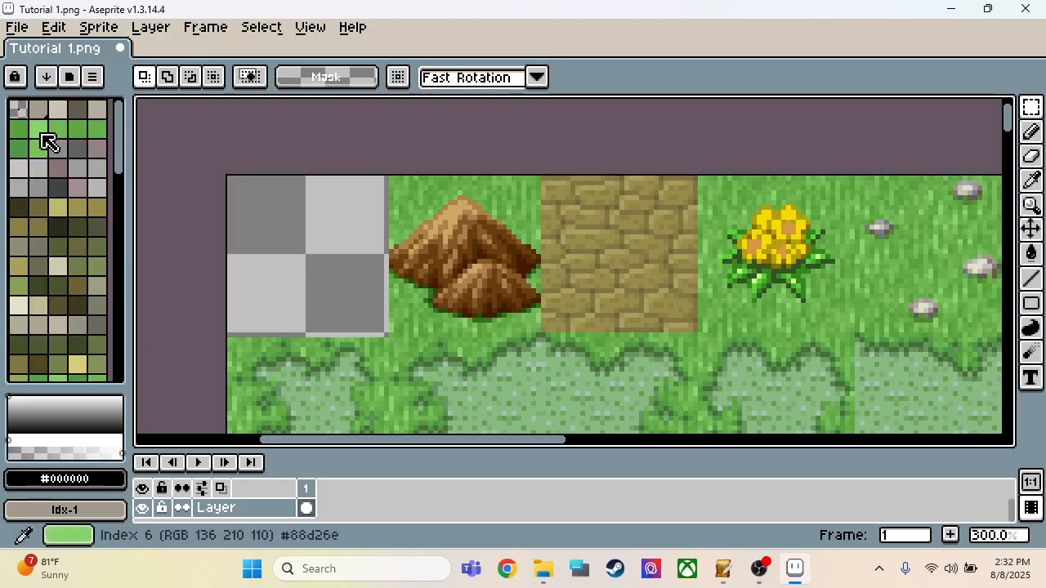
left_click(94, 77)
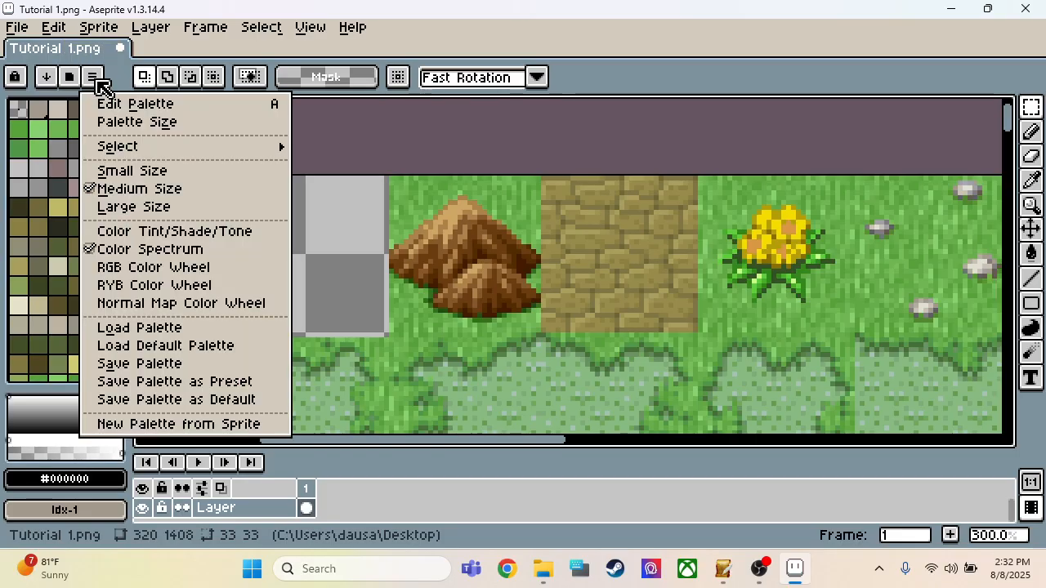
left_click(135, 331)
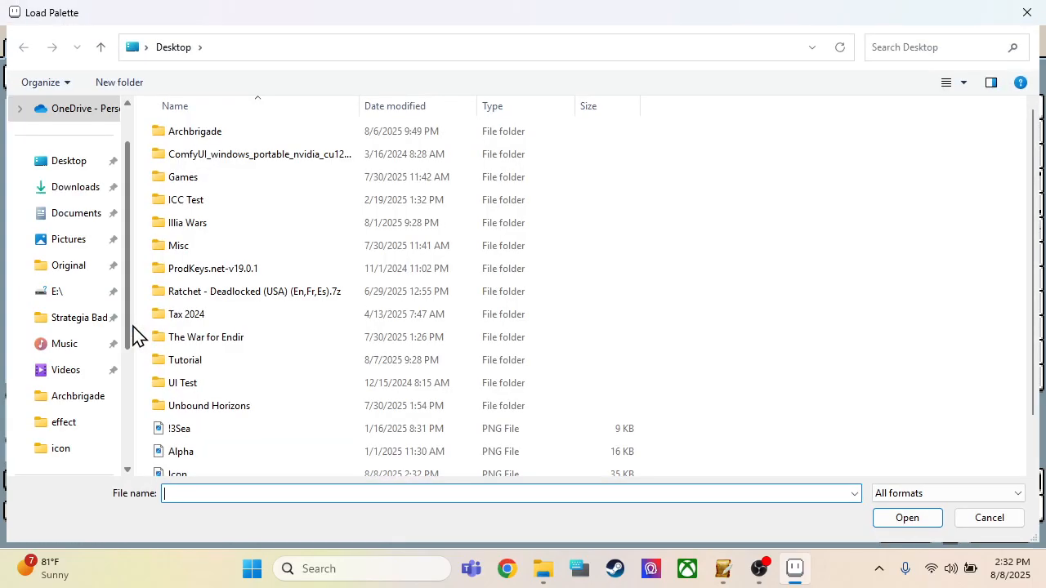
scroll(272, 267, "down", 1)
left_click(189, 428)
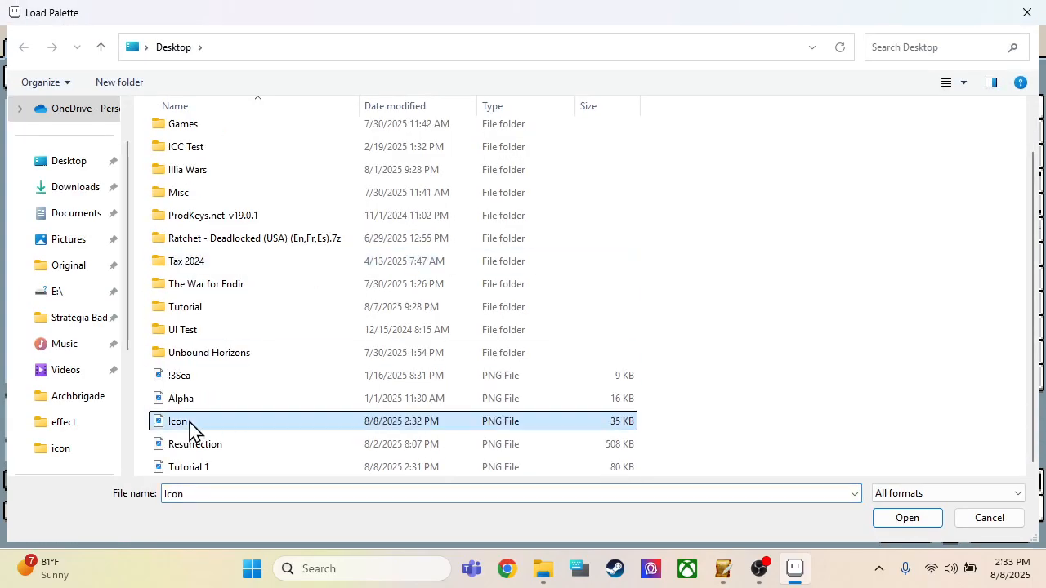
left_click(907, 518)
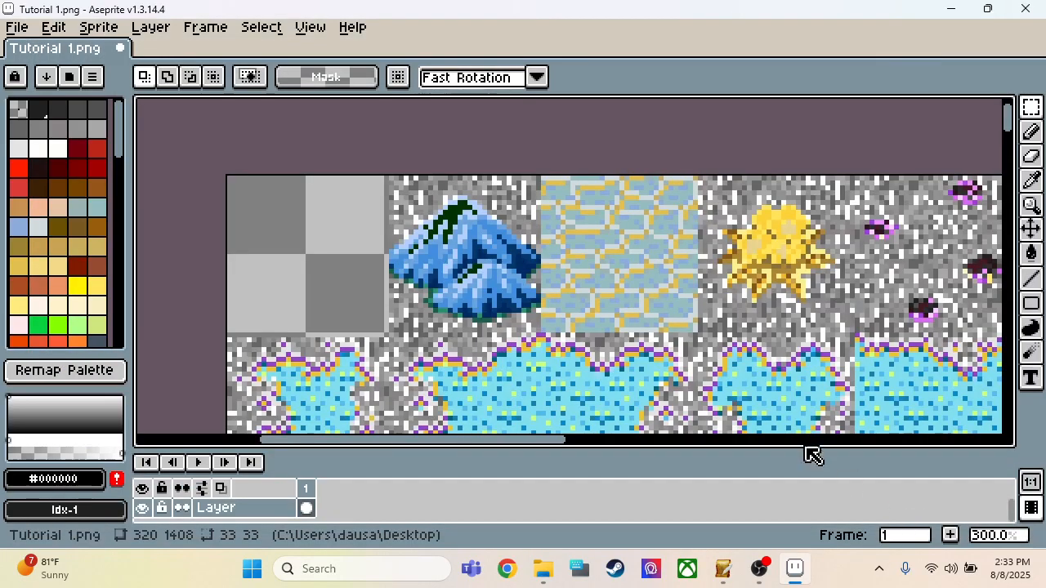
Step: Sort the loaded palette's colors by hue in ascending order and look through the sorted swatches
scroll(95, 199, "down", 6)
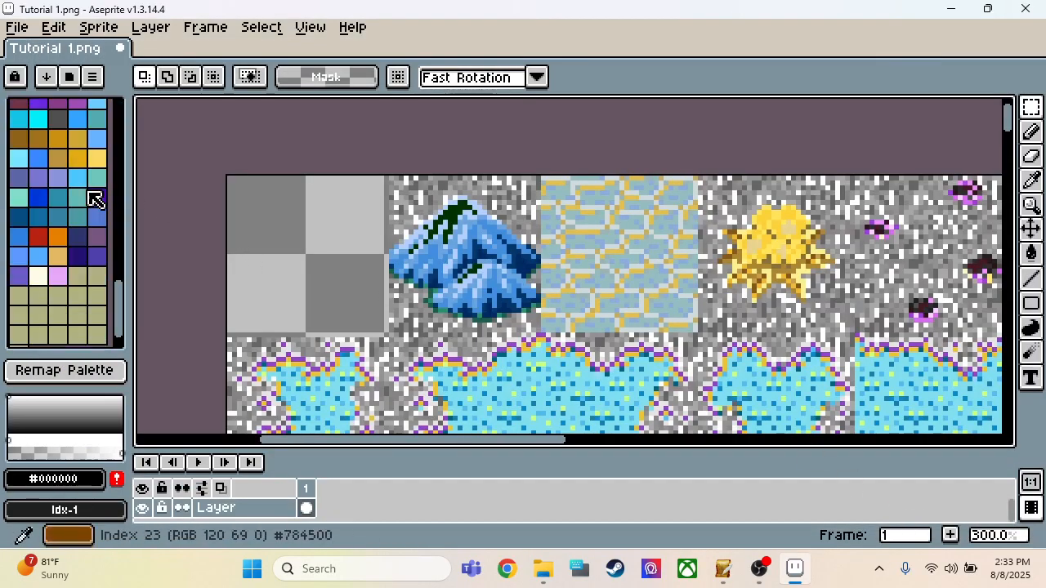
scroll(95, 198, "up", 6)
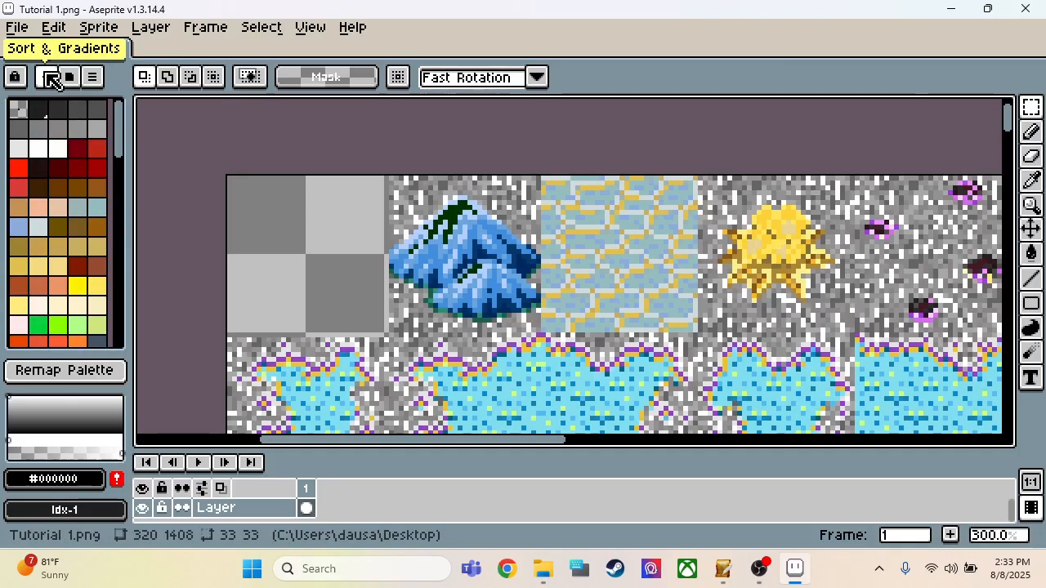
left_click(50, 78)
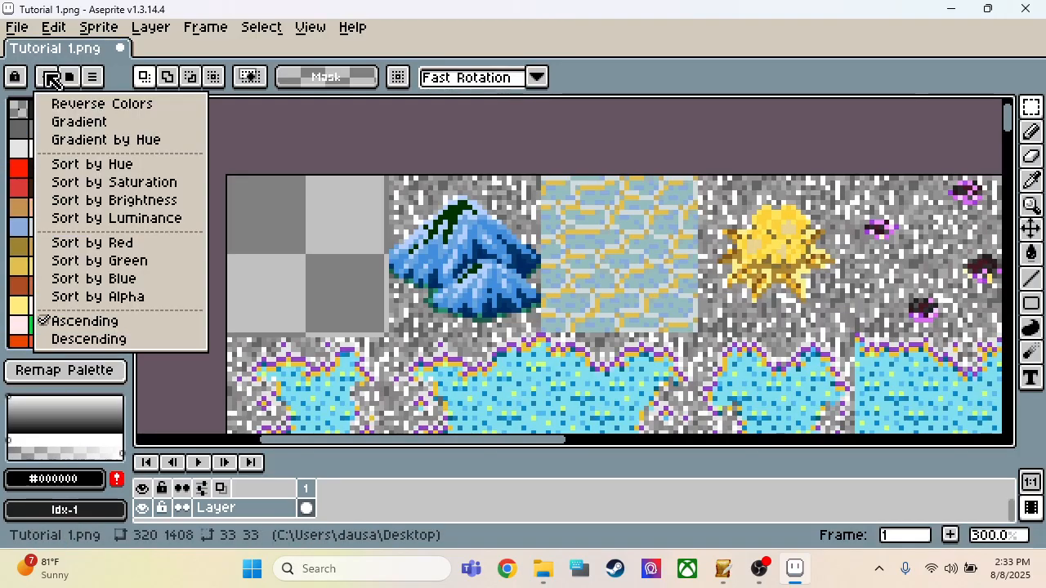
left_click(69, 175)
scroll(84, 134, "down", 6)
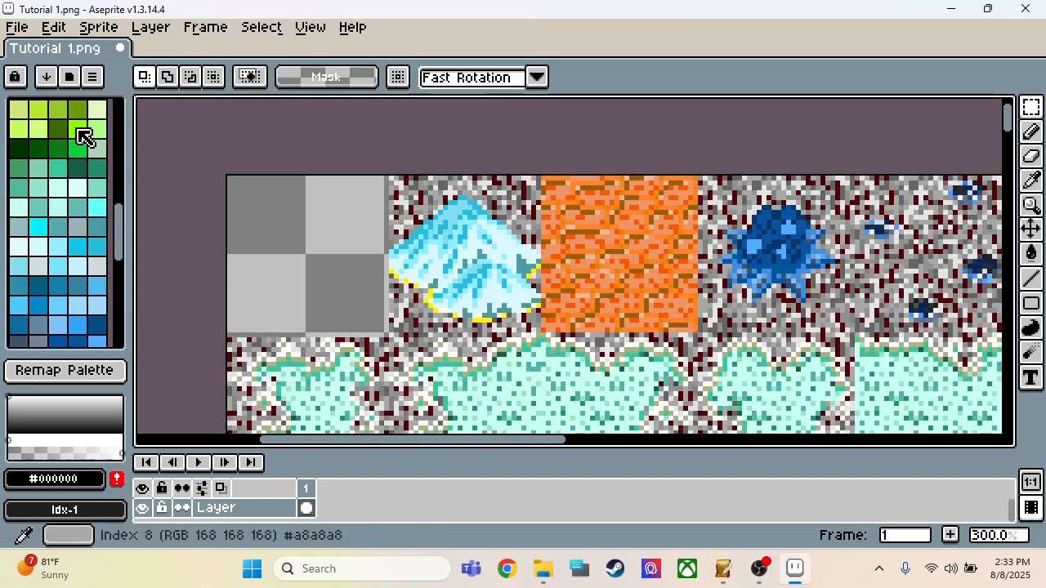
scroll(83, 137, "down", 5)
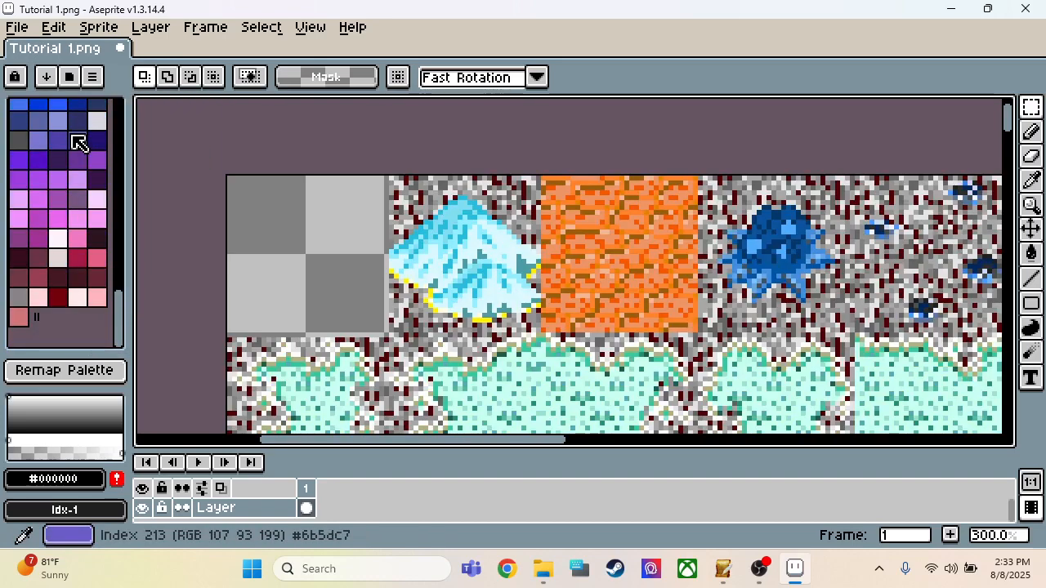
Step: Select the entire 320 × 1408 tileset sheet and delete its contents to leave a blank canvas
scroll(322, 153, "down", 4)
scroll(595, 178, "down", 3)
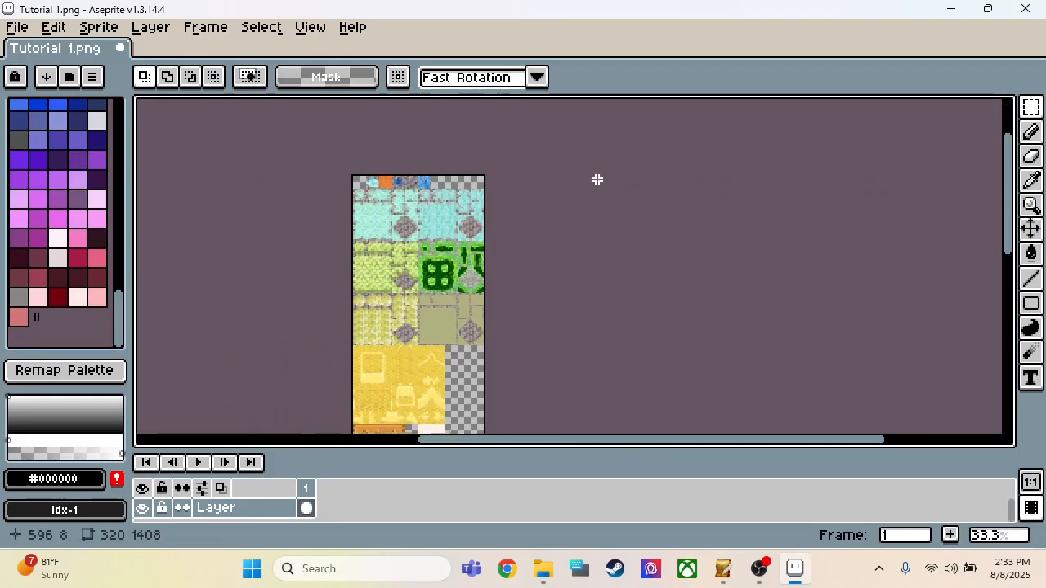
scroll(453, 300, "down", 3)
scroll(453, 300, "up", 5)
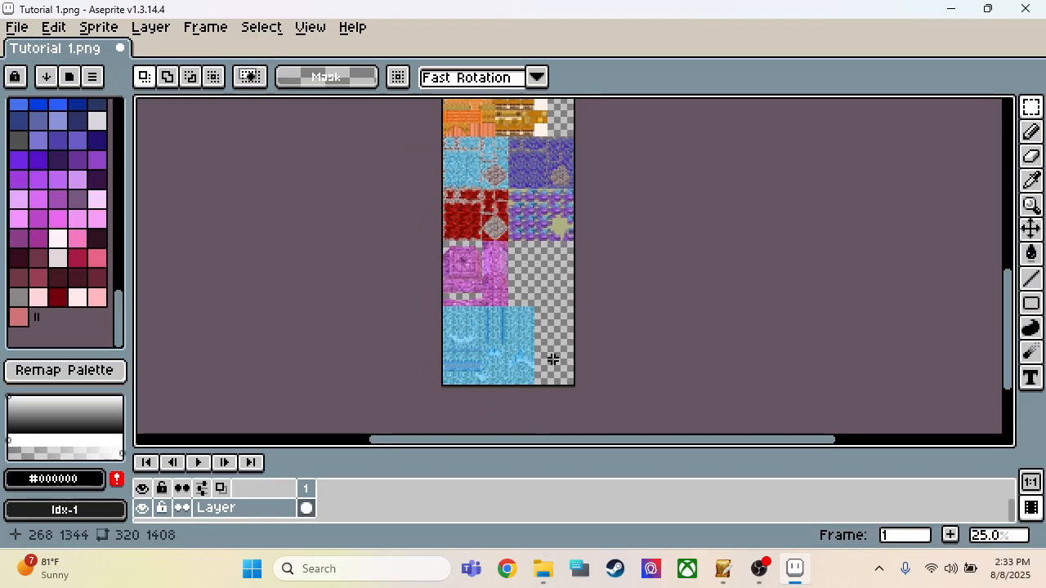
scroll(550, 357, "up", 4)
scroll(551, 357, "down", 2)
scroll(551, 357, "down", 7)
scroll(555, 287, "up", 7)
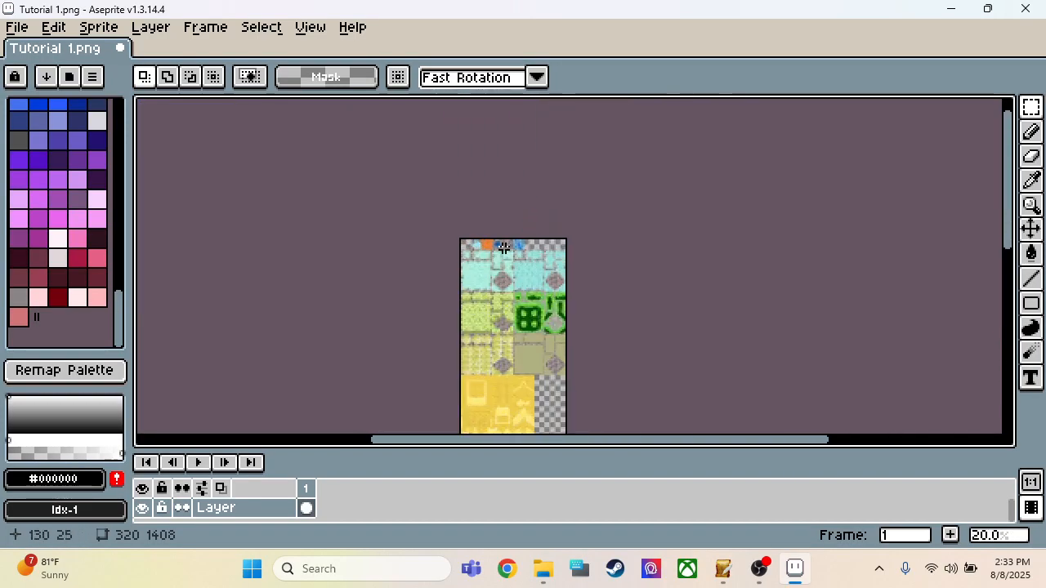
scroll(397, 271, "up", 1)
scroll(637, 384, "down", 1)
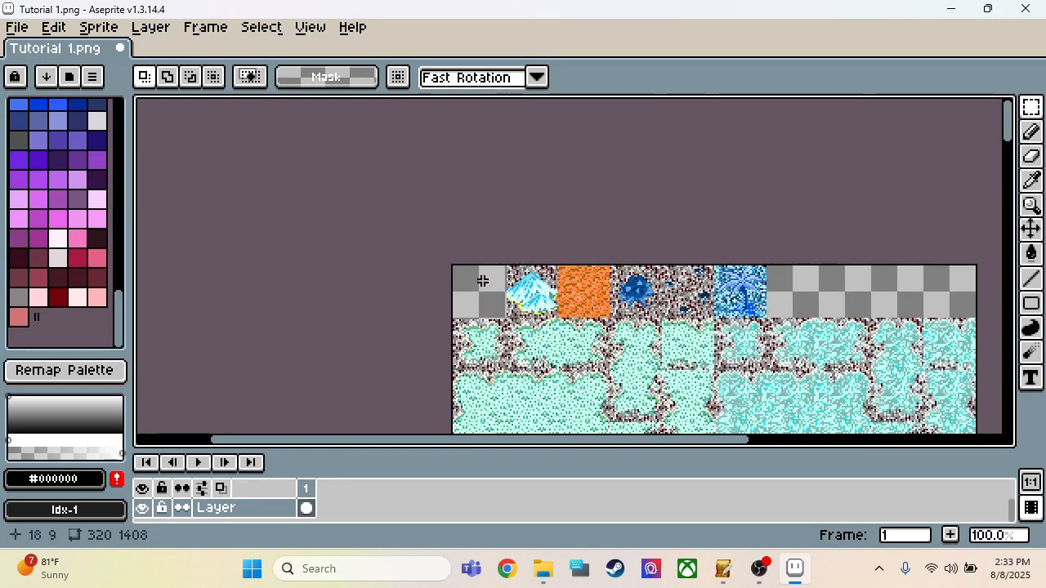
scroll(459, 267, "up", 3)
left_click_drag(377, 239, 995, 431)
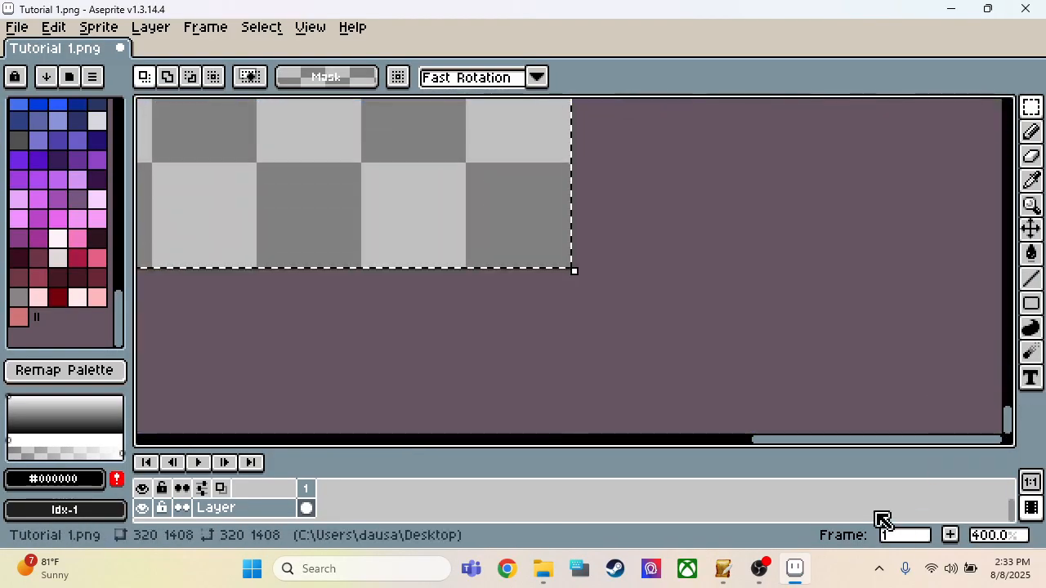
scroll(438, 224, "down", 10)
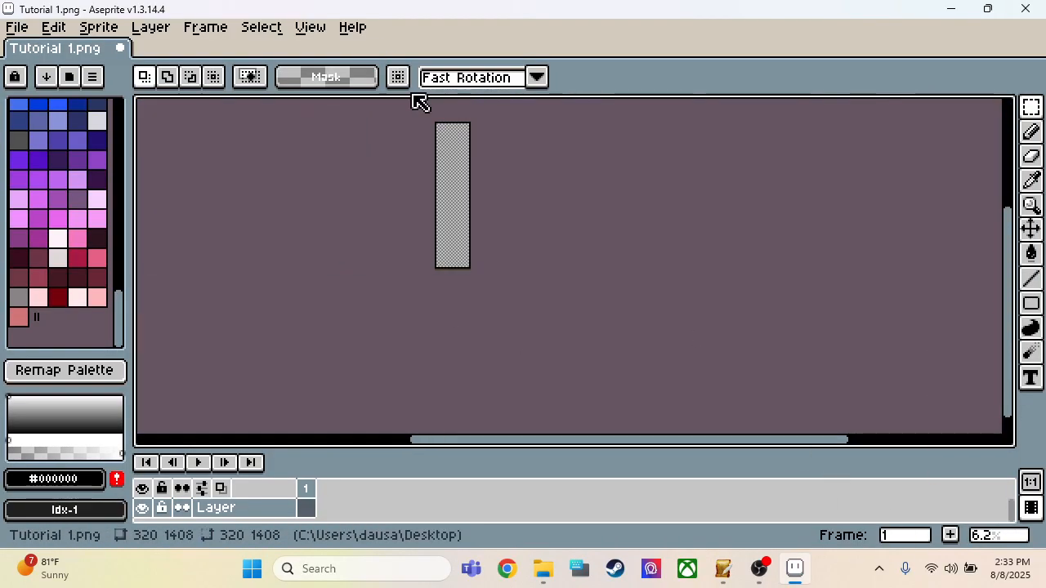
Step: Fill a 32 × 32 pixel selection at the canvas's upper-left corner with yellow-green #b3eb32, and refill it with bright green #88ff00
scroll(422, 123, "up", 8)
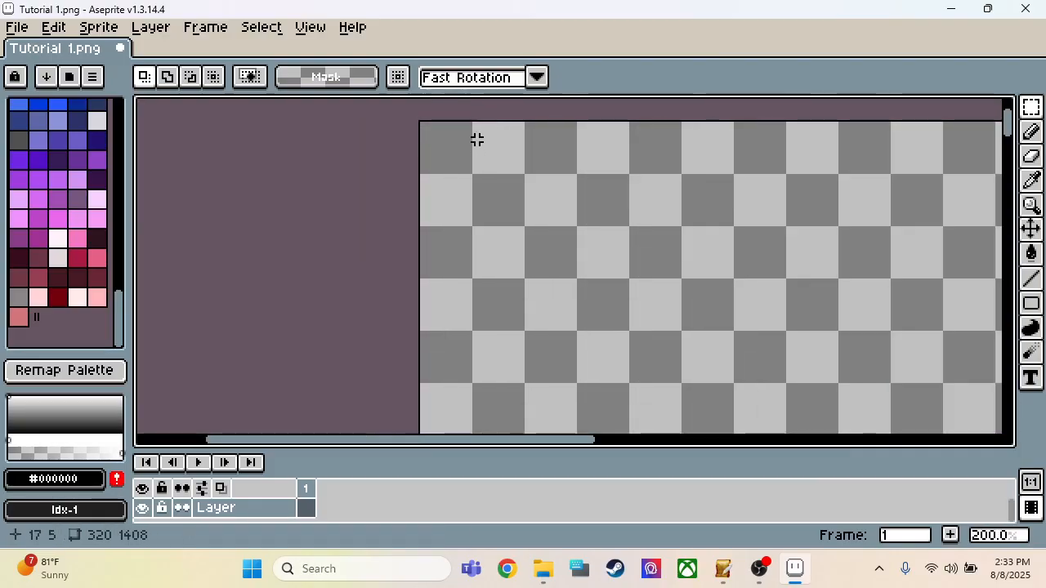
scroll(565, 245, "up", 3)
scroll(576, 393, "down", 2)
scroll(708, 308, "up", 1)
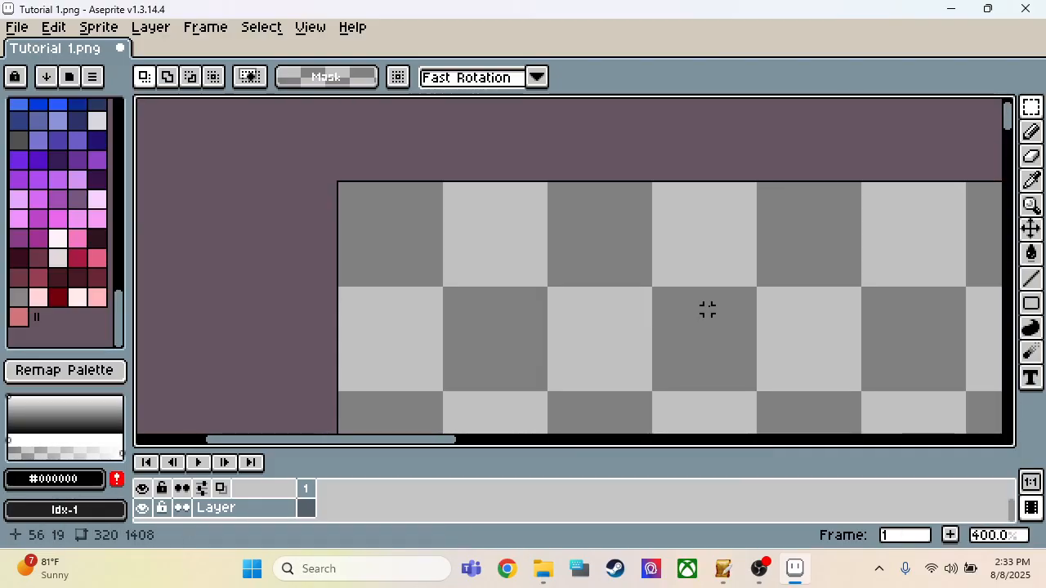
left_click_drag(123, 326, 124, 212)
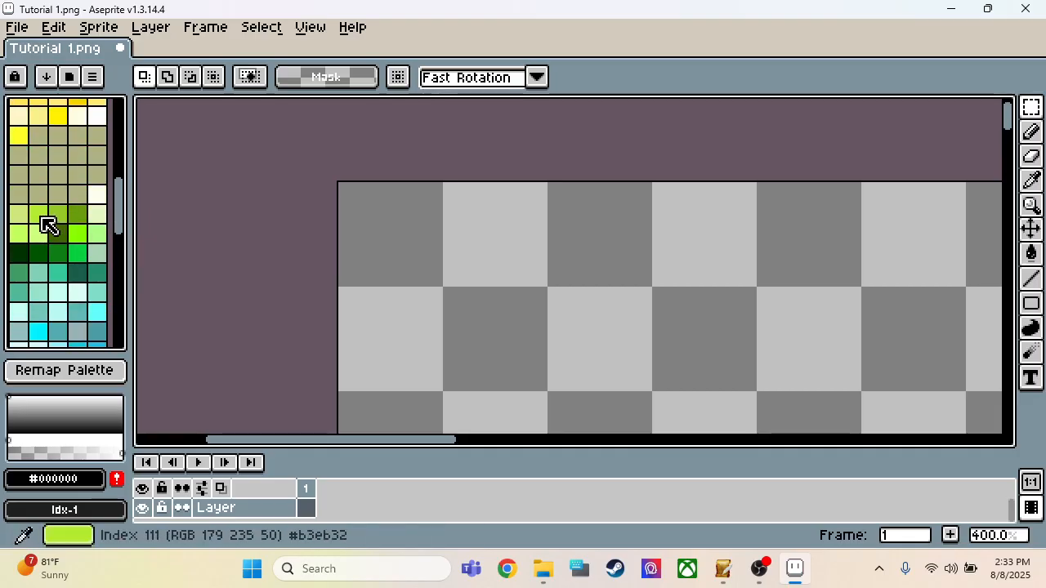
left_click(41, 217)
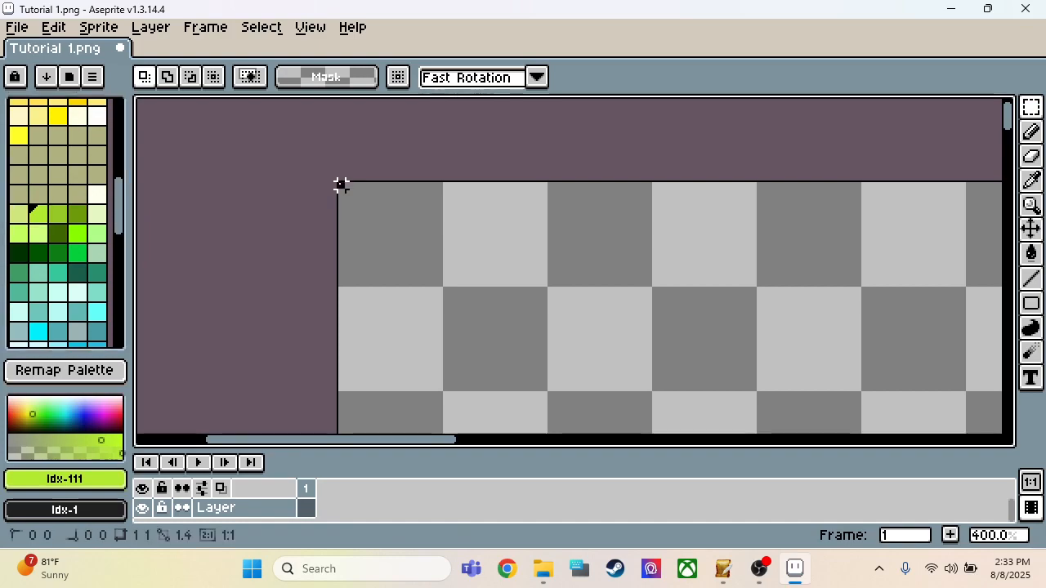
right_click_drag(337, 183, 543, 387)
key("f")
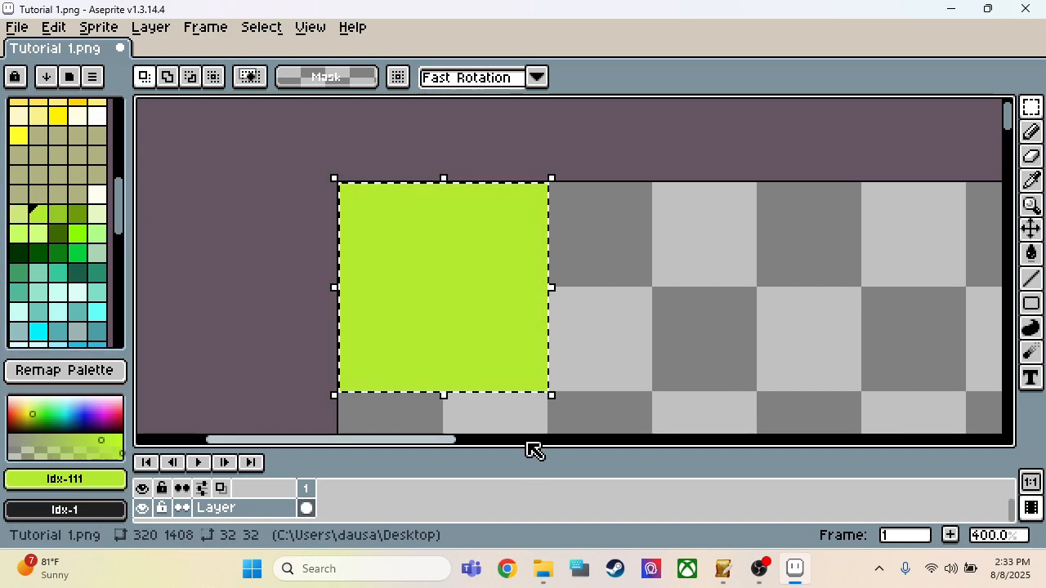
left_click(78, 235)
key("f")
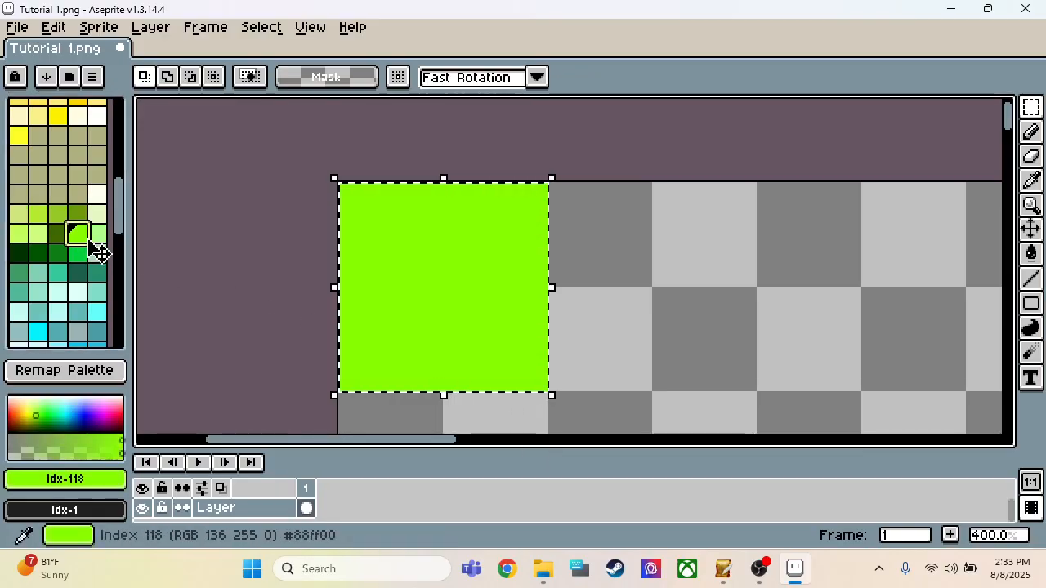
Step: Refill the selected 32 × 32 tile at the canvas's upper-left corner with green palette index 123 and clear the selection
left_click(80, 255)
key("f")
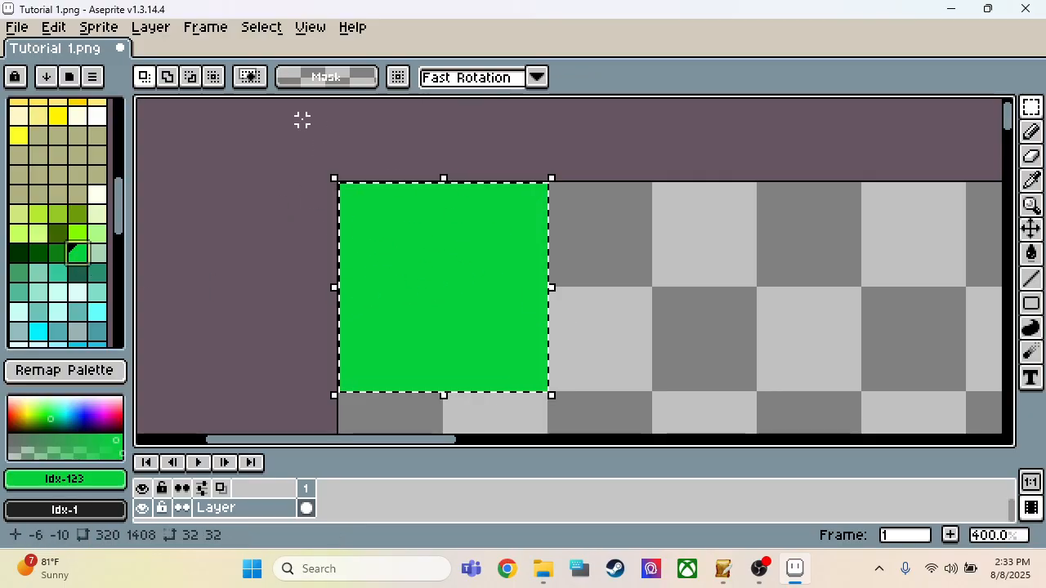
scroll(185, 158, "down", 2)
scroll(575, 226, "up", 1)
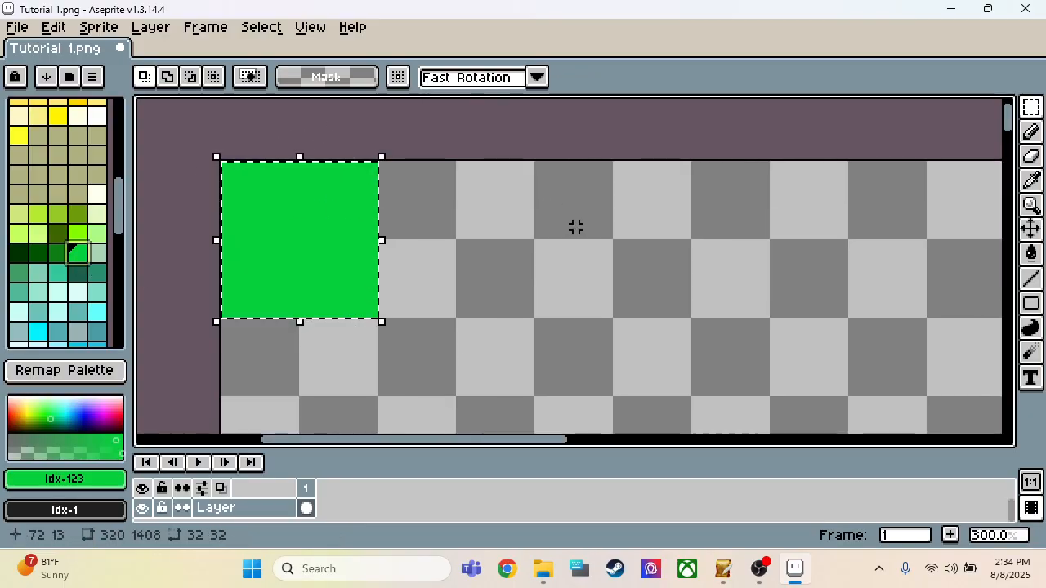
scroll(266, 335, "down", 1)
scroll(483, 254, "up", 1)
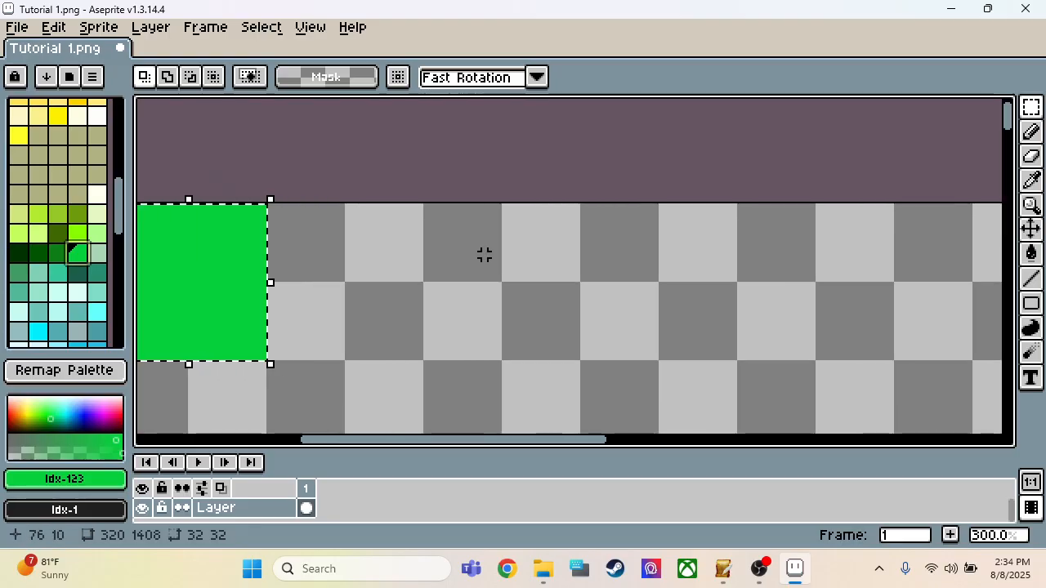
left_click(357, 255)
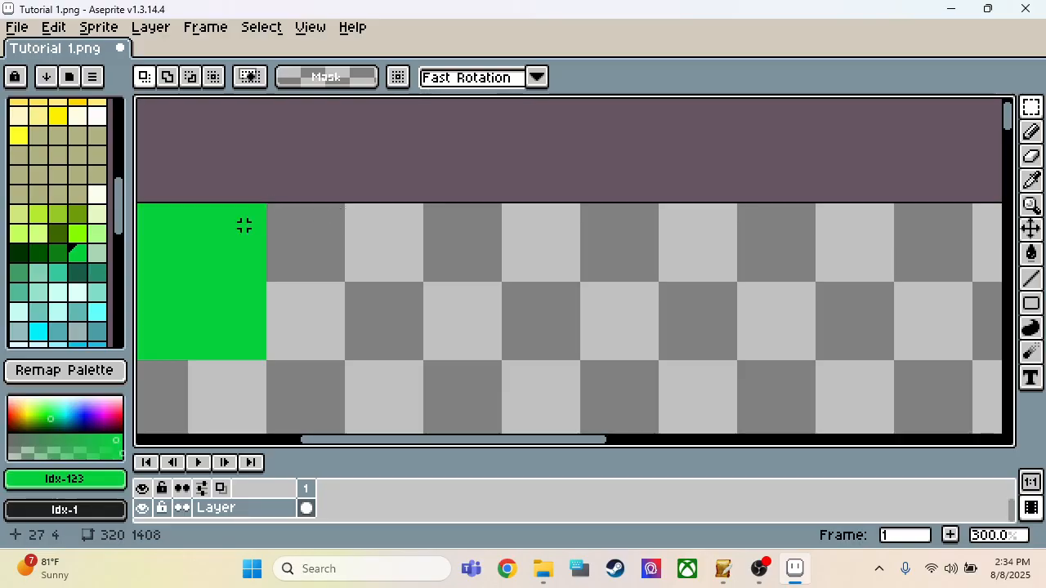
Step: Select a 32 × 32 pixel area at X 64, Y 0 and fill it with the same green
scroll(292, 269, "down", 1)
scroll(286, 267, "up", 1)
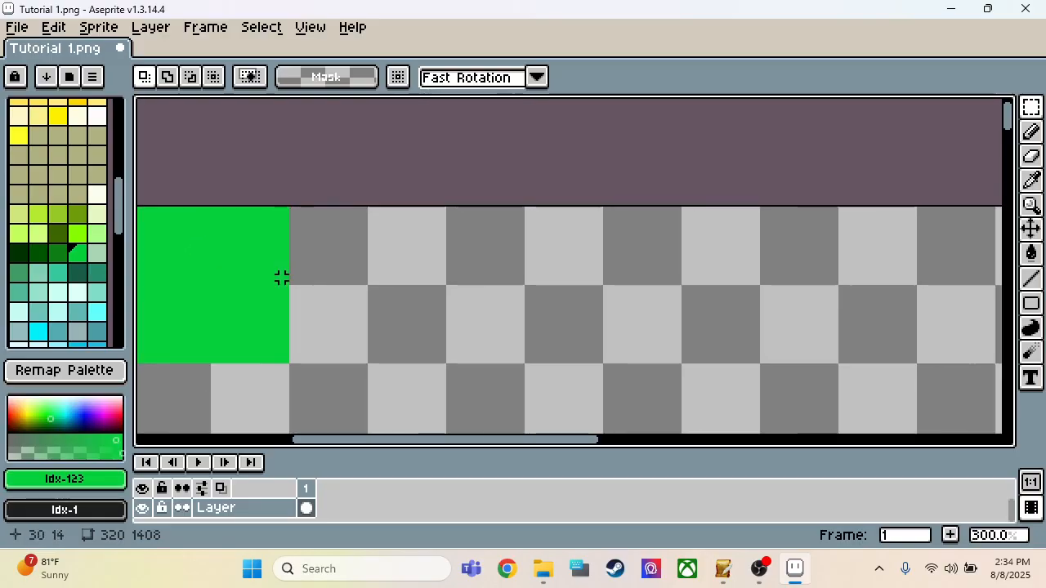
key("i")
key("m")
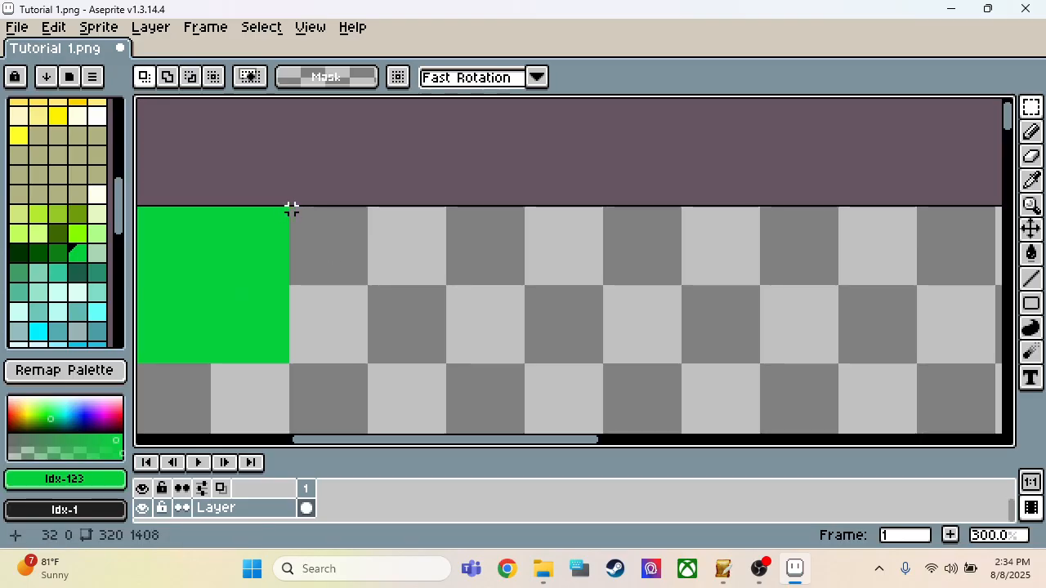
left_click_drag(447, 213, 603, 365)
key("f")
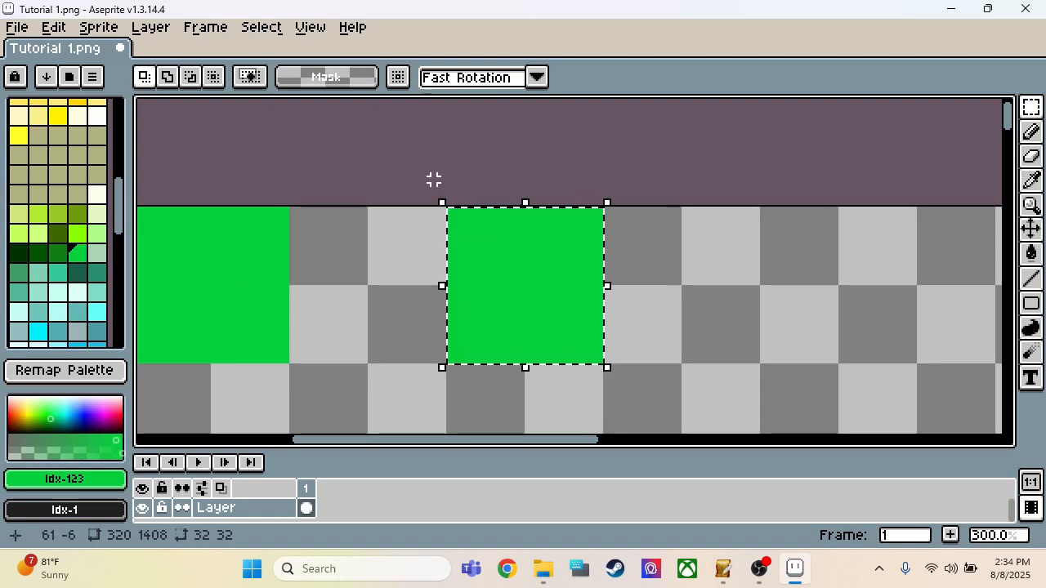
Step: Scale the second green tile to 96 × 96 pixels from its upper-left corner and clear the selection
scroll(550, 292, "down", 1)
scroll(550, 292, "up", 1)
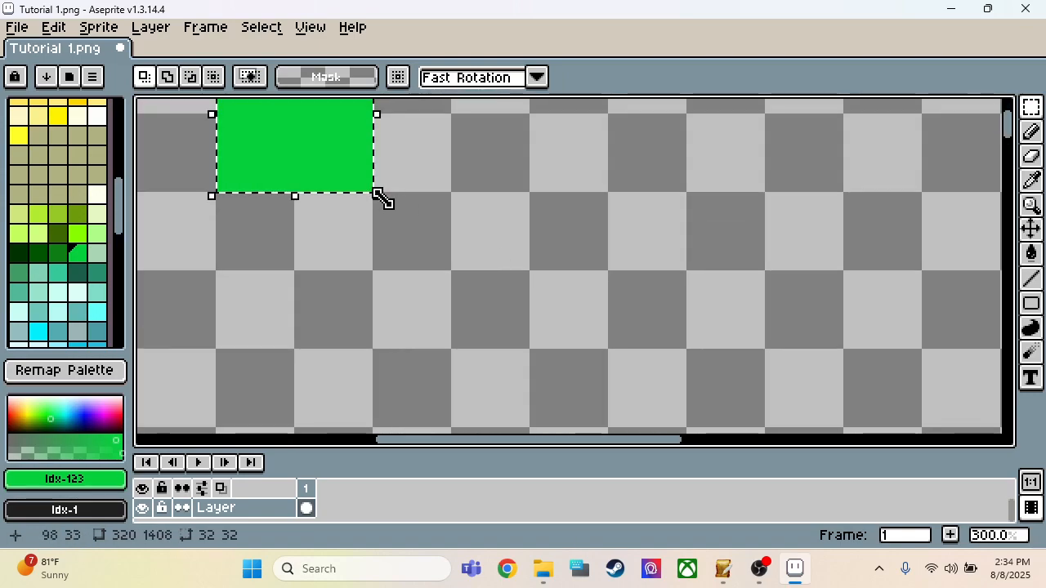
left_click_drag(380, 198, 551, 365)
scroll(537, 241, "down", 2)
scroll(579, 326, "up", 1)
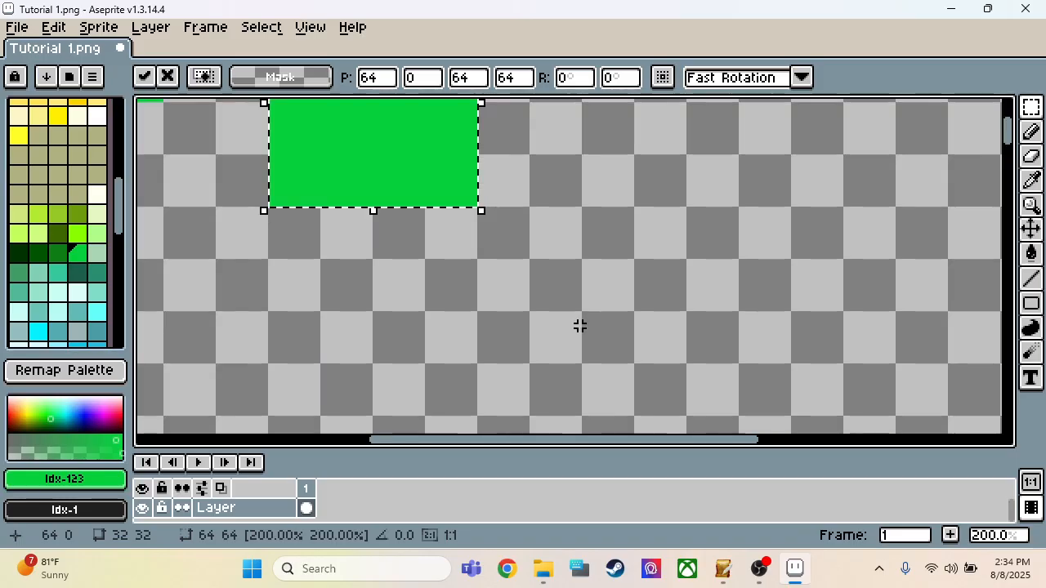
left_click_drag(481, 211, 590, 318)
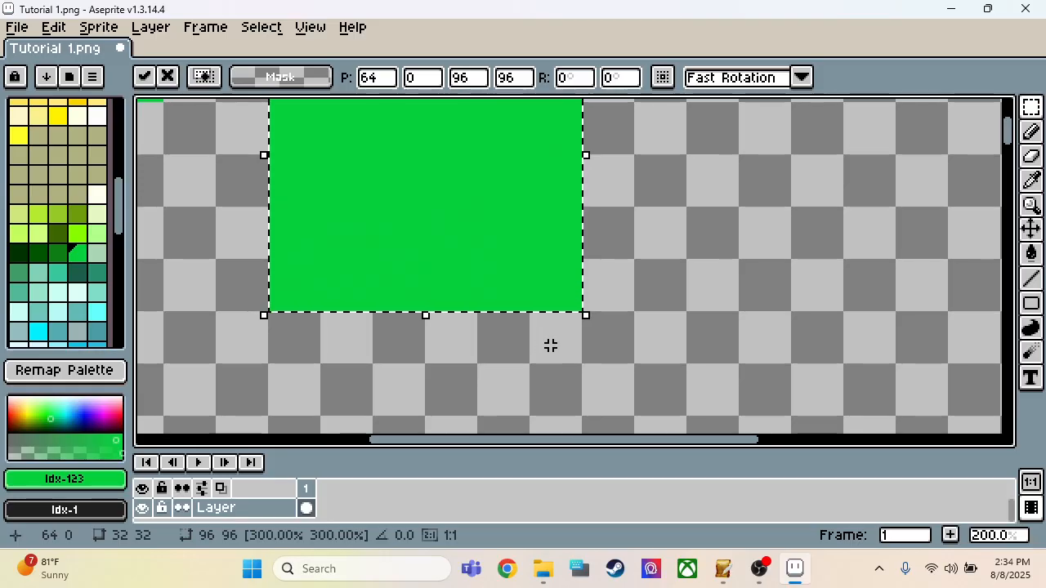
scroll(530, 396, "down", 1)
scroll(497, 248, "up", 1)
left_click(644, 220)
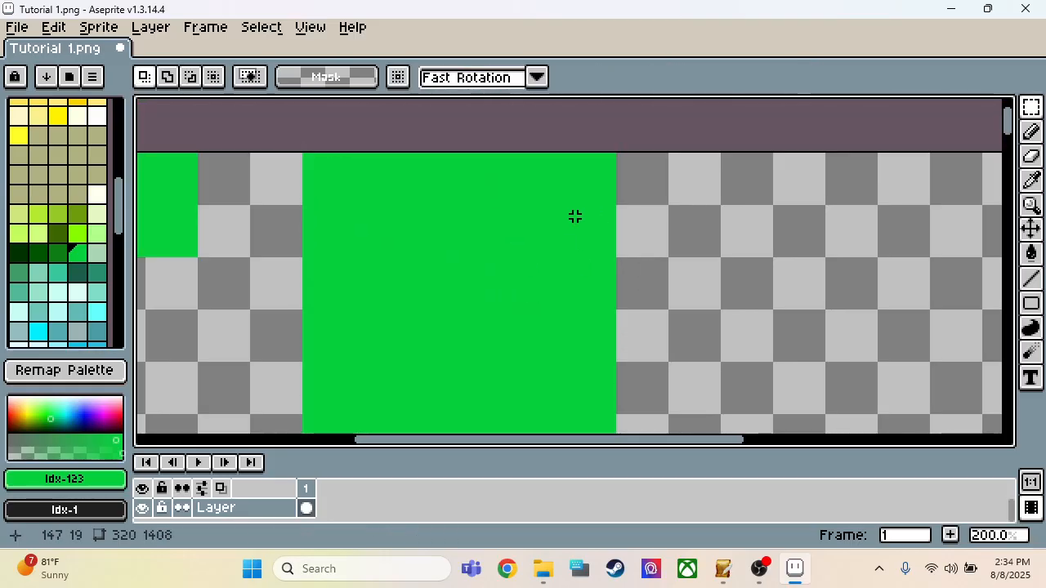
Step: Set the foreground color to dark brown palette index 36 and activate the 1 px Pencil tool
scroll(575, 215, "down", 1)
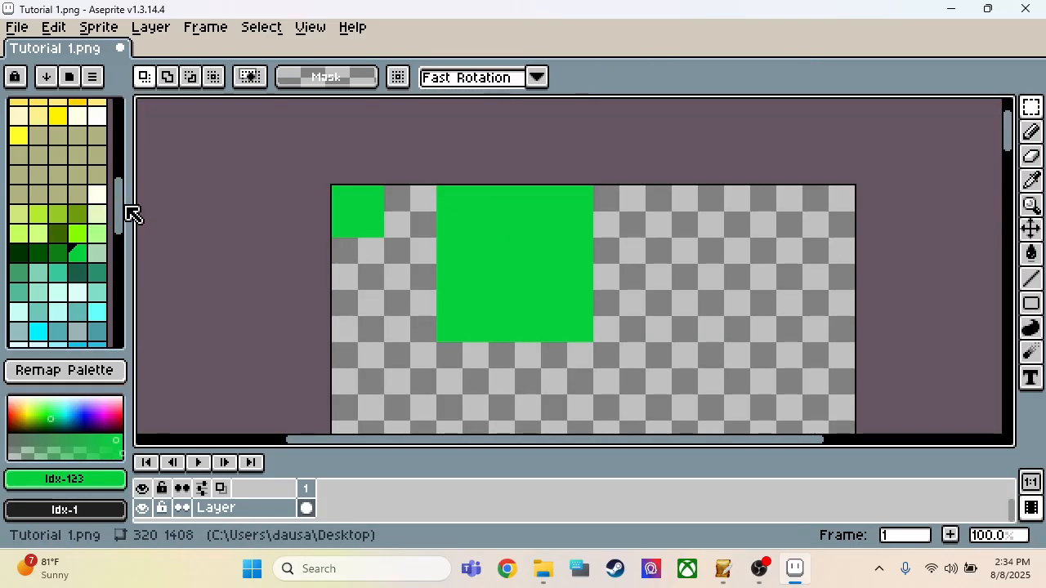
left_click_drag(123, 218, 133, 140)
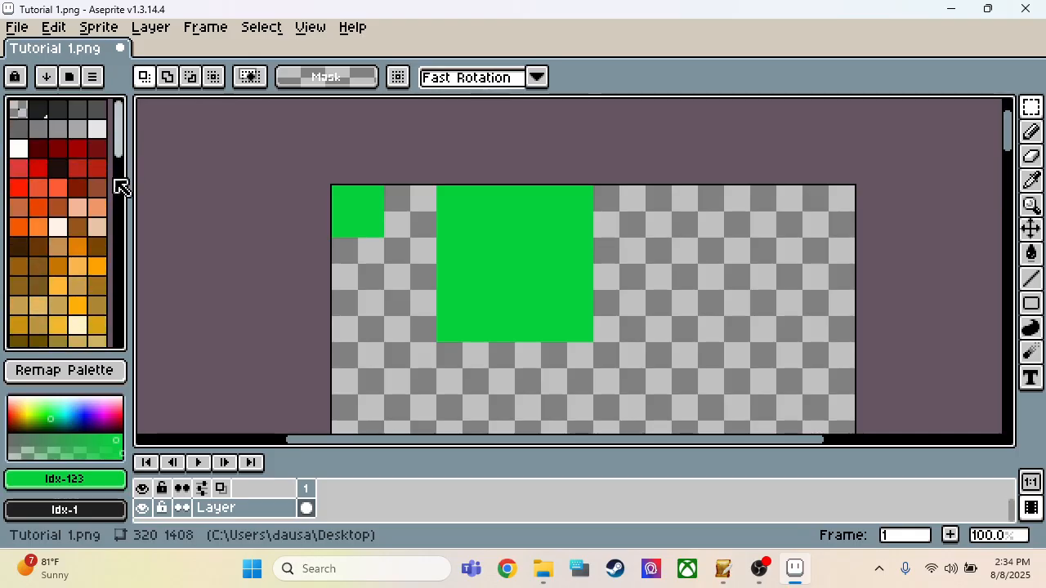
left_click(25, 272)
left_click(38, 245)
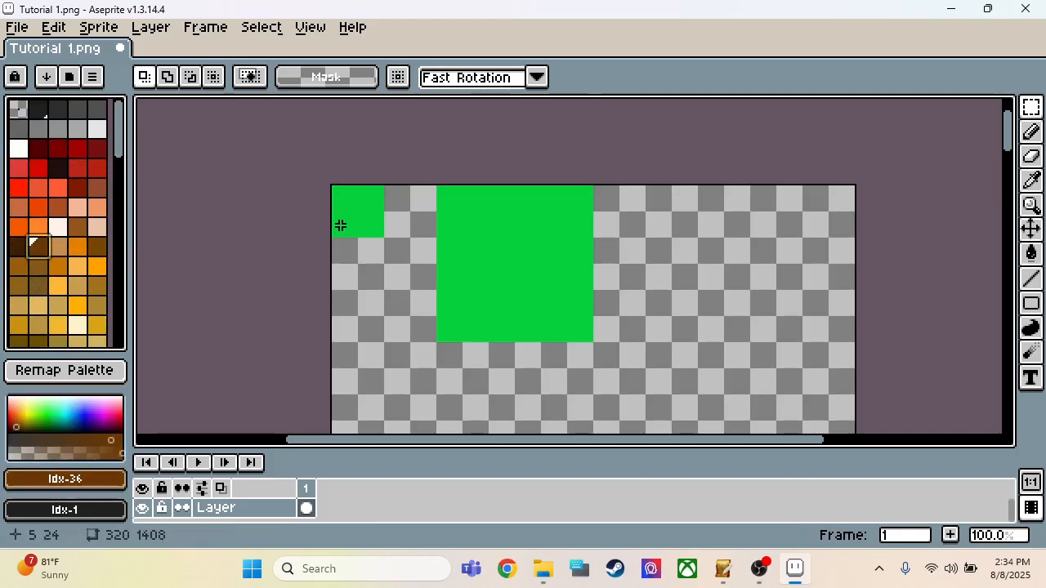
scroll(470, 214, "up", 1)
key("b")
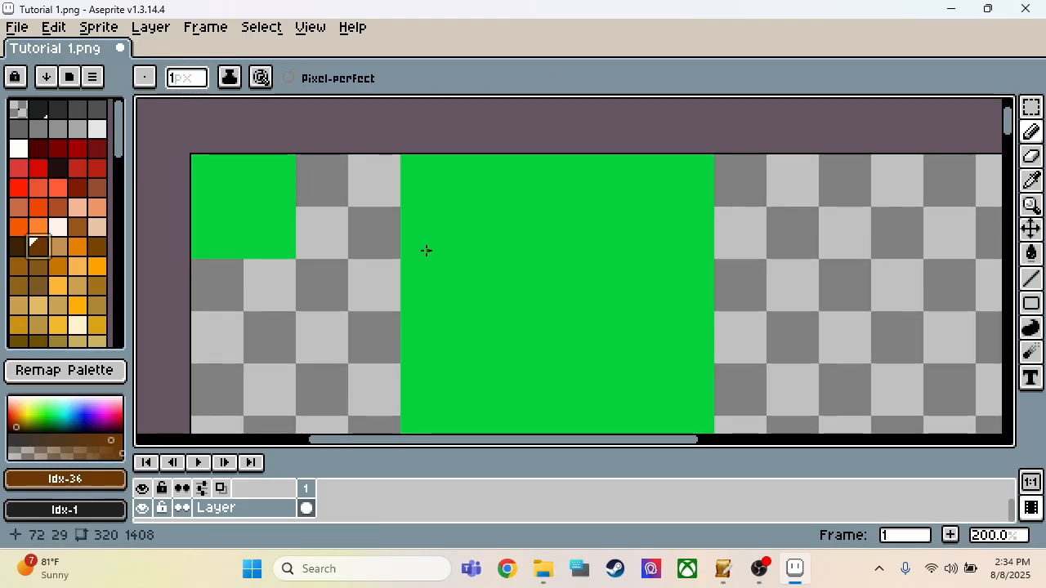
scroll(427, 245, "up", 3)
scroll(434, 210, "down", 3)
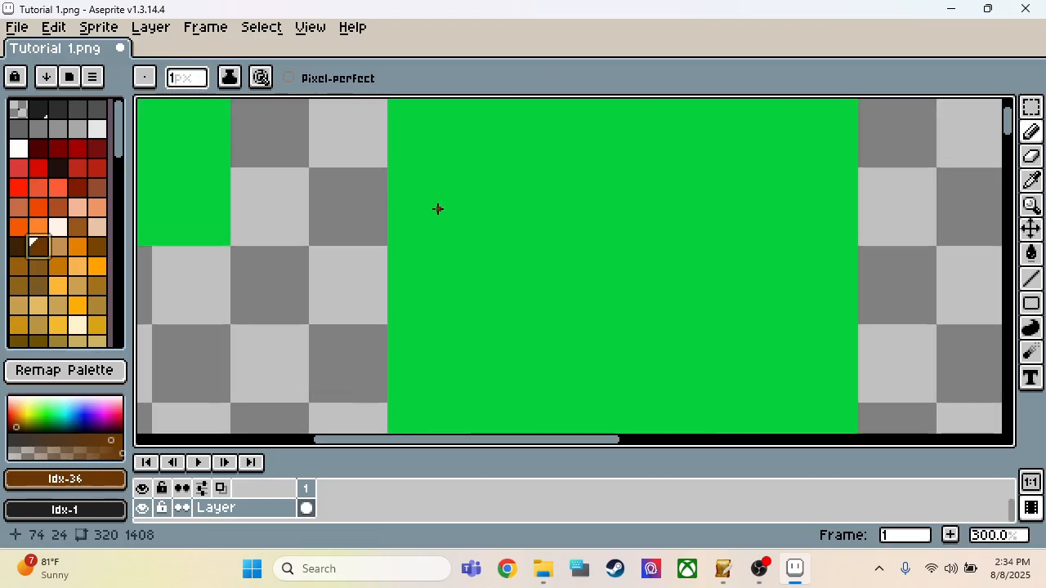
Step: Display the canvas grid with 16 × 16 pixel cells starting at X 0, Y 0
left_click(155, 32)
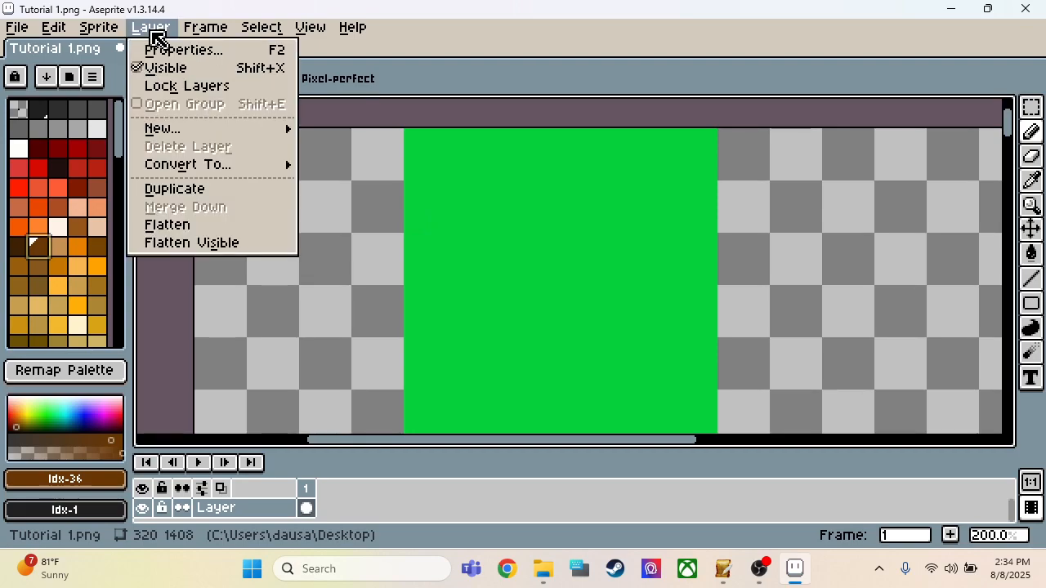
mouse_move(188, 37)
mouse_move(117, 26)
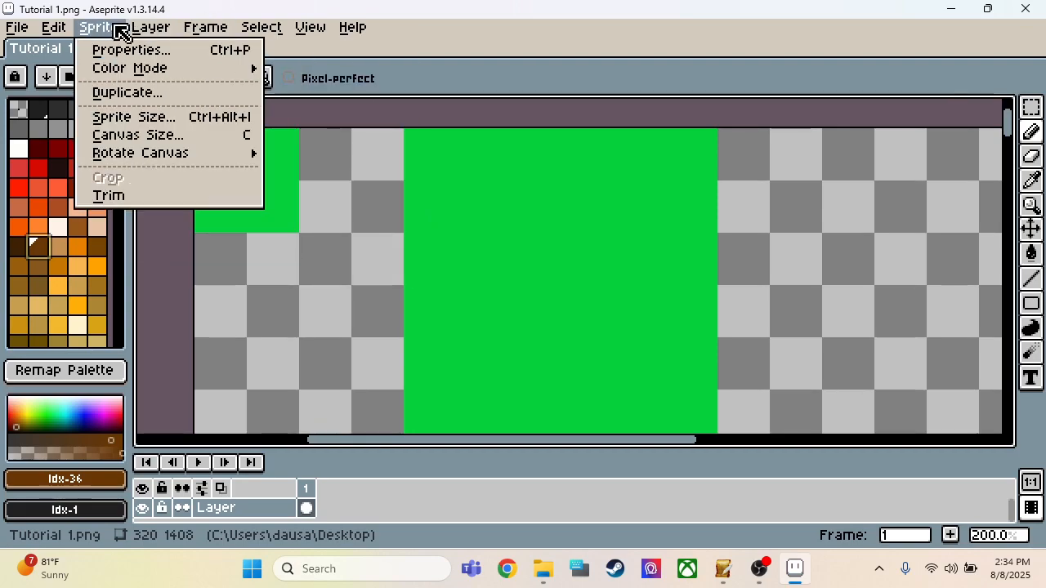
mouse_move(74, 26)
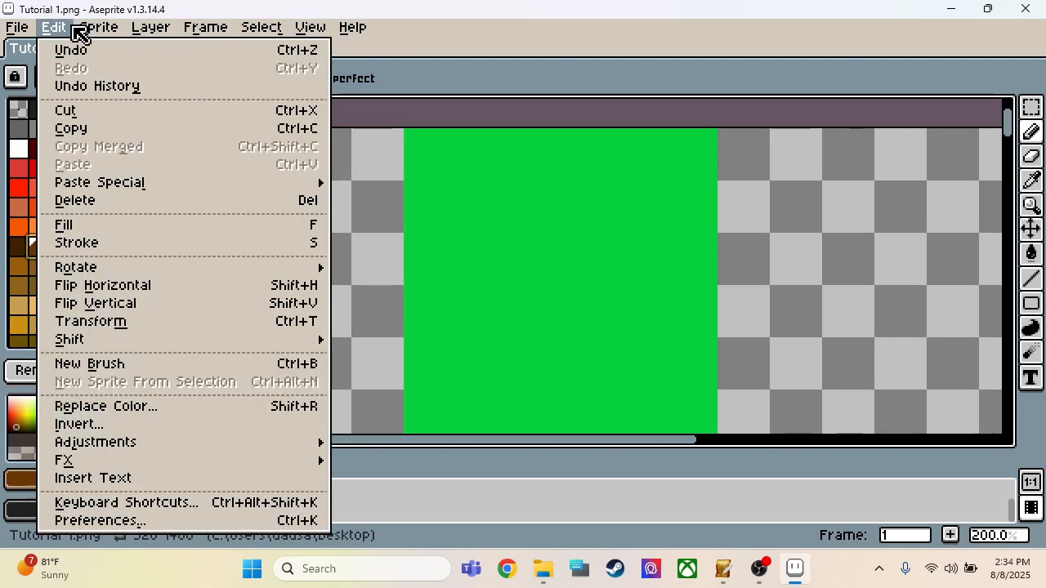
mouse_move(327, 34)
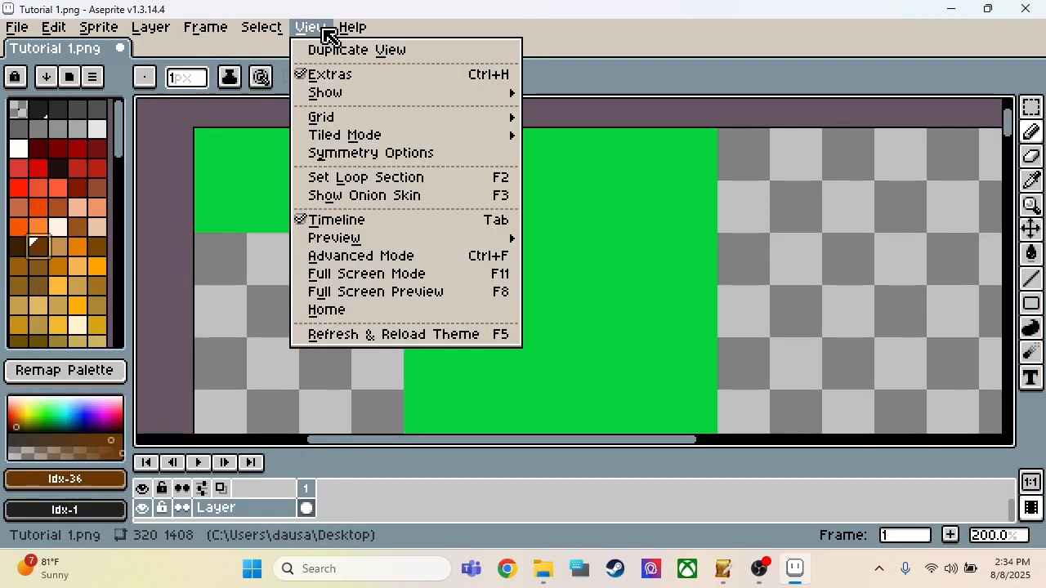
mouse_move(341, 134)
left_click(552, 119)
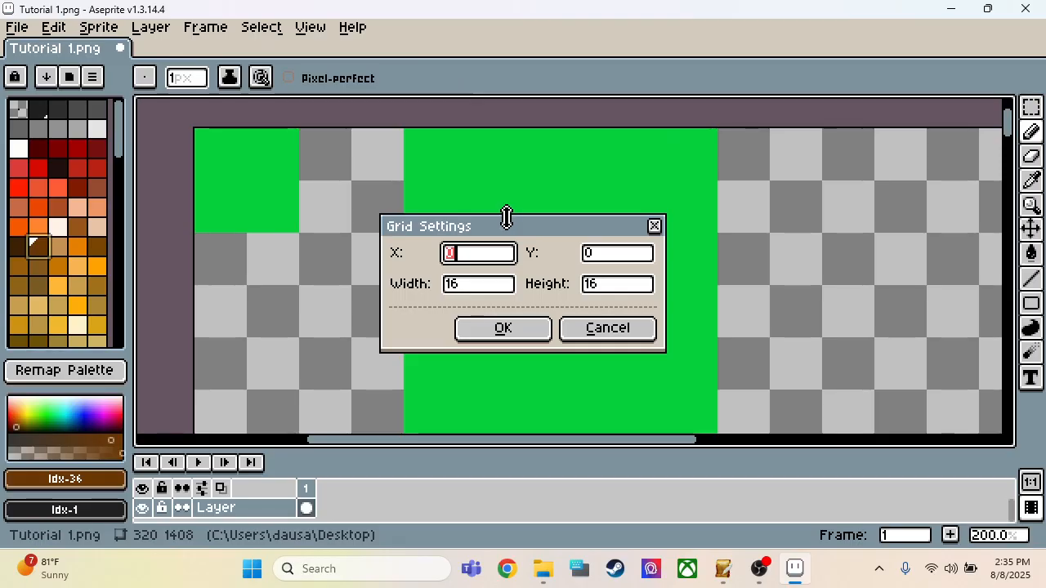
left_click(514, 332)
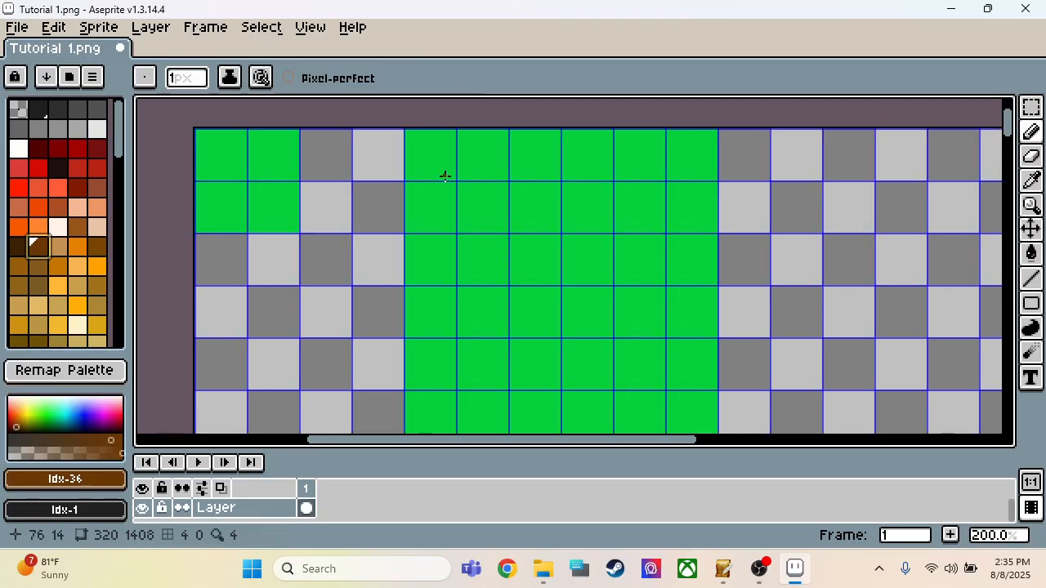
Step: Try a freehand brown curve down the left part of the 96 × 96 green square, and undo it
scroll(444, 175, "up", 3)
scroll(460, 252, "down", 1)
scroll(473, 169, "down", 1)
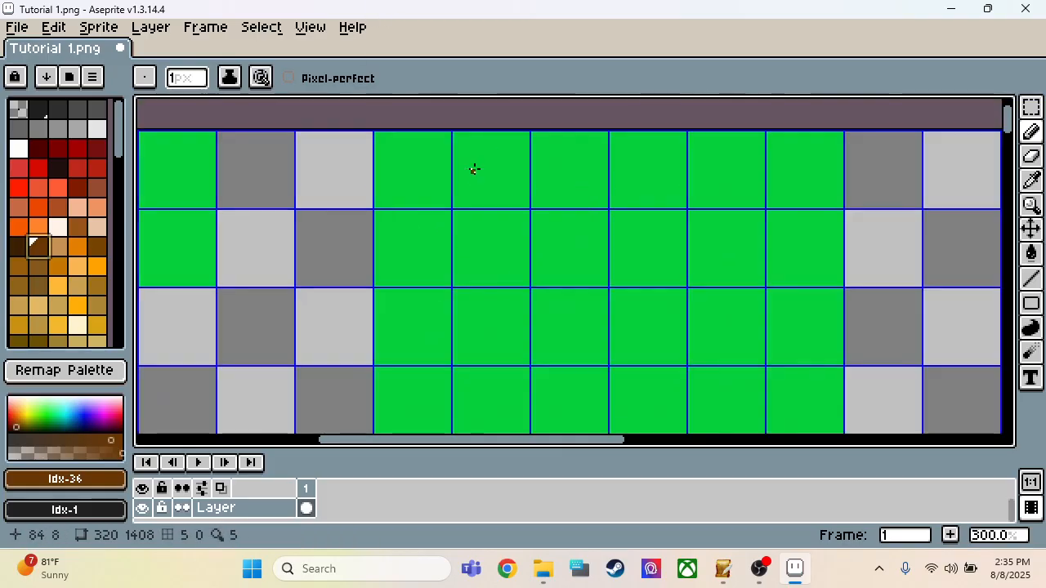
scroll(474, 169, "up", 2)
scroll(412, 196, "down", 3)
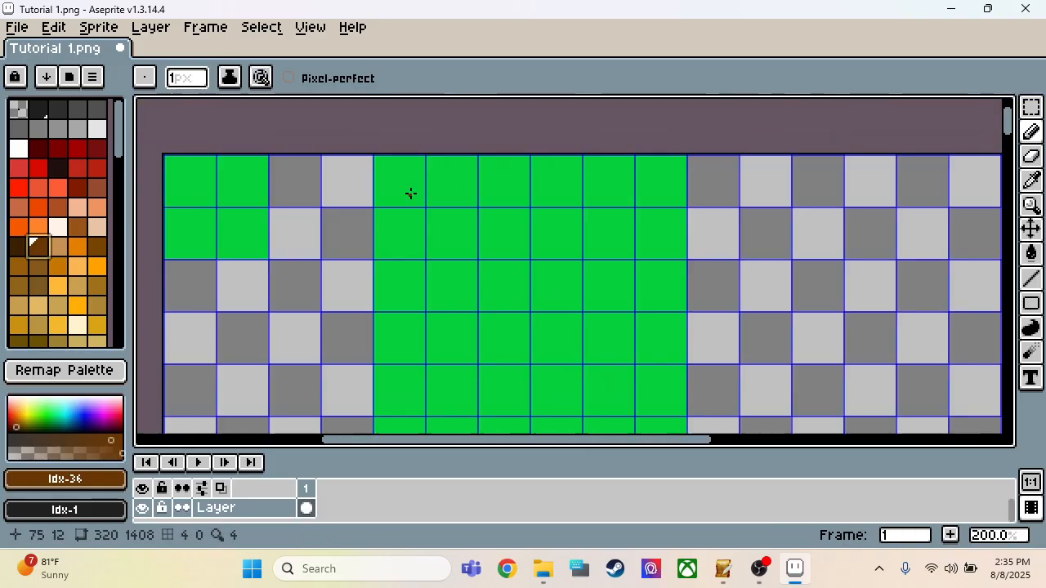
scroll(411, 196, "down", 1)
scroll(416, 198, "up", 1)
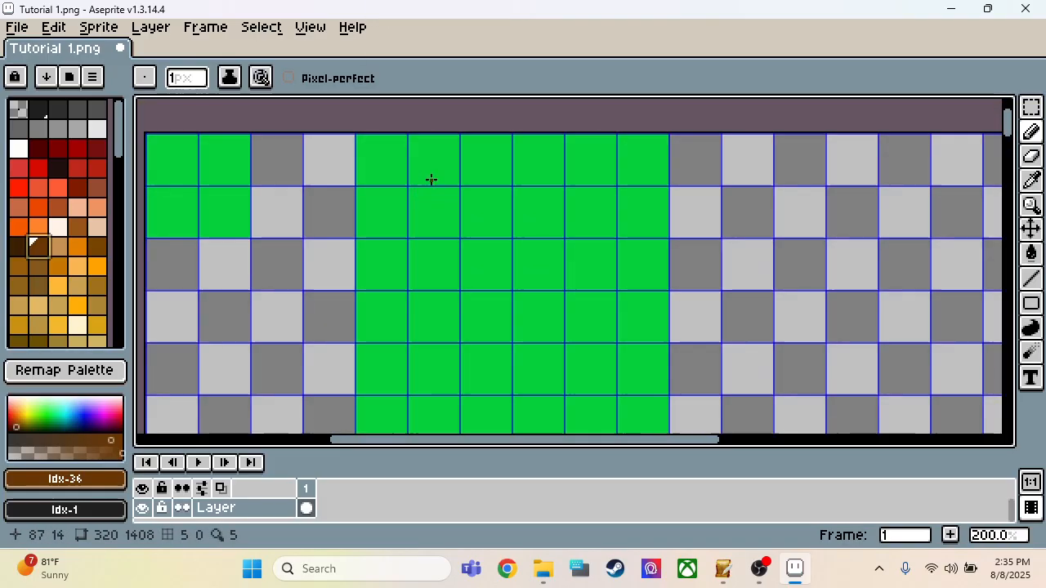
mouse_move(437, 173)
left_mouse_down()
mouse_move(417, 185)
mouse_move(402, 226)
left_mouse_up()
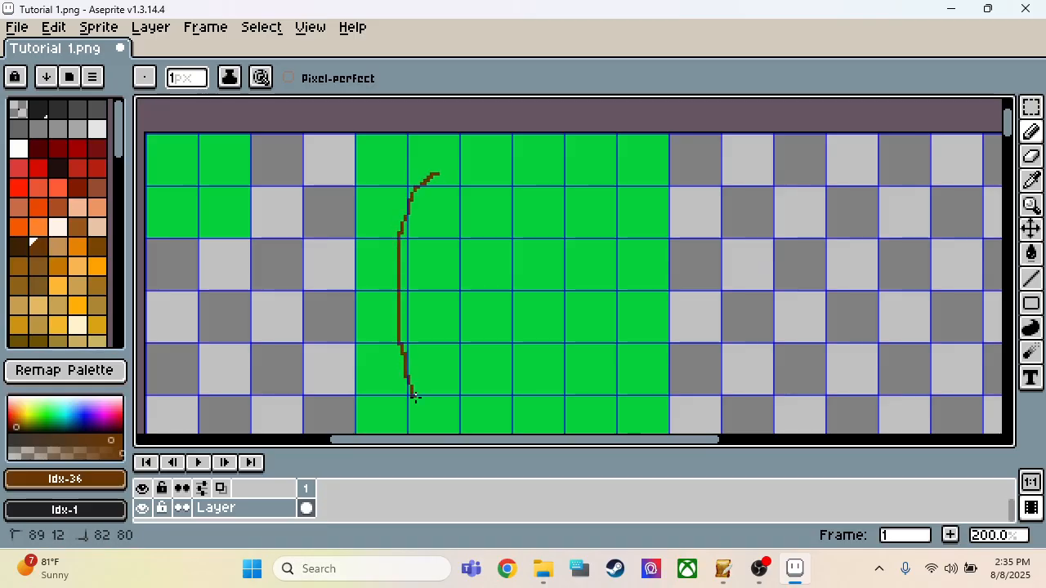
scroll(452, 359, "down", 1)
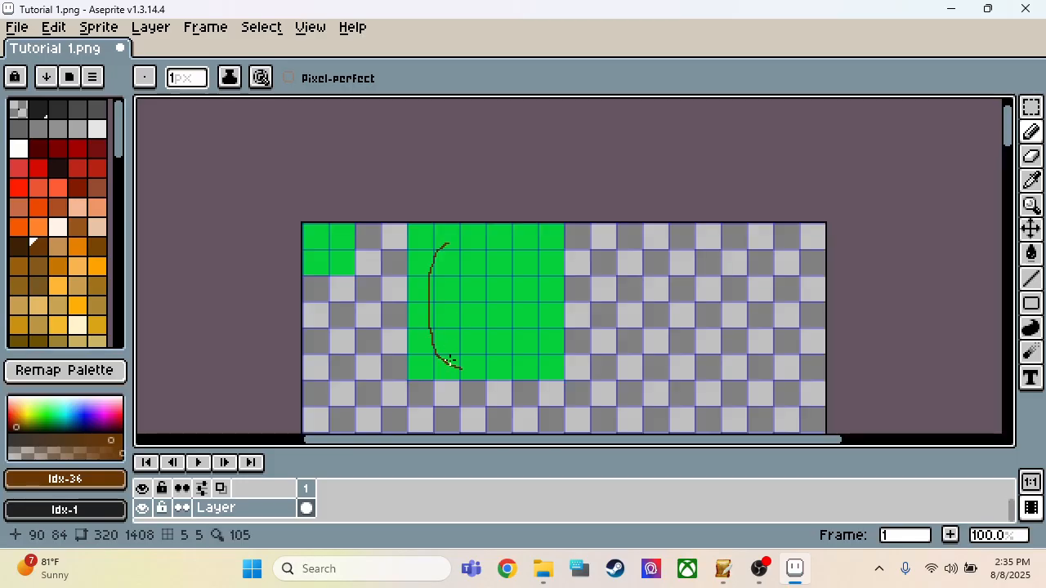
scroll(452, 362, "up", 2)
key("ctrl+z")
Step: Draw a brown lower-left corner curve from pixel (96, 80) to about (80, 64), and extend it up the left side to about y 32
key("b")
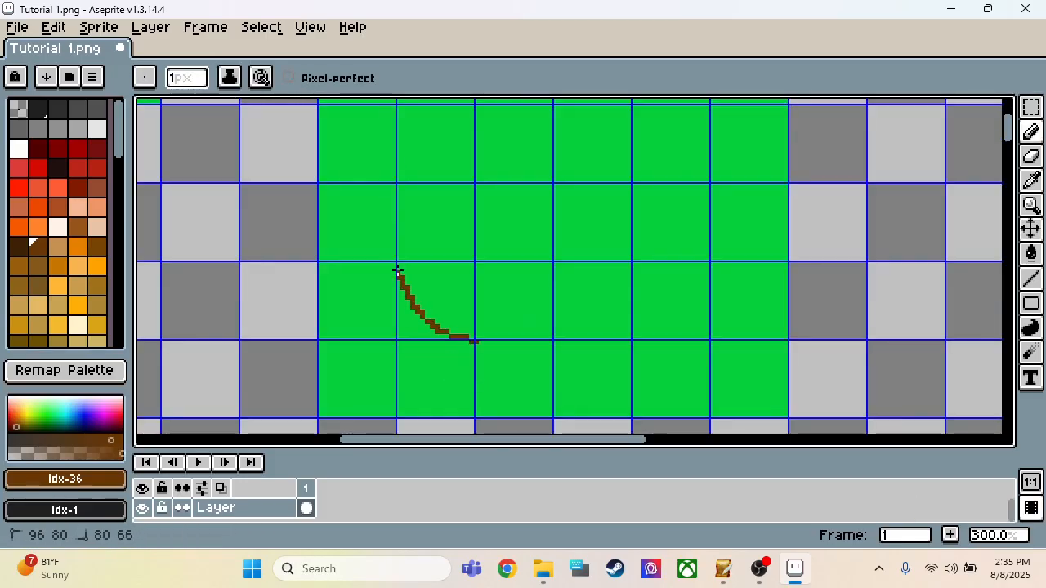
scroll(413, 302, "down", 2)
scroll(409, 267, "up", 2)
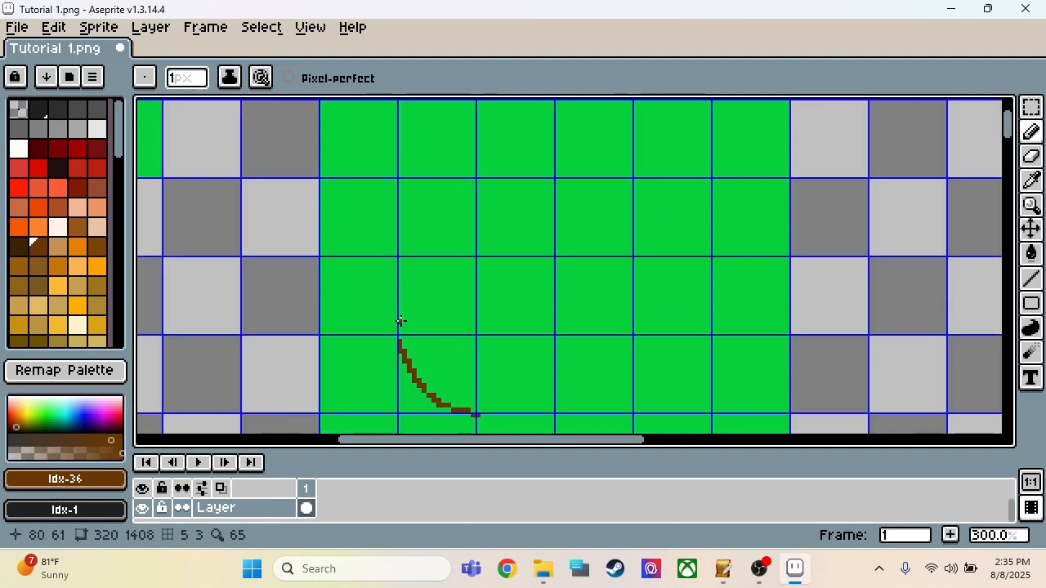
left_click_drag(399, 334, 394, 329)
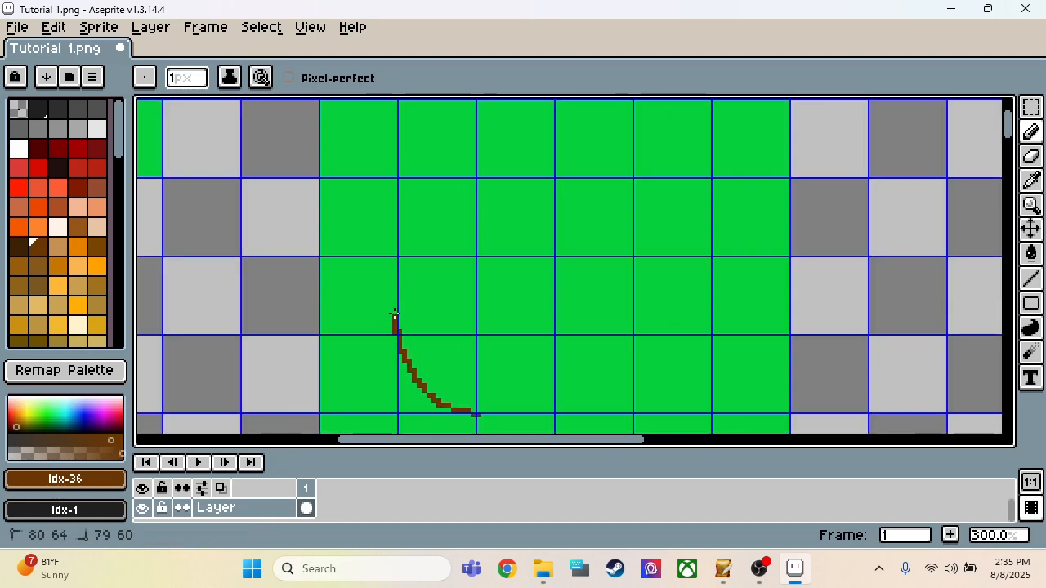
left_click_drag(395, 270, 393, 177)
scroll(390, 174, "down", 2)
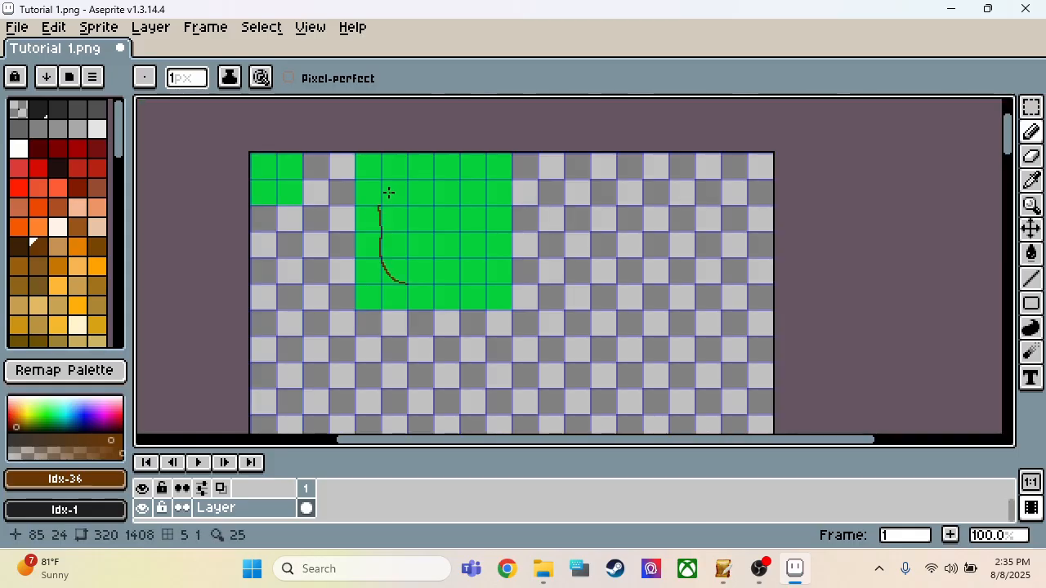
Step: Draw the brown outline's upper-left corner curve from about (80, 32) to (95, 16), and extend it along the top to about x 129
scroll(387, 196, "up", 3)
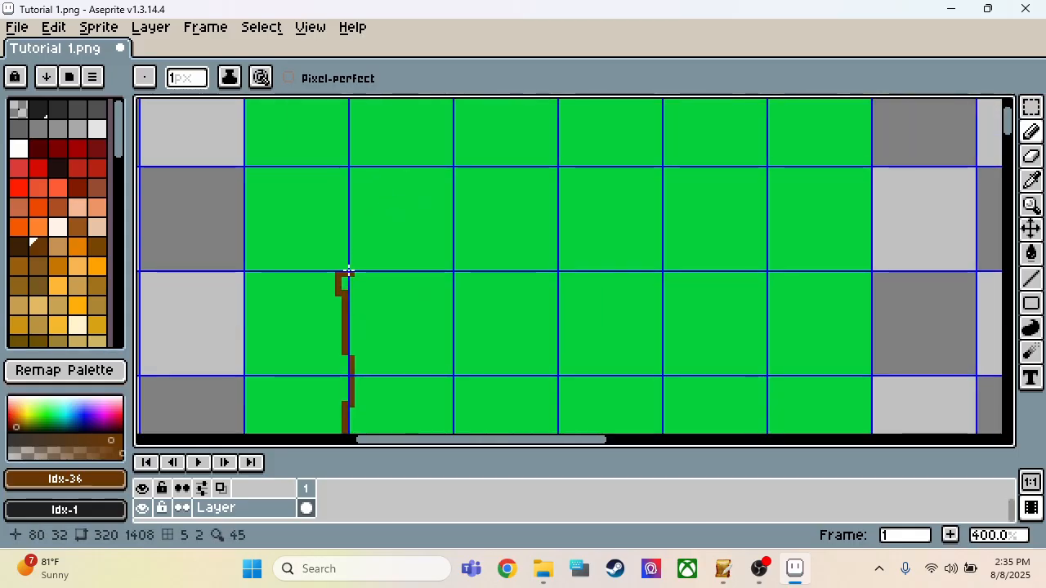
scroll(351, 273, "down", 1)
scroll(374, 202, "up", 1)
left_click(442, 195)
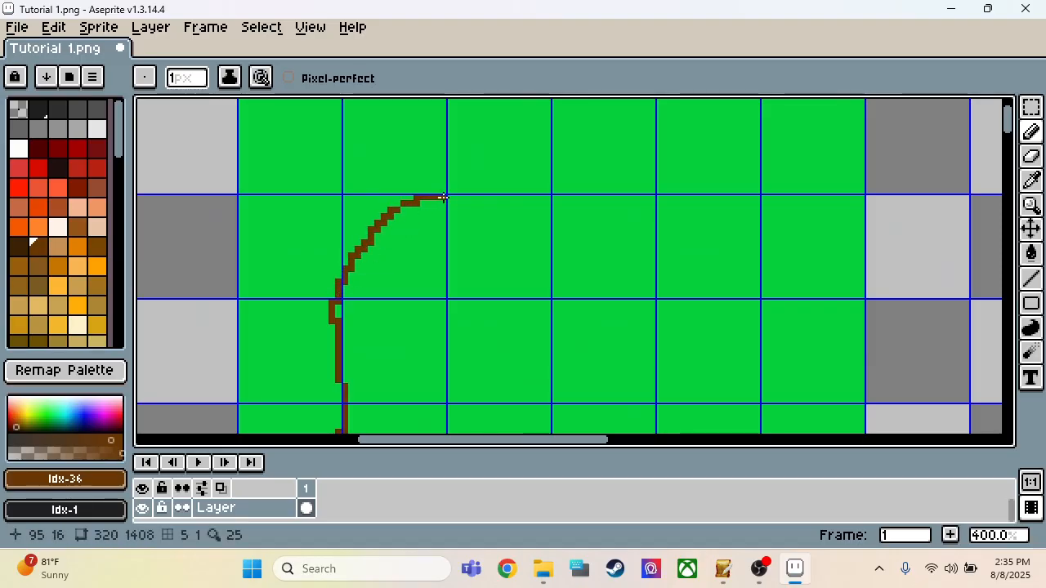
left_click_drag(442, 196, 666, 190)
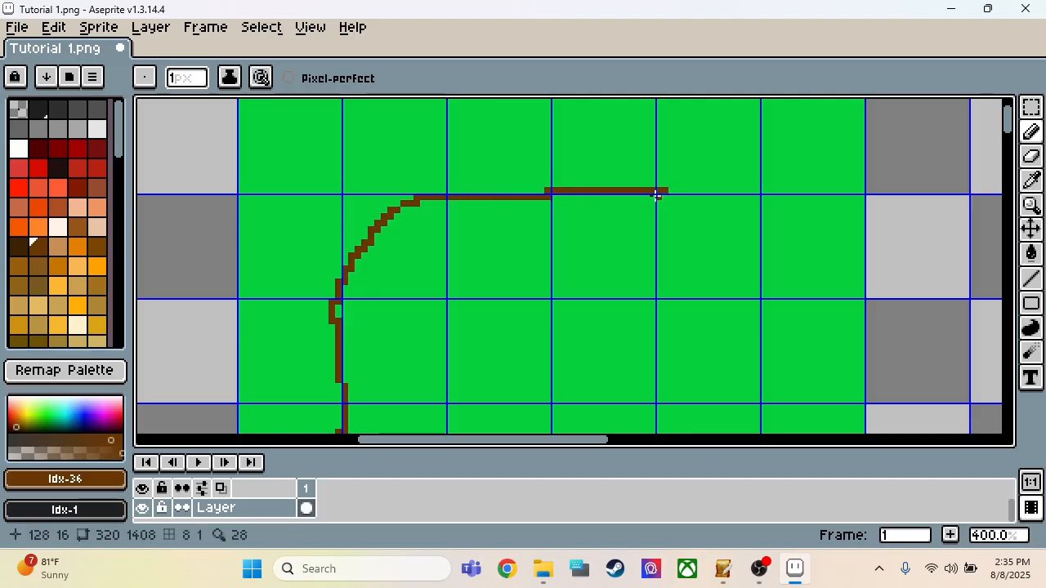
Step: Draw the outline's brown upper-right corner curve from pixel (128, 15) down to about (144, 31)
scroll(645, 190, "down", 1)
scroll(645, 188, "up", 1)
scroll(653, 188, "up", 1)
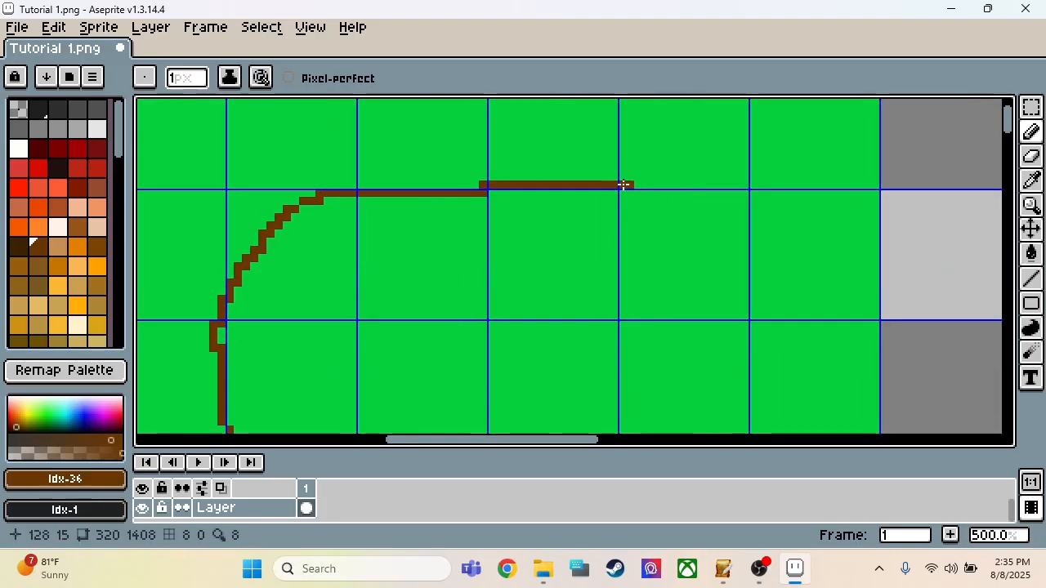
left_click_drag(623, 185, 663, 206)
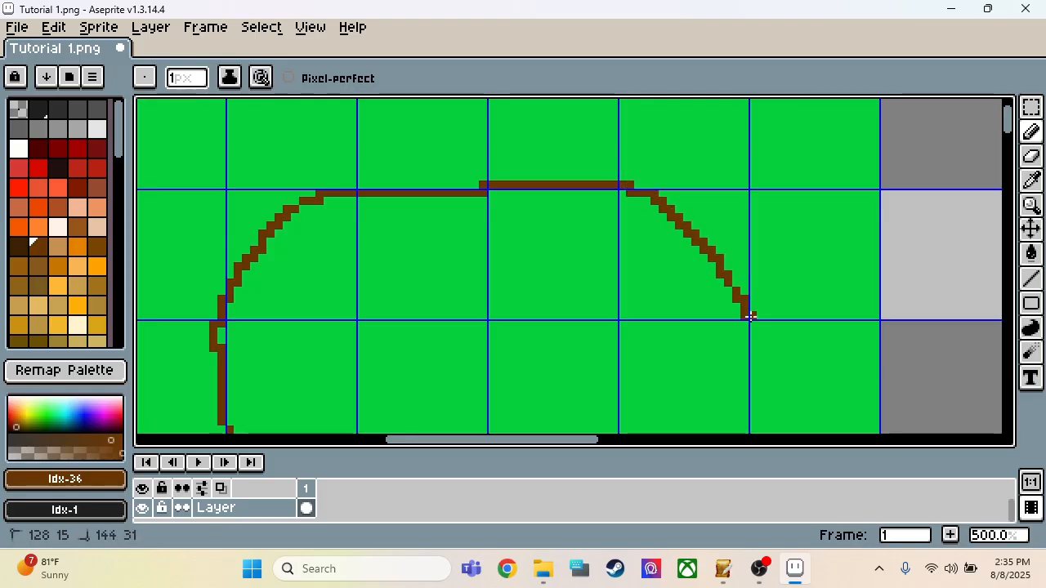
left_click_drag(750, 316, 750, 317)
Step: Extend the brown outline down the right side from pixel (144, 32), and curve it around the lower-right corner to about (128, 79)
scroll(718, 187, "down", 4)
scroll(714, 194, "up", 1)
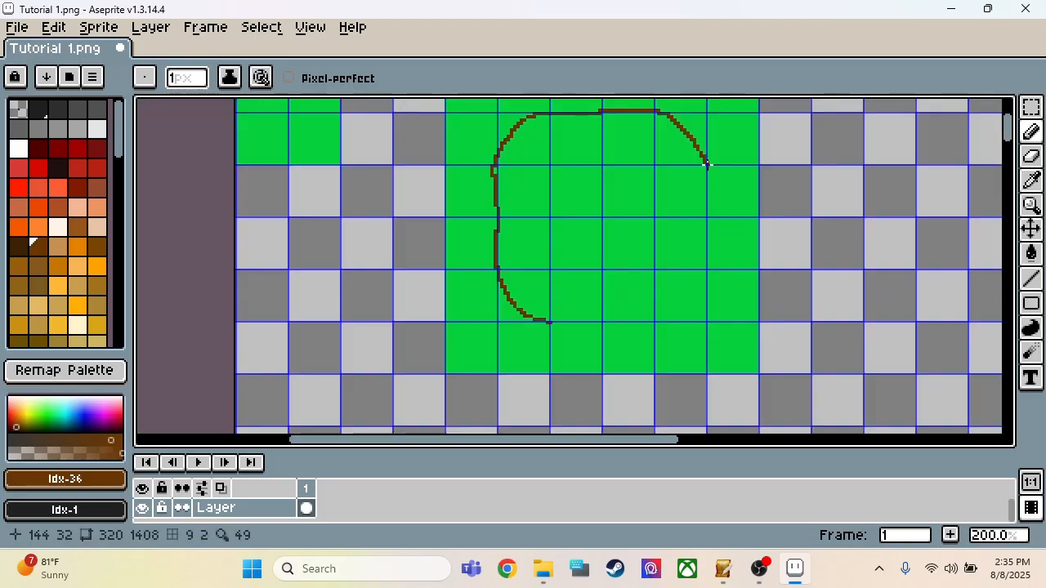
left_click_drag(707, 164, 707, 184)
mouse_move(711, 227)
left_mouse_down()
mouse_move(708, 268)
mouse_move(707, 241)
mouse_move(721, 264)
left_mouse_up()
scroll(704, 276, "up", 2)
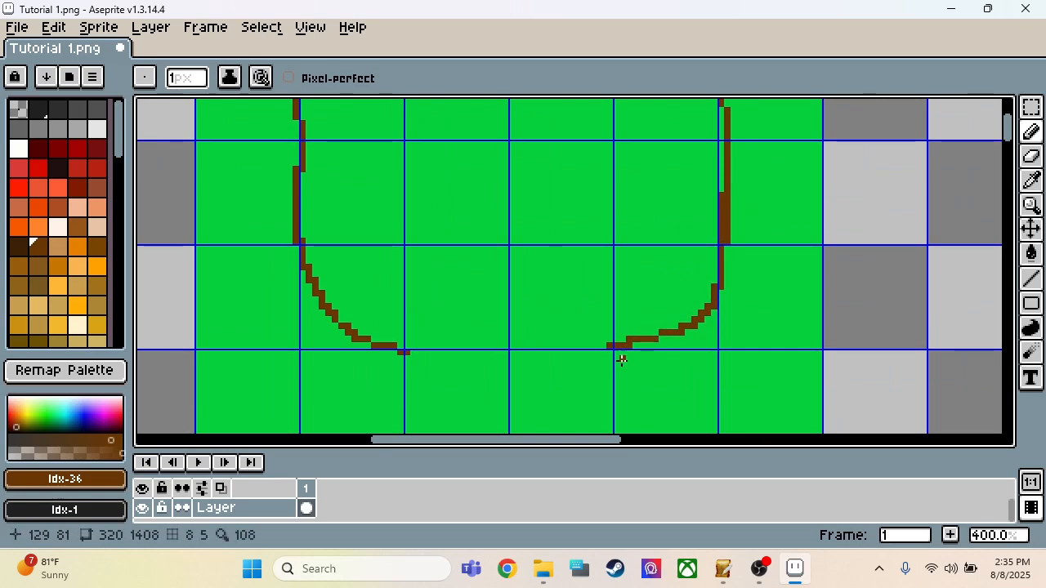
Step: Close the brown outline along its bottom edge, from pixel (127, 79) to the end of the lower-left curve
scroll(613, 346, "up", 2)
left_click(602, 336)
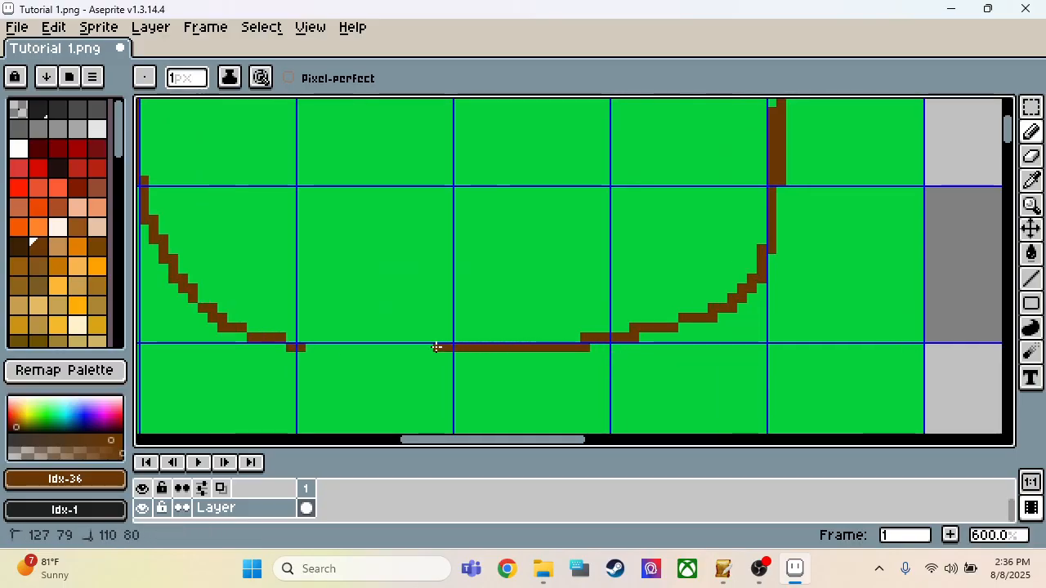
left_click_drag(419, 344, 321, 348, "shift")
scroll(411, 411, "down", 4)
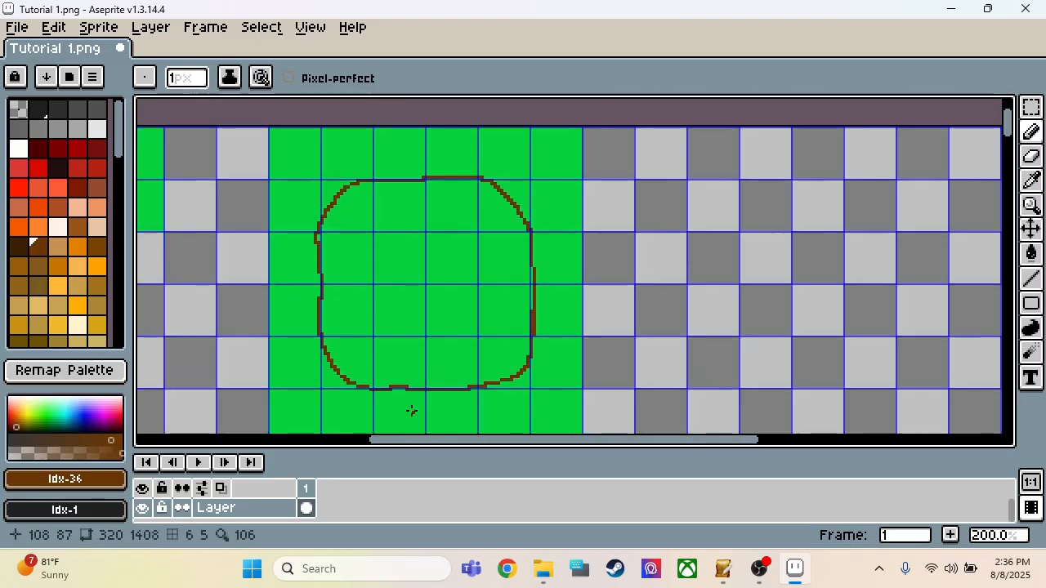
Step: Set the pencil size to 2 px and thicken the lower half of the outline's left side, down to about pixel (82, 70)
scroll(340, 335, "up", 1)
scroll(340, 335, "up", 1)
left_click(200, 79)
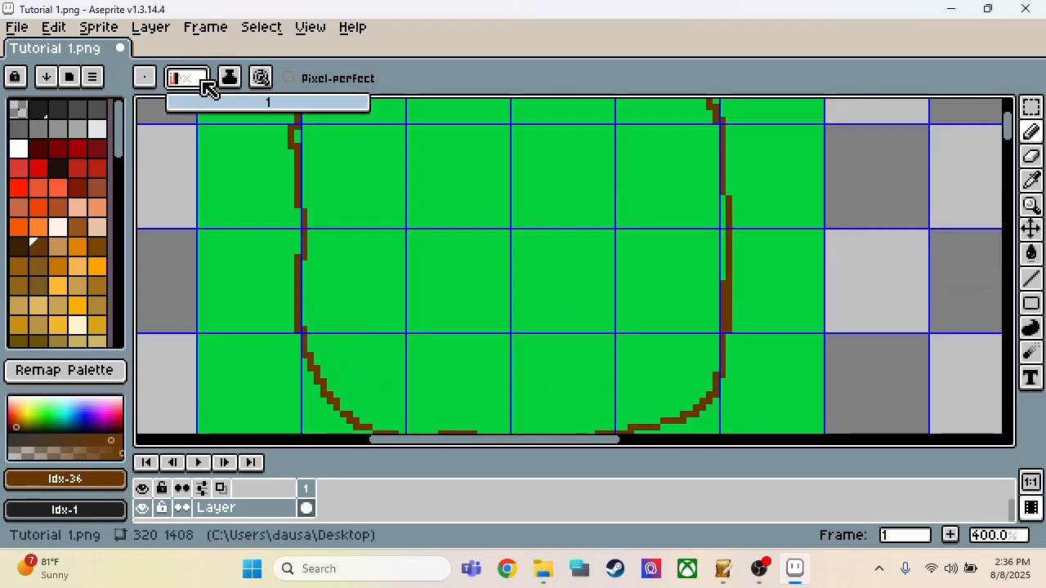
type("2")
scroll(280, 180, "up", 3)
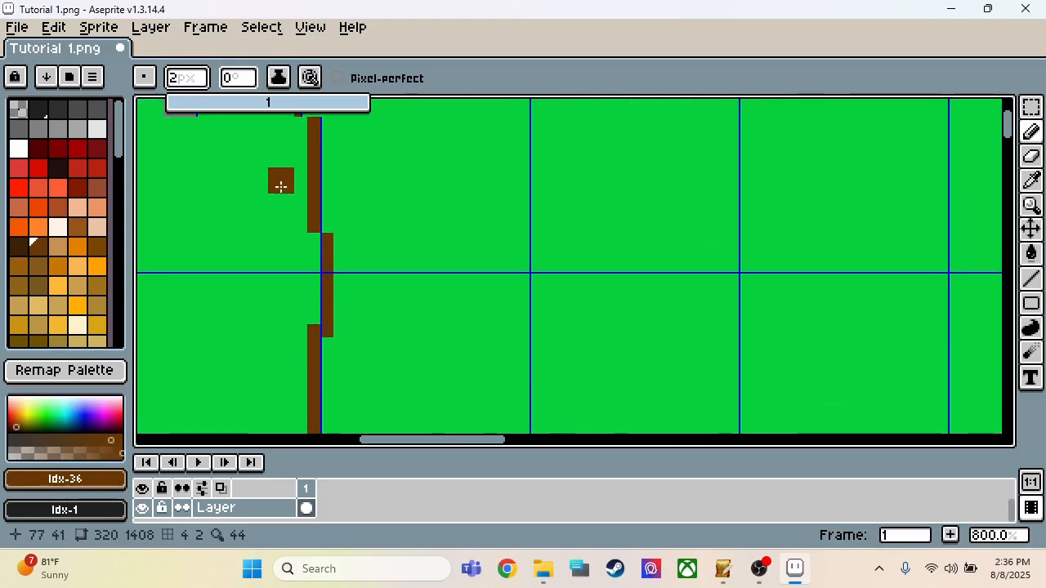
left_click(325, 251)
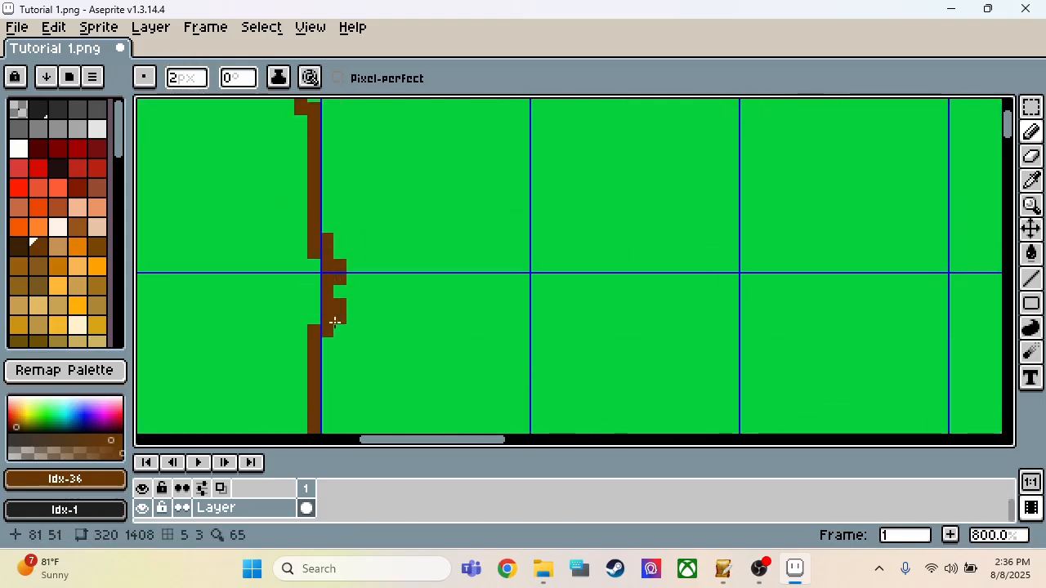
left_click_drag(334, 313, 315, 377)
scroll(314, 376, "down", 3)
scroll(322, 380, "up", 2)
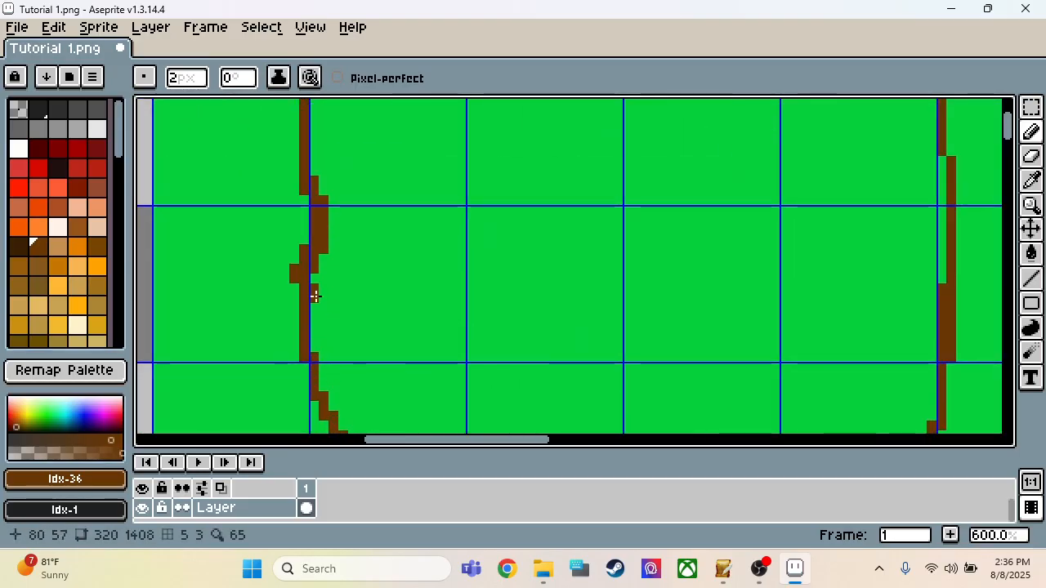
left_click_drag(311, 335, 333, 427)
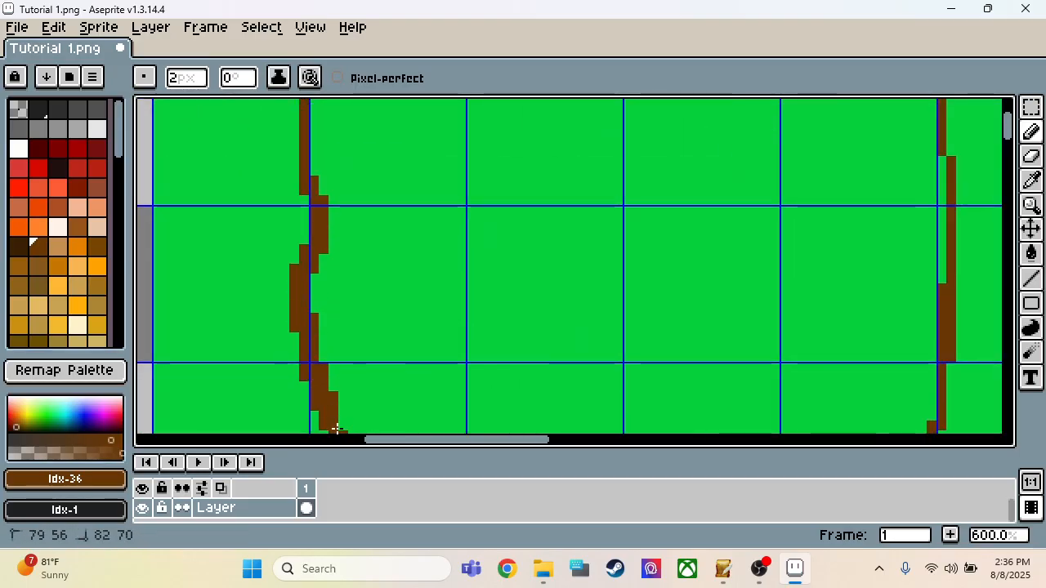
Step: Thicken the outline from about pixel (83, 72) around the lower-left corner, bottom edge and lower-right corner, up to about (146, 57)
scroll(323, 423, "down", 3)
scroll(319, 422, "up", 3)
scroll(286, 254, "down", 2)
scroll(329, 344, "up", 1)
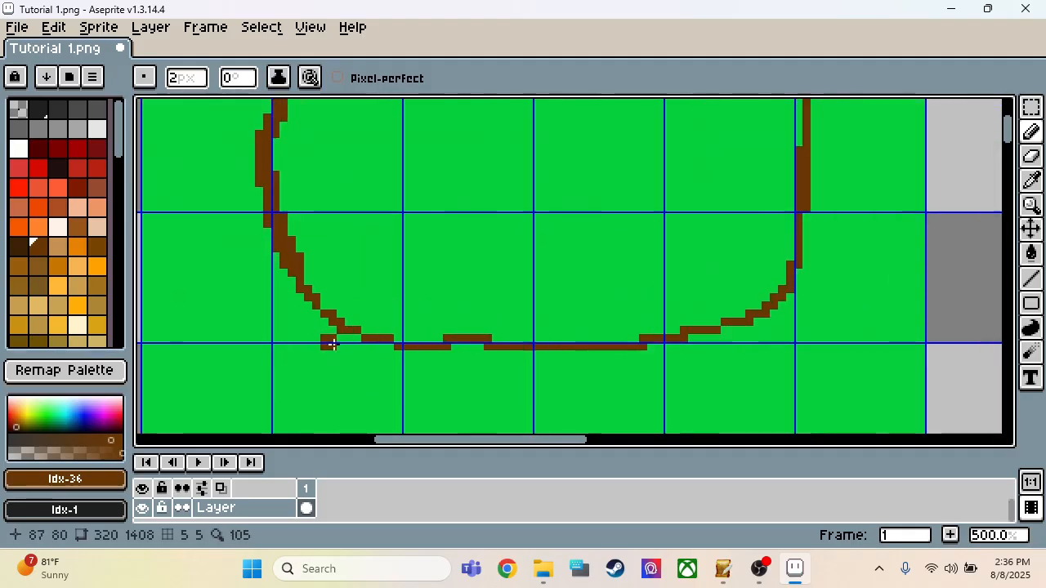
left_click_drag(300, 281, 300, 287)
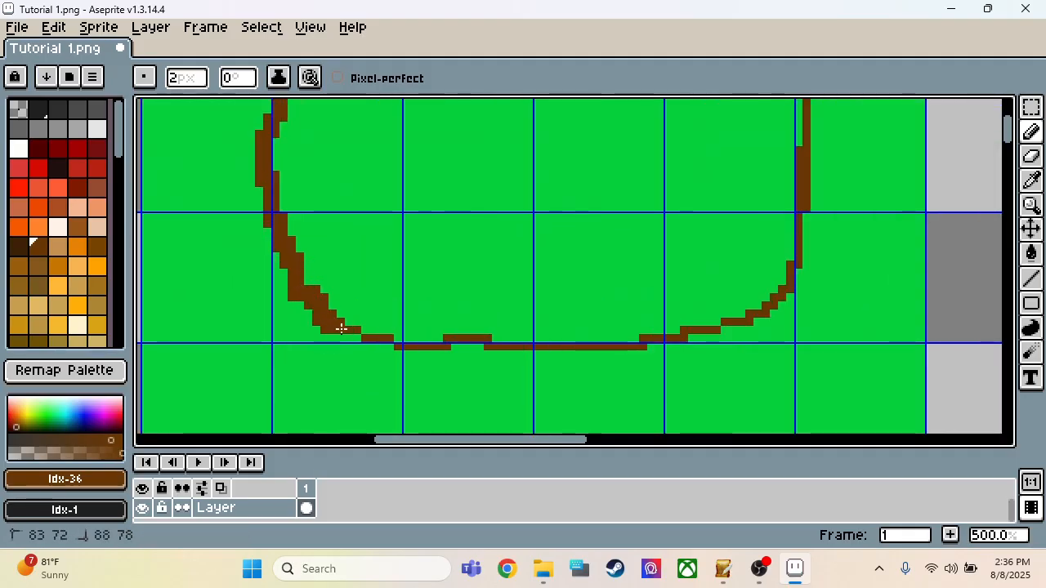
left_click_drag(462, 350, 658, 338)
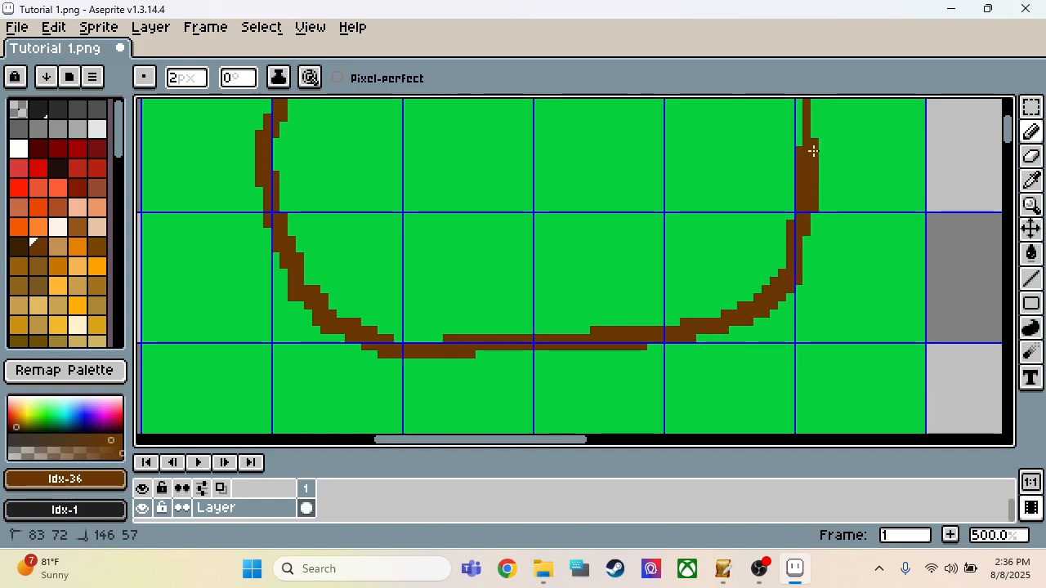
left_click_drag(813, 151, 812, 140)
Step: Thicken the outline's right side from pixel (145, 57) up to about (140, 26)
scroll(661, 343, "down", 3)
scroll(723, 264, "up", 2)
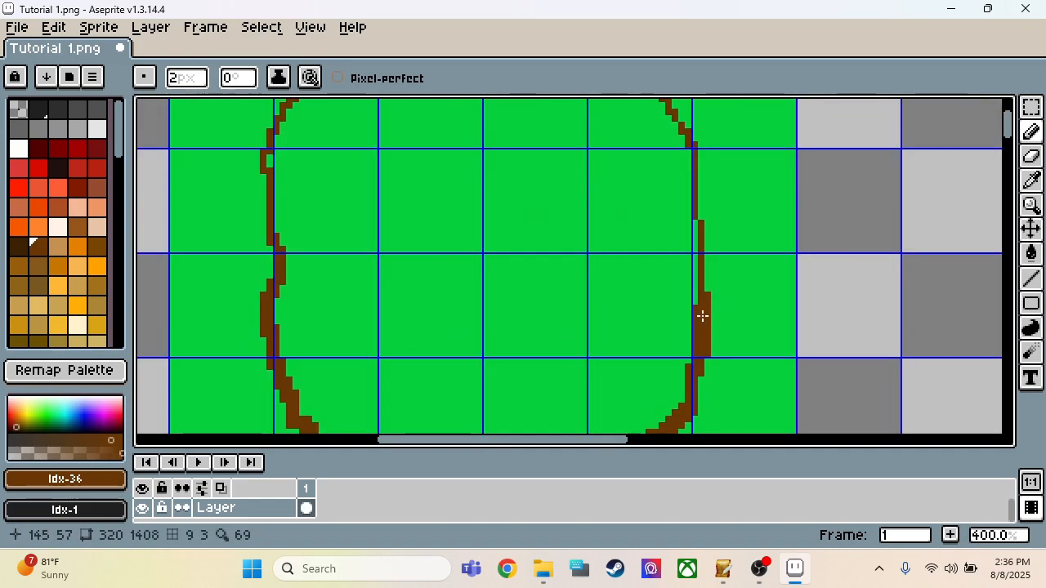
left_click_drag(702, 315, 699, 263)
left_click_drag(692, 147, 670, 106)
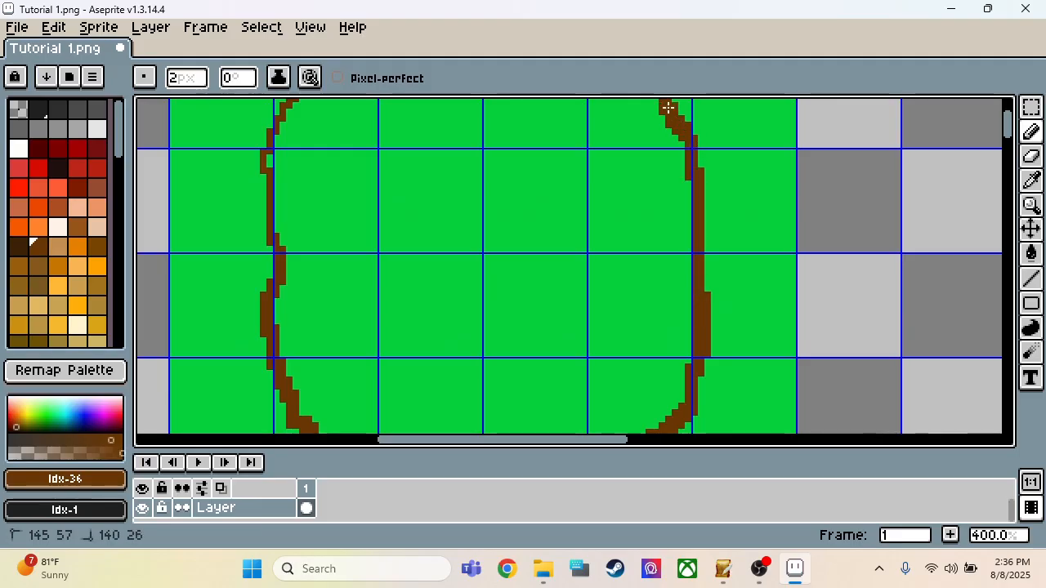
Step: Thicken the outline's upper-right corner, top edge and upper-left corner from about pixel (140, 25) to (82, 24)
scroll(711, 273, "down", 2)
scroll(689, 199, "up", 2)
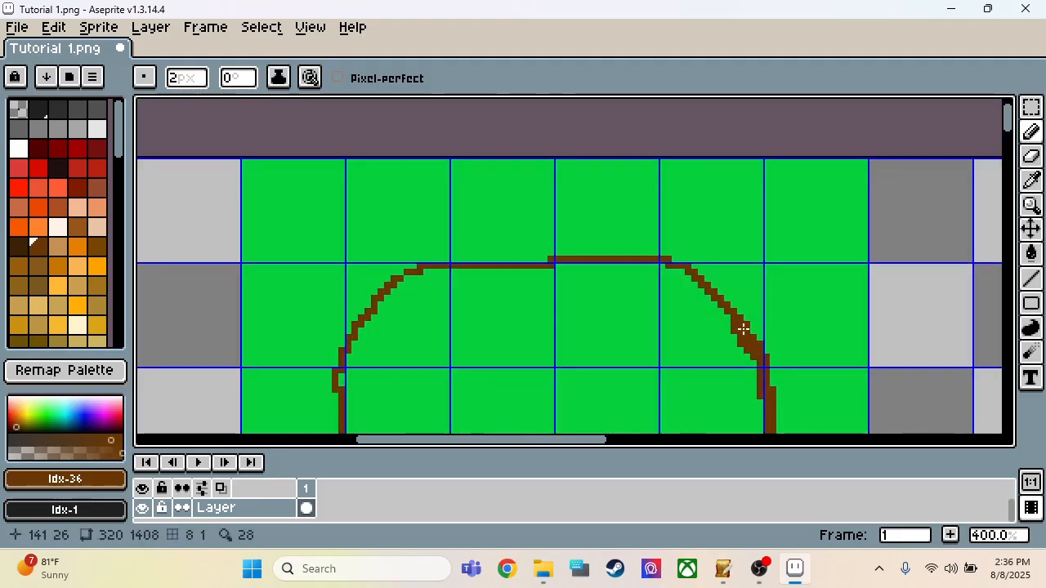
mouse_move(742, 328)
left_mouse_down()
mouse_move(691, 273)
mouse_move(638, 257)
left_mouse_up()
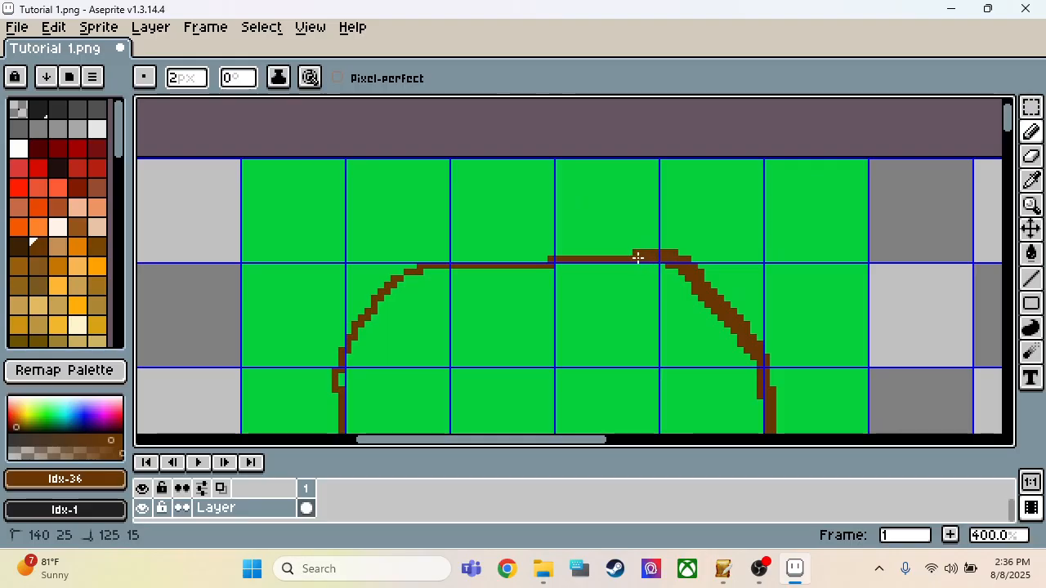
left_click_drag(561, 260, 505, 264)
left_click(518, 262)
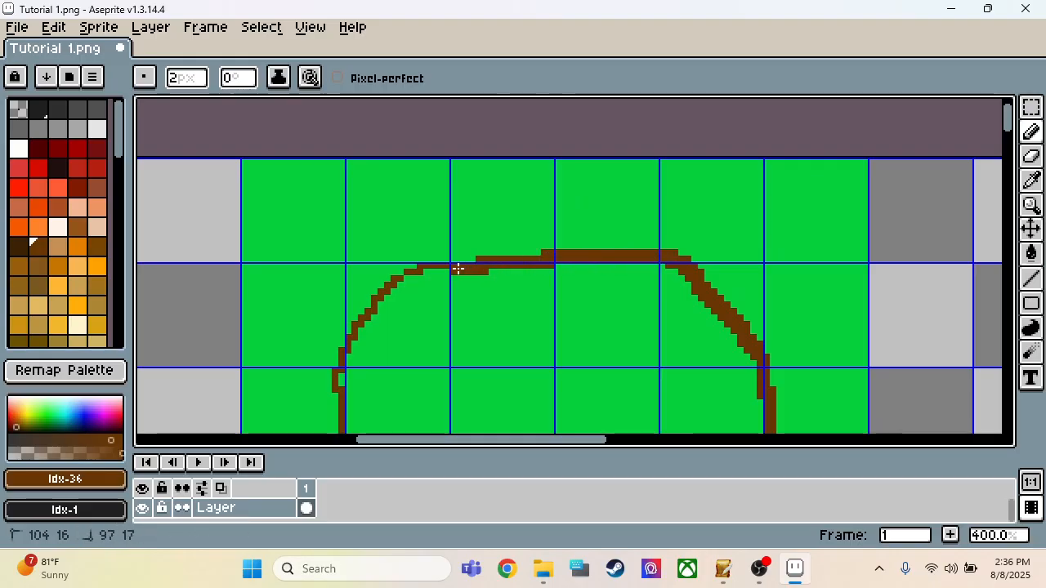
left_click_drag(439, 269, 413, 272)
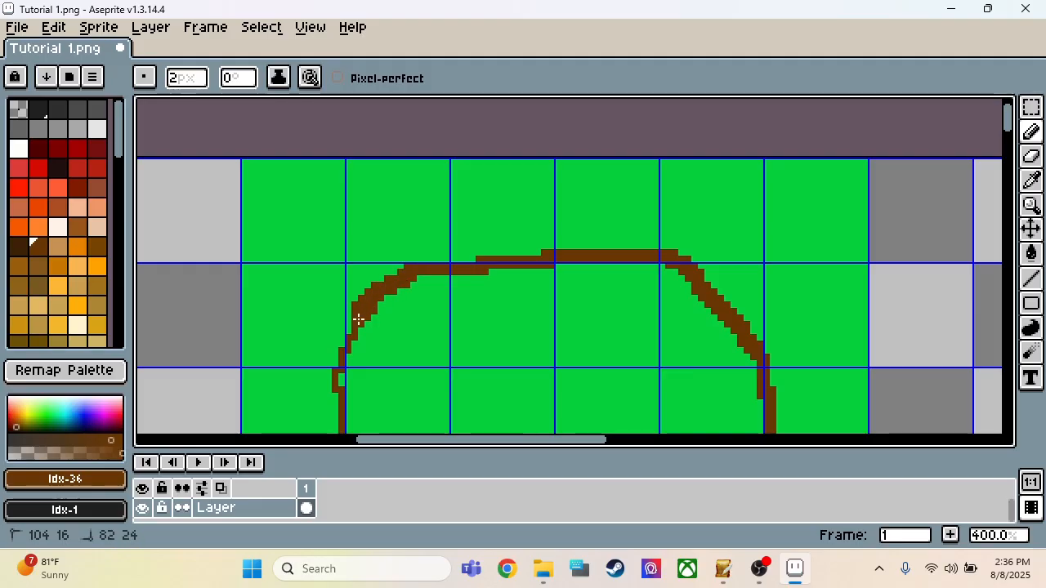
Step: Thicken the remaining thin stretch of the outline's left side, down to about pixel (80, 55)
scroll(322, 311, "down", 2)
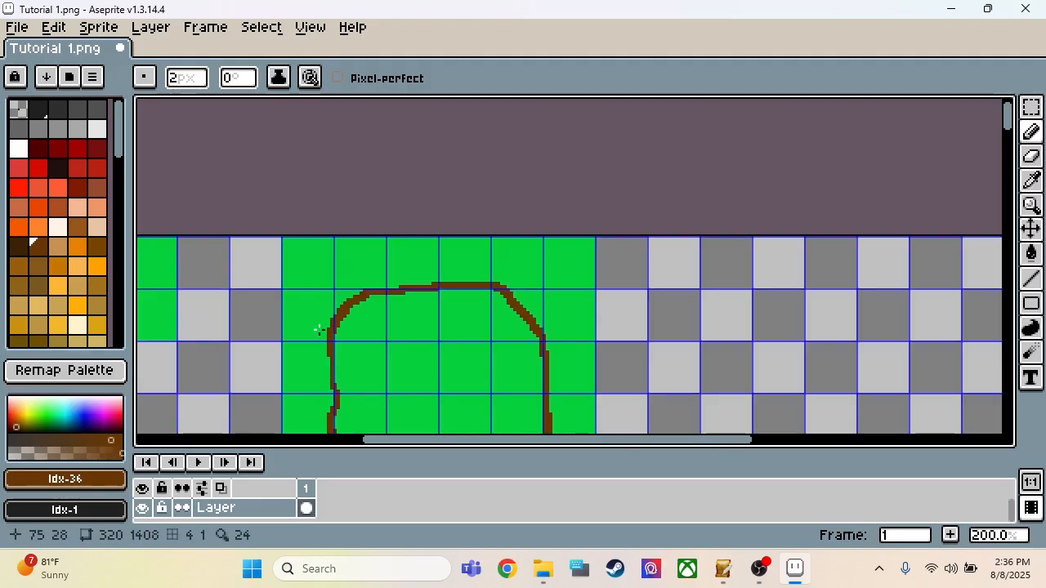
scroll(318, 339, "down", 1)
scroll(325, 311, "up", 3)
left_click_drag(321, 250, 336, 330)
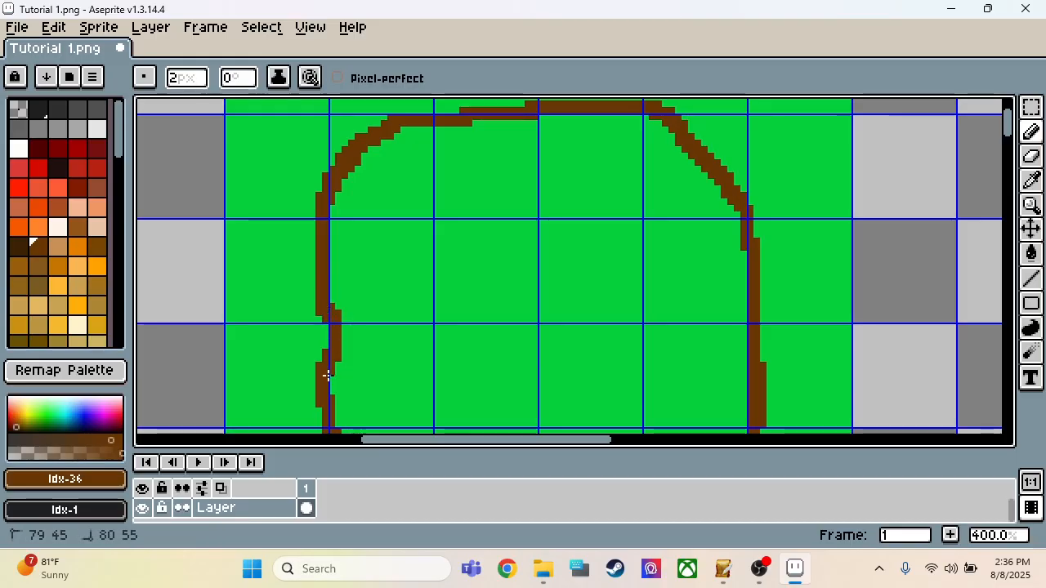
scroll(334, 261, "down", 3)
scroll(322, 303, "up", 3)
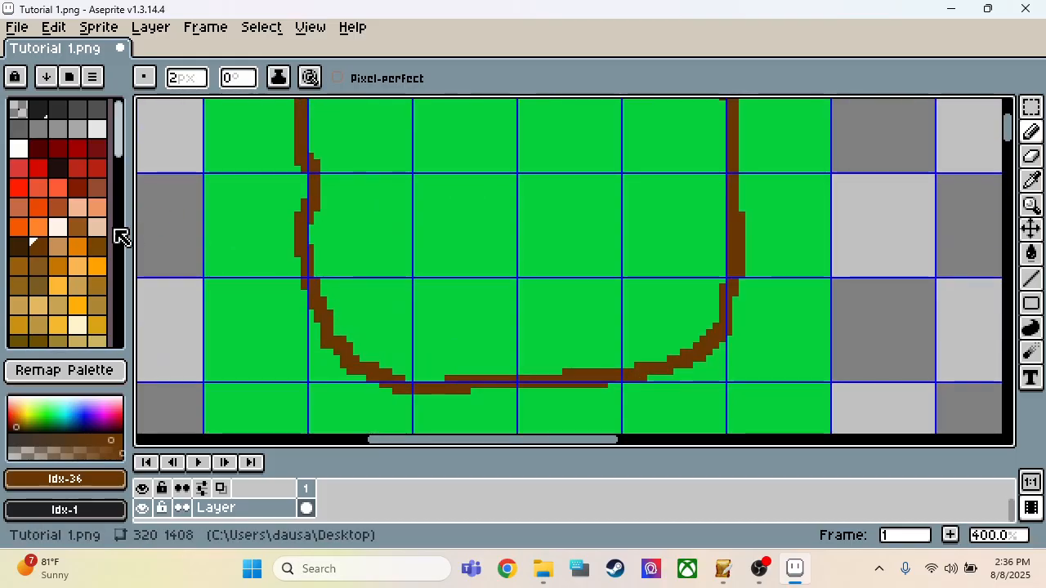
Step: Fill the inside of the brown outline with light blue palette index 148 using the Paint Bucket
scroll(72, 230, "down", 5)
left_click(82, 247)
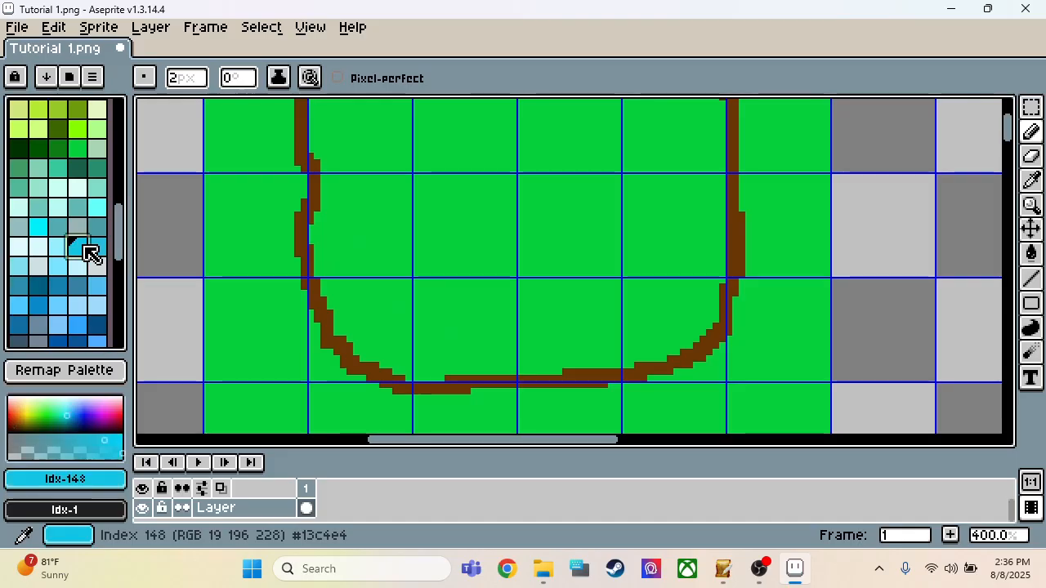
key("g")
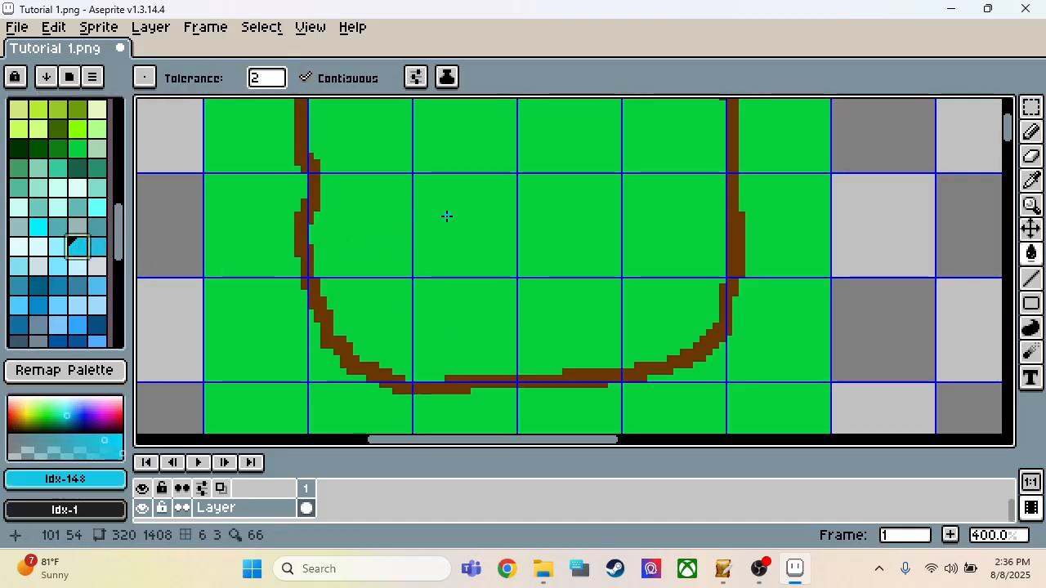
left_click(473, 213)
scroll(444, 343, "down", 2)
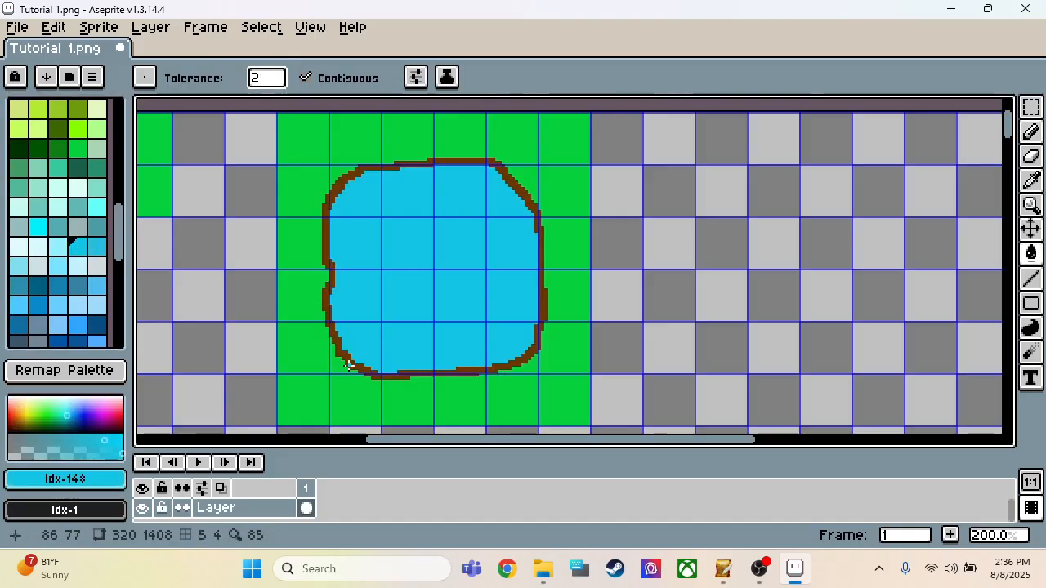
scroll(770, 269, "down", 3)
scroll(712, 299, "up", 3)
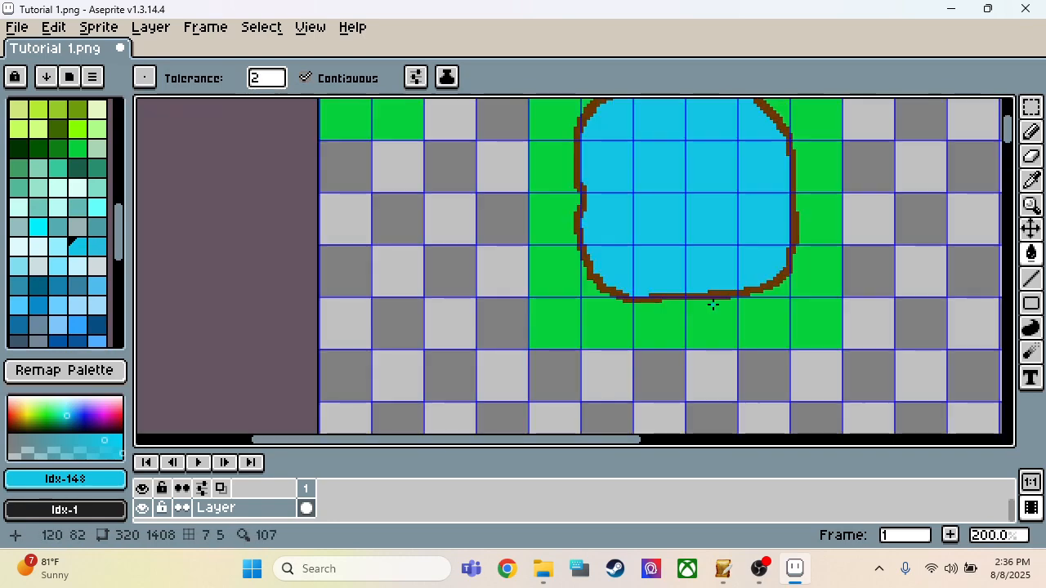
scroll(513, 246, "down", 1)
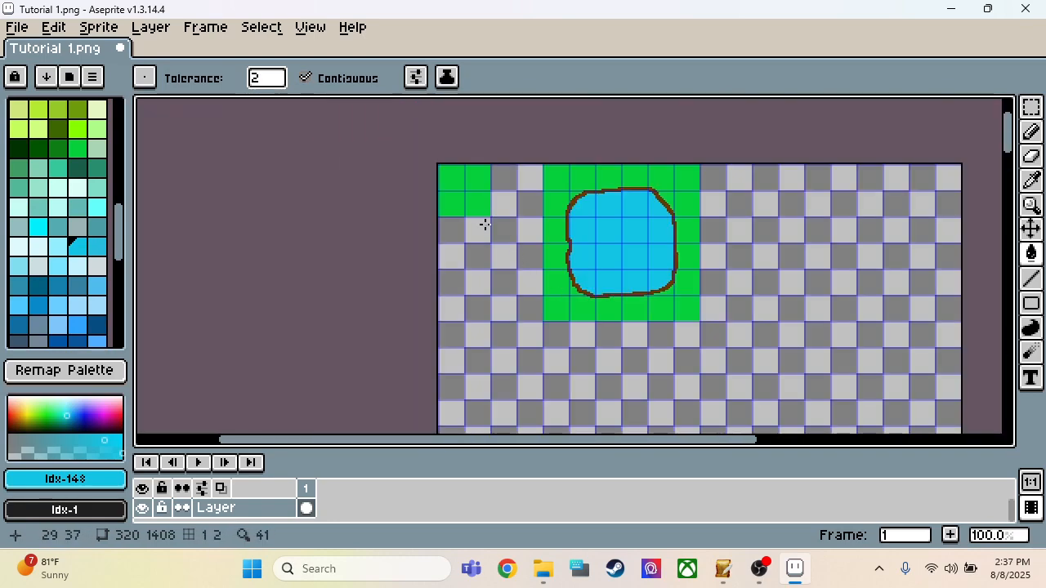
Step: Draw a small flower stem with a side leaf around pixel (21, 52), using the 2 px Pencil and dark green palette index 122
key("m")
scroll(483, 224, "up", 2)
scroll(482, 224, "up", 1)
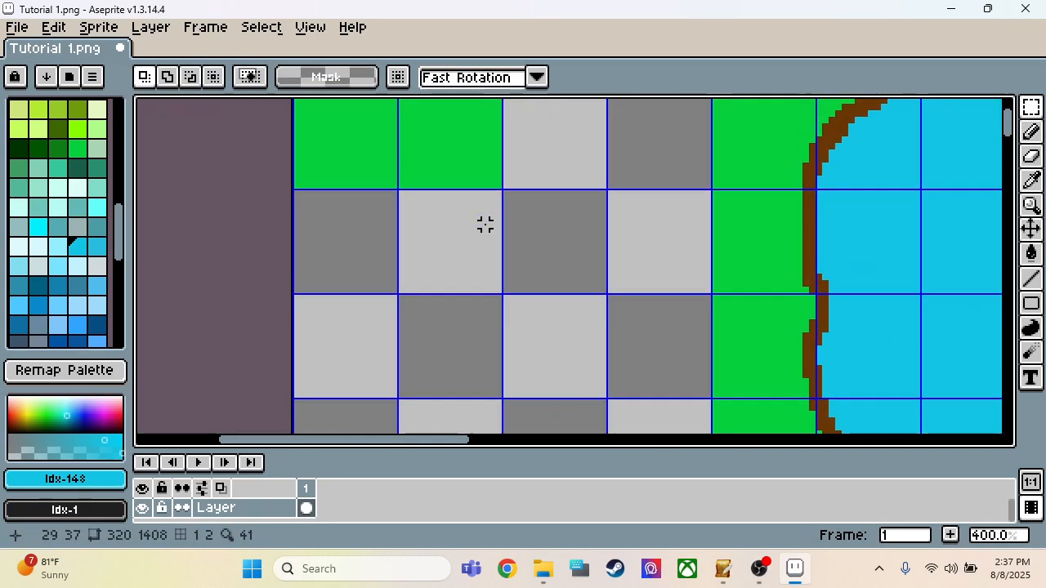
scroll(482, 224, "down", 1)
scroll(378, 304, "up", 2)
scroll(394, 306, "down", 1)
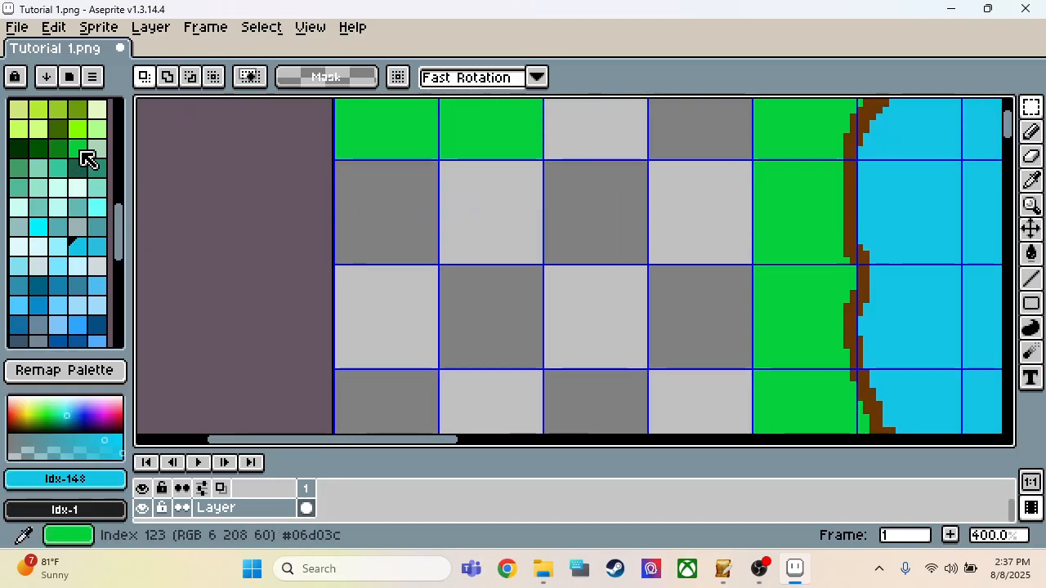
left_click(78, 149)
scroll(85, 155, "up", 3)
left_click(58, 257)
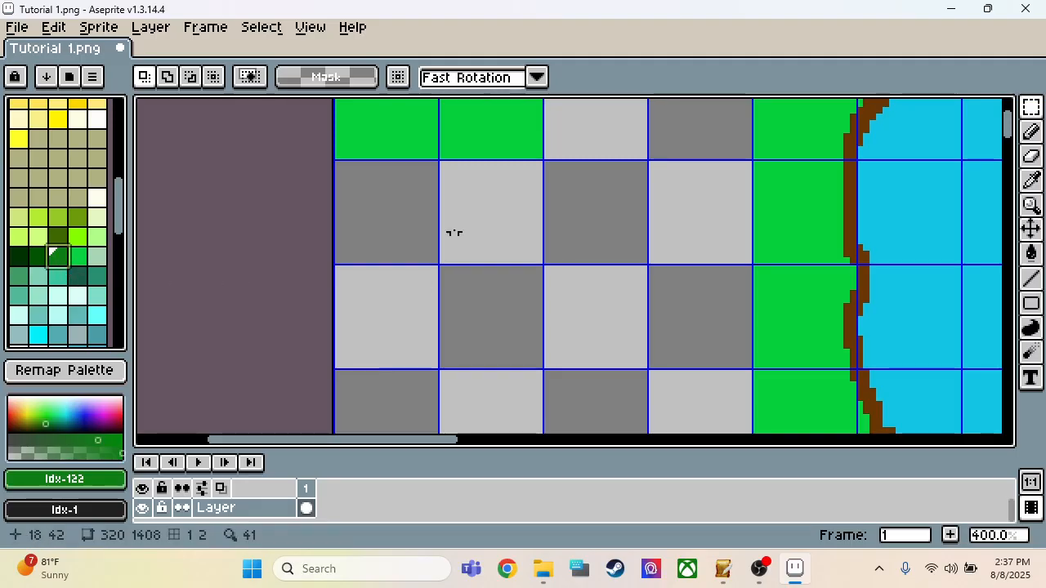
key("b")
left_click(447, 141)
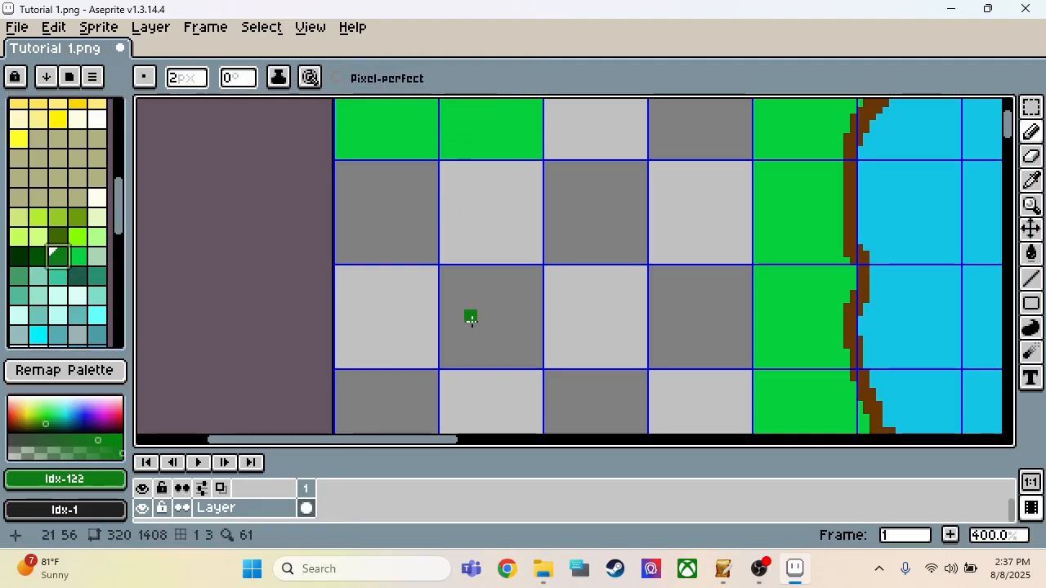
left_click(471, 272)
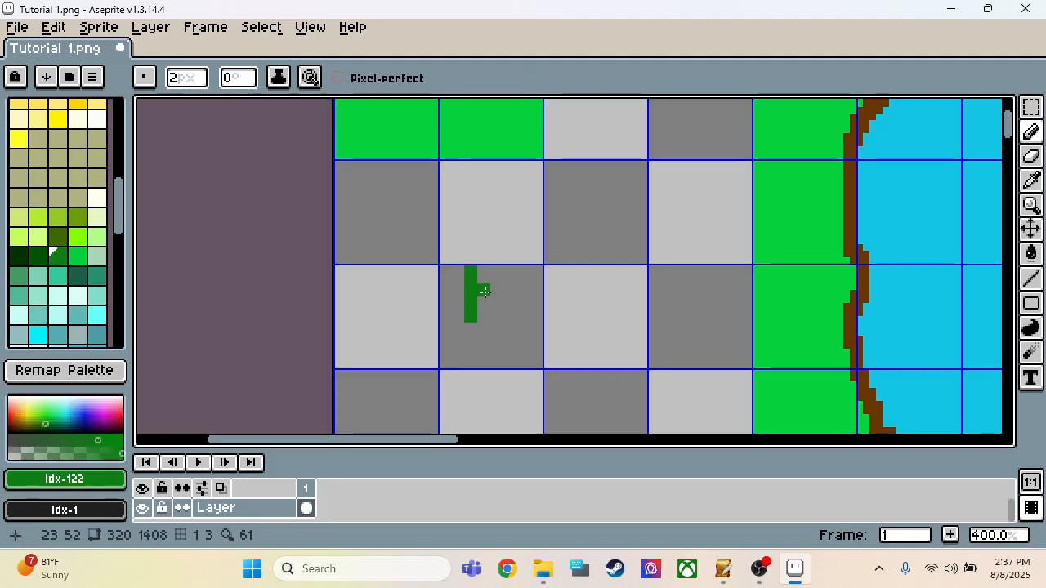
Step: Add four off-white petals in a cross shape above the stem using palette index 32
scroll(65, 245, "down", 6)
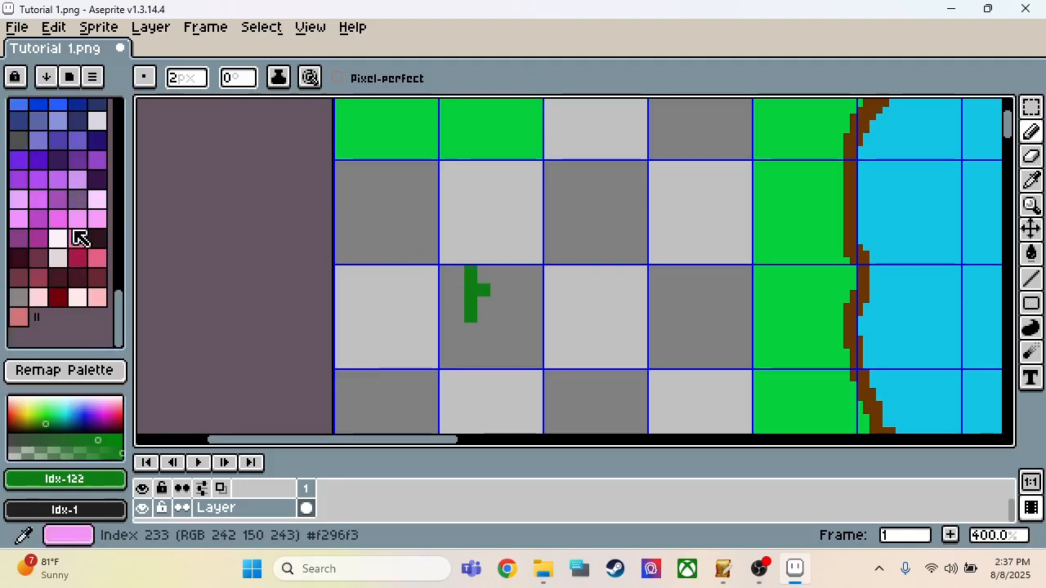
scroll(85, 245, "up", 10)
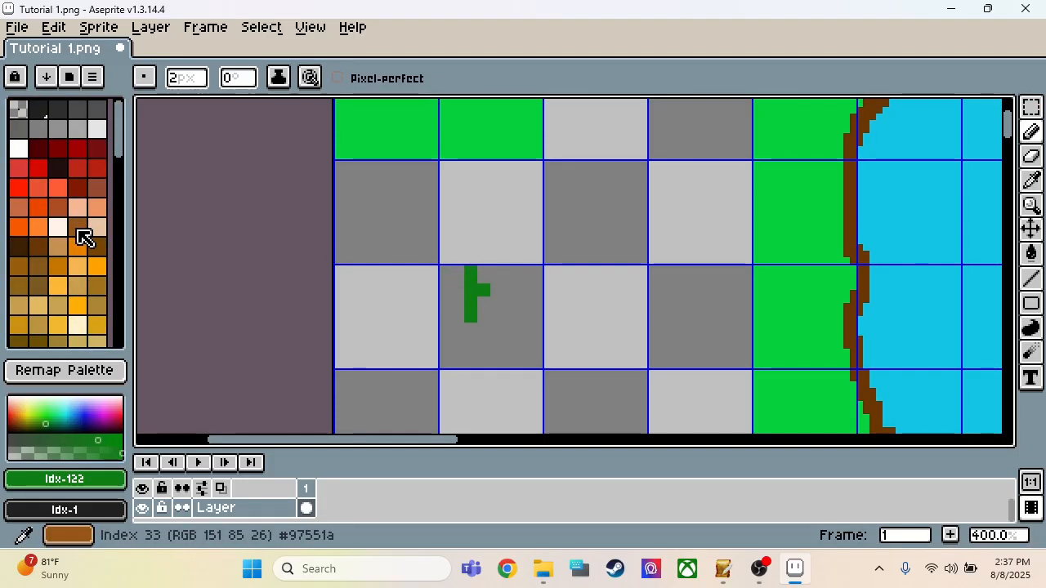
left_click(58, 227)
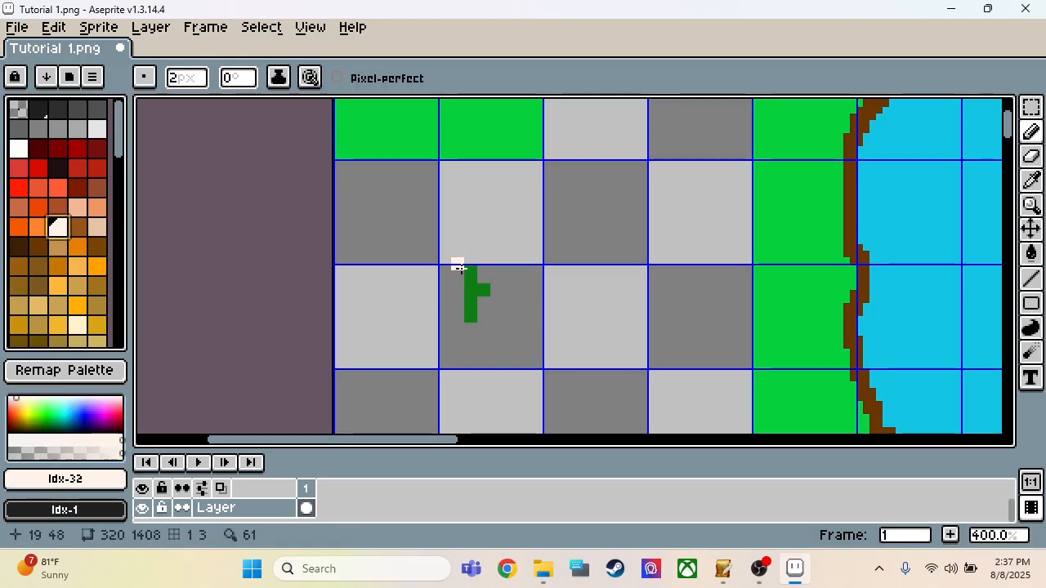
mouse_move(460, 260)
left_mouse_down()
mouse_move(467, 273)
mouse_move(485, 265)
mouse_move(474, 245)
left_mouse_up()
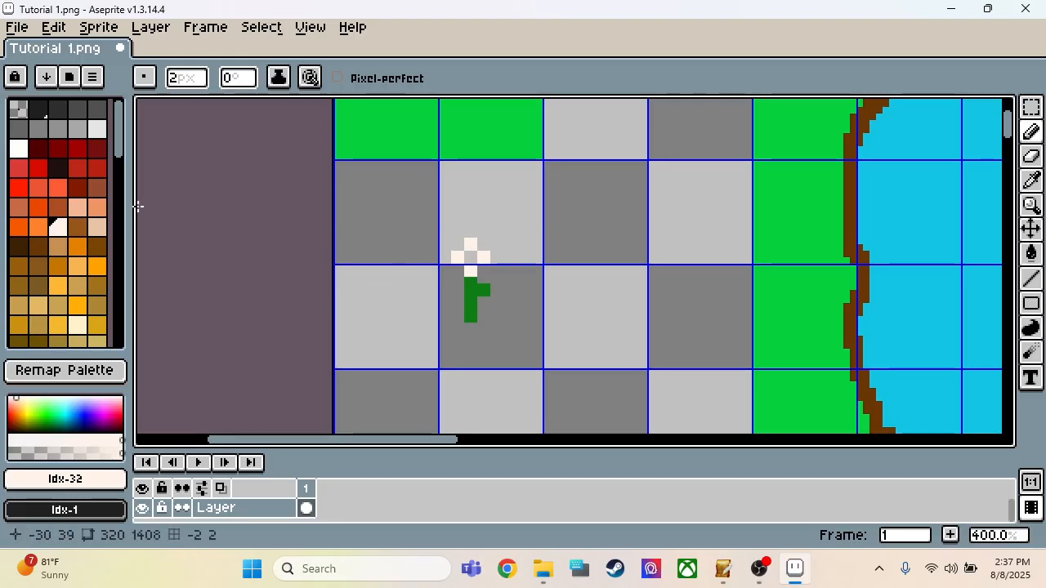
Step: Fill the flower's centre between the petals with pale yellow palette index 86
left_click(64, 285)
scroll(75, 275, "down", 3)
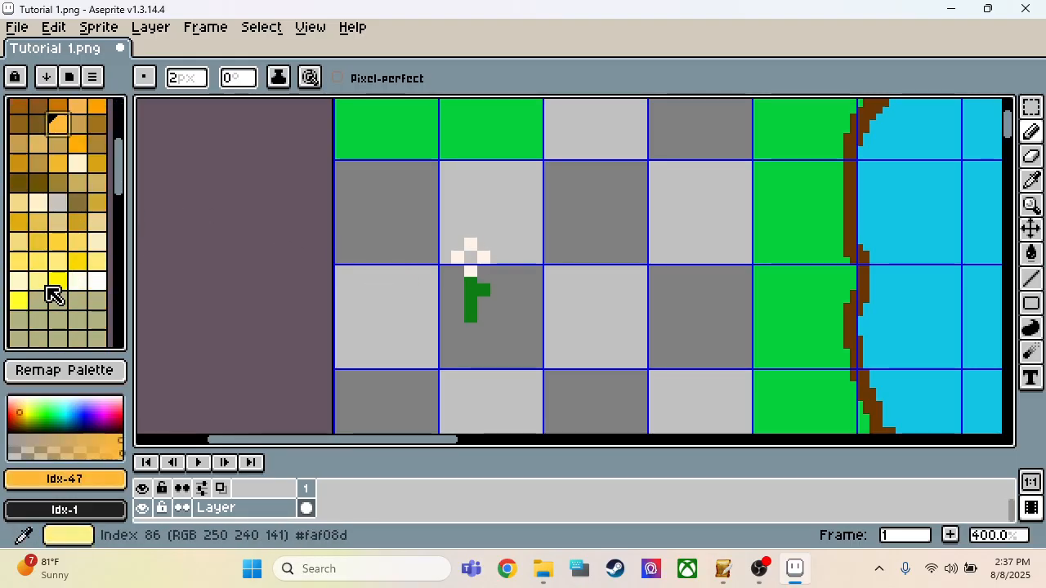
left_click(58, 282)
left_click(38, 281)
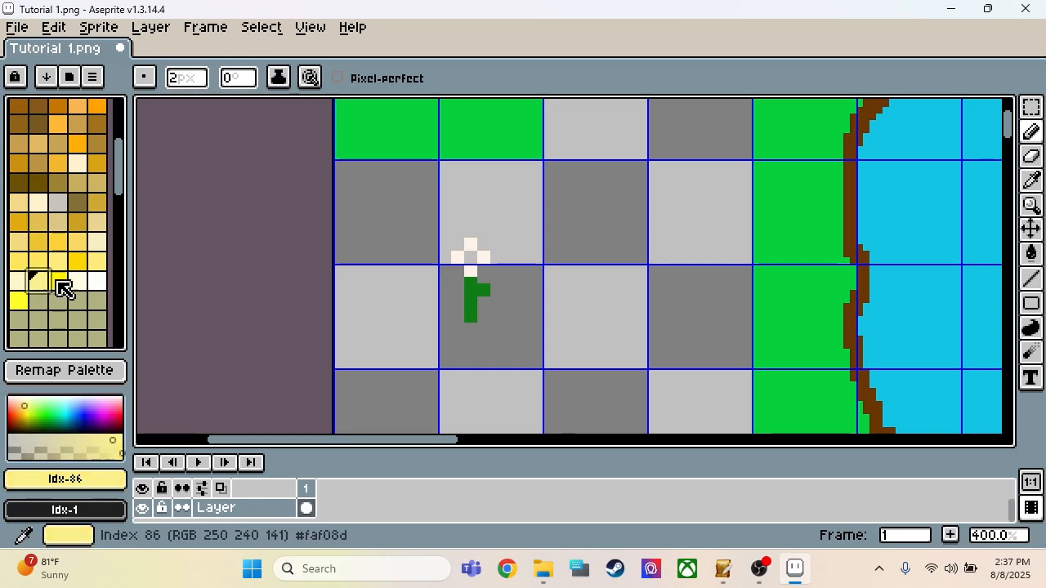
left_click(471, 257)
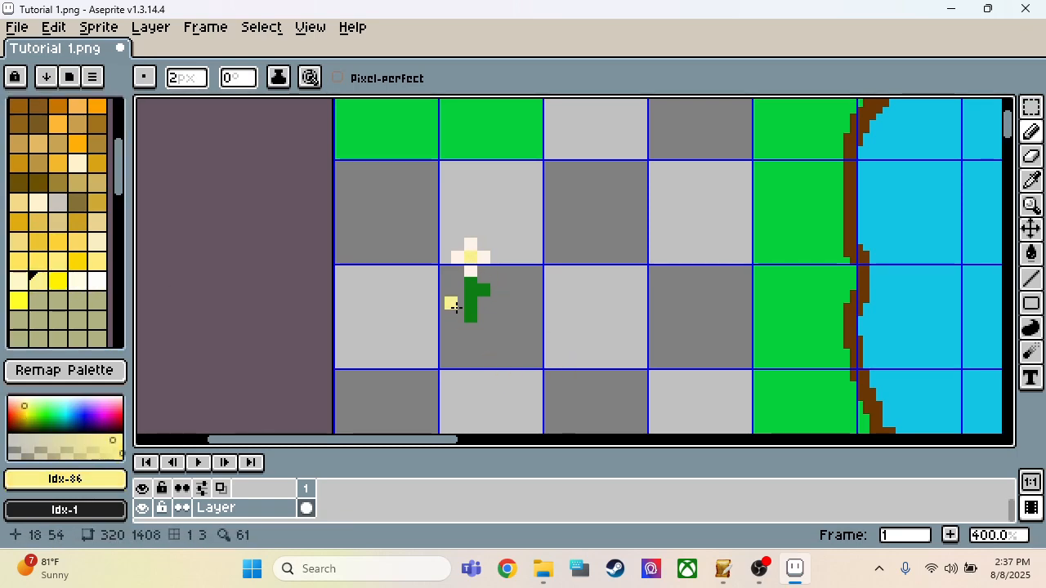
Step: Select the flower with a 12 × 16 px marquee and place two copies to its left, one up and one down at (1, 47)
key("m")
left_click_drag(442, 229, 515, 343)
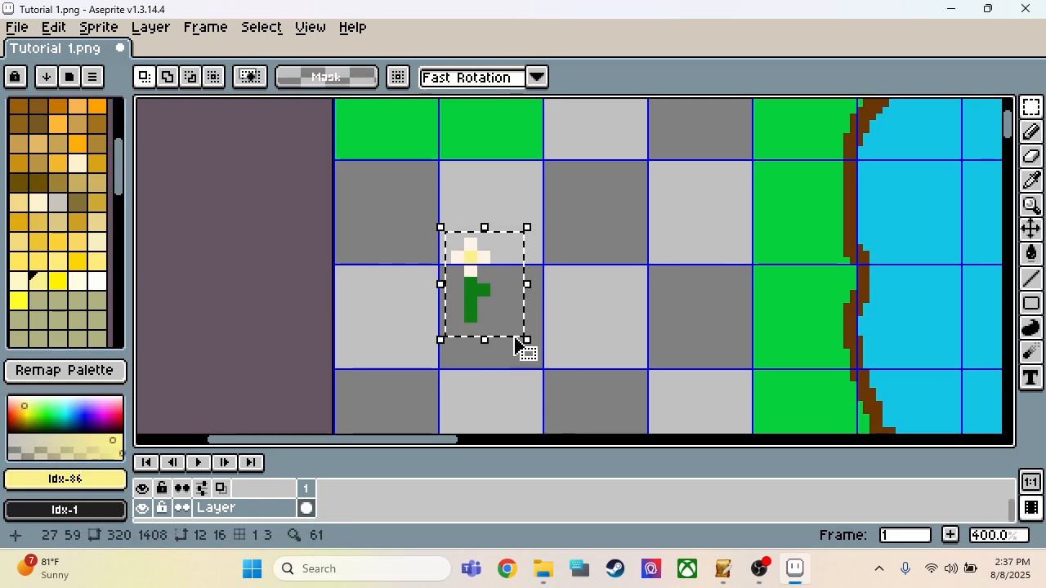
left_click_drag(490, 306, 407, 258, "ctrl")
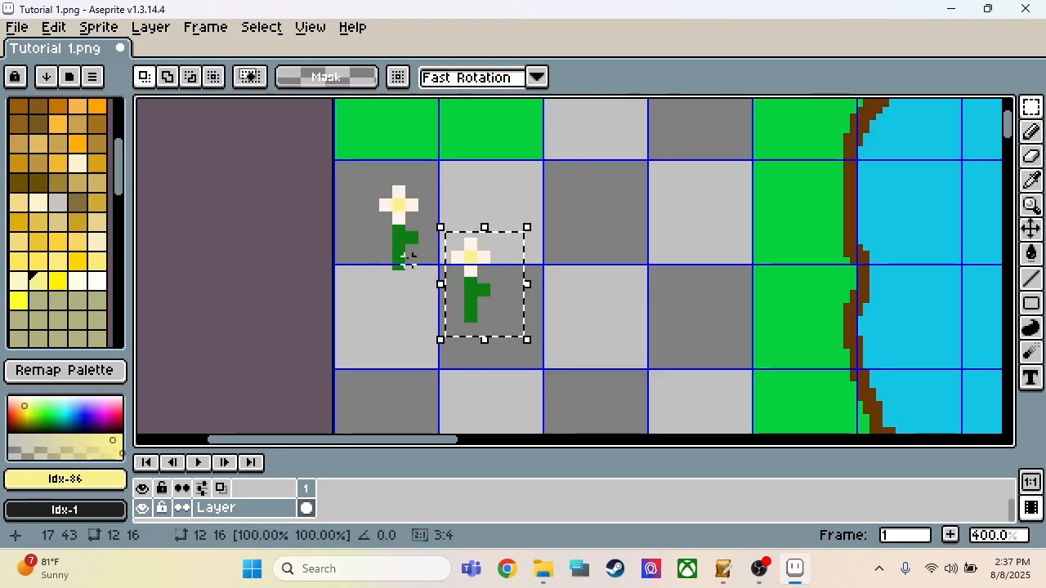
left_click_drag(514, 275, 400, 307, "ctrl")
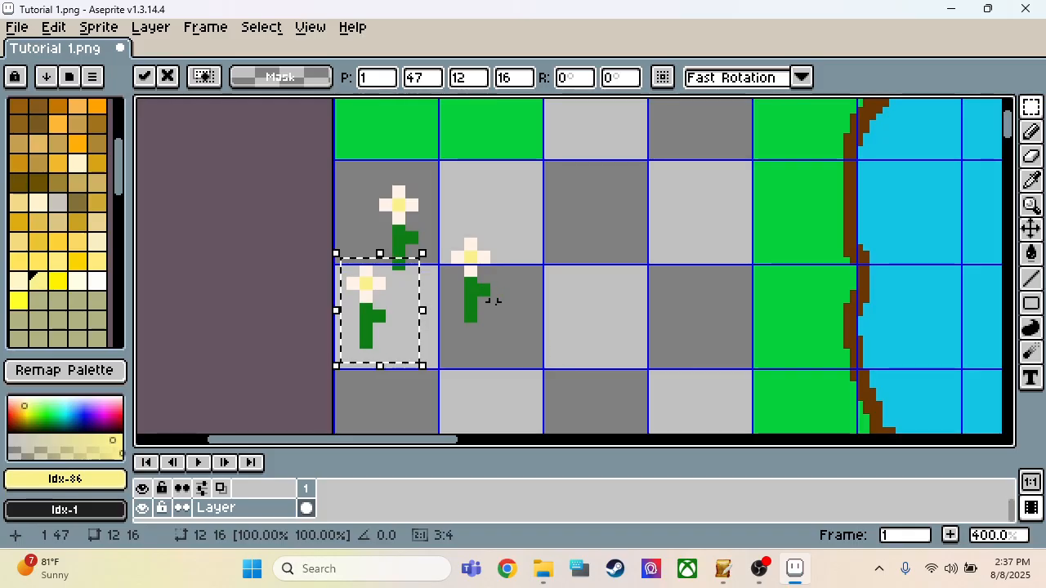
Step: Scatter four more flower copies over the empty tiles between the first flowers and the pond, including (46, 34) and (54, 43), and deselect
left_click_drag(396, 323, 685, 225, "ctrl")
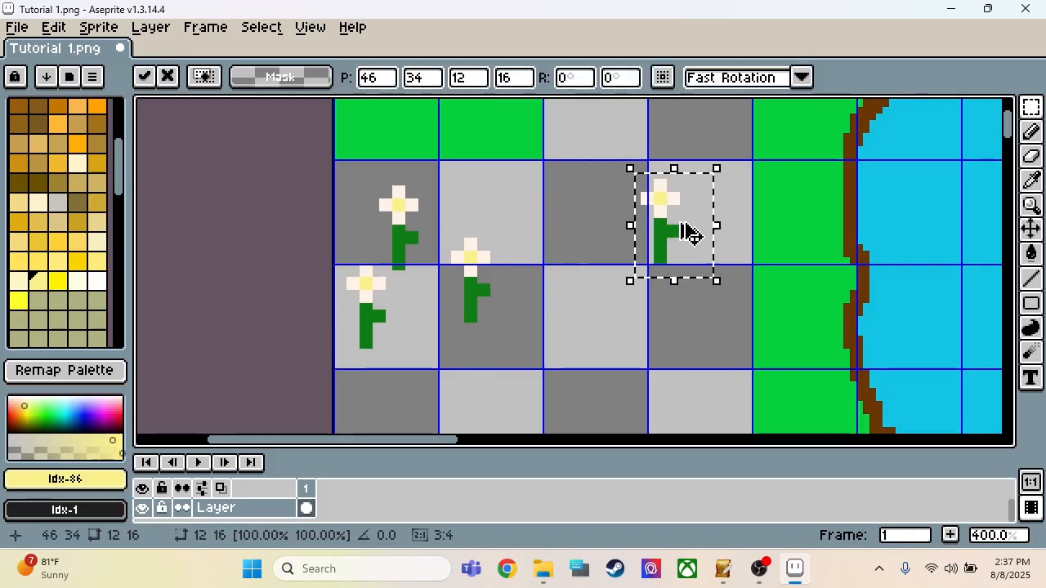
key("ctrl+z")
left_click_drag(476, 306, 572, 229, "ctrl")
key("ctrl+z")
left_click_drag(507, 301, 639, 343, "ctrl")
key("ctrl+z")
left_click_drag(504, 275, 750, 280, "ctrl")
scroll(749, 280, "down", 4)
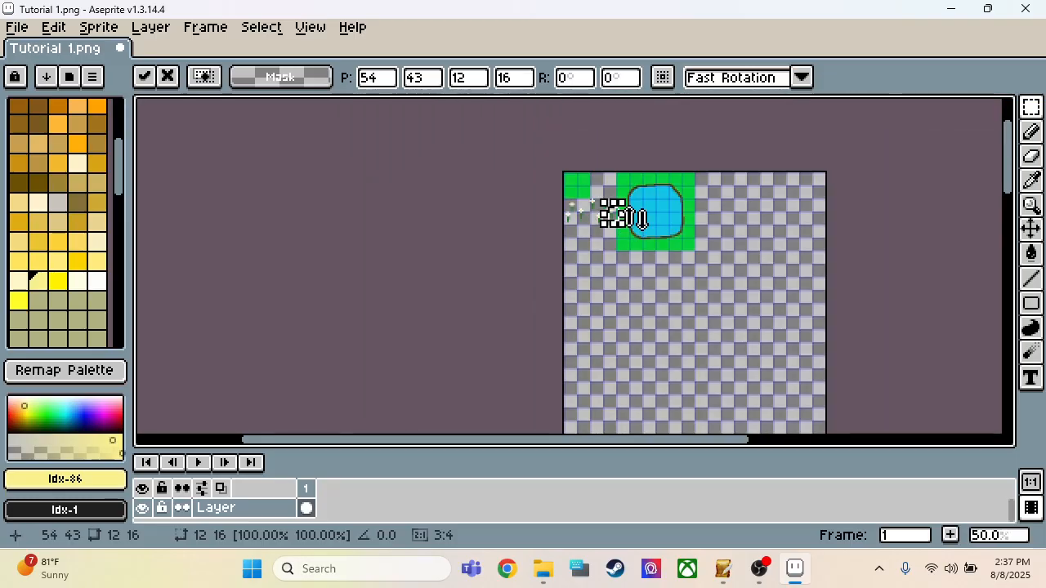
scroll(641, 219, "up", 5)
scroll(509, 172, "down", 1)
left_click(484, 196)
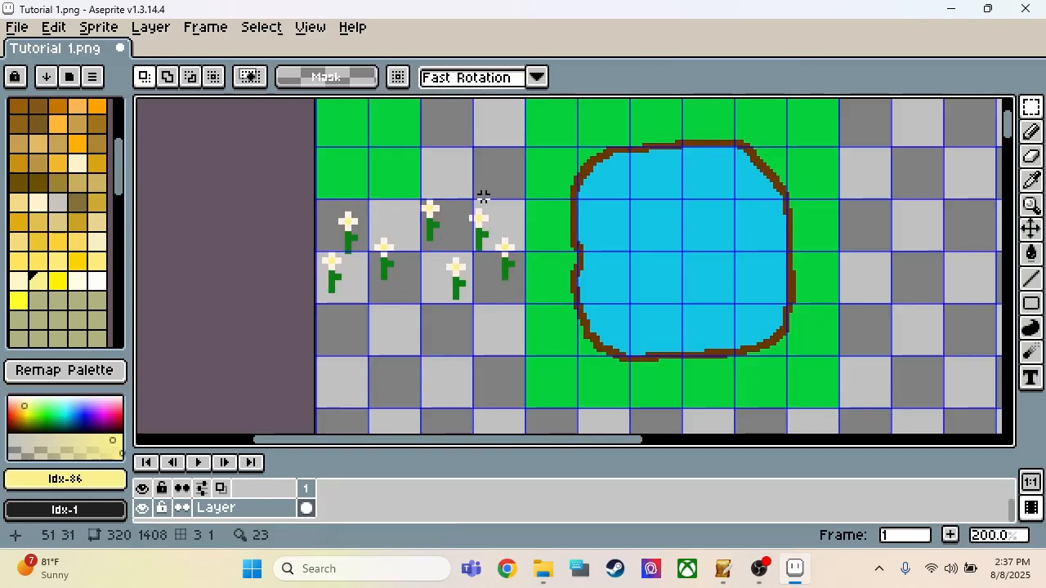
Step: Save the tileset drawing to its existing Tutorial 1.png file
scroll(434, 325, "down", 1)
scroll(544, 365, "up", 1)
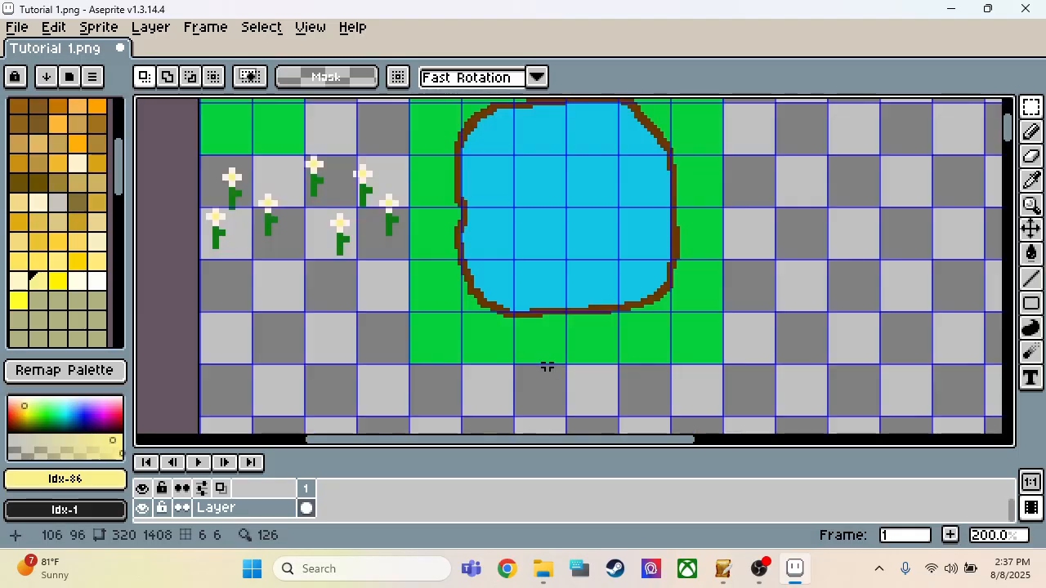
left_click(27, 31)
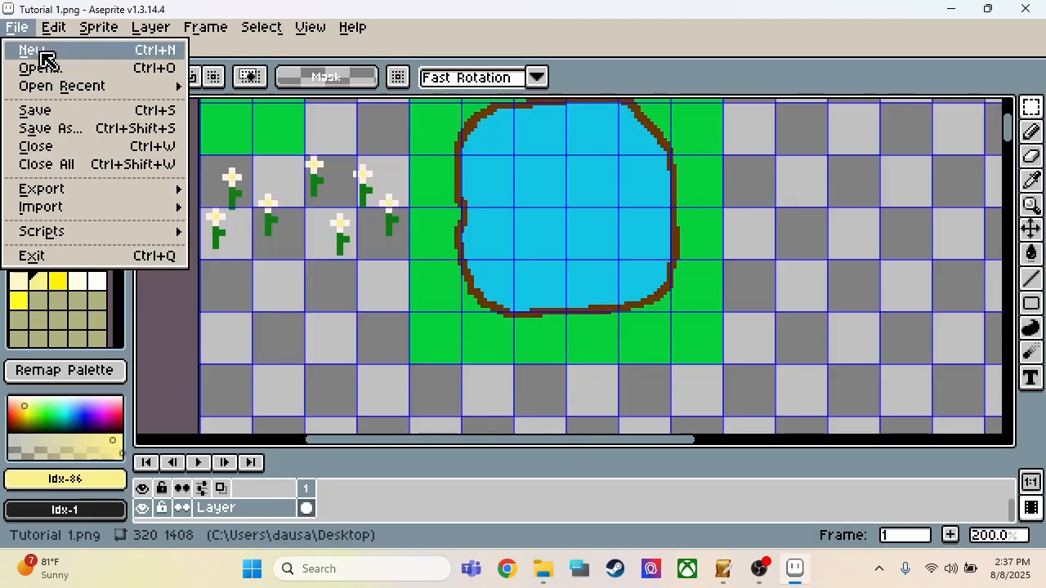
left_click(35, 108)
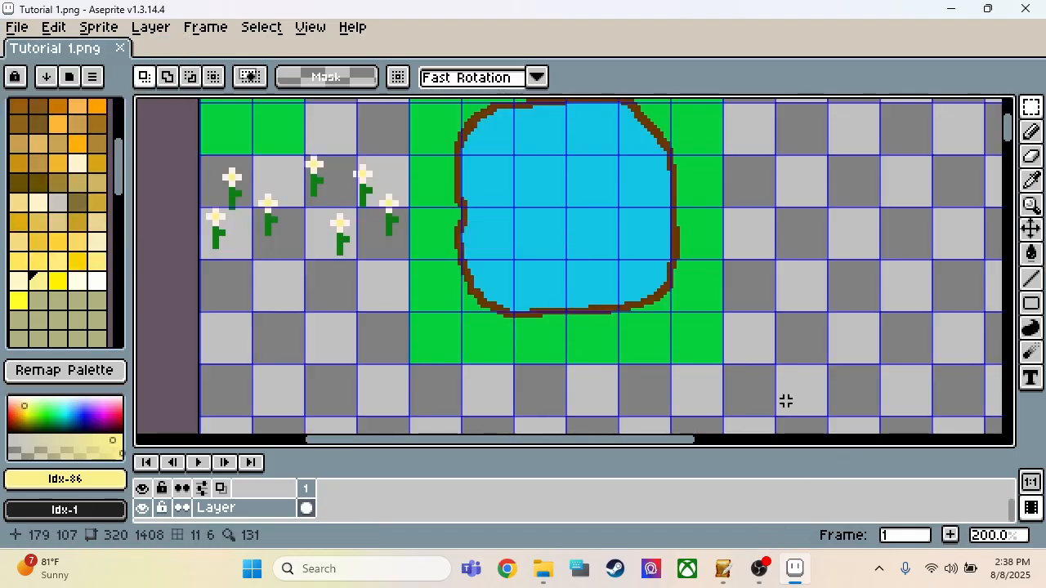
Step: Save a copy of the tileset as Tutorial 1 in the Desktop > Tutorial > Graphics > mapchip project folder
left_click(12, 27)
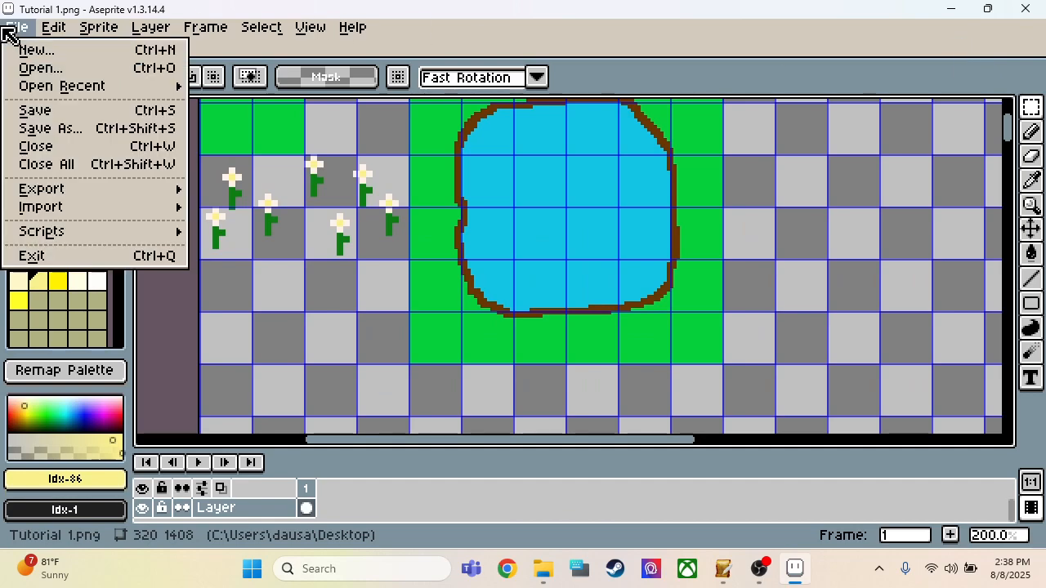
left_click(46, 128)
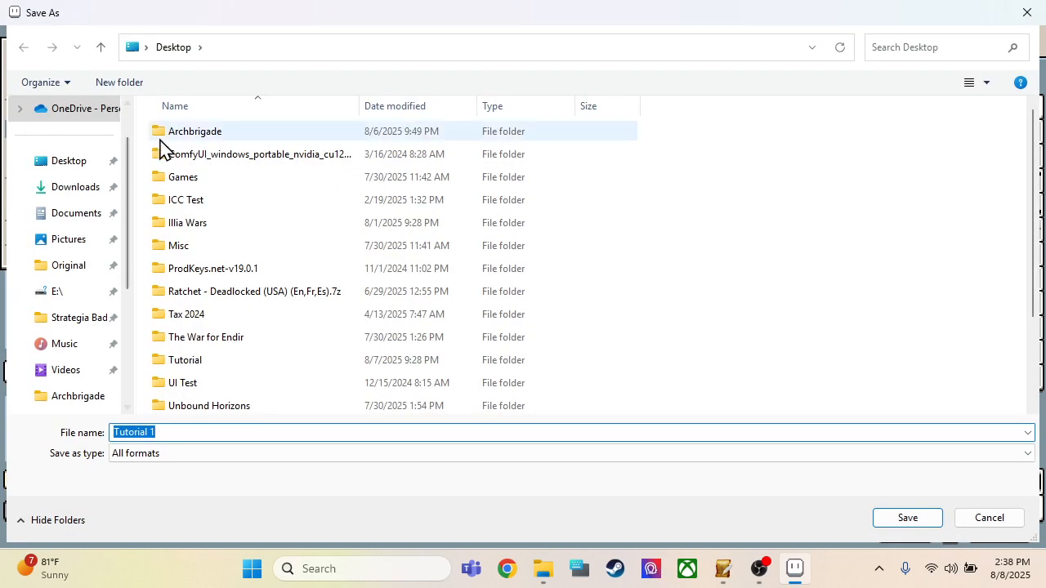
scroll(210, 203, "down", 2)
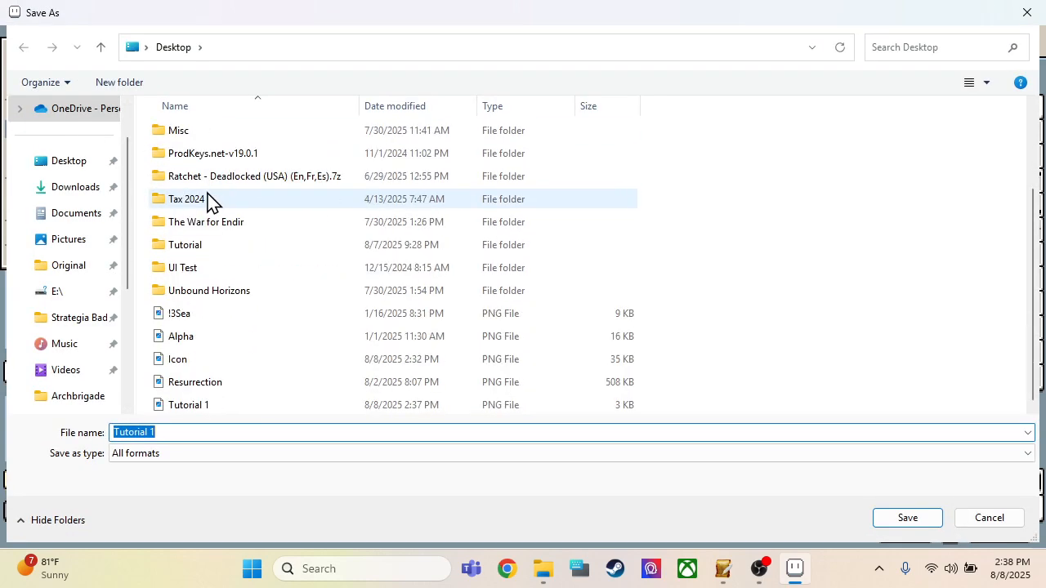
left_click(202, 250)
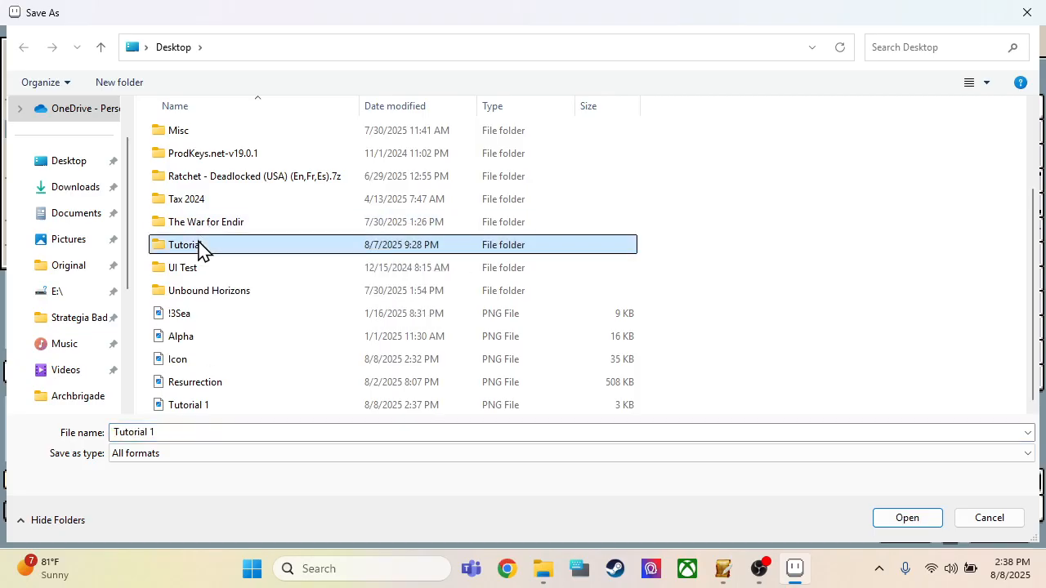
double_click(202, 250)
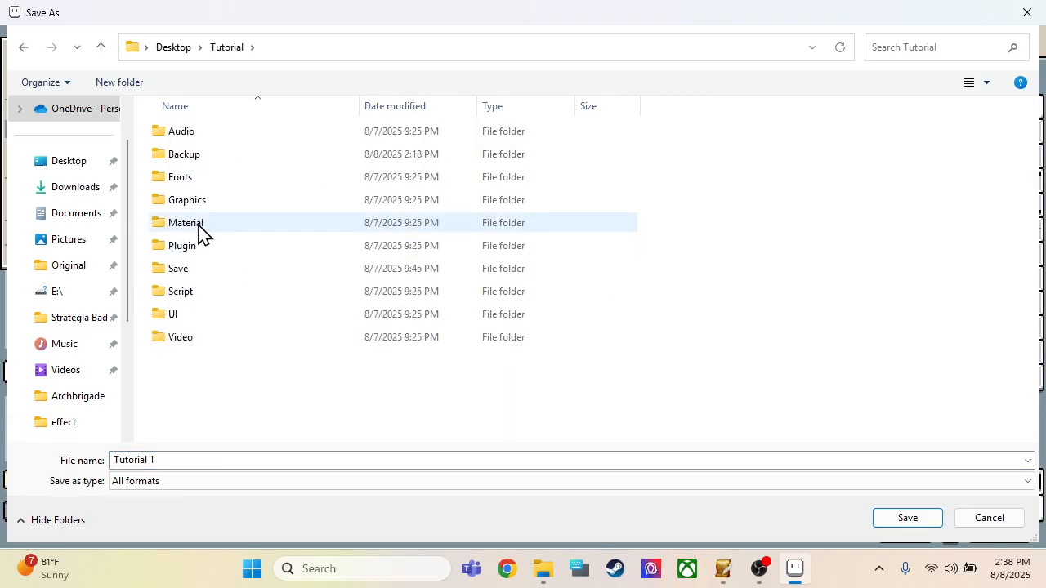
left_click(201, 208)
double_click(202, 208)
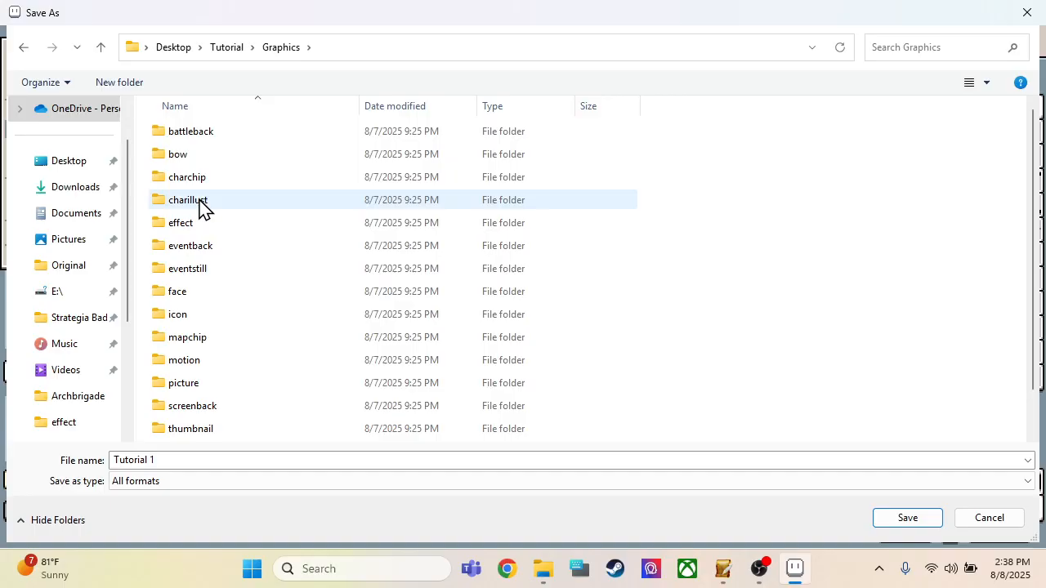
scroll(202, 245, "down", 1)
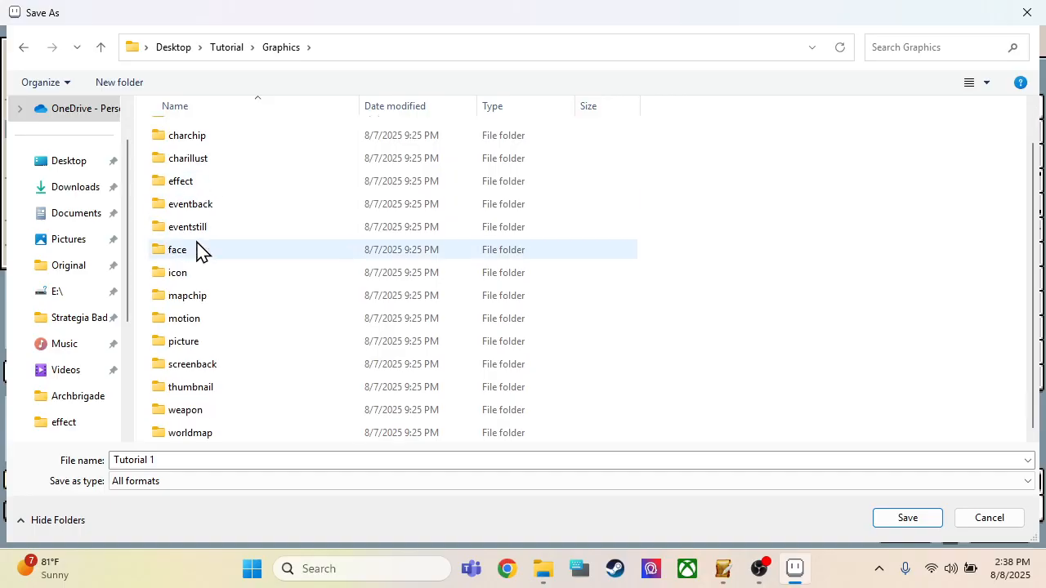
double_click(214, 305)
left_click(196, 463)
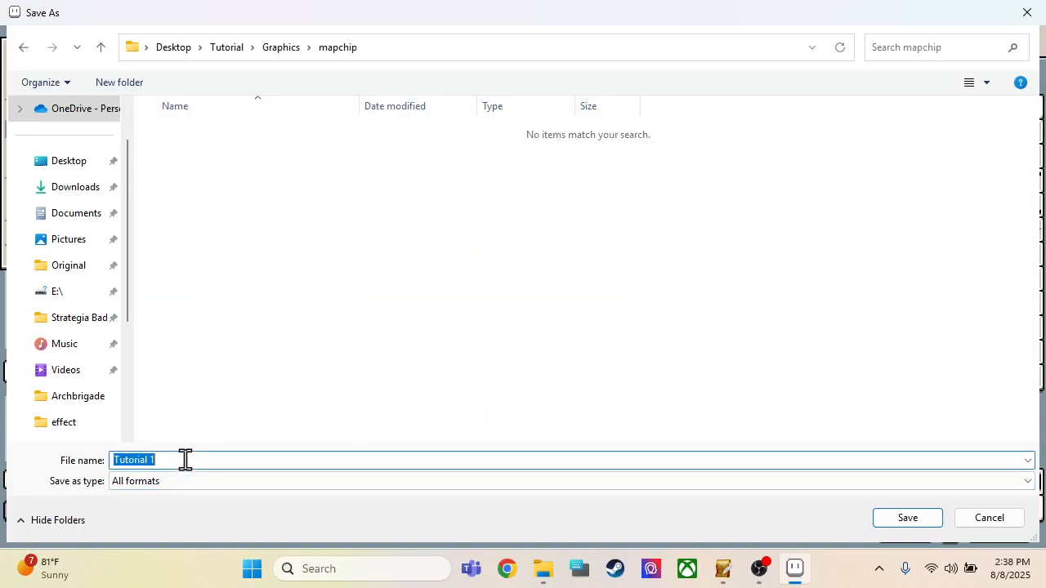
left_click(191, 459)
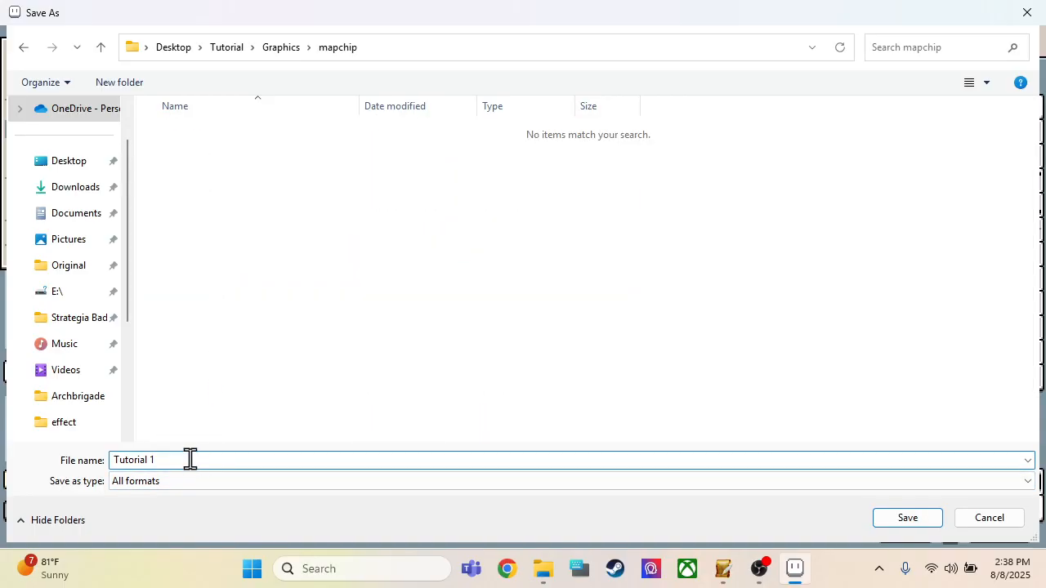
left_click(901, 523)
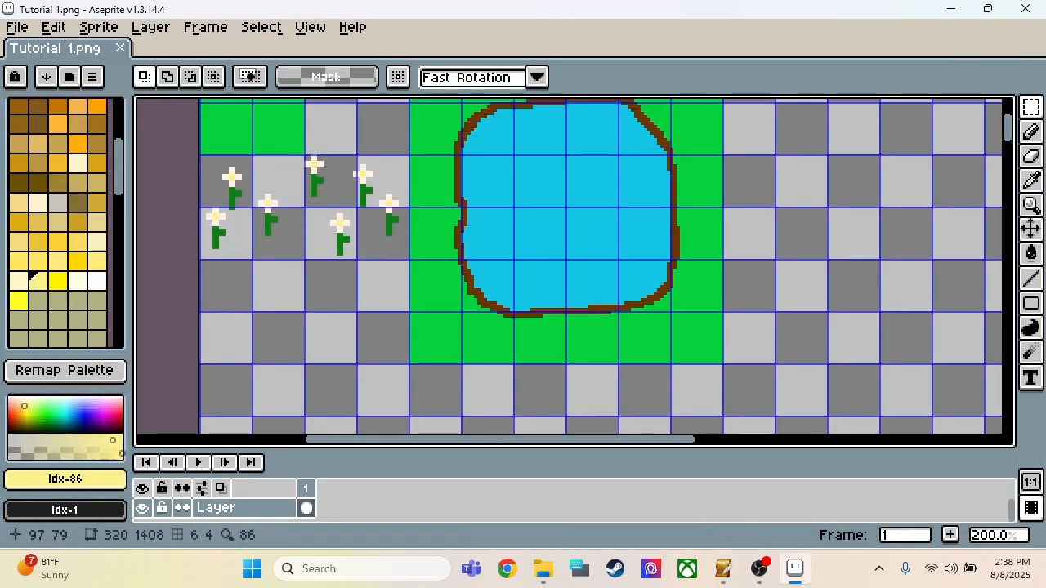
Step: Switch to SRPG Studio and open the Original mapchip category in the Graphics resources
left_click(722, 569)
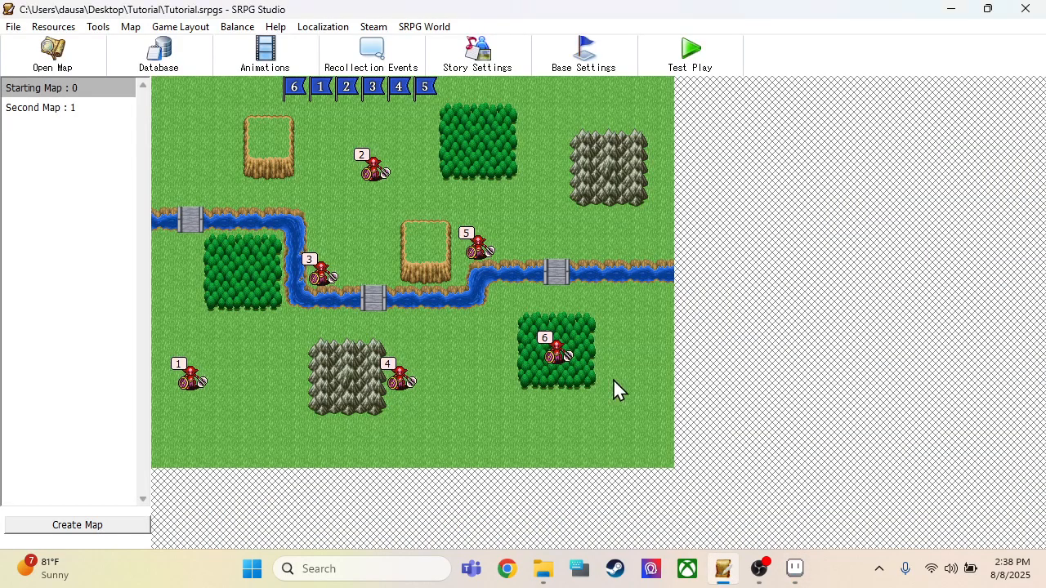
left_click(54, 26)
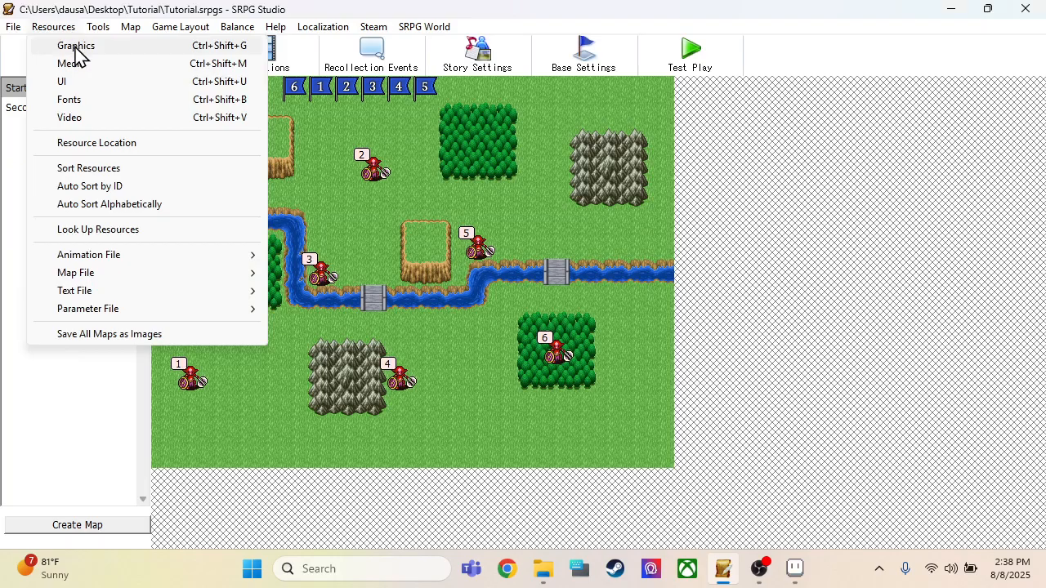
left_click(76, 47)
scroll(131, 168, "down", 2)
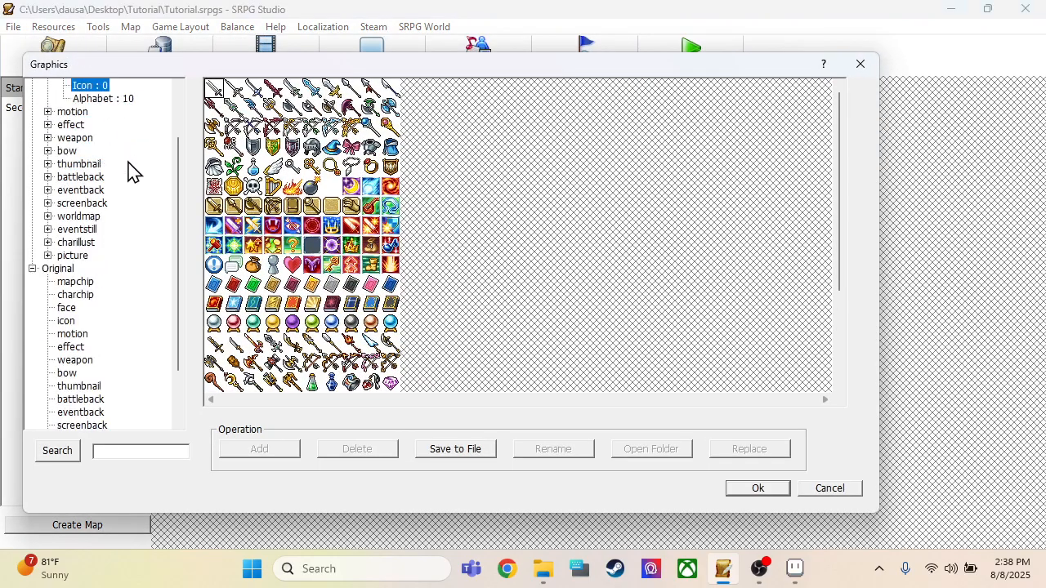
left_click(85, 283)
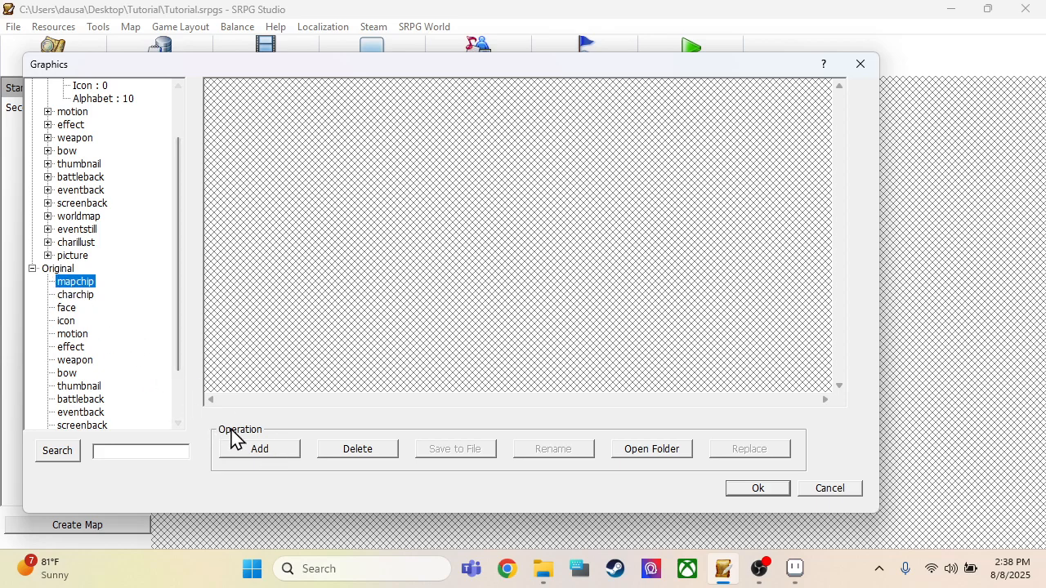
Step: Add Tutorial 1.png to the Original mapchip graphics and accept the resource changes
left_click(256, 451)
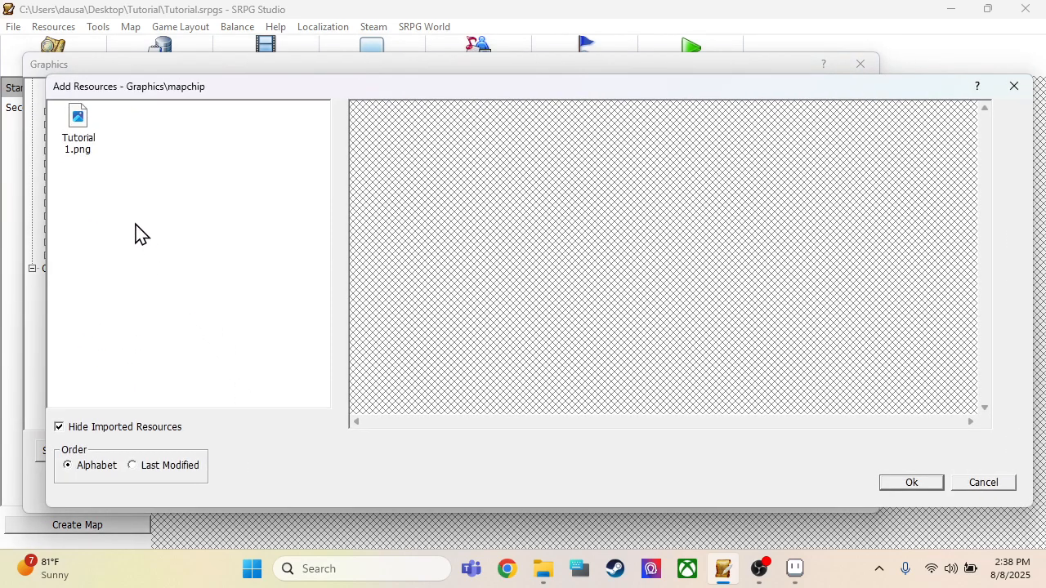
left_click(88, 150)
double_click(86, 146)
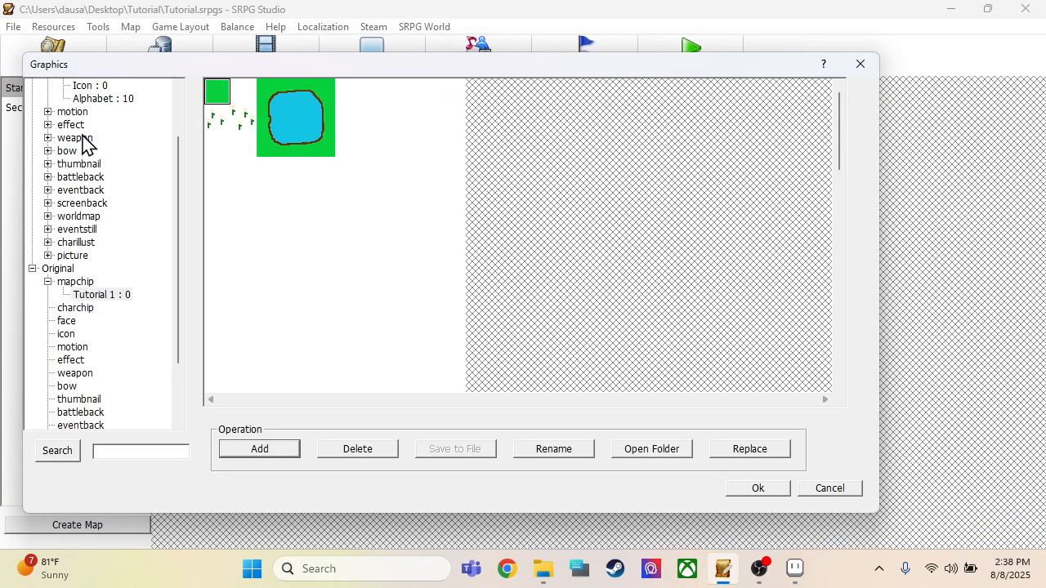
left_click(752, 488)
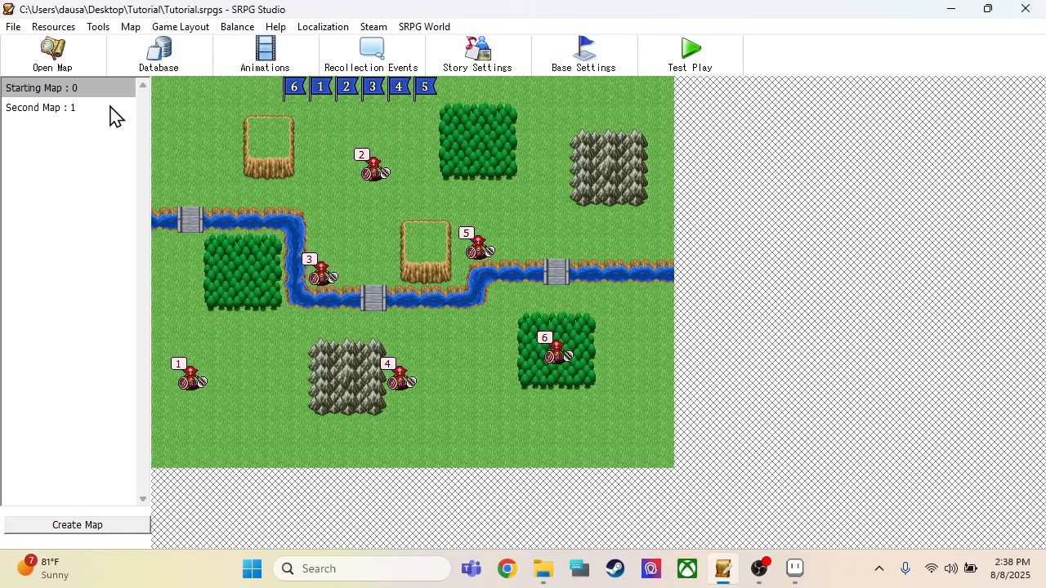
Step: Open Second Map for editing and choose the Original Tutorial 1 tileset
left_click(64, 64)
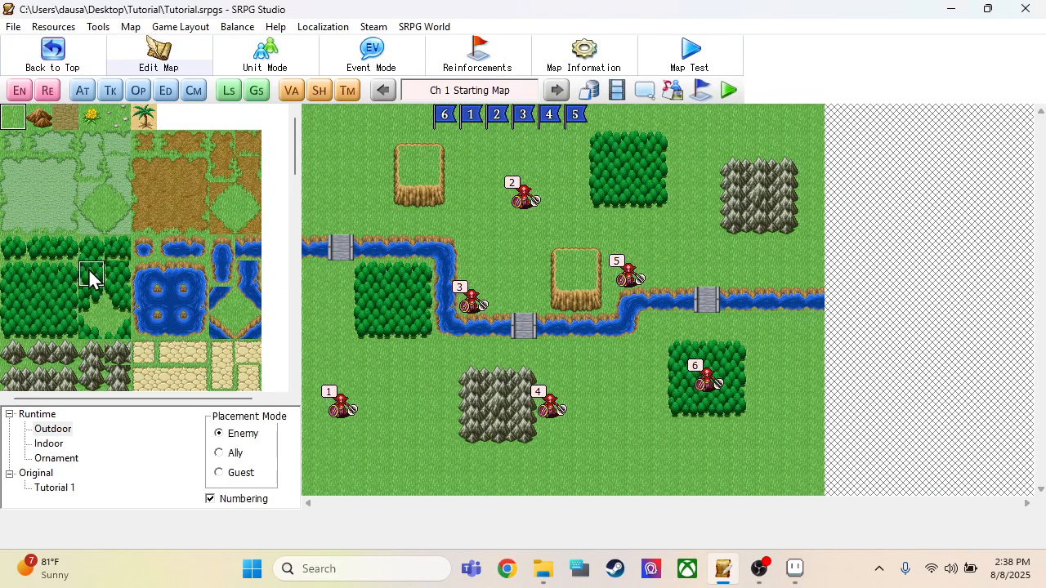
left_click(52, 53)
left_click(43, 114)
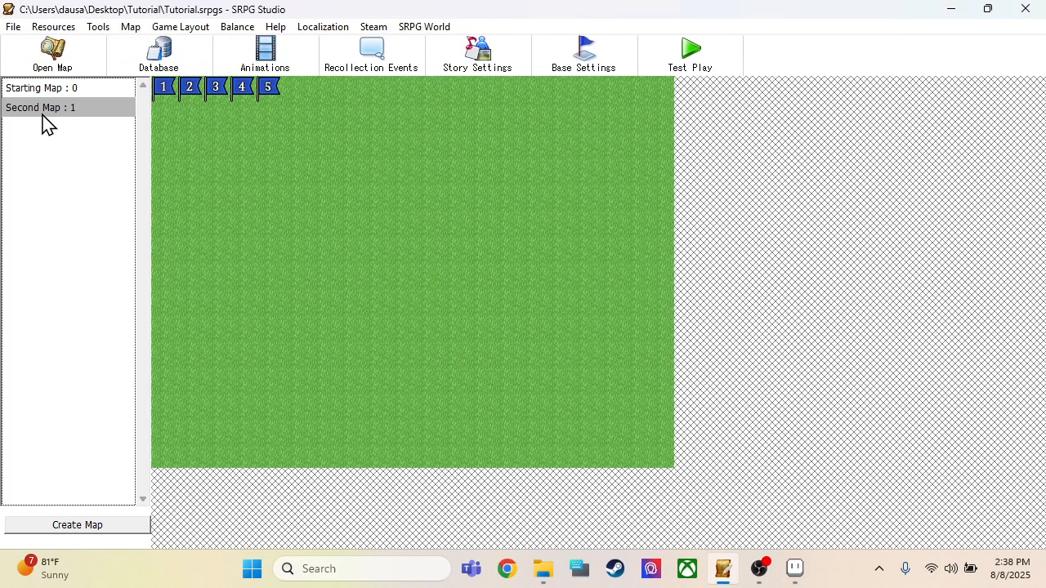
left_click(62, 56)
left_click(54, 488)
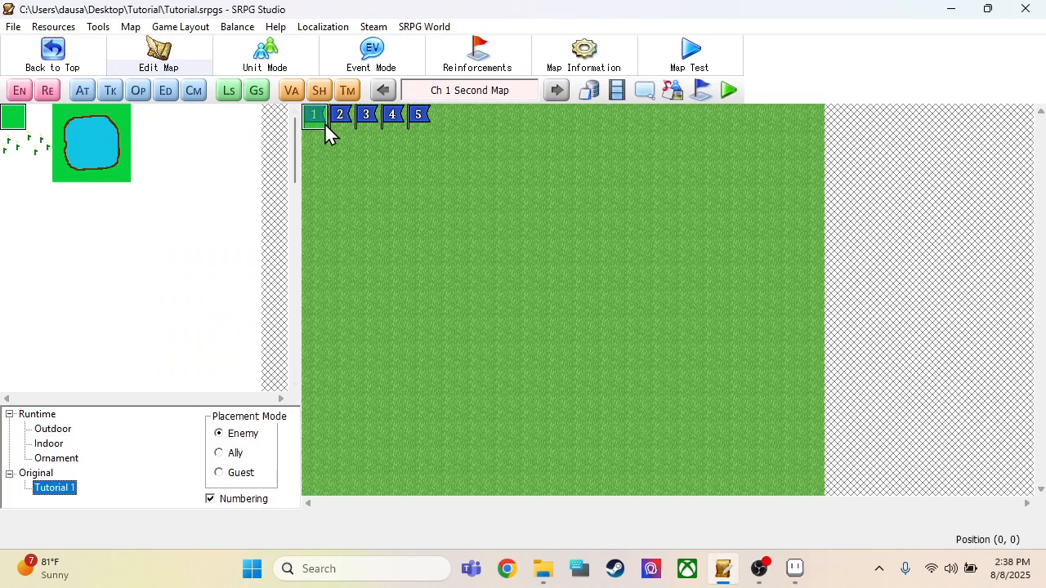
Step: Cover the whole map with the plain green tile and place the pond's upper-left corner tile at (0, 5)
mouse_move(324, 124)
left_mouse_down()
mouse_move(770, 518)
mouse_move(850, 553)
left_mouse_up()
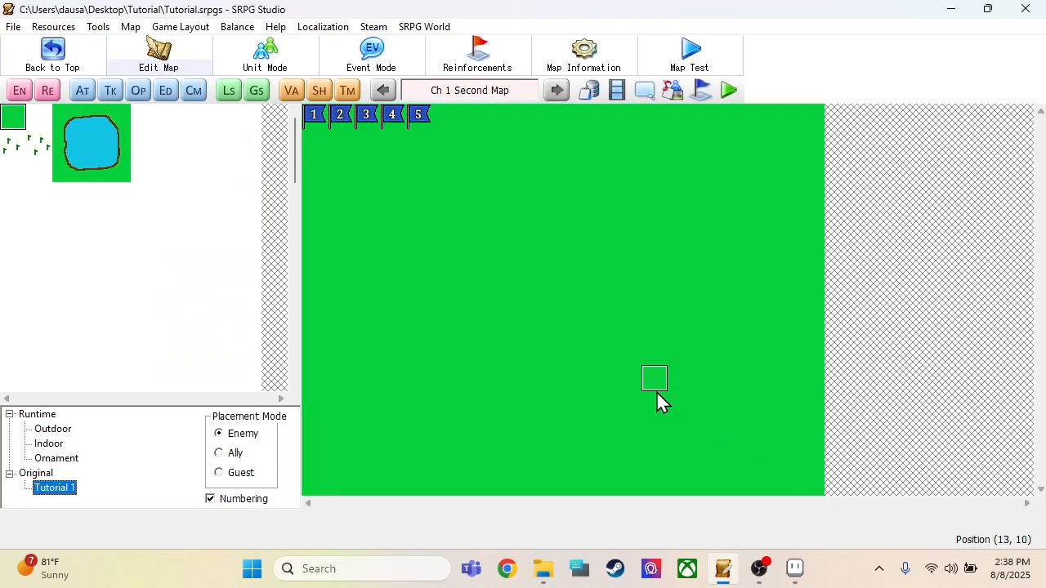
left_click(70, 119)
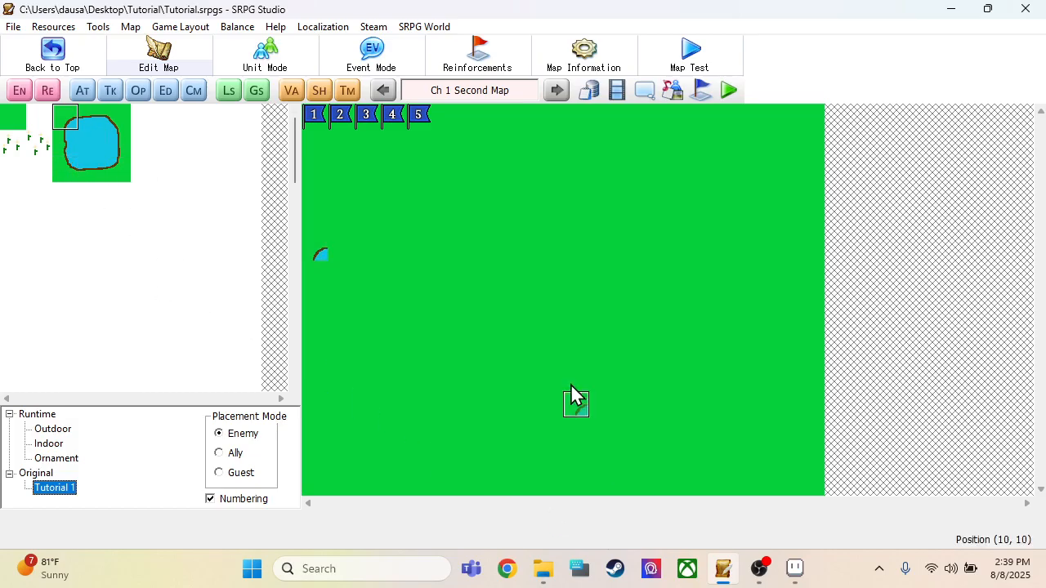
Step: Save the project and close SRPG Studio to return to the tileset drawing in Aseprite
left_click(13, 27)
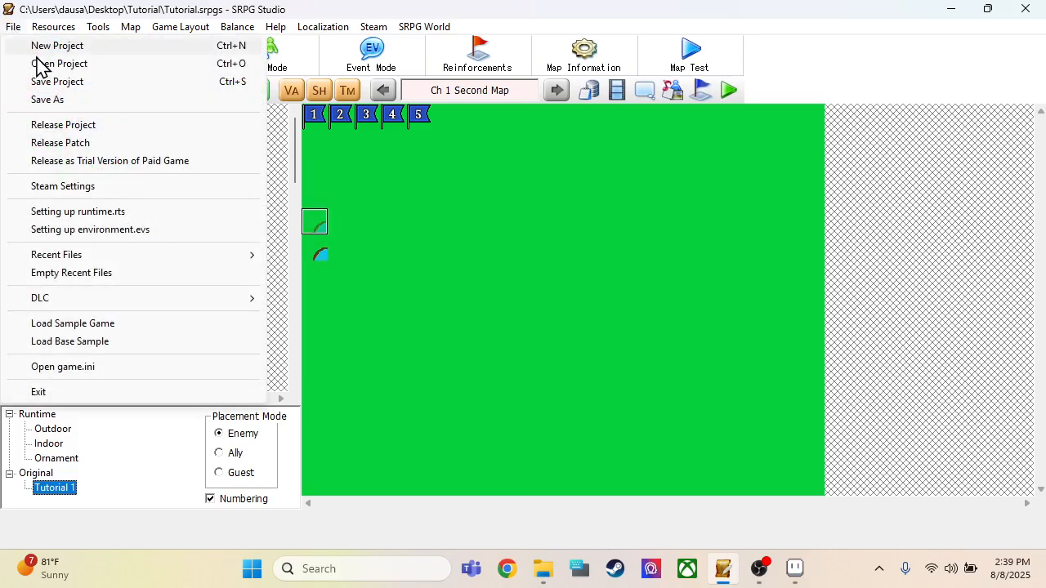
left_click(57, 82)
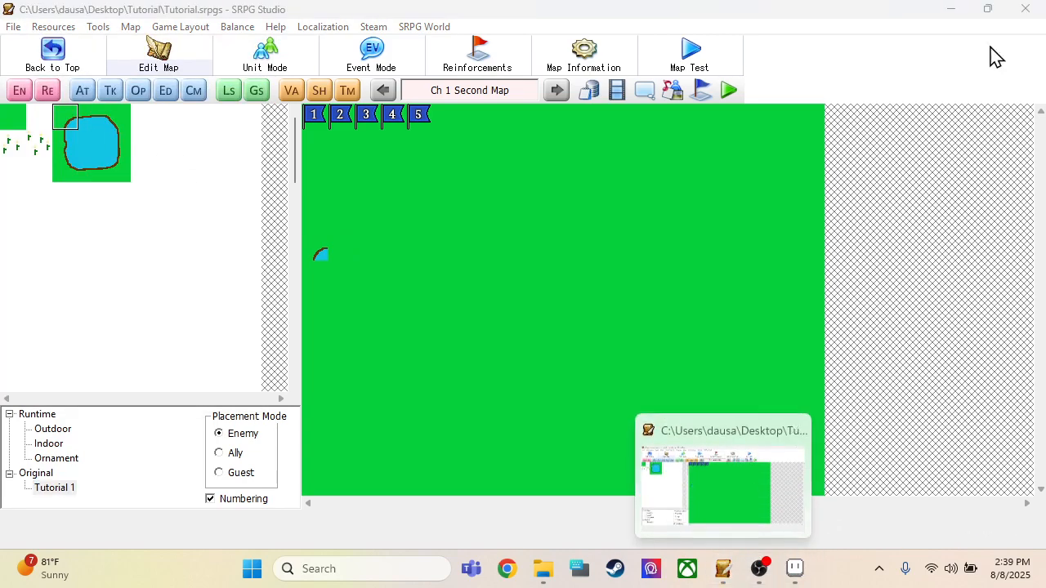
left_click(1031, 8)
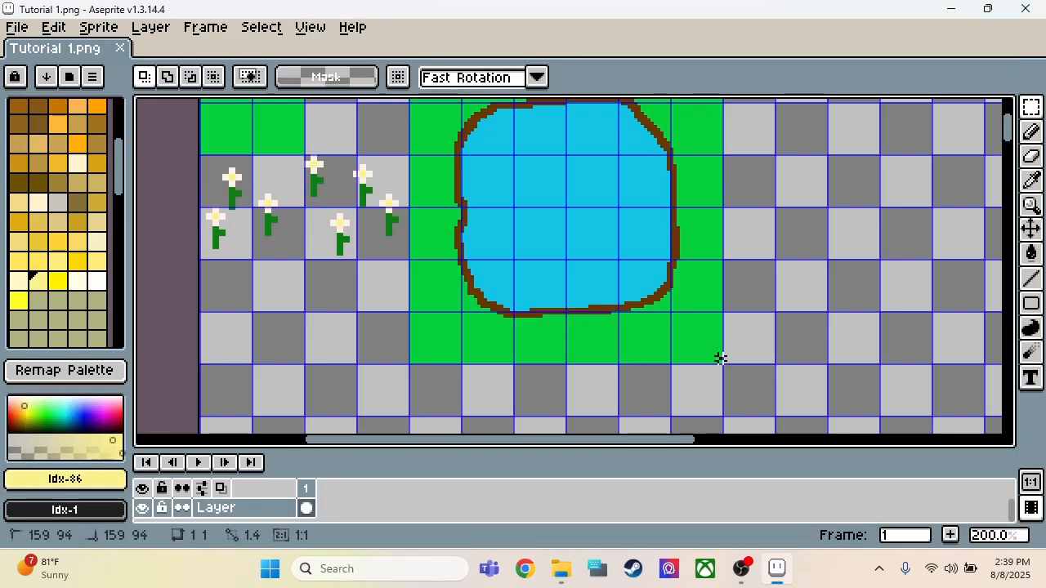
Step: Duplicate the 96 × 96 pond block, set the copy beside the original at 161, 0, and deselect it
scroll(530, 104, "up", 3)
left_click_drag(531, 104, 409, 157)
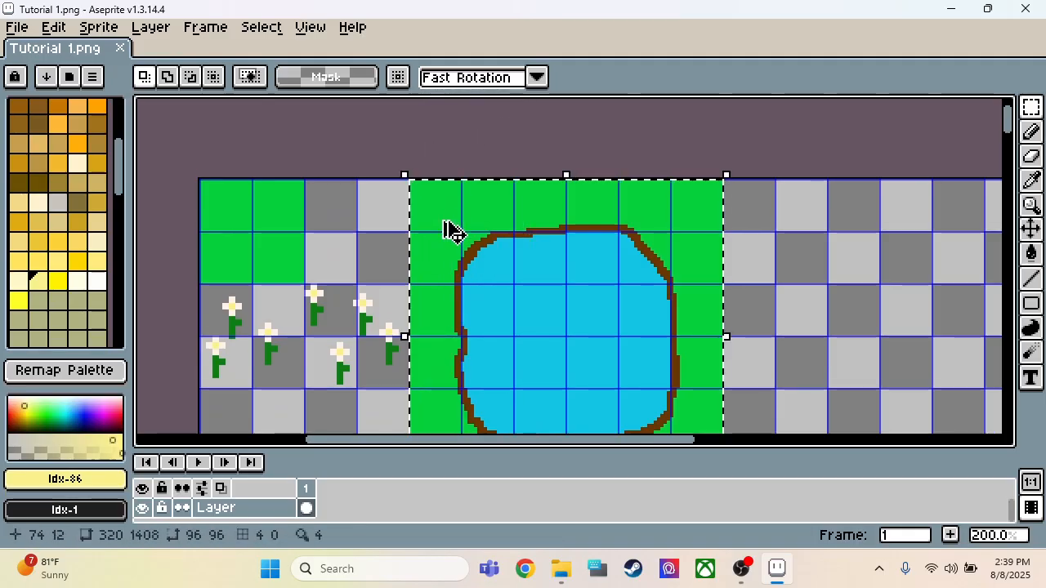
scroll(361, 230, "down", 2)
scroll(491, 268, "up", 2)
key("ctrl+v")
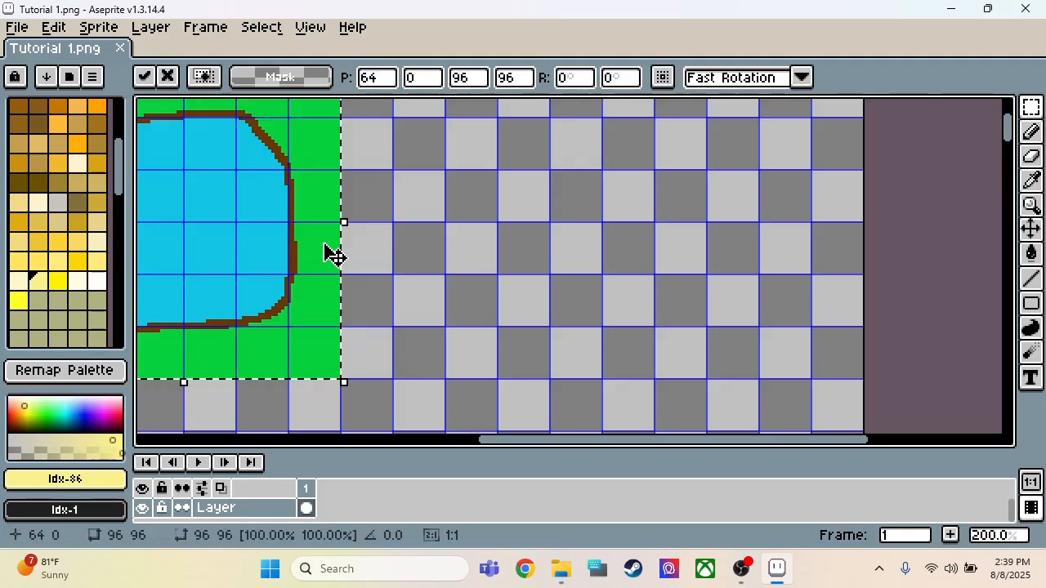
left_click_drag(332, 252, 602, 243)
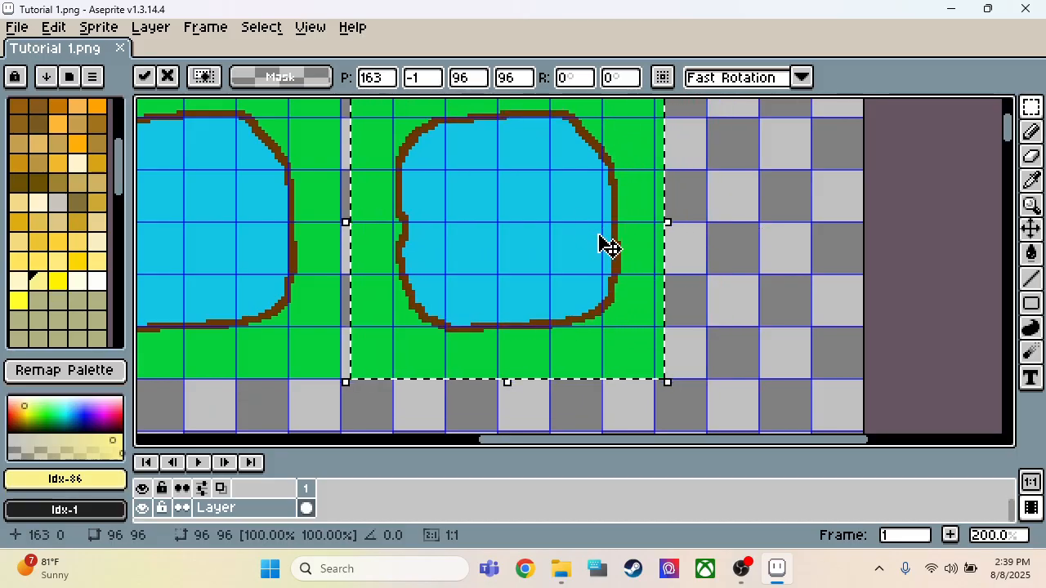
key("Left")
key("Left")
key("Left")
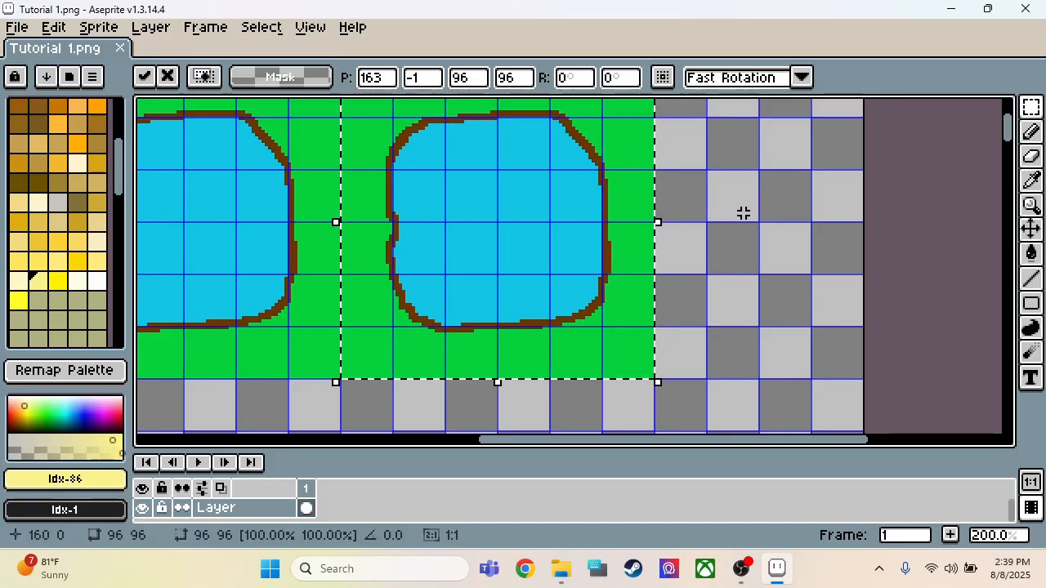
key("Right")
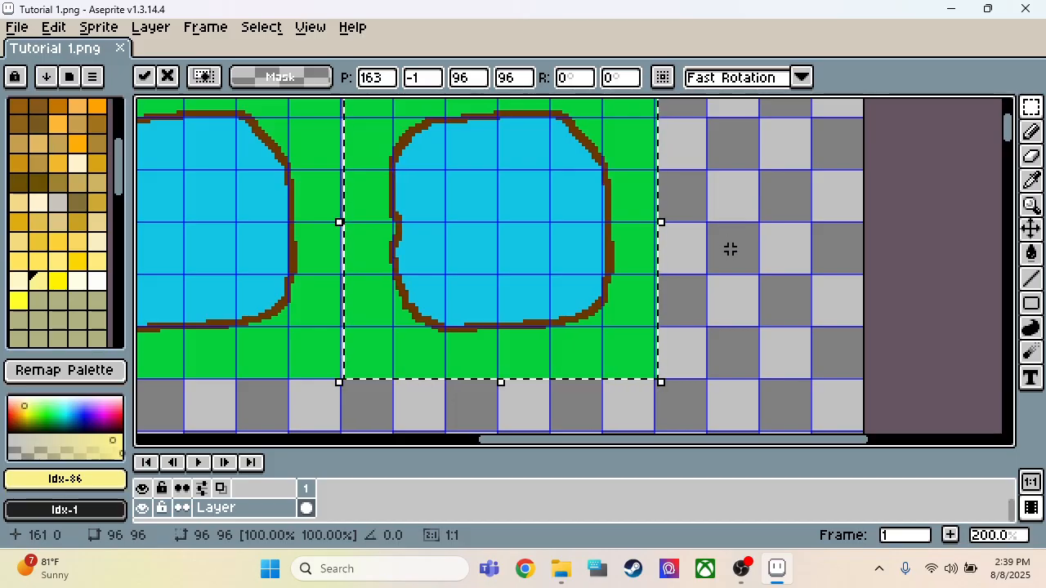
key("ctrl+d")
Step: Swap the colours in the copied block, filling the area around the outline with pond blue and the inside with ground green
key("i")
left_click(537, 235)
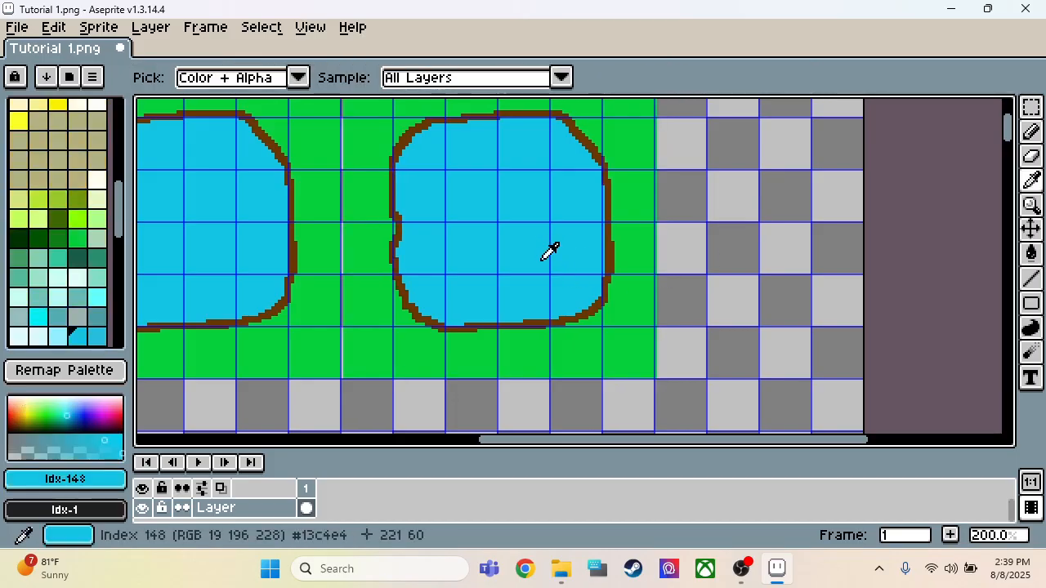
key("g")
left_click(581, 353)
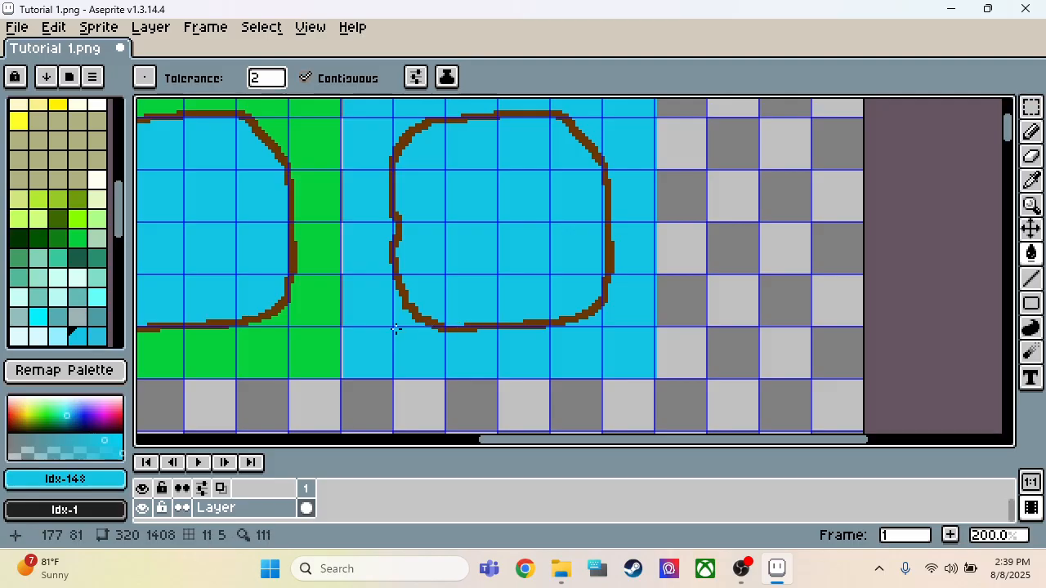
key("i")
left_click(311, 333)
key("g")
left_click(520, 272)
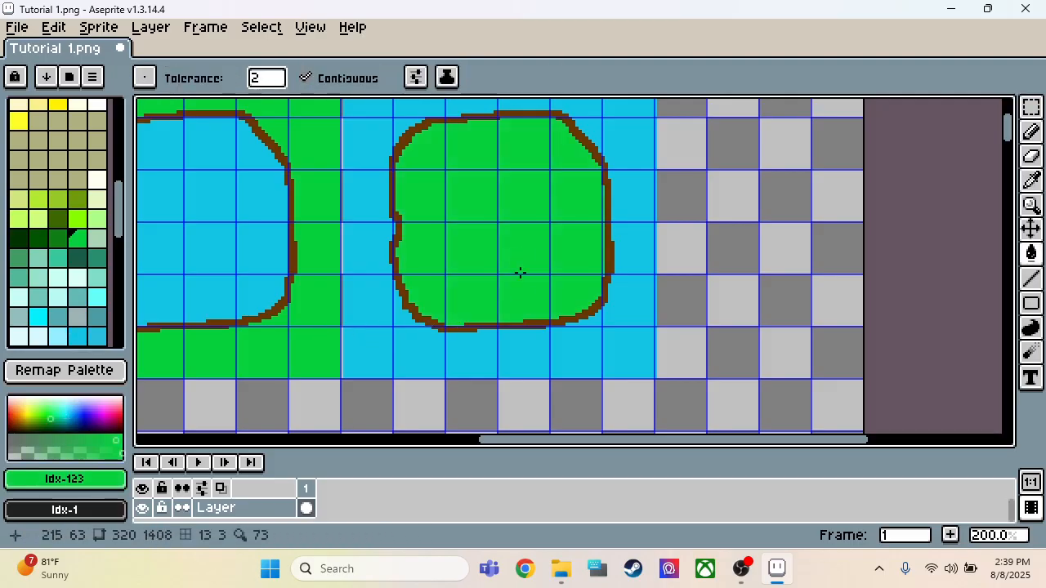
Step: Shift the 96 × 96 island block one pixel left to 160, 0 and save the tileset drawing
key("m")
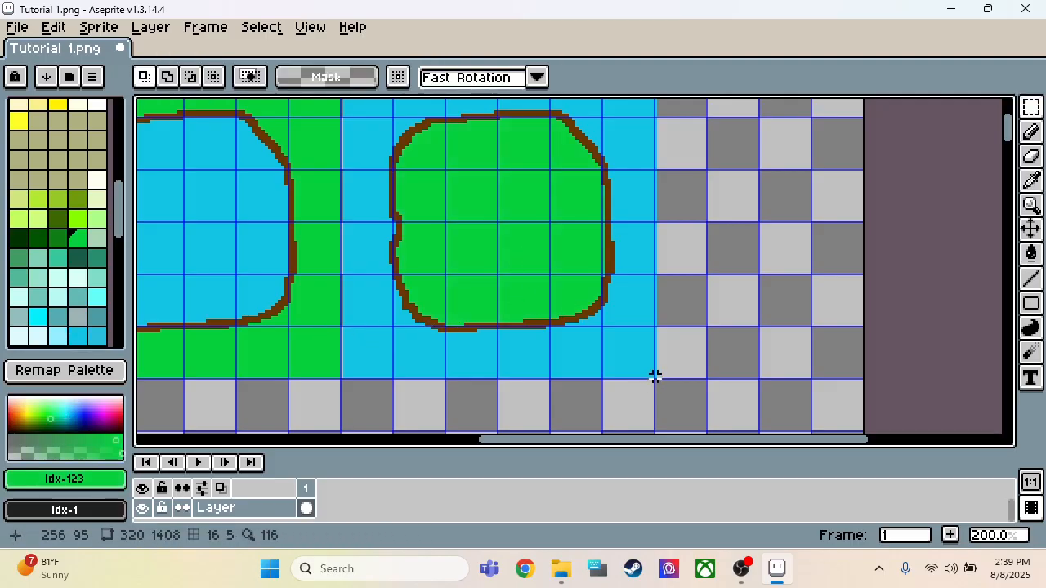
left_click_drag(655, 376, 345, 128)
key("Left")
scroll(472, 209, "down", 2)
scroll(475, 313, "up", 2)
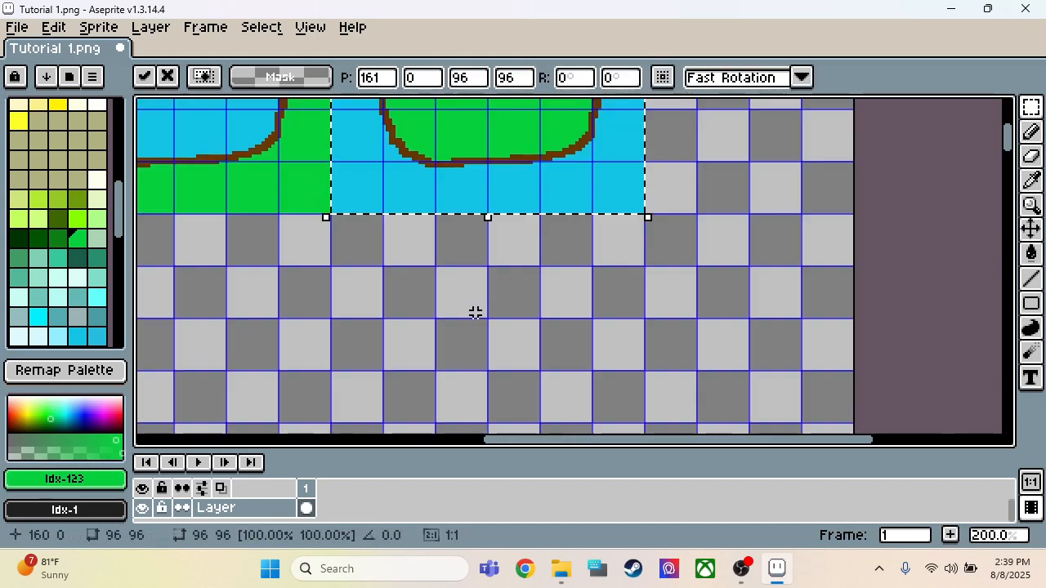
scroll(539, 196, "down", 2)
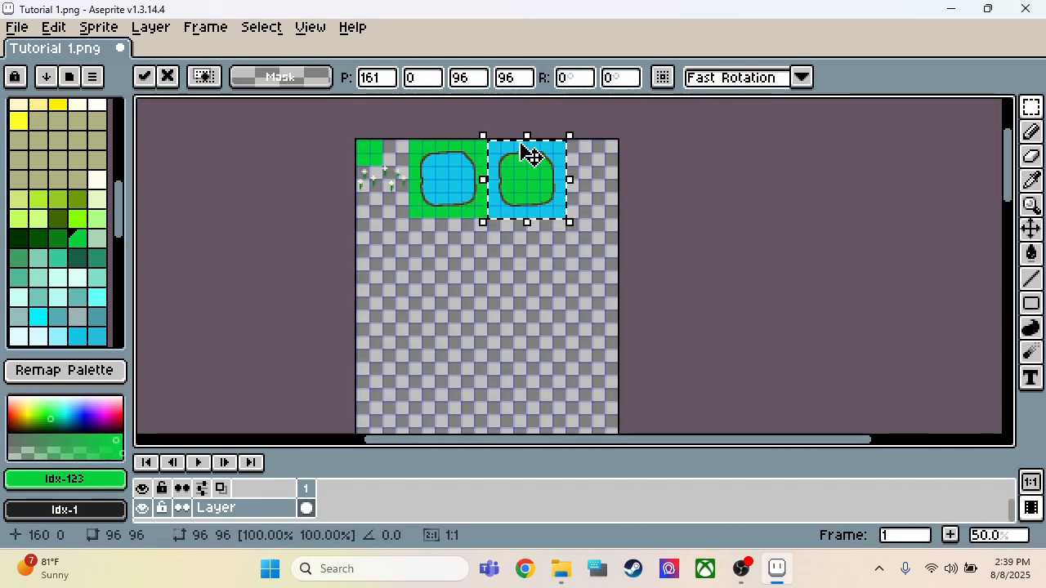
scroll(527, 155, "up", 1)
key("ctrl+s")
Step: Reopen the Tutorial project in SRPG Studio from its folder and edit Second Map with the Tutorial 1 tileset
left_click(564, 572)
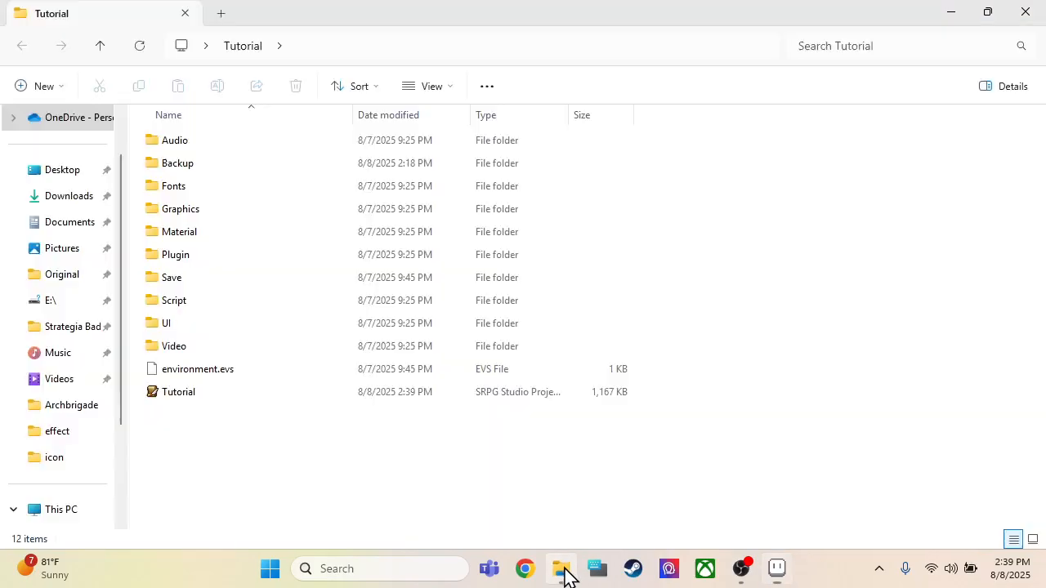
double_click(270, 394)
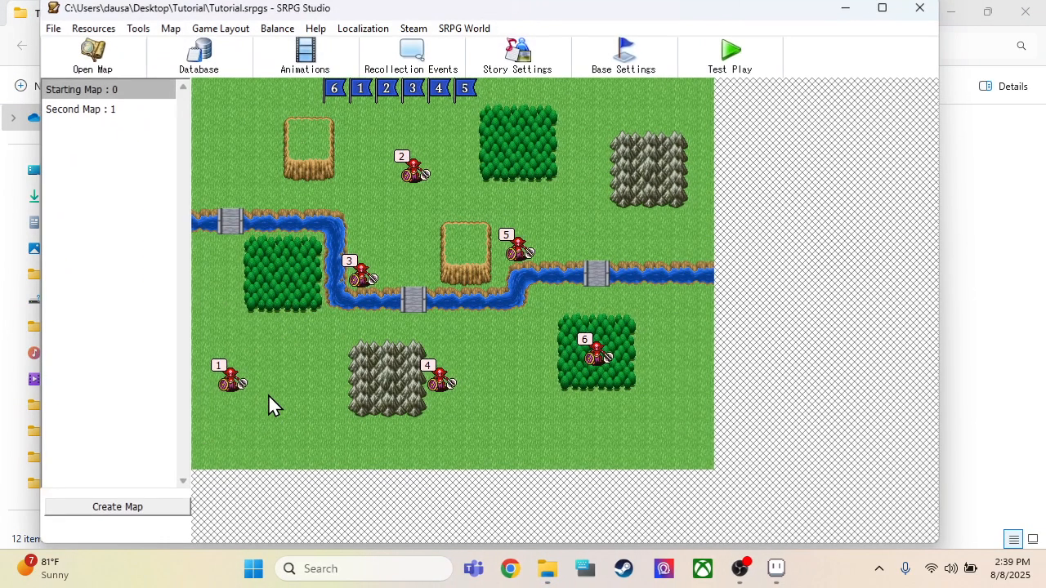
left_click(136, 110)
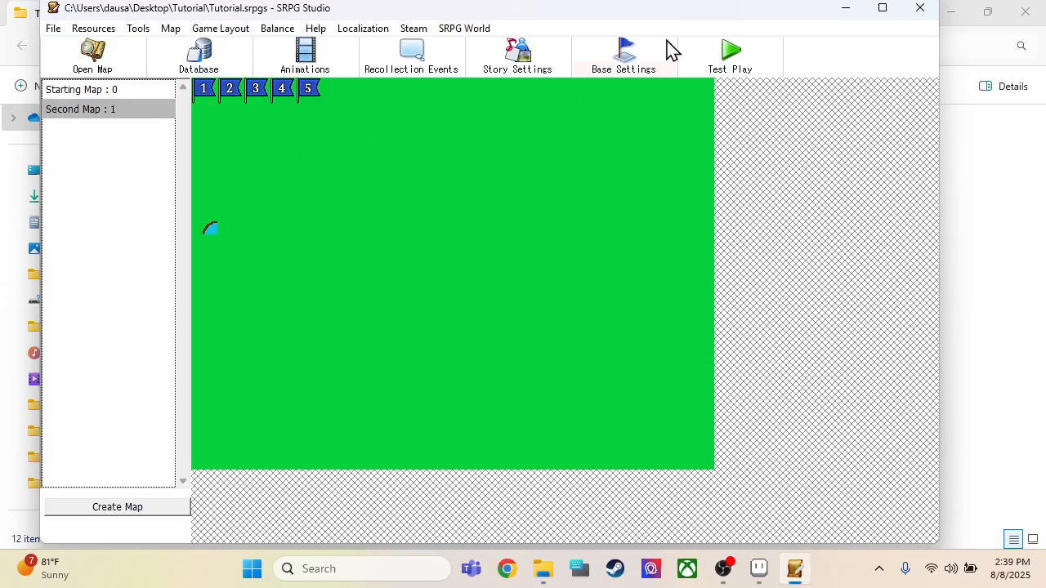
left_click(878, 10)
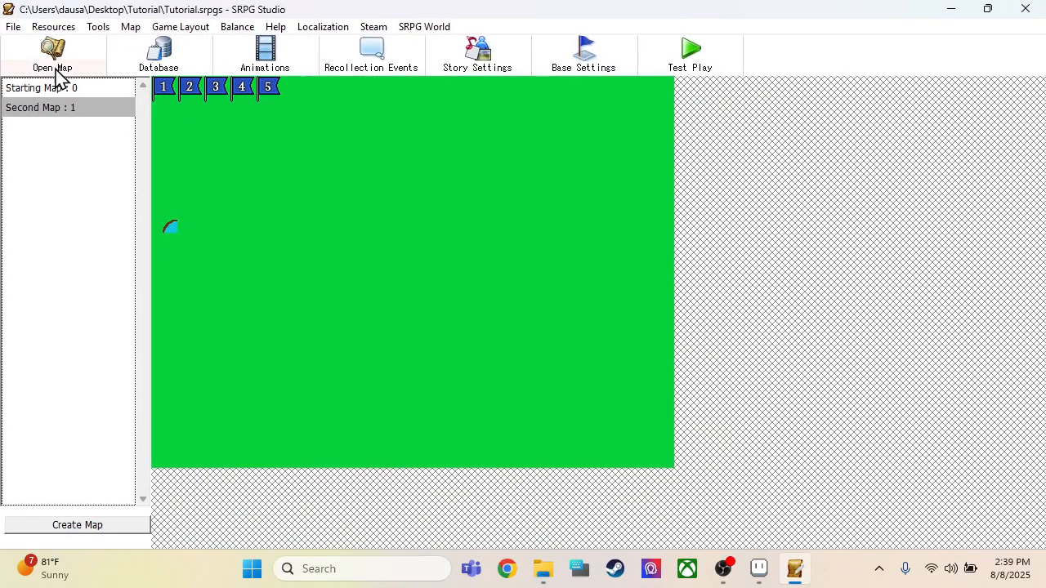
left_click(61, 62)
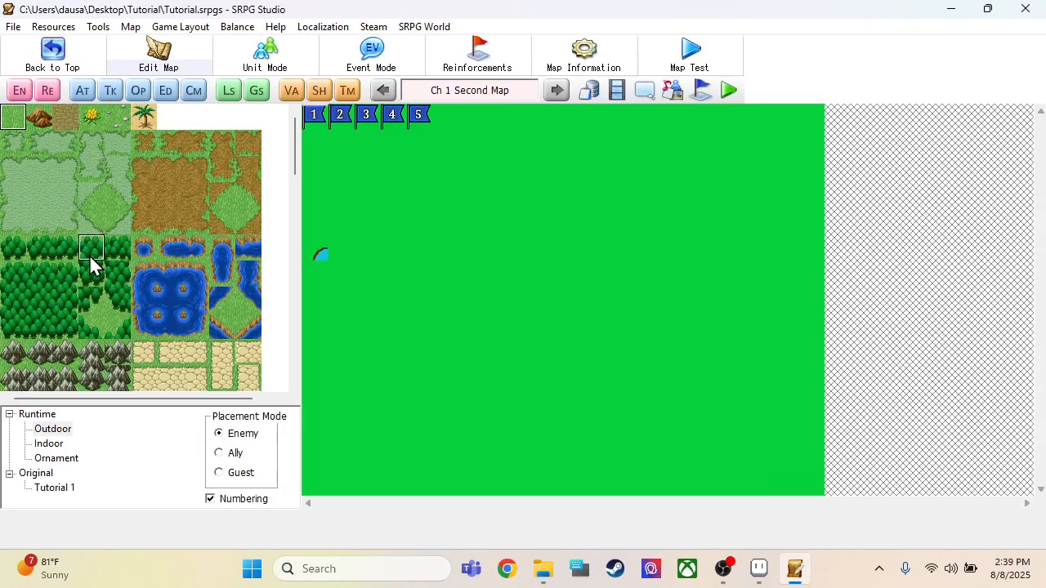
left_click(66, 488)
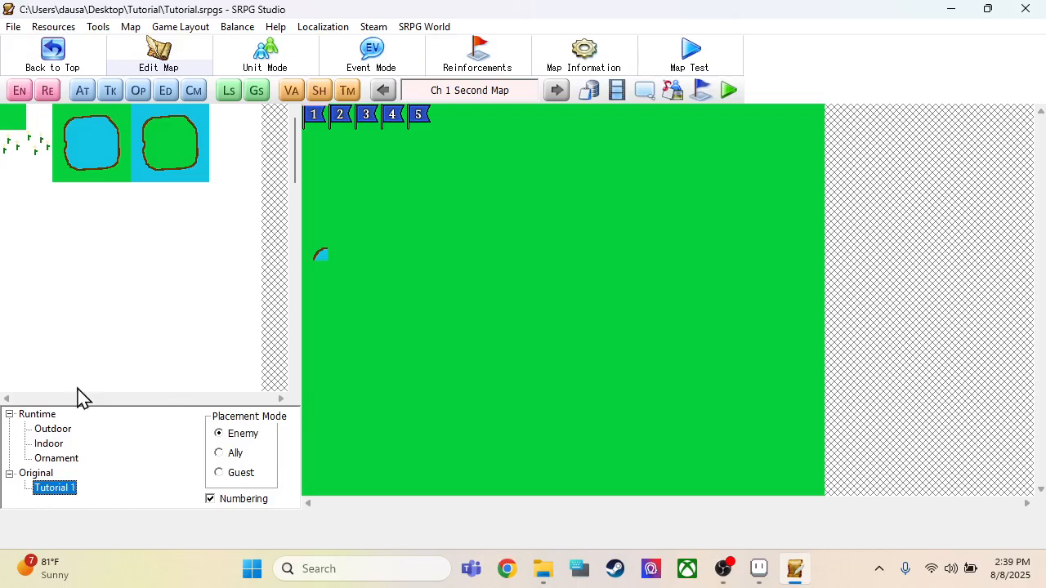
Step: Place the island's lower-right corner at (0, 6), its upper-left corner at (0, 7) and the pond's lower-right corner at (0, 8)
left_click(145, 145)
left_click(202, 123)
left_click(196, 176)
left_click(318, 283)
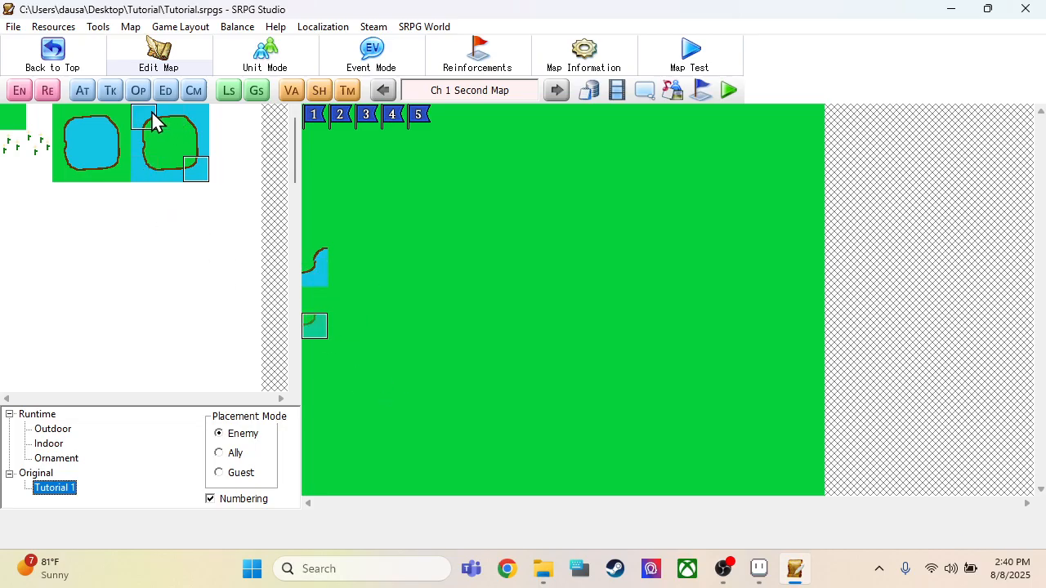
left_click(317, 312)
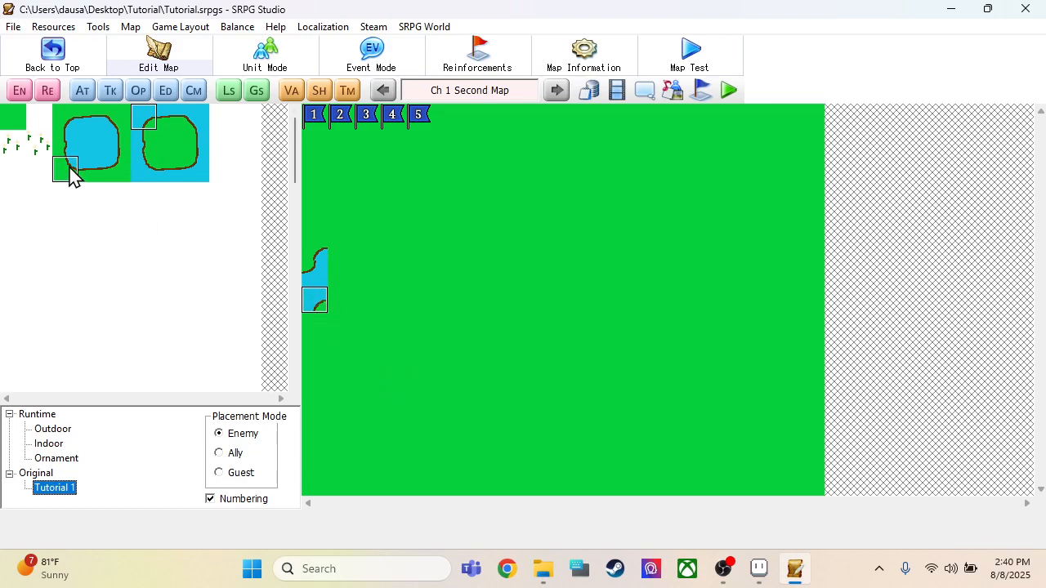
left_click(116, 170)
left_click(314, 325)
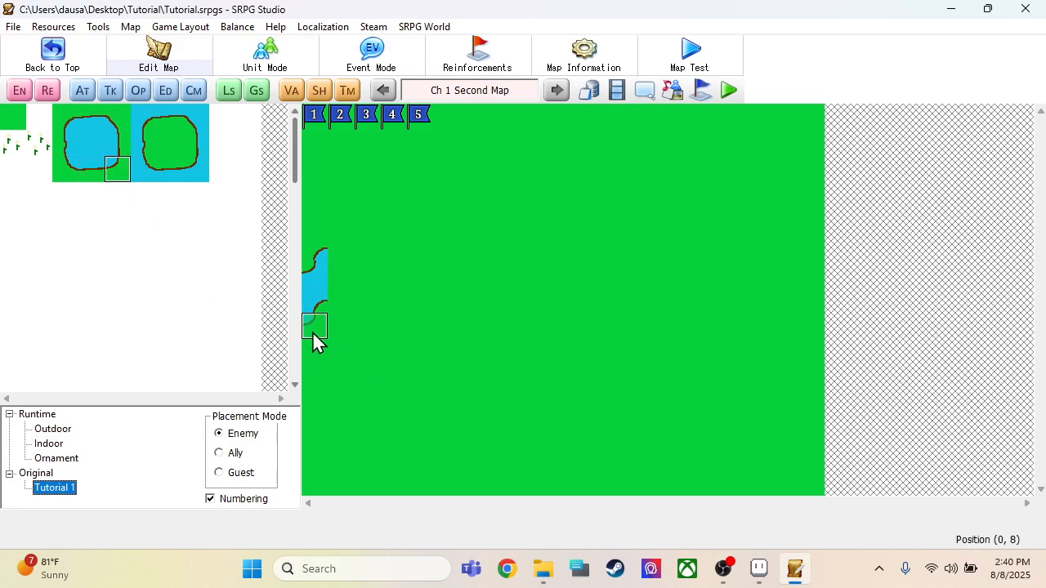
Step: Extend the river with the pond's upper edge along (1–7, 5), its lower edge along (1–7, 7) and plain water along (1–8, 6)
left_click(96, 123)
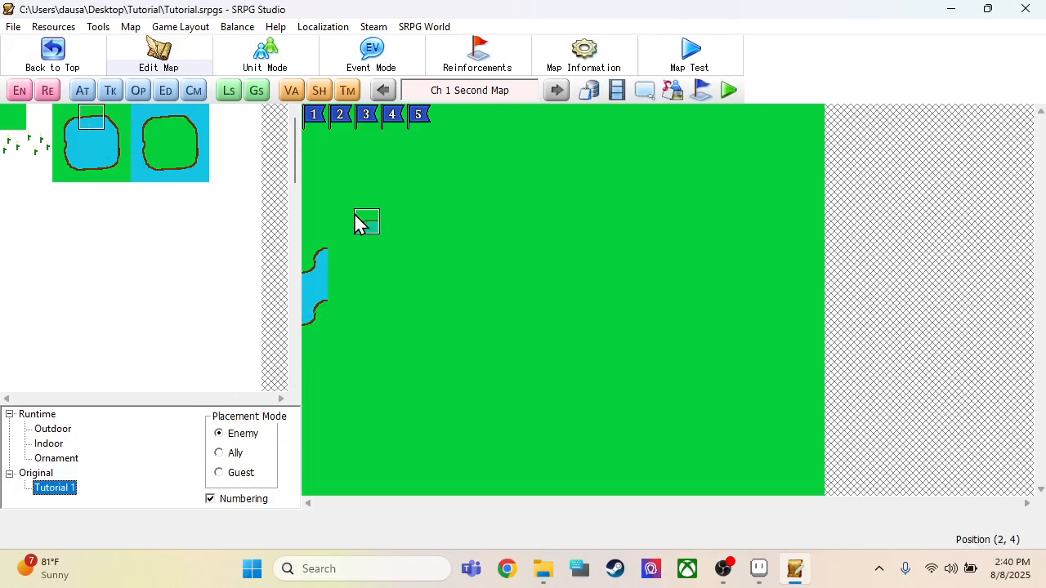
left_click_drag(341, 248, 500, 261)
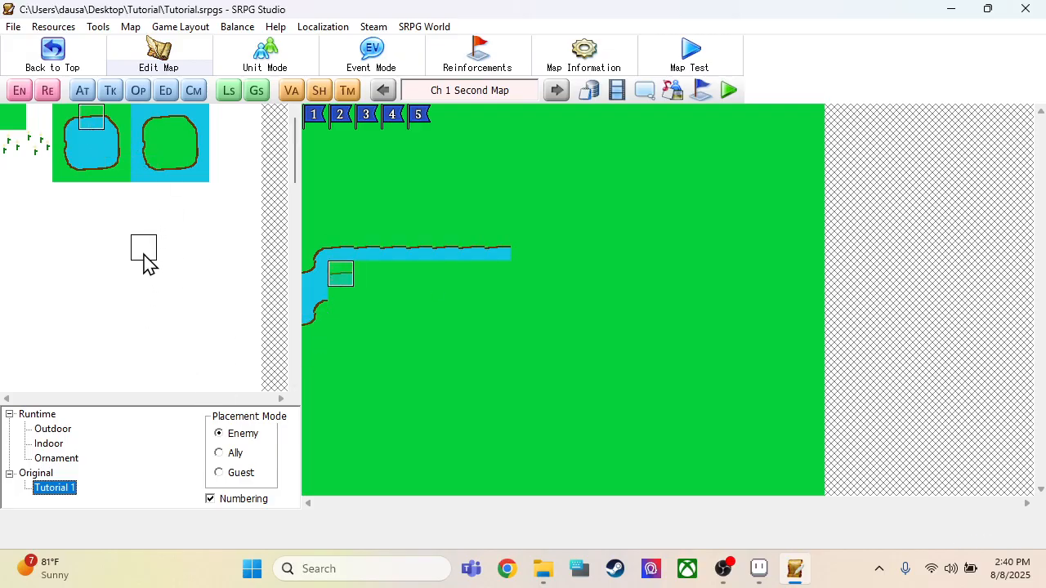
left_click(96, 170)
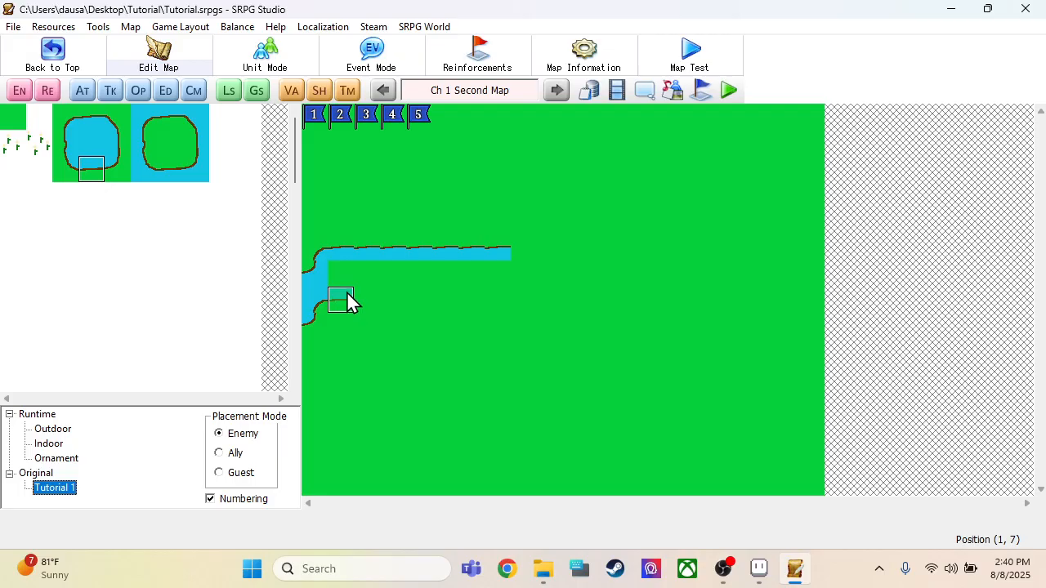
left_click_drag(347, 303, 499, 304)
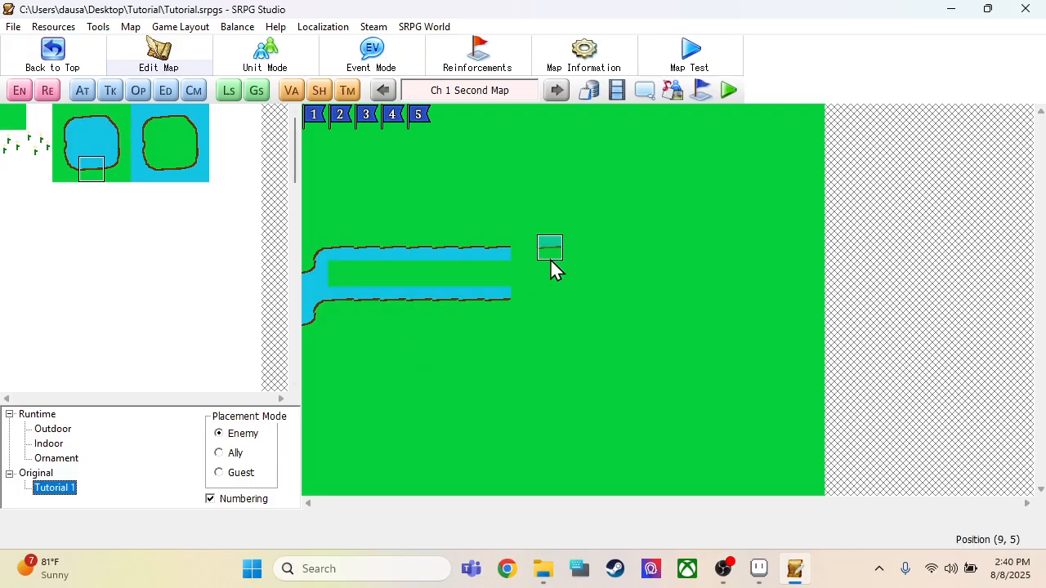
left_click(100, 143)
left_click_drag(348, 278, 534, 277)
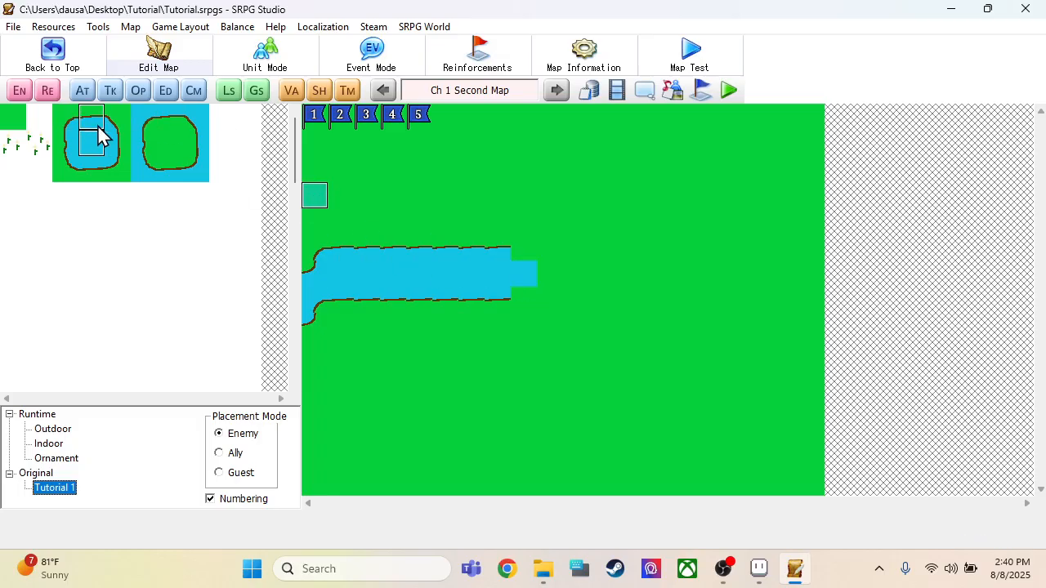
Step: Start the river's downward bend with the pond's upper-right corner at (8, 5) and (9, 6) and the island's upper-right corner at (7, 7) and (8, 8)
left_click(114, 124)
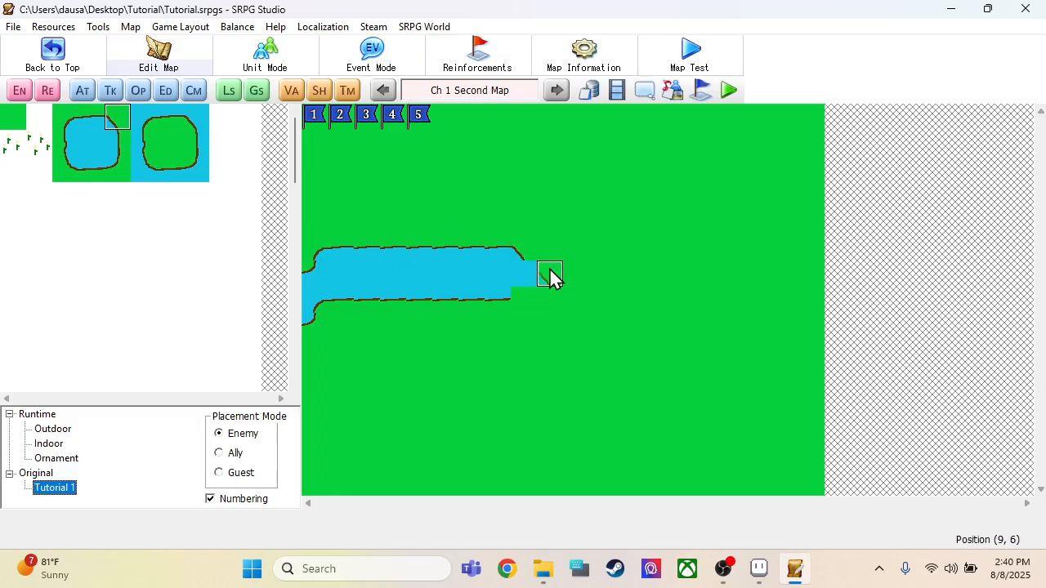
left_click(559, 286)
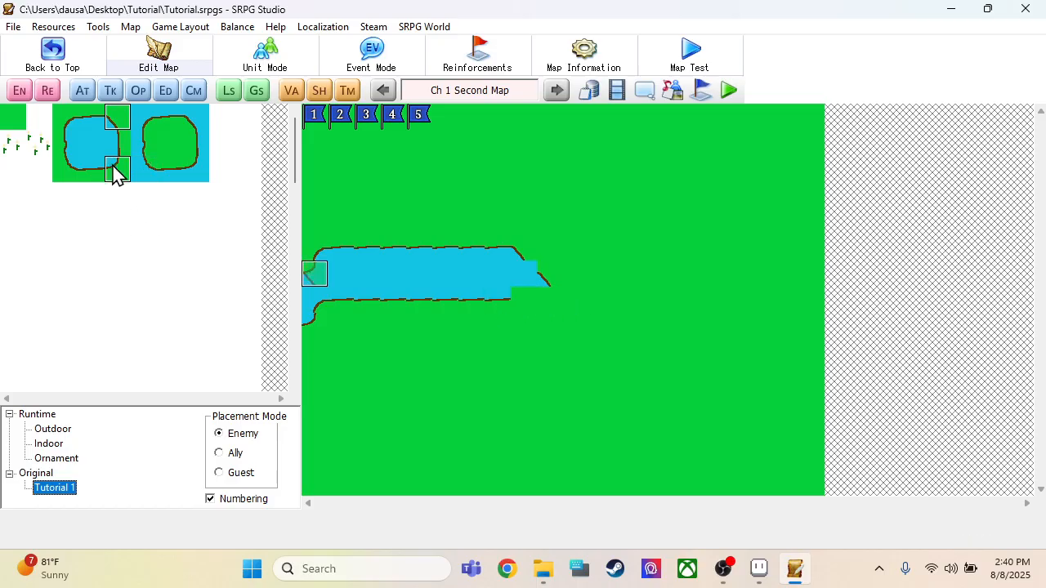
left_click(194, 133)
left_click(497, 303)
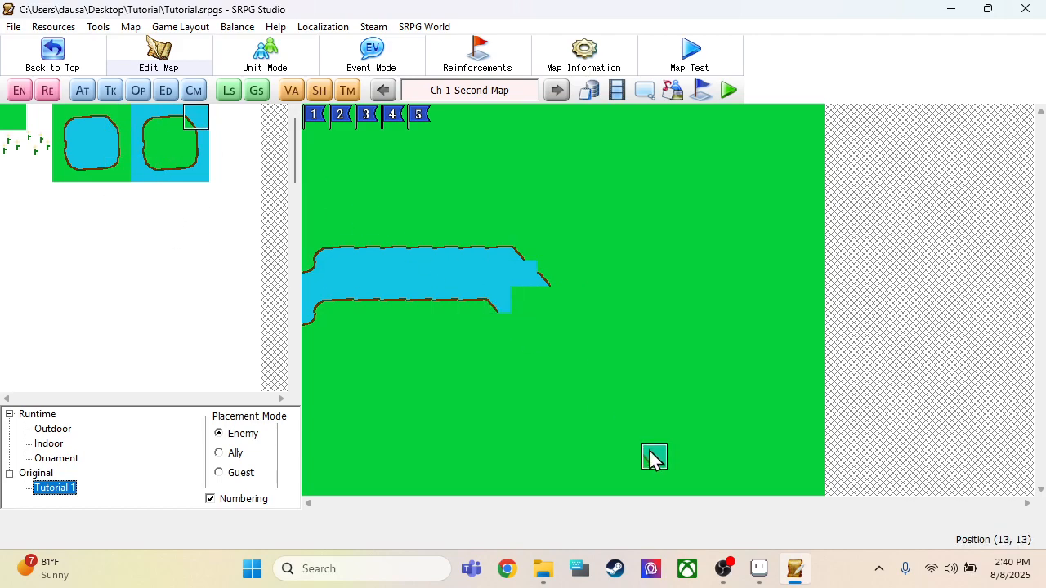
left_click(518, 331)
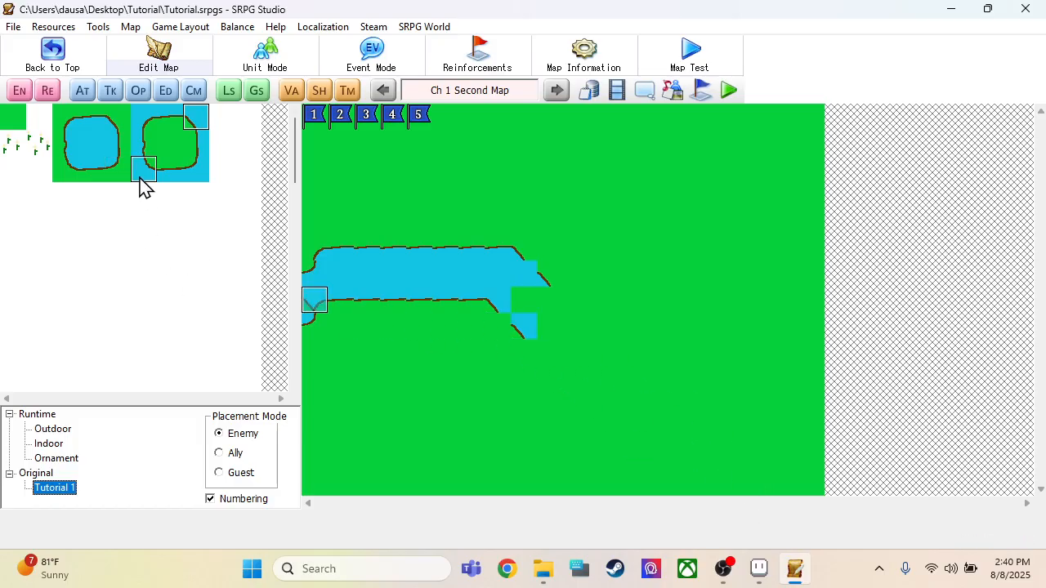
Step: Complete the bend's banks with the pond's lower-left corner at (7, 8) and (8, 9) and the island's lower-left corner at (8, 6) and (9, 7)
left_click(523, 353)
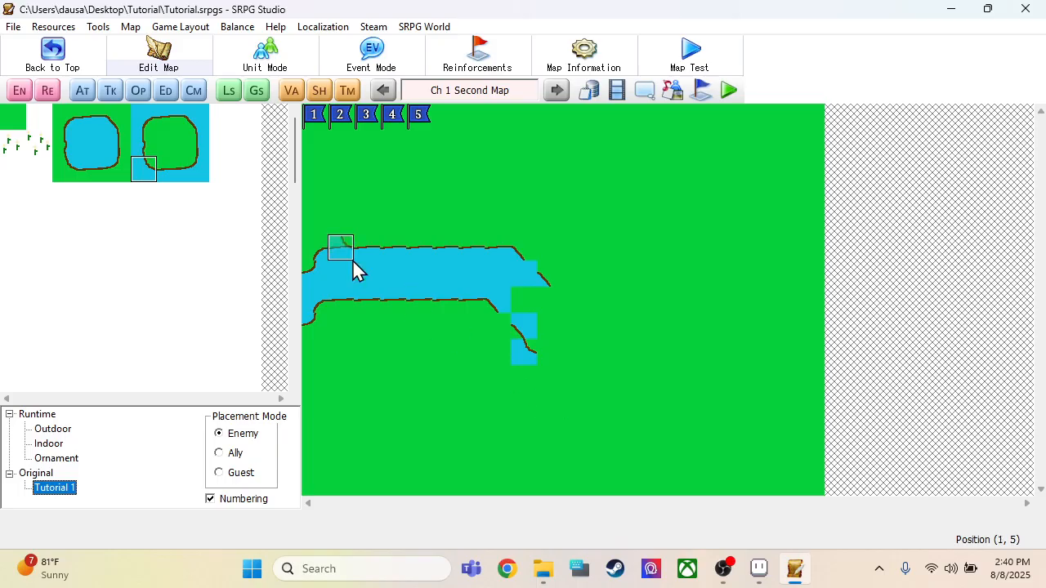
left_click(73, 176)
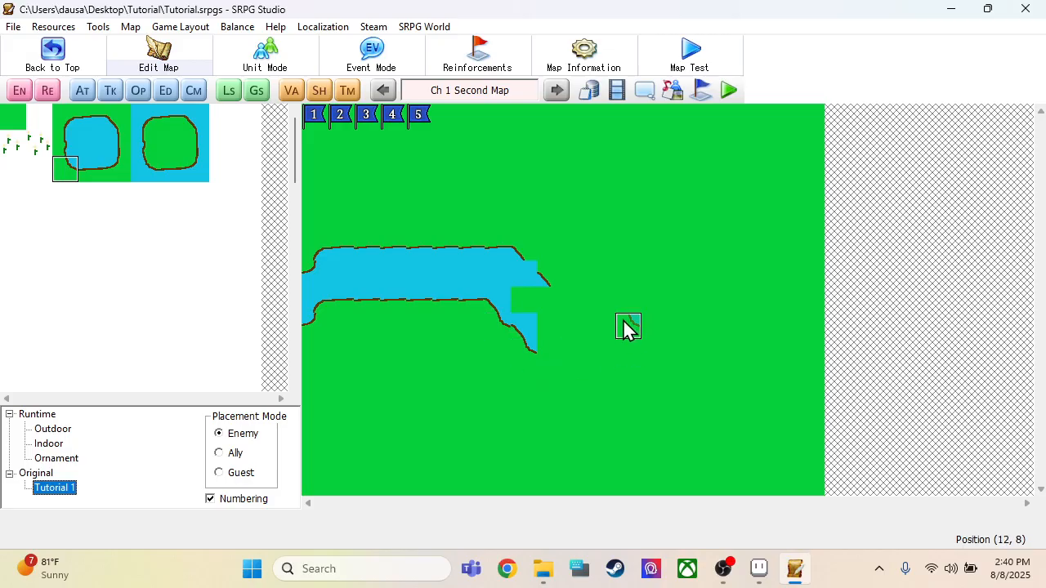
left_click(196, 117)
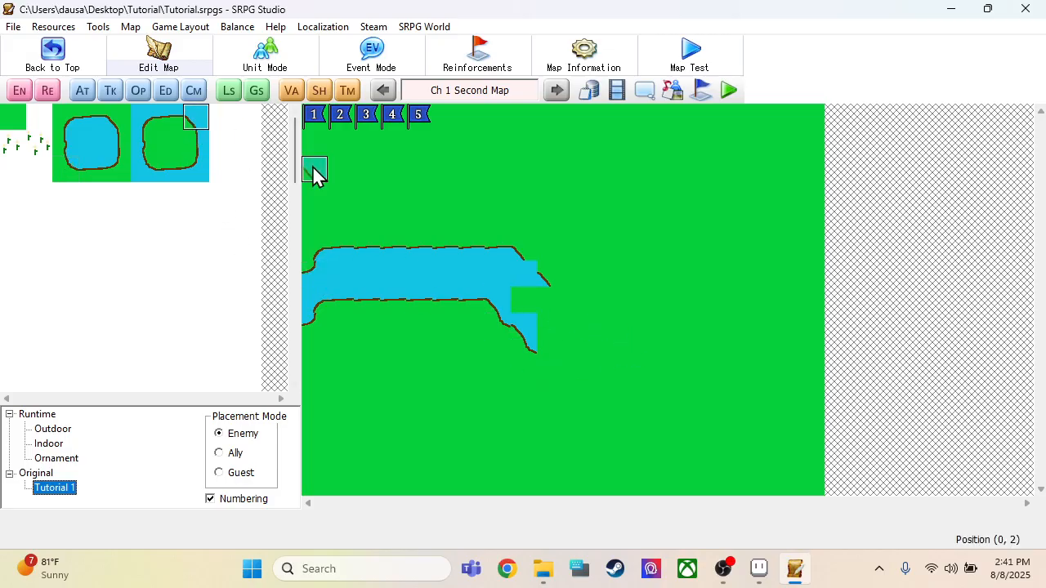
left_click(150, 177)
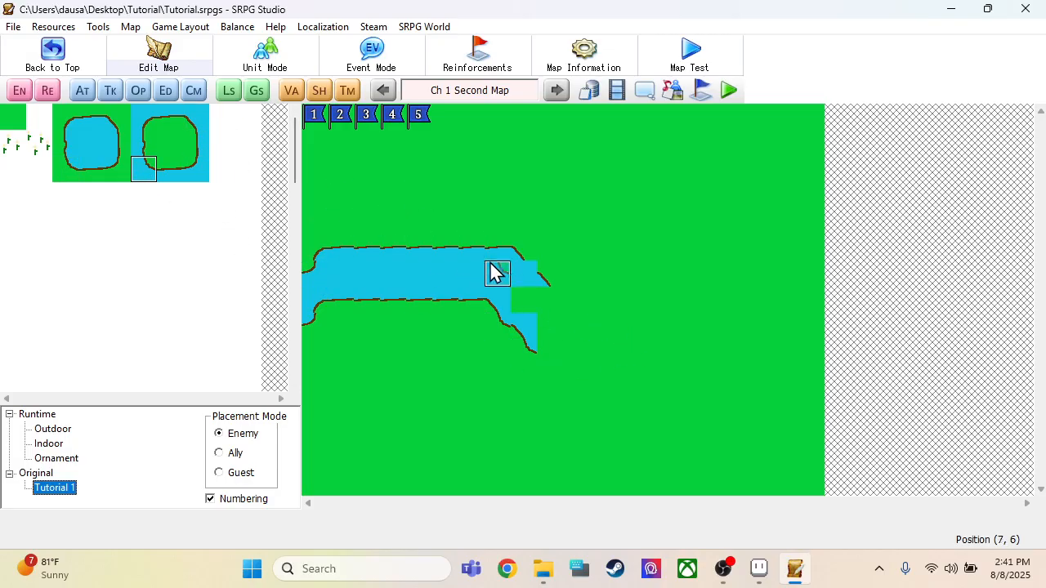
left_click(519, 275)
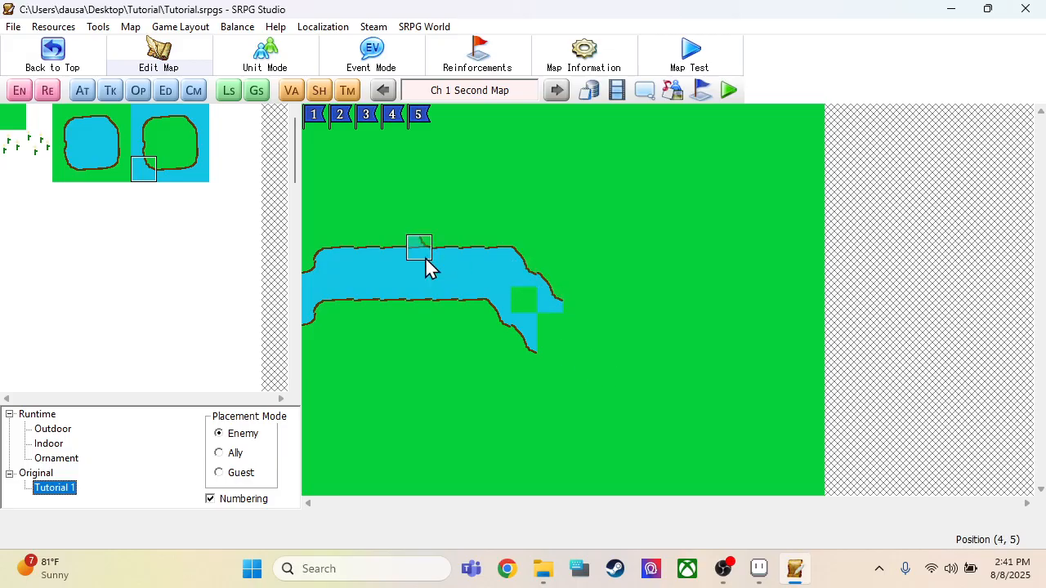
Step: Continue both banks to the map's right border, with the pond's upper edge along (10–19, 7) and its lower edge along (9–19, 9)
left_click(100, 126)
left_click_drag(587, 309, 665, 310)
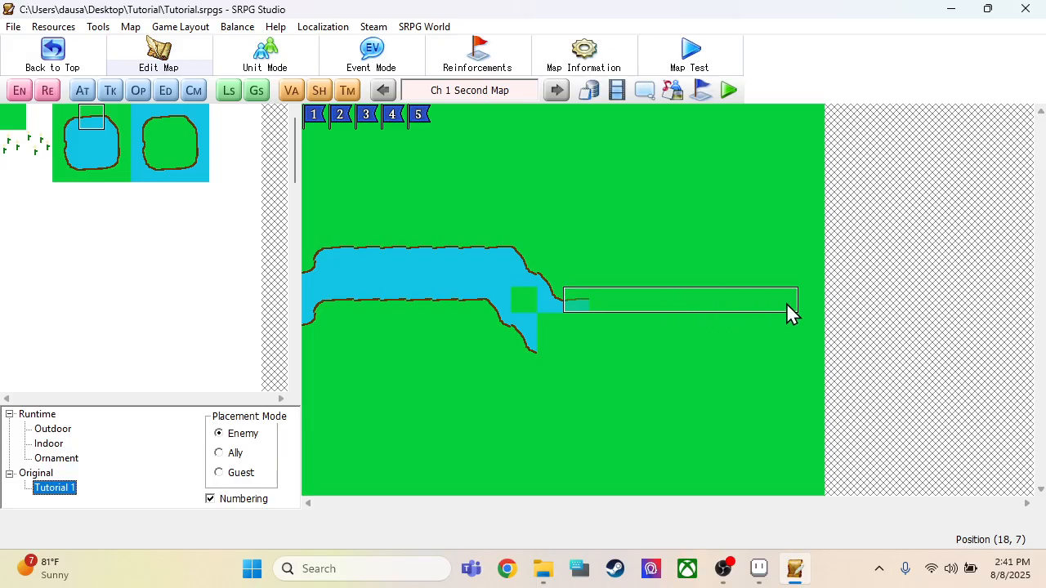
left_click_drag(788, 308, 804, 311)
left_click_drag(128, 175, 91, 175)
left_click(546, 353)
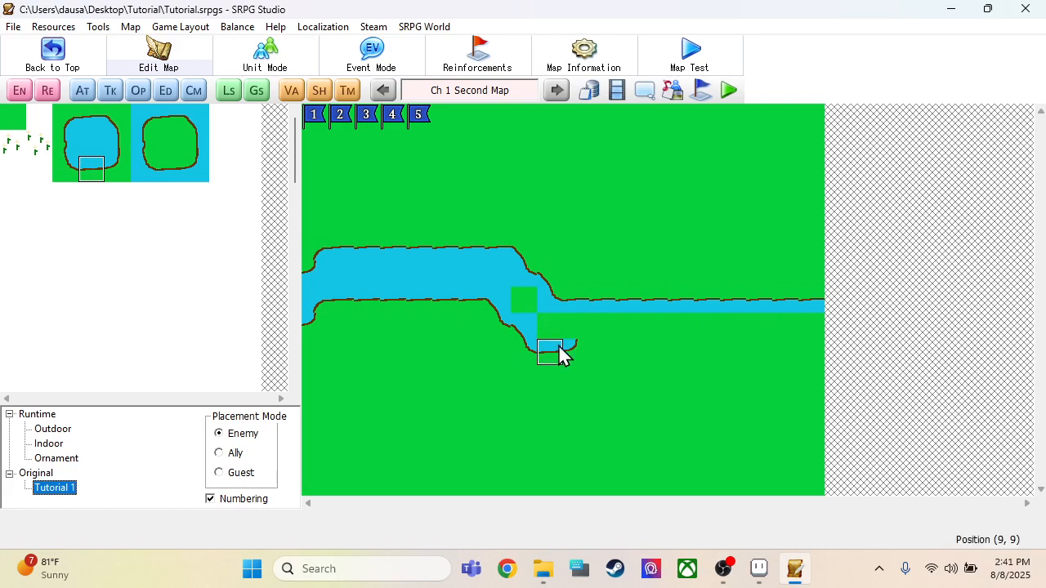
left_click_drag(562, 350, 833, 358)
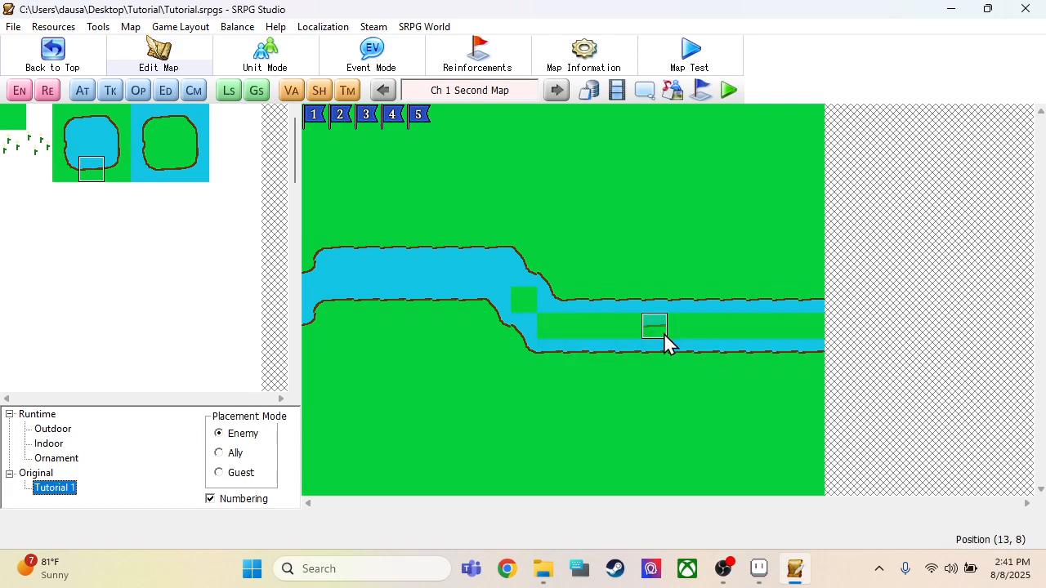
Step: Turn the outer bank upward with the pond's lower-right corner at (15, 9), (16, 8) and (17, 7) and its right edge up column 17 to row 0
left_click(120, 176)
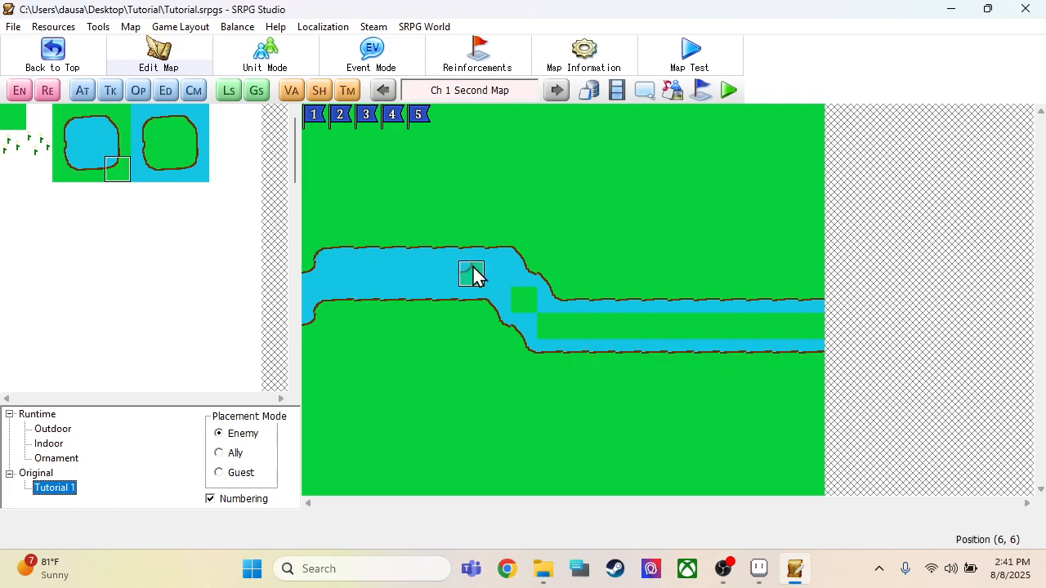
left_click(700, 353)
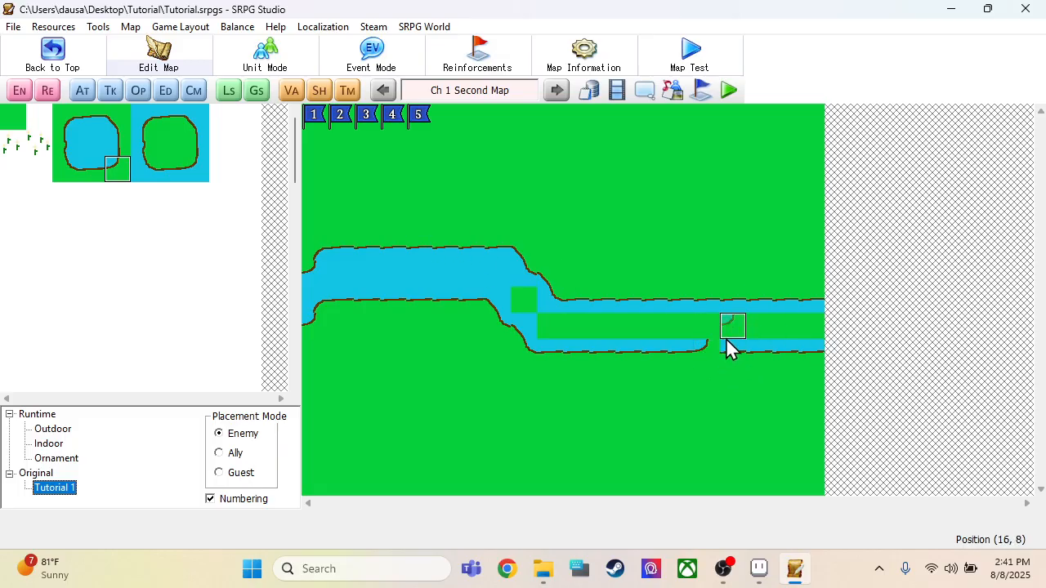
left_click(738, 332)
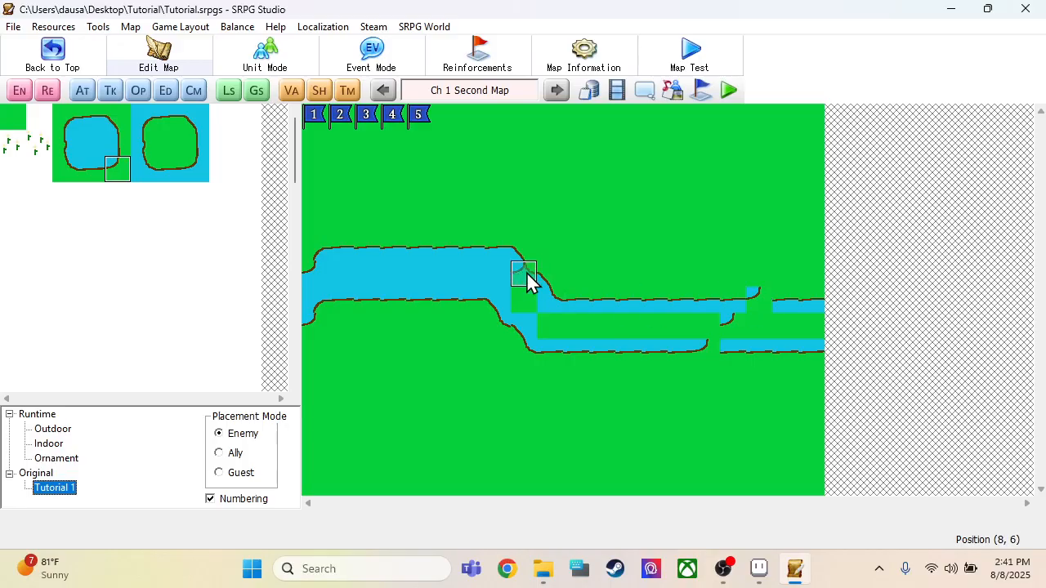
left_click(118, 145)
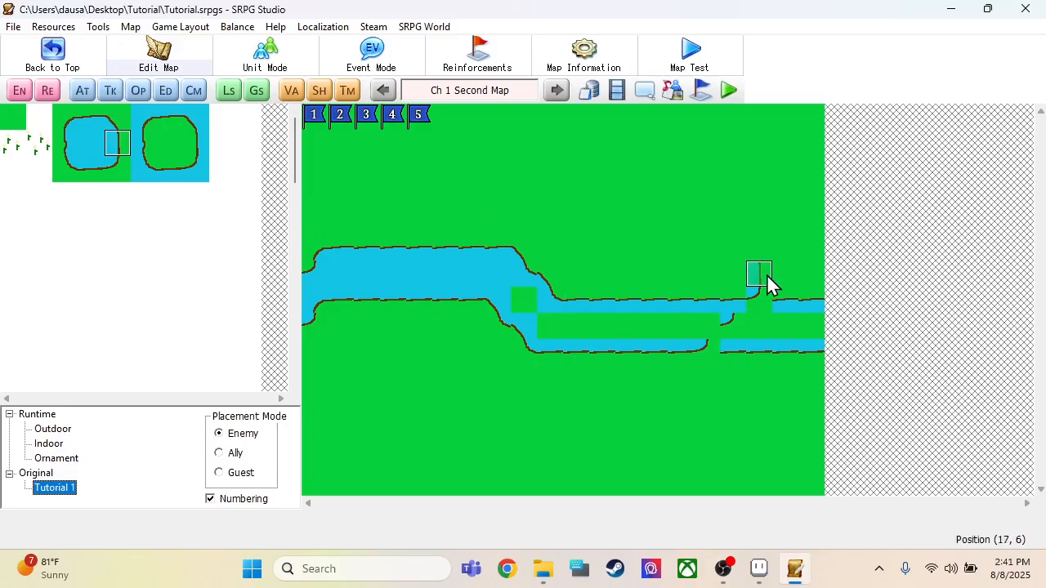
left_click_drag(762, 122, 762, 122)
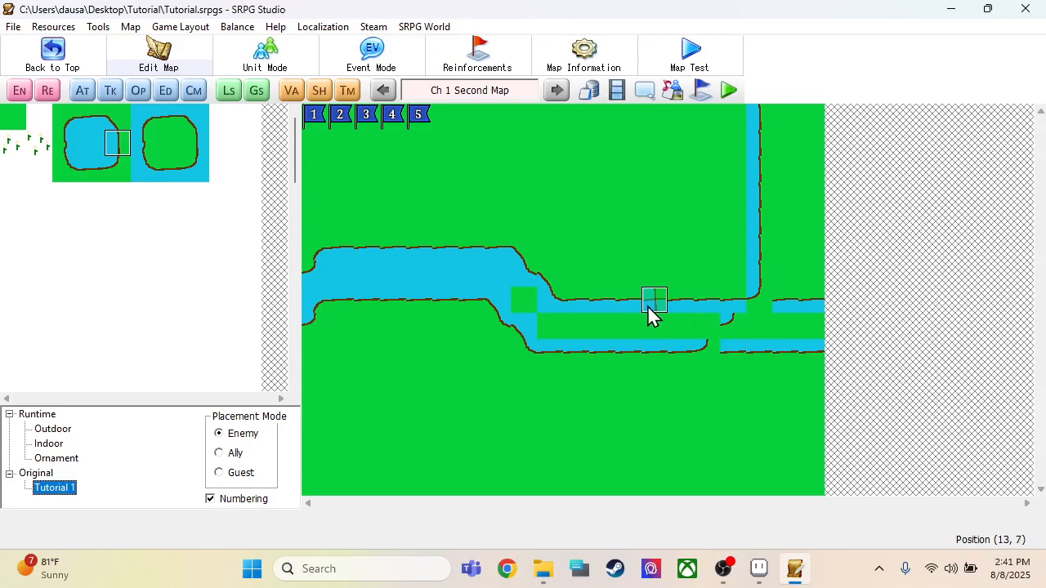
Step: Build the inner bank with the island's lower-right corner at (14, 7) and (15, 6) and the pond's left edge up column 15 to row 0
left_click(194, 170)
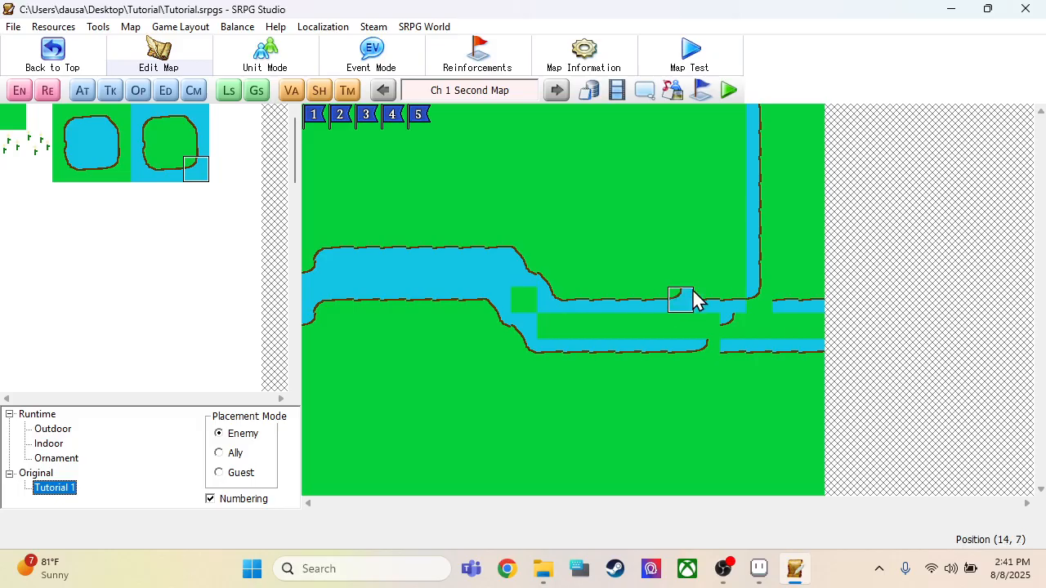
left_click_drag(692, 299, 700, 299)
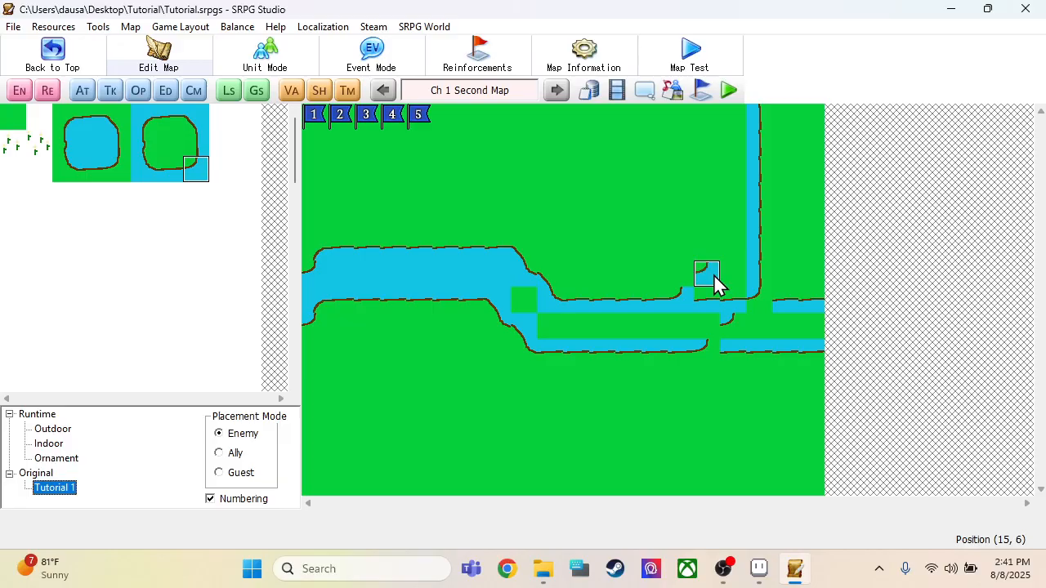
left_click(67, 143)
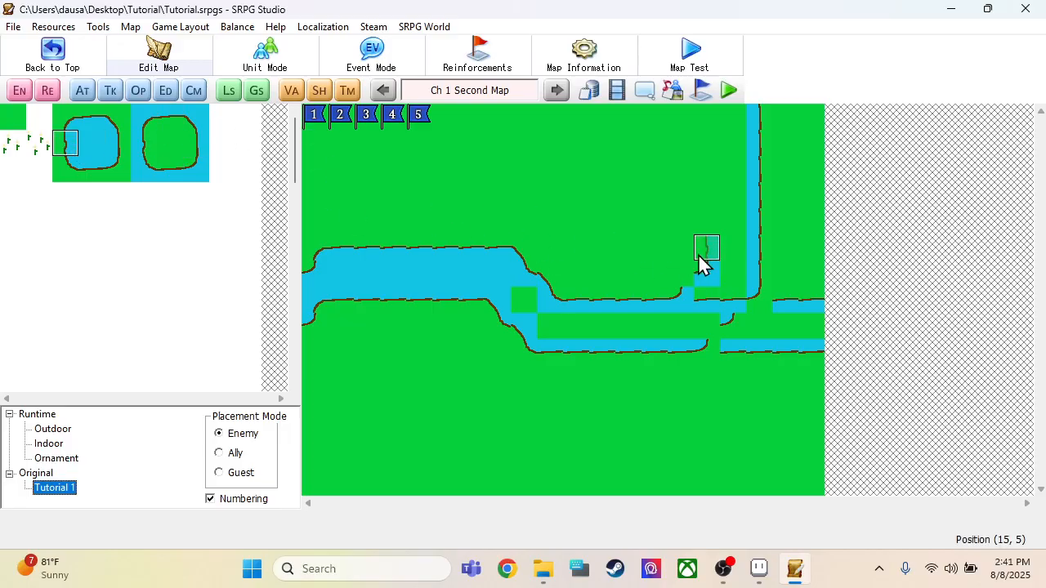
mouse_move(700, 263)
left_mouse_down()
mouse_move(714, 221)
mouse_move(712, 116)
mouse_move(713, 225)
left_mouse_up()
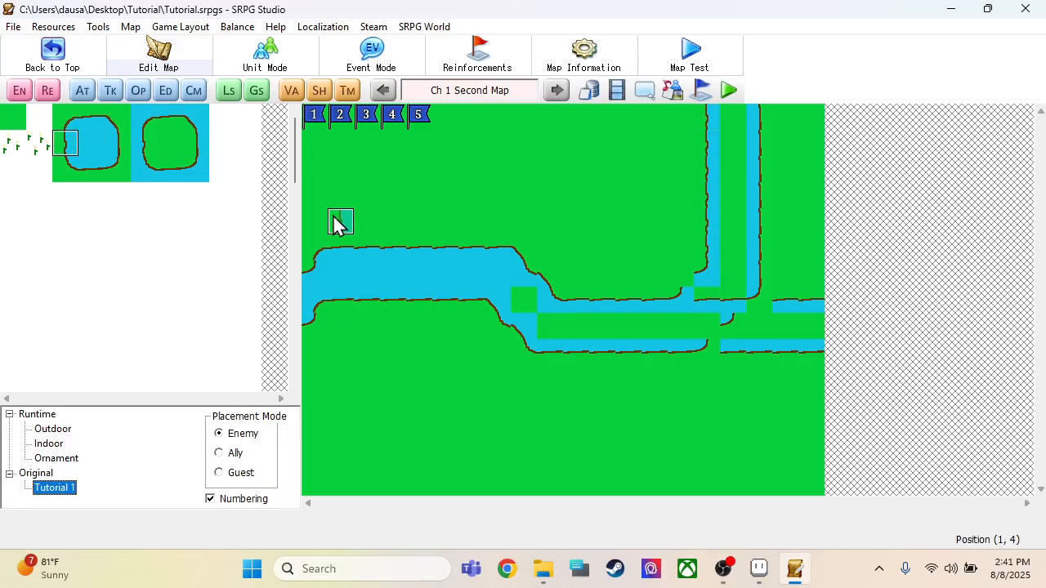
Step: Fill the gaps between the banks with plain water at (8, 7), along (9–15, 8), at (15, 7) and up column 16 from row 6 to 0
left_click(101, 148)
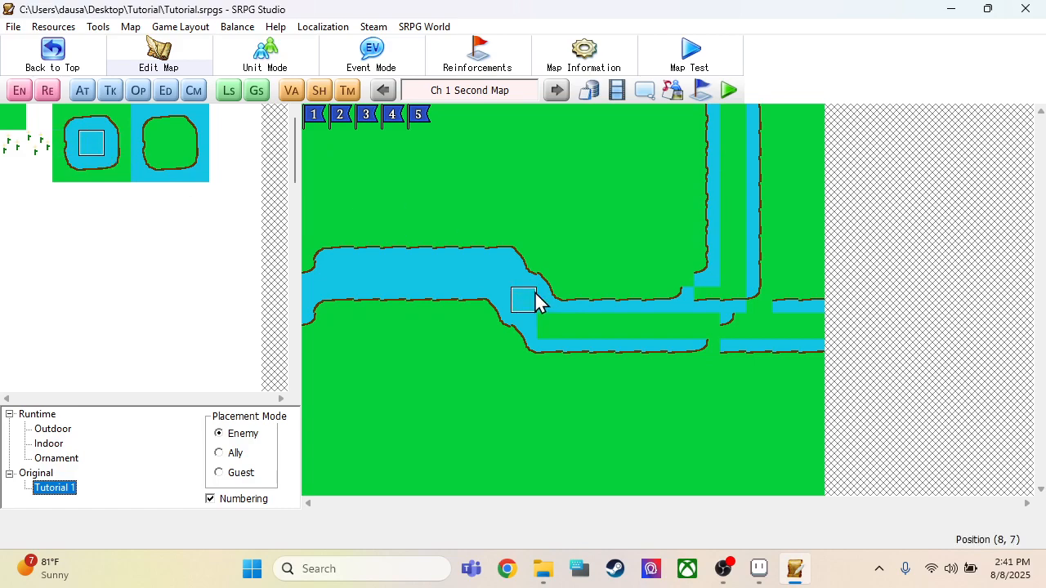
left_click_drag(542, 324, 704, 335)
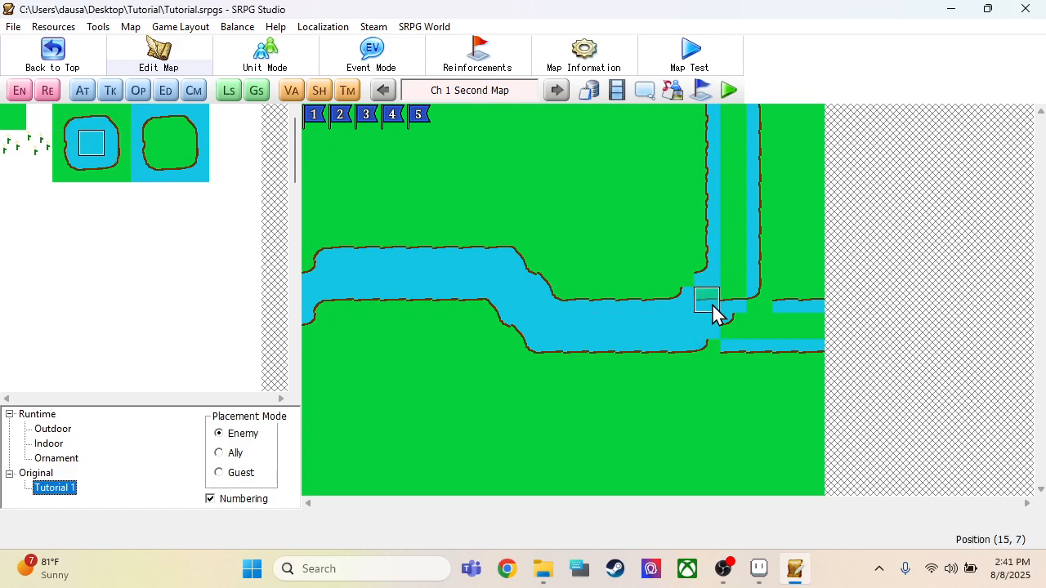
left_click_drag(733, 281, 722, 197)
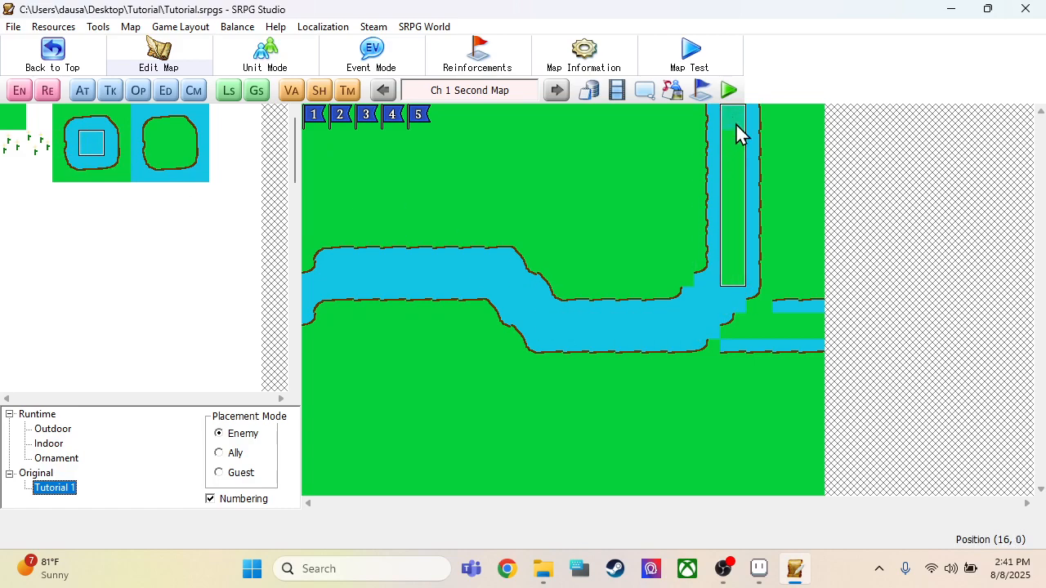
left_click_drag(736, 125, 735, 127)
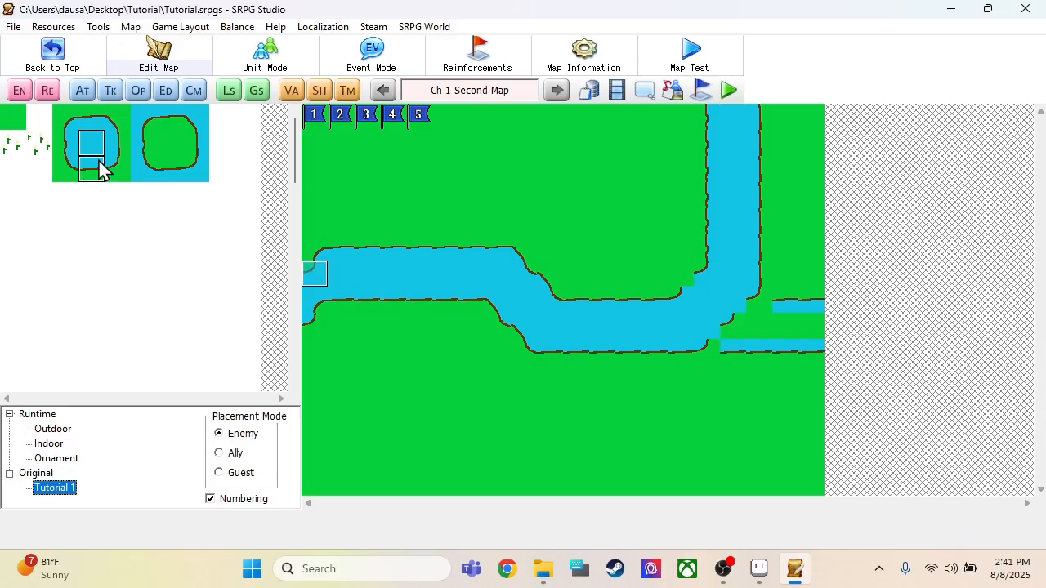
Step: Smooth the upward turn with the pond's upper-left corner at (14, 6) and the island's upper-left corner at (15, 8) and (16, 7)
left_click(69, 122)
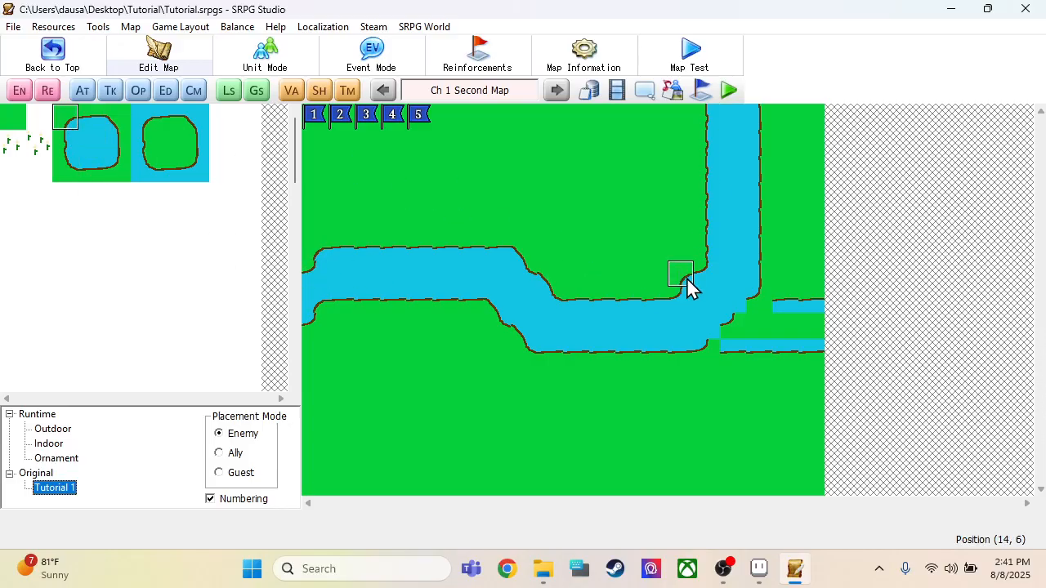
left_click(197, 170)
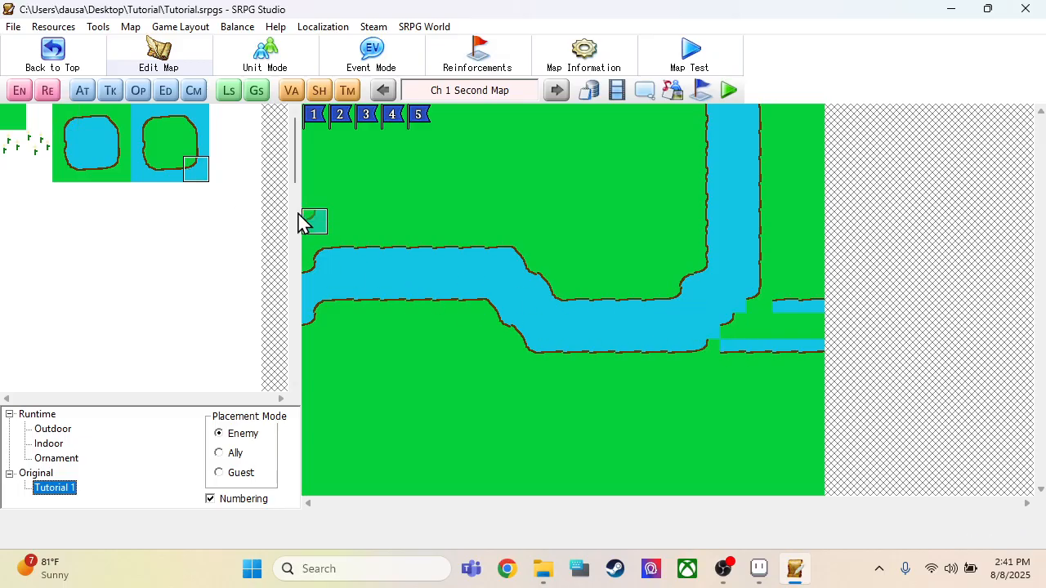
left_click(117, 171)
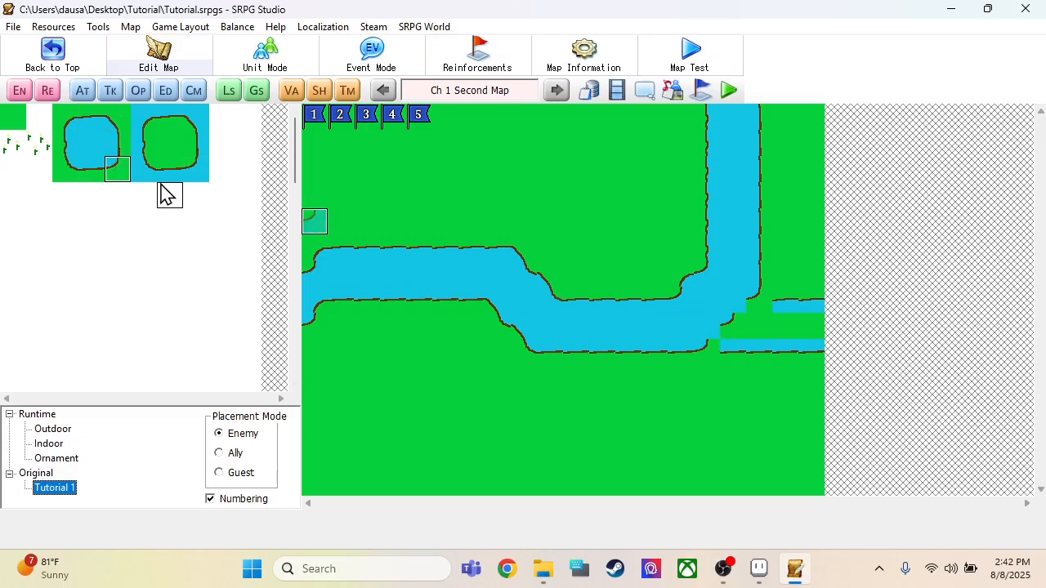
left_click(144, 121)
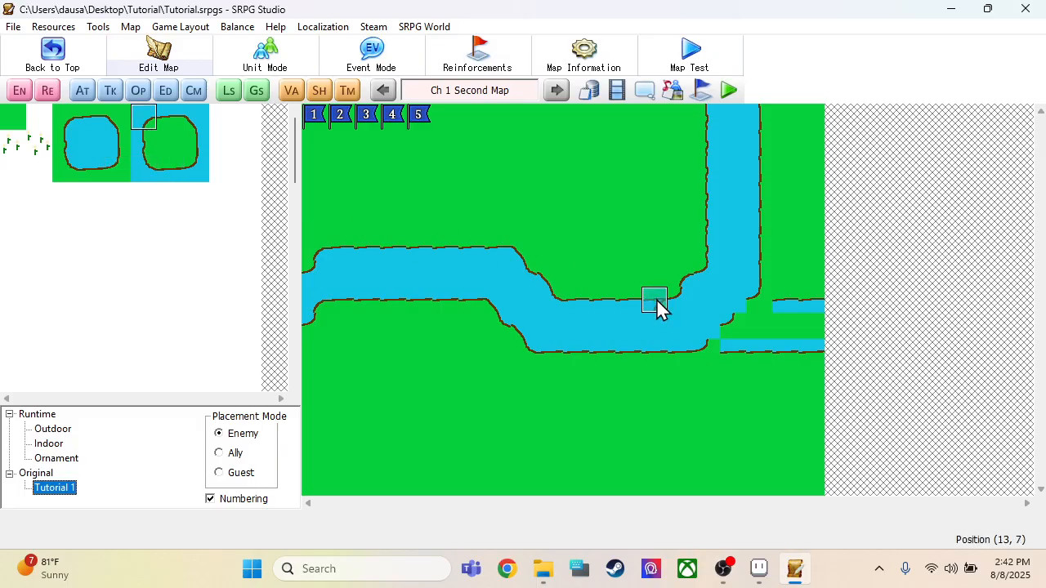
left_click(735, 307)
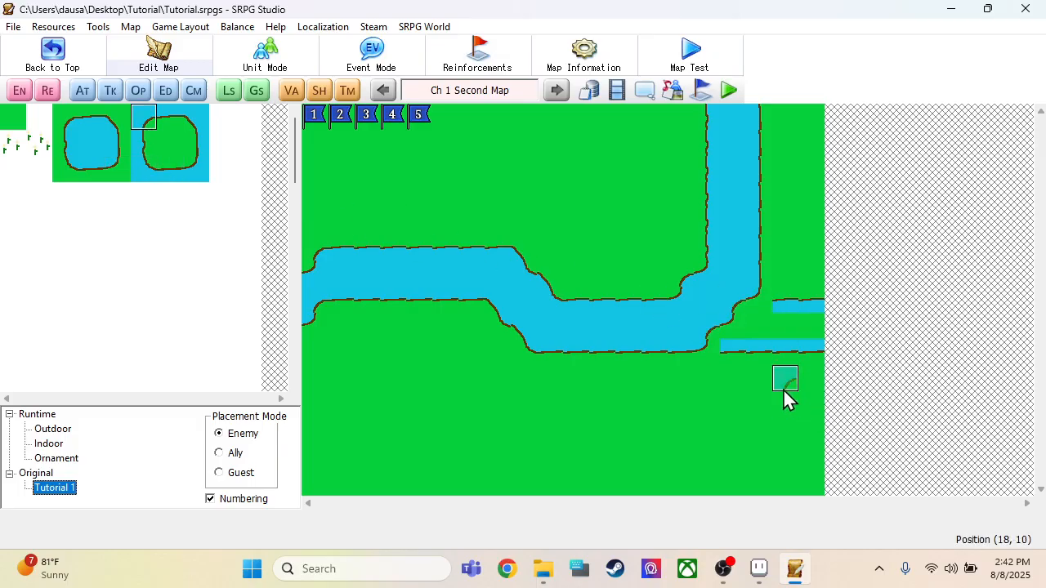
Step: Cover the leftover bank tiles east of the bend with plain grass along (16–19, 9) and (18–19, 7)
left_click_drag(737, 350, 817, 357)
left_click_drag(791, 308, 869, 319)
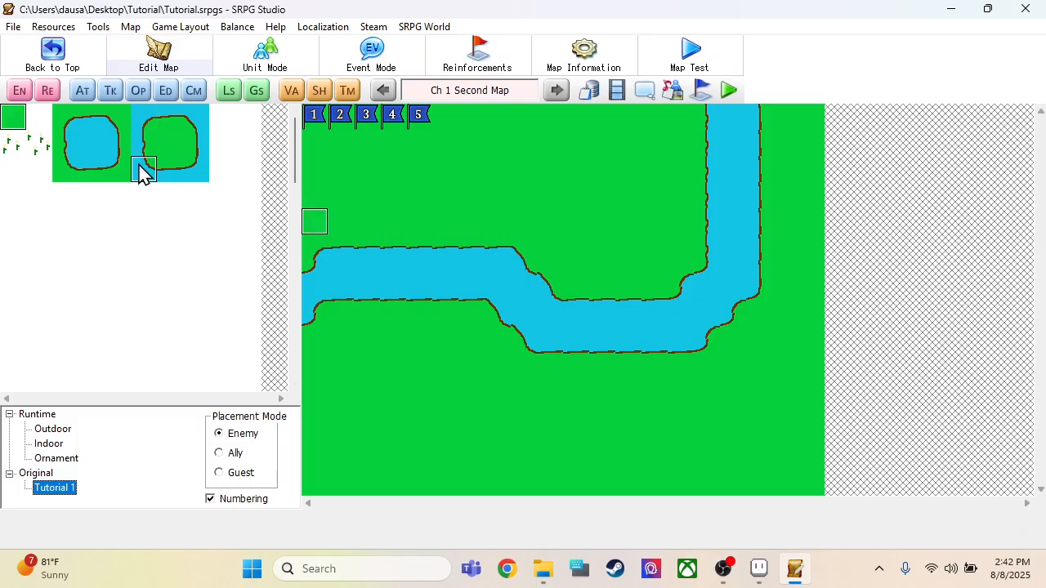
Step: Scatter white flower tiles north of the river at (11, 5), (13, 5), (12, 1) and (7, 3)
left_click(17, 145)
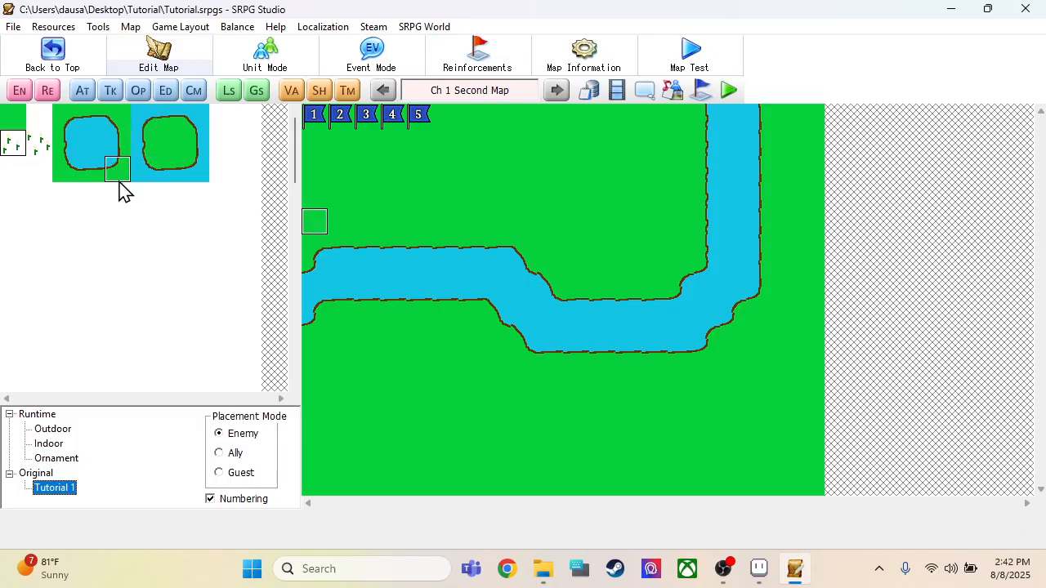
left_click(601, 248)
left_click(654, 249)
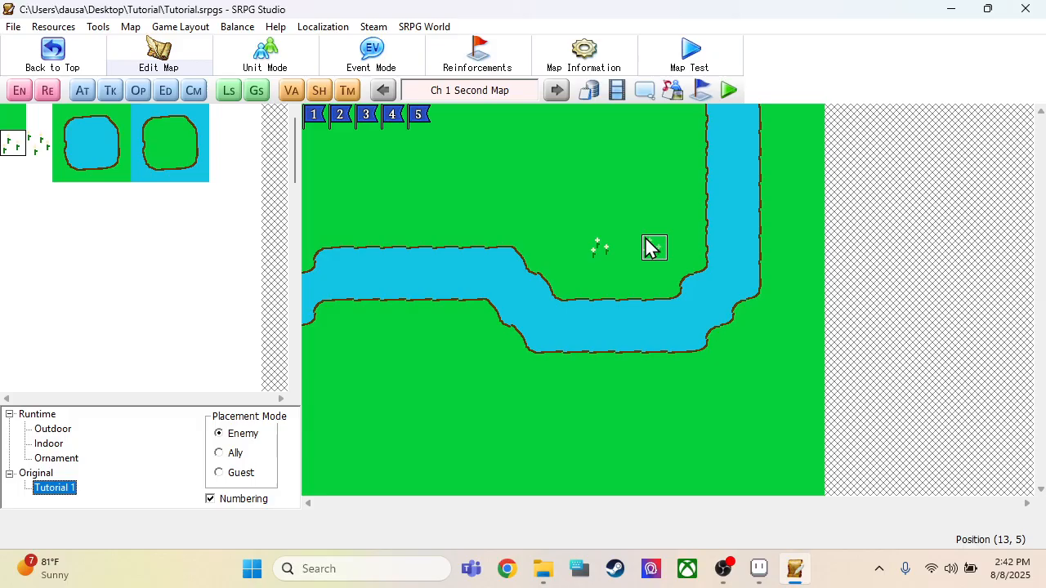
left_click(627, 143)
left_click(497, 196)
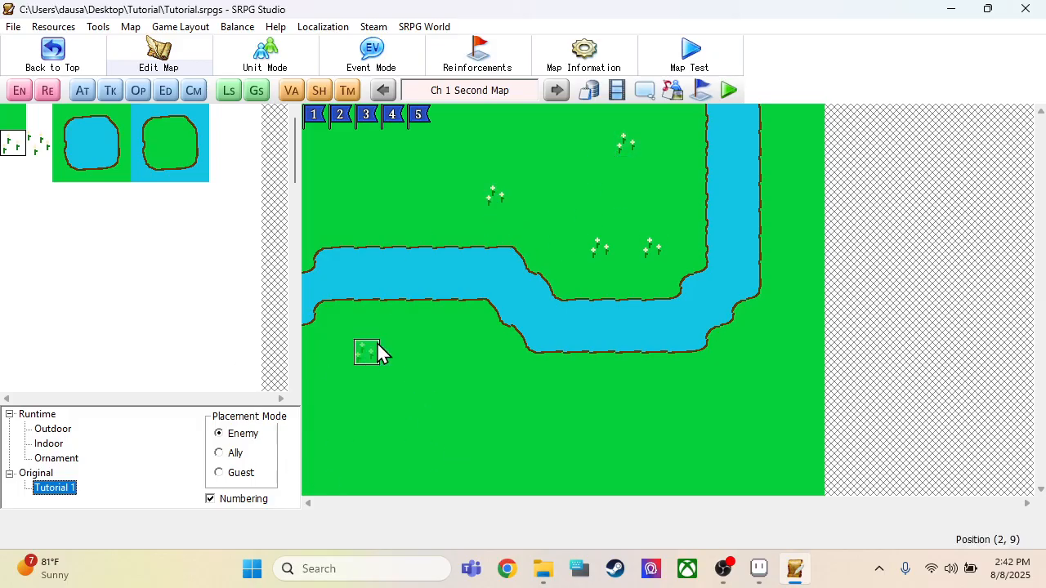
Step: Scatter the same flower tiles south of the river at (4, 9), (2, 9), (2, 12), (9, 12), (15, 11) and (19, 9)
left_click(418, 360)
left_click(366, 431)
left_click(549, 432)
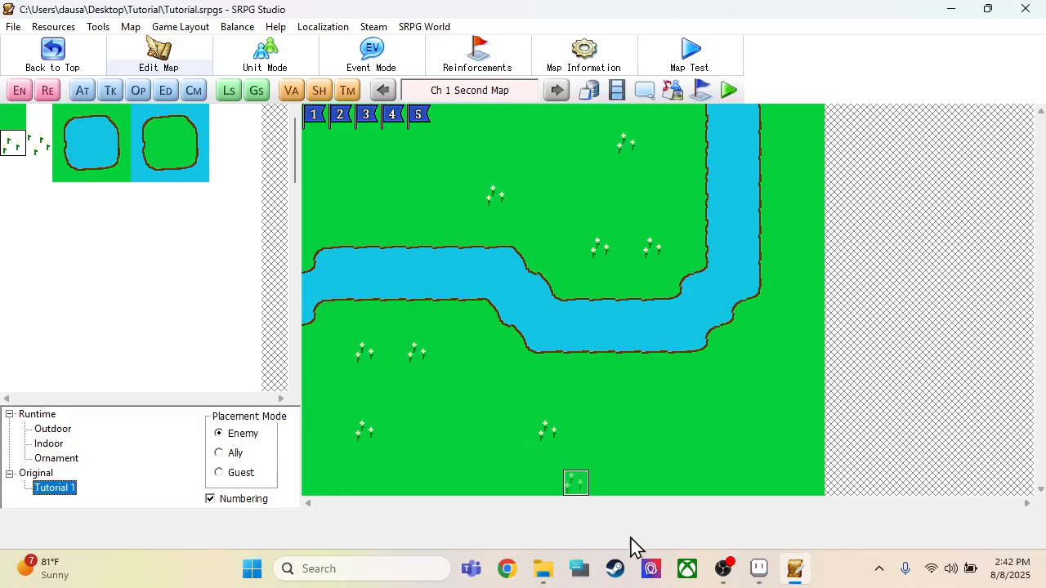
left_click(709, 408)
left_click(811, 360)
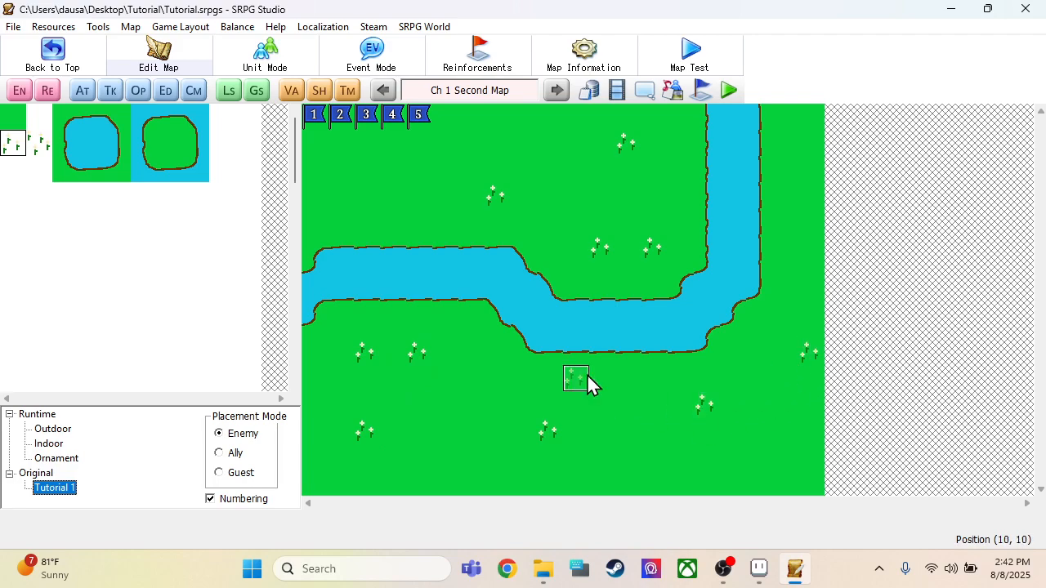
Step: Set the maximum number of units for Second Map to 6 in its map information
left_click(20, 91)
left_click(820, 67)
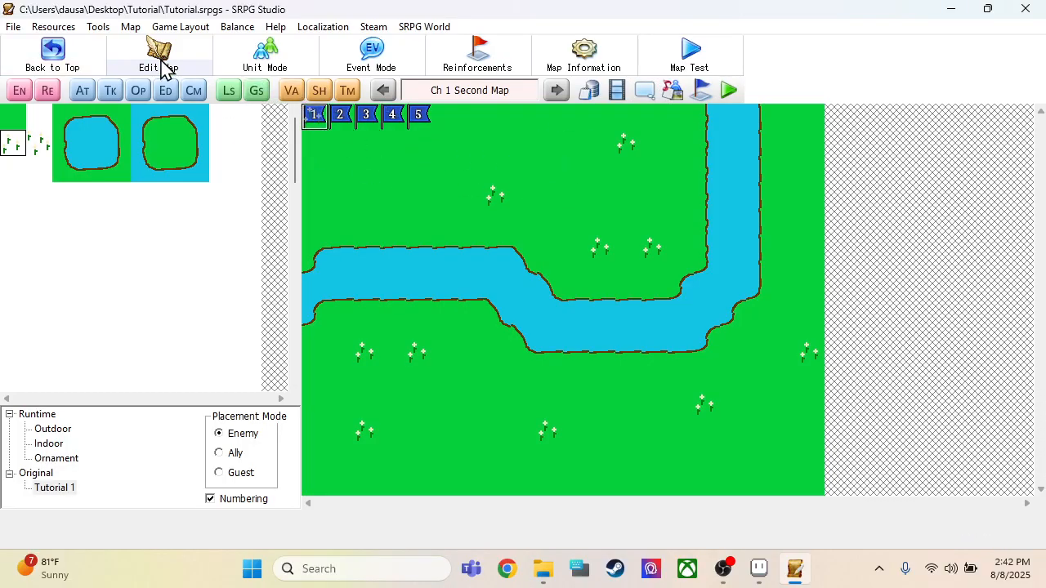
left_click(572, 57)
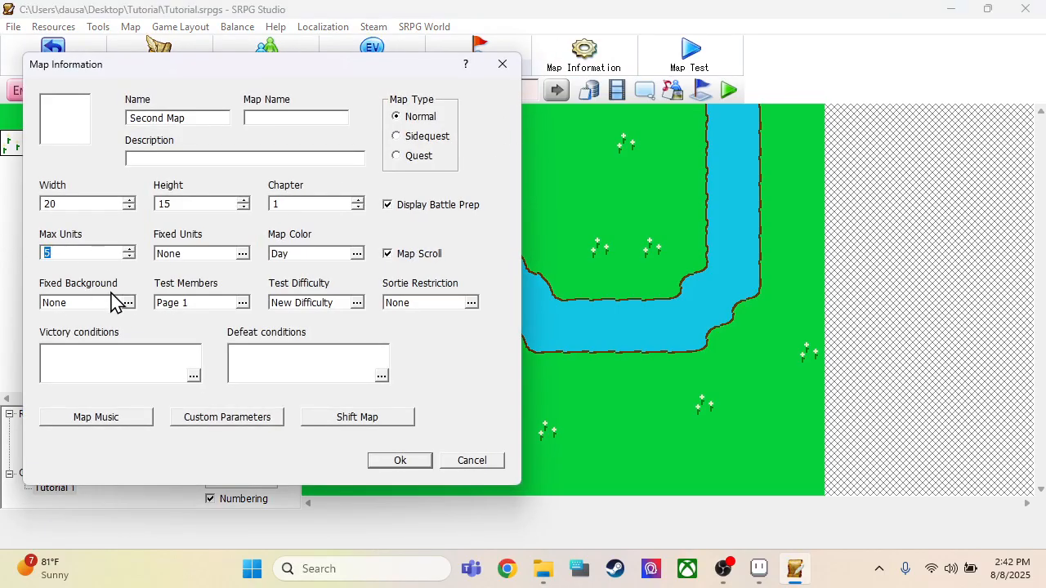
type("6")
left_click(426, 460)
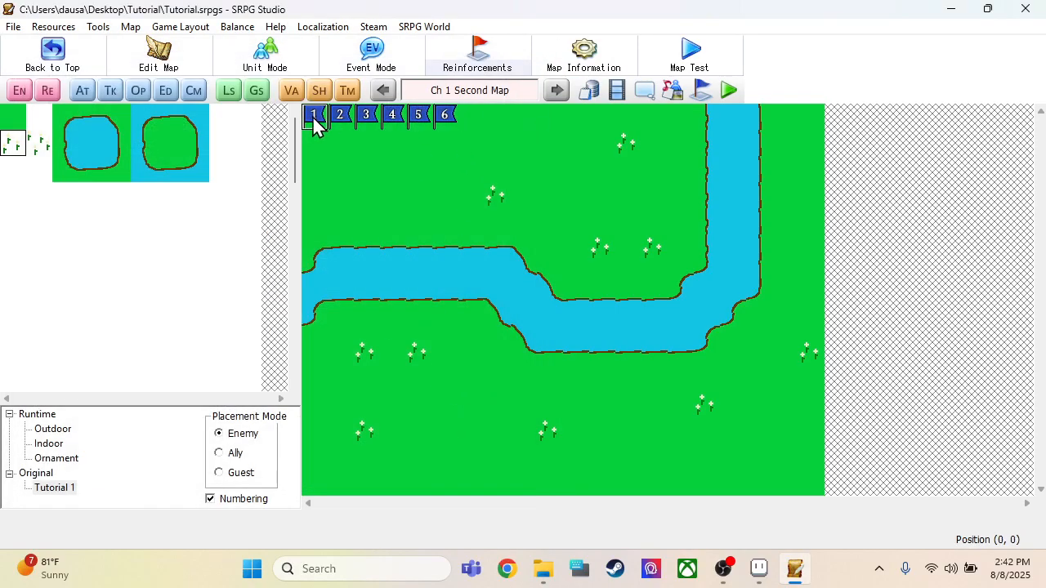
Step: Move starting flags 1 to 6 to (2, 3), (4, 2), (7, 2), (9, 2), (12, 2) and (14, 4) north of the river
left_click_drag(313, 114, 392, 219)
left_click_drag(339, 115, 417, 166)
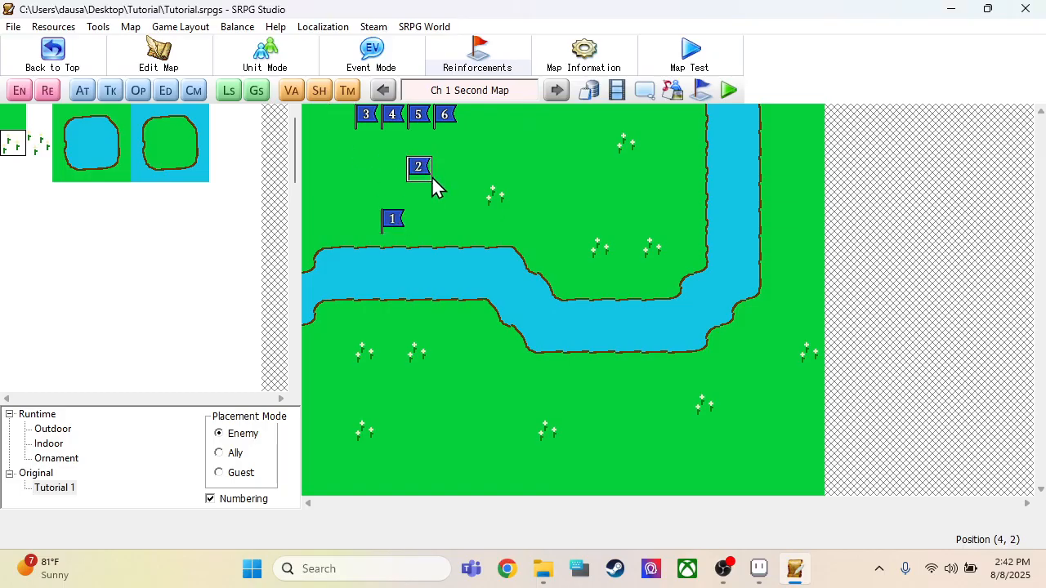
left_click_drag(395, 220, 379, 196)
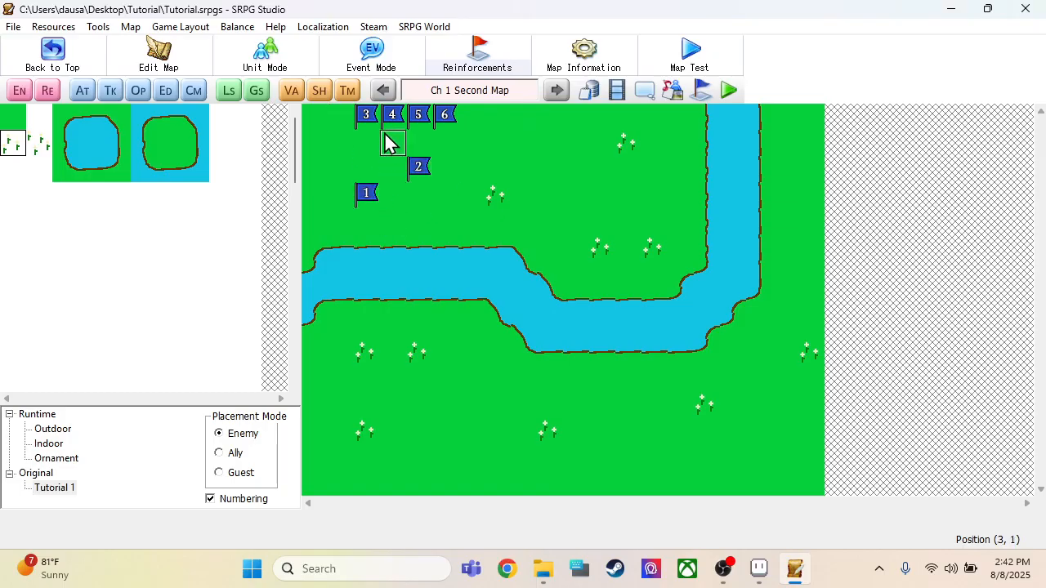
left_click_drag(365, 114, 496, 166)
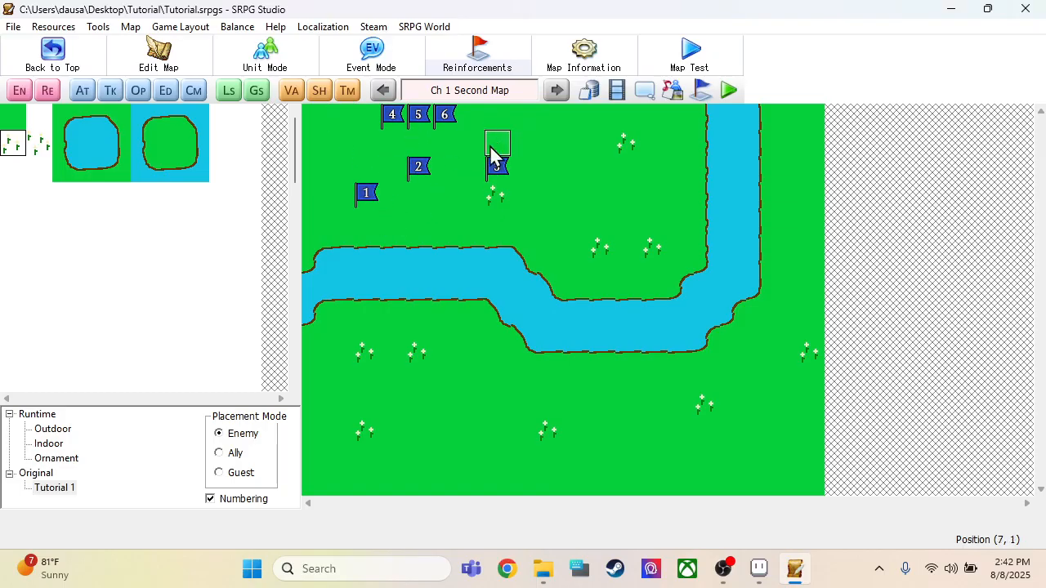
left_click_drag(425, 118, 627, 175)
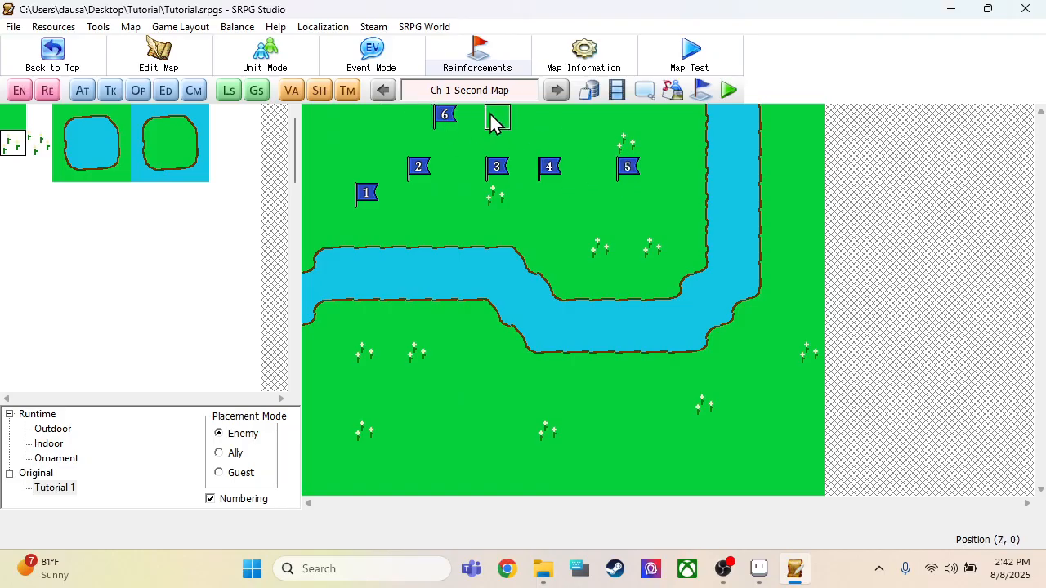
left_click_drag(675, 233, 677, 229)
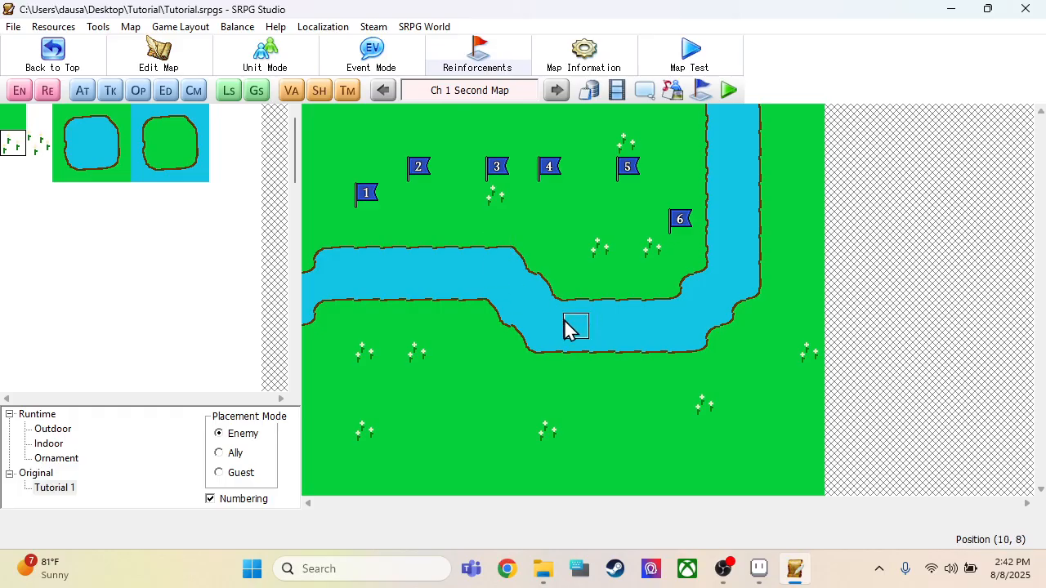
Step: Test play the game by loading the Second Map save from File 1 and starting the chapter's fight
left_click(729, 91)
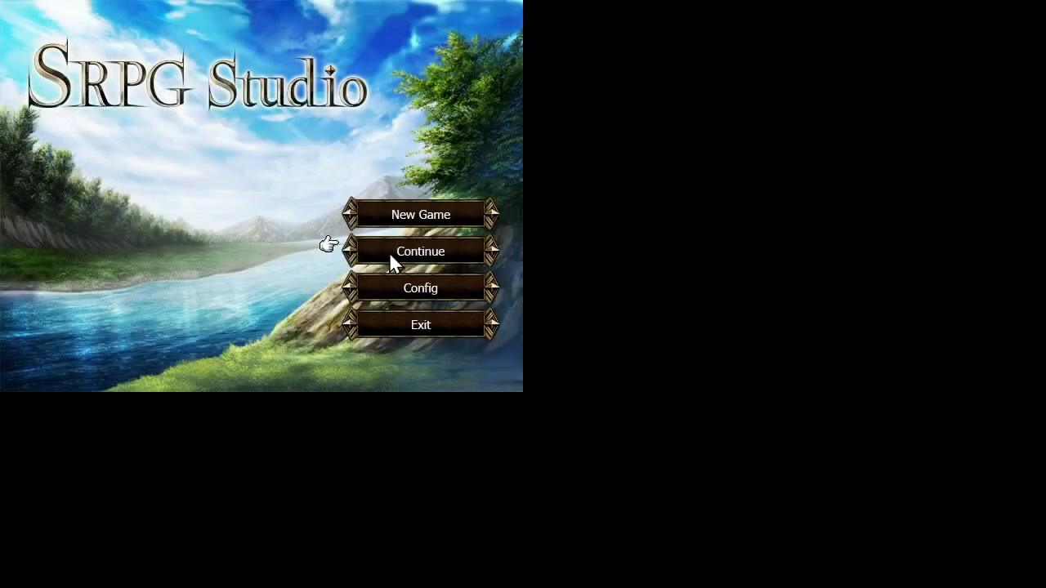
left_click(391, 252)
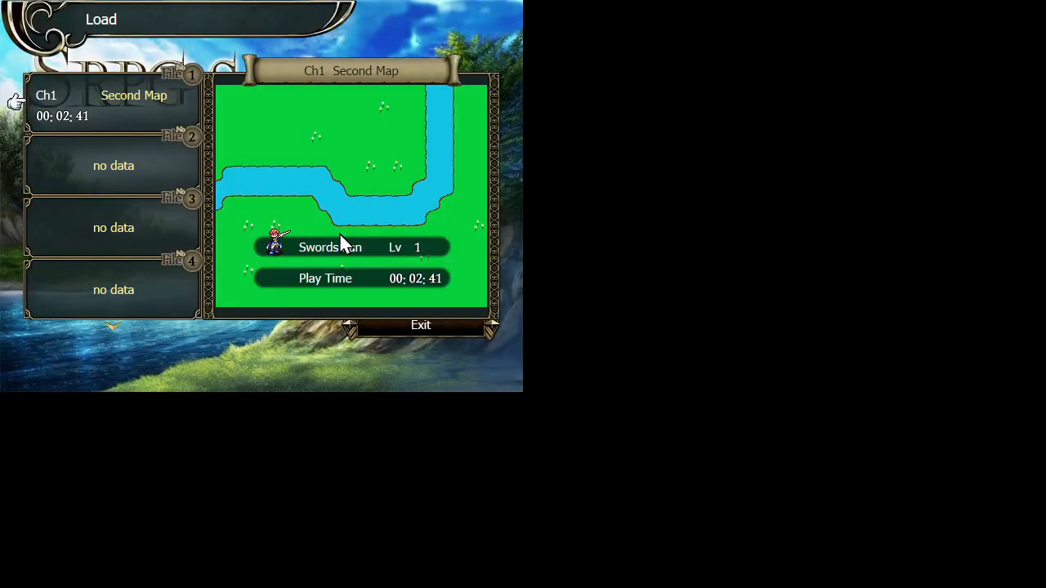
left_click(143, 115)
left_click(141, 109)
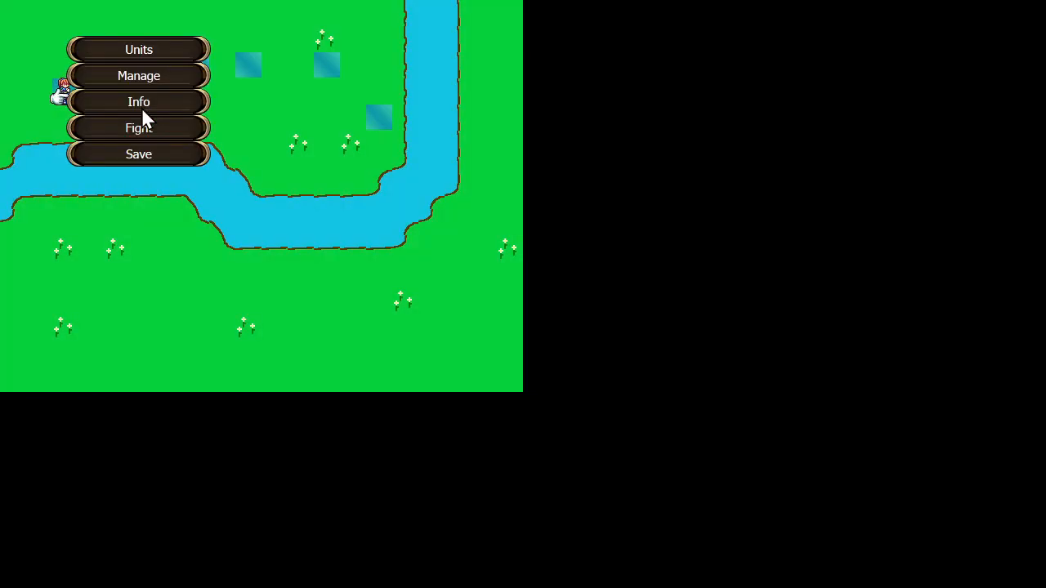
left_click(144, 129)
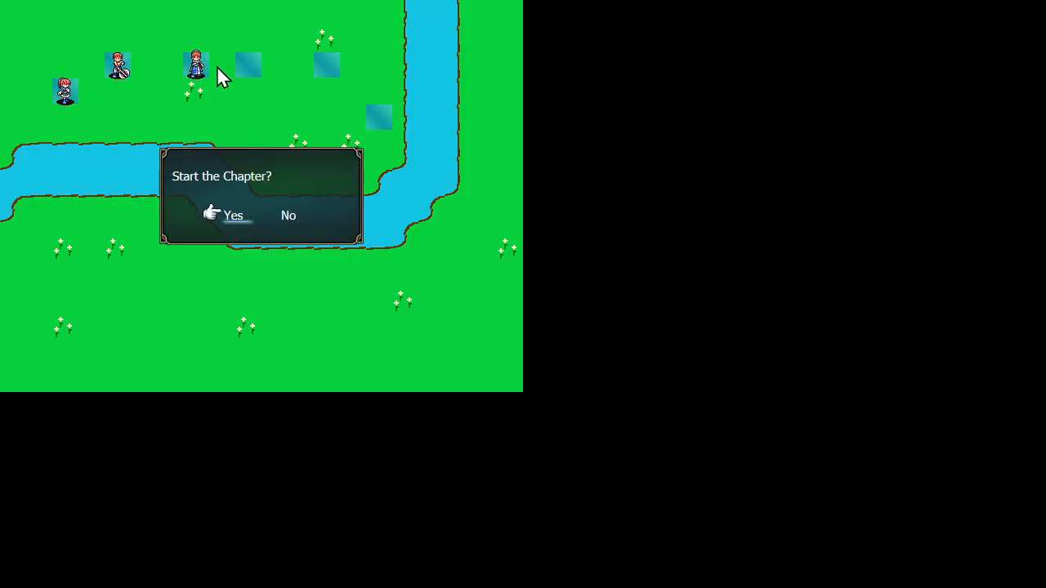
left_click(242, 214)
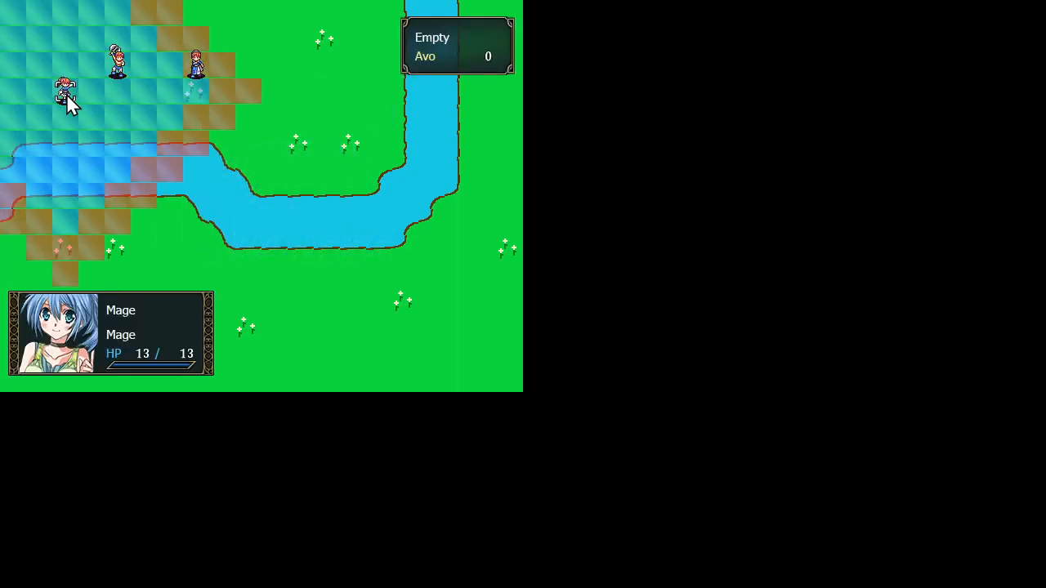
Step: Test crossing the river by moving the Mage to (2, 8) and ending its turn with Wait, and quit the test game
left_click(62, 222)
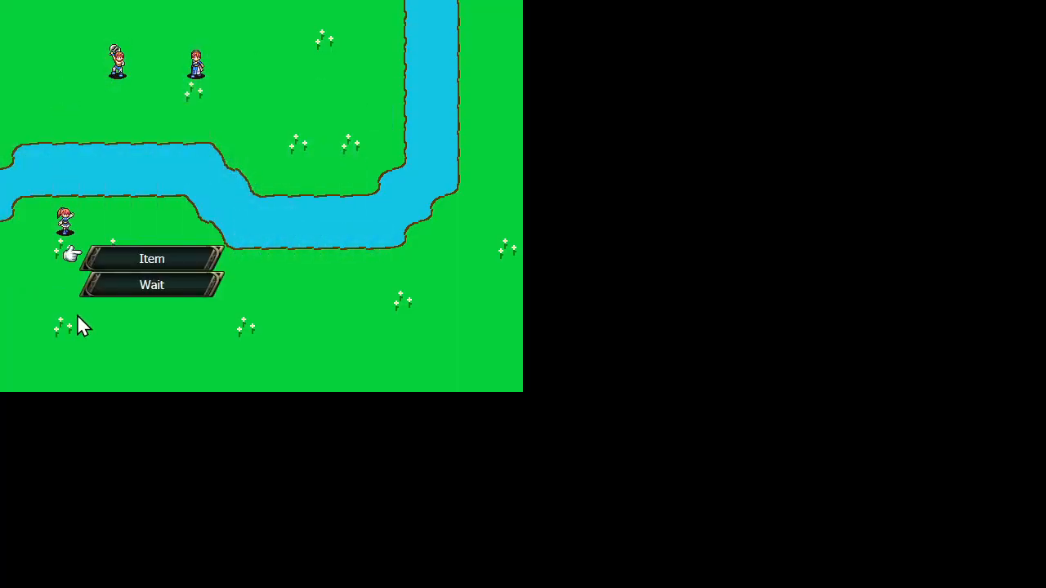
left_click(133, 286)
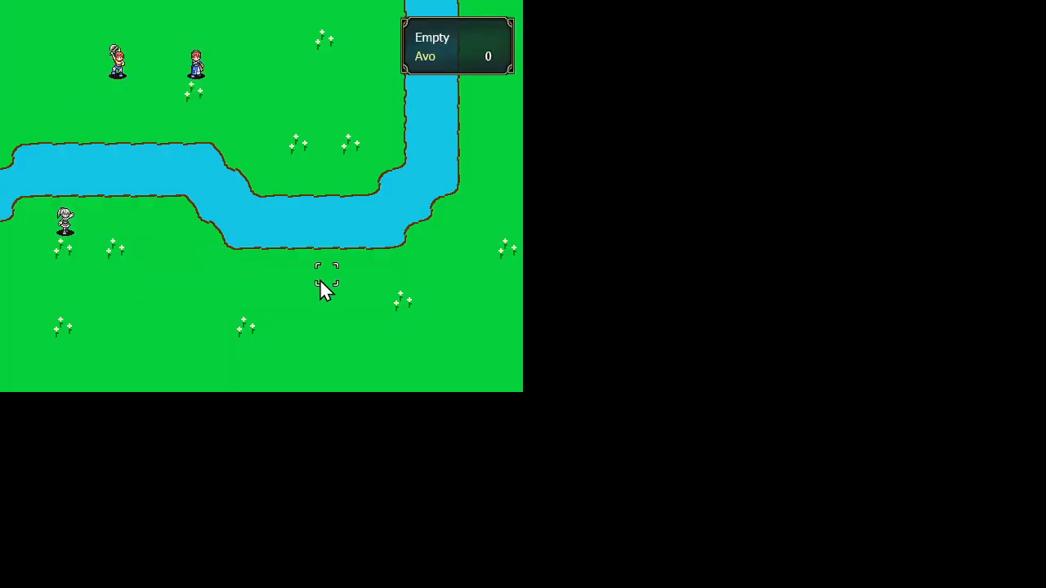
key("Escape")
key("Left")
key("Return")
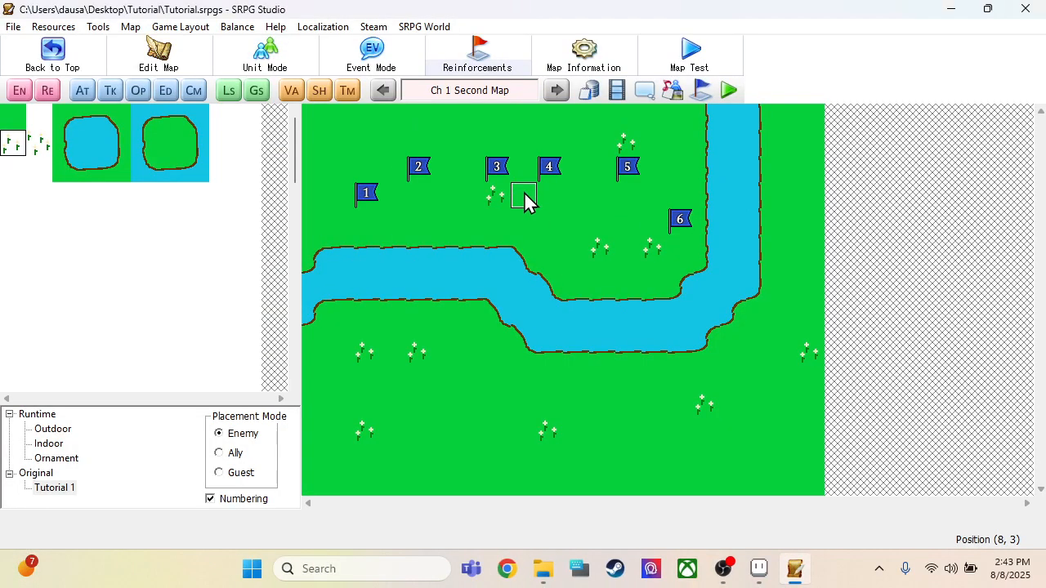
Step: Open the database's terrain settings and display the Tutorial 1 tileset under Original
left_click(589, 90)
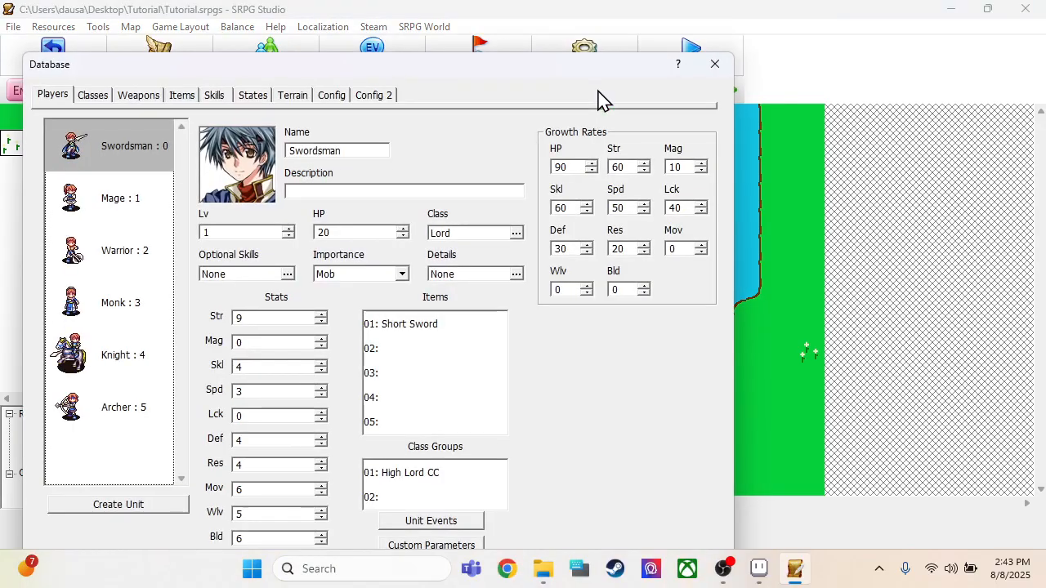
left_click(293, 96)
scroll(156, 274, "down", 5)
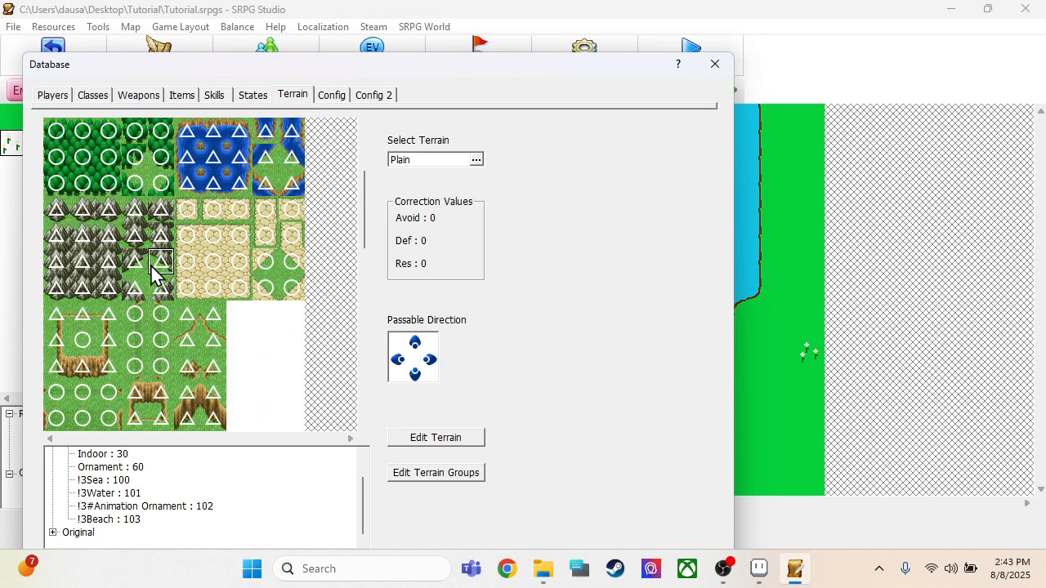
scroll(155, 274, "up", 5)
left_click(161, 261)
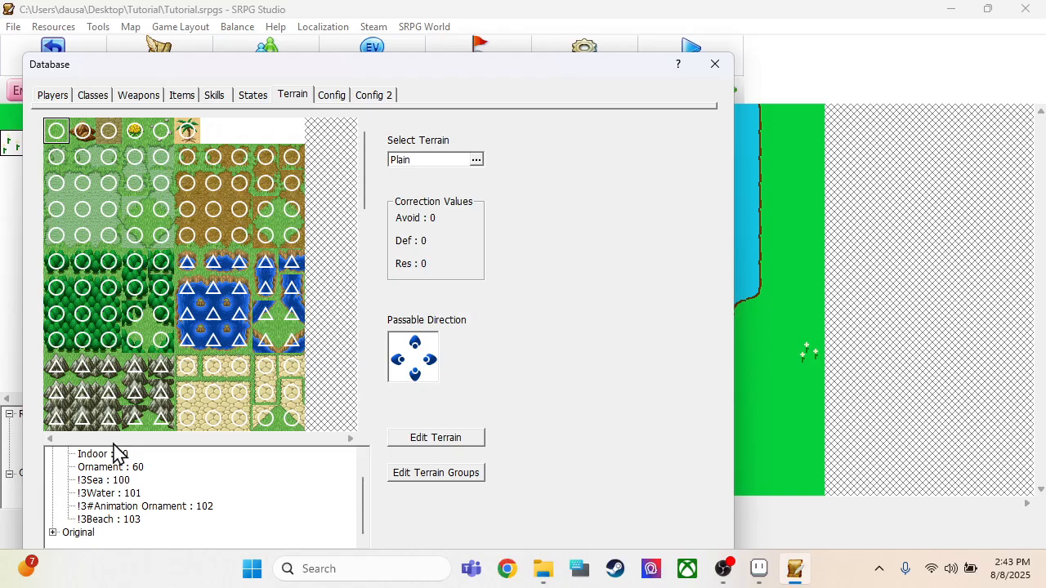
left_click_drag(500, 75, 596, 31)
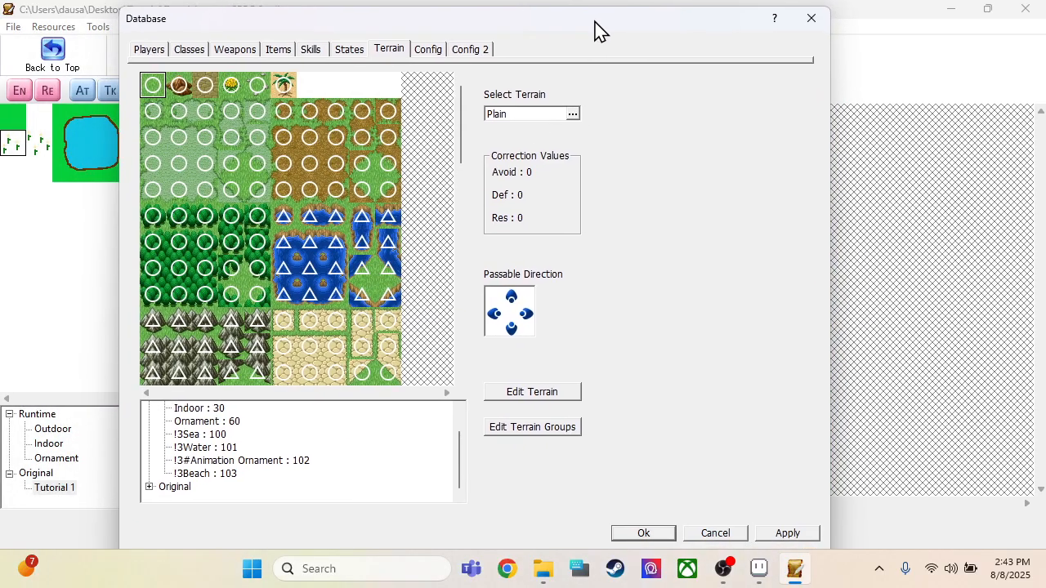
left_click(150, 487)
left_click(203, 488)
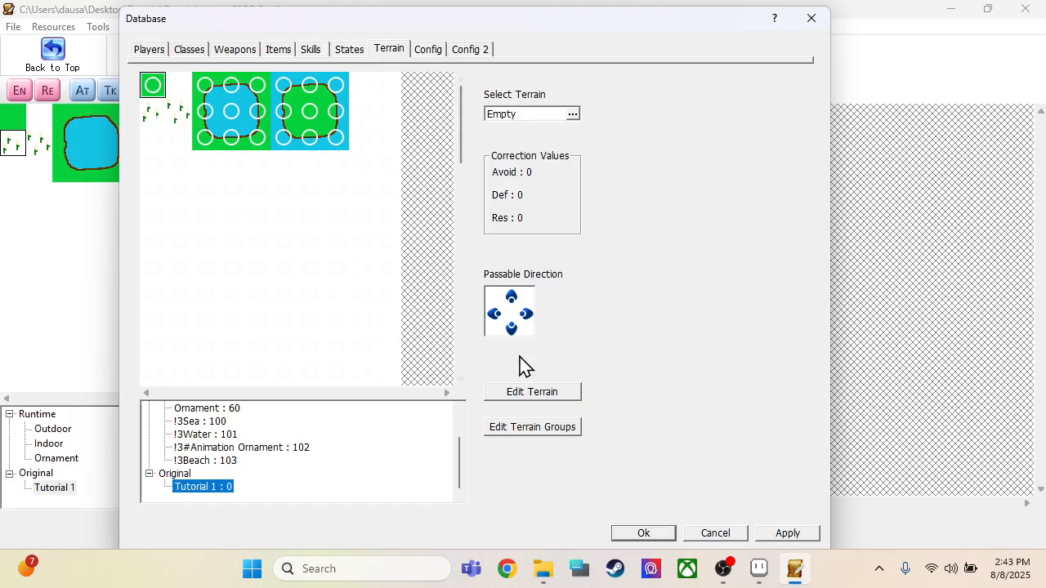
Step: Create a new original terrain named Grass that all move types can pass, and save it
left_click(524, 433)
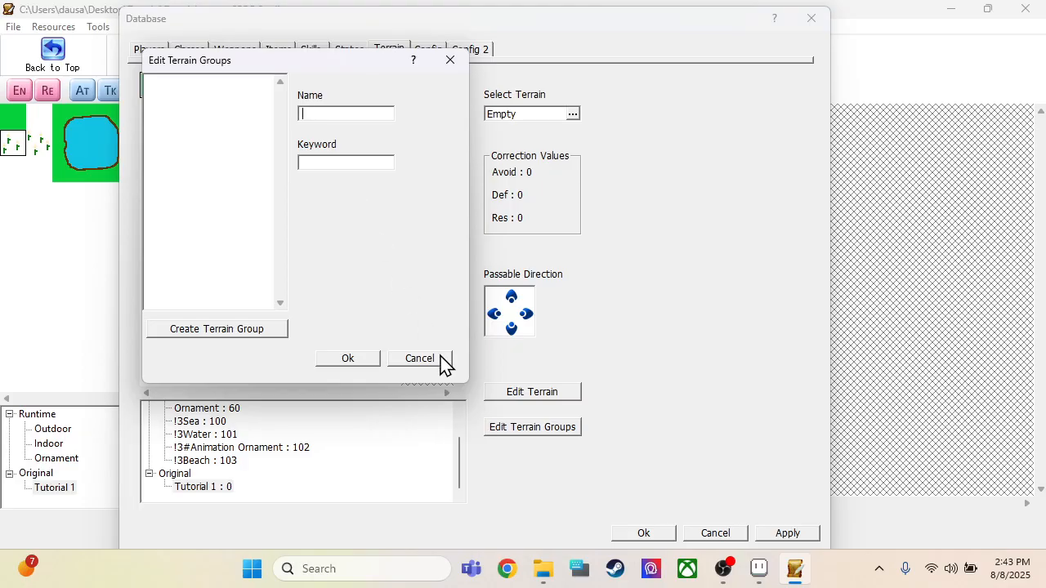
left_click(441, 360)
left_click(518, 392)
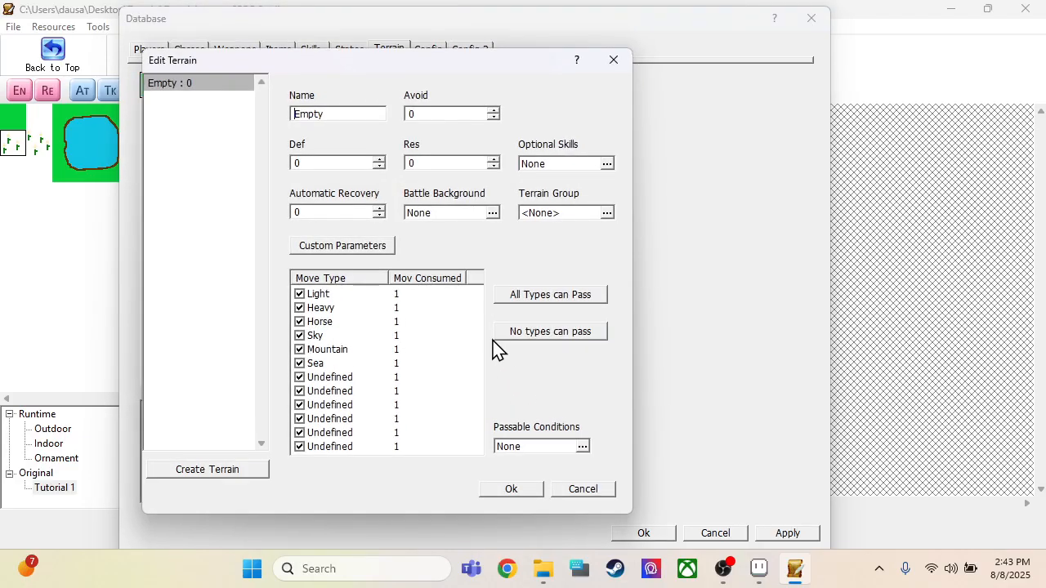
left_click(206, 92)
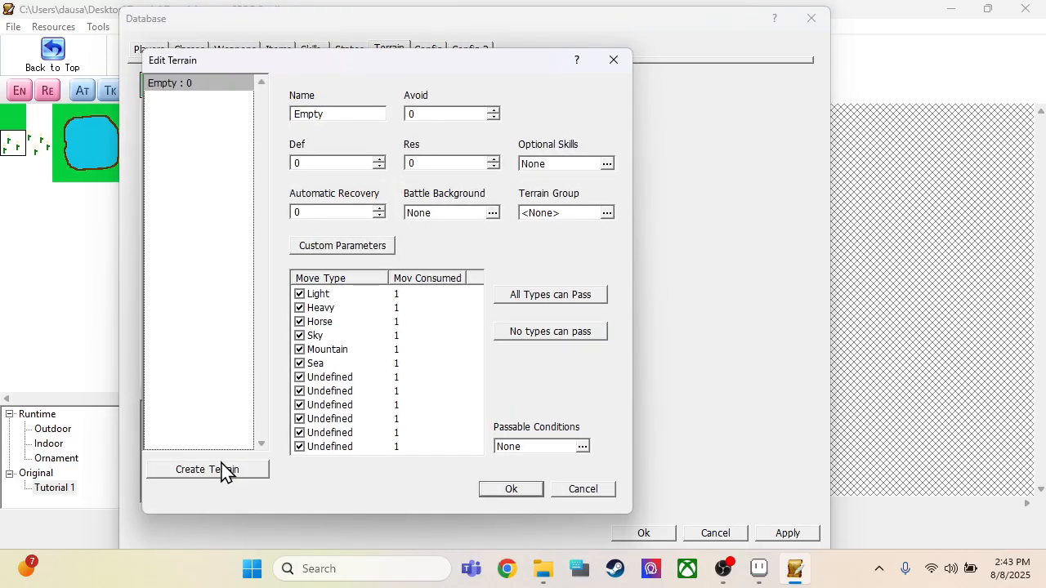
left_click(244, 472)
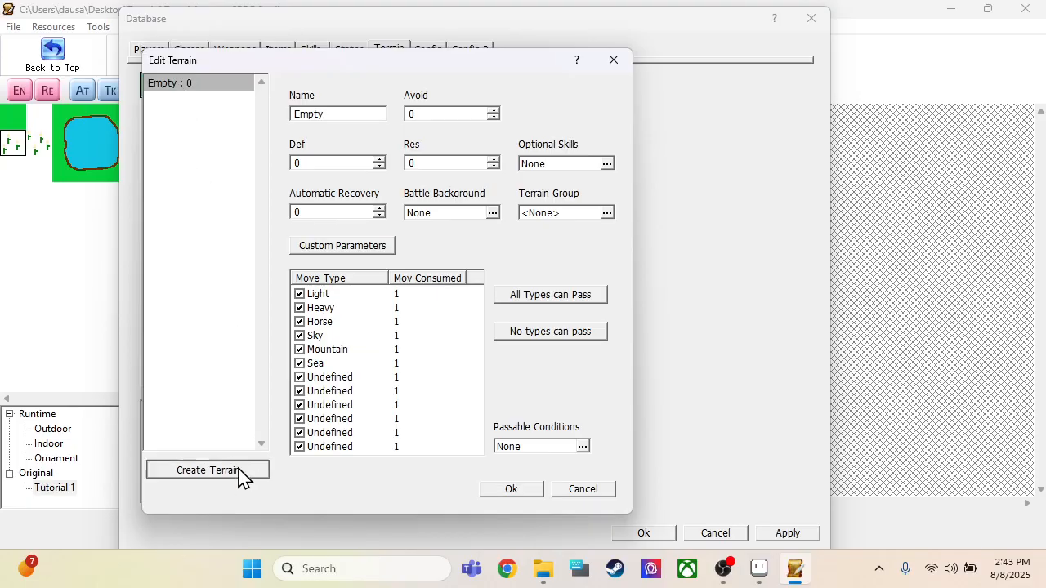
left_click(357, 114)
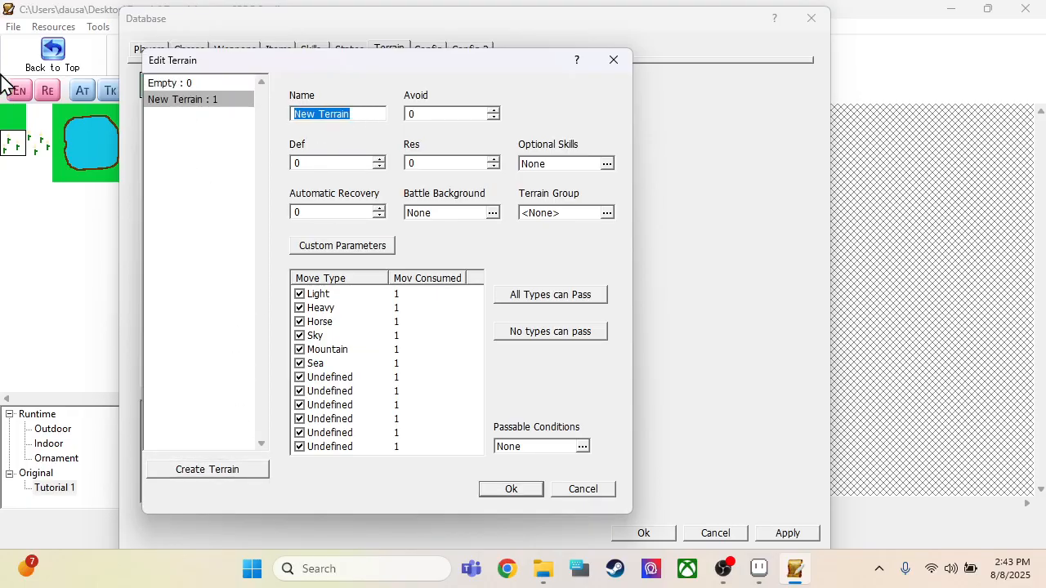
type("Grass")
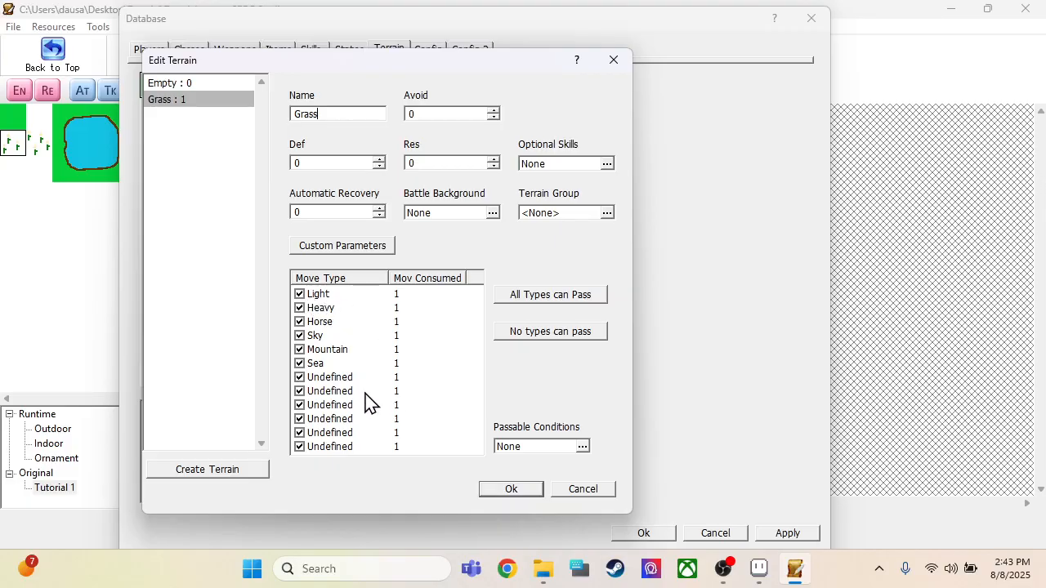
left_click(509, 491)
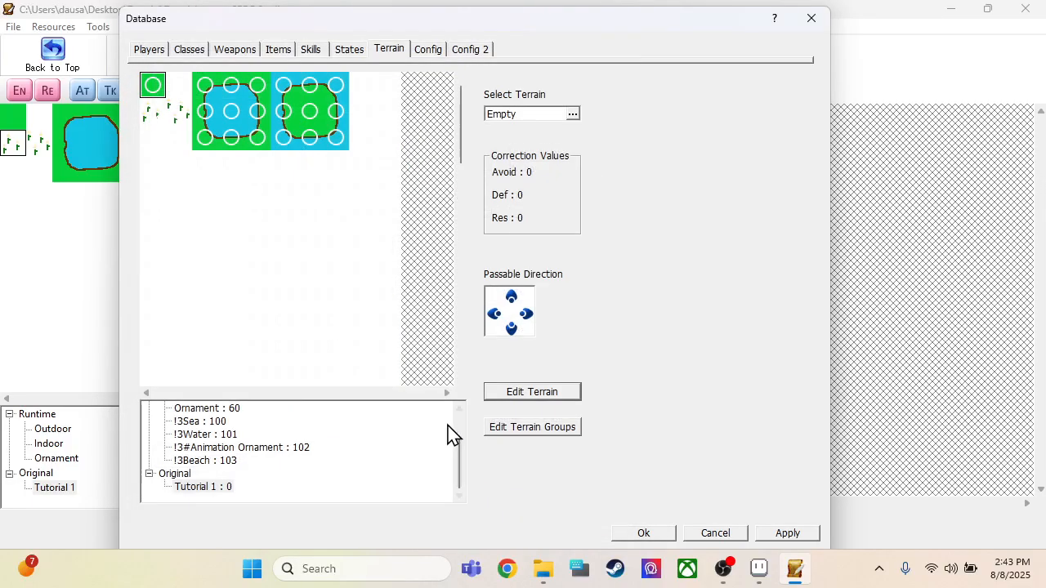
Step: Create a terrain named Water that blocks Light, Heavy, Horse and Mountain move types, and open its Sky movement cost for editing
left_click(504, 394)
left_click(201, 101)
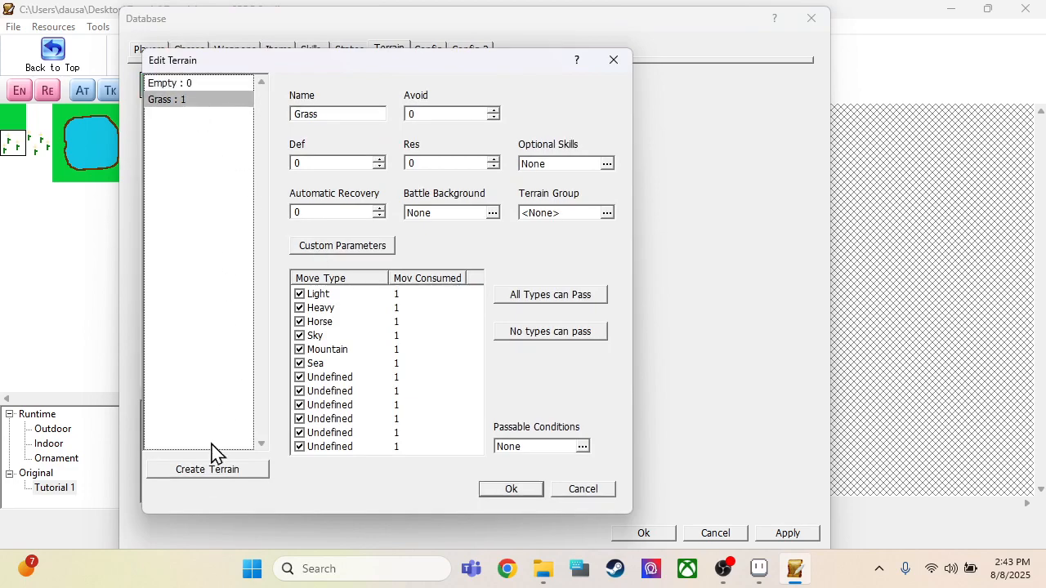
left_click(205, 470)
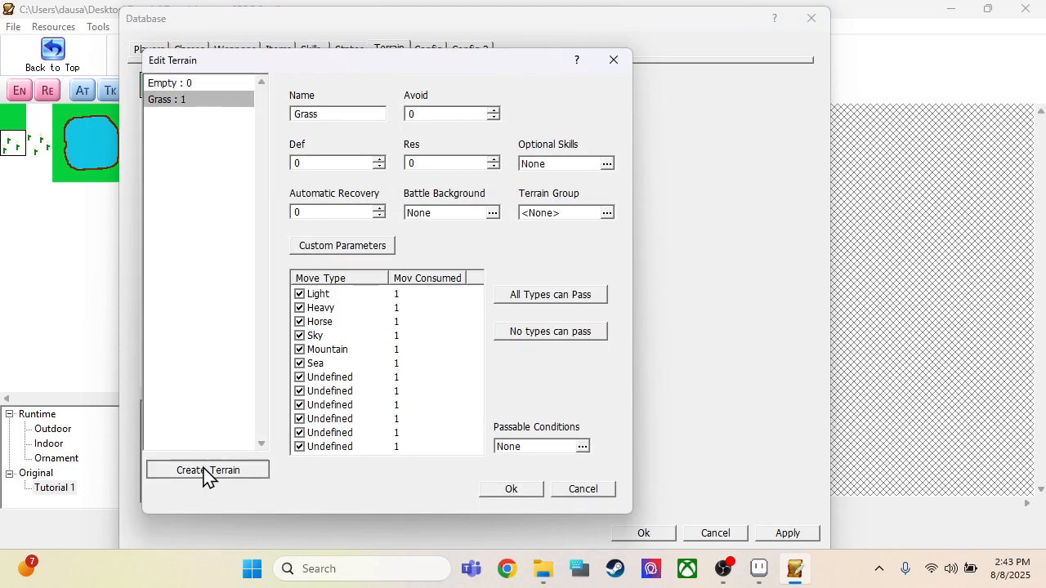
left_click(368, 115)
type("Water")
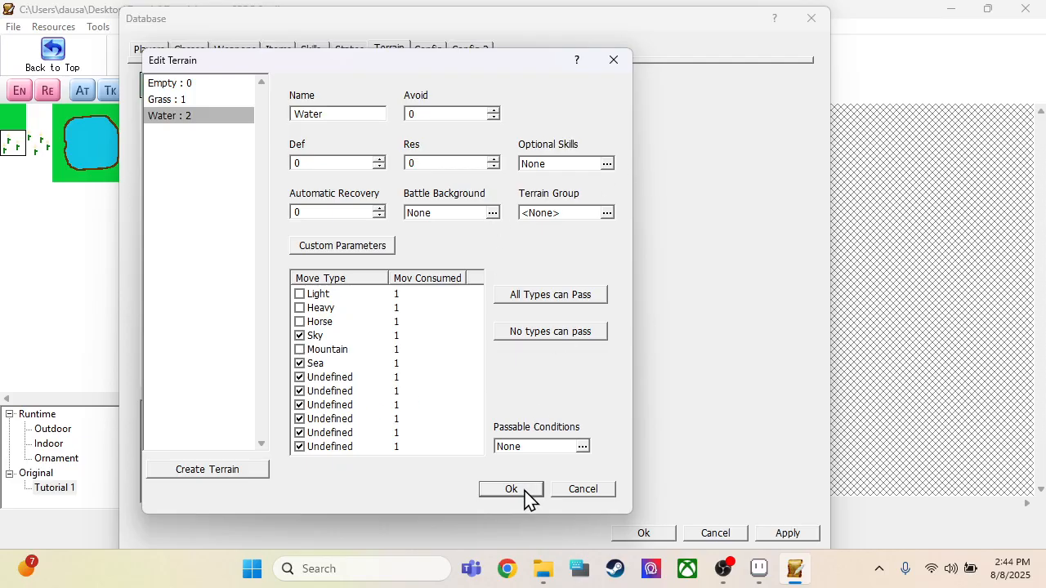
double_click(407, 336)
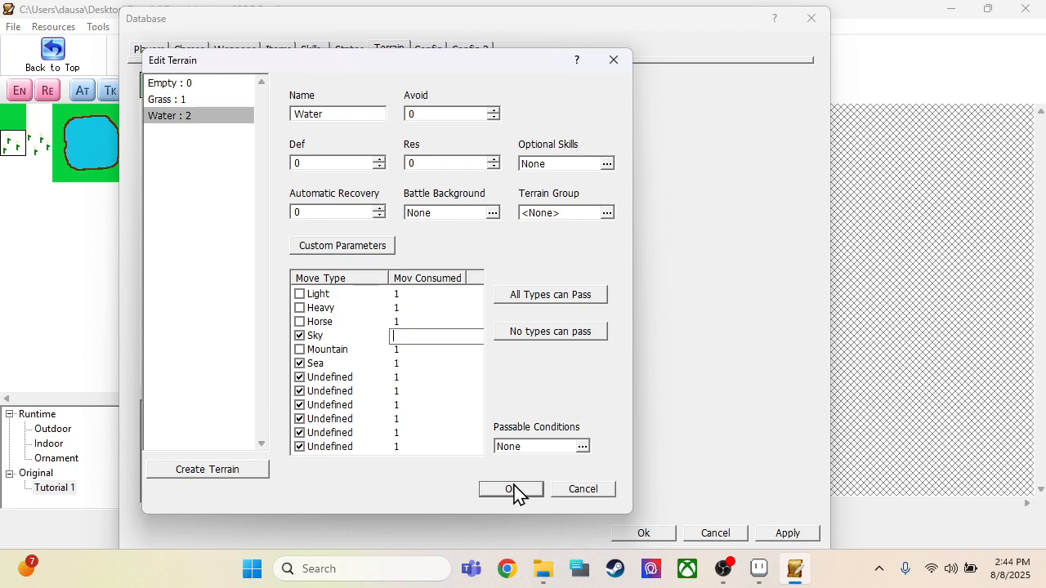
Step: Save the Water terrain and assign Grass to the plain green tile of the Tutorial 1 tileset
left_click(511, 489)
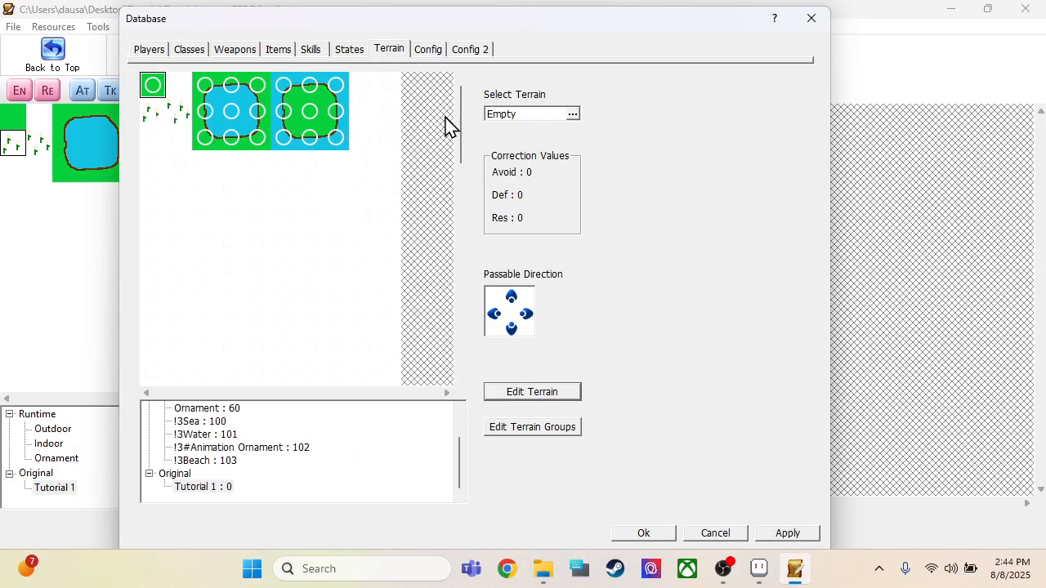
left_click(161, 91)
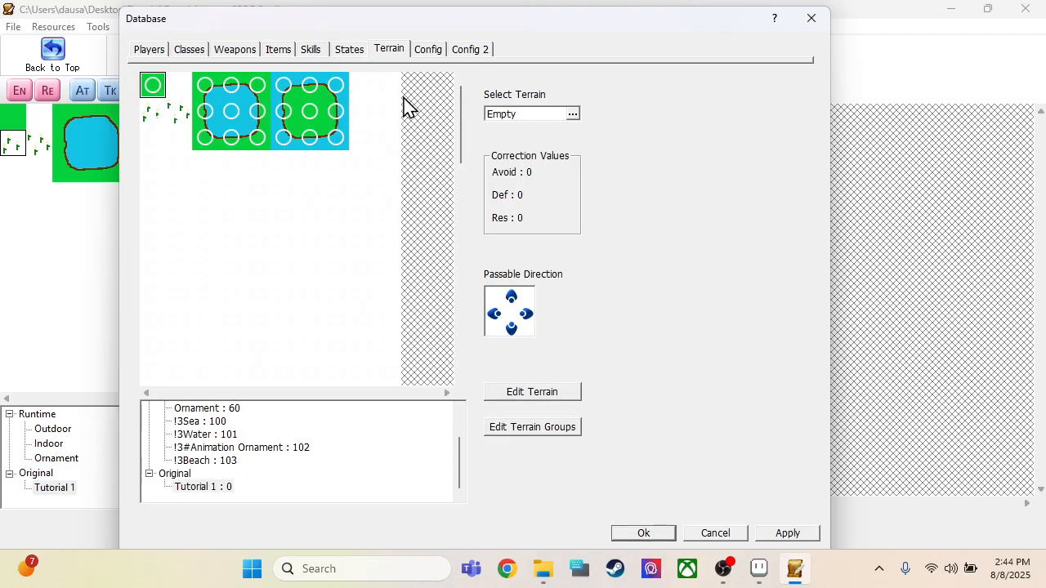
left_click(527, 118)
left_click(247, 107)
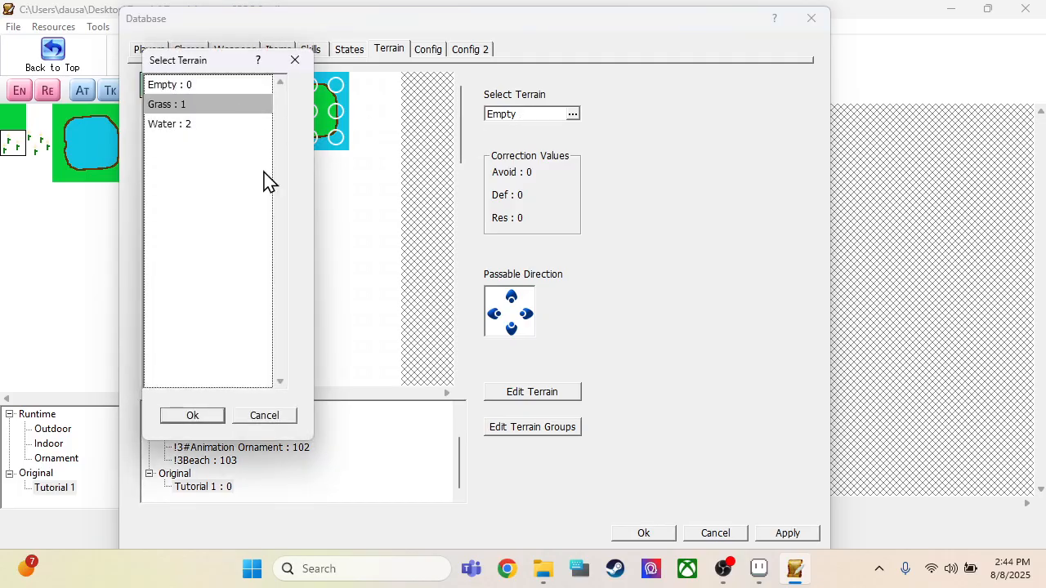
left_click(177, 419)
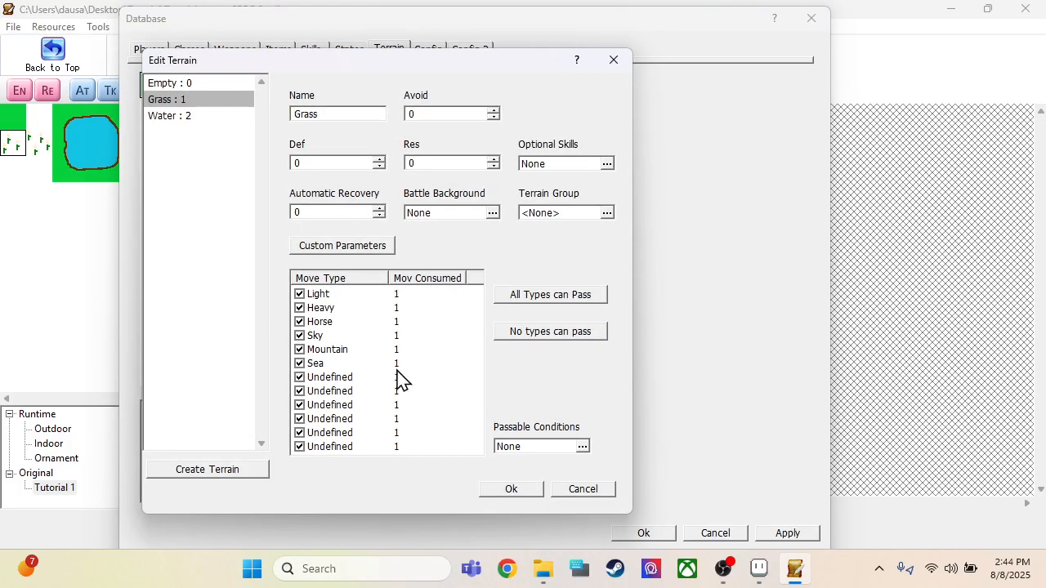
left_click(506, 493)
Step: Assign the Water terrain to all nine tiles of the pond block with the green border
left_click_drag(204, 88, 208, 147)
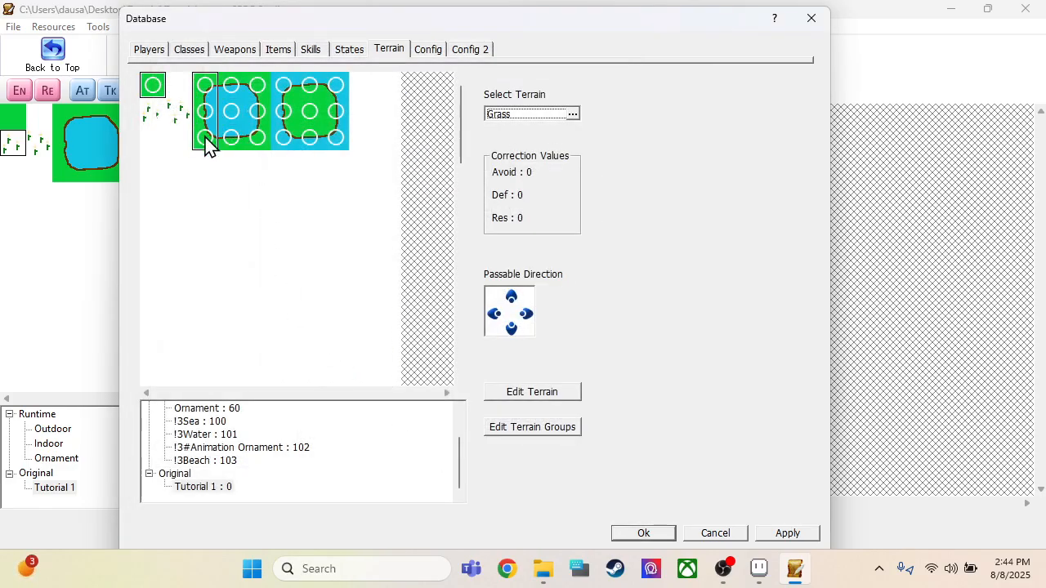
double_click(204, 143)
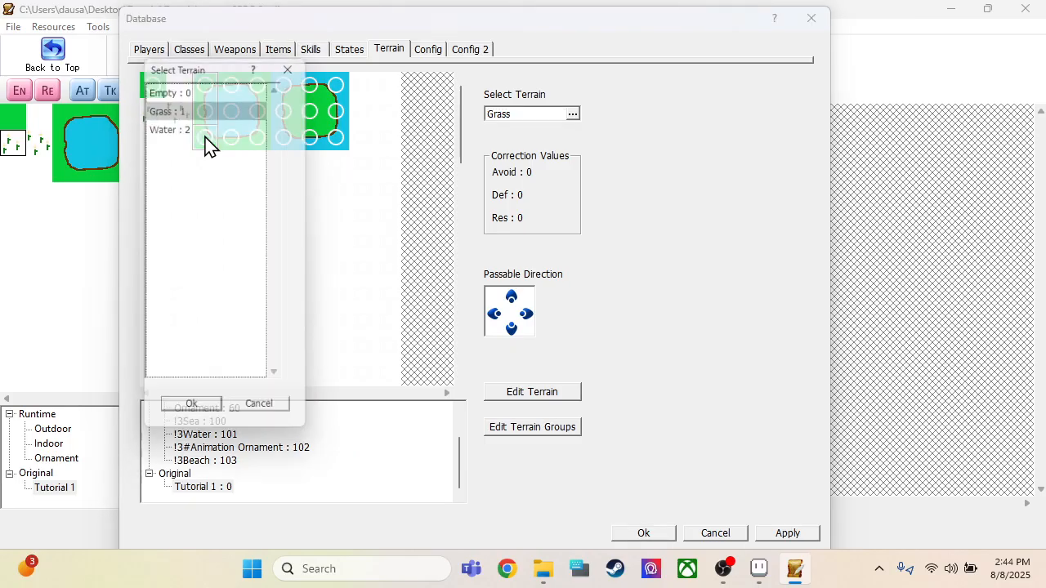
left_click(196, 129)
left_click(201, 415)
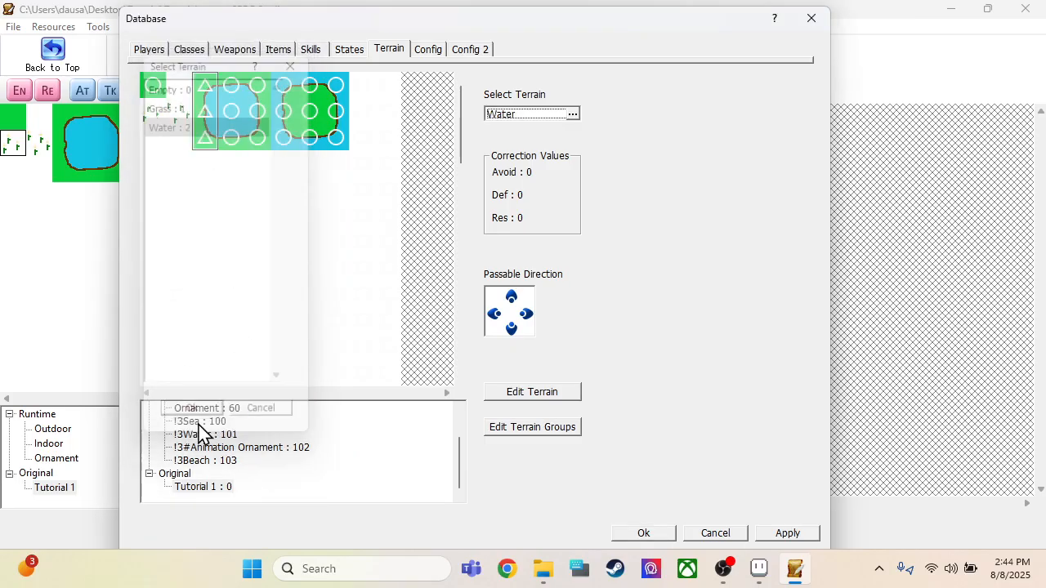
left_click_drag(219, 133, 259, 96)
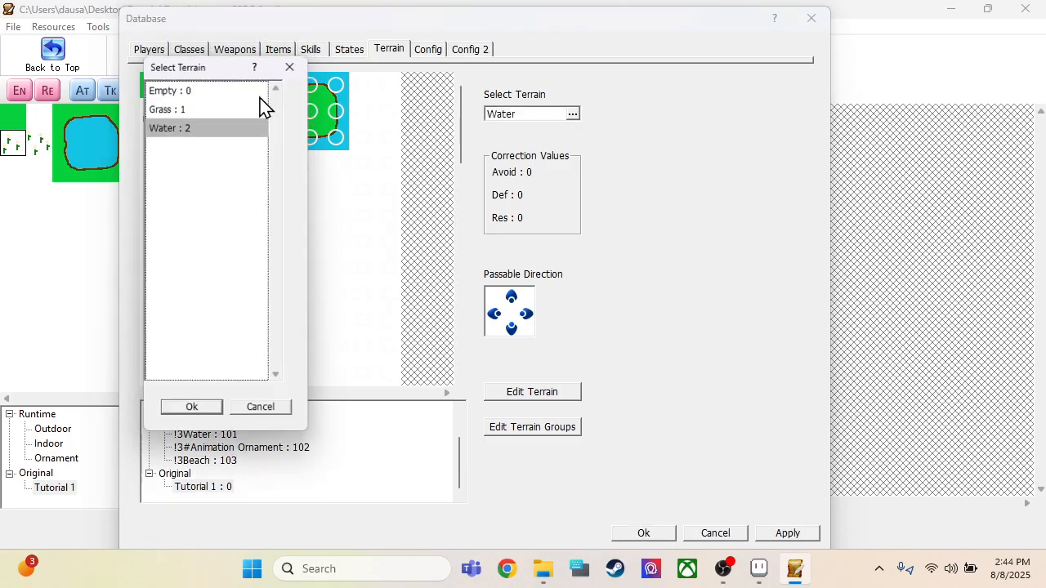
left_click(211, 416)
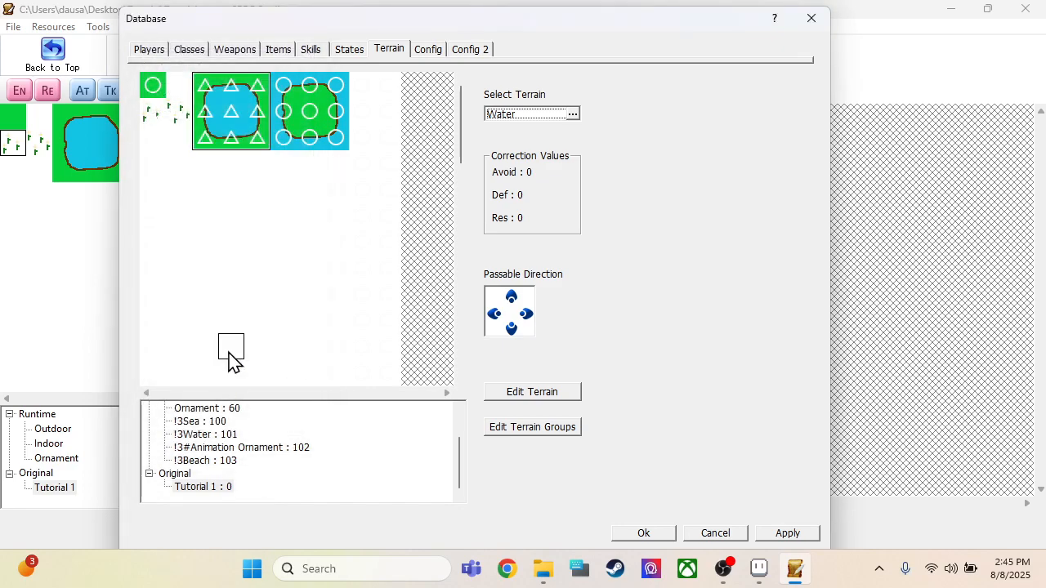
Step: Assign the Water terrain to the eight outer tiles around the grass island block
left_click(284, 139)
left_click(191, 416)
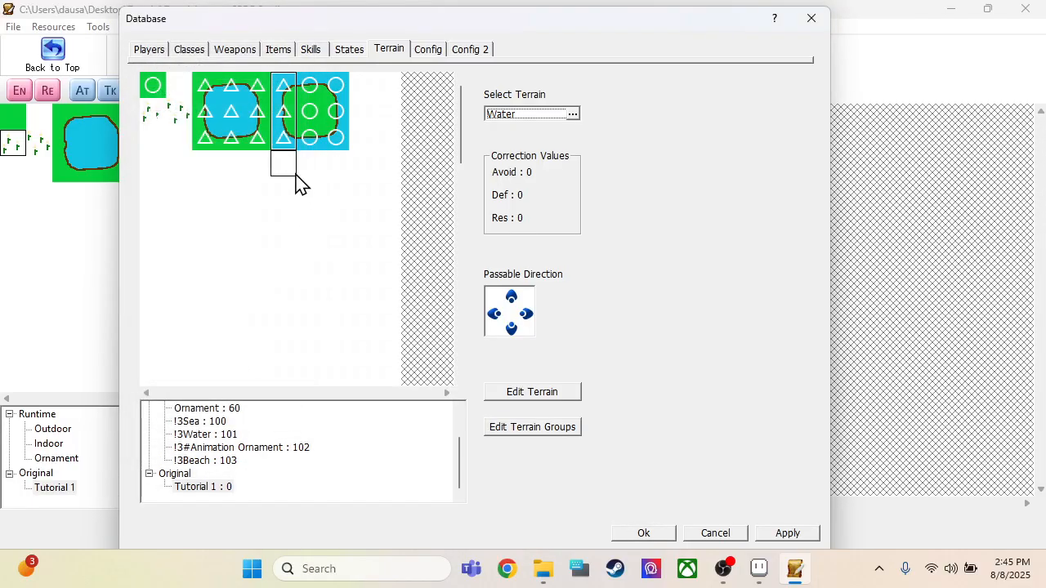
left_click(335, 141)
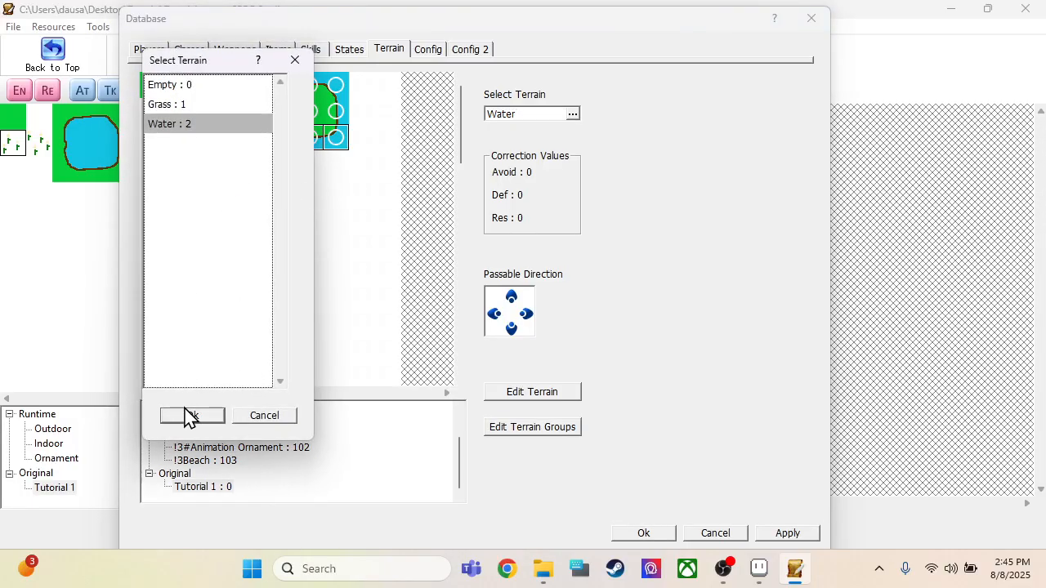
left_click(216, 416)
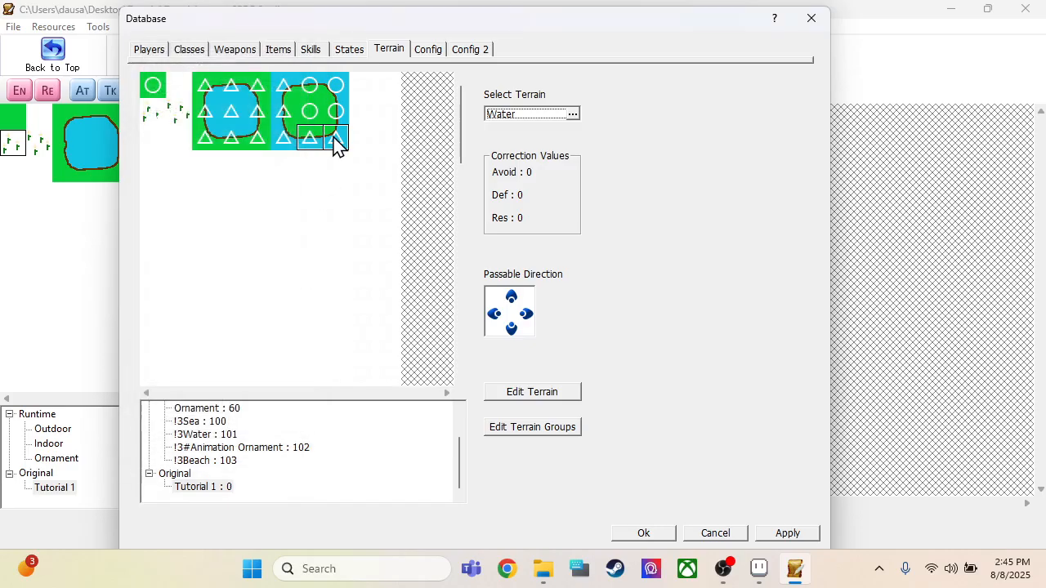
left_click_drag(335, 85, 289, 88)
left_click(193, 417)
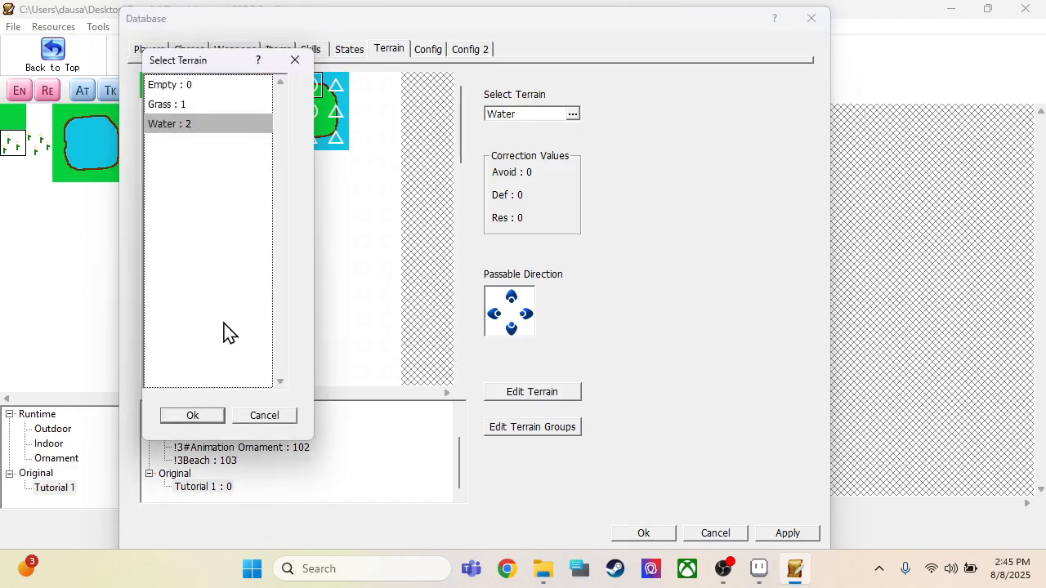
left_click(193, 416)
Step: Assign Grass to the island block's centre tile and the two flower tiles, and save the database changes
left_click(309, 111)
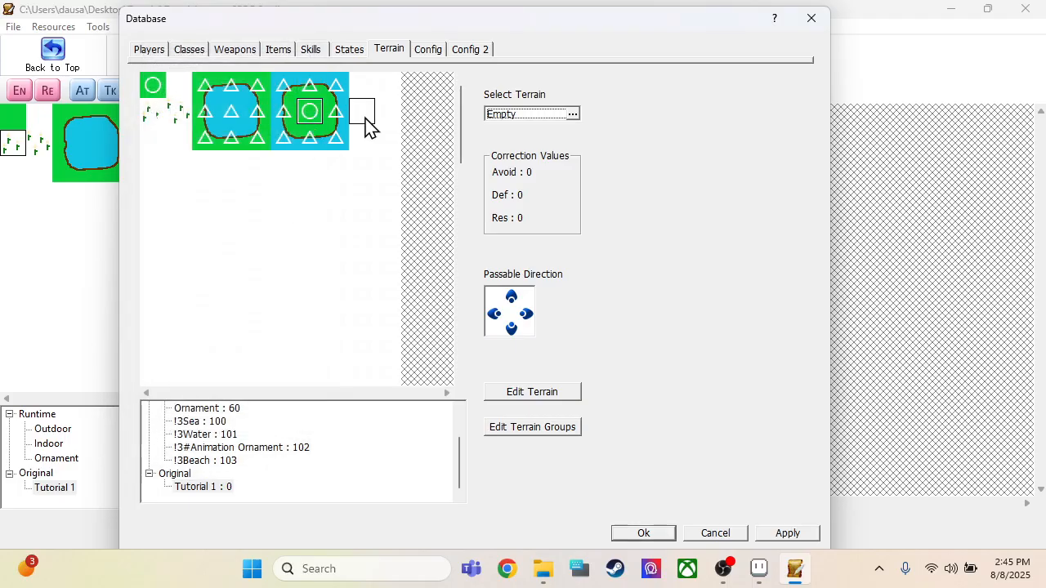
left_click(499, 115)
left_click(206, 104)
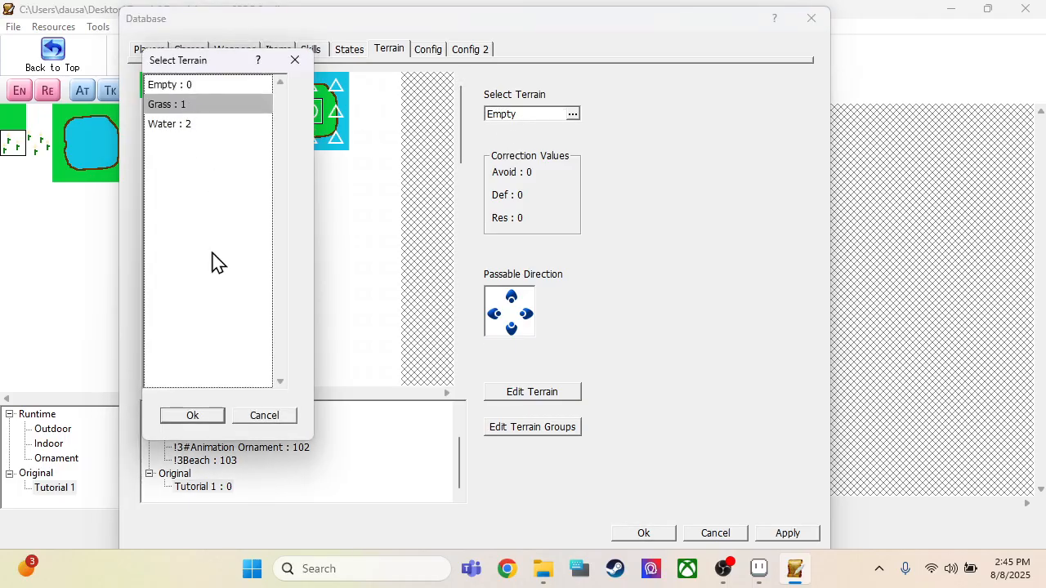
left_click(193, 416)
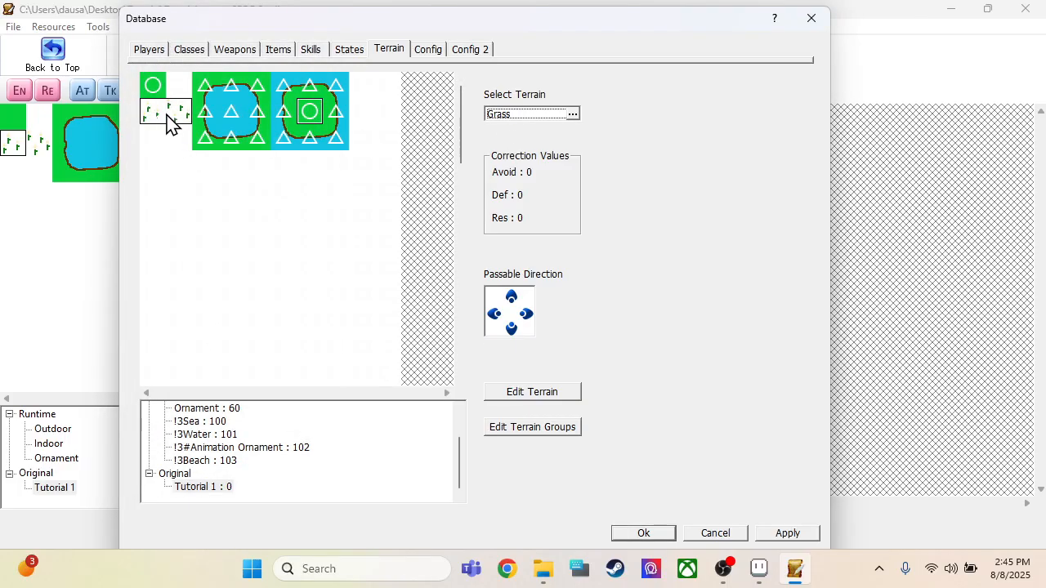
double_click(169, 123)
left_click(208, 419)
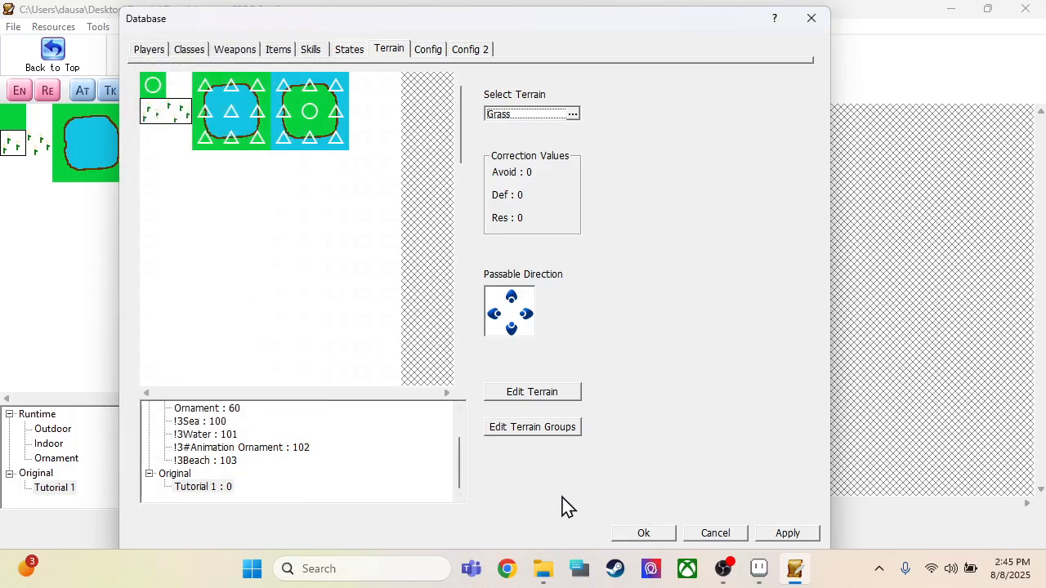
left_click(633, 535)
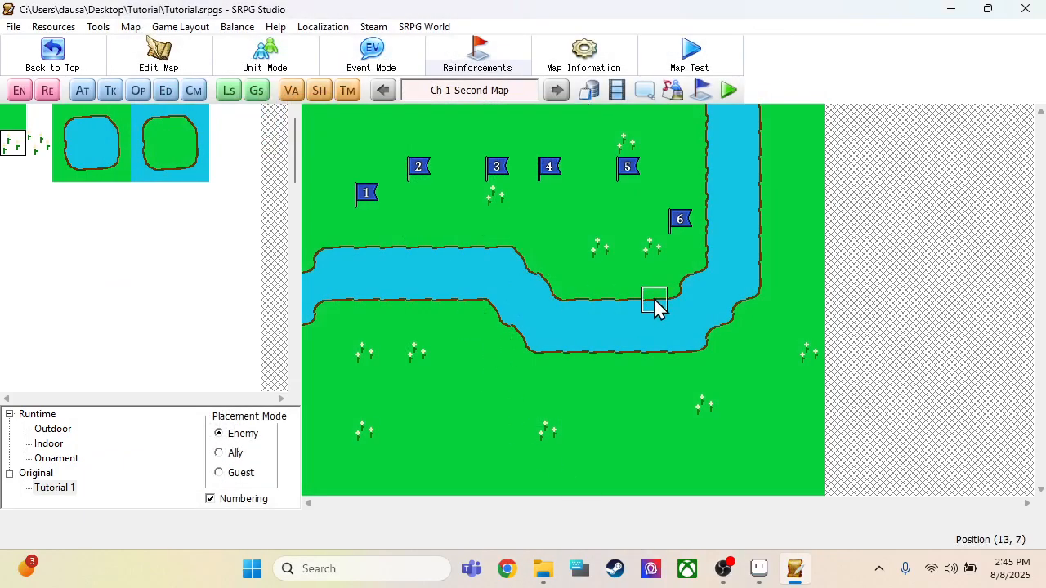
Step: Run a map test of Second Map and start the chapter
left_click(693, 54)
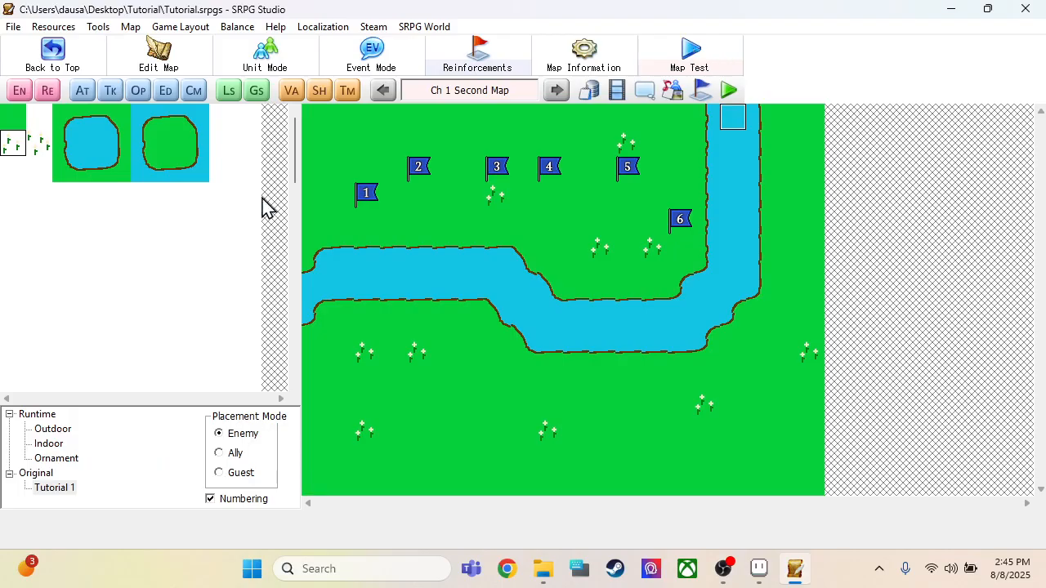
left_click(261, 197)
left_click(159, 138)
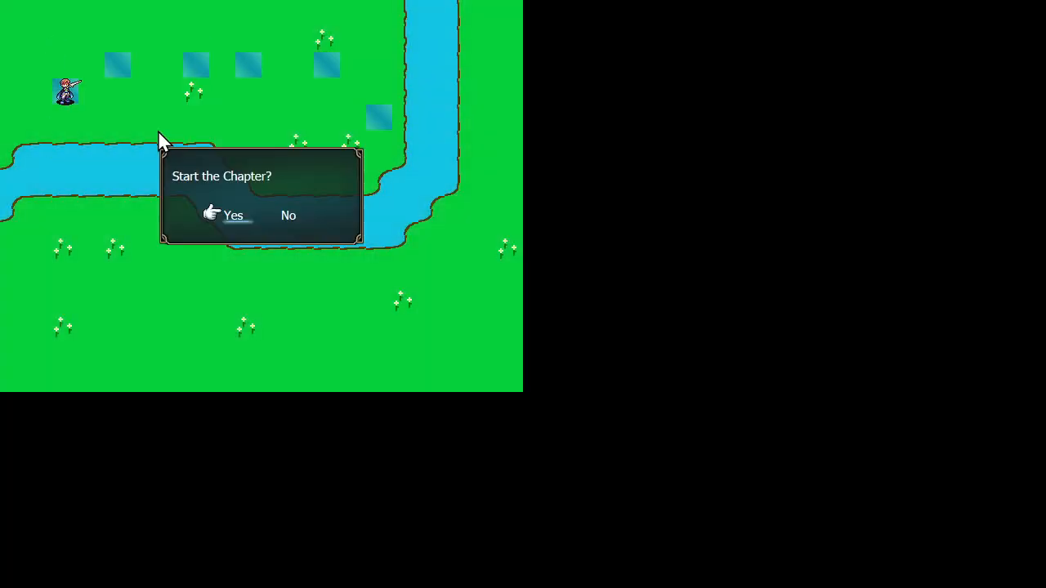
left_click(211, 217)
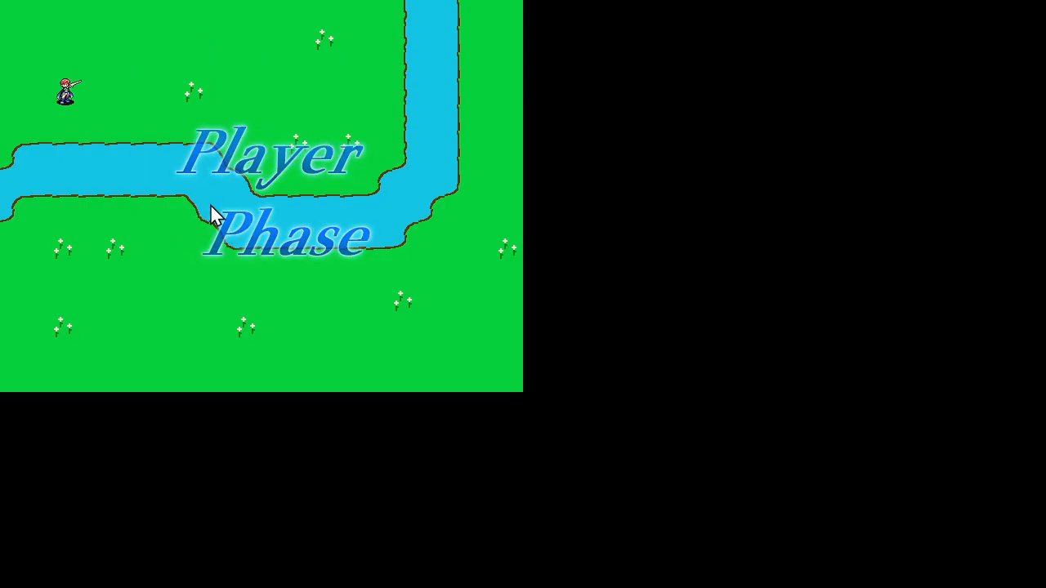
Step: Test the river boundary by moving the Swordsman to the grass just above the river and ending its turn with Wait
left_click(65, 96)
left_click(141, 125)
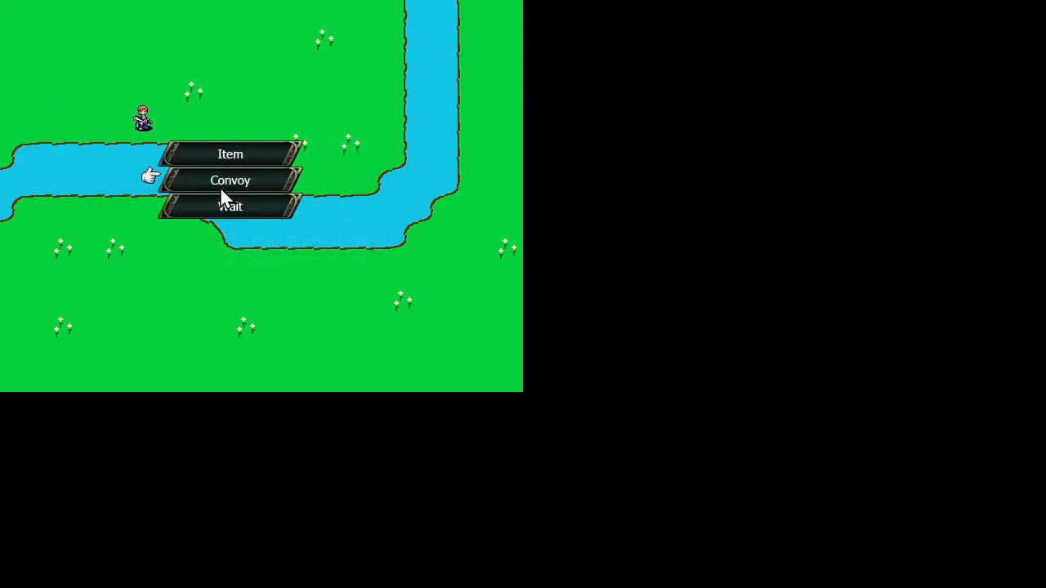
right_click(178, 105)
left_click(69, 94)
left_click(196, 118)
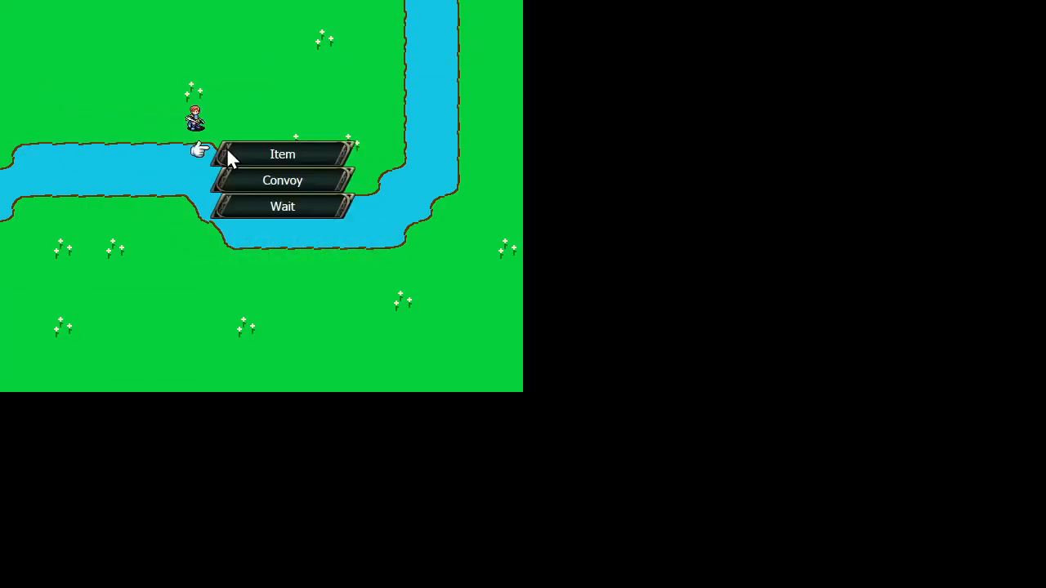
left_click(284, 210)
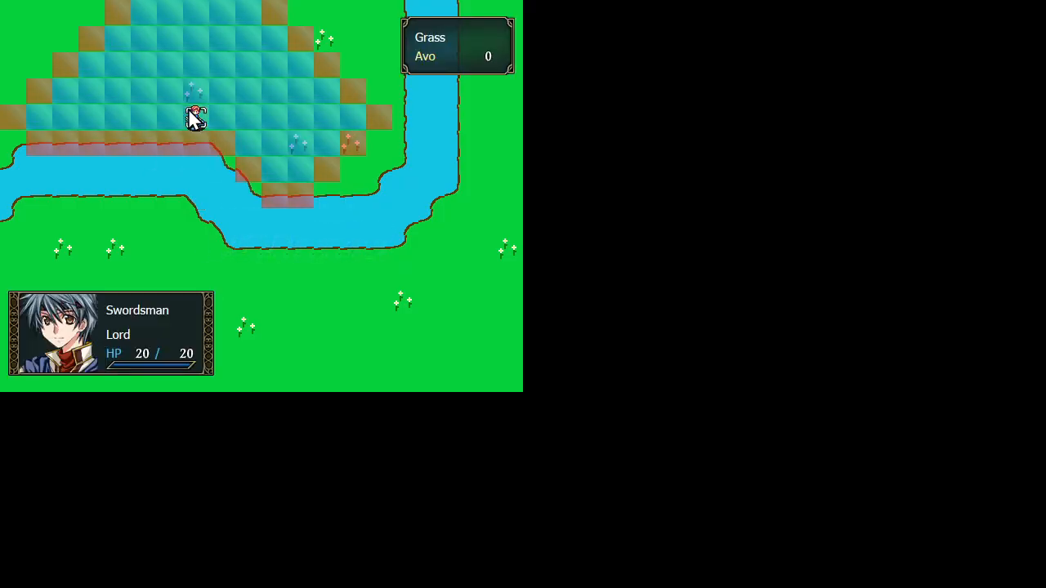
Step: Move the Swordsman into the river bend and over to its vertical stretch in two turns, ending each with Wait
left_click(190, 116)
left_click(301, 172)
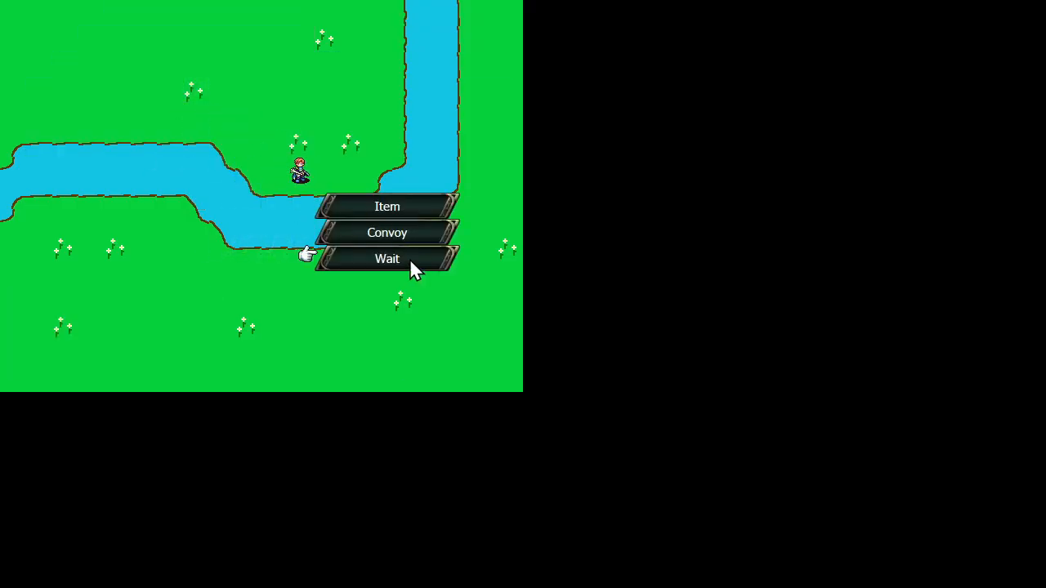
left_click(408, 263)
left_click(304, 173)
left_click(388, 144)
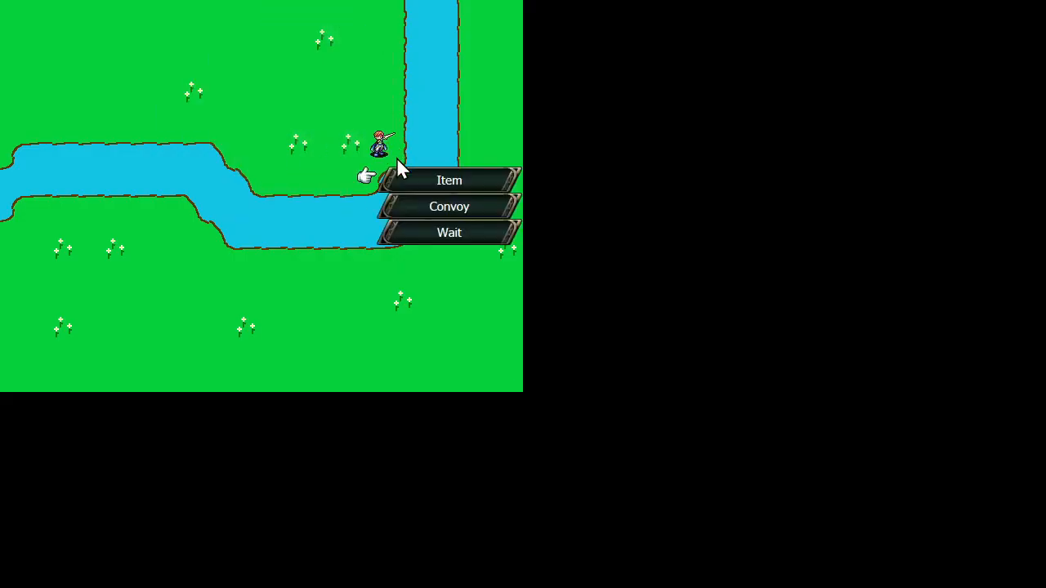
left_click(431, 232)
Step: Move the Swordsman up beside the vertical river to the map's upper edge and end its turn with Wait
left_click(386, 157)
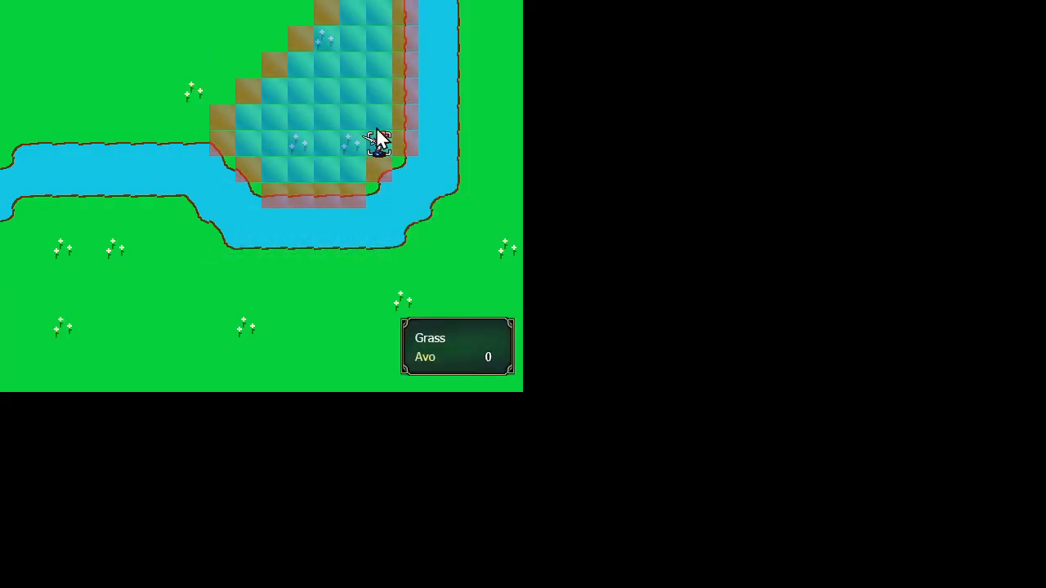
left_click(392, 28)
left_click(426, 101)
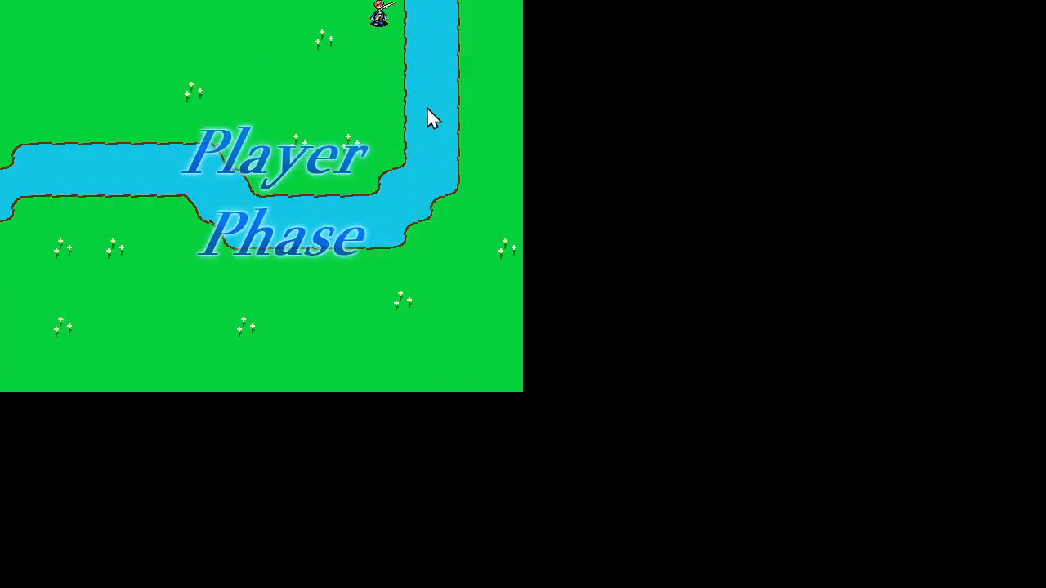
Step: End the player turn from the map command menu and return from the test game to the SRPG Studio map editor
left_click(303, 92)
right_click(303, 94)
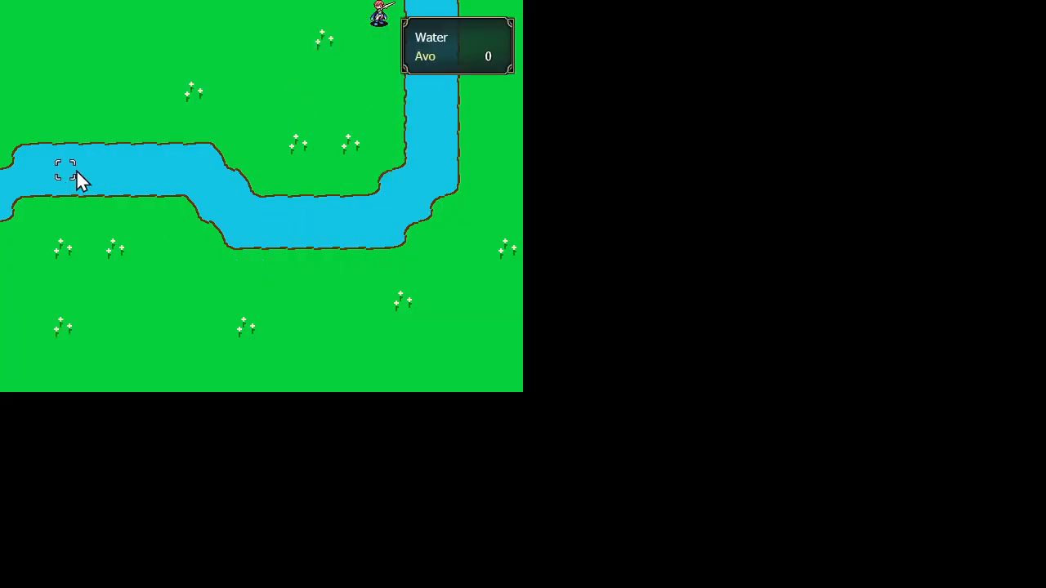
left_click(94, 211)
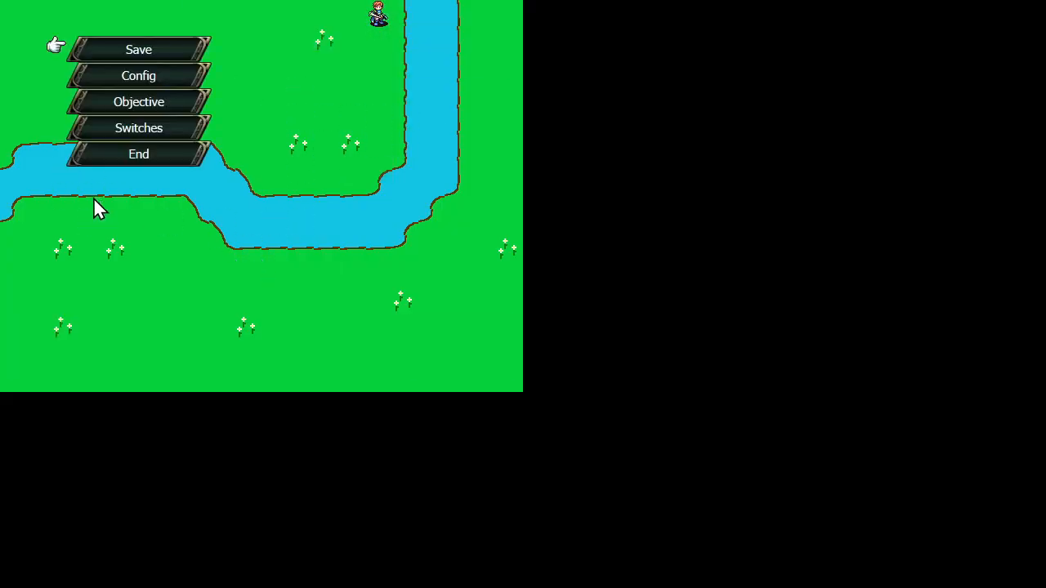
left_click(118, 155)
key("alt+Tab")
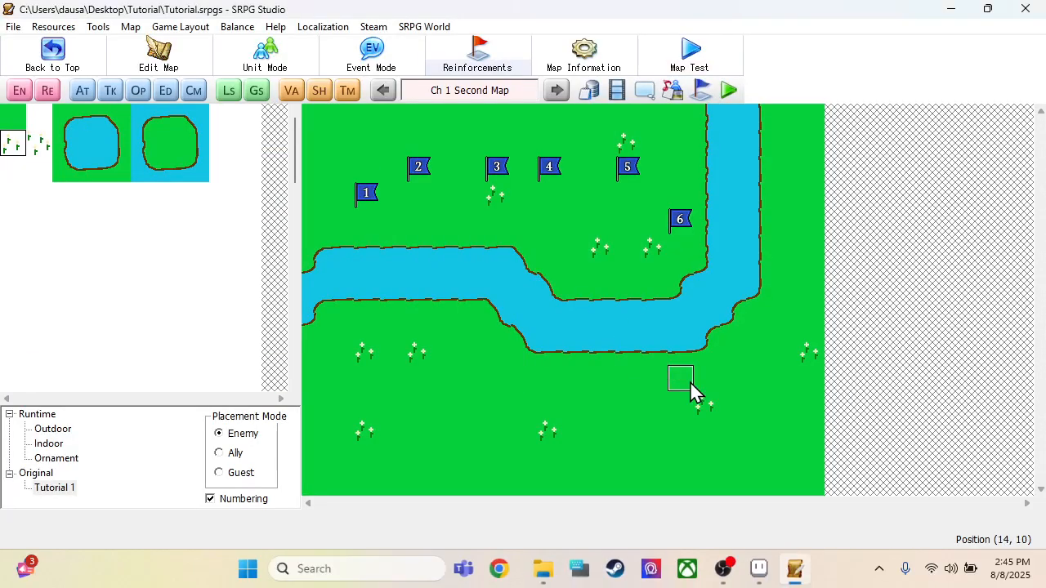
Step: Switch to Aseprite, save the Tutorial 1.png tileset, and return to SRPG Studio
left_click(759, 567)
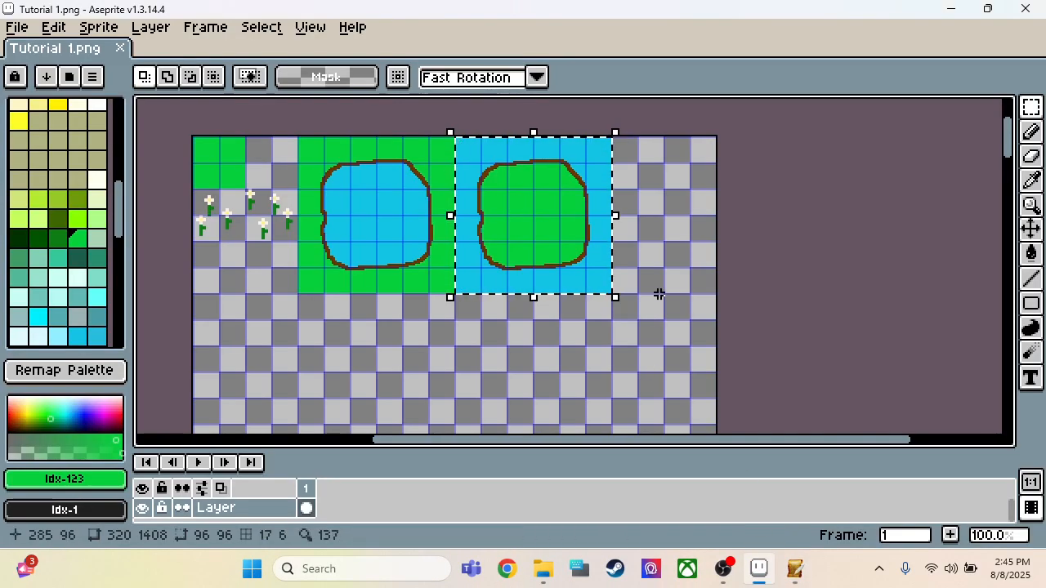
key("ctrl+s")
key("alt+Tab")
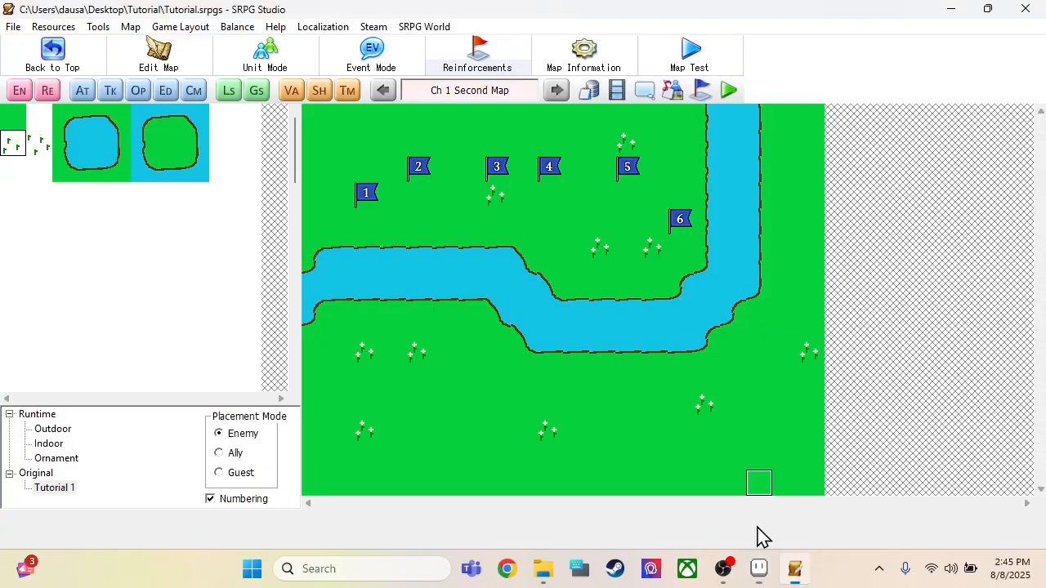
Step: Save the Tutorial project and switch back to the Tutorial 1.png tileset in Aseprite
left_click(13, 26)
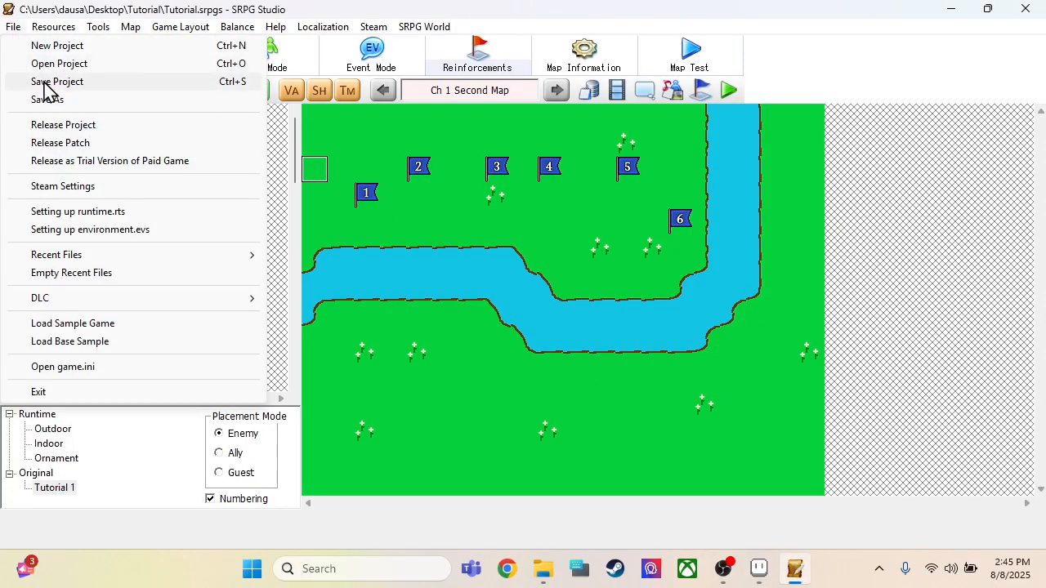
left_click(45, 81)
key("alt+Tab")
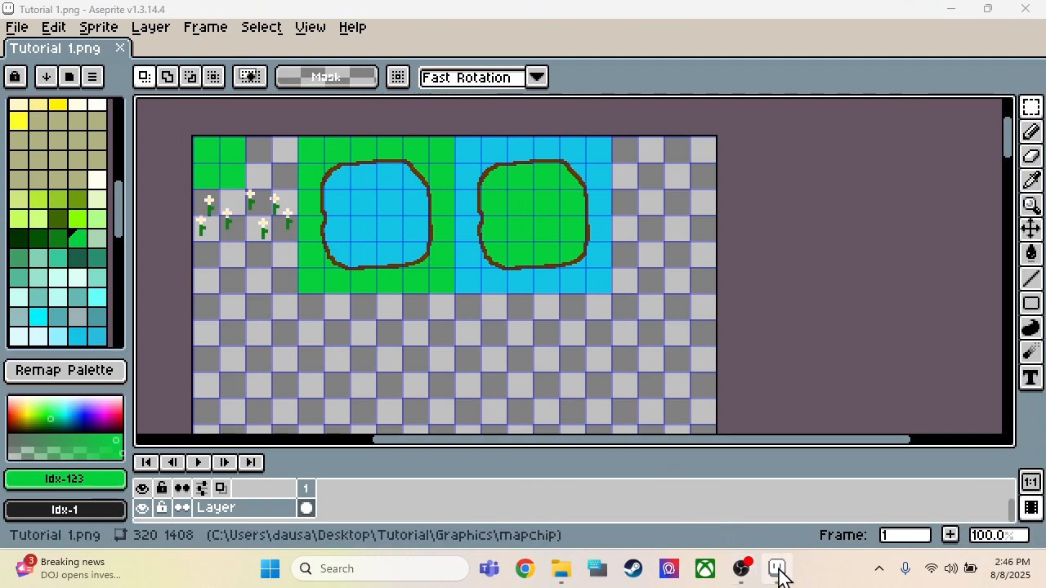
mouse_move(778, 574)
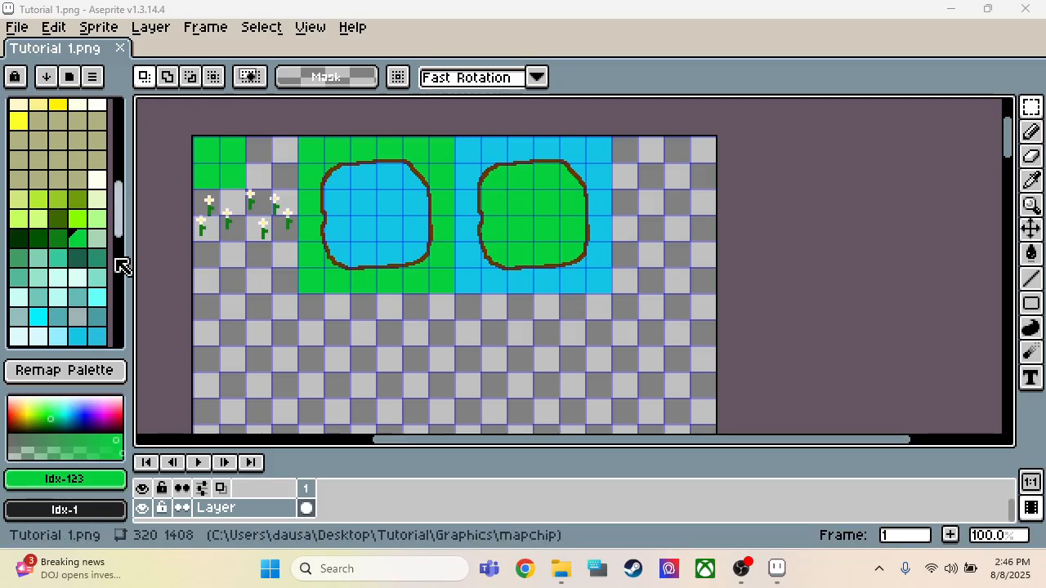
Step: Draw a 2 px wide, 32 px tall strip in dark grey Idx-3 along the sheet's left edge, directly below the sixth tile row
scroll(87, 226, "up", 5)
scroll(89, 219, "up", 1)
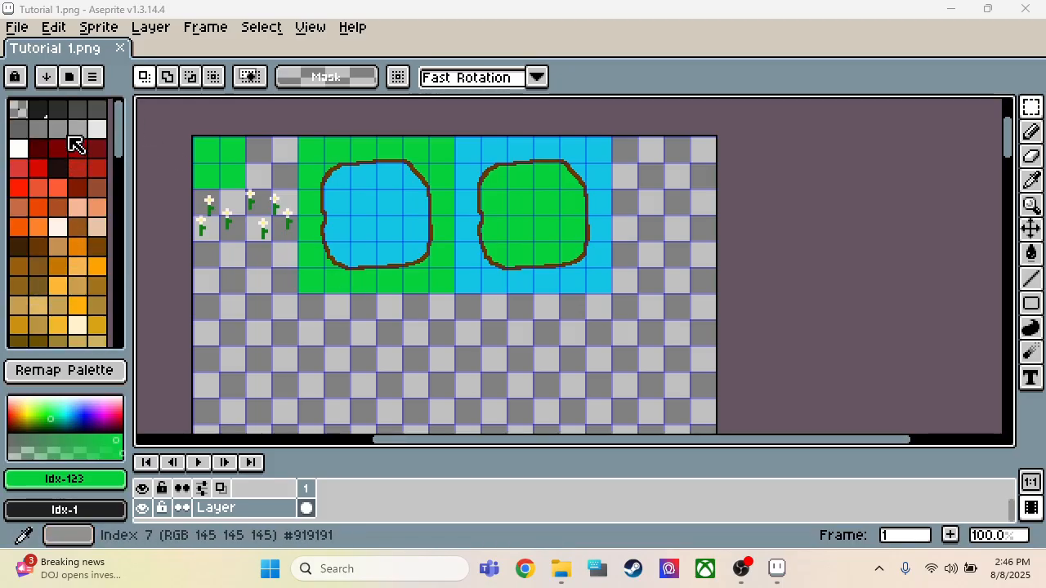
left_click(78, 109)
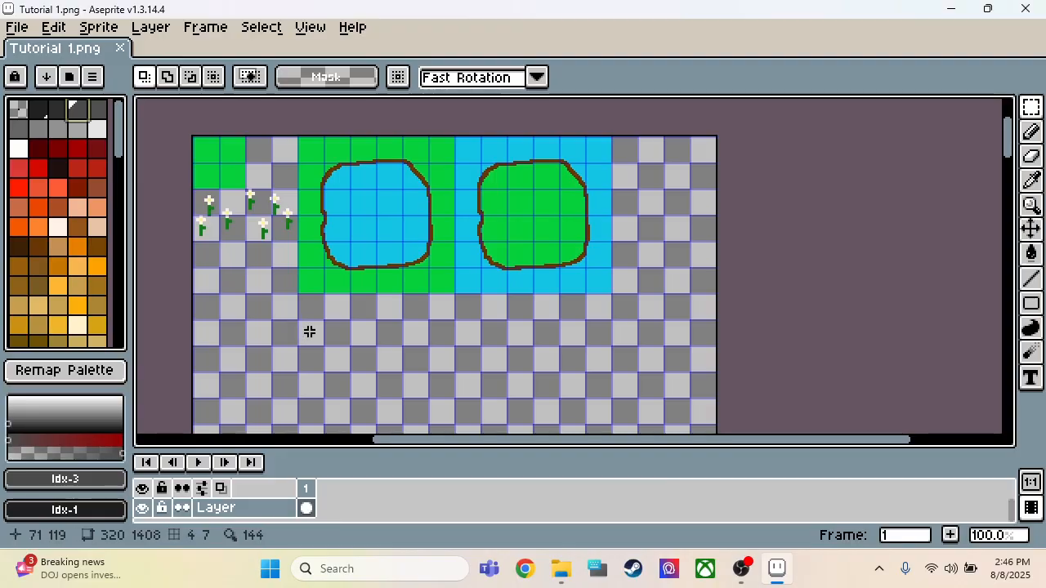
scroll(305, 329, "up", 3)
scroll(322, 324, "down", 2)
scroll(397, 338, "down", 1)
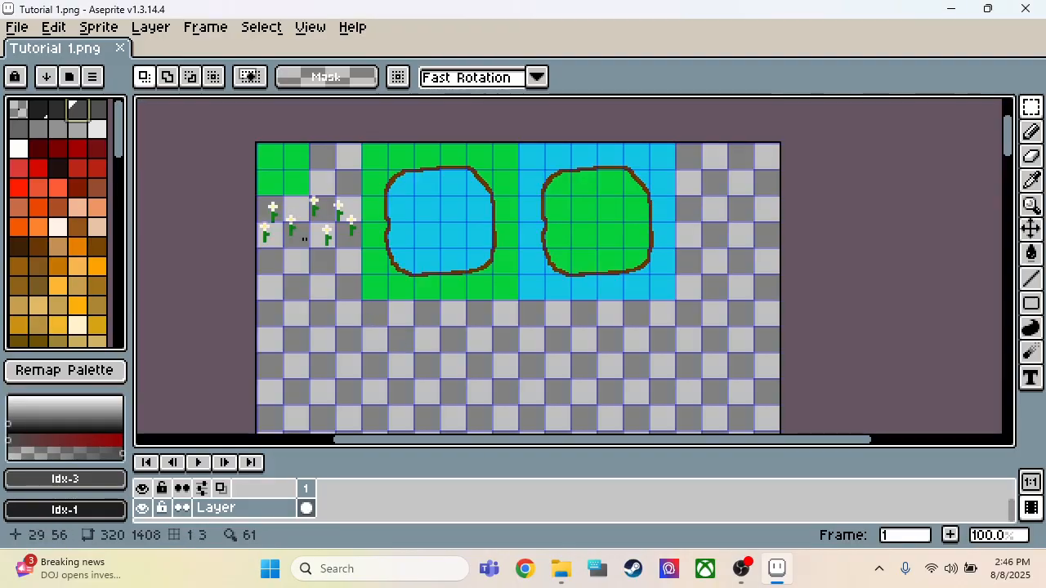
scroll(384, 335, "up", 2)
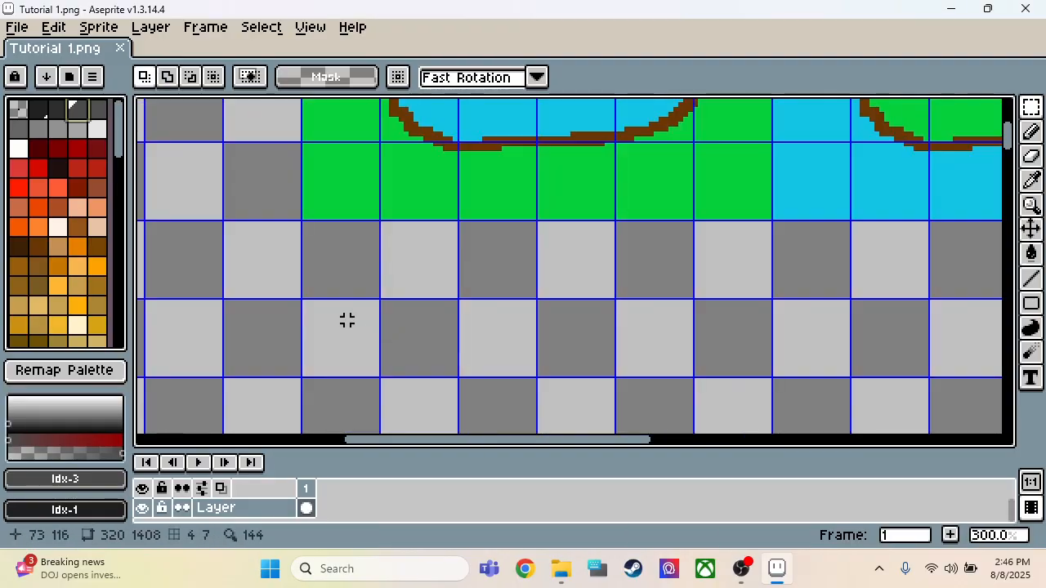
scroll(343, 254, "down", 2)
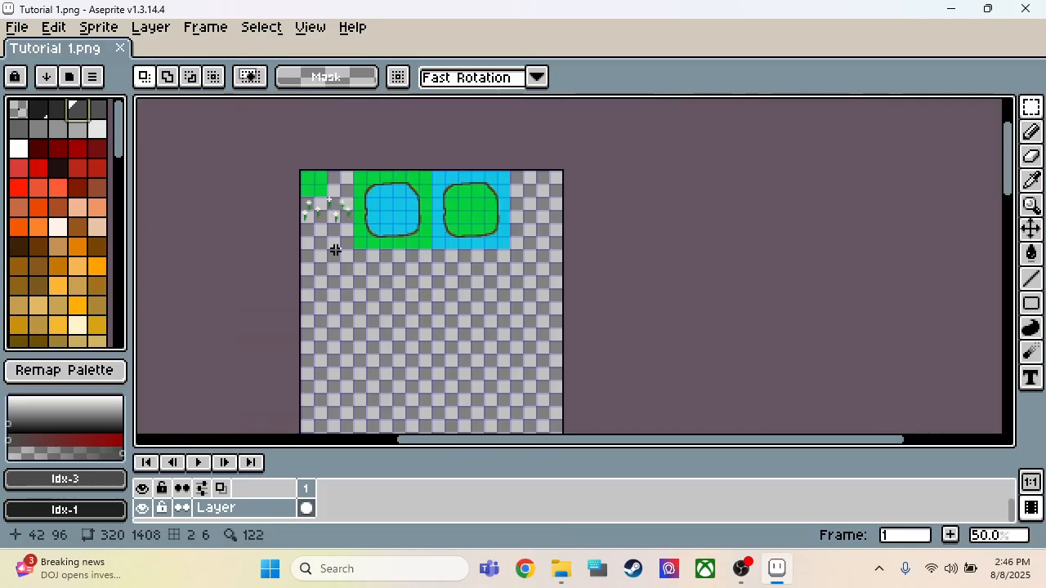
scroll(310, 245, "up", 2)
scroll(300, 270, "down", 1)
scroll(266, 309, "up", 1)
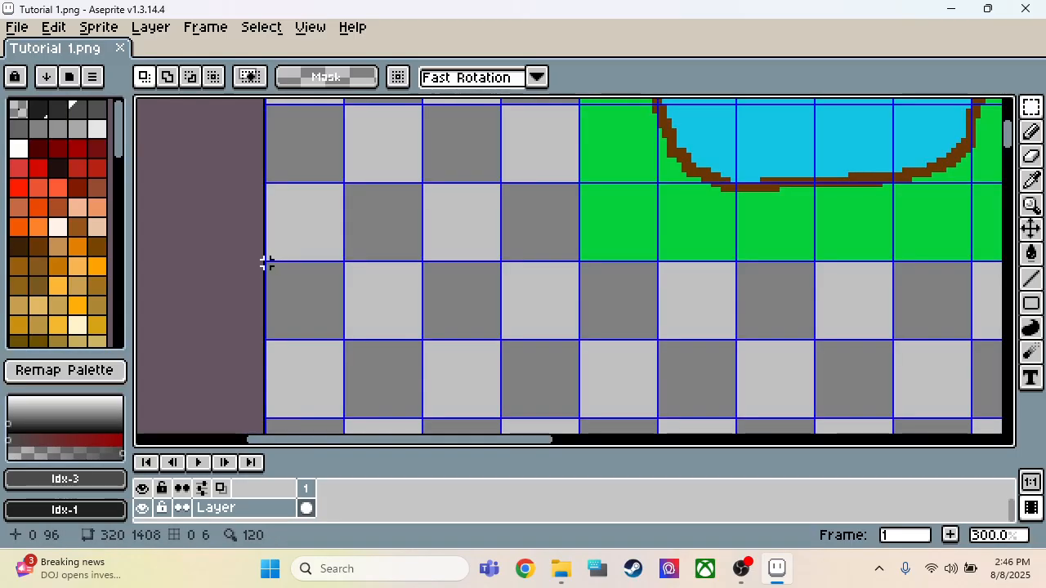
left_click_drag(267, 262, 270, 417)
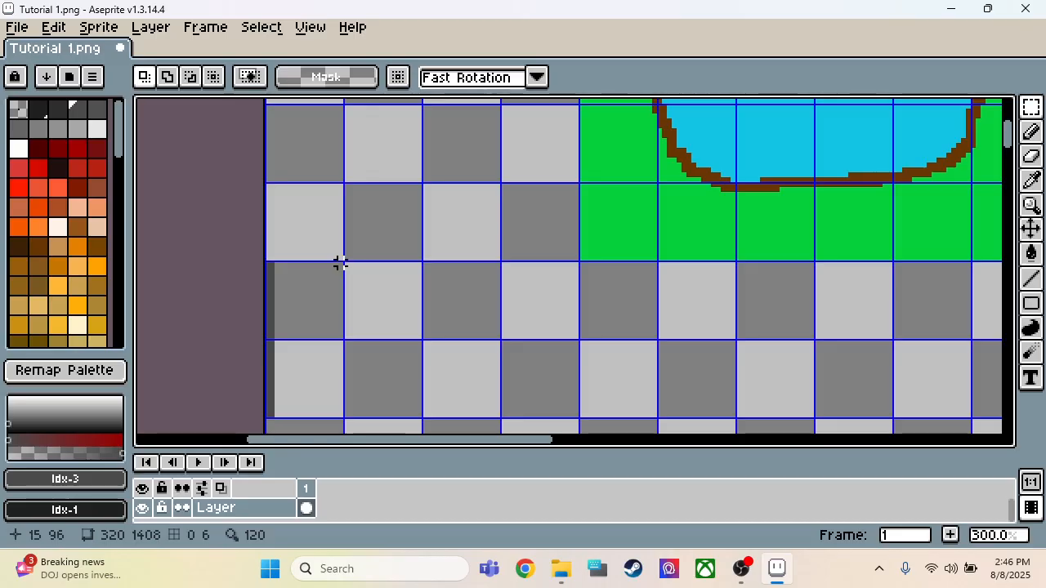
Step: Draw a matching dark grey strip along the right edge of the same two stacked tiles and trim its lower end to the grid
left_click_drag(341, 263, 336, 421)
scroll(362, 373, "up", 2)
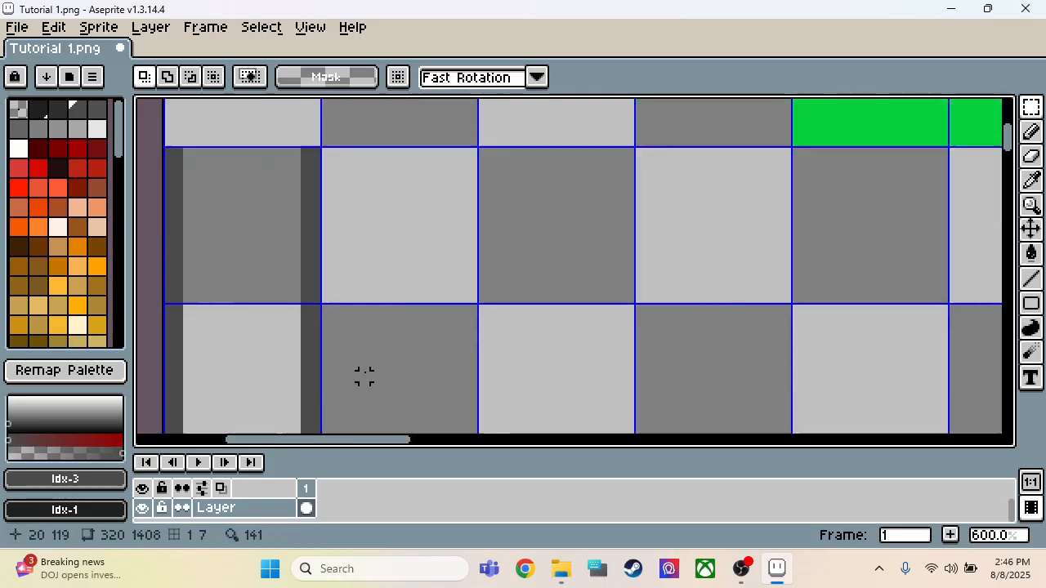
scroll(465, 269, "down", 2)
scroll(370, 376, "up", 4)
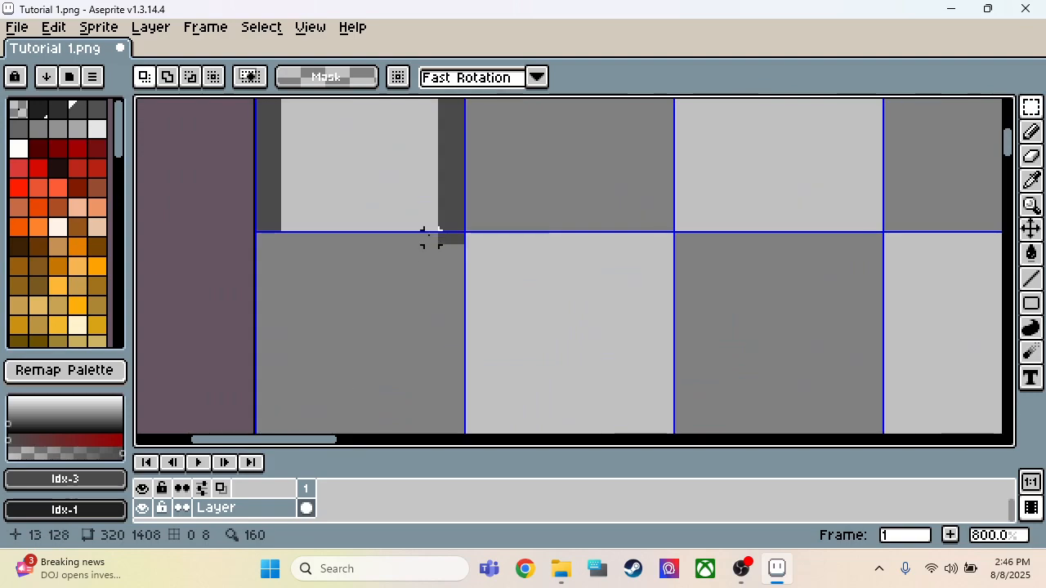
scroll(547, 372, "down", 3)
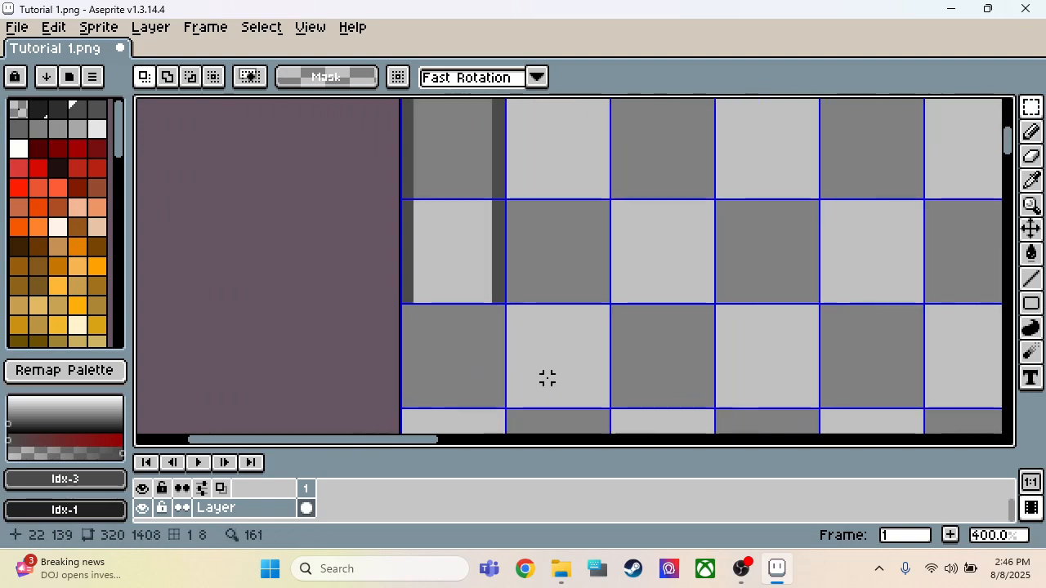
scroll(487, 171, "down", 1)
scroll(518, 187, "up", 3)
scroll(512, 254, "down", 2)
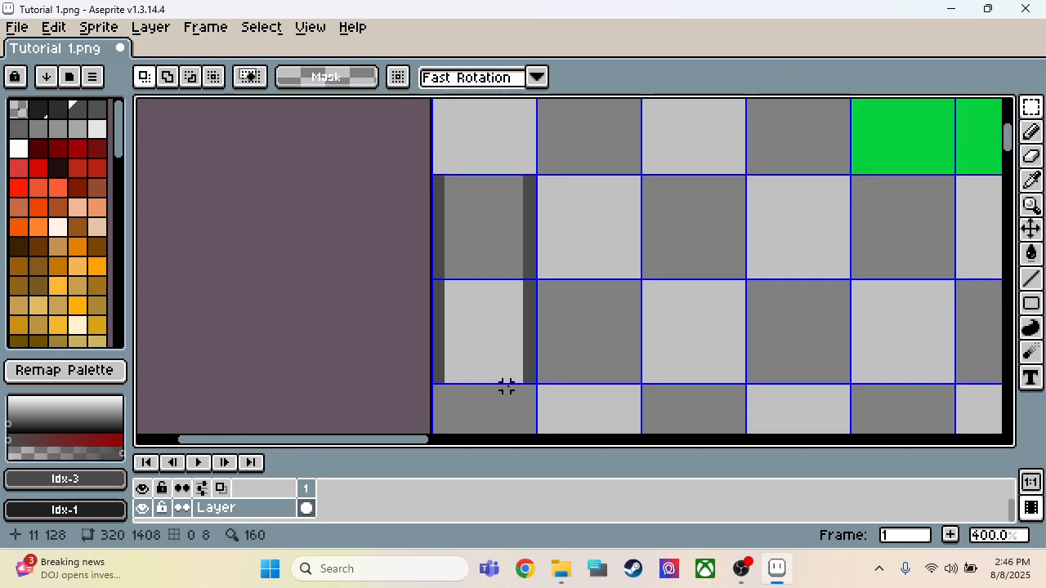
scroll(501, 385, "up", 2)
scroll(571, 224, "down", 1)
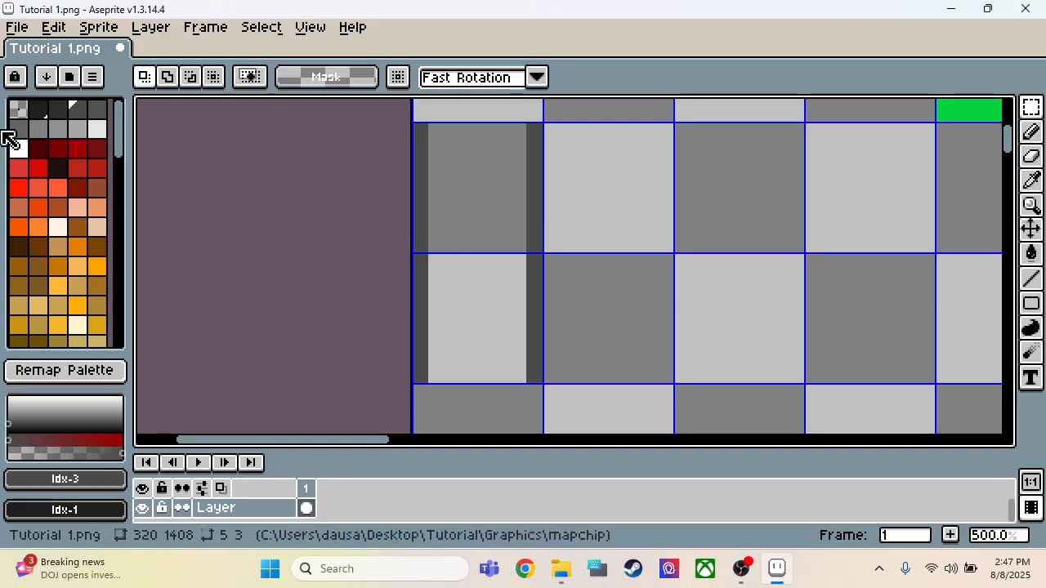
Step: Fill the 12 × 32 px area between the two dark strips with grey Idx-6, then clear the selection
left_click(38, 129)
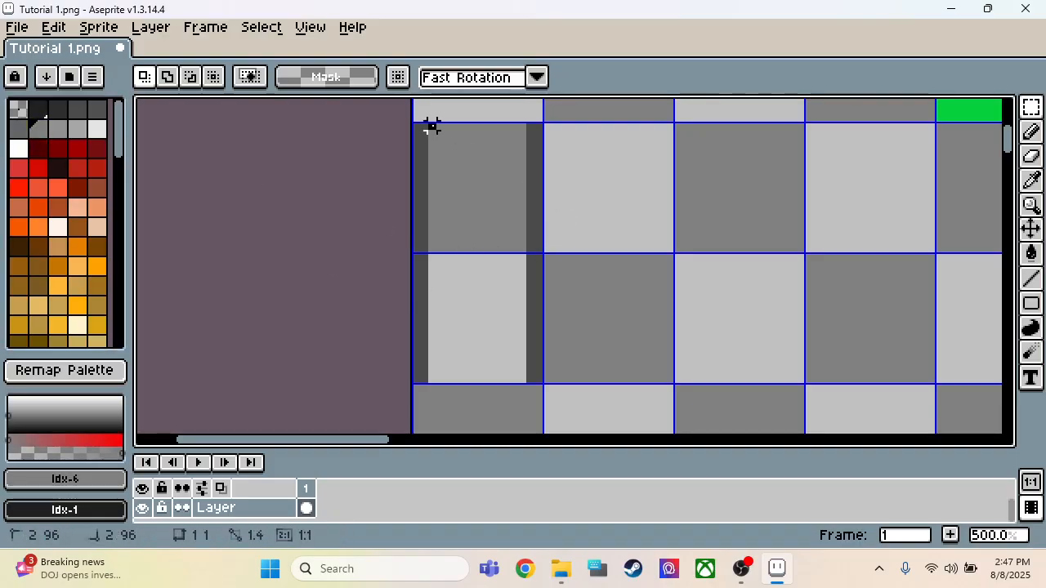
left_click_drag(430, 125, 523, 378)
key("f")
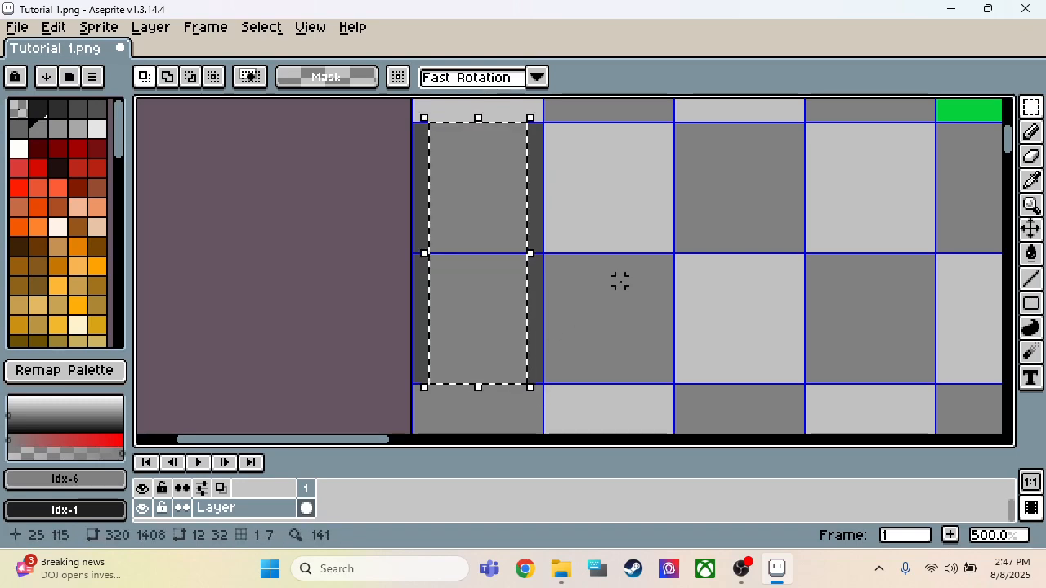
left_click(605, 288)
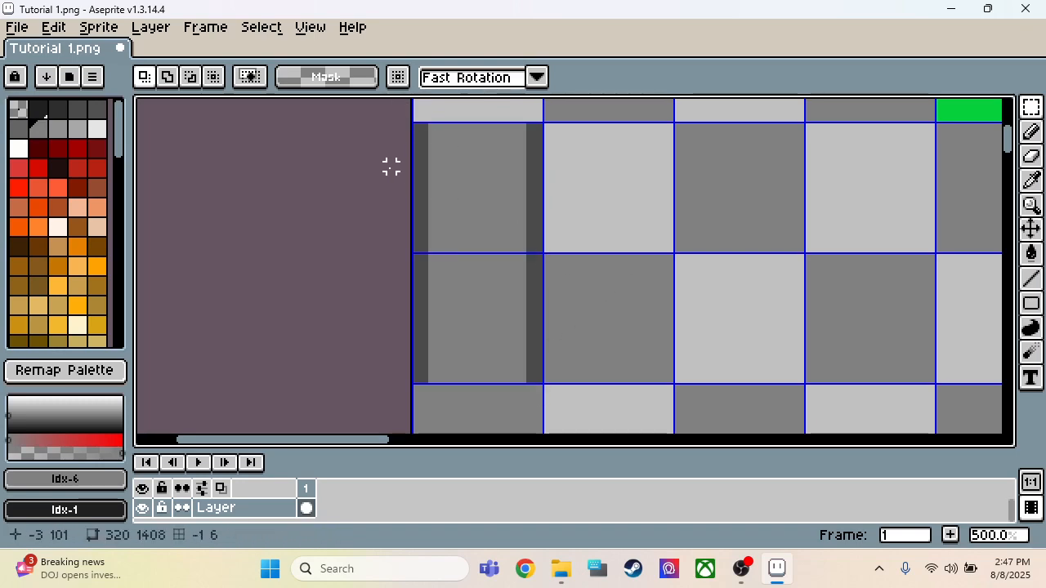
Step: Dab 2 px spots of darker grey Idx-2 at staggered intervals down both edge strips with the Pencil tool
left_click(59, 128)
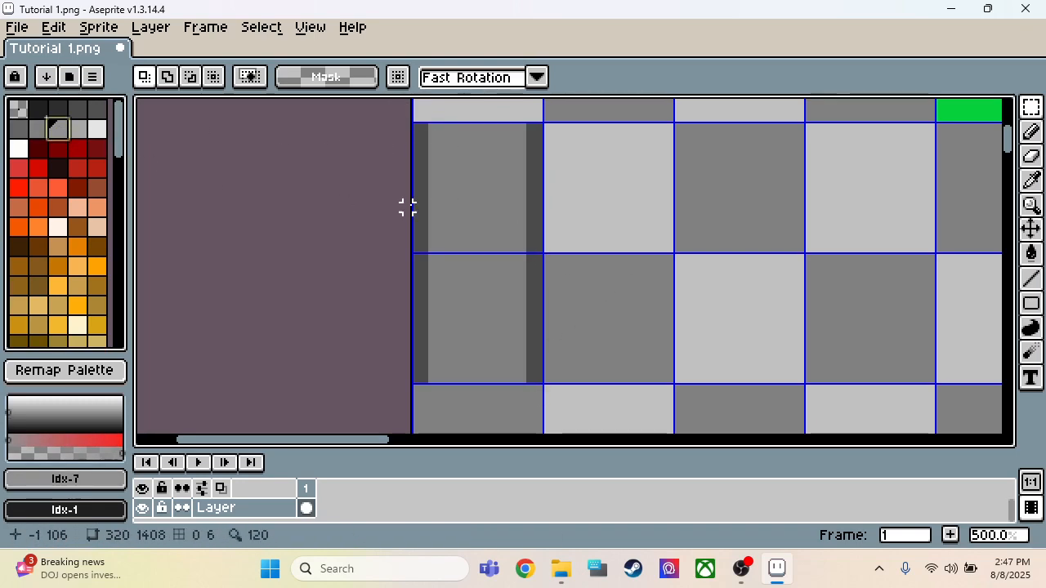
key("b")
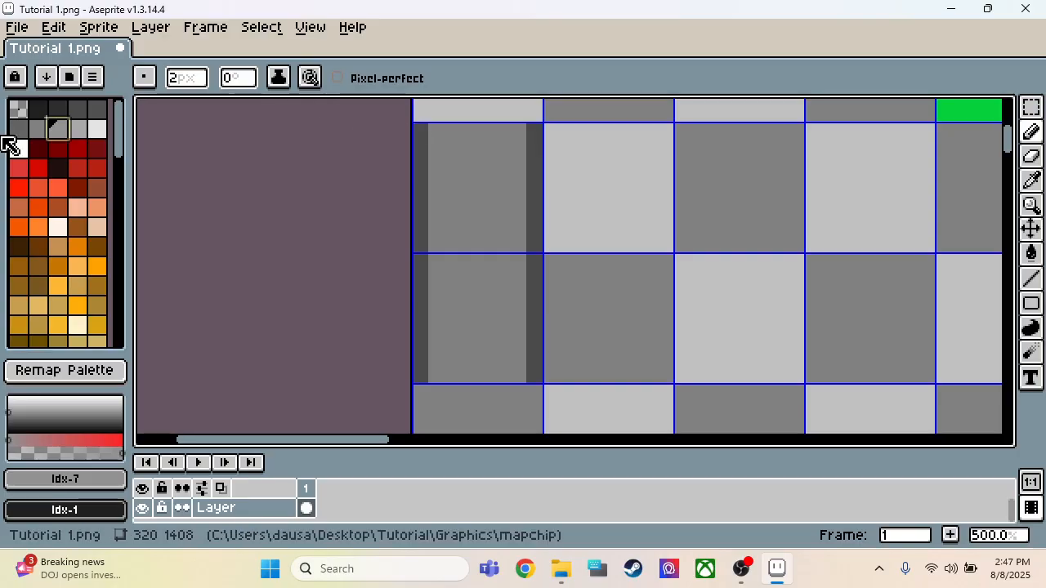
left_click(58, 109)
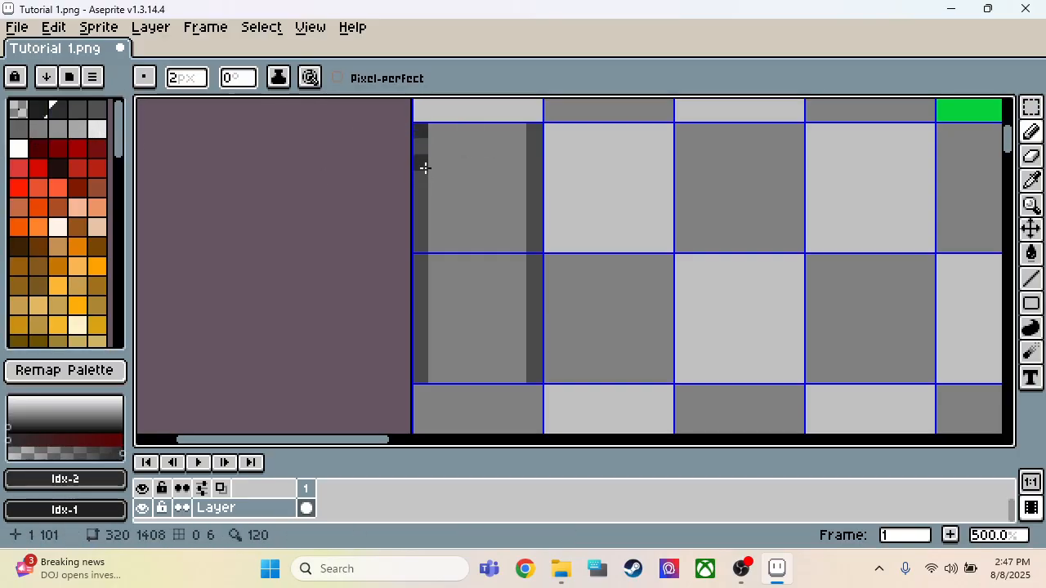
left_click(424, 206)
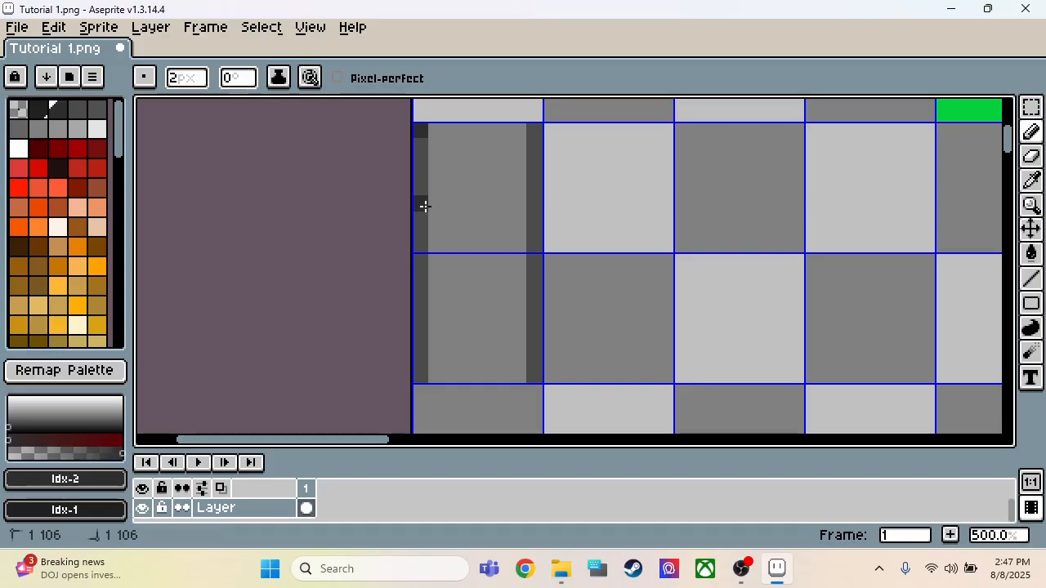
left_click(422, 356)
left_click(537, 155)
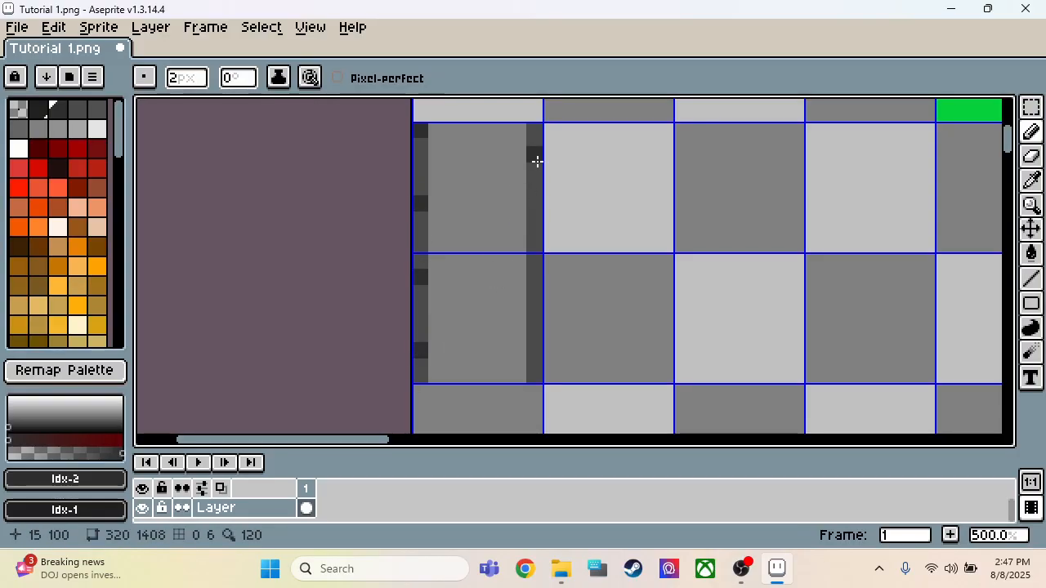
left_click(536, 228)
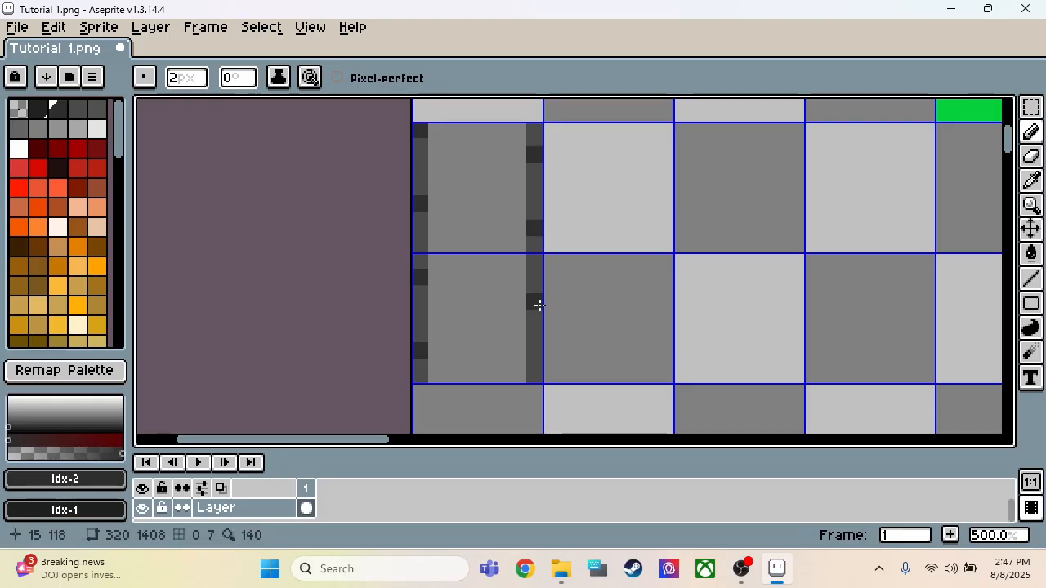
Step: Dab lighter greys Idx-4 and Idx-5 between the dark spots on both edge strips, undoing any misplaced dabs
left_click(78, 110)
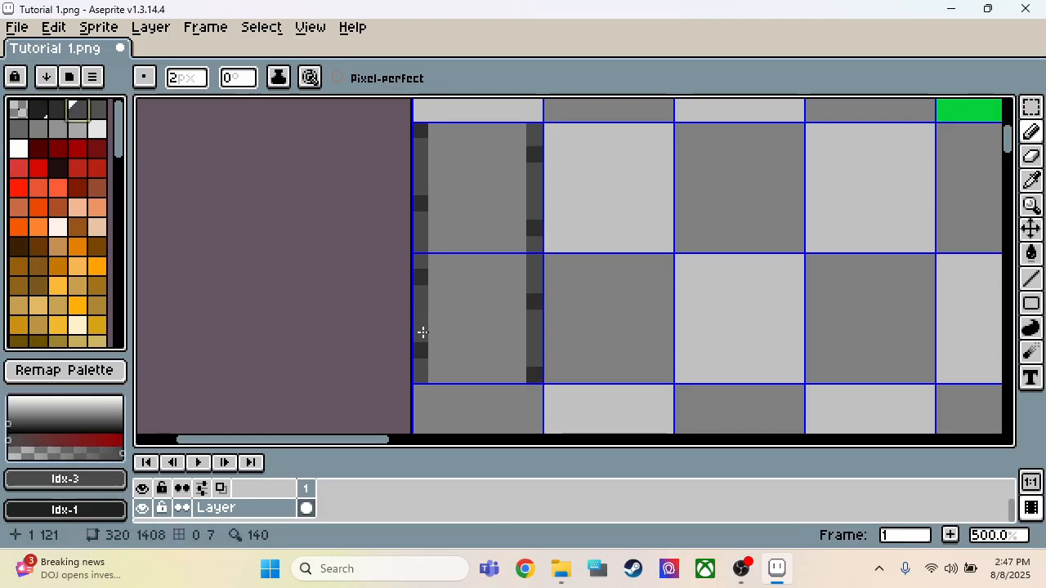
left_click(98, 109)
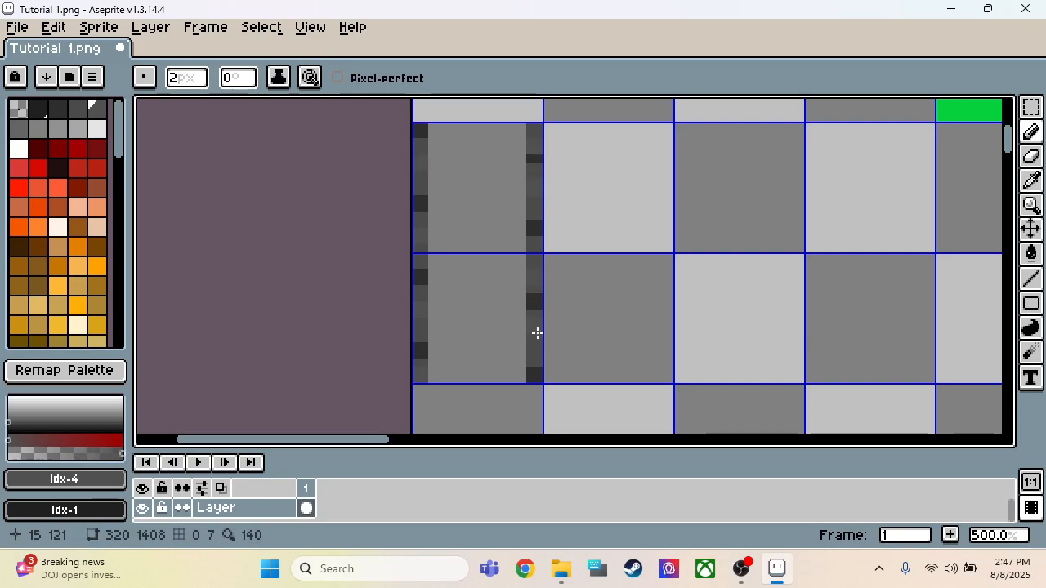
key("ctrl+z")
key("b")
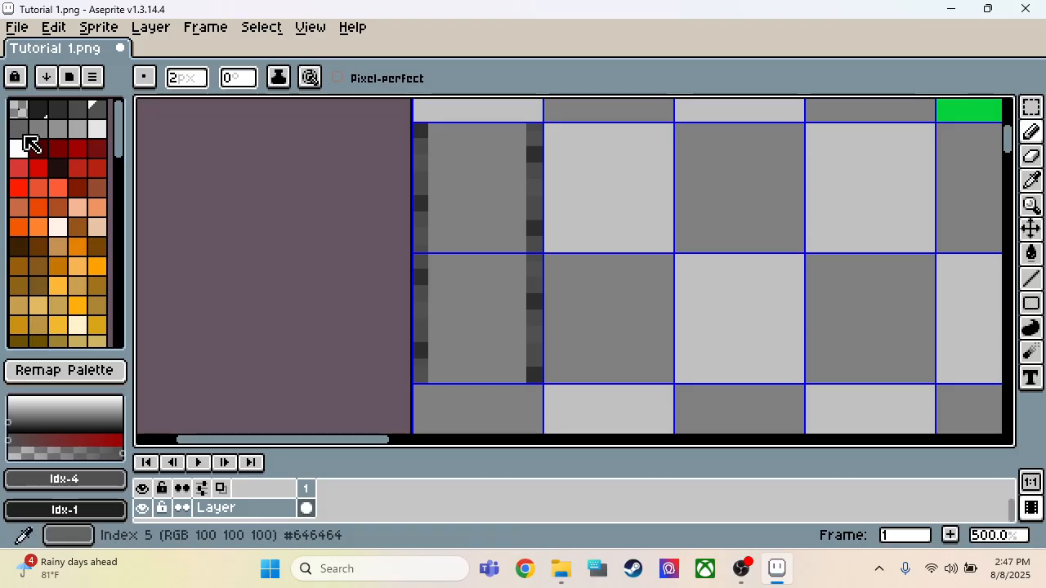
left_click(34, 129)
left_click(27, 126)
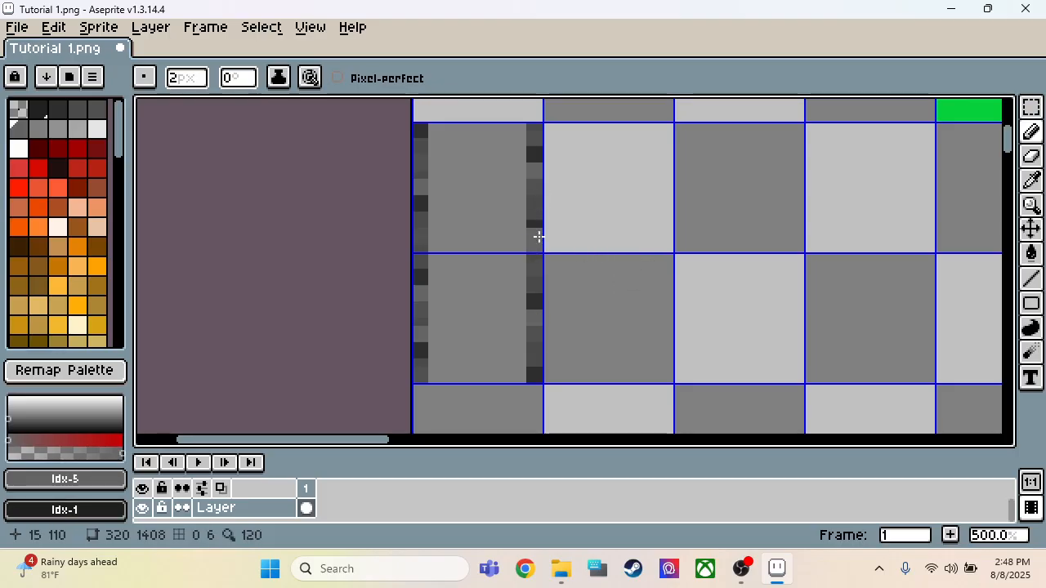
Step: Mix the bluish dark grey #414144 (RGB 65, 65, 68) from palette colour Idx-3 and add it to the palette
key("i")
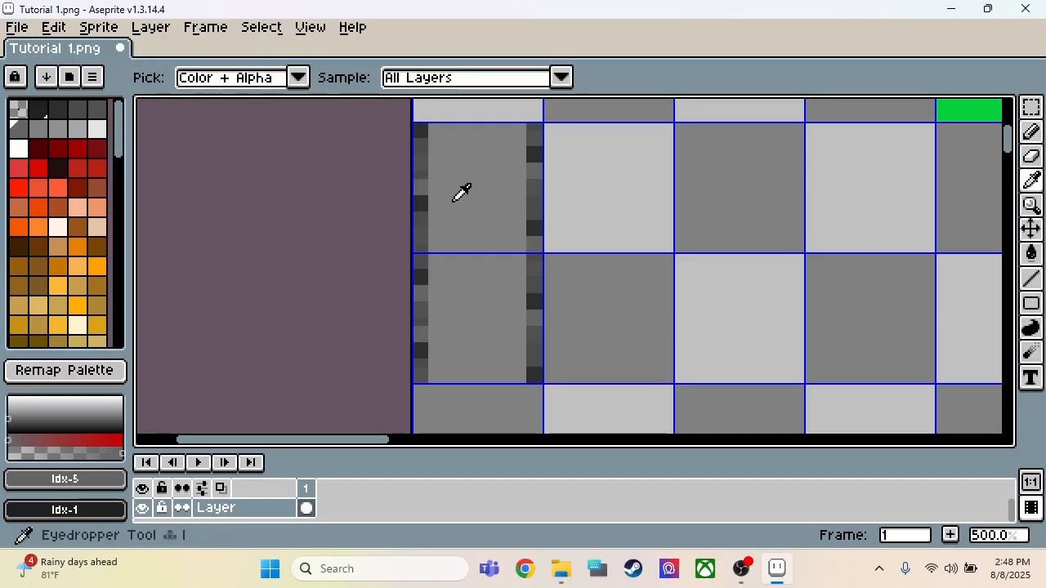
left_click(433, 196)
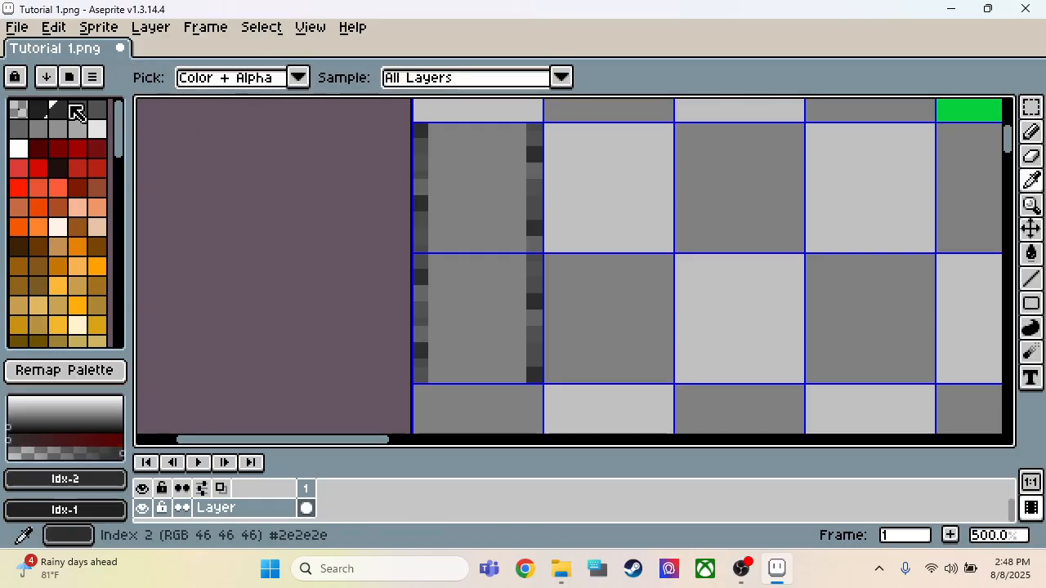
left_click(77, 111)
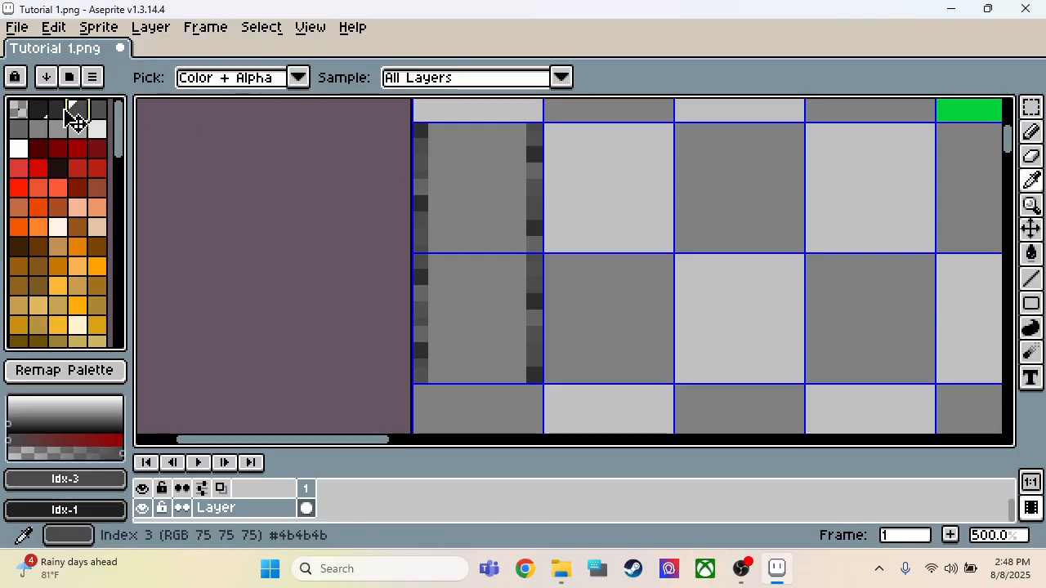
left_click(70, 482)
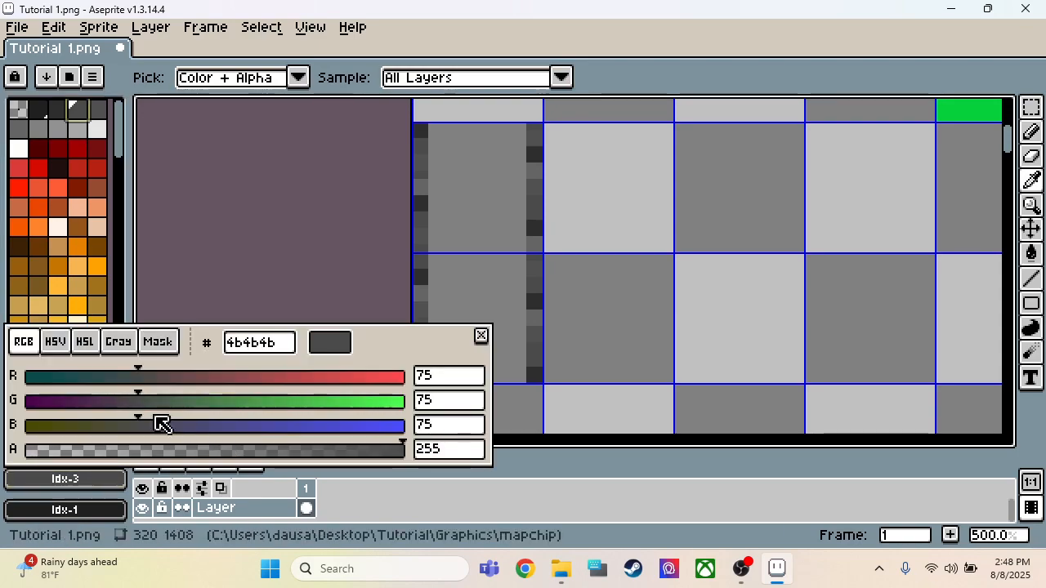
left_click_drag(145, 422, 130, 378)
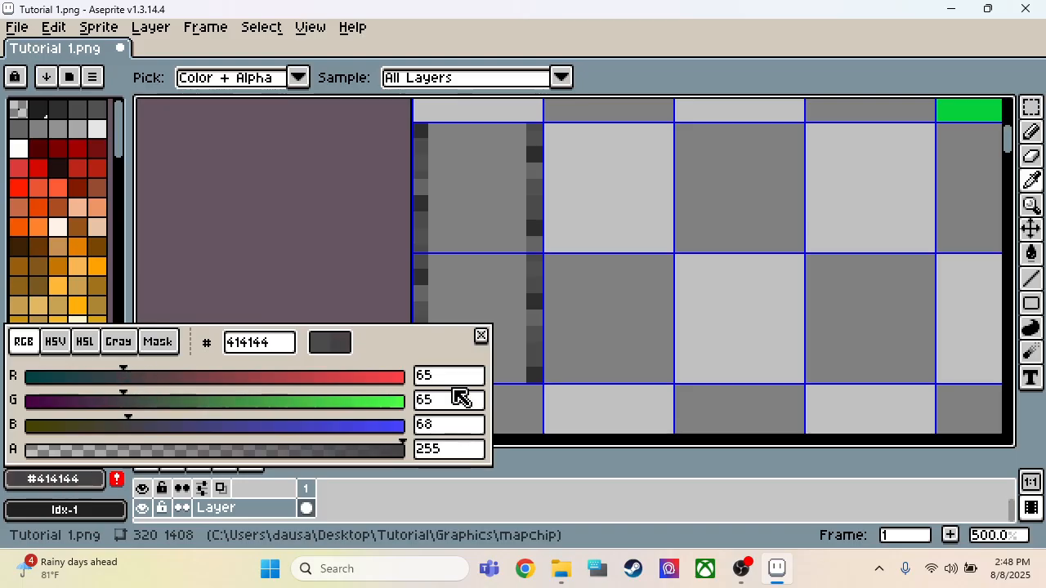
left_click(481, 336)
left_click(116, 479)
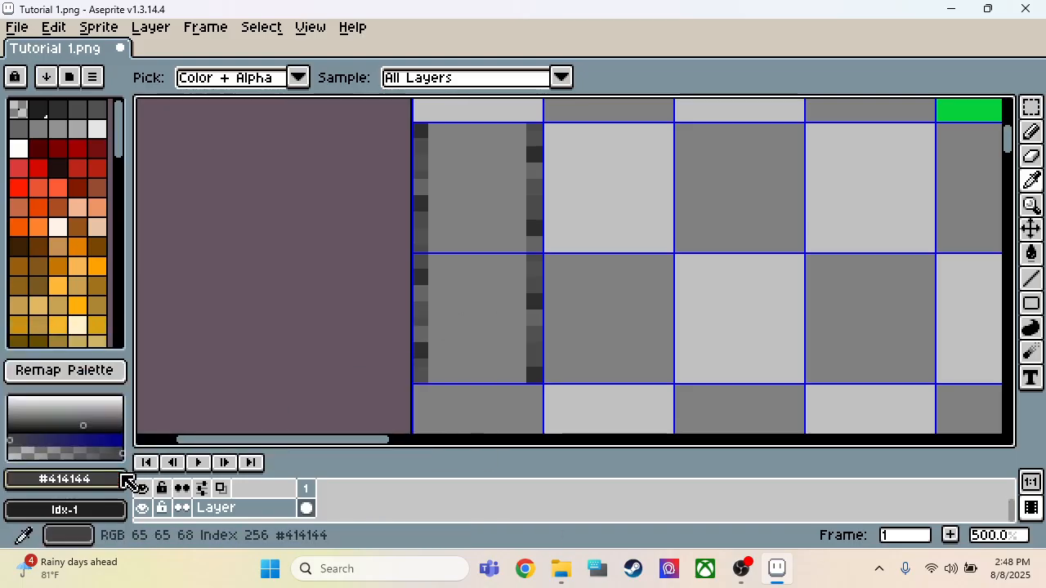
key("b")
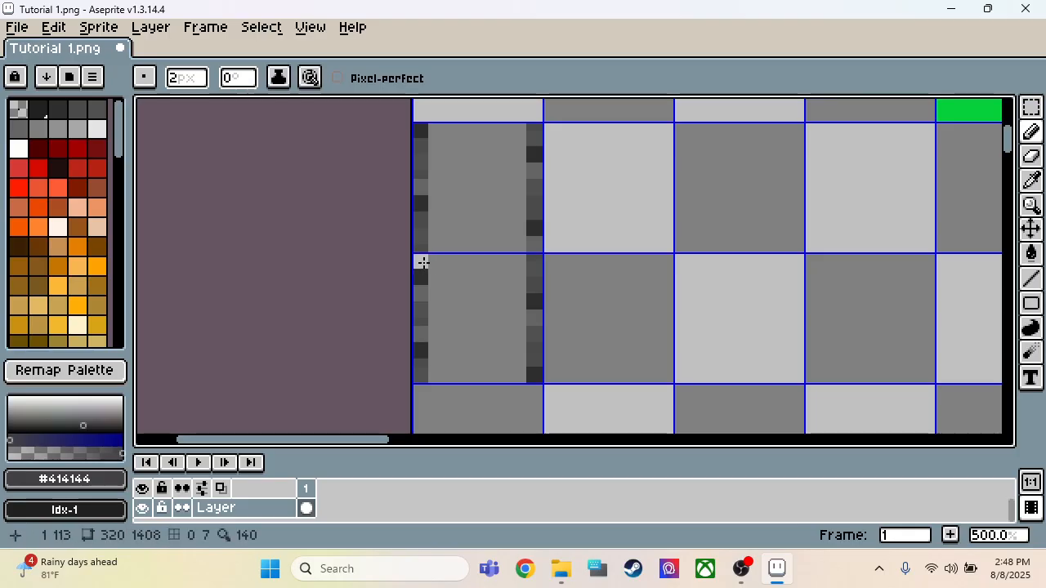
left_click_drag(127, 139, 109, 373)
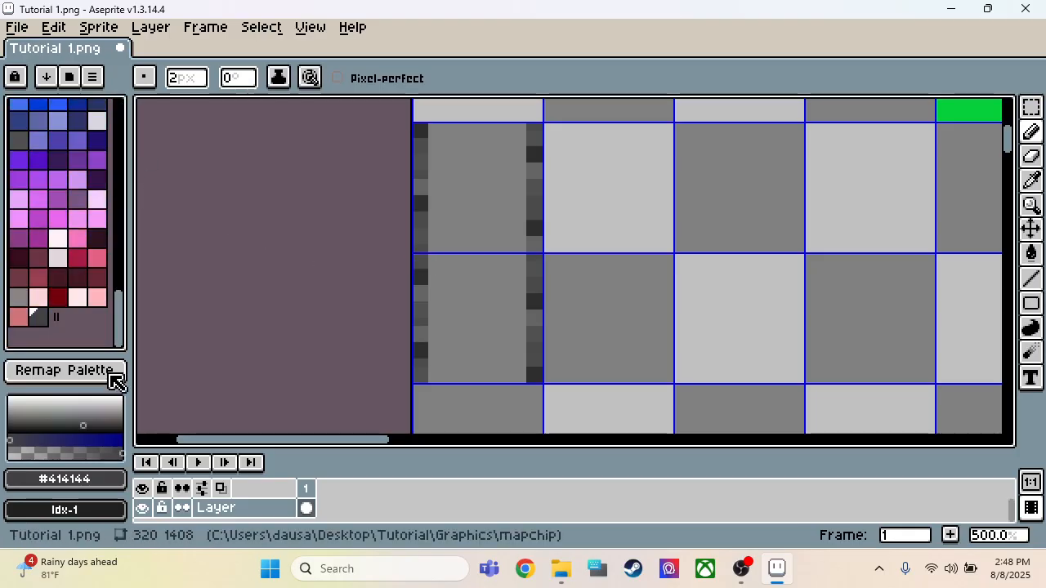
left_click(37, 314)
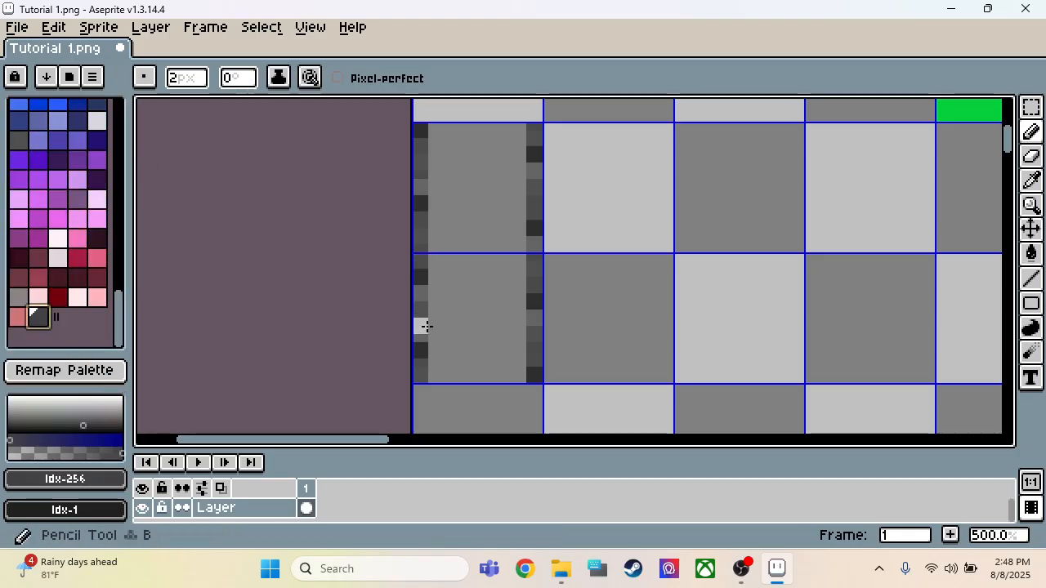
left_click(100, 481)
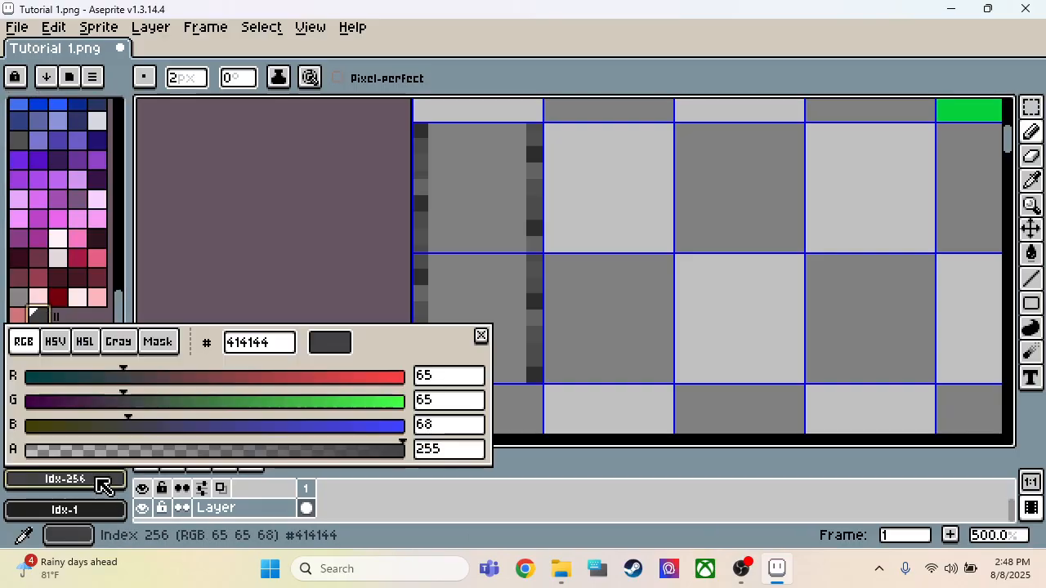
left_click(317, 342)
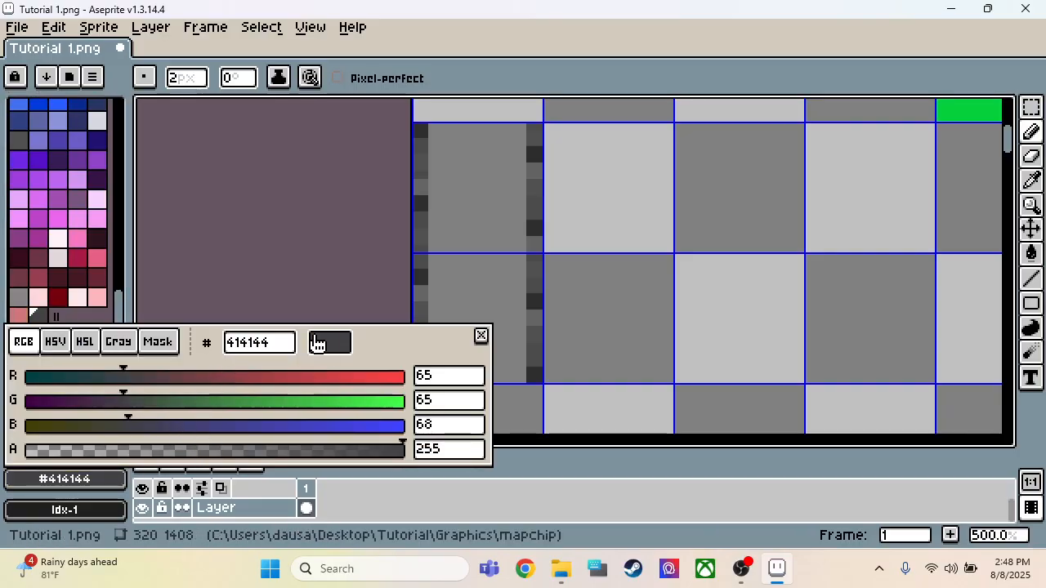
left_click(454, 312)
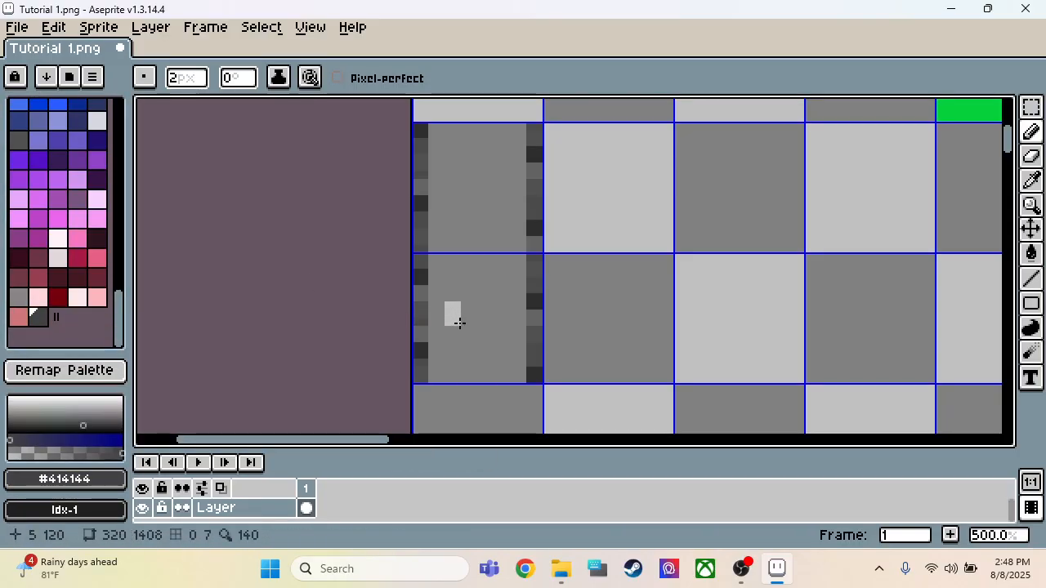
key("ctrl+z")
scroll(92, 296, "up", 15)
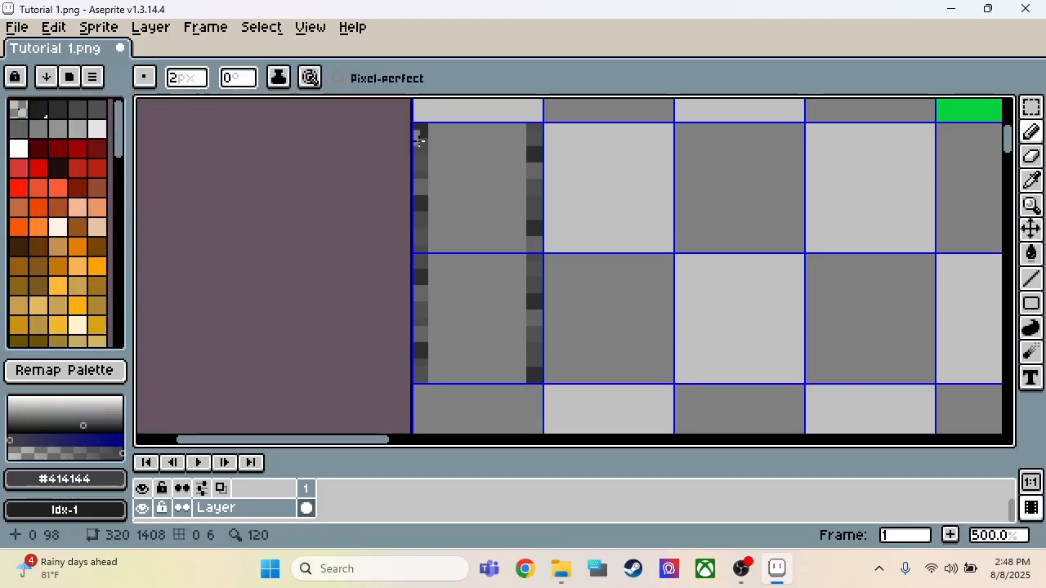
Step: Dab scattered 2 px spots of light grey Idx-8 over the grey area between the two edge strips
left_click(78, 130)
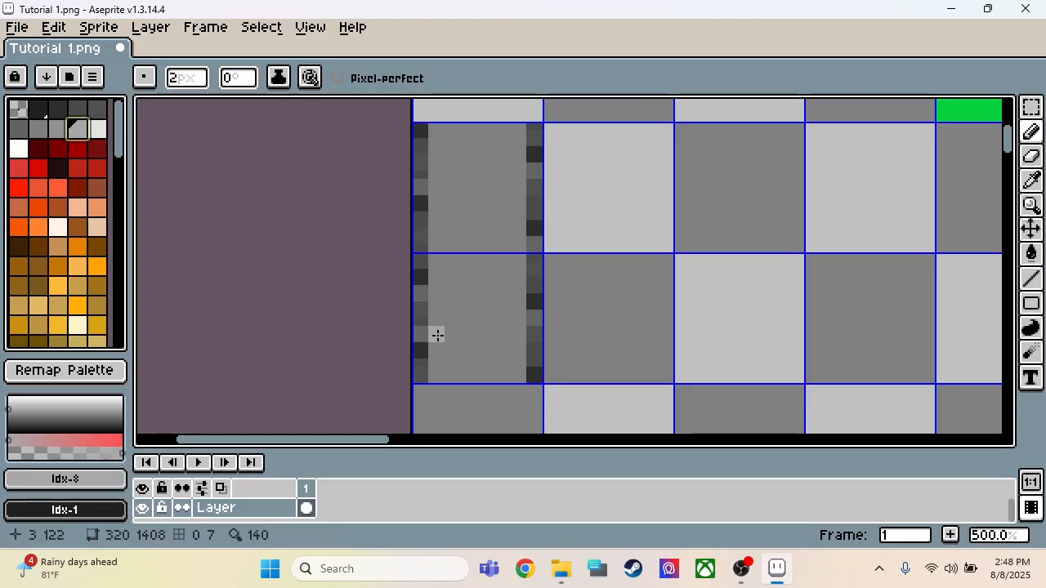
left_click(441, 377)
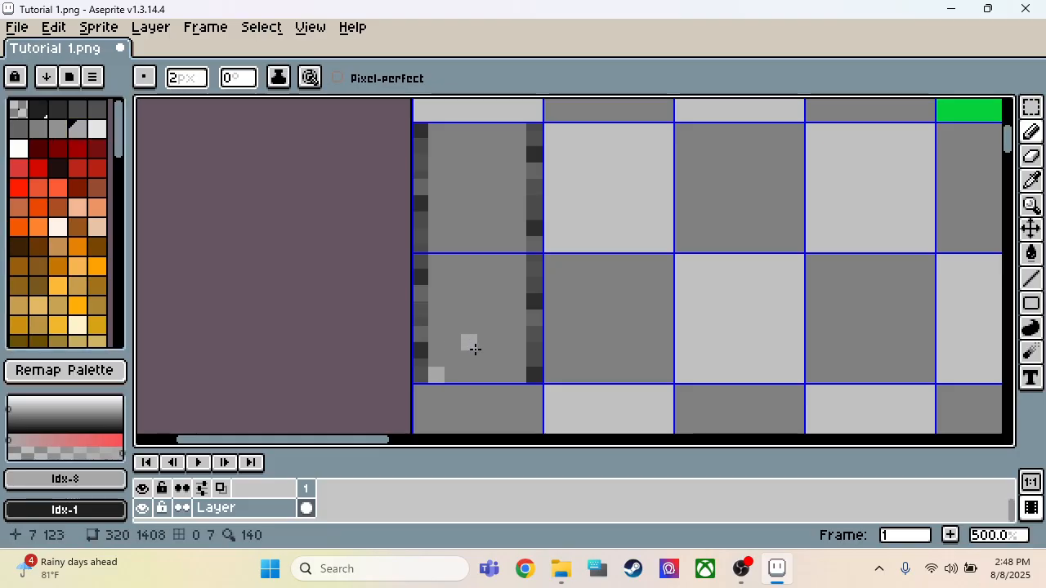
left_click(510, 220)
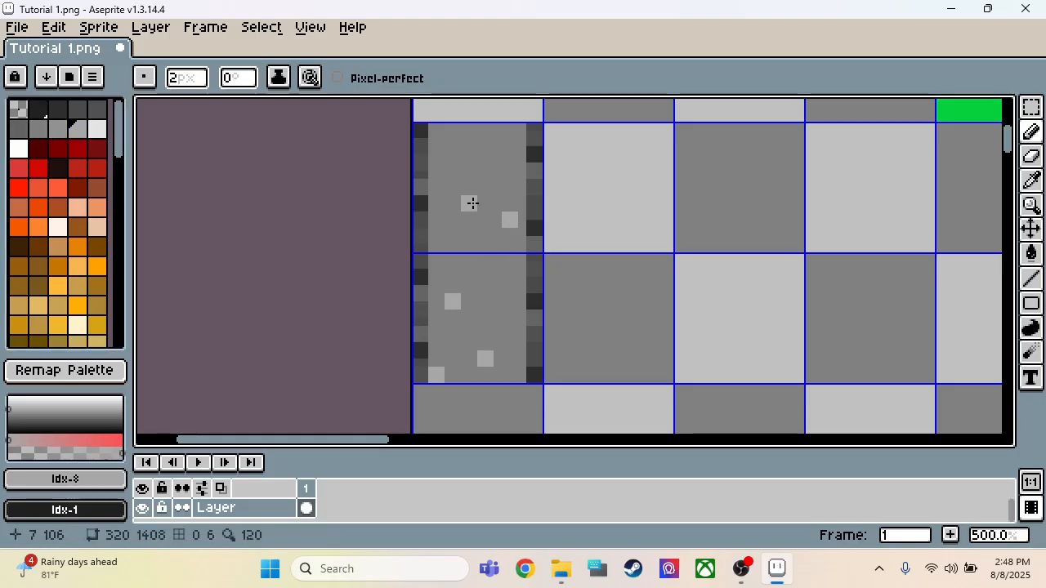
left_click(463, 174)
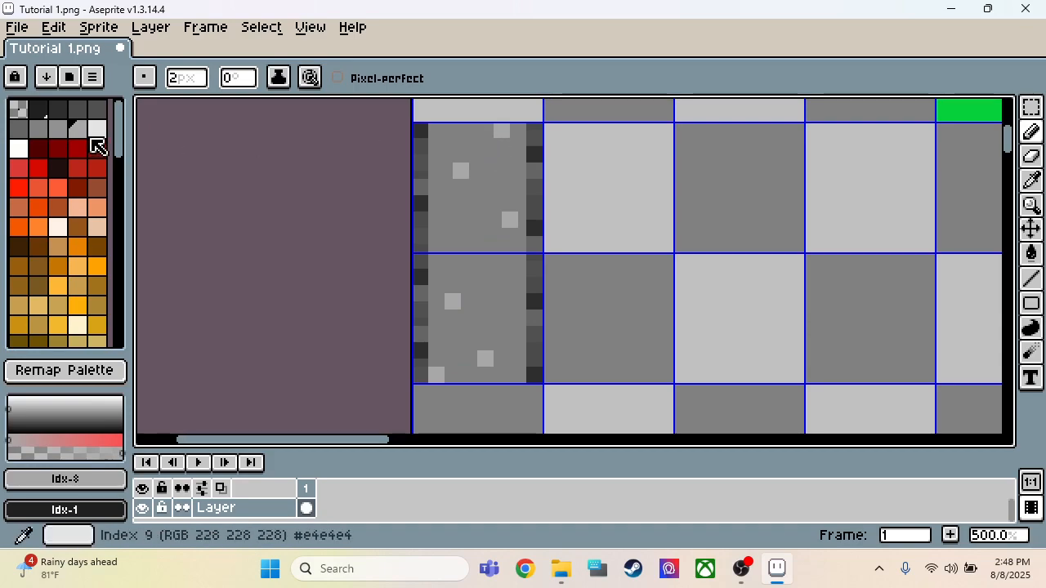
Step: Dab 2 px spots of grey Idx-7 among the lighter spots in the area between the edge strips
left_click(58, 128)
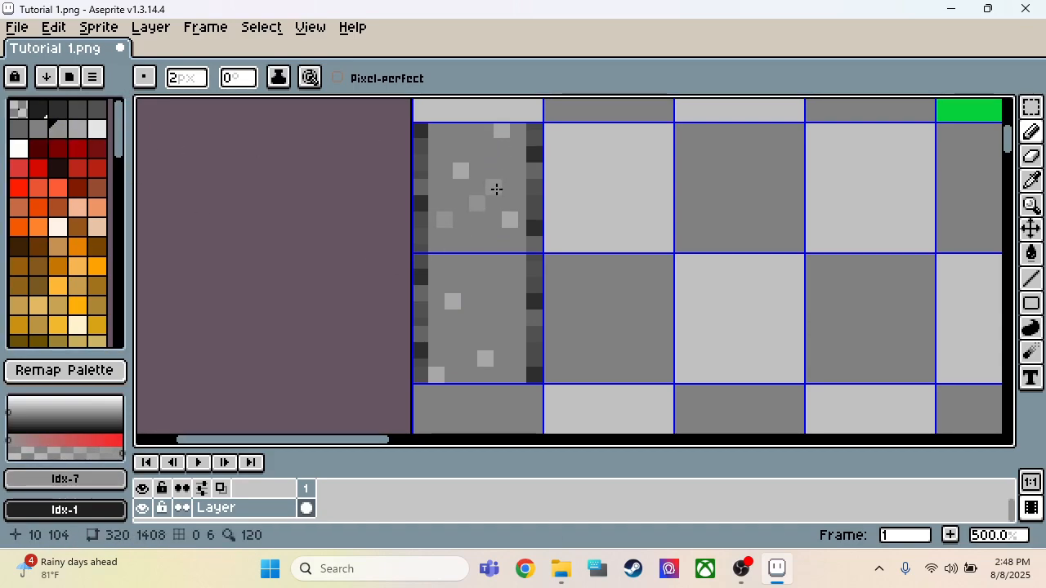
left_click(515, 167)
left_click(466, 142)
left_click(482, 207)
left_click(506, 297)
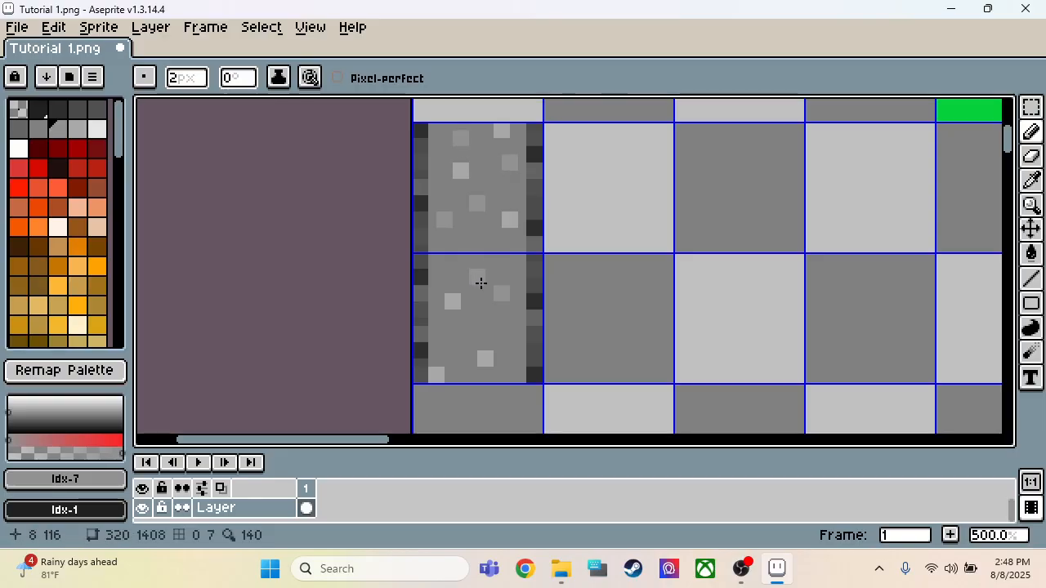
Step: Undo all the Idx-7 and Idx-8 dabs in the grey area between the edge strips
scroll(478, 359, "down", 5)
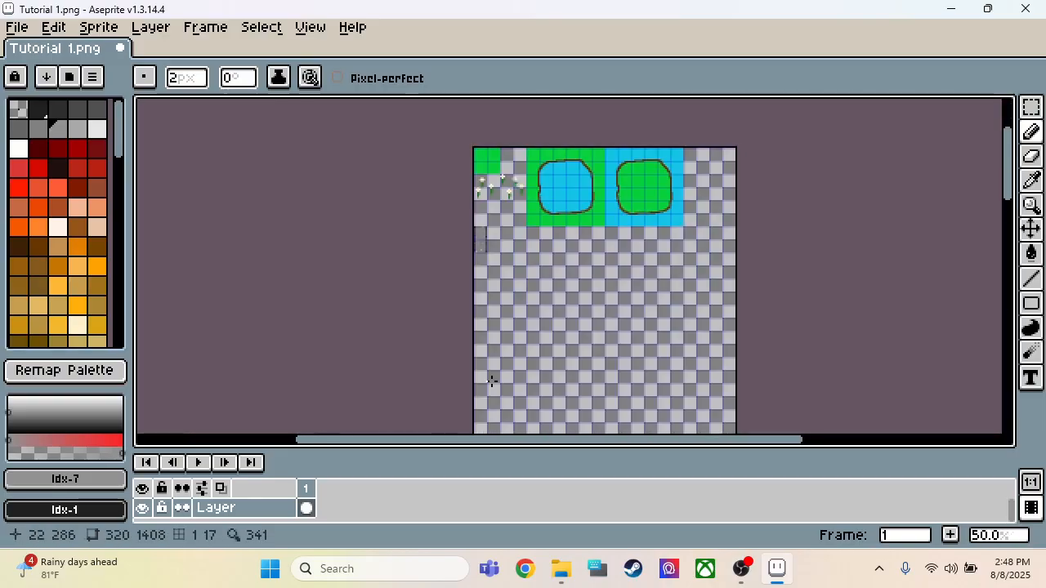
scroll(504, 264, "up", 1)
scroll(473, 203, "up", 2)
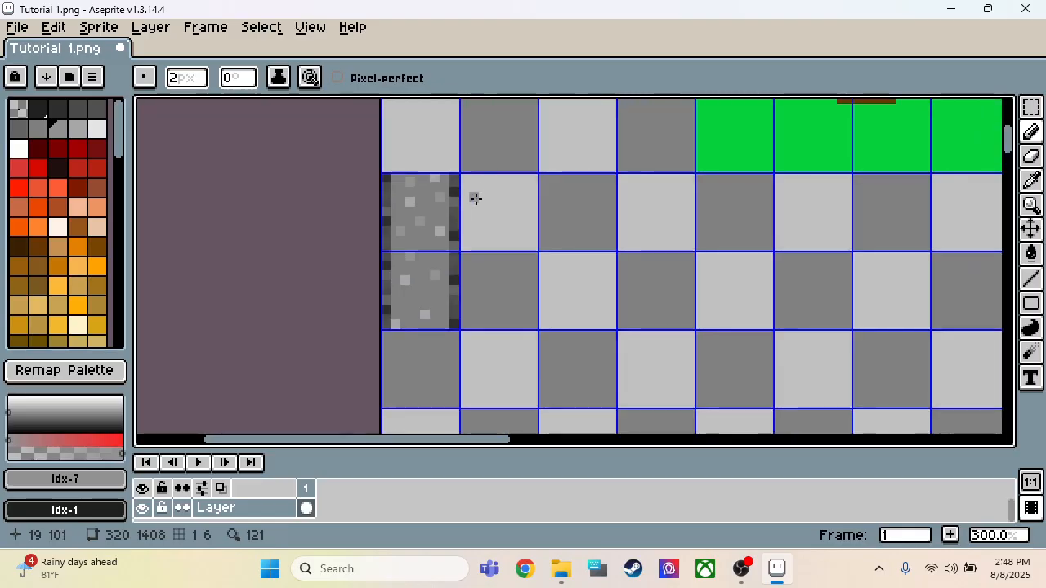
scroll(451, 182, "up", 2)
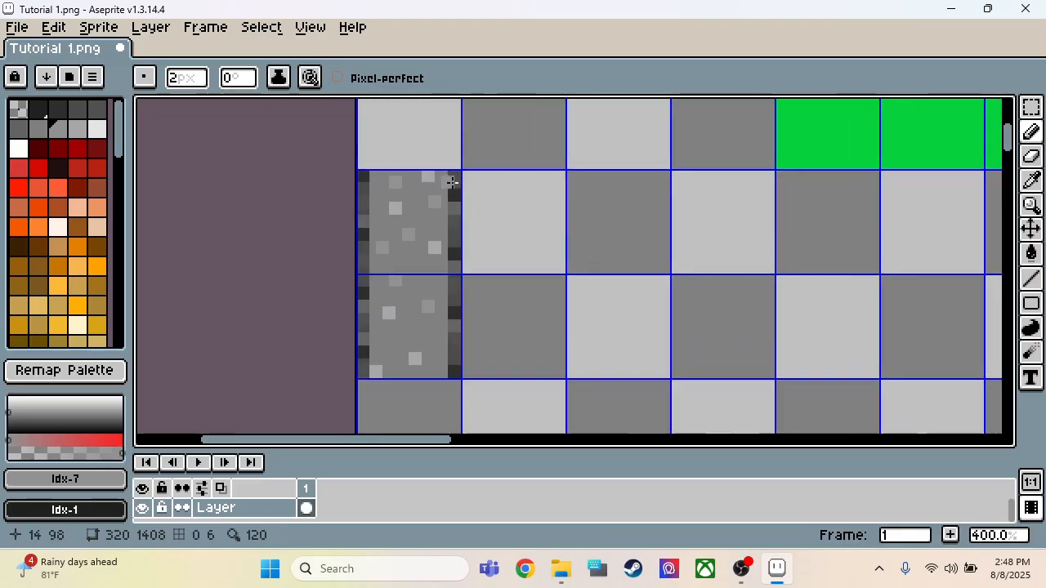
key("ctrl+z")
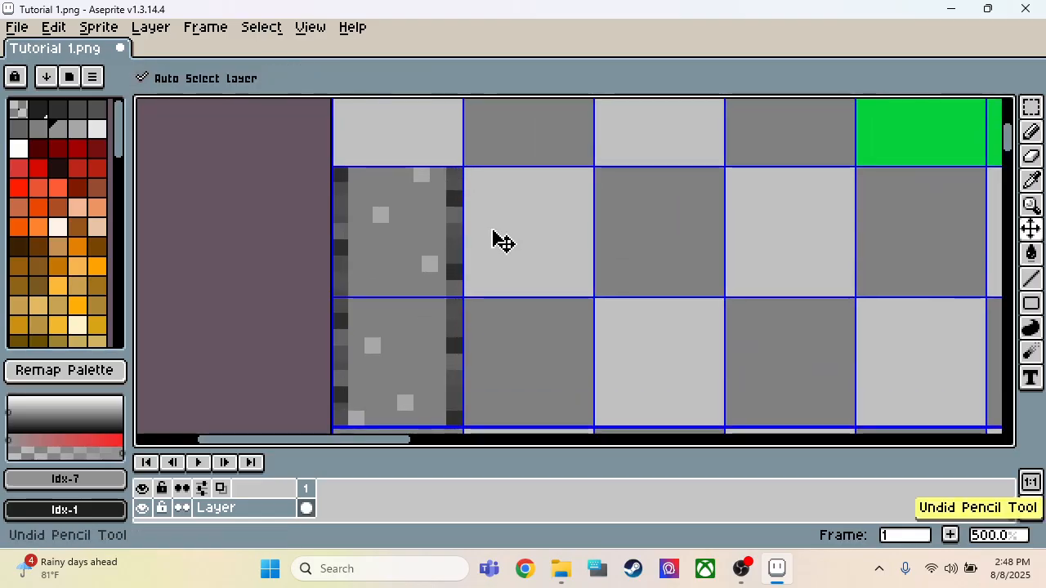
key("ctrl+z")
key("ctrl+z")
key("ctrl+z")
key("ctrl+z")
key("ctrl+z")
key("ctrl+z")
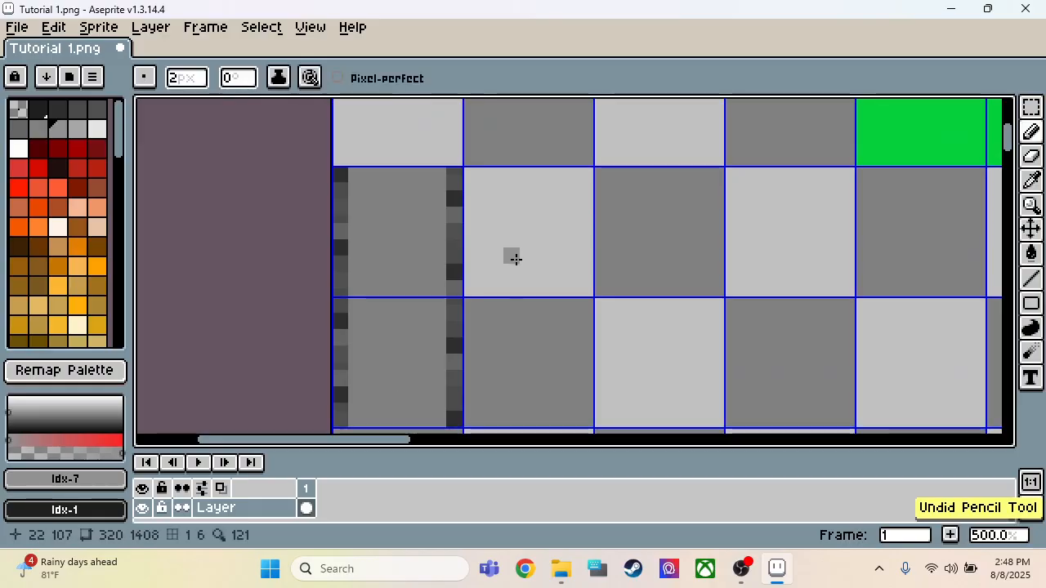
Step: Select the 2 × 32 px dark strip along the grey tiles' right edge and move it 16 px right to X 30
key("m")
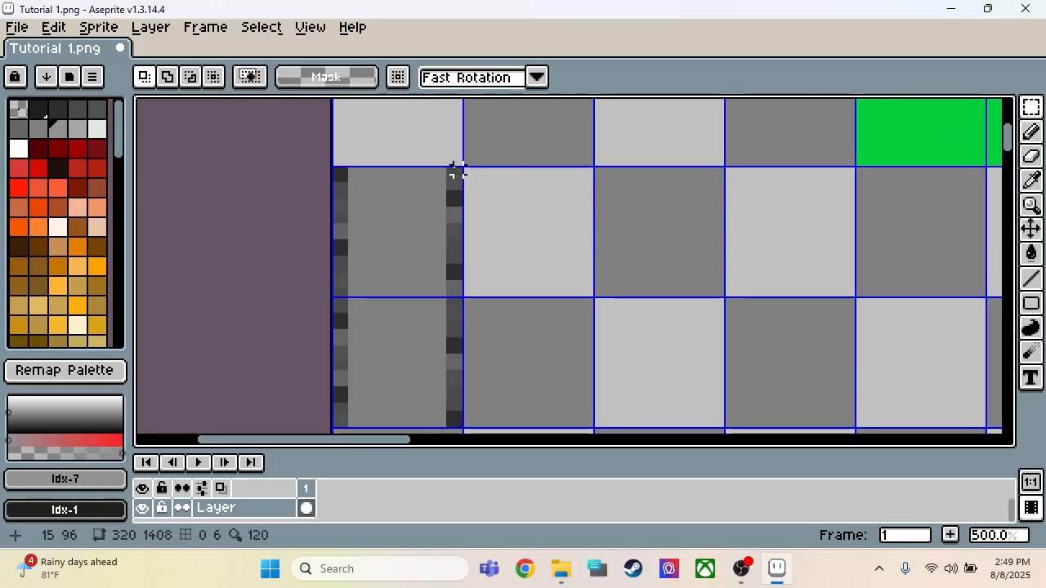
left_click_drag(451, 169, 462, 394)
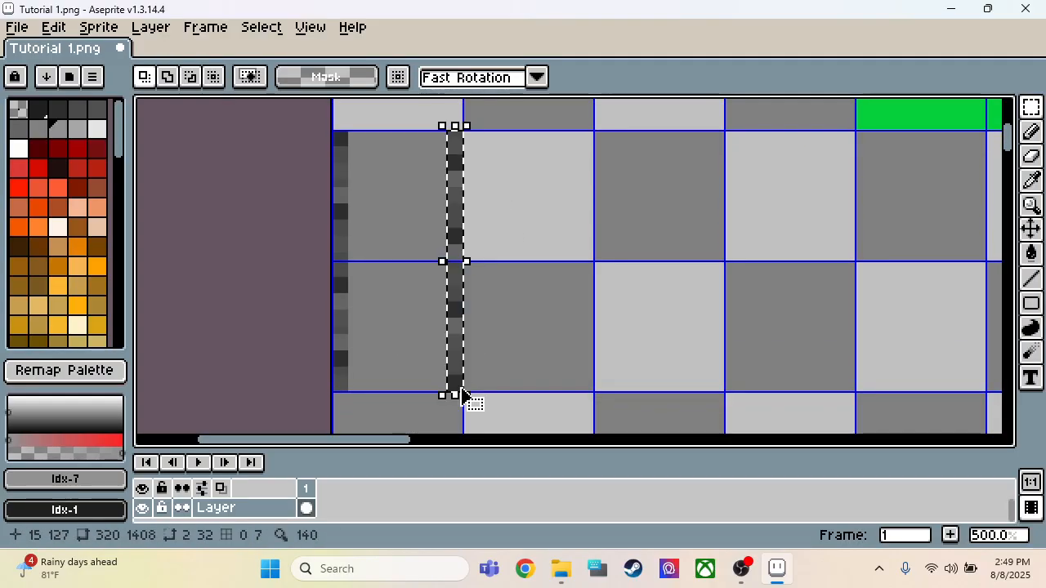
key("Right")
key("Right")
key("Right")
key("Right")
key("Right")
key("Right")
key("Right")
key("Right")
key("Right")
key("Right")
key("Right")
key("Right")
key("Right")
key("Right")
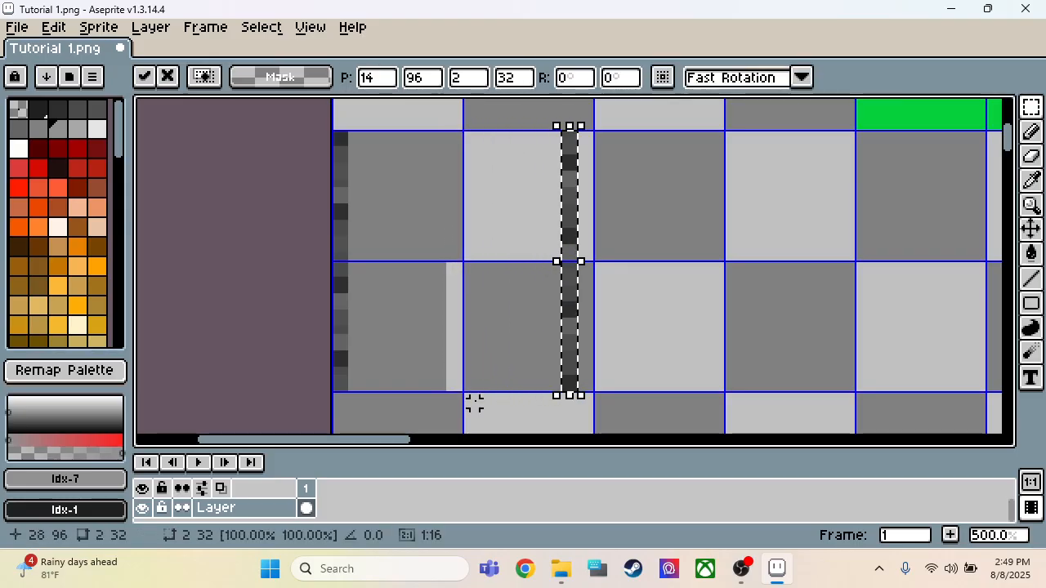
key("Right")
key("Right")
Step: Fill the widened area between the two dark edge strips with grey Idx-6, then clear the selection
key("i")
left_click(393, 299)
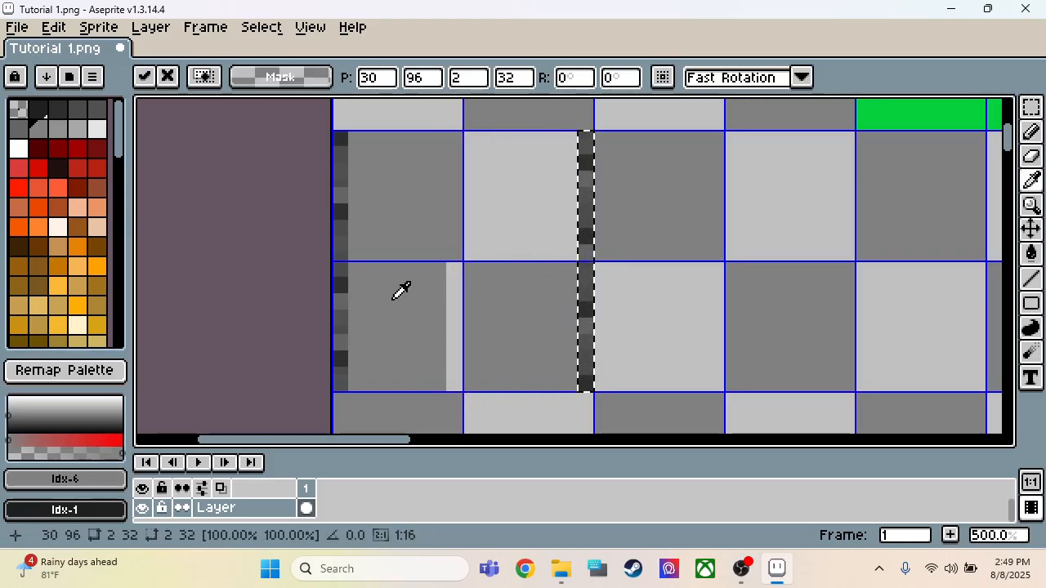
key("u")
left_click_drag(393, 137, 571, 387)
key("f")
key("ctrl+d")
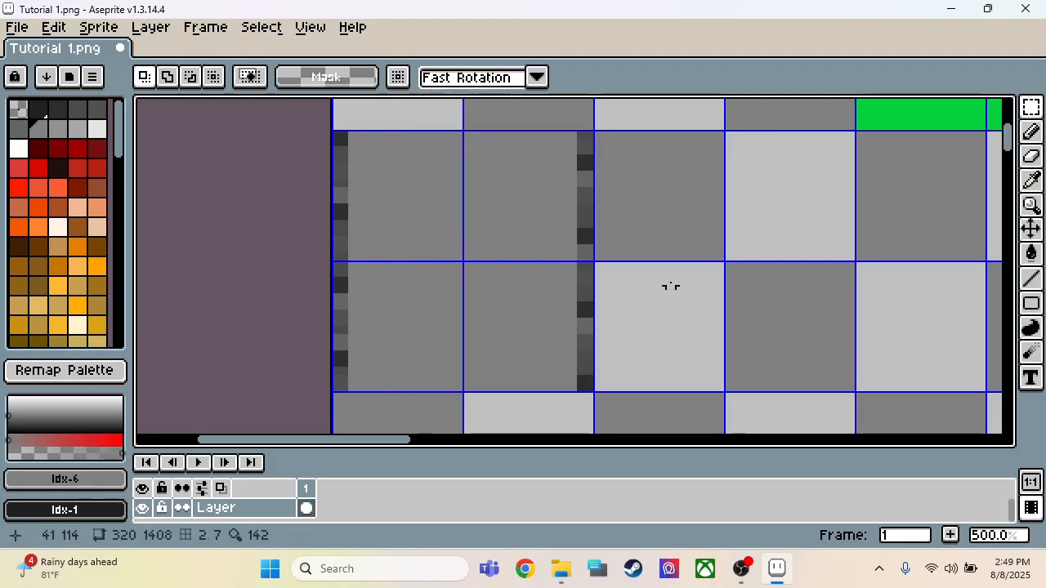
Step: Select the 32 × 32 px block with both edge strips and place a copy directly to its right at X 32, Y 96
scroll(654, 278, "down", 5)
scroll(668, 271, "up", 2)
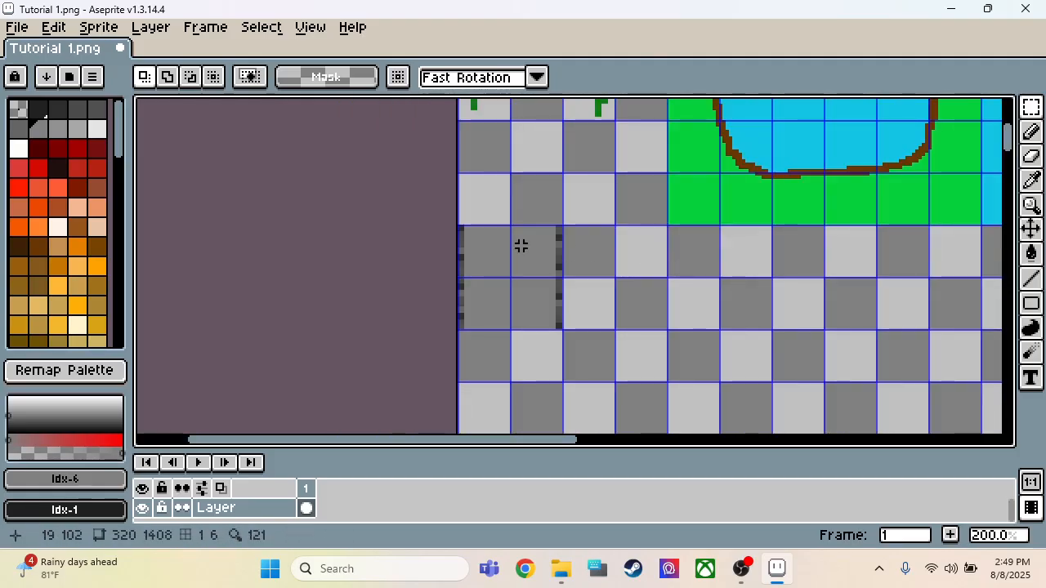
scroll(460, 229, "up", 1)
scroll(466, 235, "down", 2)
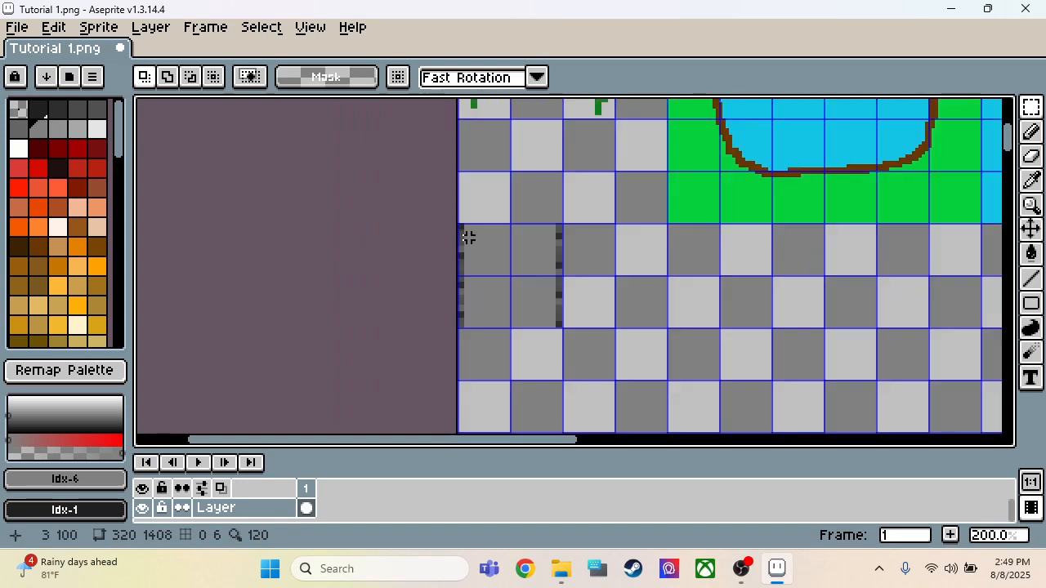
scroll(466, 238, "up", 3)
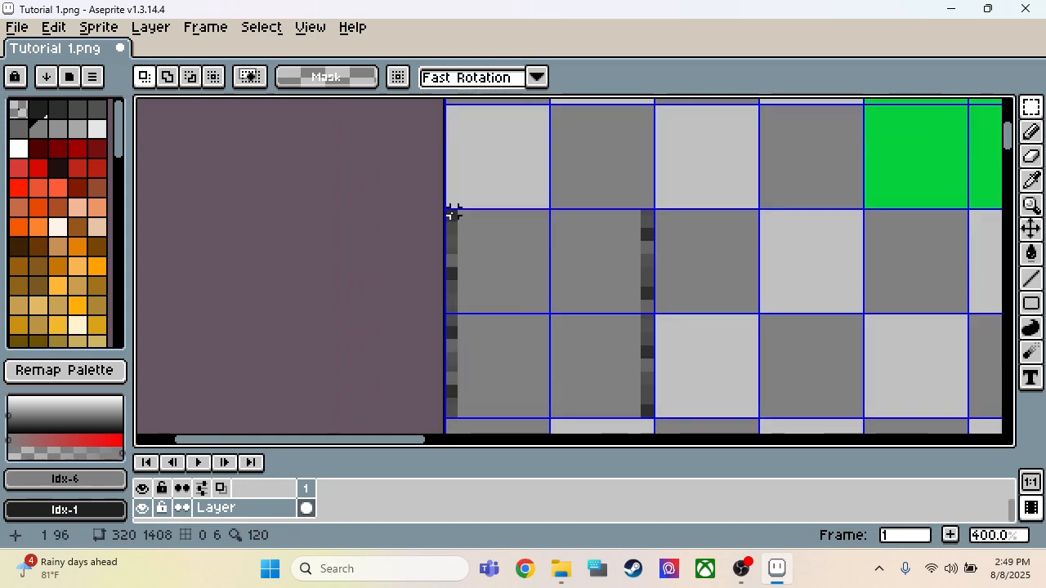
left_click_drag(447, 211, 654, 419)
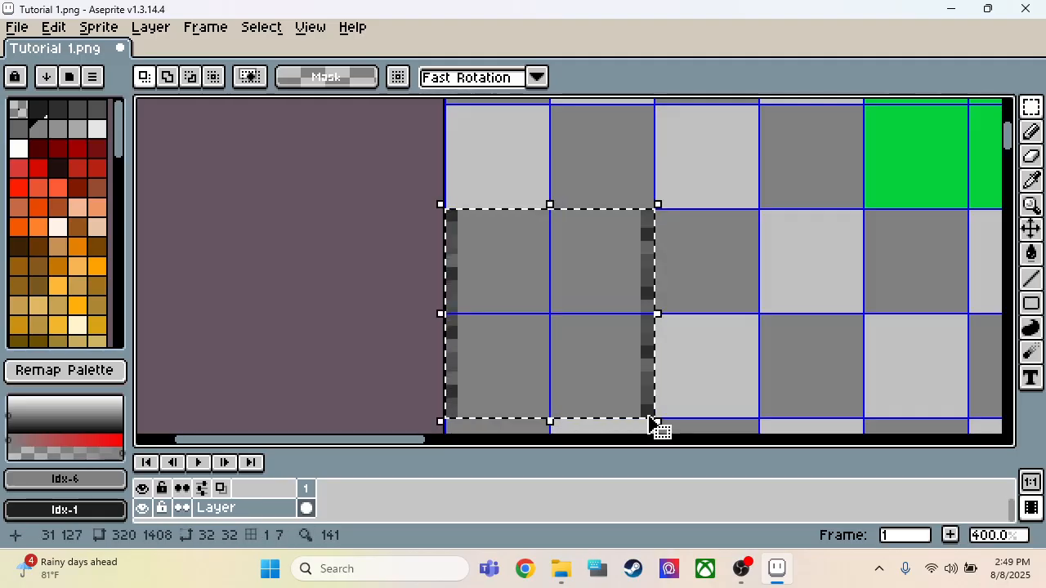
left_click(563, 311)
left_click_drag(564, 310, 750, 304)
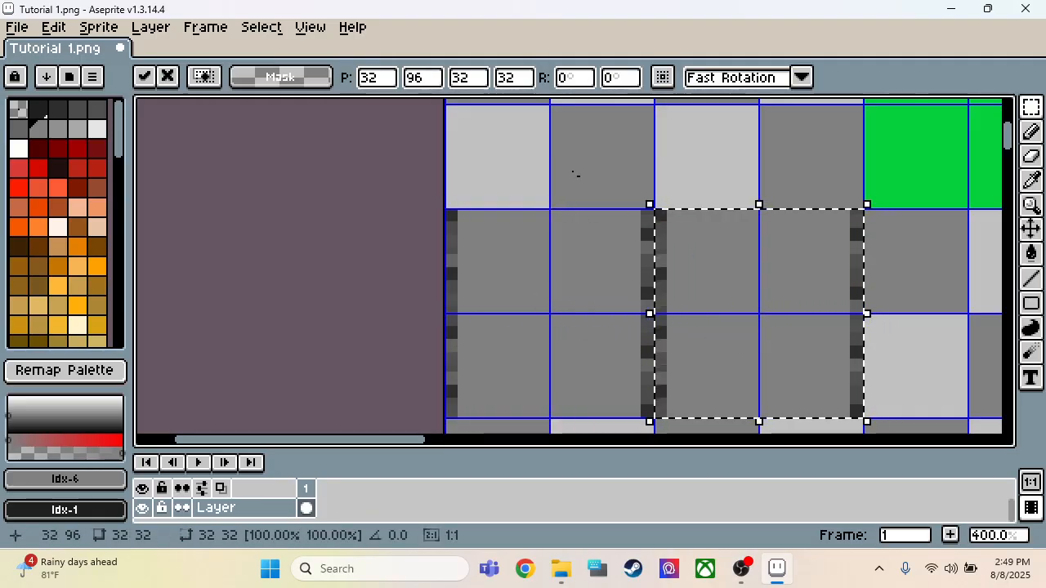
Step: Rotate the copied 32 × 32 px block 90° clockwise, then clear the selection
left_click(51, 28)
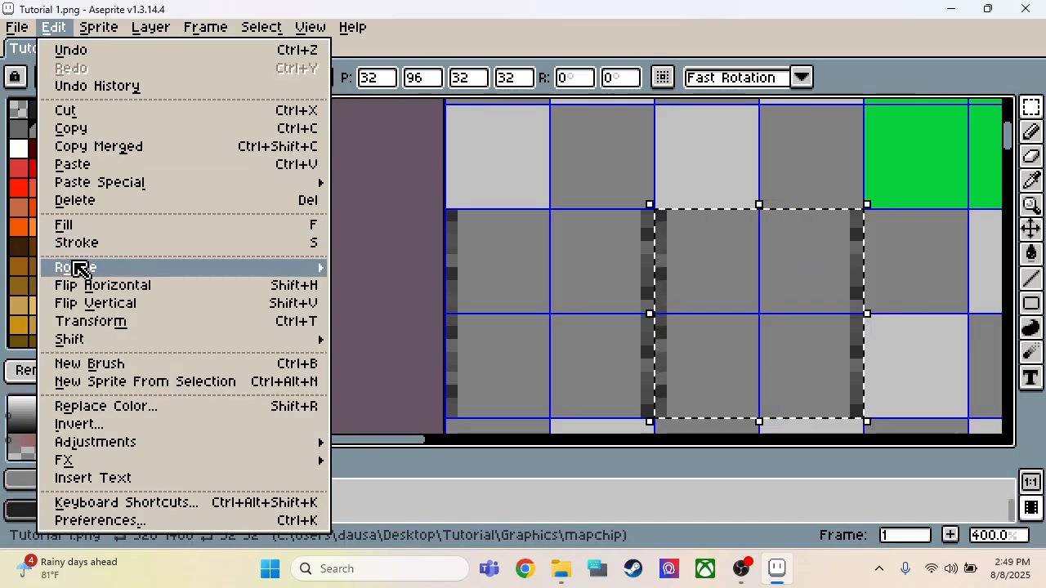
mouse_move(214, 273)
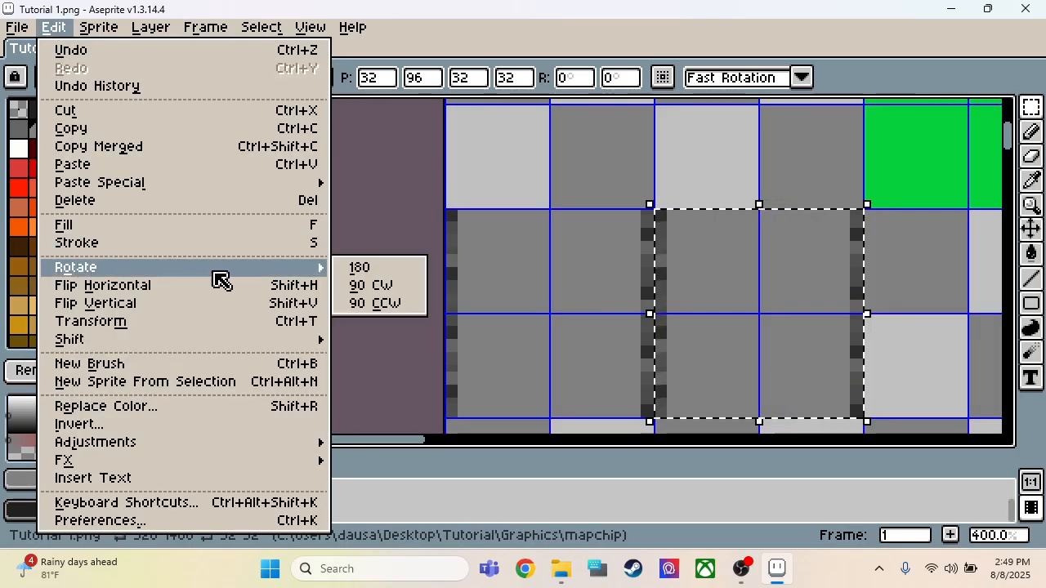
left_click(364, 287)
left_click(723, 157)
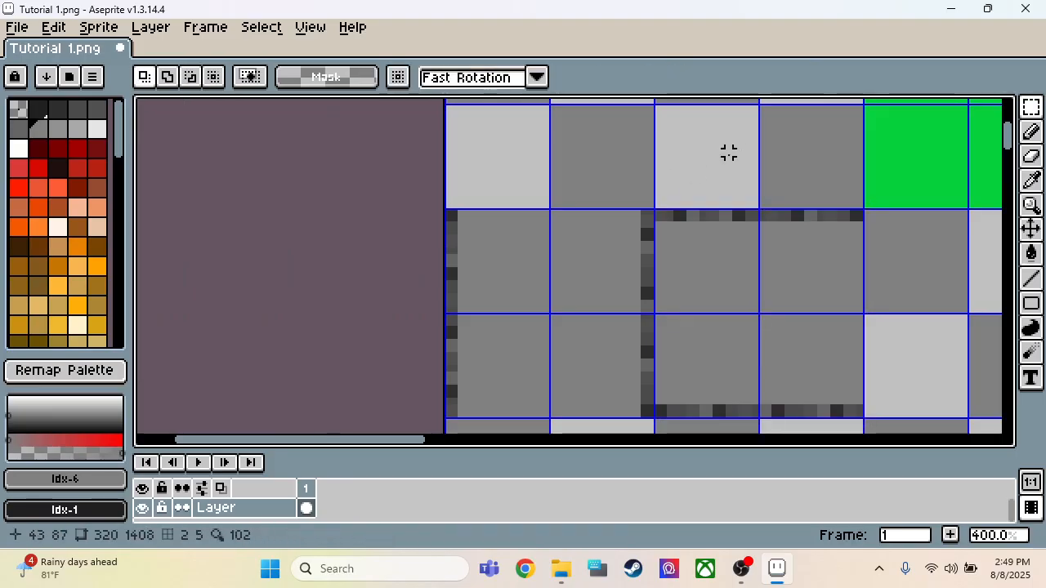
Step: Save the tileset Tutorial 1.png, keeping the PNG format despite its 256-colour palette limit
scroll(613, 204, "down", 2)
scroll(613, 204, "down", 1)
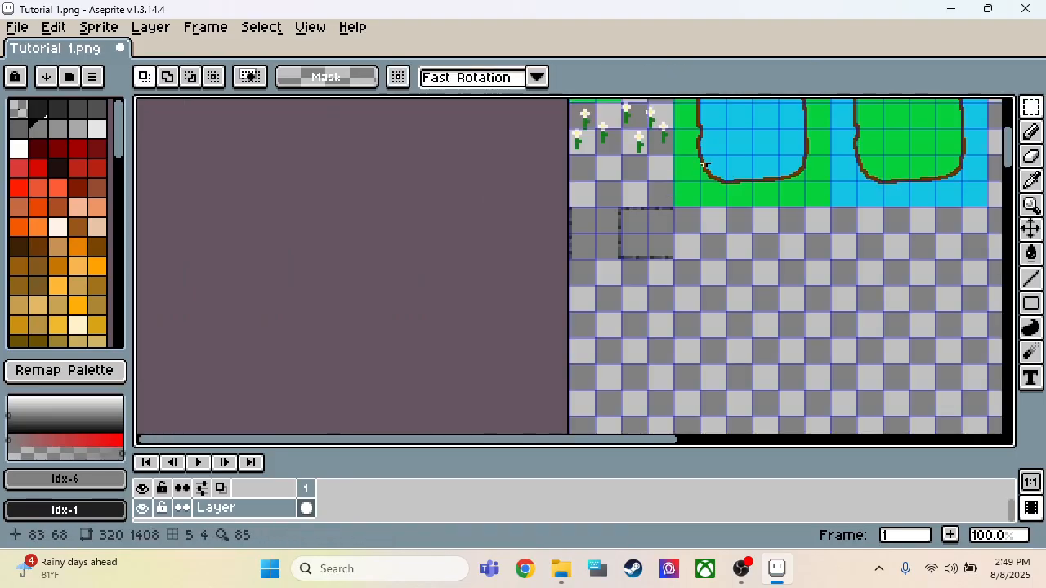
scroll(703, 163, "up", 2)
scroll(709, 164, "down", 1)
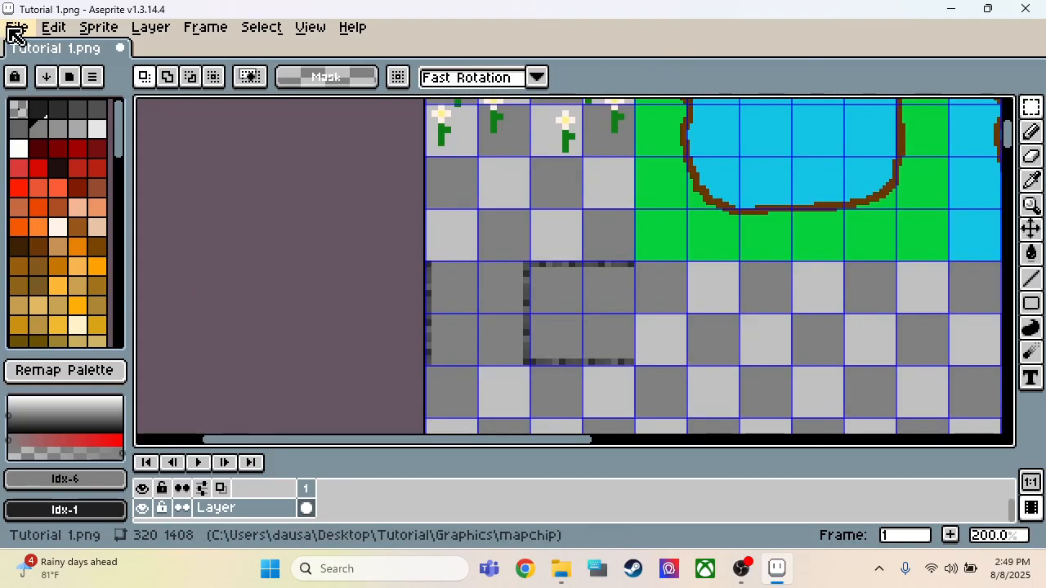
left_click(16, 28)
left_click(41, 110)
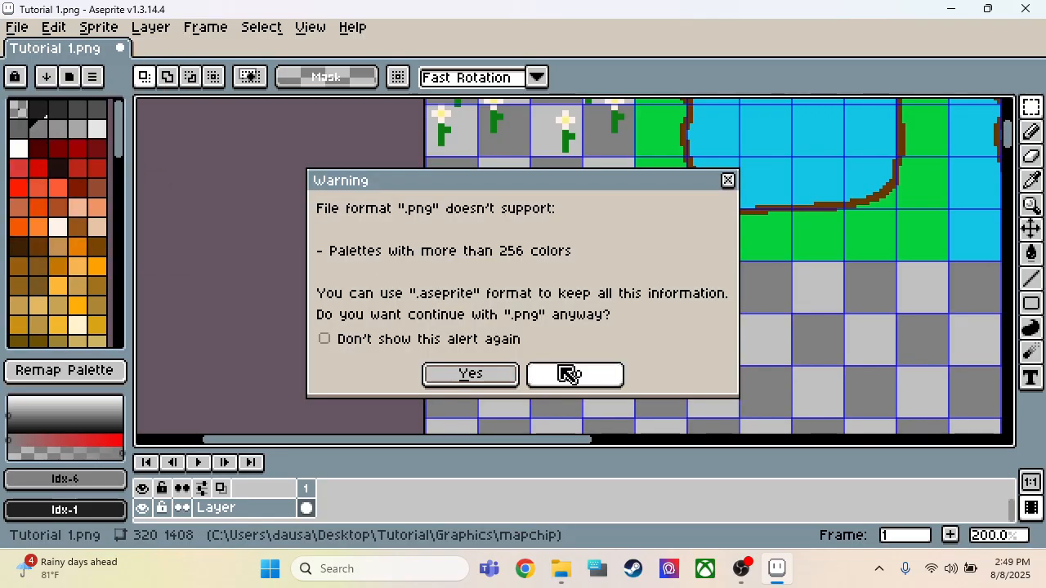
left_click(505, 376)
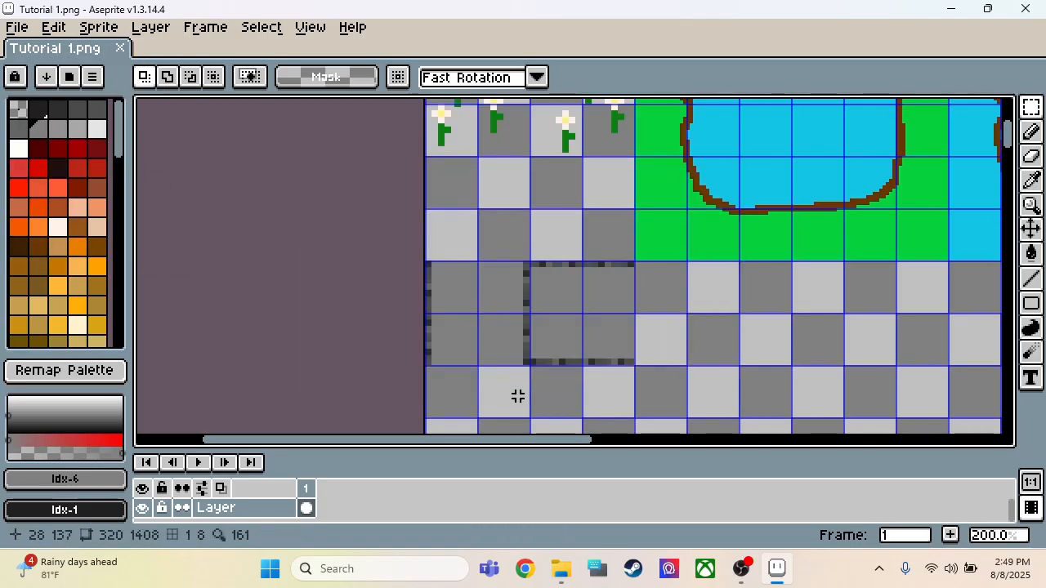
Step: Switch to SRPG Studio and open Second Map for editing with the original tileset Tutorial 1
left_click(562, 569)
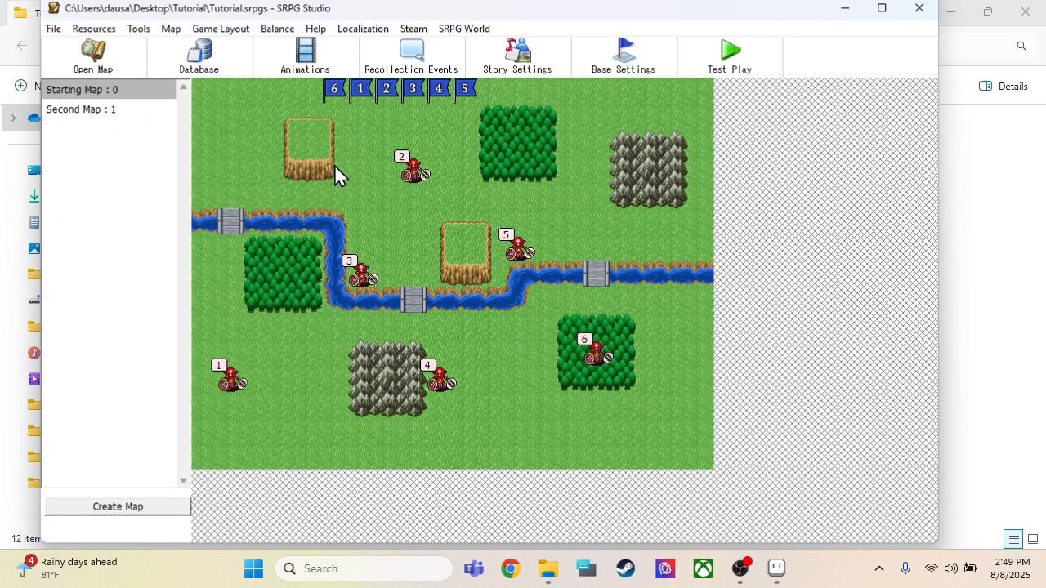
left_click(122, 112)
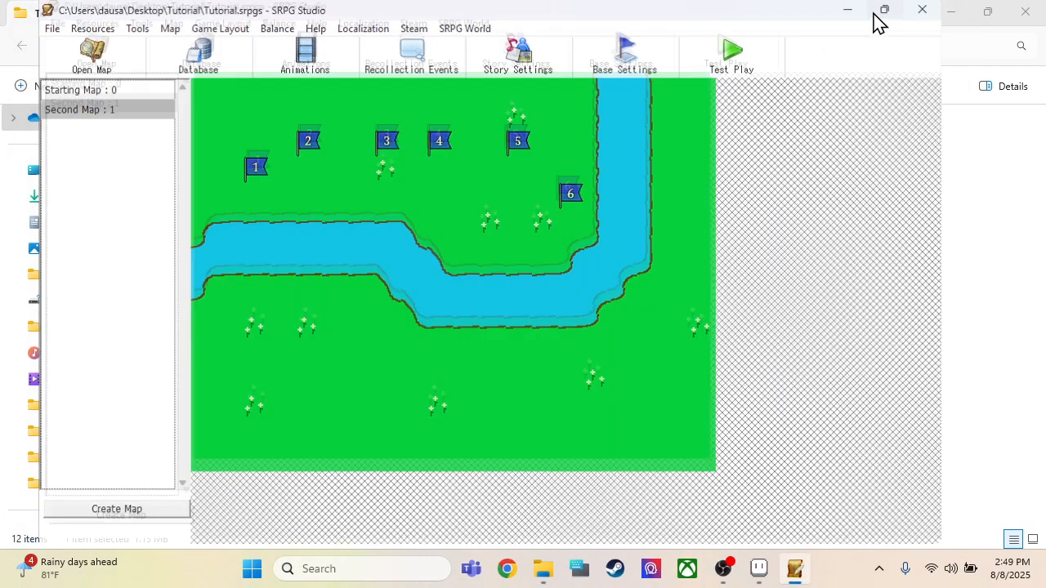
left_click(882, 9)
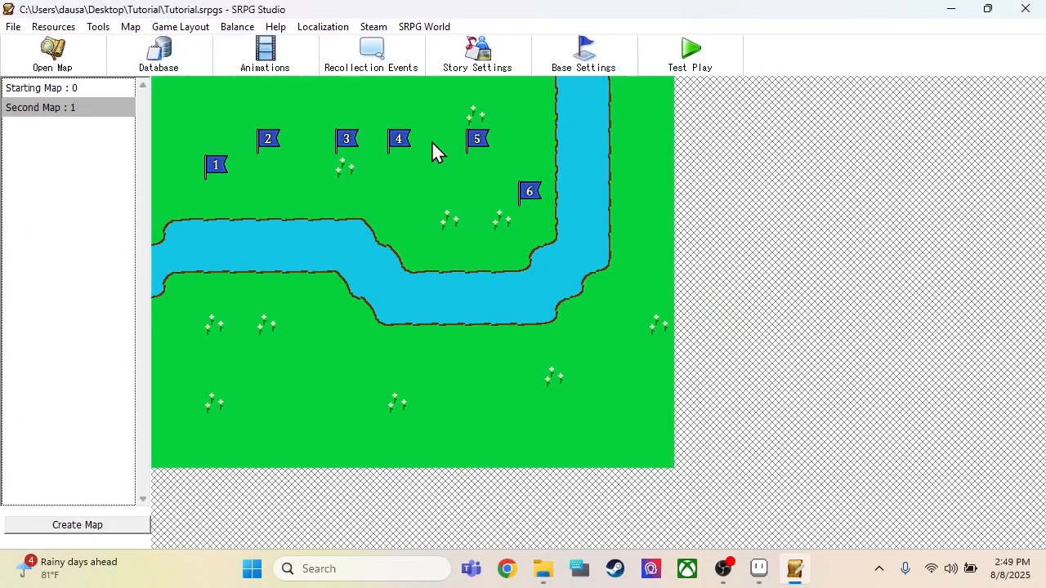
left_click(54, 56)
left_click(51, 490)
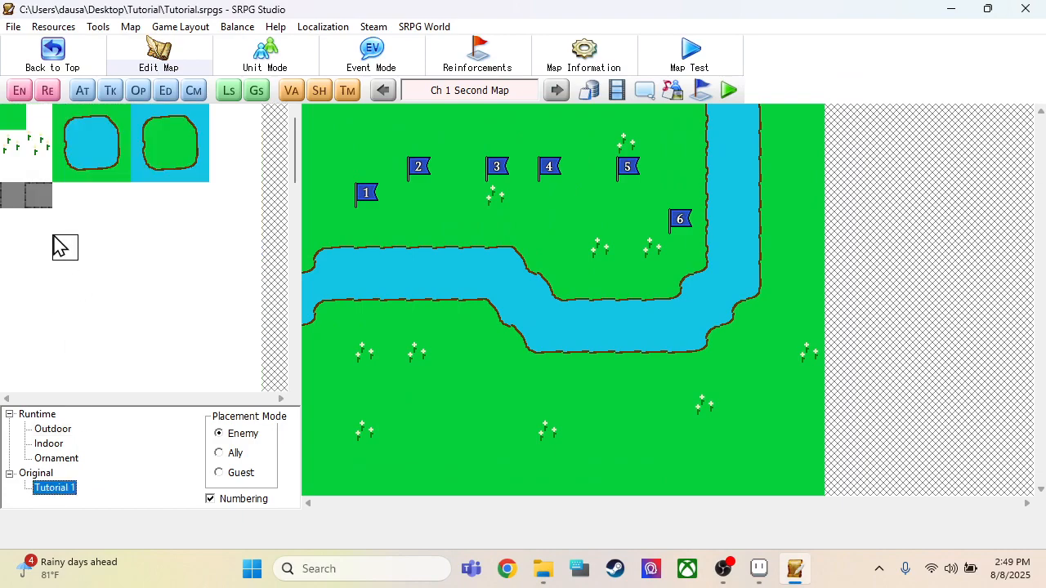
Step: Lay a horizontal bridge of three grey tiles with horizontal edges across the vertical stretch of the river
left_click(39, 195)
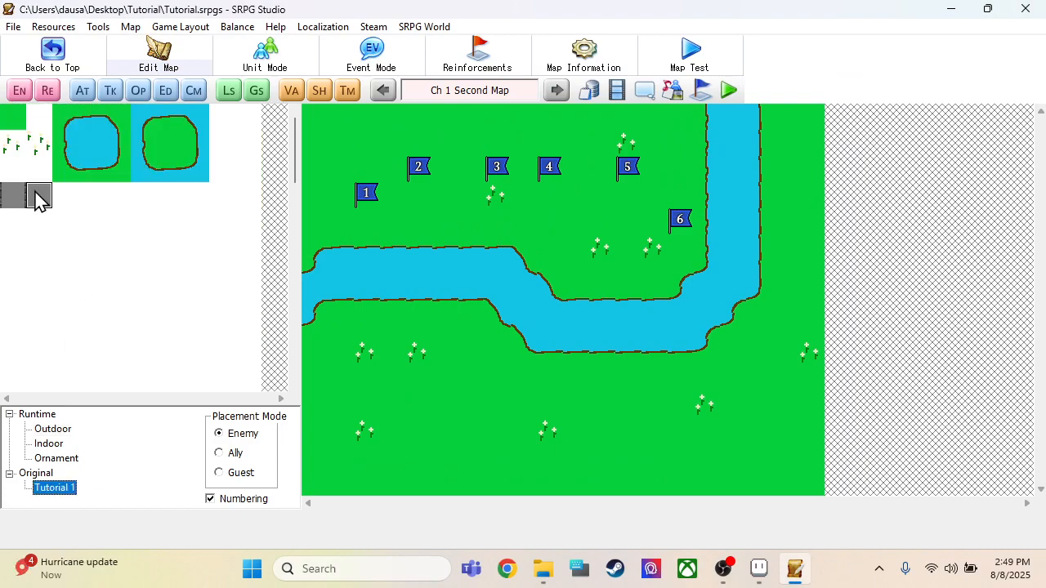
left_click(722, 189)
left_click(739, 190)
left_click(760, 187)
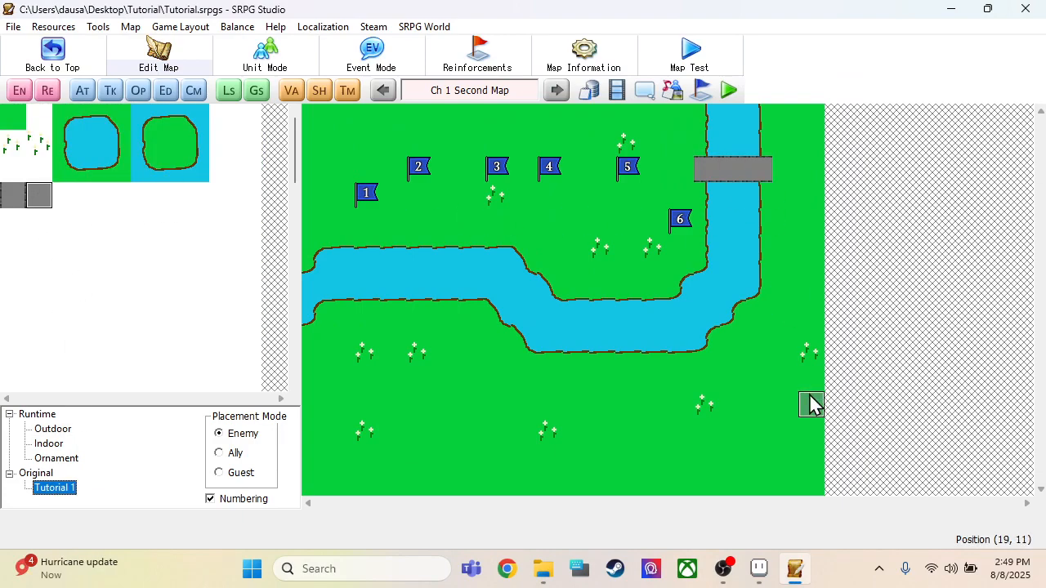
Step: Lay a vertical bridge of three grey tiles with vertical edges across the river's western horizontal stretch
left_click(18, 201)
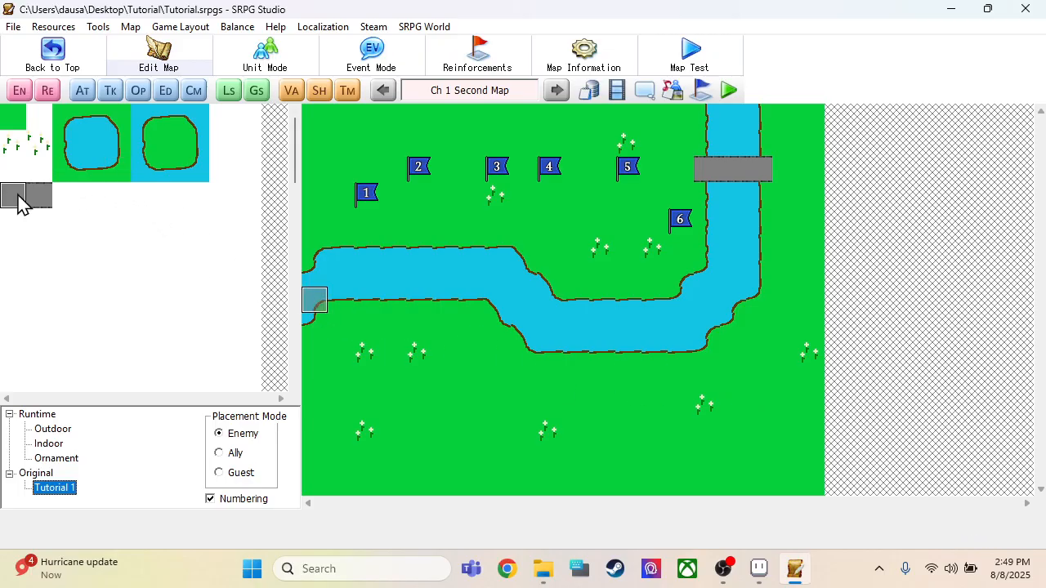
left_click(404, 259)
left_click(401, 282)
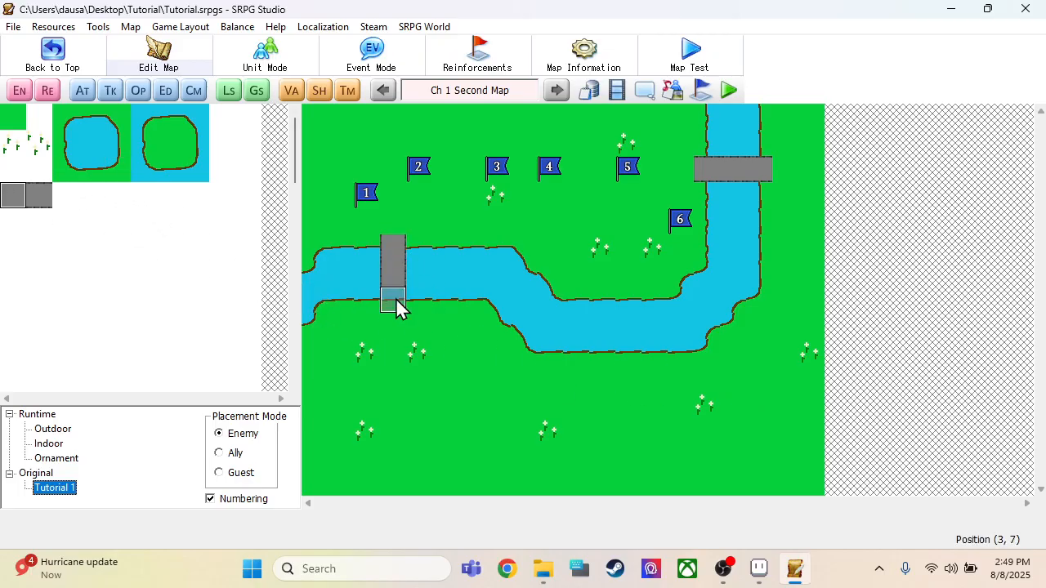
Step: Open the database's terrain settings for the original tileset Tutorial 1
left_click(596, 84)
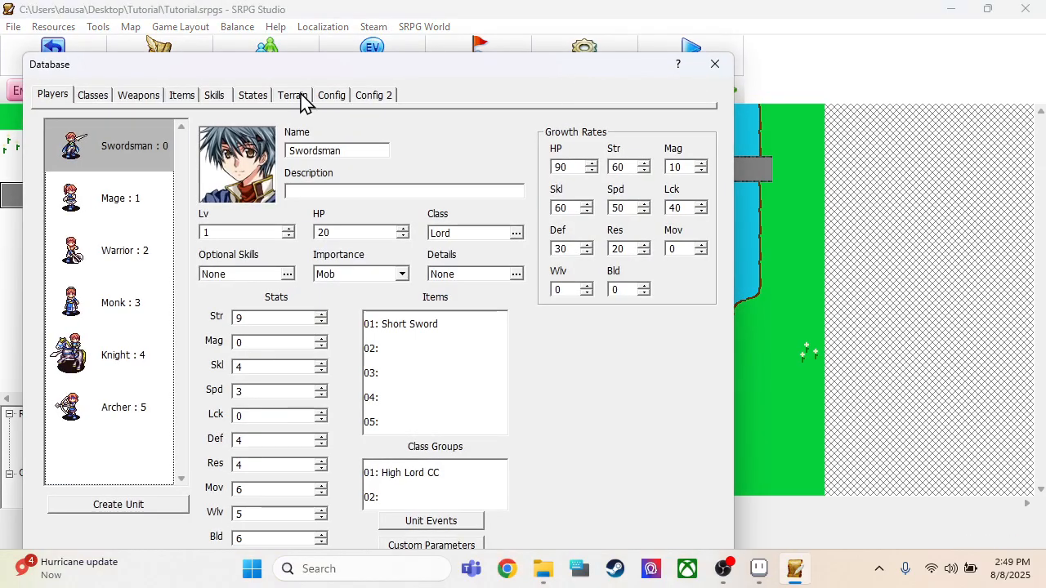
left_click(292, 95)
double_click(72, 533)
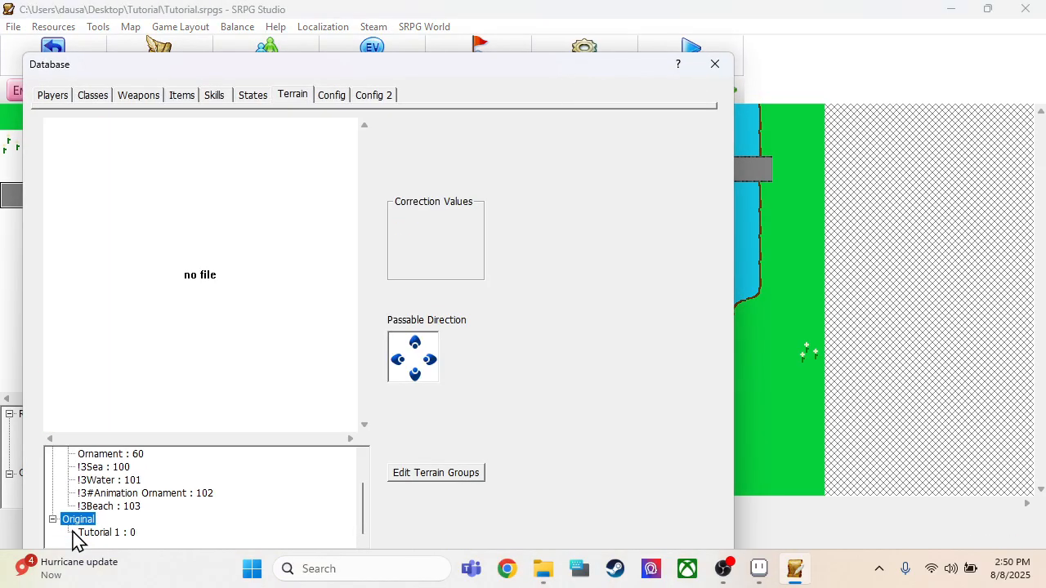
left_click(112, 533)
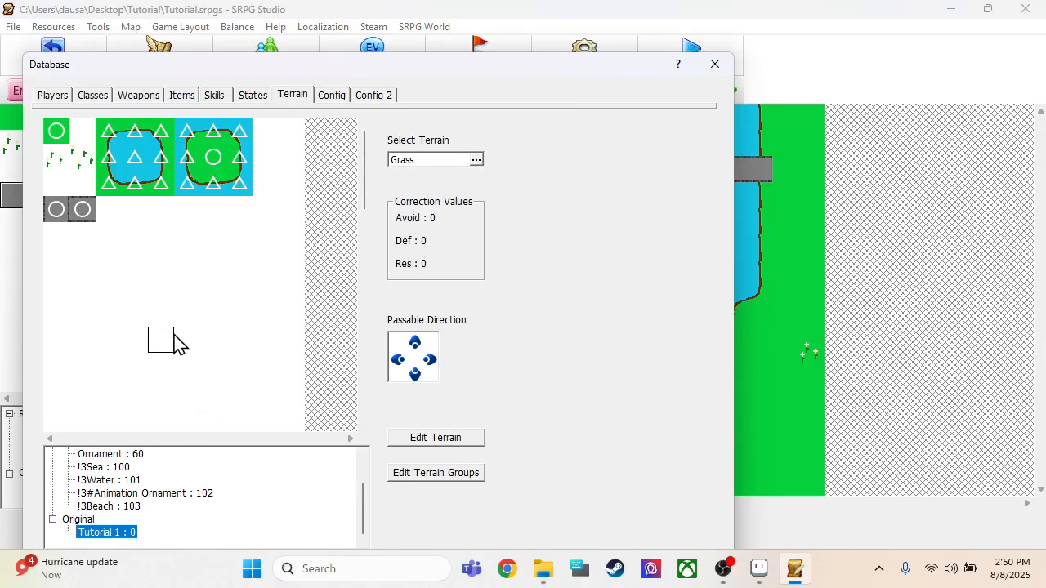
Step: Create a new terrain named Bridge, keeping its default stats and movement costs
left_click(433, 442)
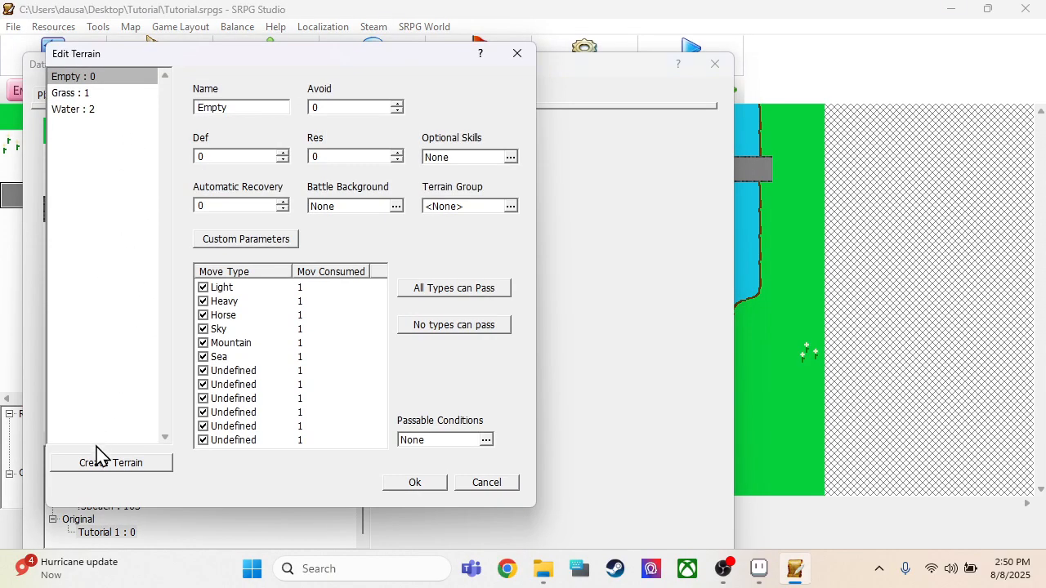
left_click(96, 458)
left_click_drag(258, 106, 195, 98)
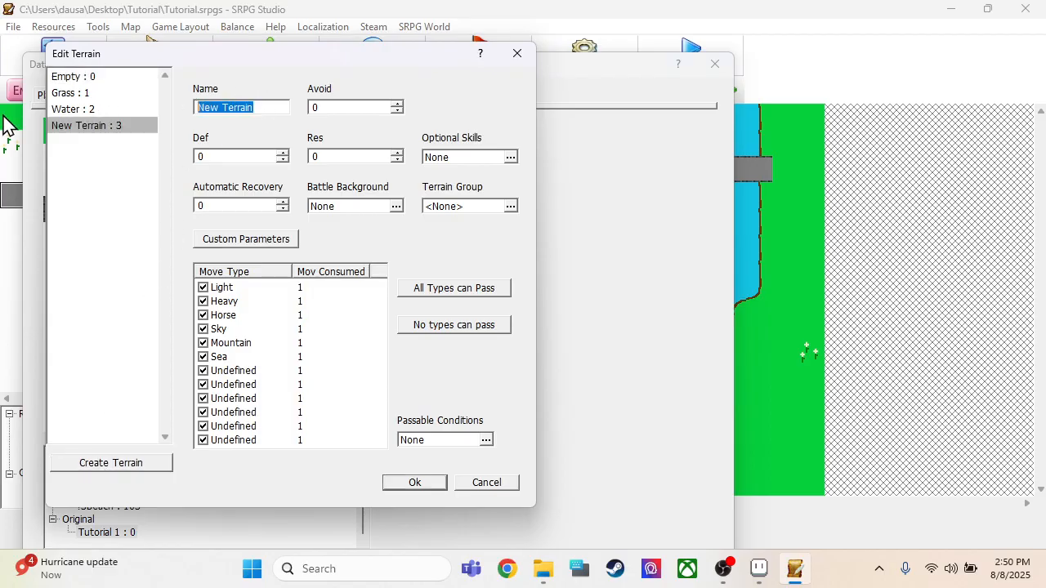
type("Bridge")
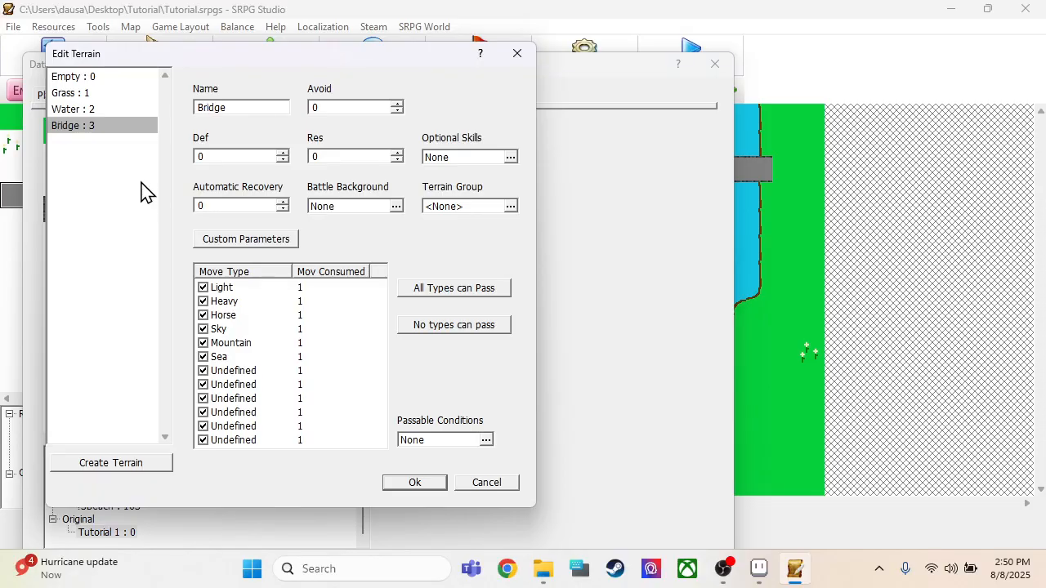
left_click(143, 194)
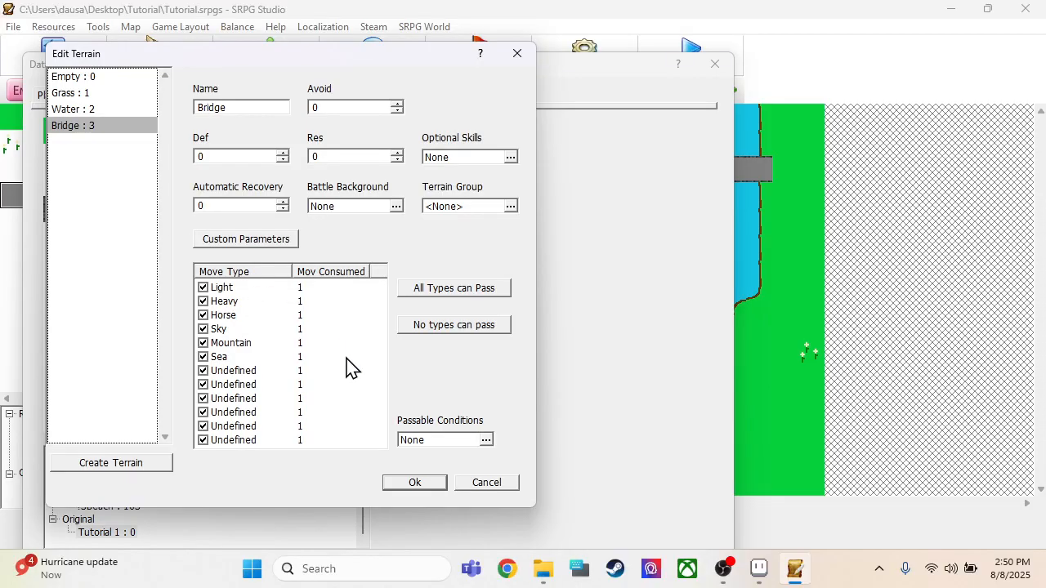
left_click(415, 483)
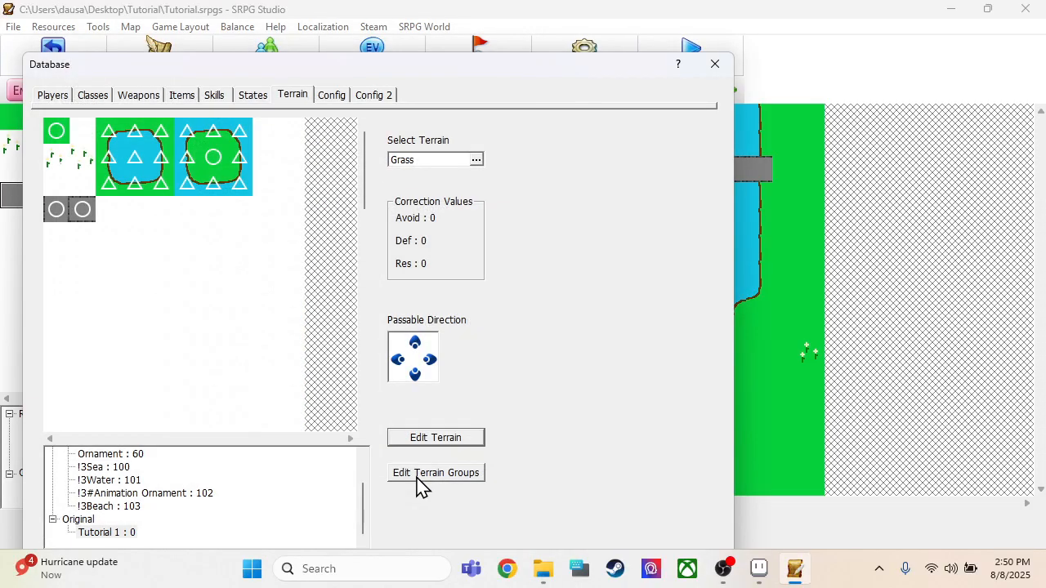
Step: Assign the Bridge terrain to the two grey bridge tiles and accept the database changes
left_click(441, 163)
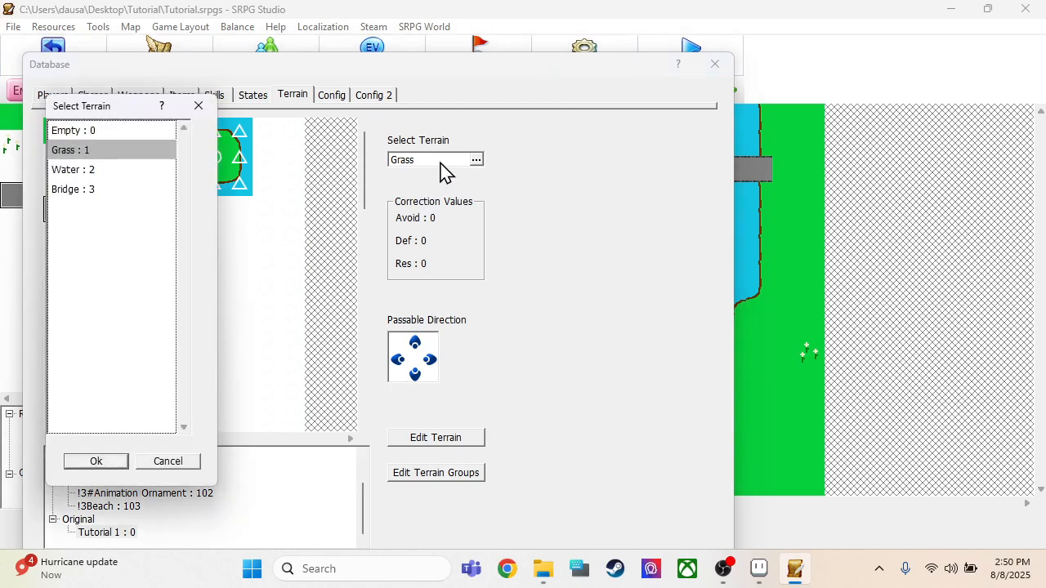
left_click(98, 190)
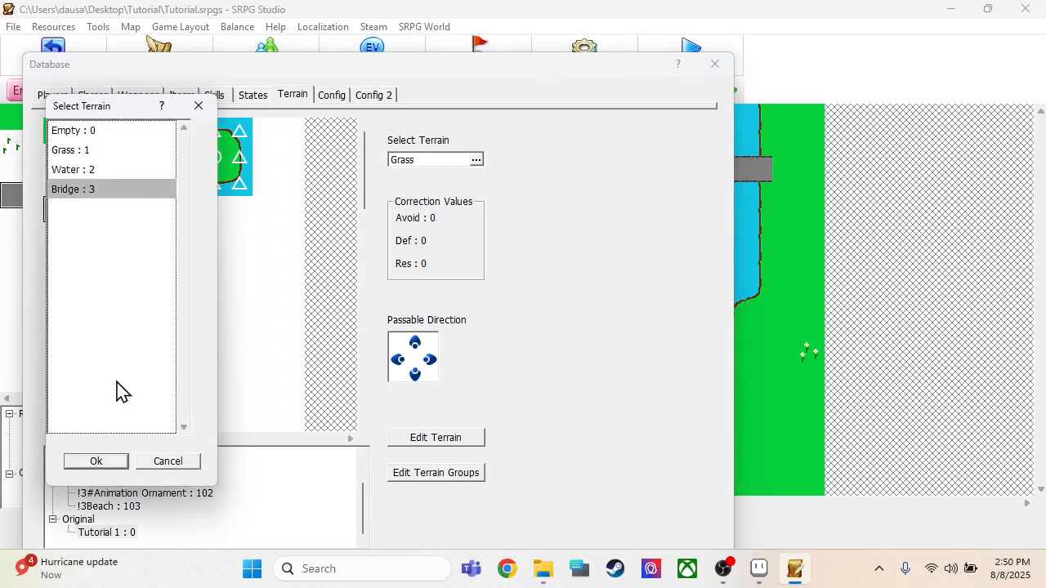
left_click(95, 462)
left_click_drag(542, 75, 545, 40)
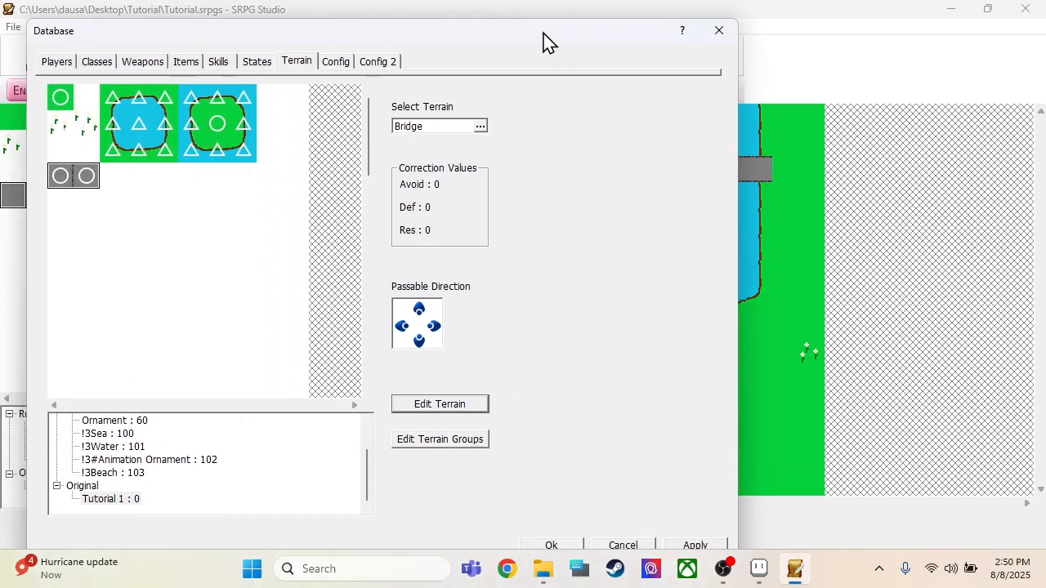
left_click(567, 544)
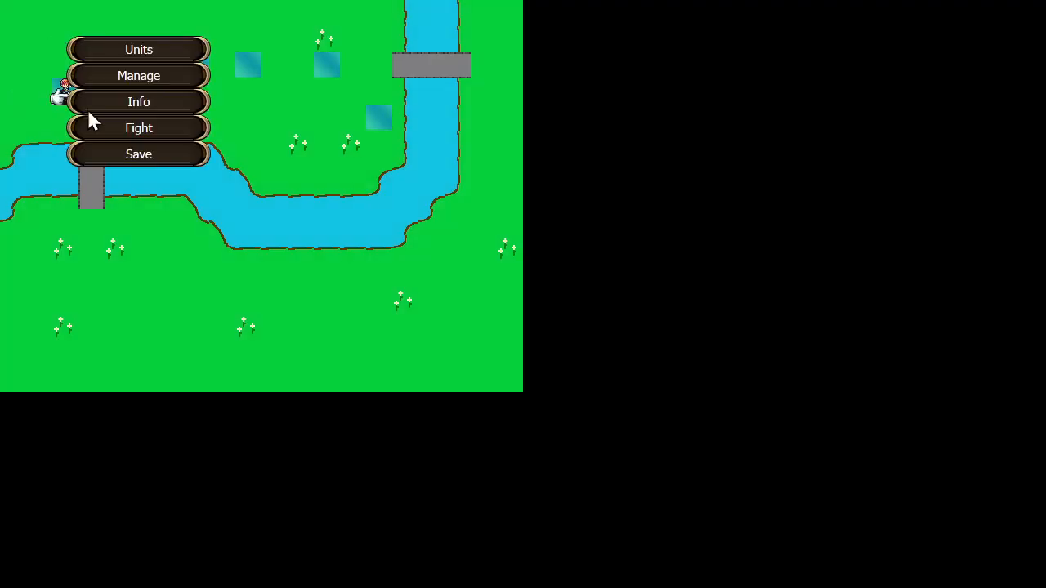
Step: Start the fight in the map test, move the Swordsman south across the vertical bridge and make him wait
left_click(119, 127)
left_click(250, 233)
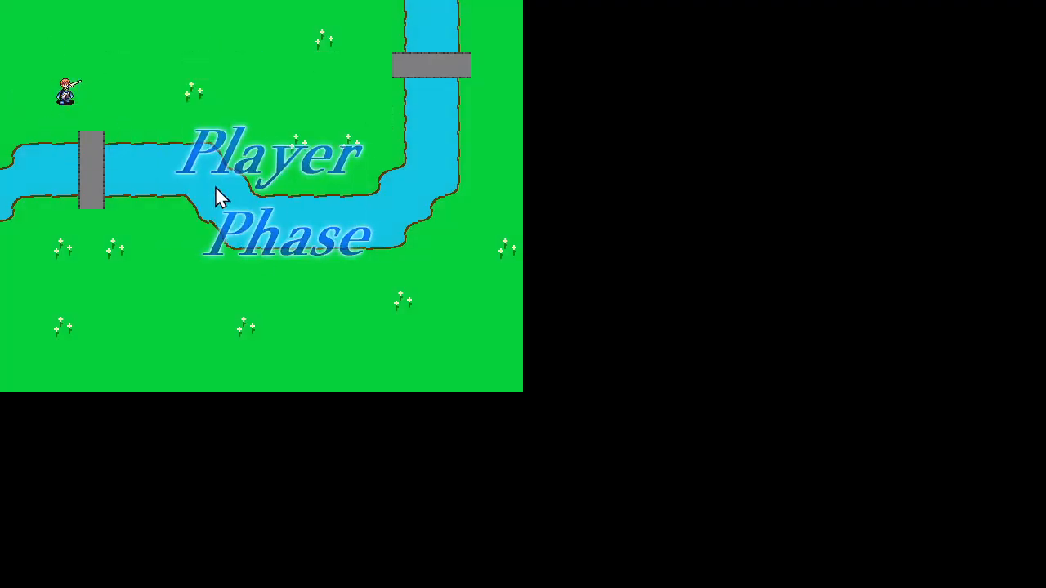
left_click(67, 96)
left_click(81, 219)
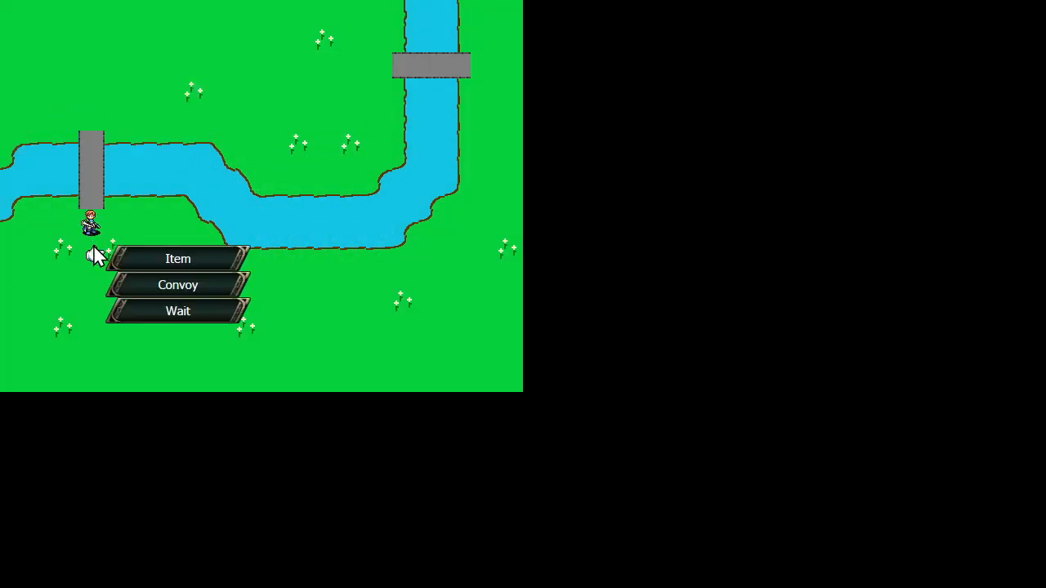
left_click(159, 312)
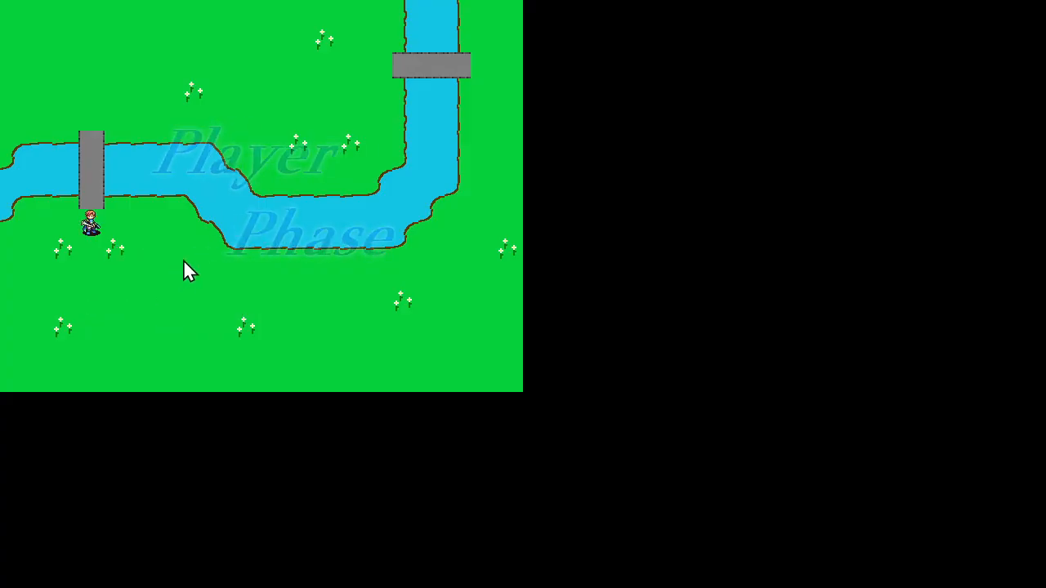
Step: Move the Swordsman east along the river's south bank to the bend over three turns, waiting after each move
left_click(91, 224)
left_click(208, 279)
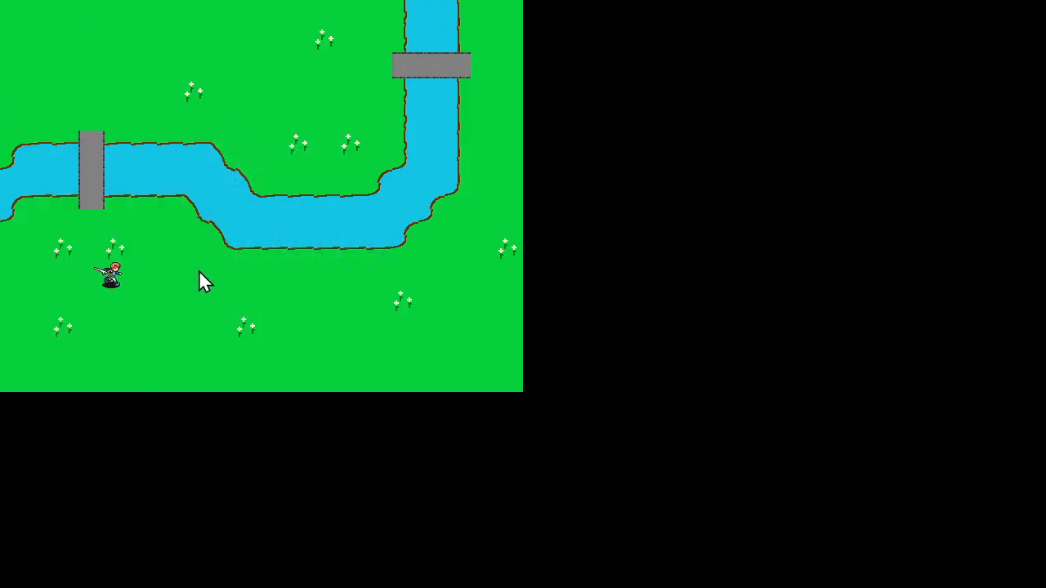
left_click(277, 364)
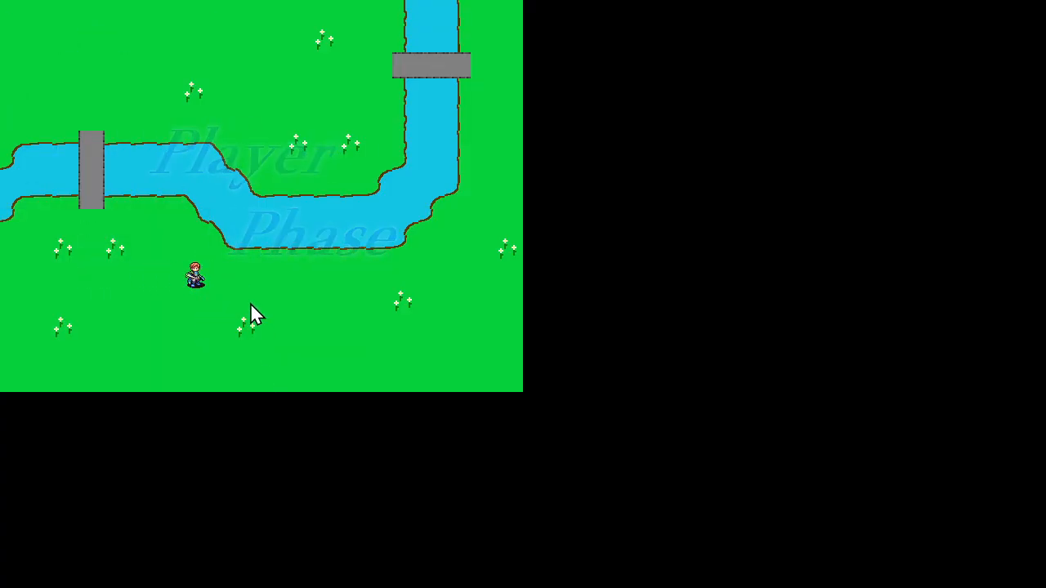
left_click(194, 276)
left_click(326, 274)
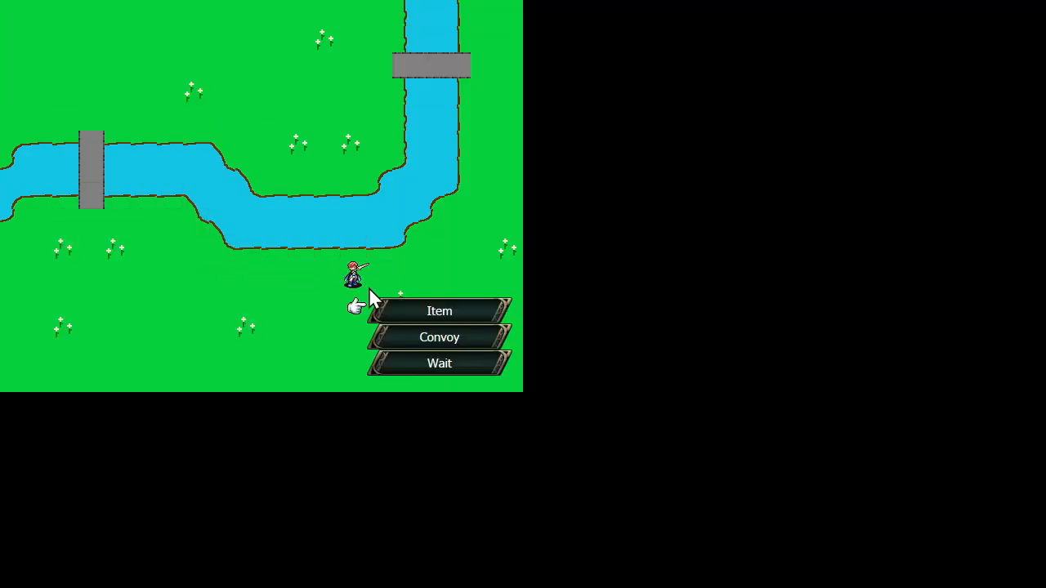
left_click(439, 366)
left_click(360, 279)
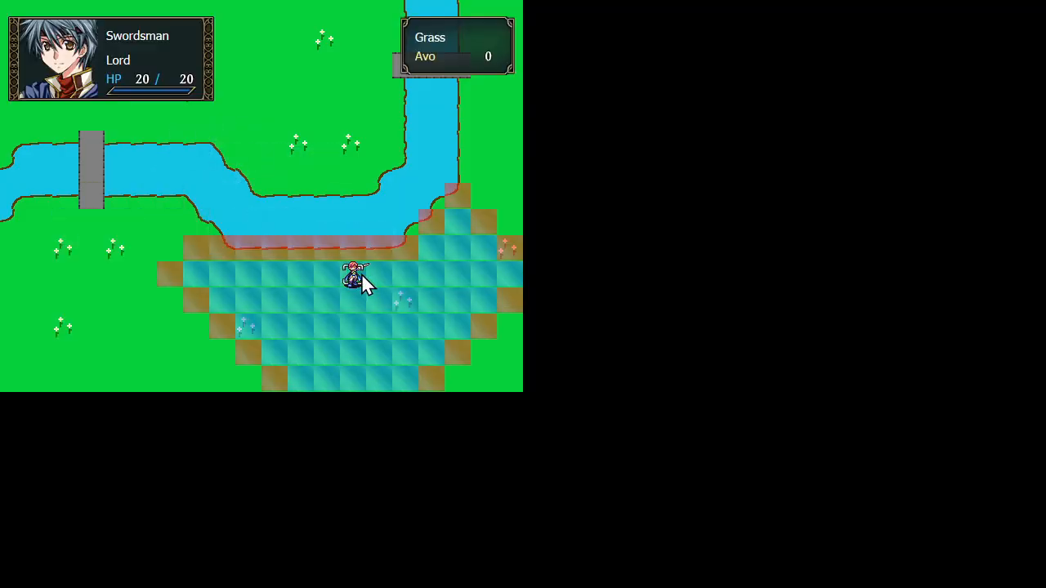
left_click(452, 218)
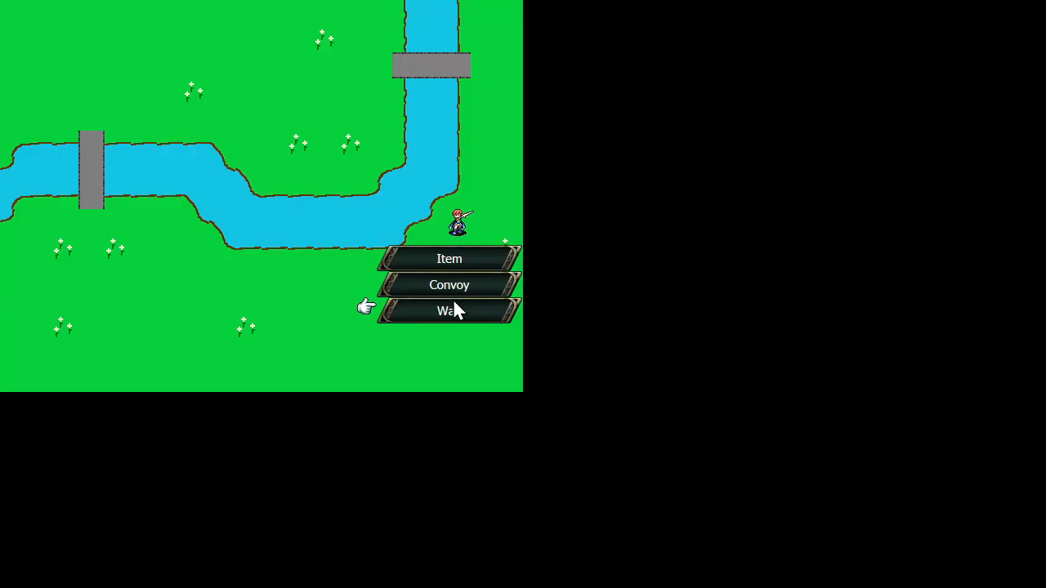
left_click(458, 308)
Step: Check the Swordsman's movement range beside the river bend, then quit the map test
left_click(468, 231)
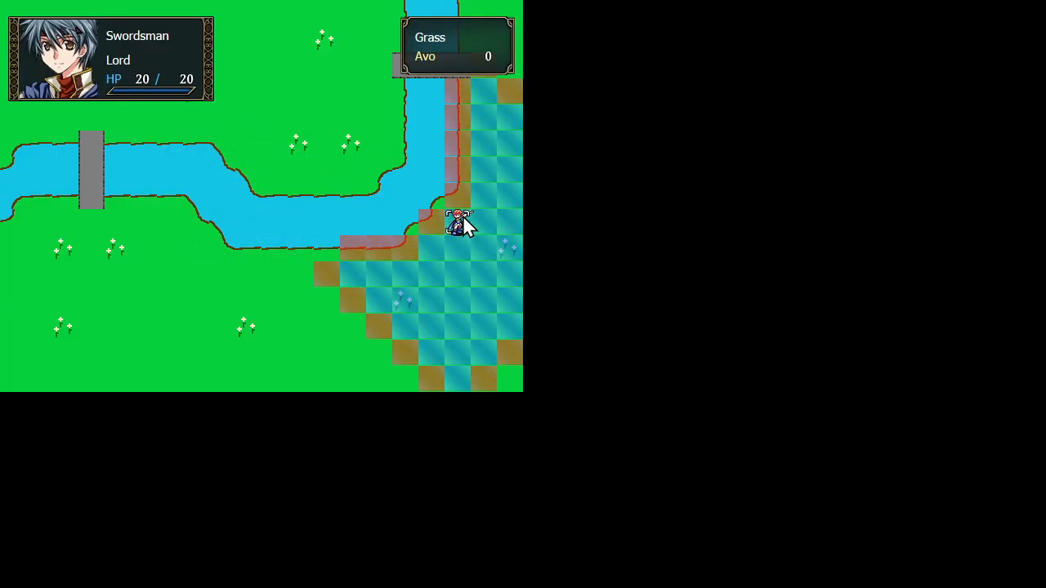
right_click(464, 219)
left_click(455, 227)
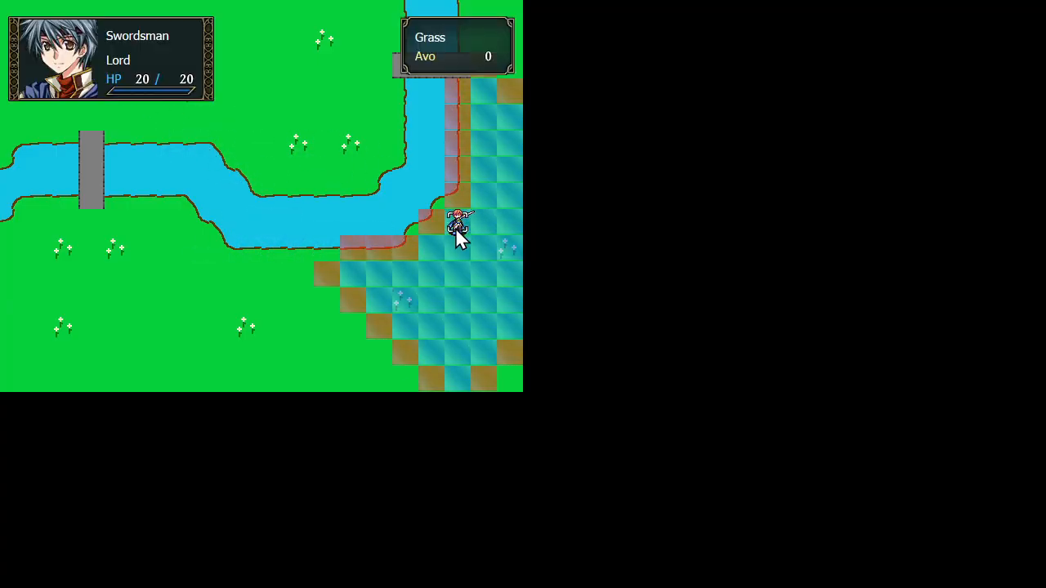
right_click(455, 228)
key("Escape")
key("Left")
key("Return")
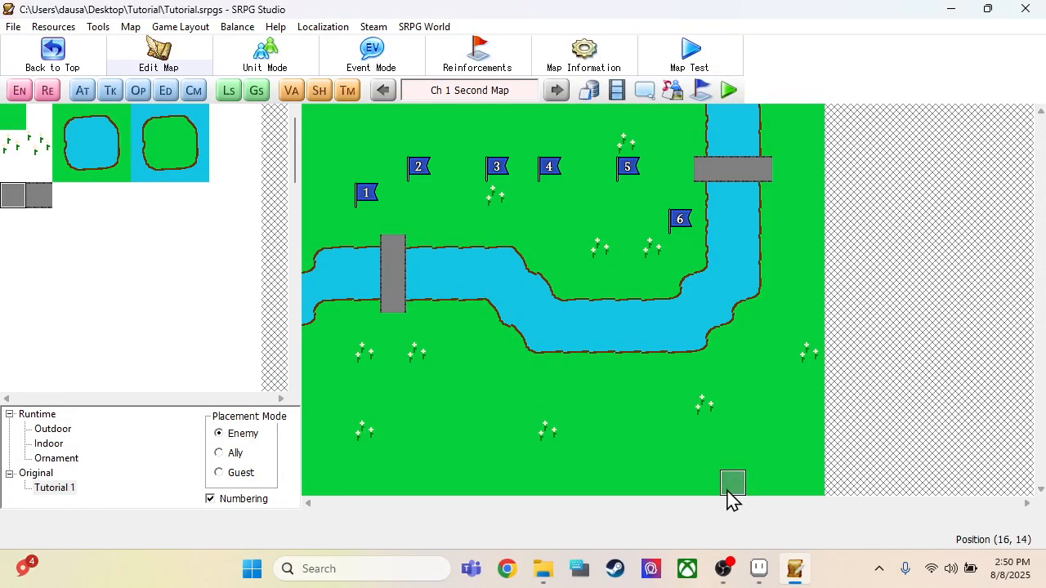
Step: Switch to Aseprite and try to save Tutorial 1.png in PNG format despite the palette limitation
mouse_move(758, 568)
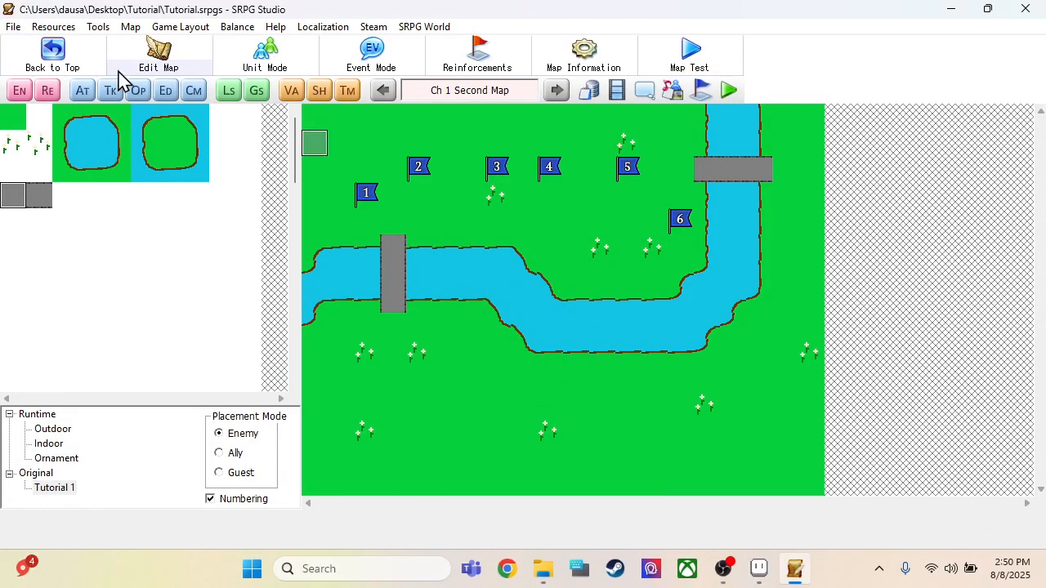
left_click(766, 578)
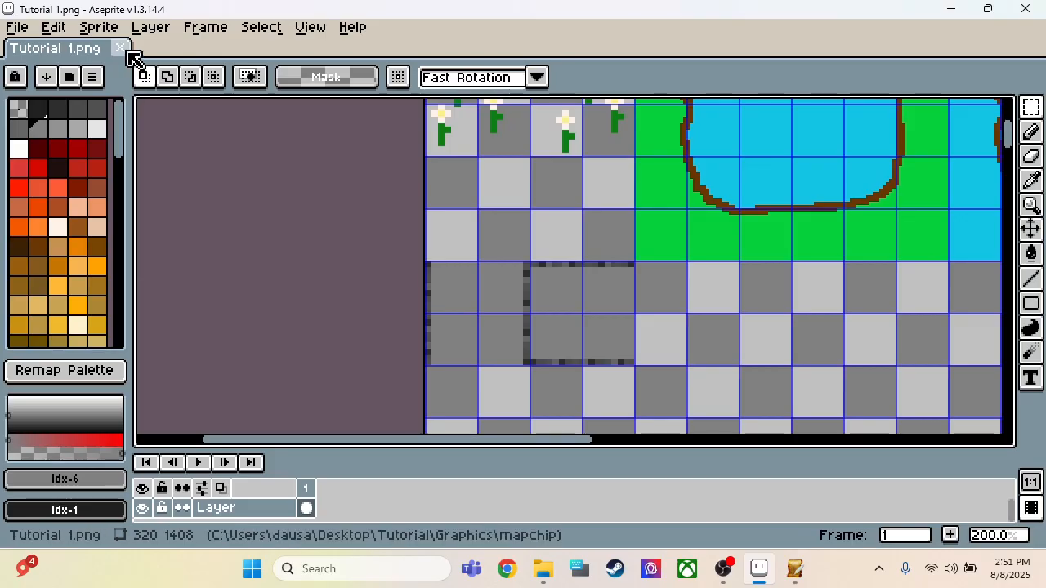
left_click(18, 27)
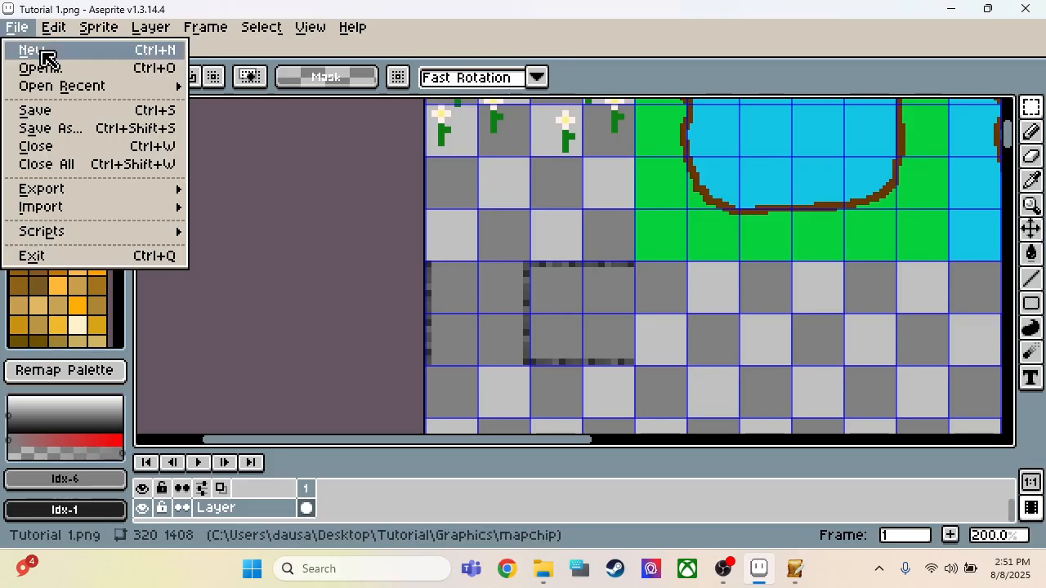
left_click(53, 114)
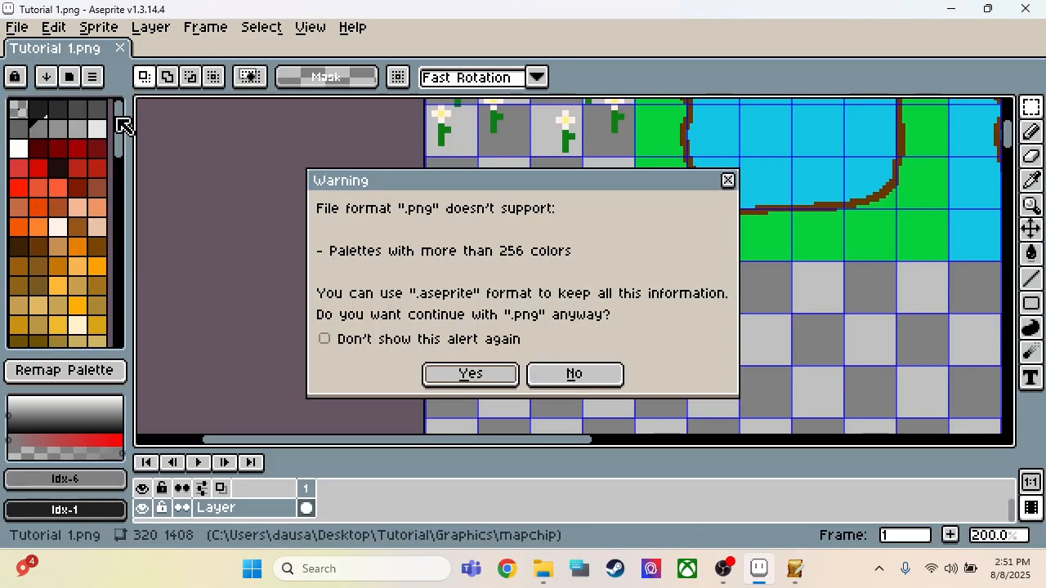
left_click(468, 376)
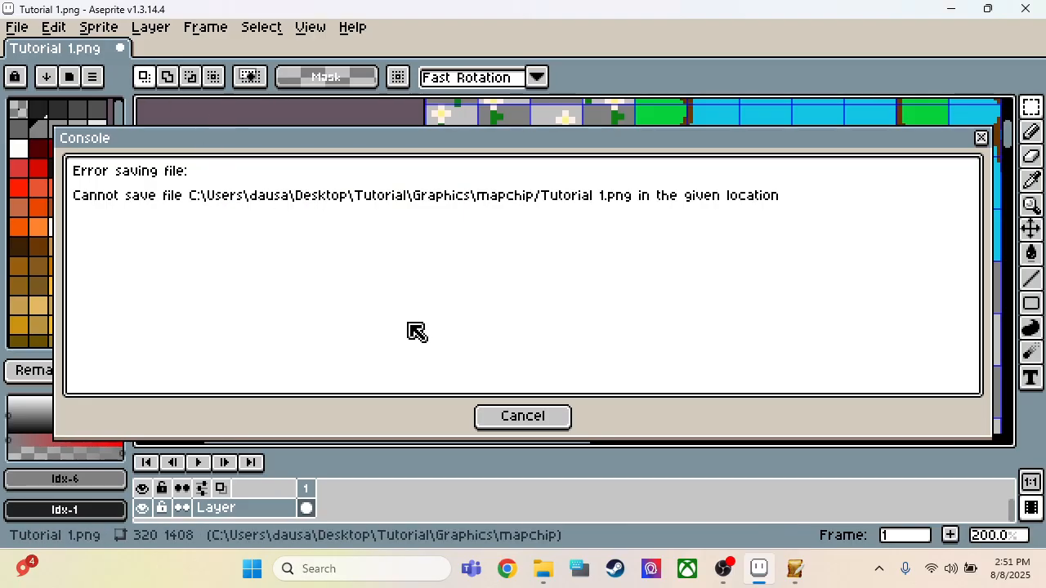
left_click(493, 416)
Step: Close SRPG Studio, then save Tutorial 1.png in Aseprite, continuing with the PNG format
left_click(795, 572)
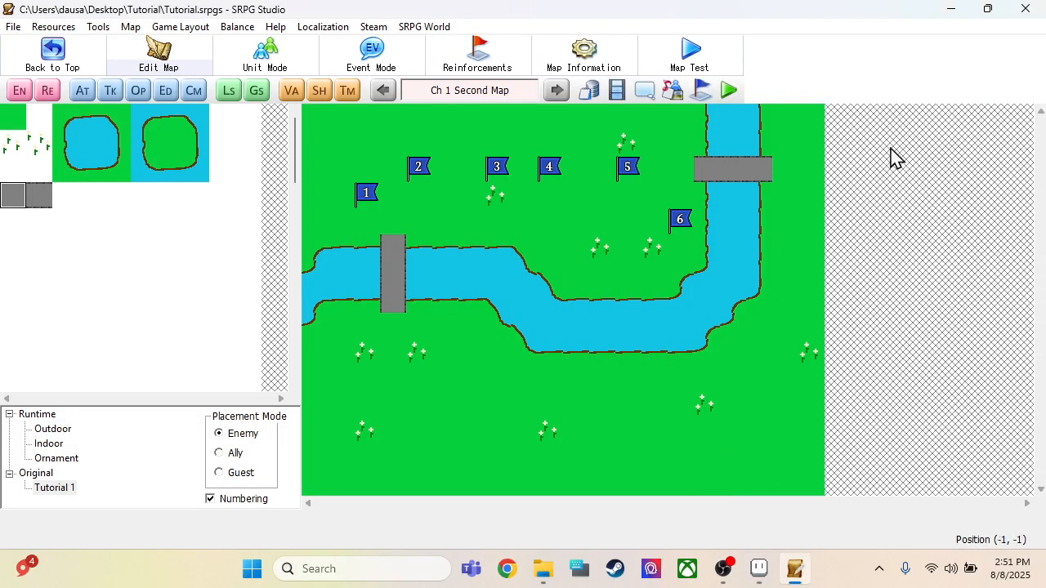
left_click(1025, 8)
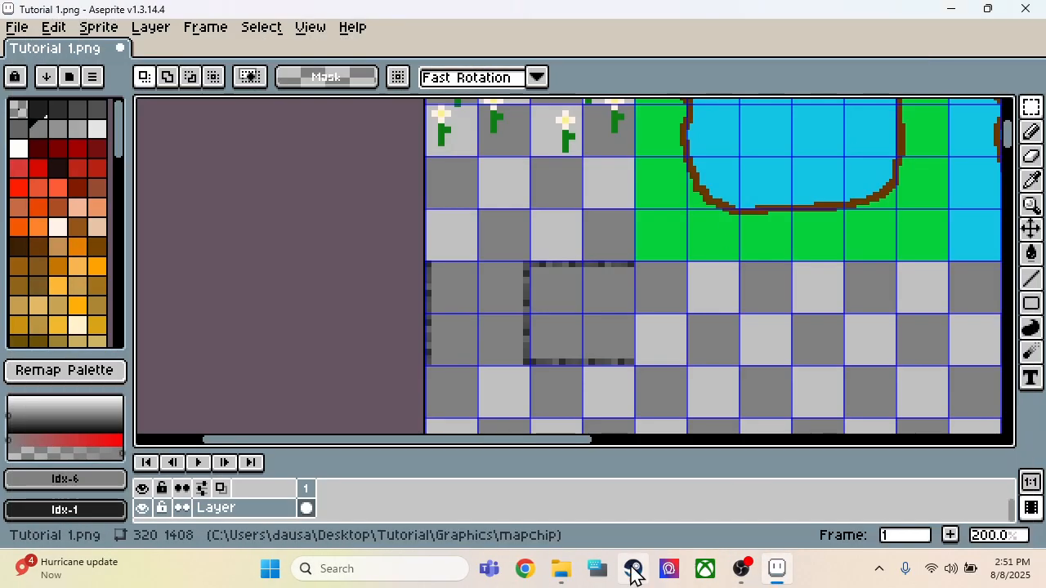
left_click(17, 27)
left_click(45, 111)
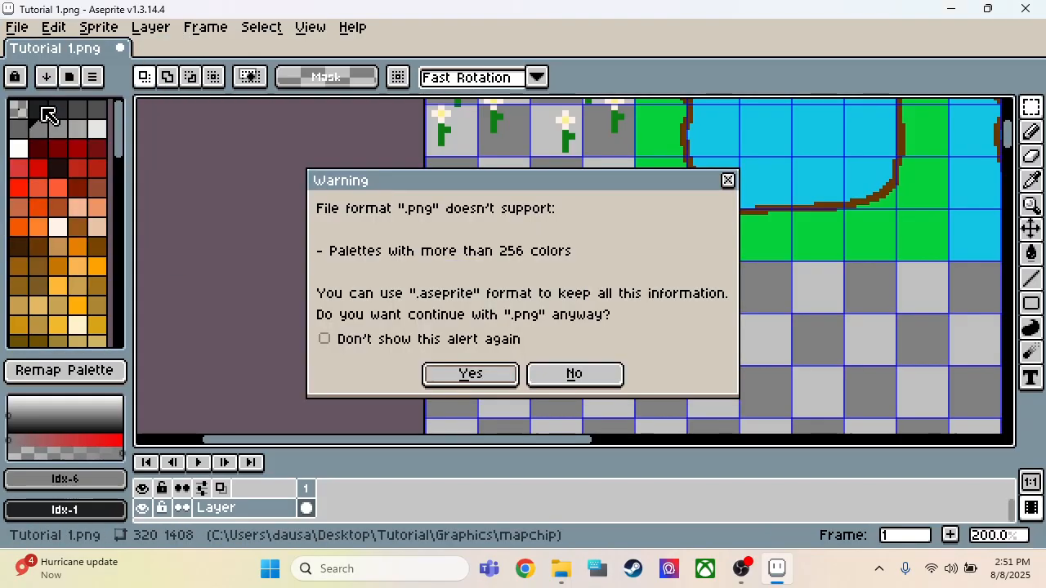
left_click(441, 378)
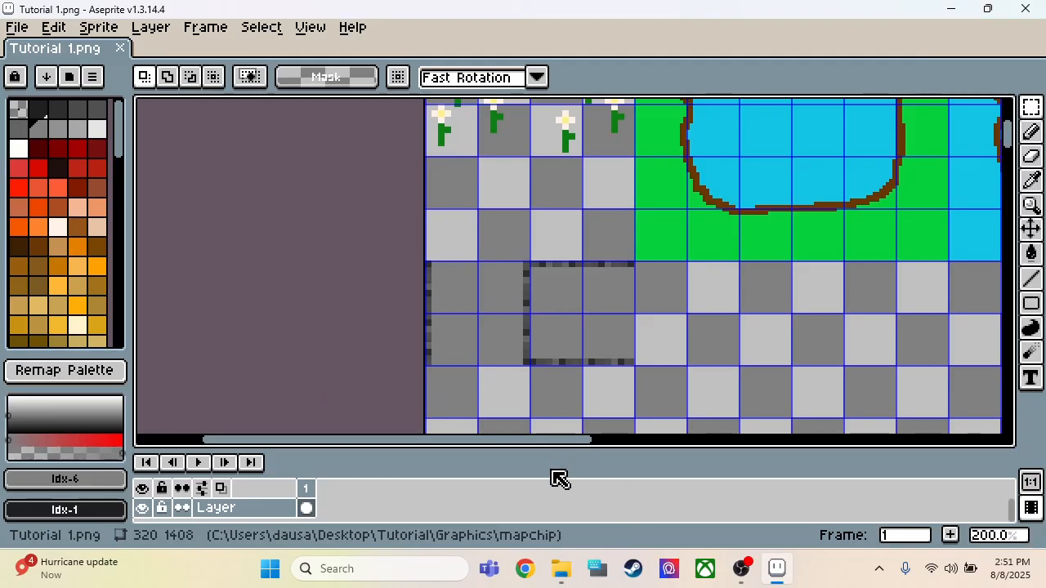
Step: Switch to Steam, search the store for "aseprite", then clear the search
mouse_move(561, 563)
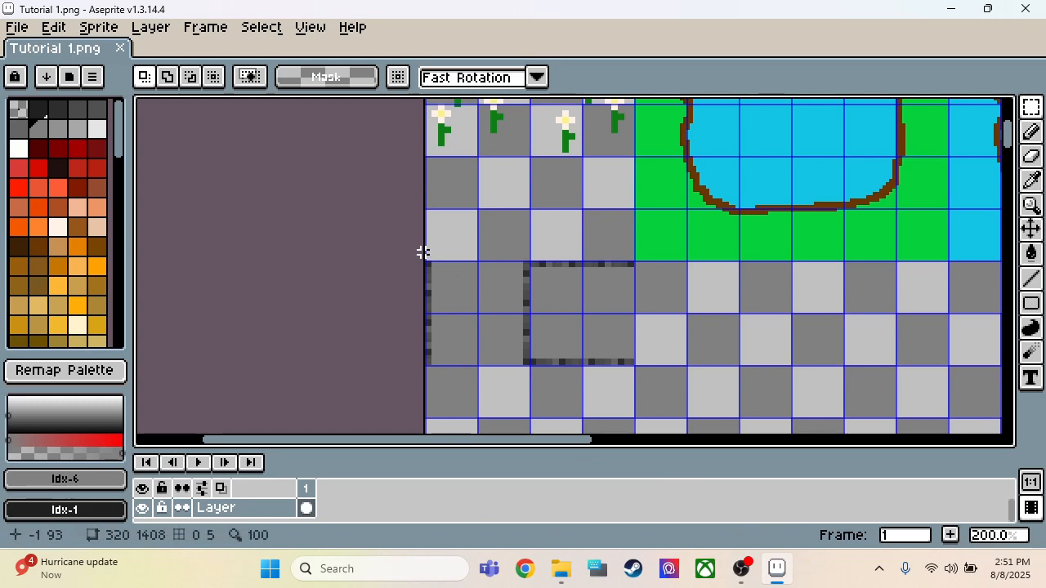
left_click(629, 570)
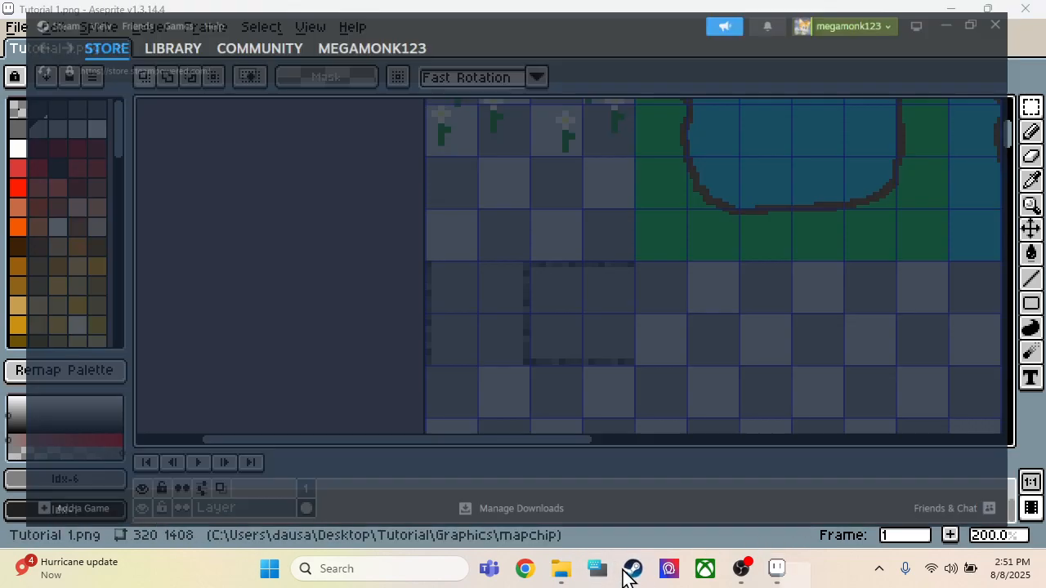
left_click(886, 116)
type("aseprite")
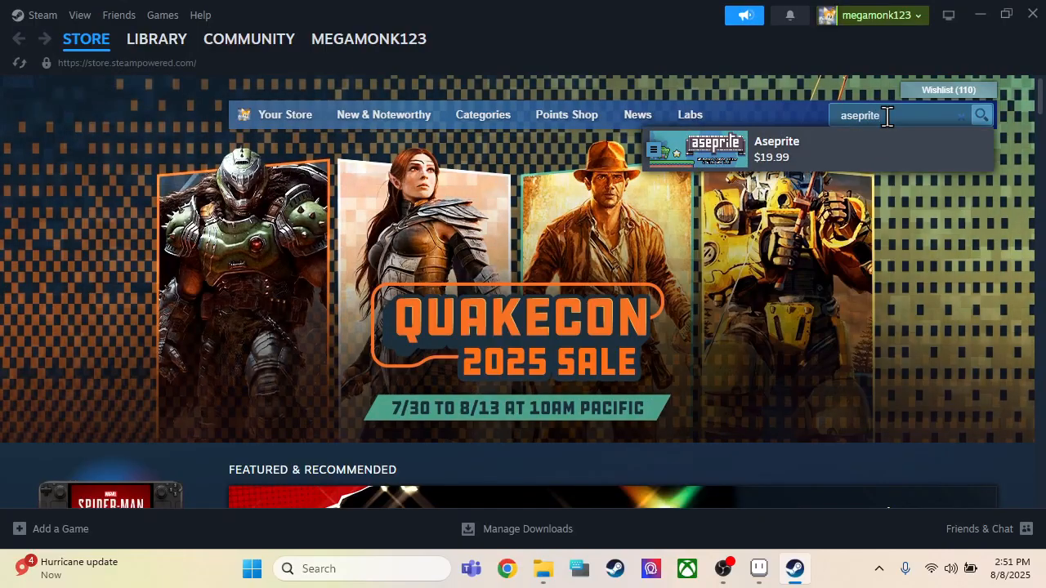
key("BackSpace")
key("BackSpace")
key("BackSpace")
key("BackSpace")
key("BackSpace")
key("BackSpace")
key("BackSpace")
key("BackSpace")
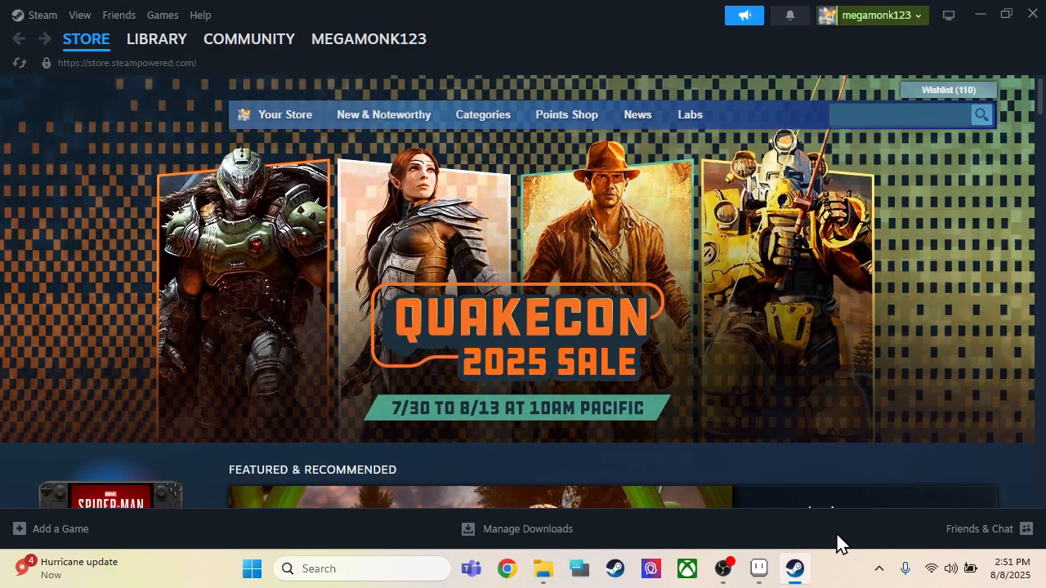
Step: Switch to Aseprite, save Tutorial 1.png again in PNG format and close the file
left_click(758, 571)
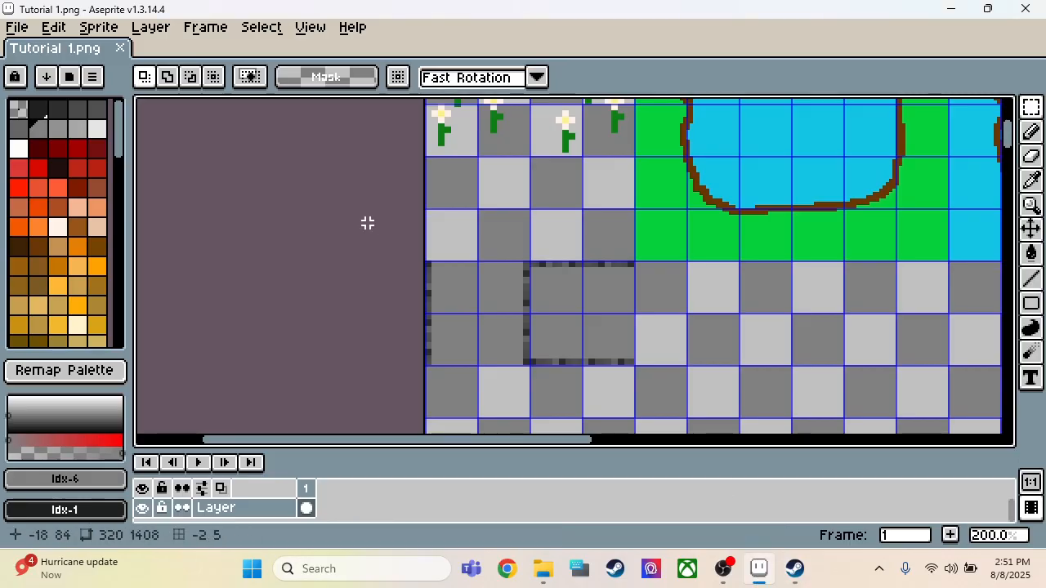
scroll(322, 368, "down", 2)
scroll(462, 373, "up", 1)
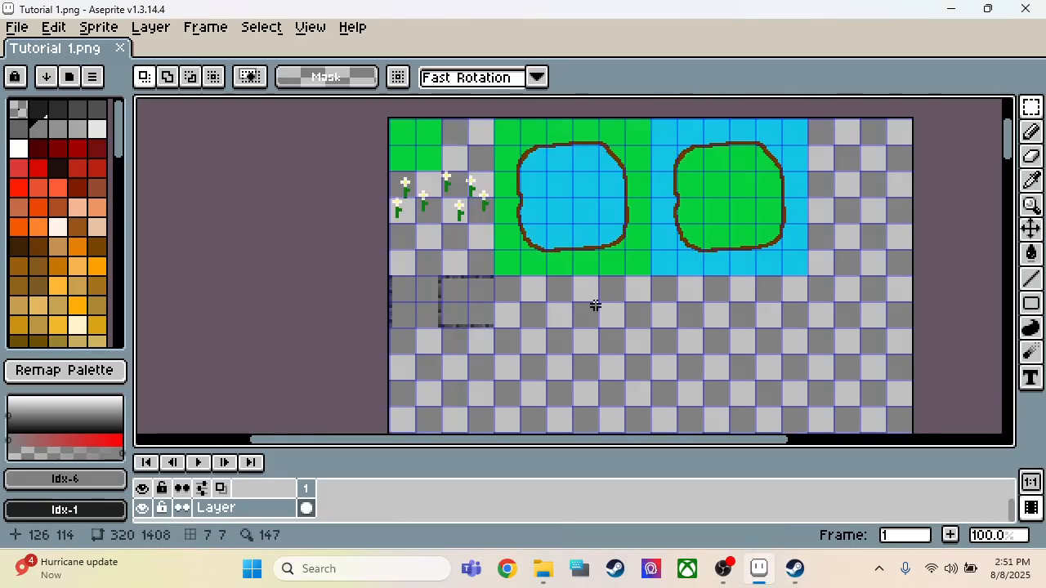
left_click(16, 27)
left_click(37, 110)
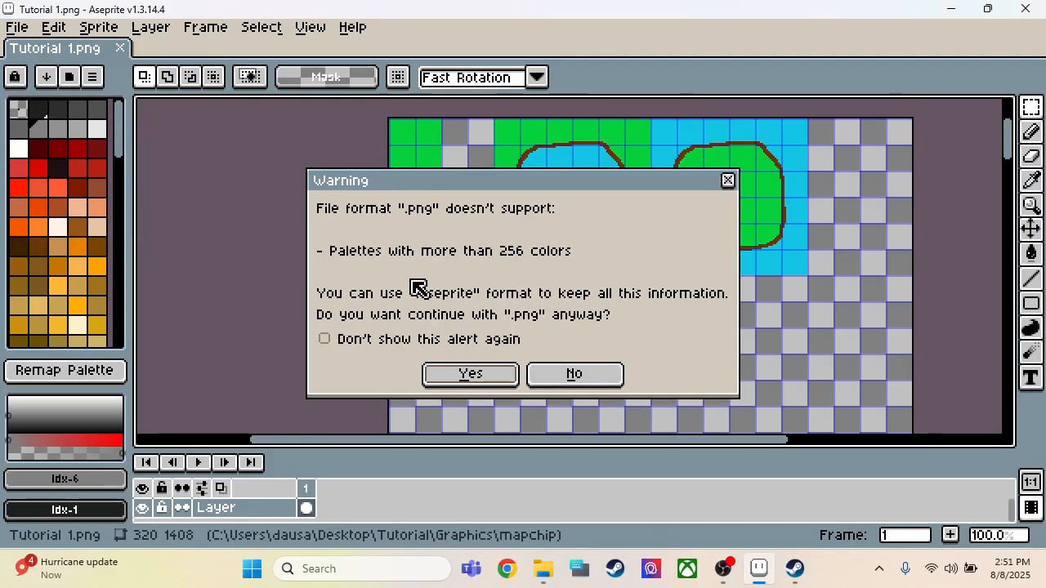
left_click(450, 382)
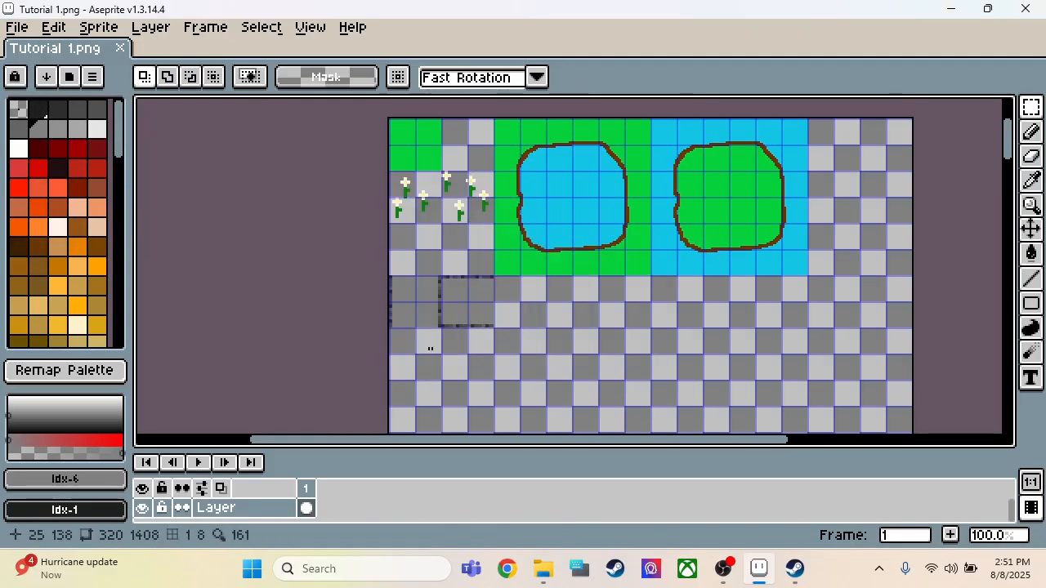
left_click(120, 48)
Step: Reopen the Tutorial.srpgs project in SRPG Studio and bring up its graphics resources
left_click(544, 569)
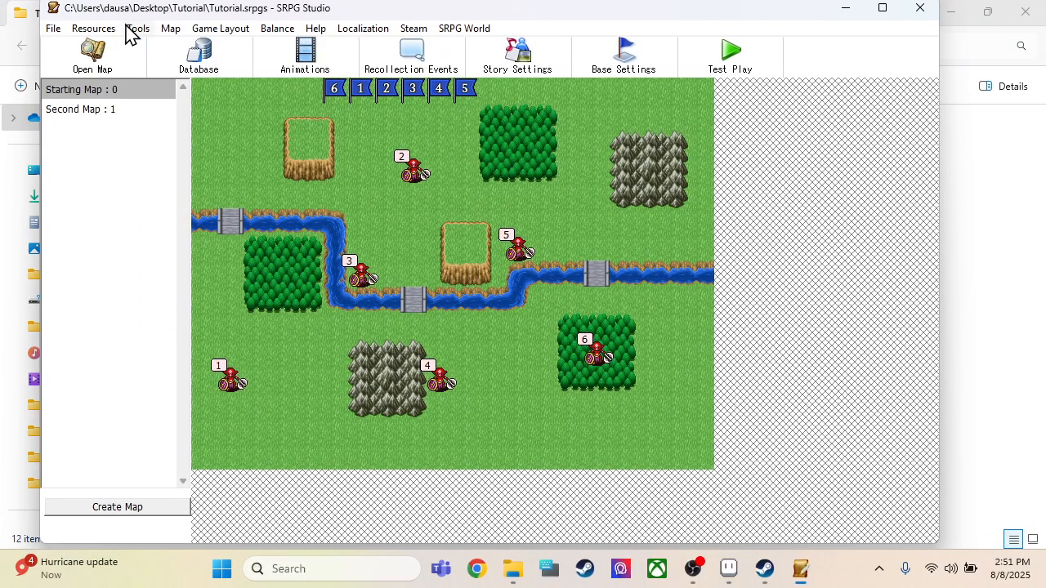
left_click(104, 32)
left_click(108, 48)
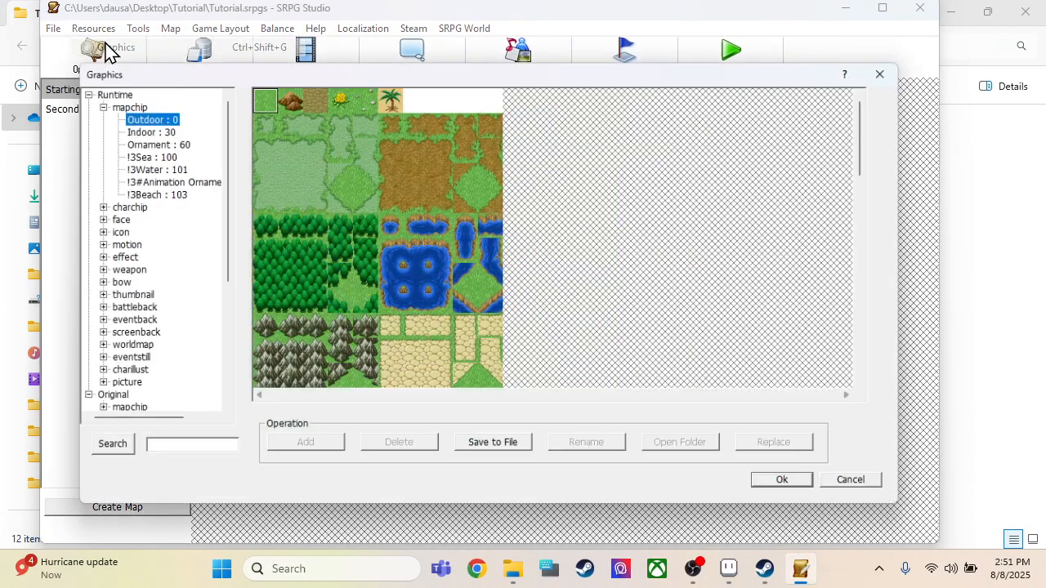
Step: Export the runtime charchip Lord (M) to the Desktop folder as Swordsman and accept the graphics resources
scroll(179, 244, "down", 5)
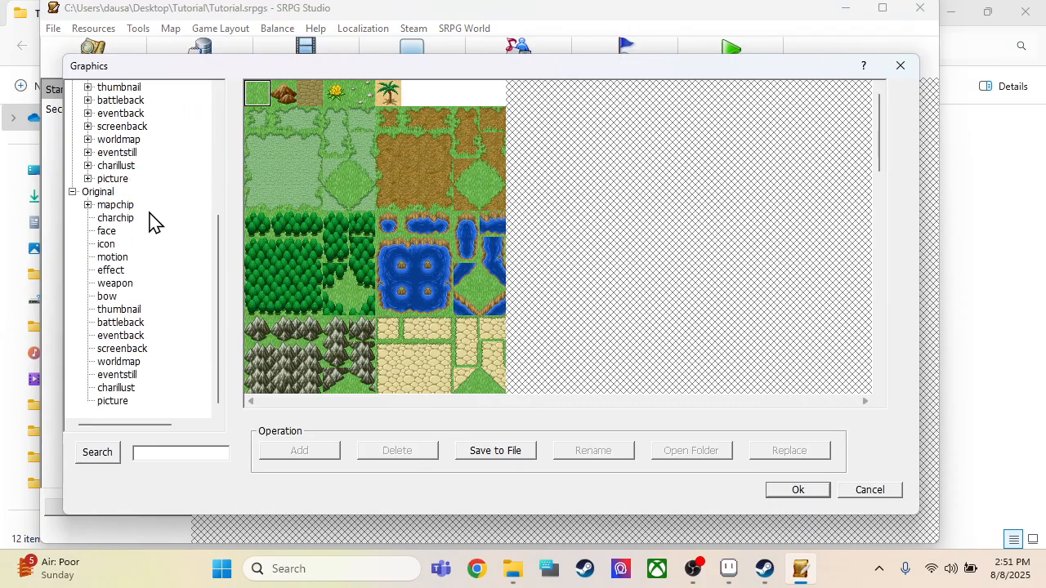
scroll(156, 223, "up", 5)
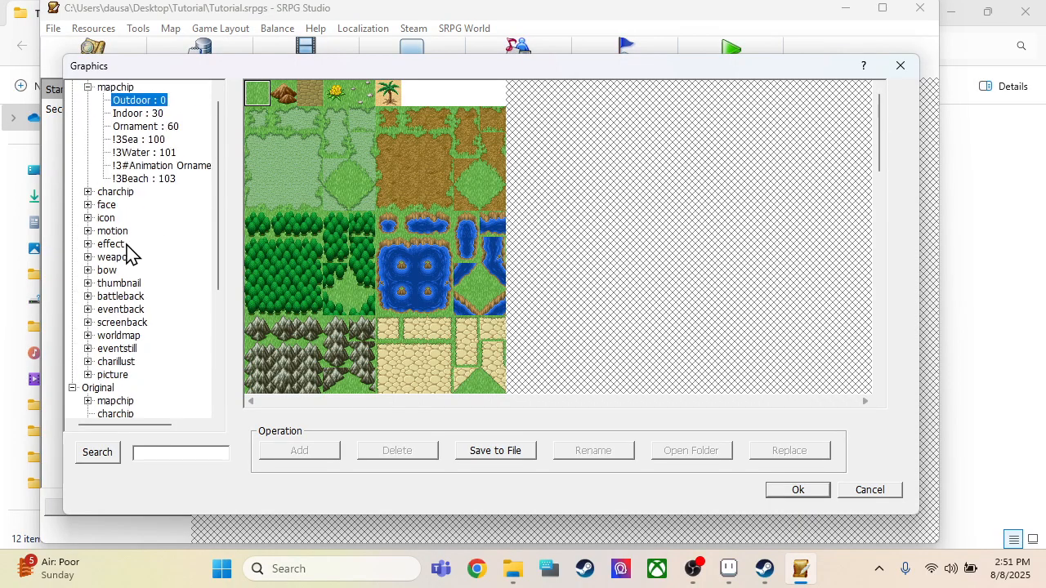
double_click(112, 192)
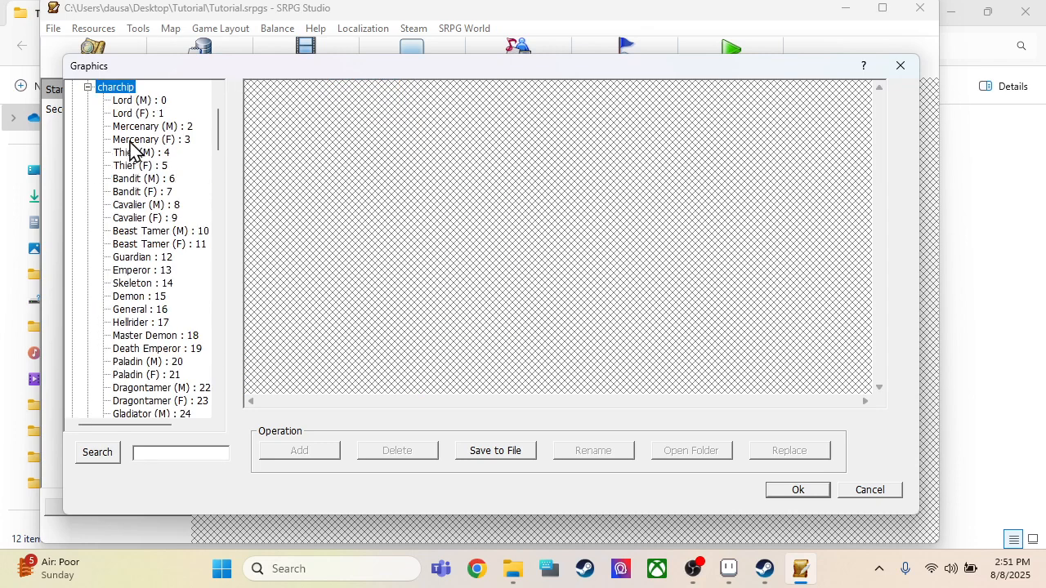
left_click(141, 101)
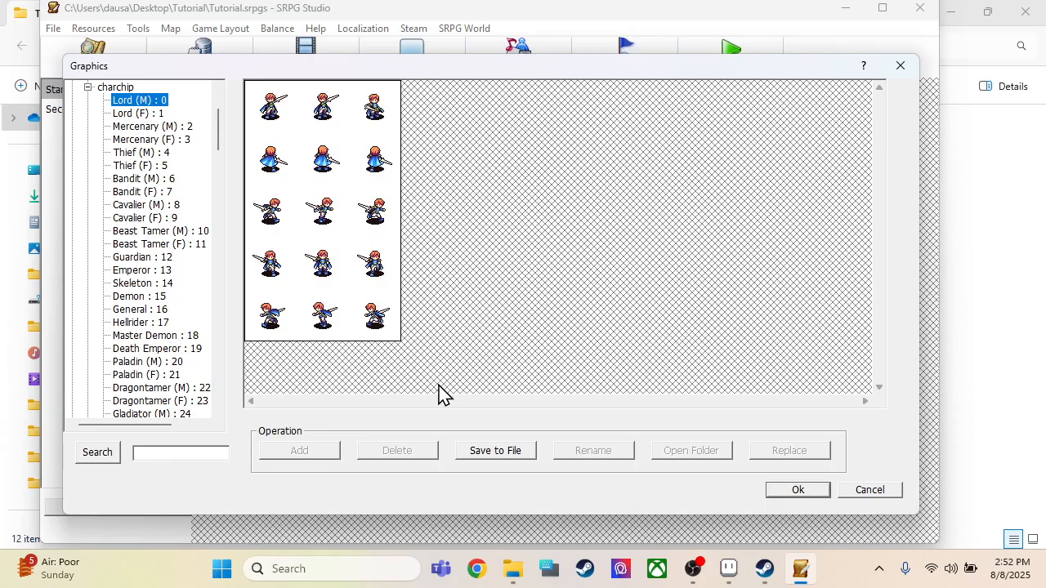
left_click(512, 451)
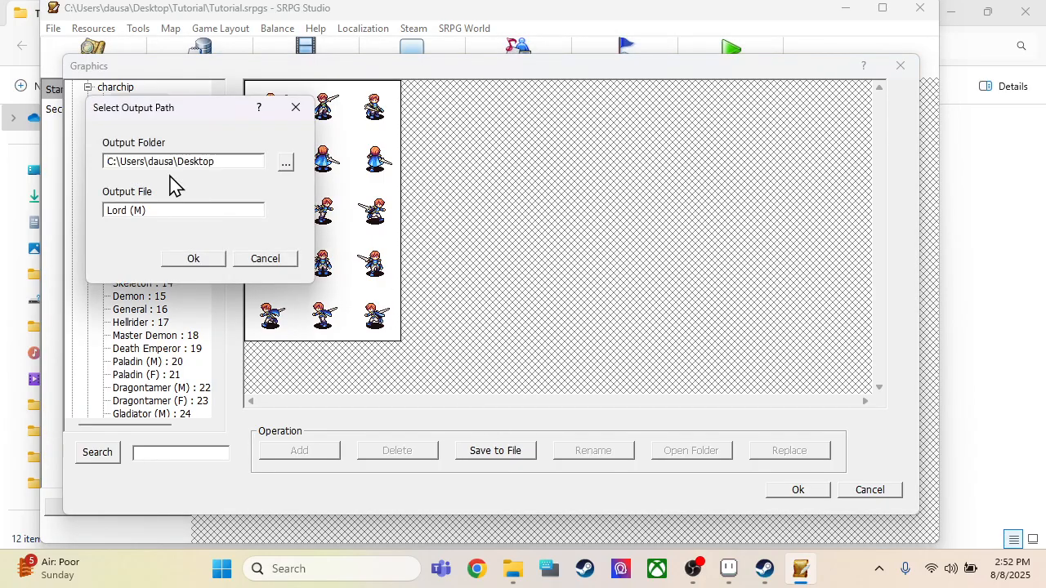
left_click(165, 210)
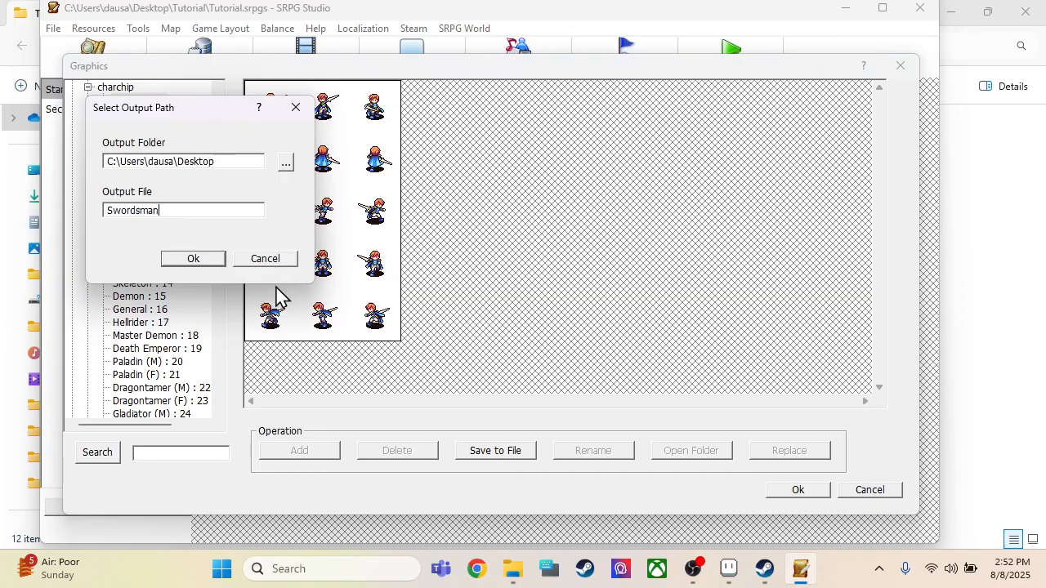
left_click(218, 259)
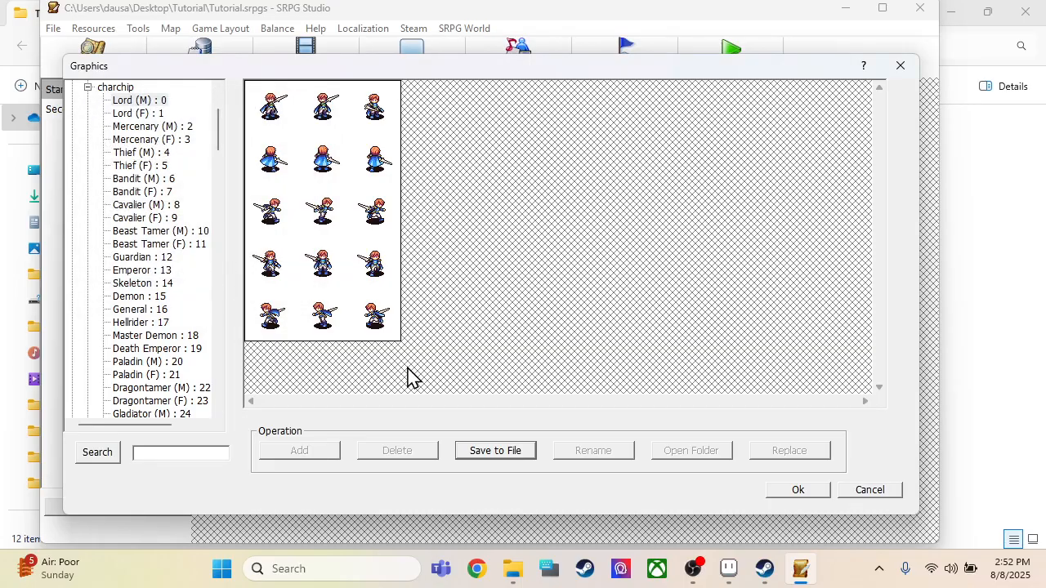
left_click(794, 490)
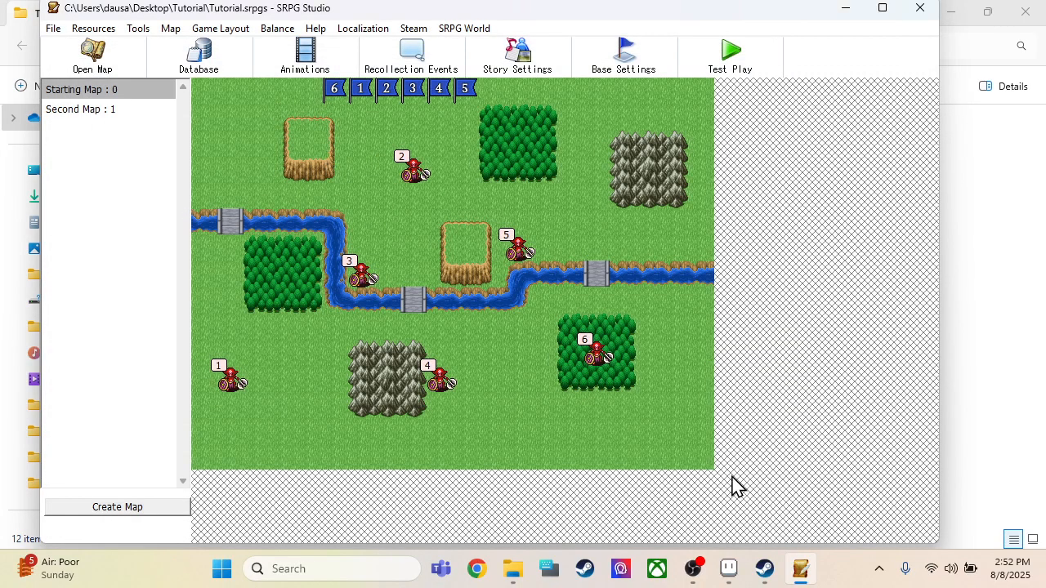
left_click(729, 568)
left_click(18, 29)
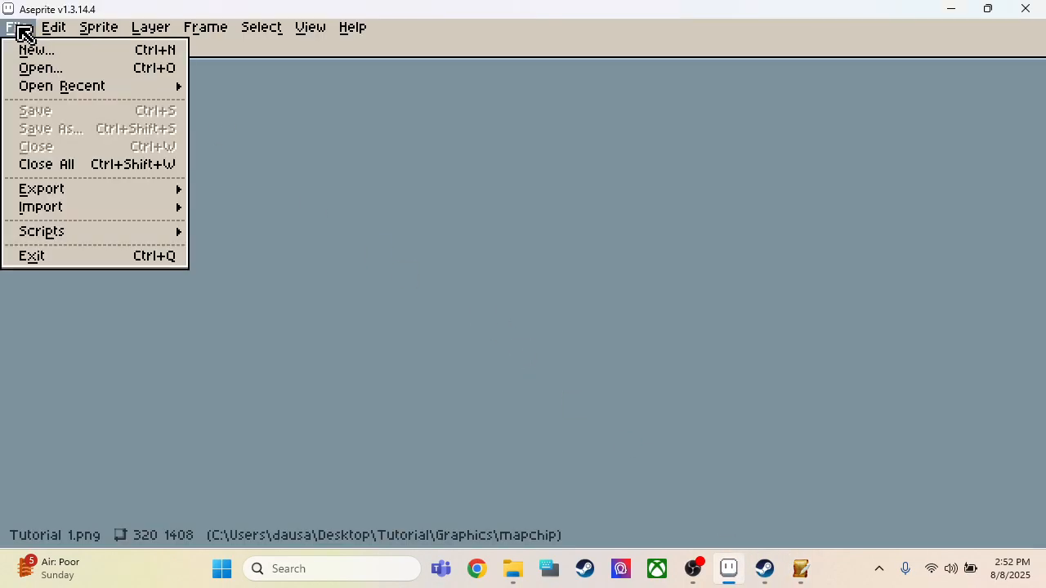
left_click(479, 320)
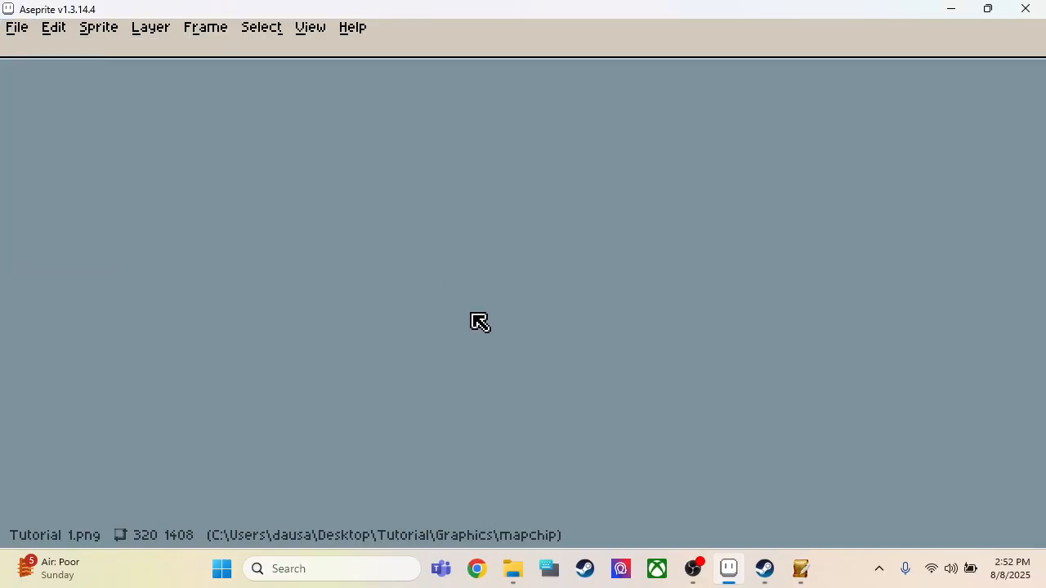
Step: Switch to SRPG Studio, view the runtime face set Male 1 in the graphics resources and accept
left_click(803, 572)
left_click(93, 29)
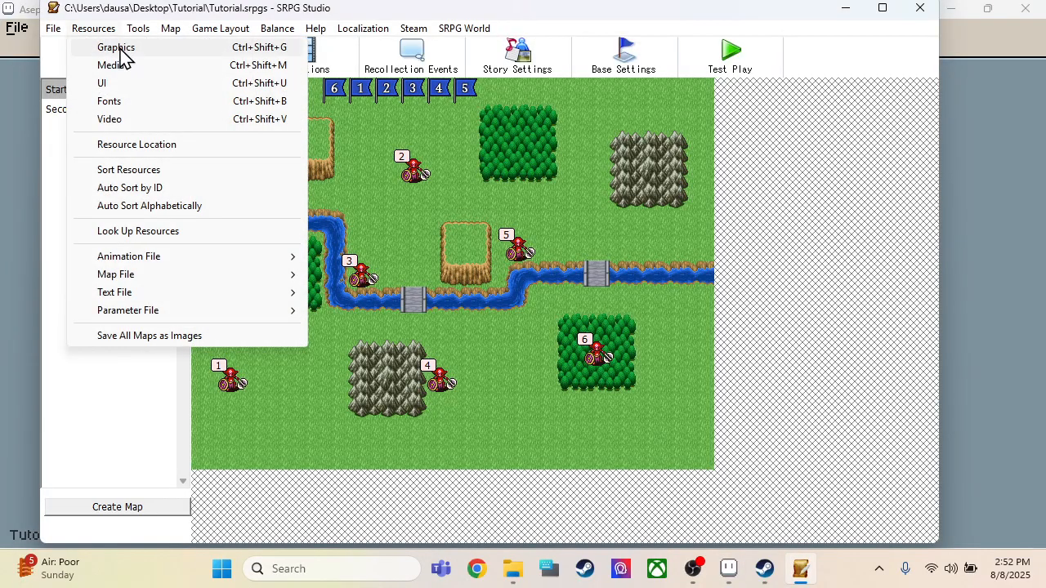
left_click(118, 47)
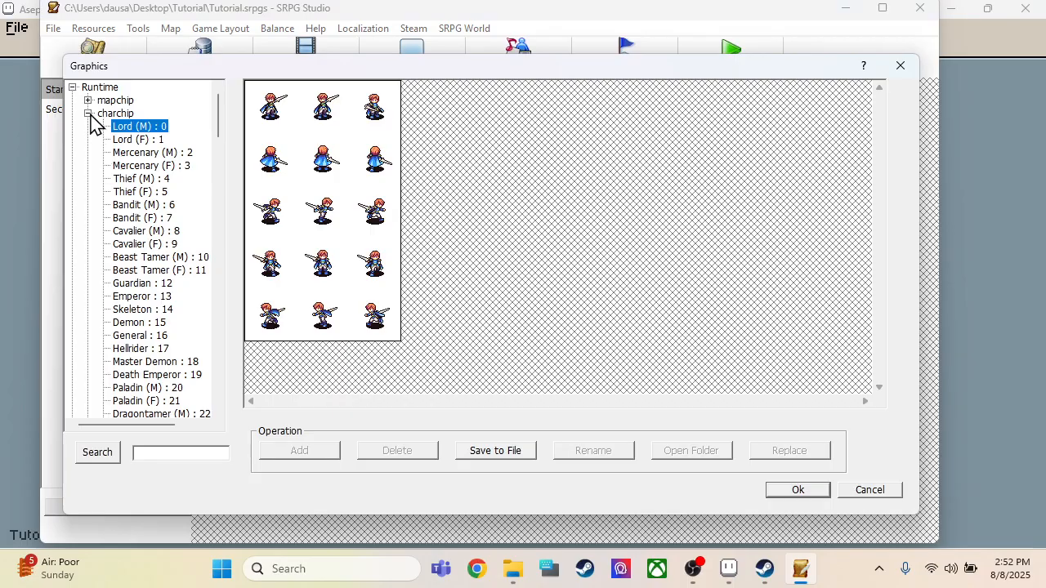
left_click(88, 113)
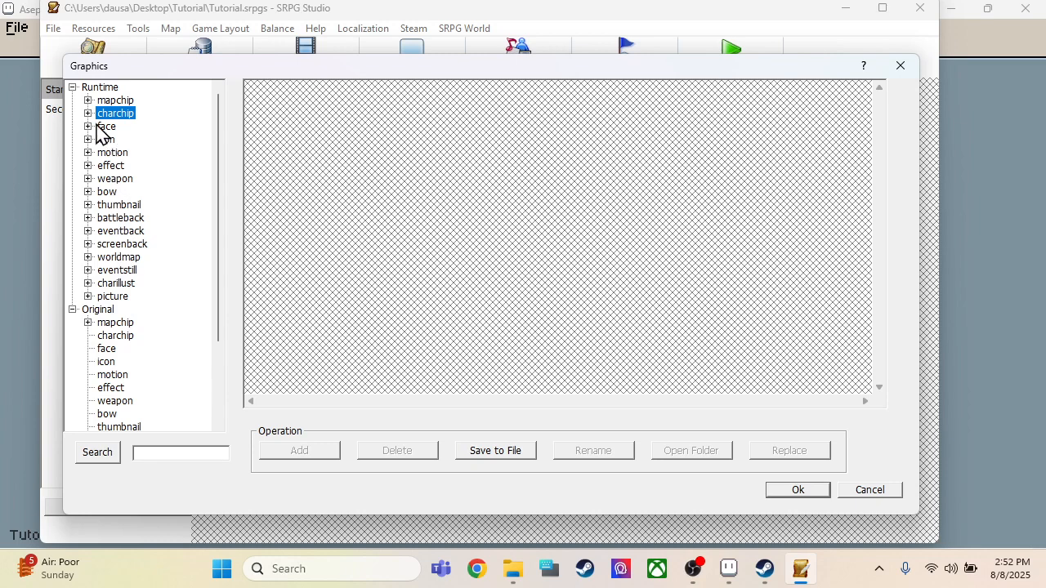
left_click(88, 127)
left_click(131, 140)
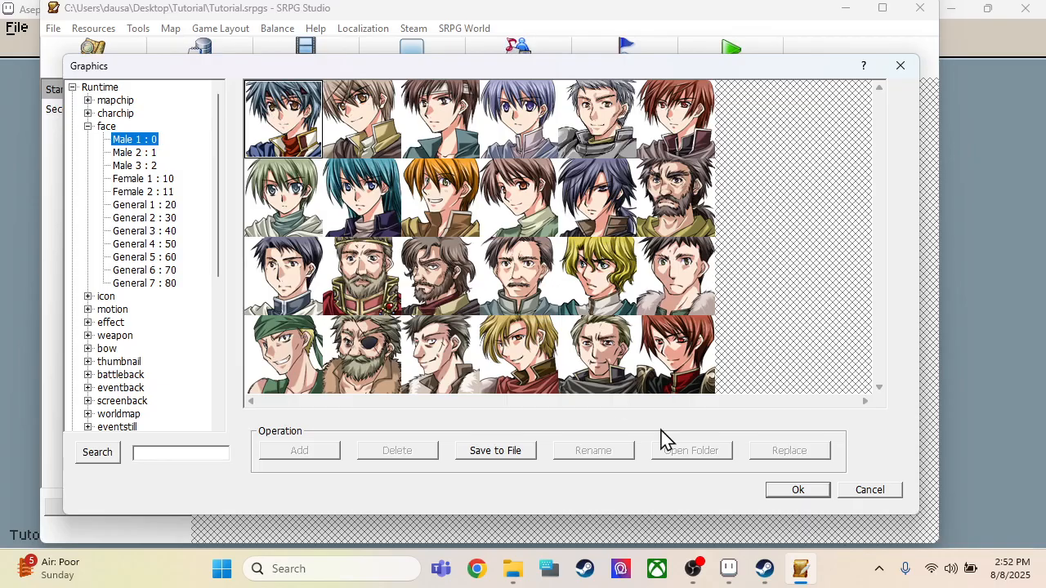
left_click(784, 491)
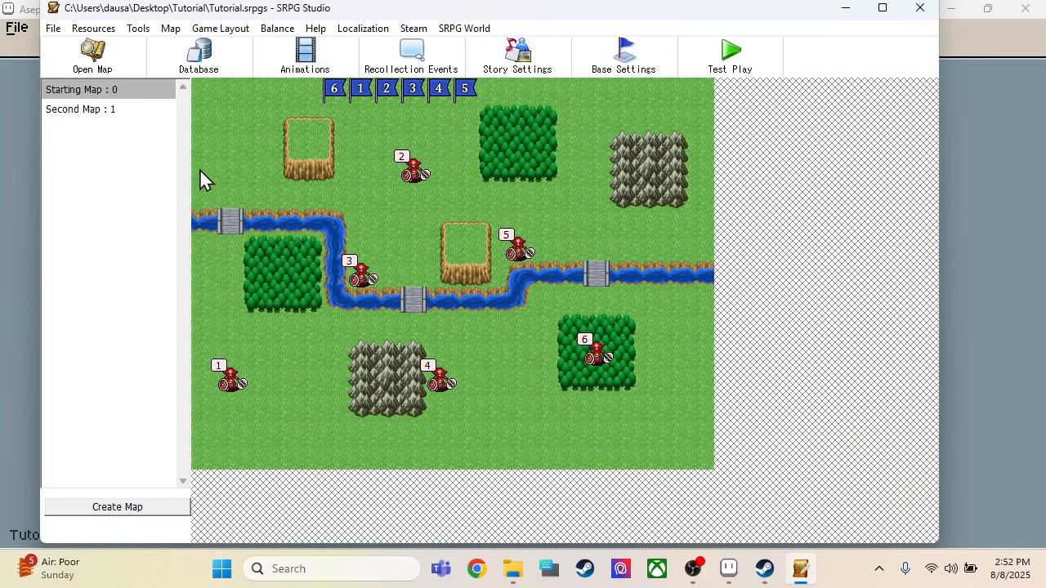
Step: Export the runtime face set Male 1 to the Desktop folder as Face 1 and accept the graphics resources
left_click(95, 29)
left_click(116, 49)
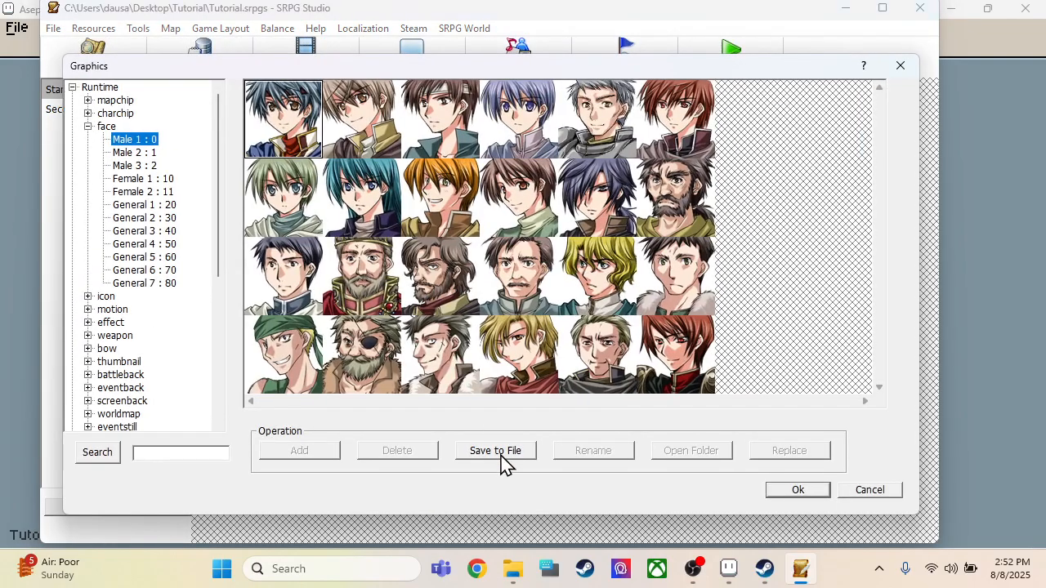
left_click(500, 456)
left_click_drag(169, 212, 9, 220)
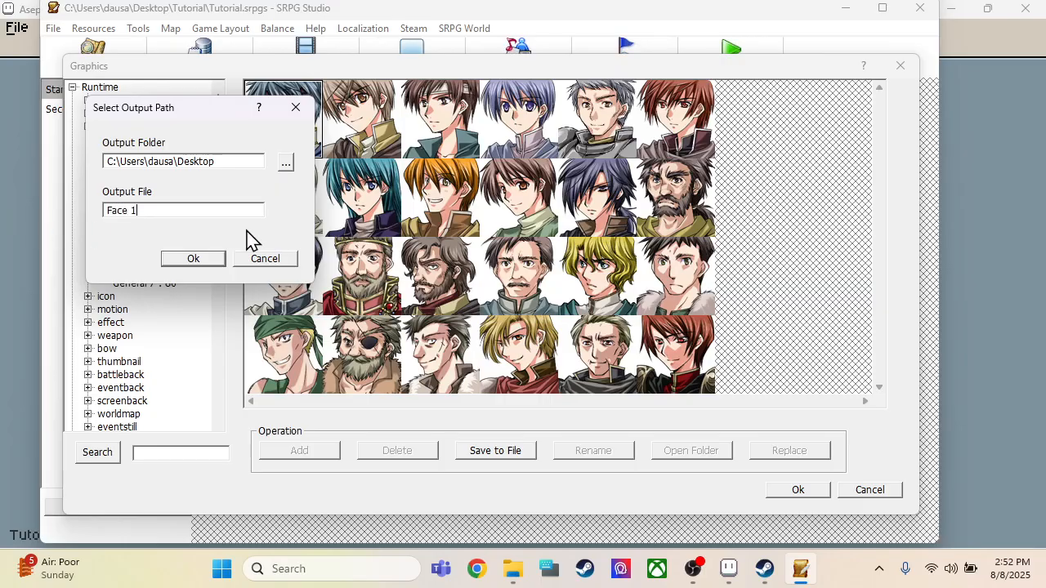
left_click(190, 257)
left_click(815, 493)
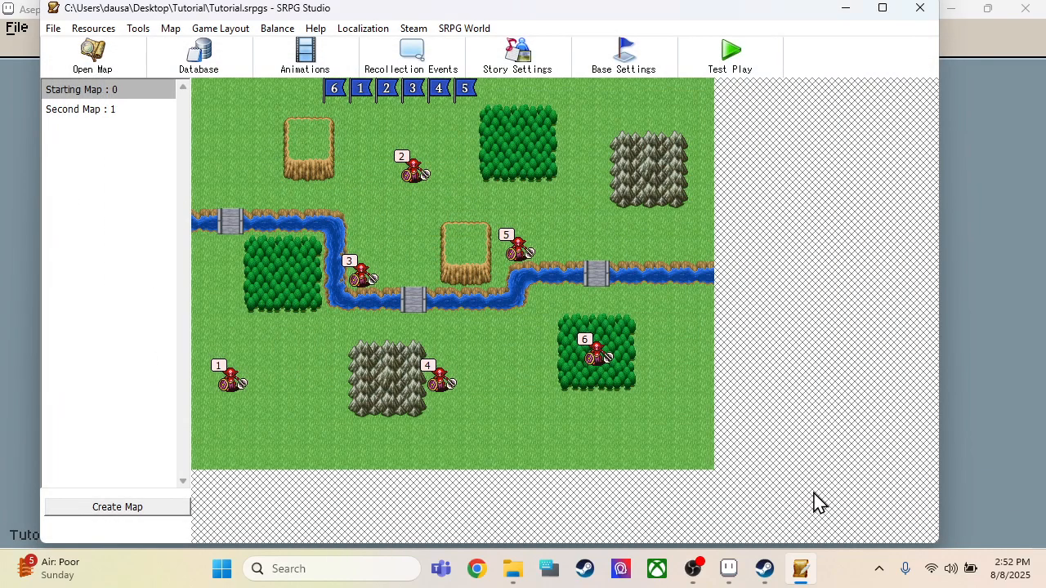
Step: Switch to Aseprite and open the Face 1 image from the Desktop
left_click(728, 570)
left_click(21, 29)
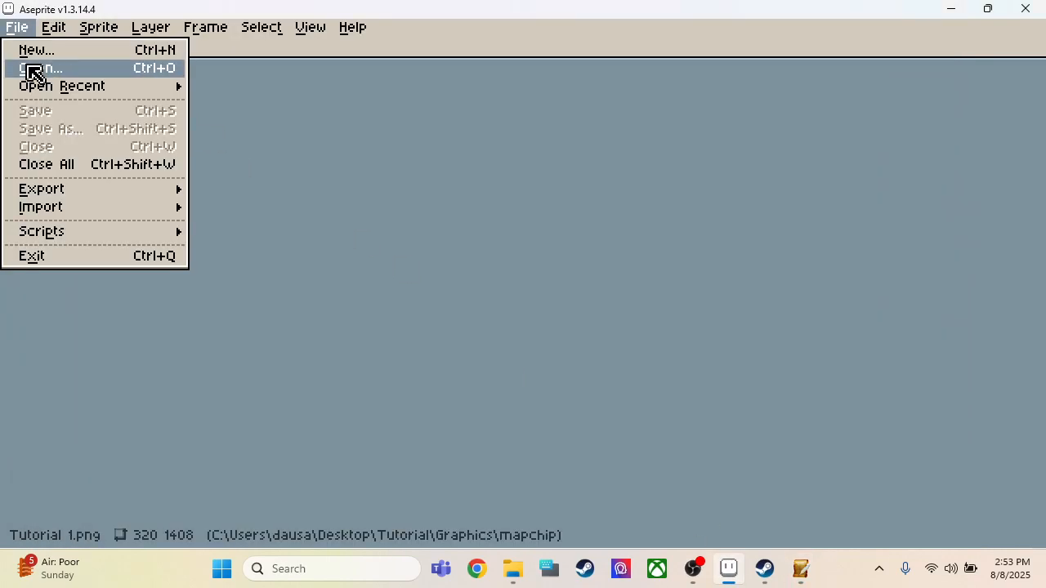
left_click(33, 74)
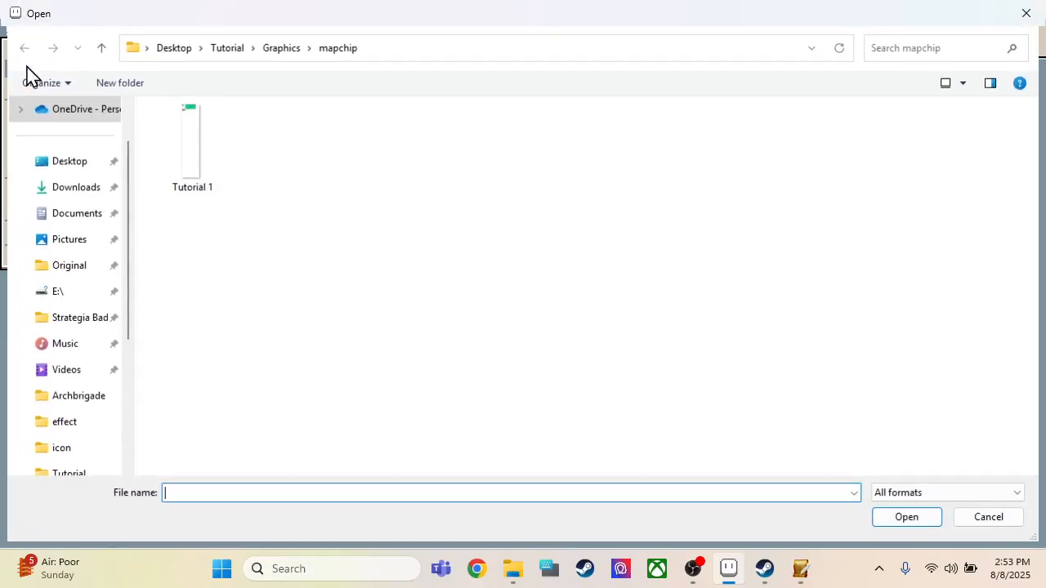
left_click(70, 163)
scroll(191, 451, "down", 2)
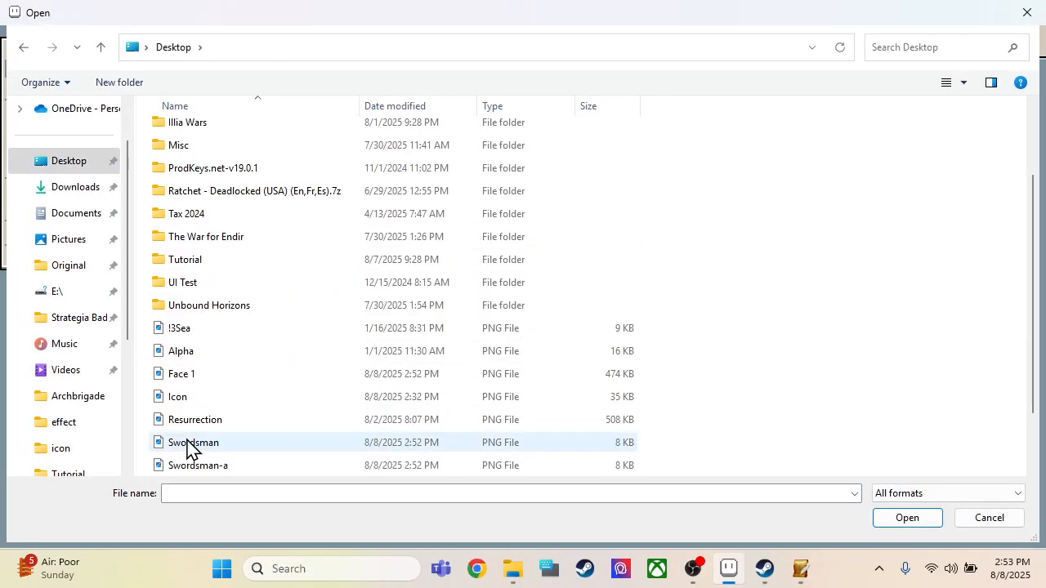
left_click(187, 377)
left_click(899, 518)
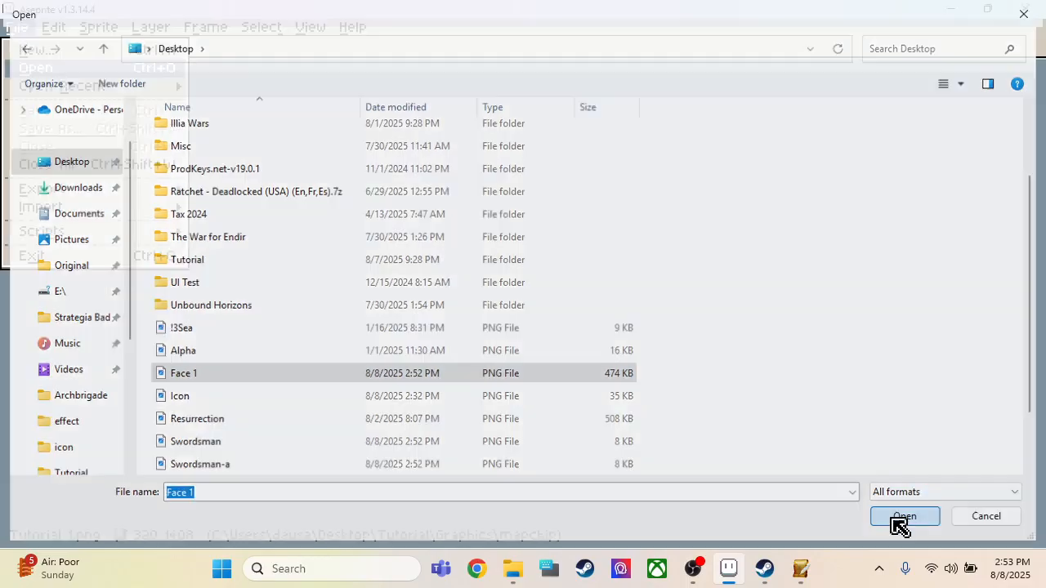
scroll(650, 367, "down", 1)
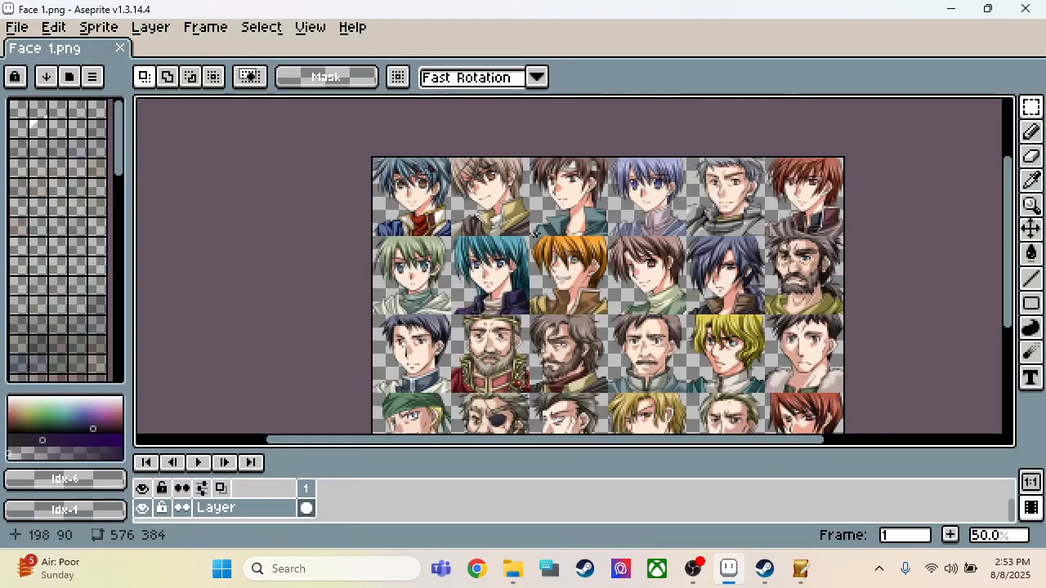
Step: Open the Swordsman image from the Desktop alongside the face sheet
left_click(15, 28)
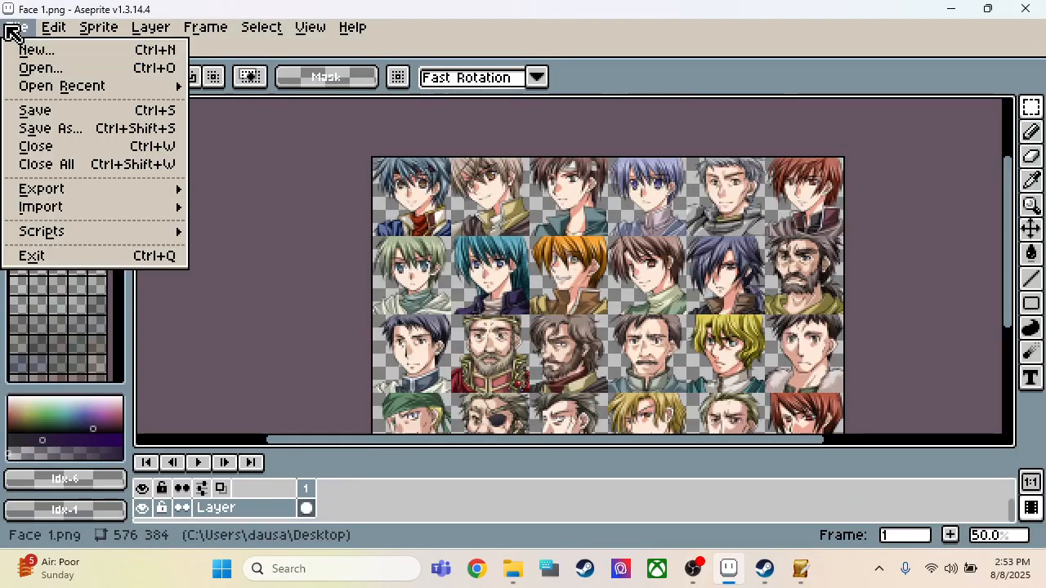
left_click(39, 69)
scroll(241, 215, "down", 3)
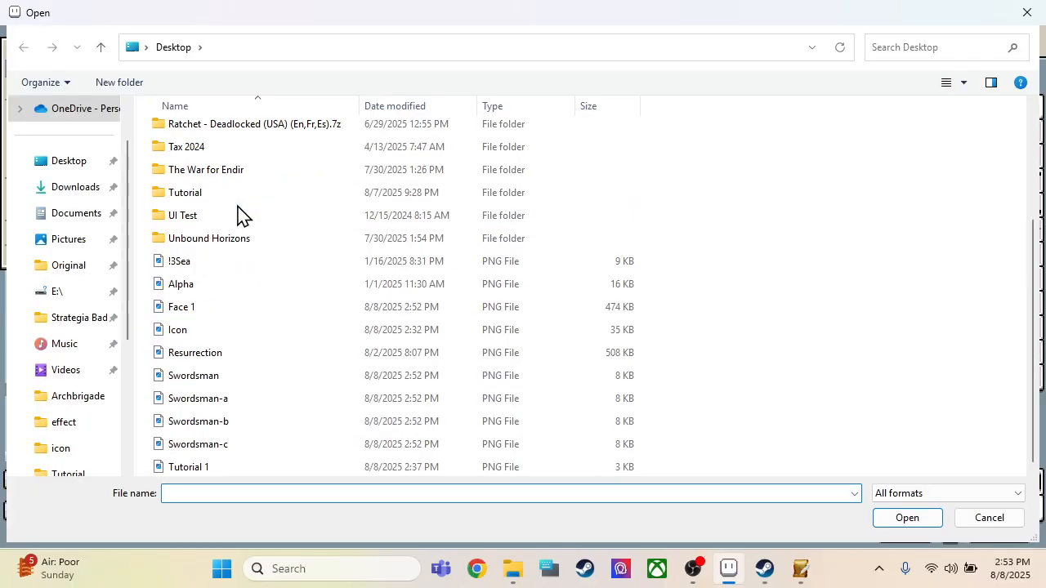
left_click(217, 383)
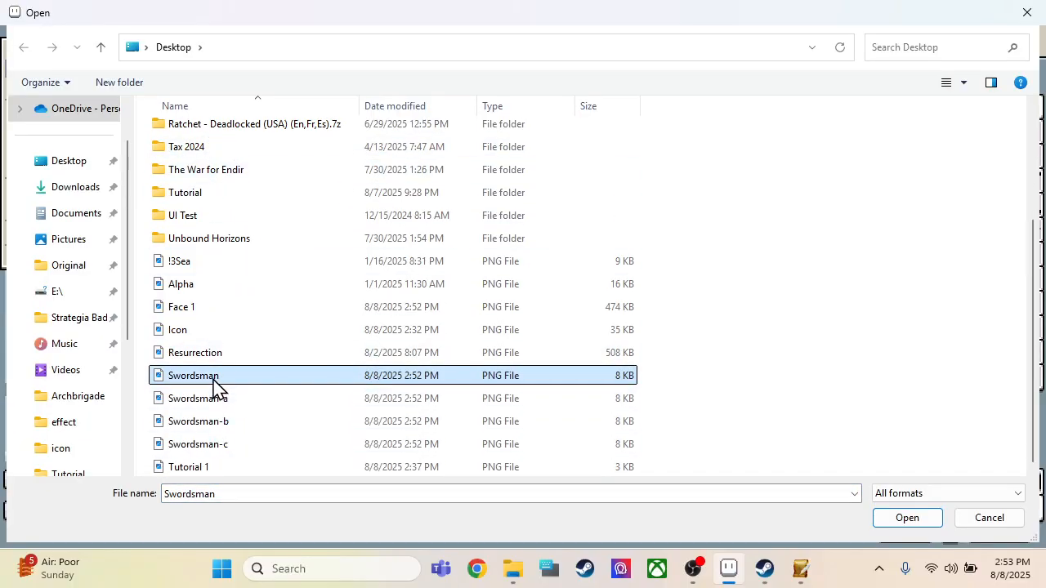
double_click(216, 382)
scroll(577, 380, "down", 1)
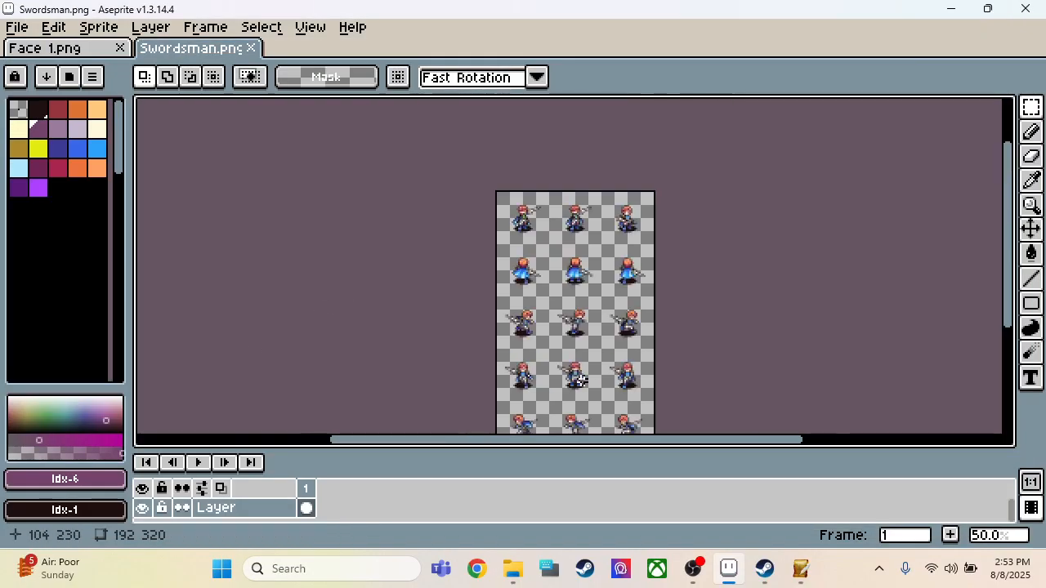
Step: Examine the swordsman's top-row poses, marking the first one with a selection about 51 by 42 pixels, and deselect it
scroll(534, 209, "up", 2)
scroll(462, 207, "up", 1)
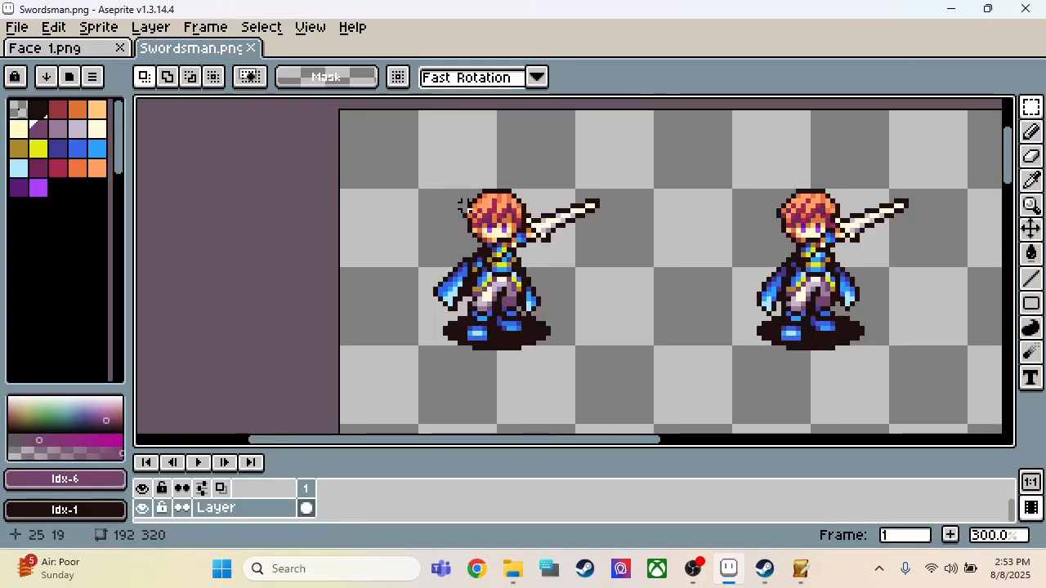
scroll(420, 199, "down", 1)
scroll(345, 357, "down", 1)
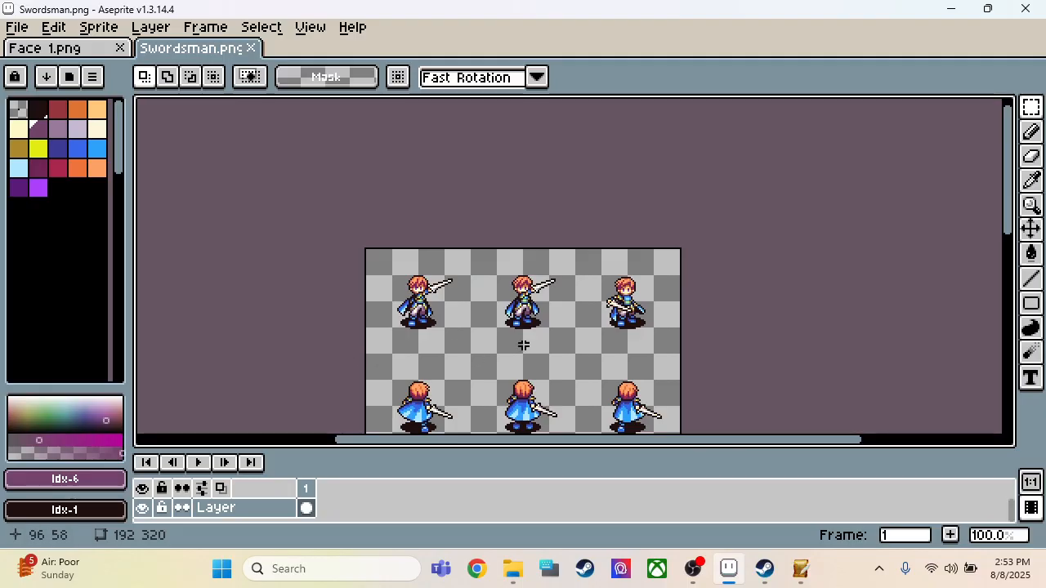
scroll(603, 315, "up", 2)
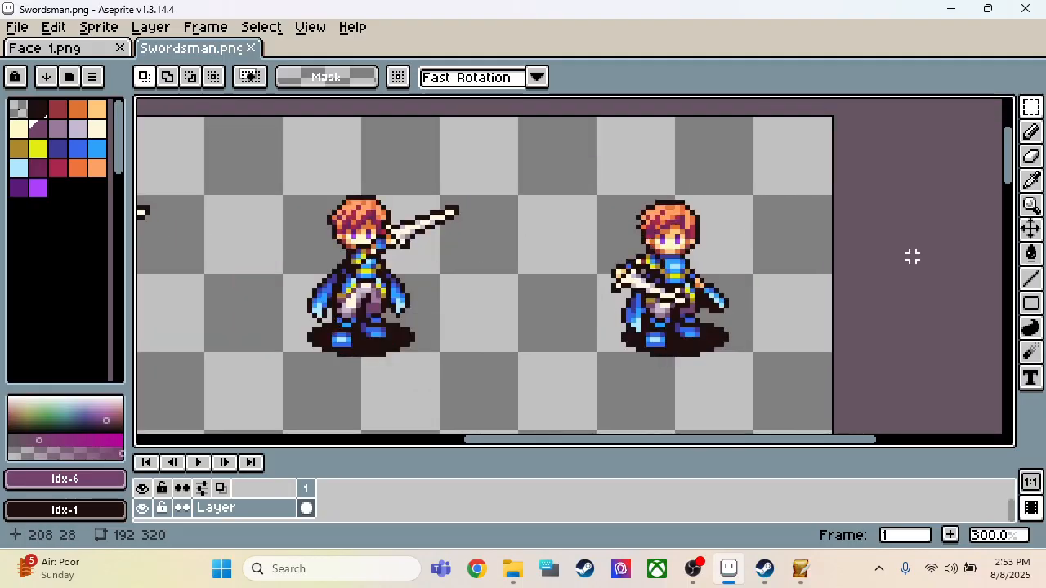
scroll(913, 257, "down", 1)
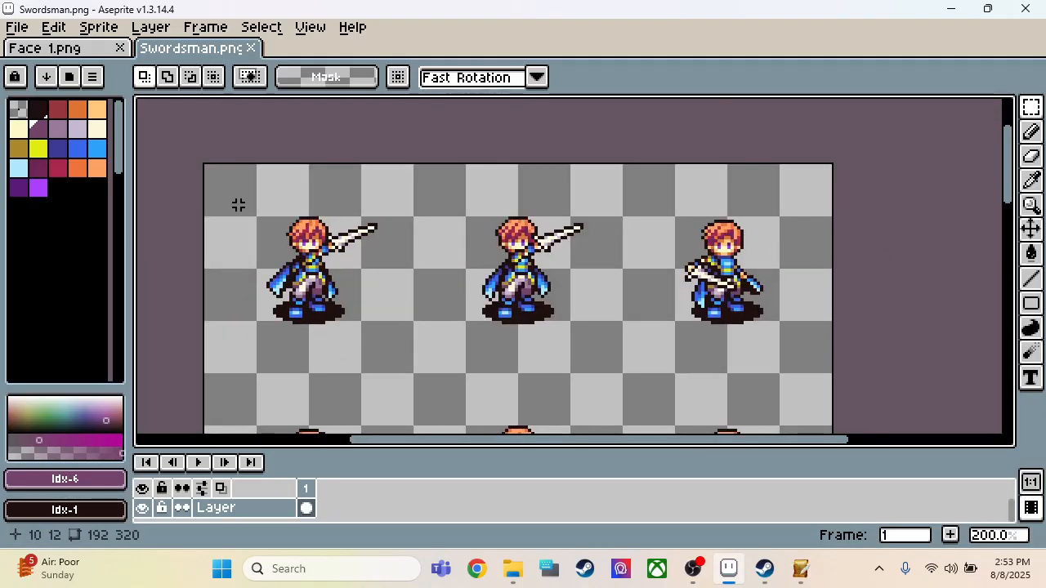
left_click_drag(238, 205, 404, 338)
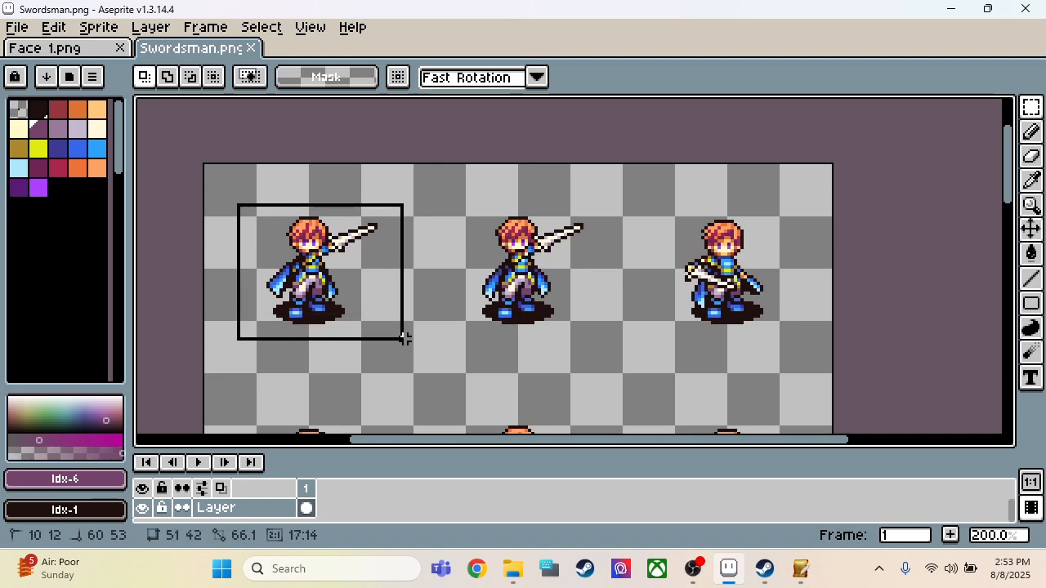
left_click_drag(404, 339, 404, 339)
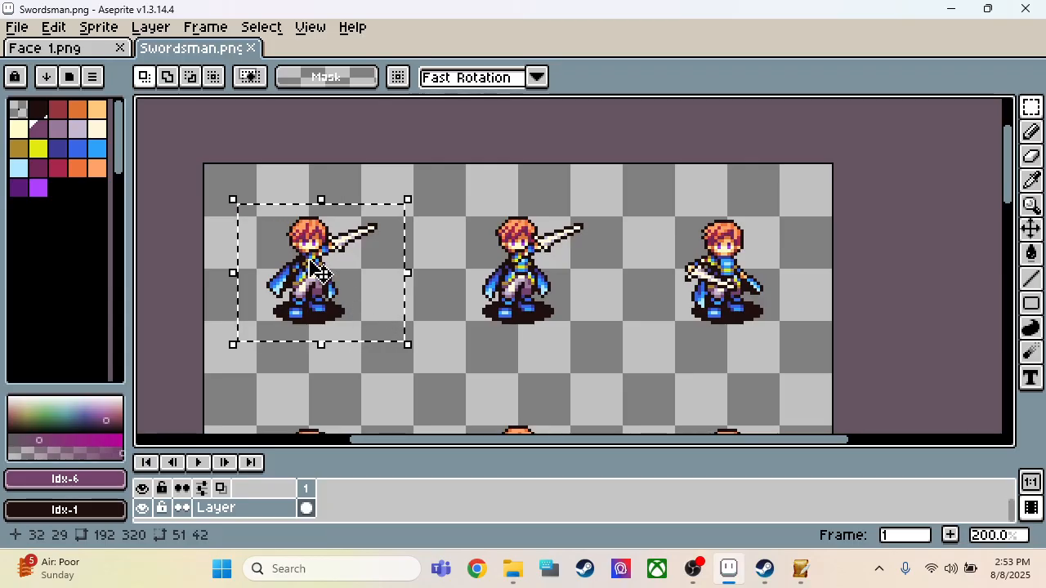
left_click(531, 266)
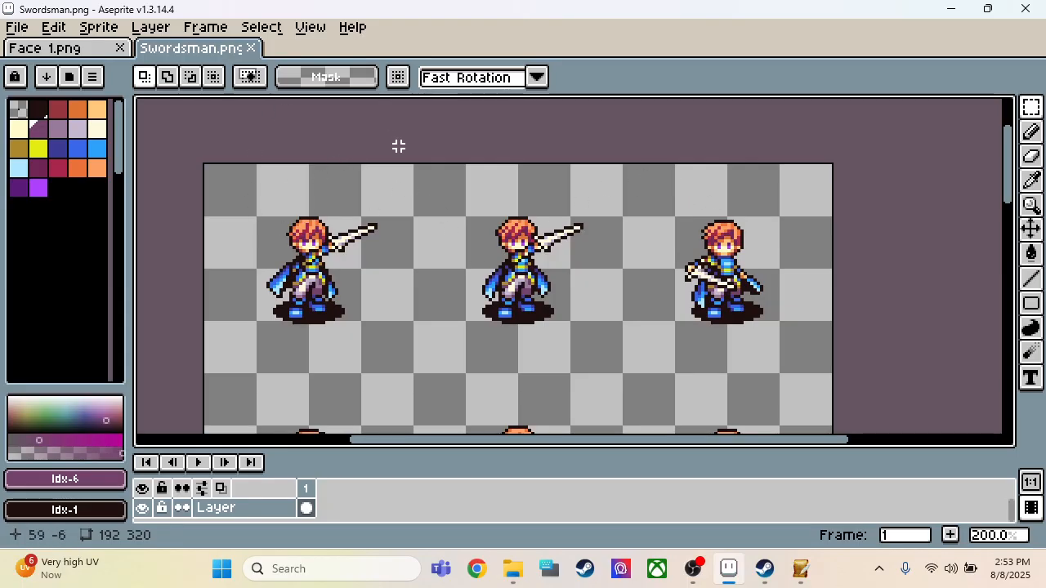
Step: Bring up the file browser for loading a different palette into the Swordsman sprite sheet
scroll(401, 147, "down", 1)
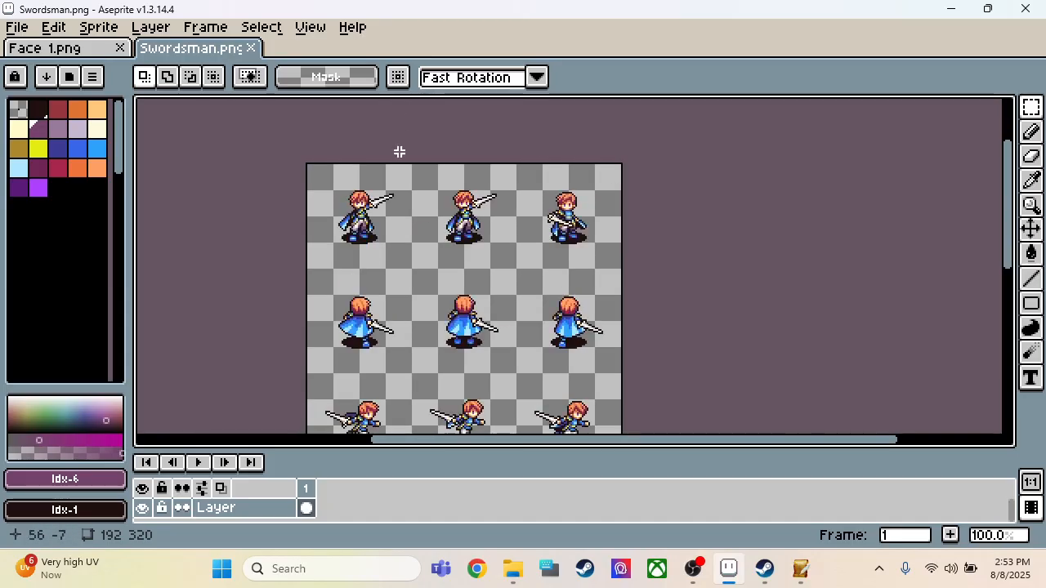
scroll(394, 168, "up", 2)
scroll(278, 250, "down", 1)
scroll(248, 258, "up", 1)
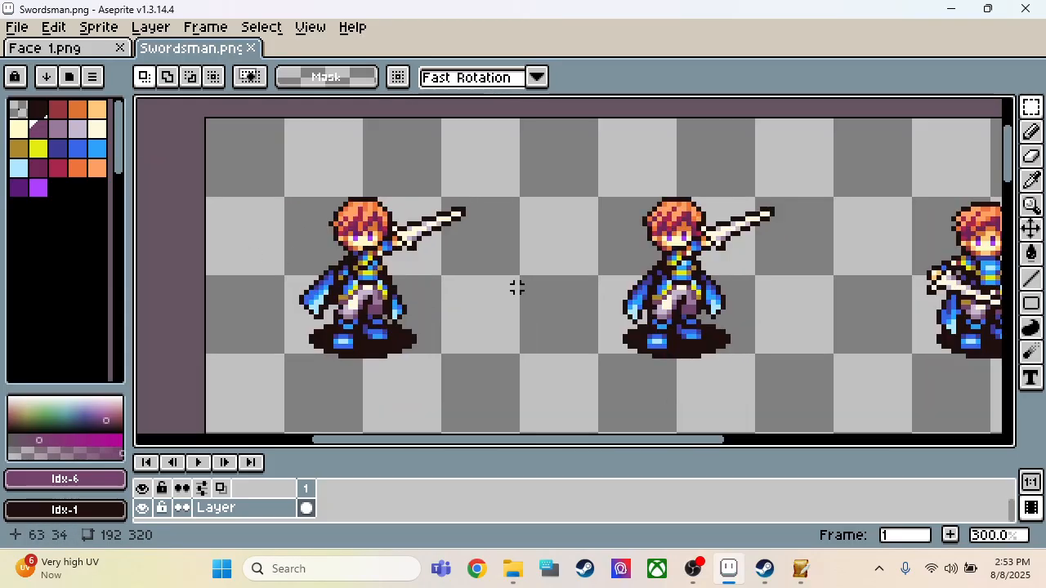
scroll(490, 335, "down", 1)
scroll(474, 373, "up", 1)
left_click(92, 76)
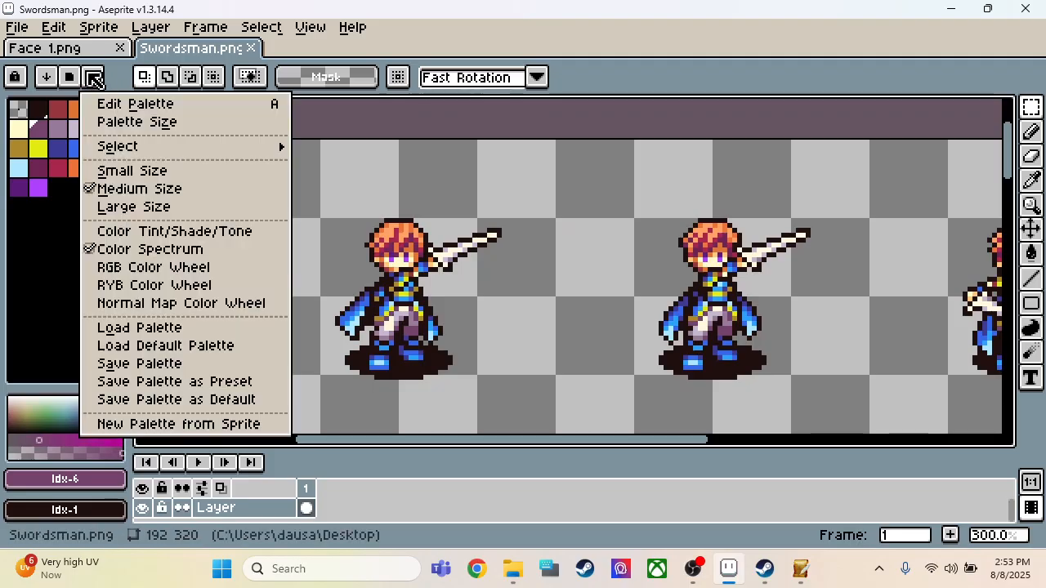
left_click(141, 331)
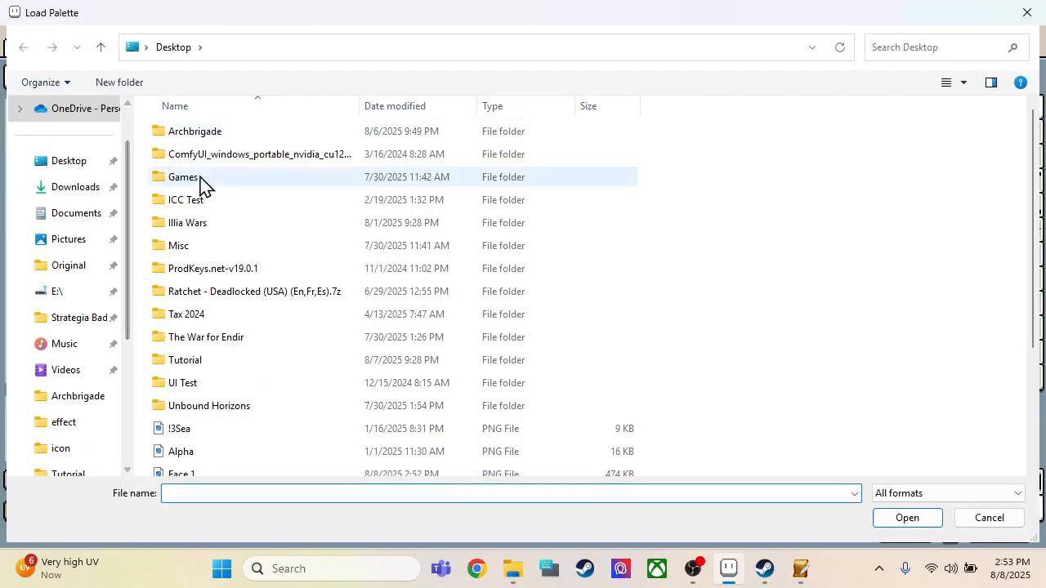
scroll(204, 192, "down", 2)
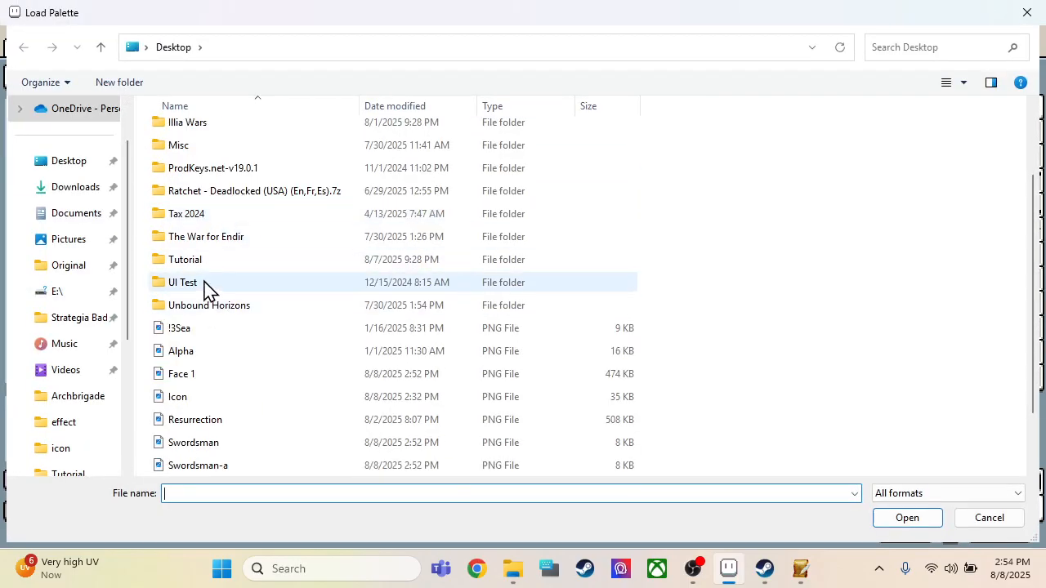
scroll(204, 282, "up", 2)
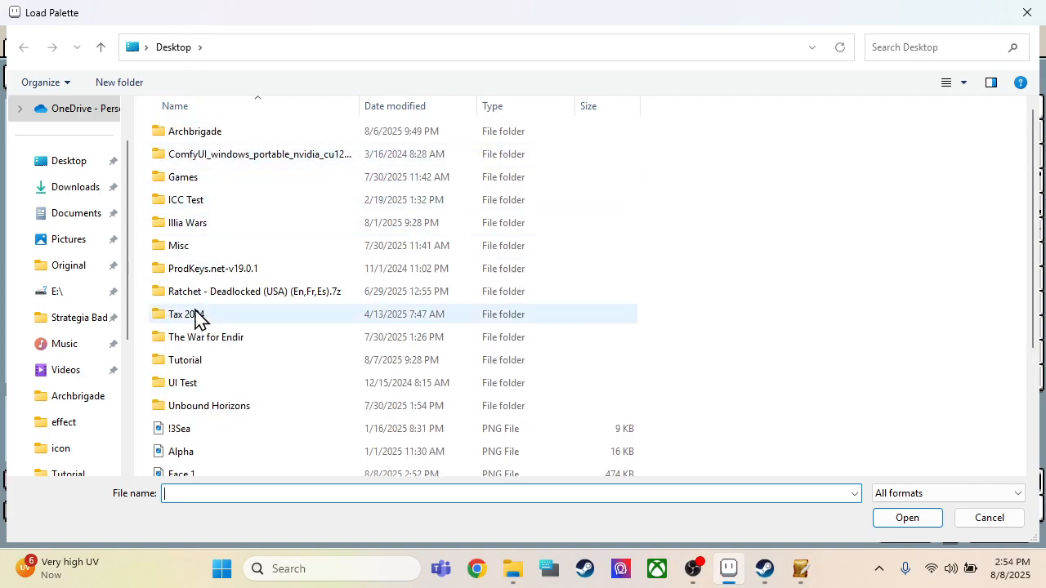
double_click(191, 360)
double_click(196, 205)
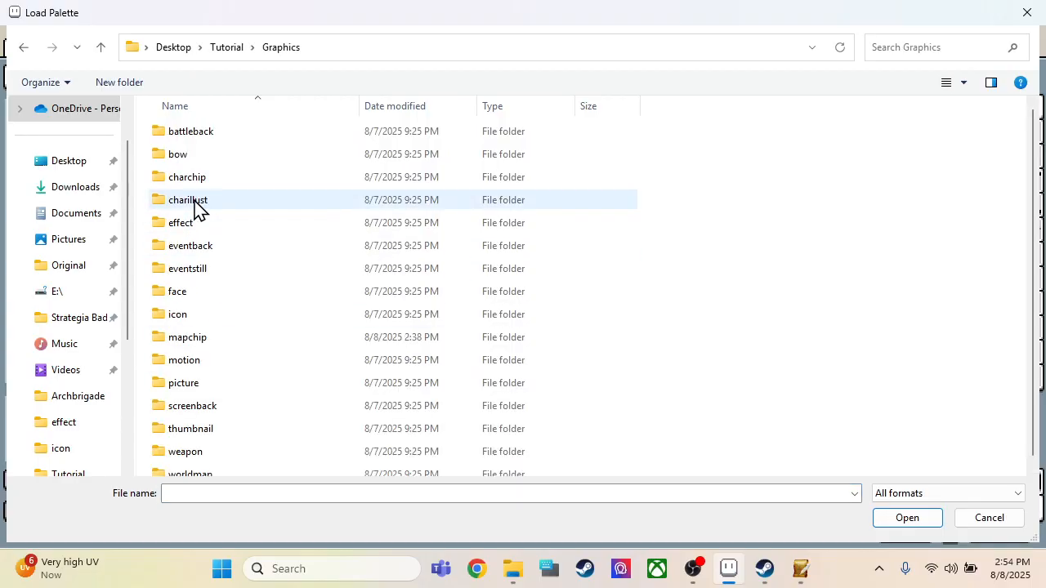
double_click(194, 314)
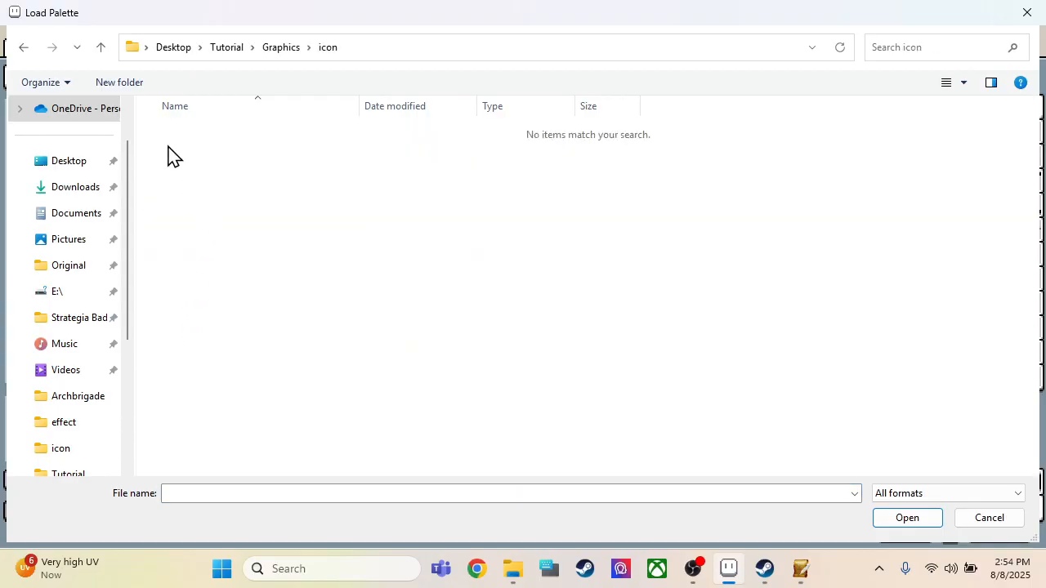
left_click(24, 47)
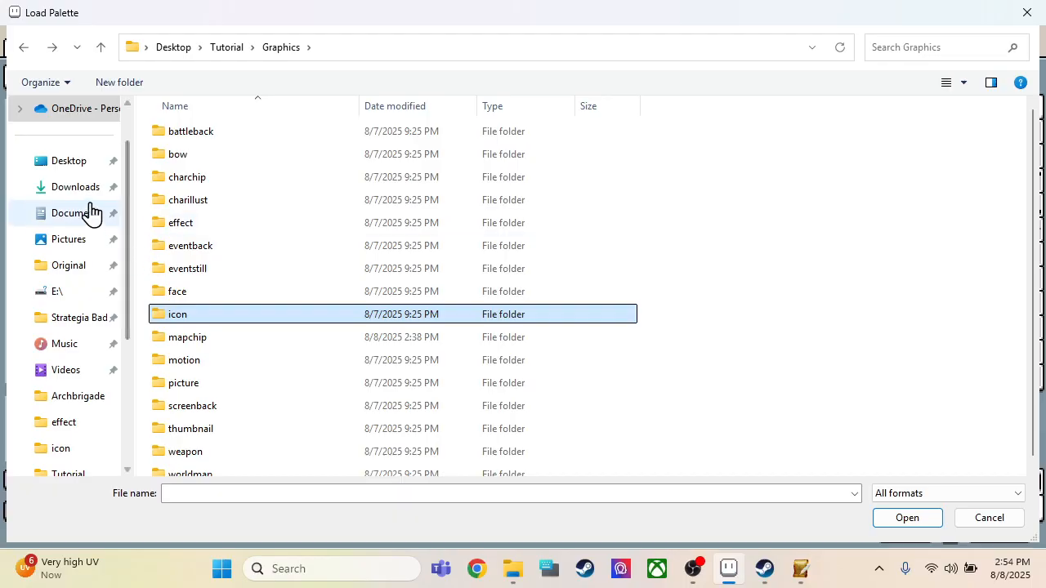
left_click(82, 160)
Step: Load the colour palette of the Icon image on the Desktop into the Swordsman sprite sheet
scroll(227, 285, "down", 3)
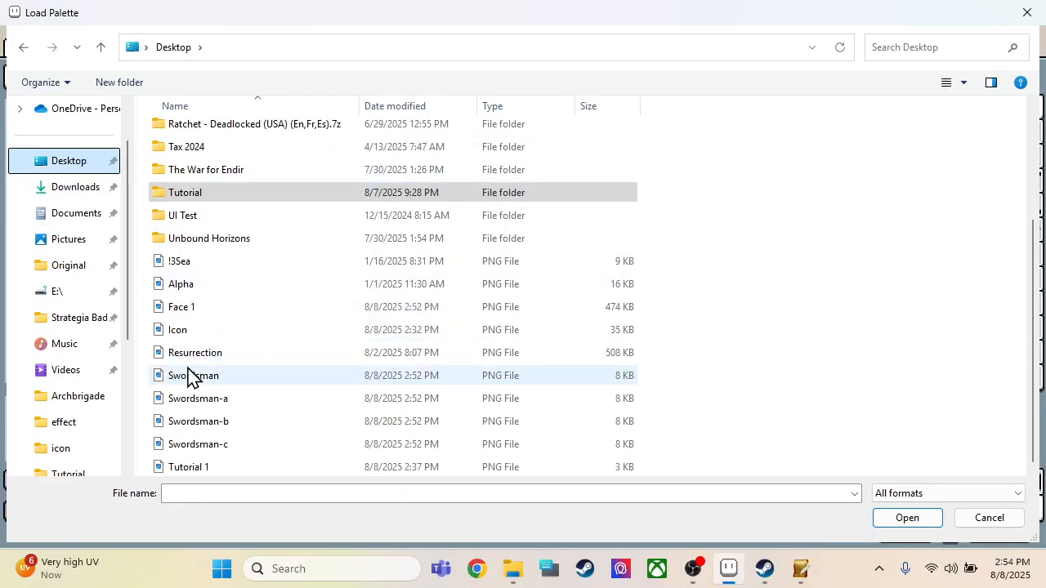
double_click(186, 331)
scroll(332, 245, "down", 2)
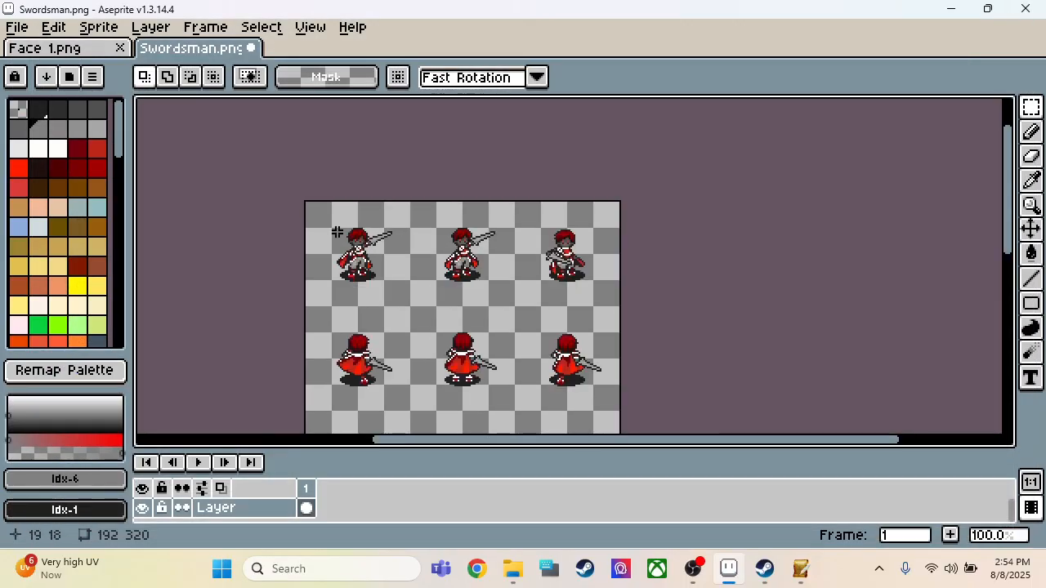
scroll(372, 268, "up", 2)
scroll(371, 223, "down", 2)
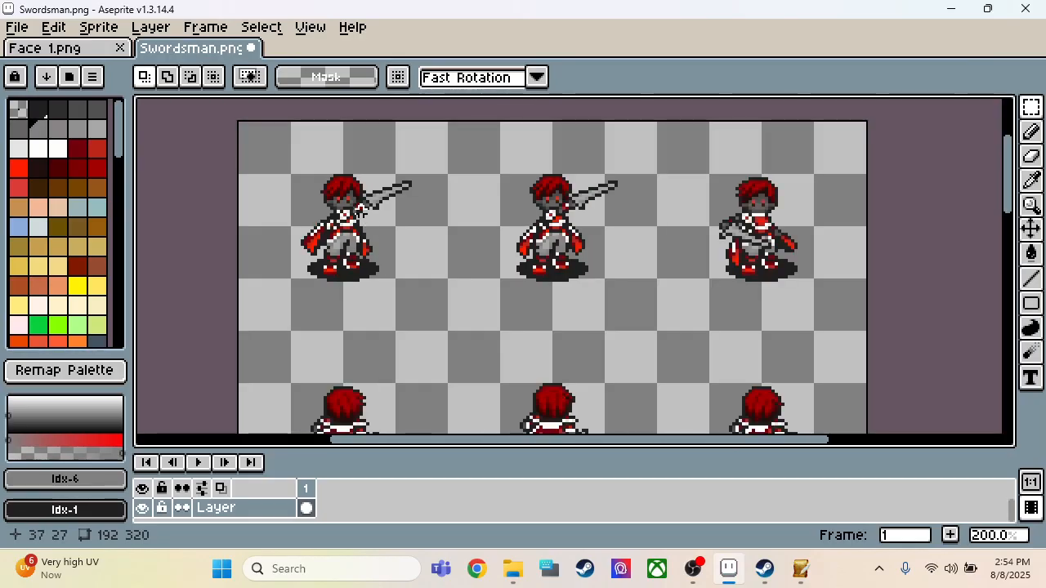
Step: Select the top row of swordsman poses, an area about 180 by 41 pixels, and delete its contents
scroll(305, 168, "up", 2)
left_click_drag(332, 206, 968, 413)
key("Delete")
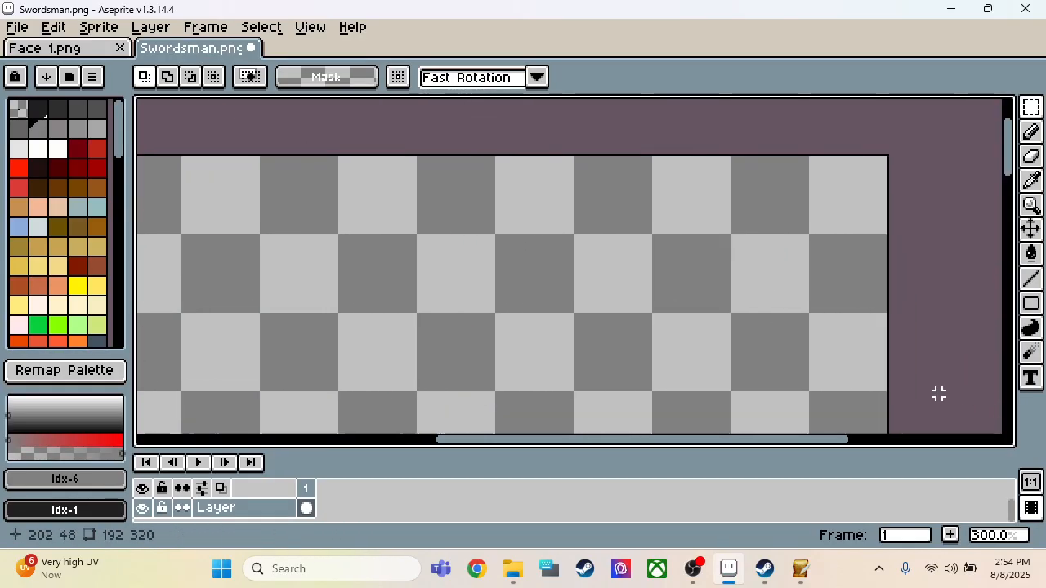
scroll(881, 322, "down", 2)
scroll(637, 317, "up", 4)
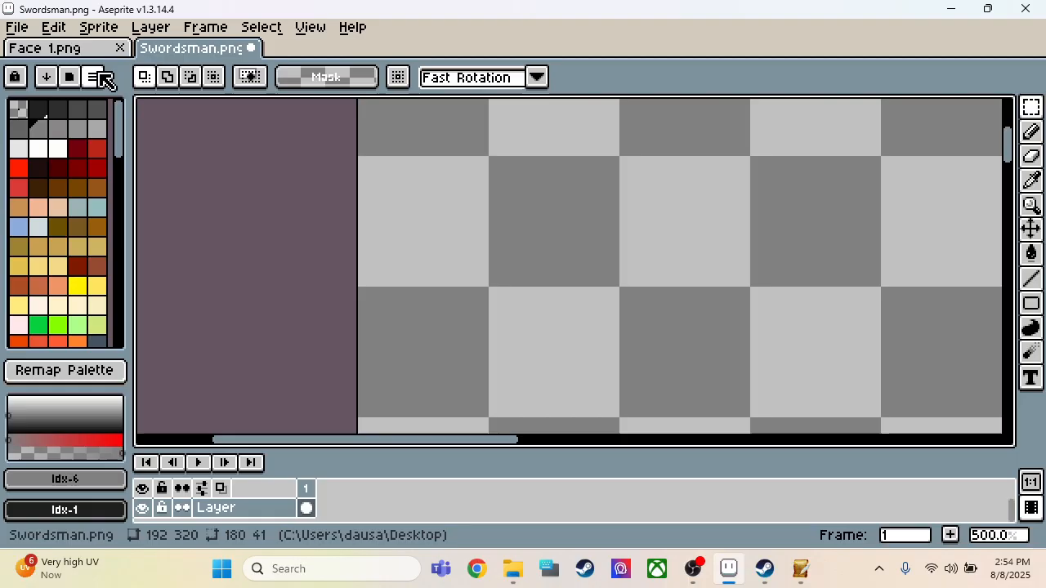
Step: Sort the loaded palette's colours by hue and look through the sorted swatches
left_click(46, 78)
left_click(65, 166)
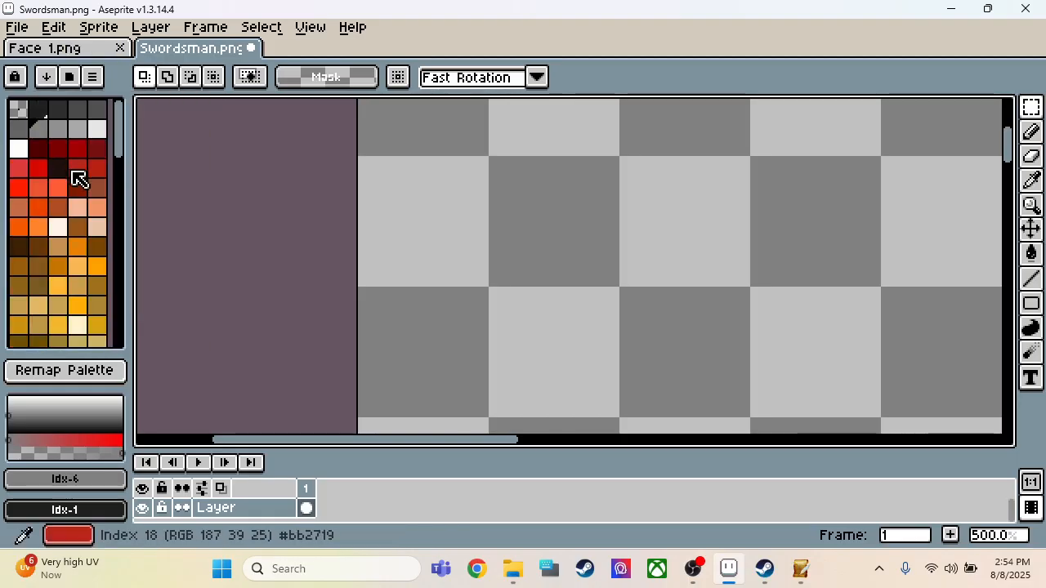
scroll(65, 168, "down", 3)
scroll(66, 168, "up", 3)
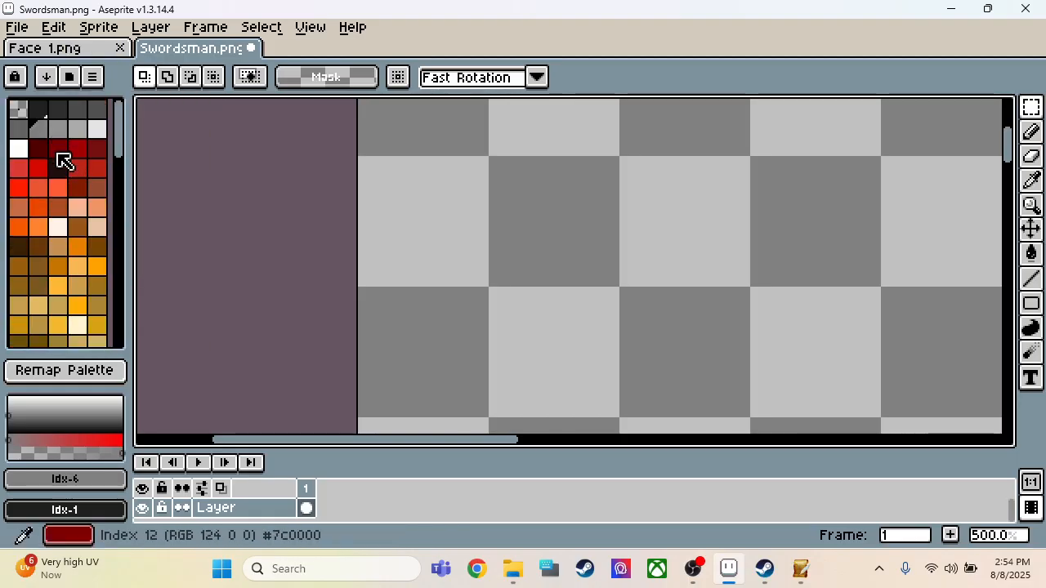
Step: Draw two dark #202020 eyes, each about 2 by 4 pixels, in the emptied first pose area with the 2 px Pencil
left_click(38, 108)
key("b")
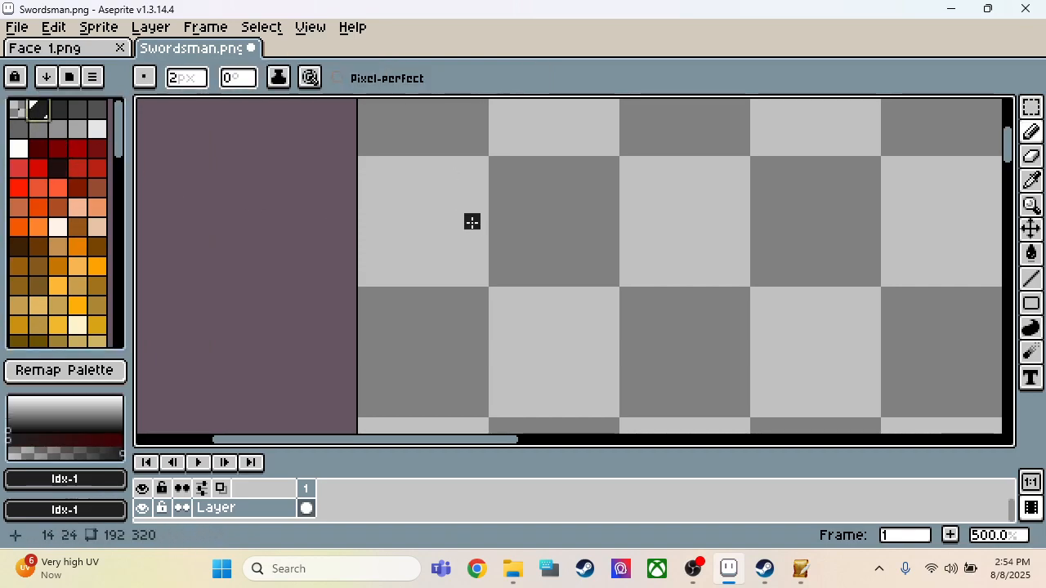
scroll(454, 228, "down", 1)
scroll(575, 228, "up", 1)
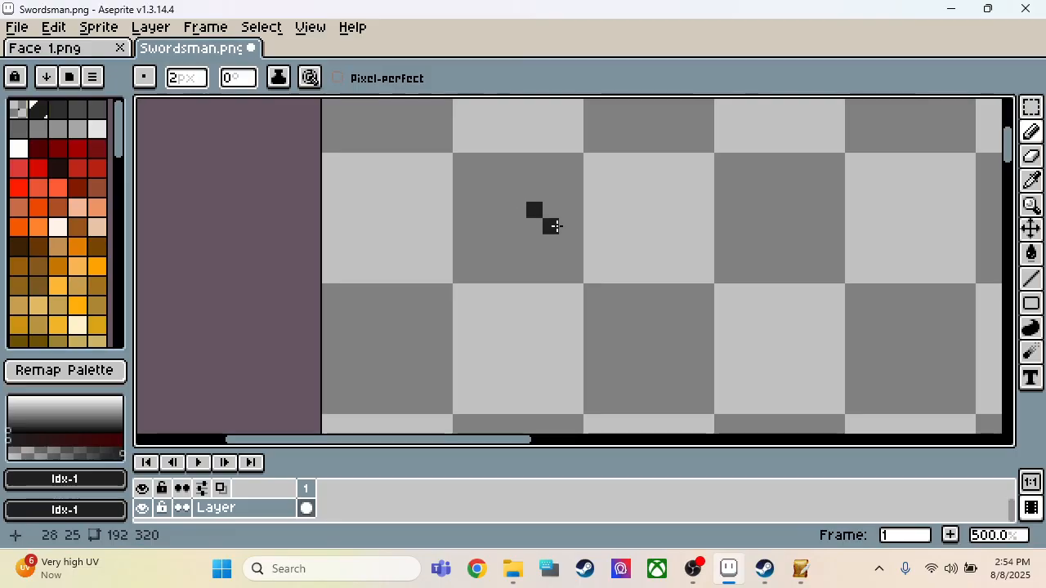
key("ctrl+z")
left_click_drag(535, 221, 535, 234)
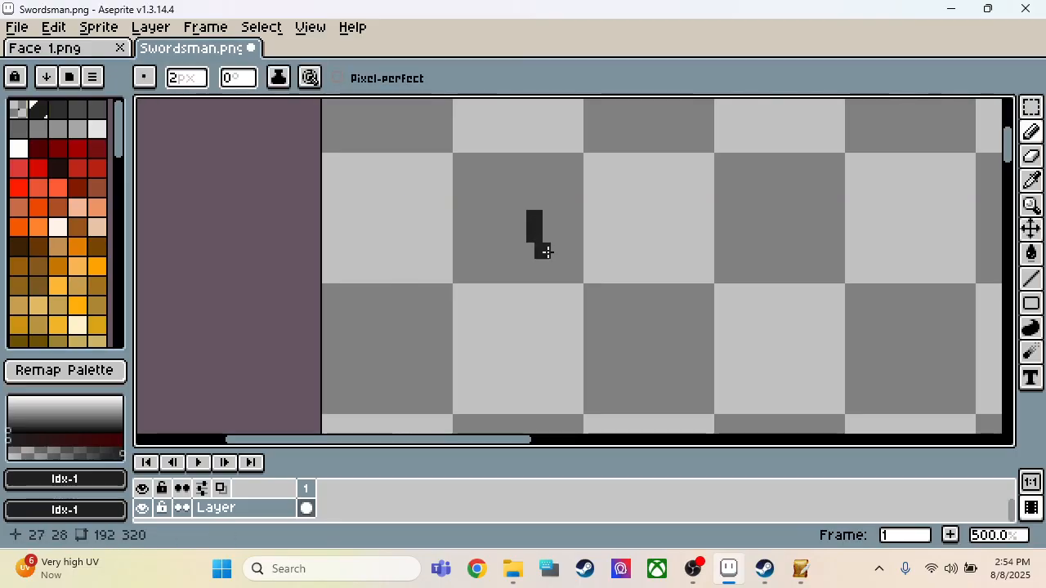
mouse_move(609, 220)
left_mouse_down()
mouse_move(609, 241)
mouse_move(617, 237)
left_mouse_up()
key("ctrl+z")
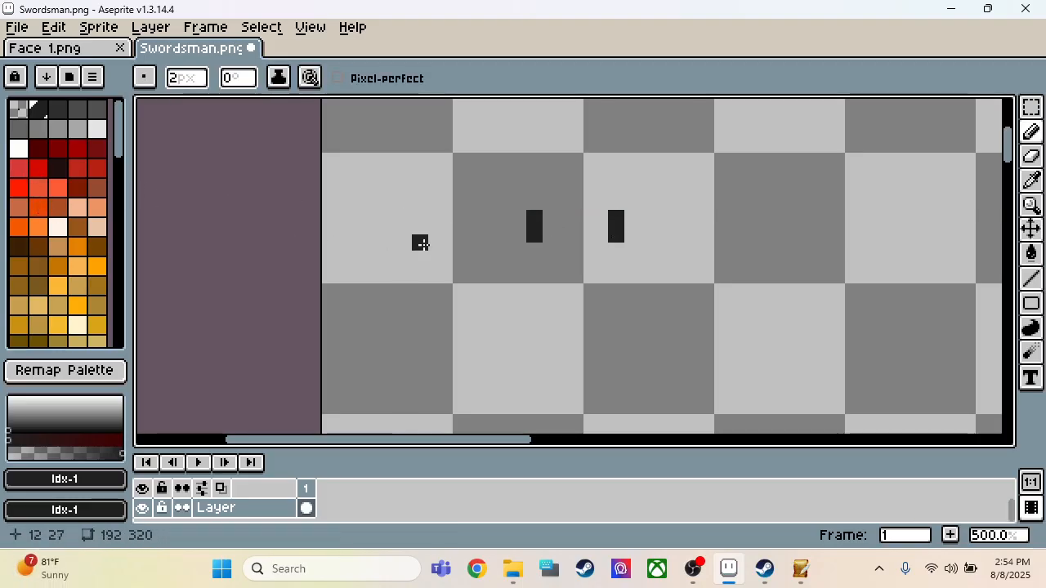
Step: Select an area of about 8 by 8 pixels around the left eye and shift it one pixel to the right
key("m")
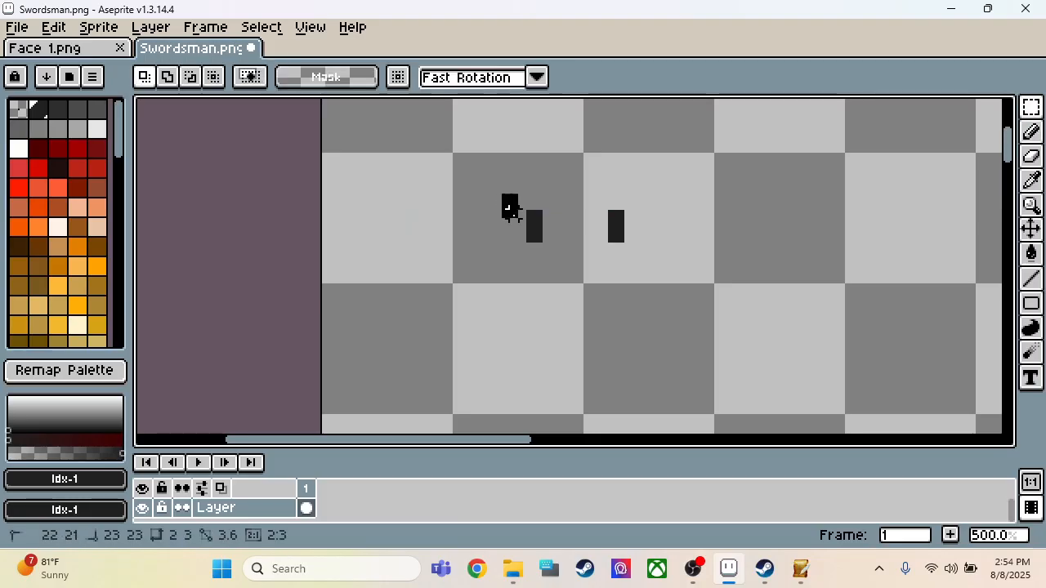
left_click_drag(499, 191, 571, 269)
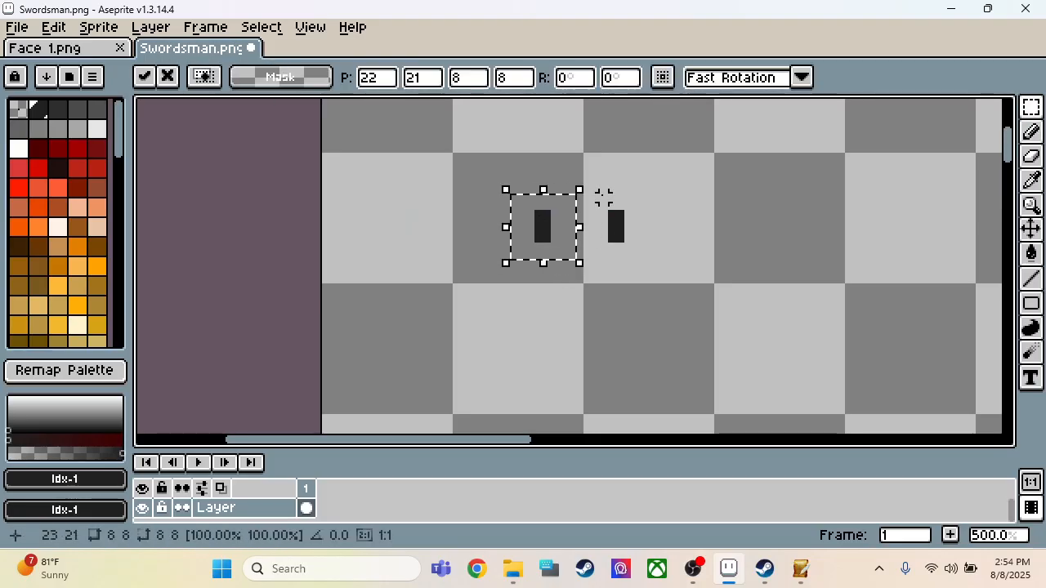
key("Right")
key("Right")
key("Right")
key("Right")
key("Left")
key("Left")
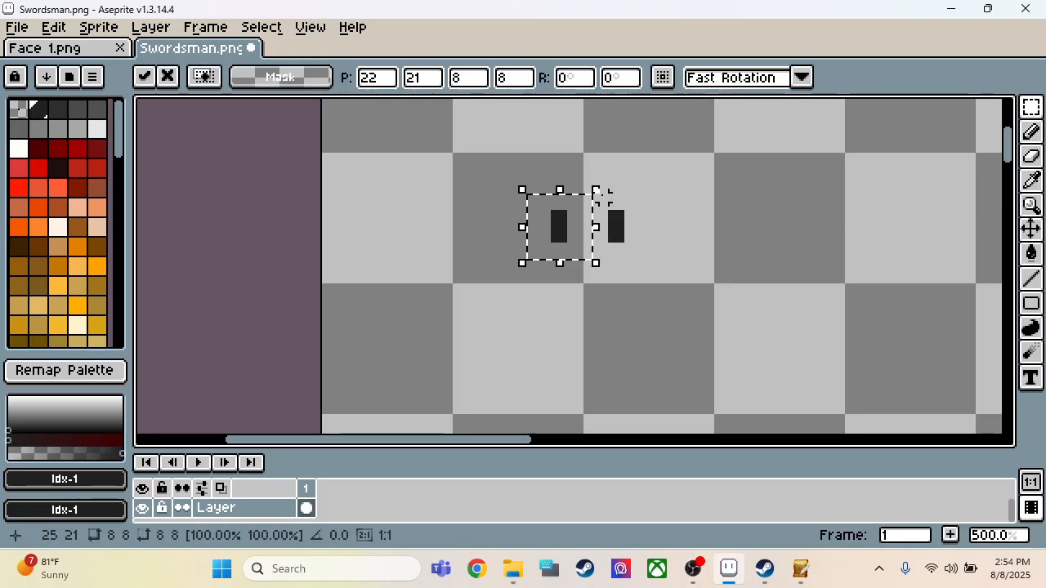
key("Left")
key("Left")
Step: Select an area of about 4 by 9 pixels around the right eye, shift it one pixel right and clear the selection
left_click_drag(603, 197, 629, 263)
key("Left")
key("Left")
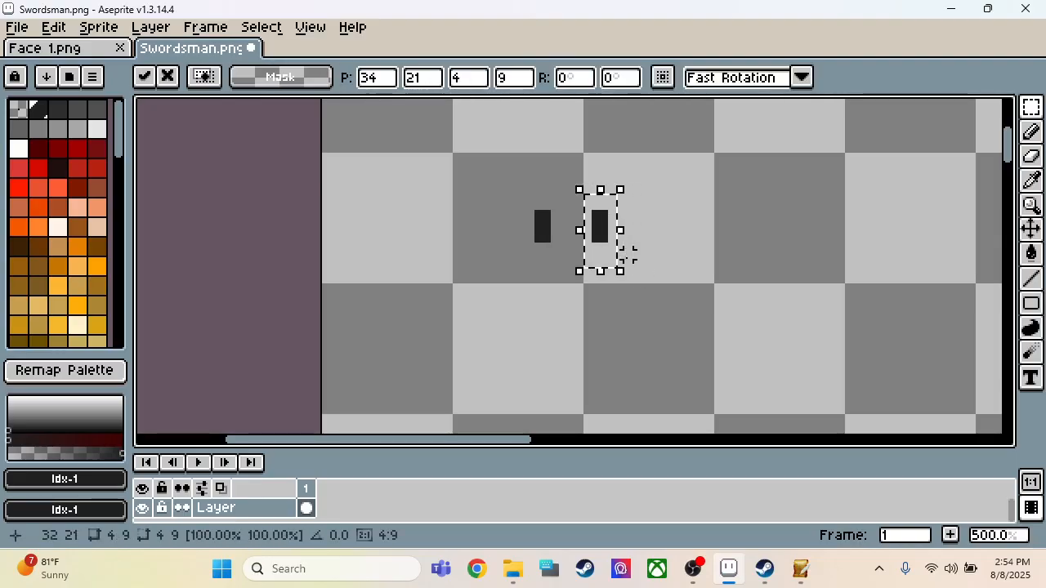
key("Left")
key("Right")
key("Right")
key("Right")
key("Right")
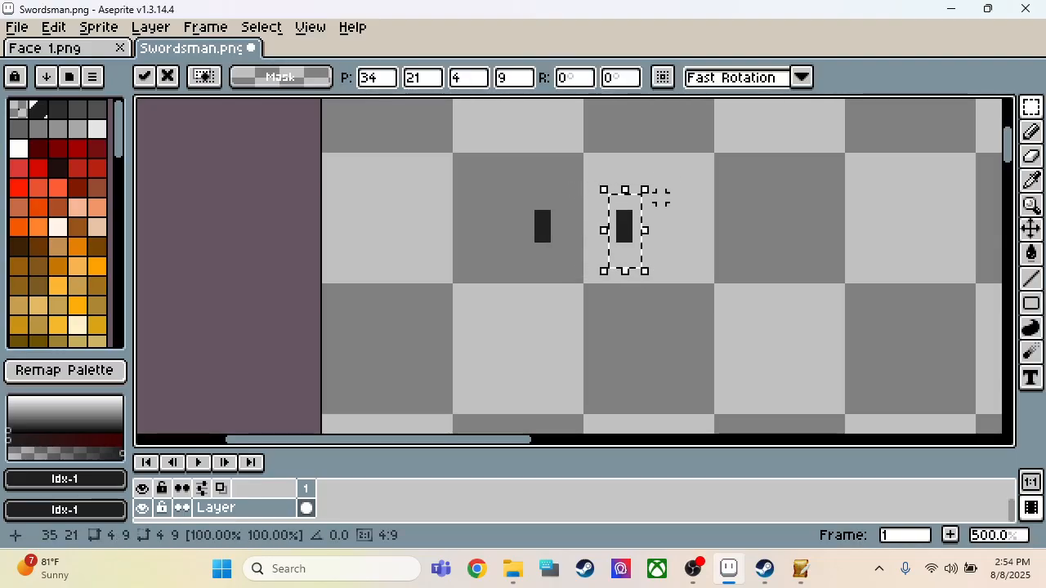
key("ctrl+d")
Step: Paint orange skin around the left eye with palette colour 29, extending it above and below the eye
left_click(97, 205)
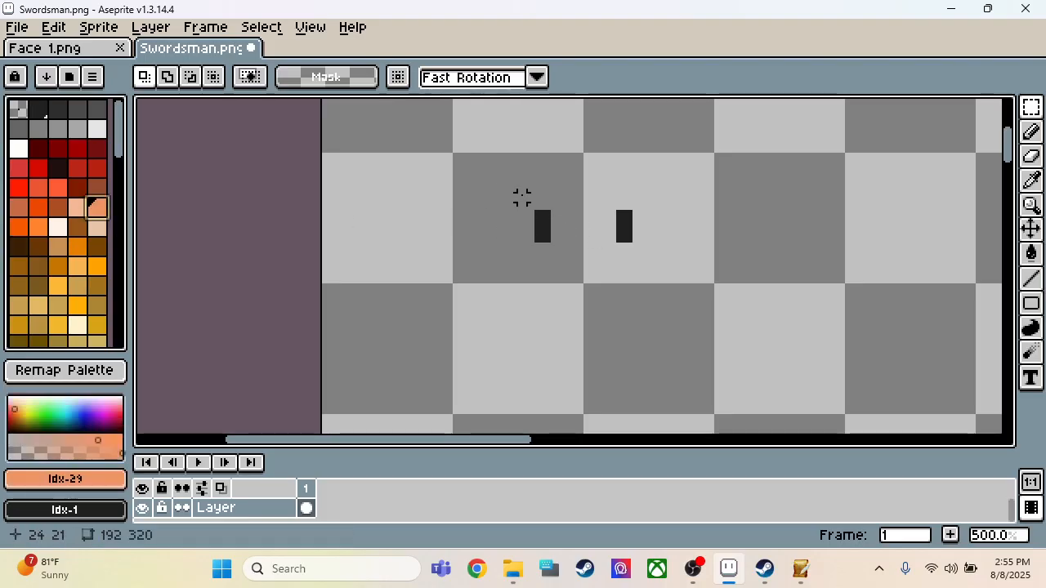
key("b")
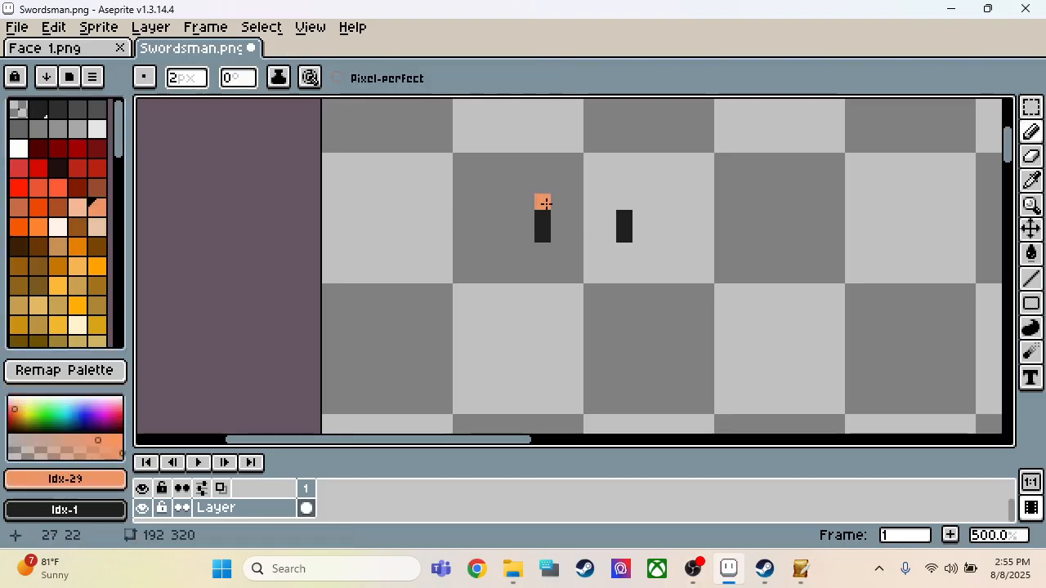
left_click_drag(544, 204, 543, 188)
left_click(540, 190)
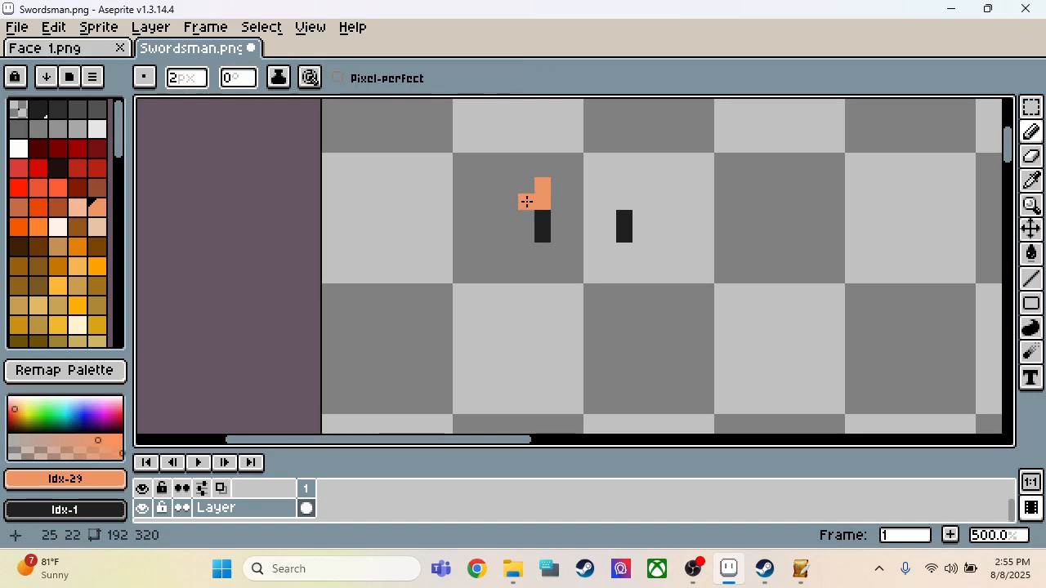
left_click(544, 256)
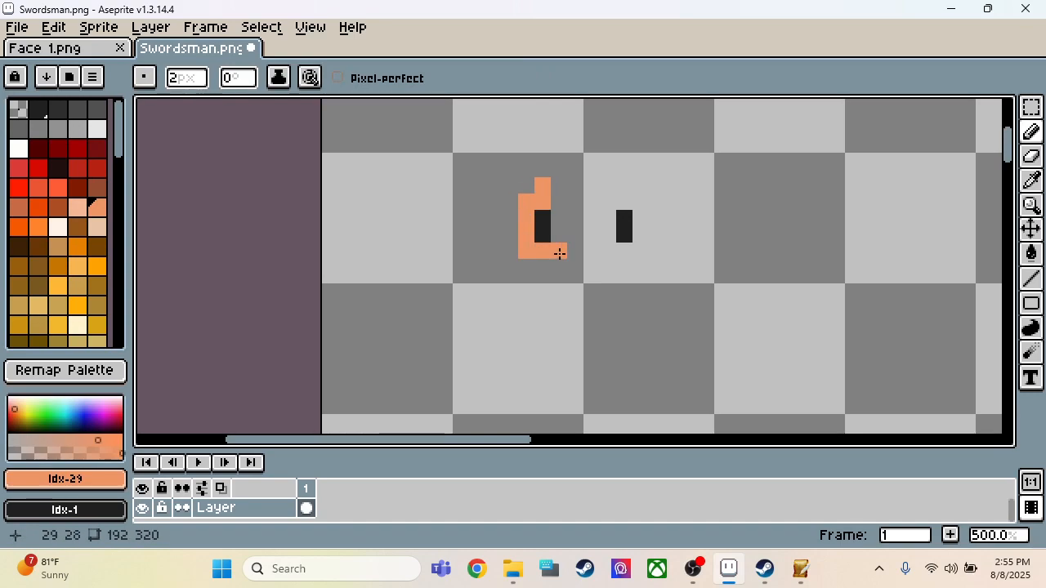
left_click_drag(559, 253, 560, 208)
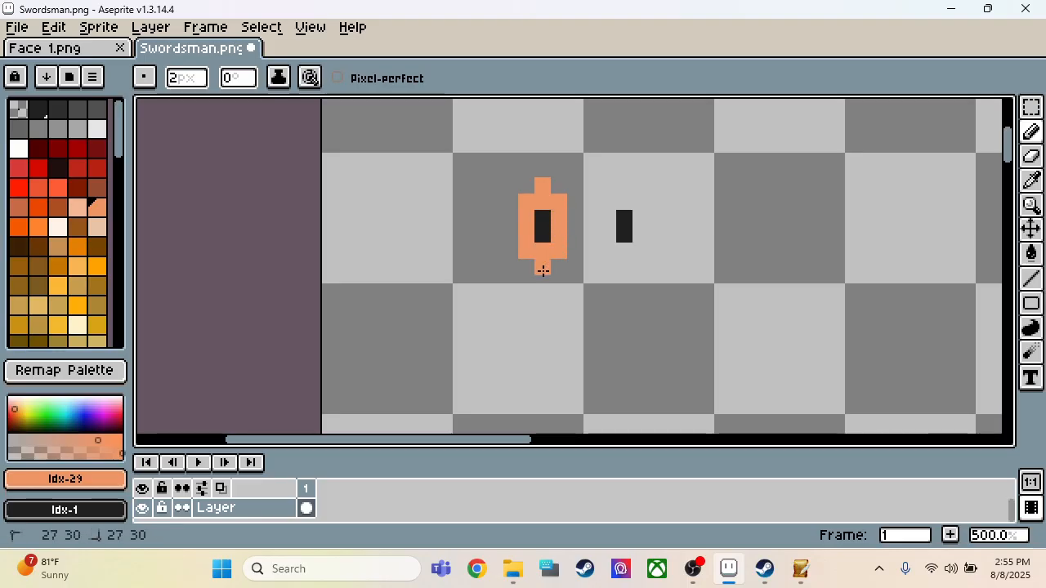
Step: Sample the pink skin shade #ffb09a between the eyes of the blue-haired portrait in Face 1.png
left_click(65, 49)
scroll(383, 187, "up", 3)
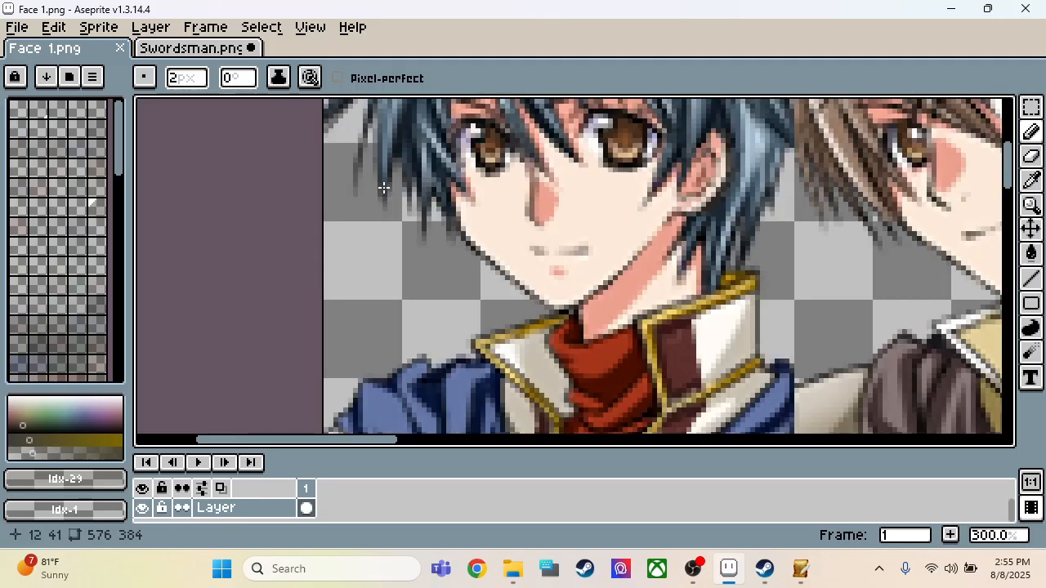
scroll(612, 264, "up", 1)
scroll(570, 263, "down", 2)
scroll(596, 238, "up", 1)
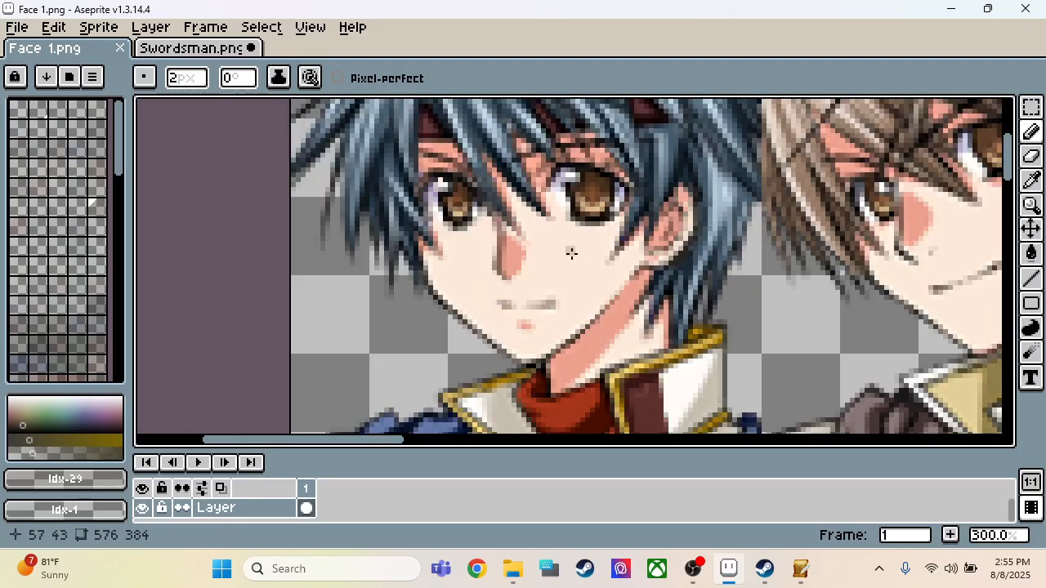
key("i")
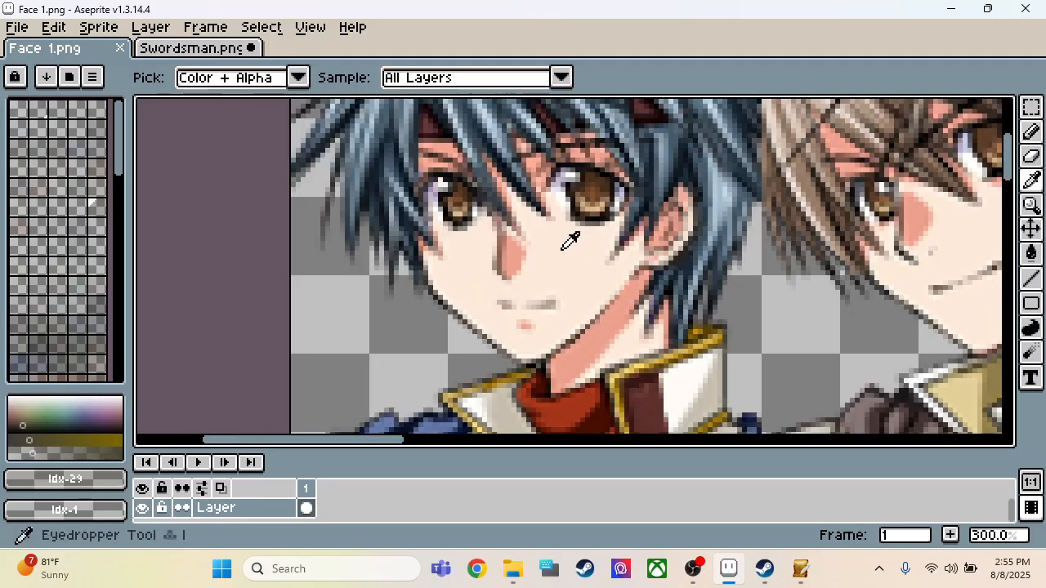
left_click(534, 162)
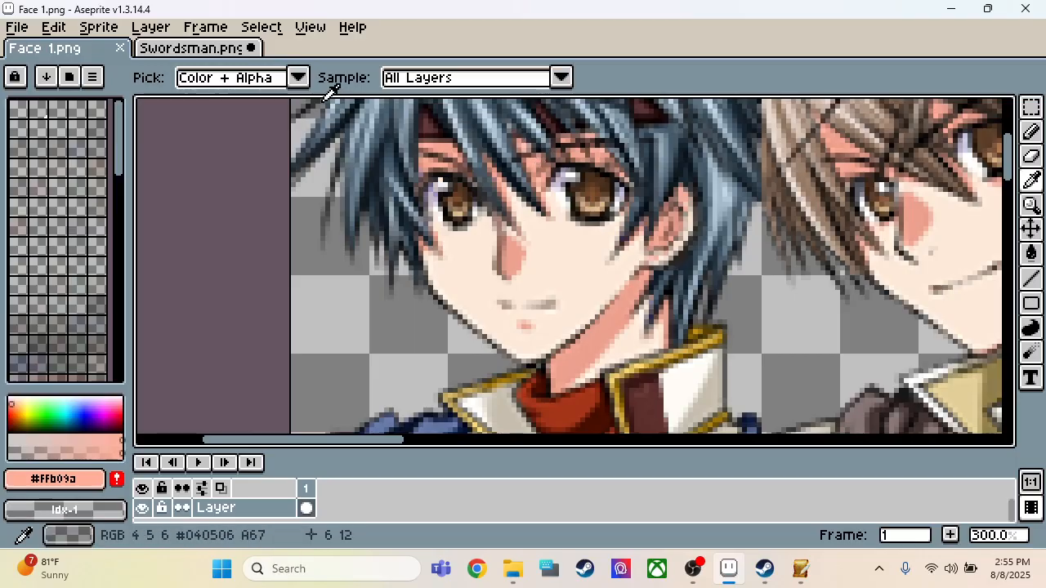
Step: Add the sampled #ffb09a to the Swordsman palette and make the new swatch the drawing colour
left_click(192, 49)
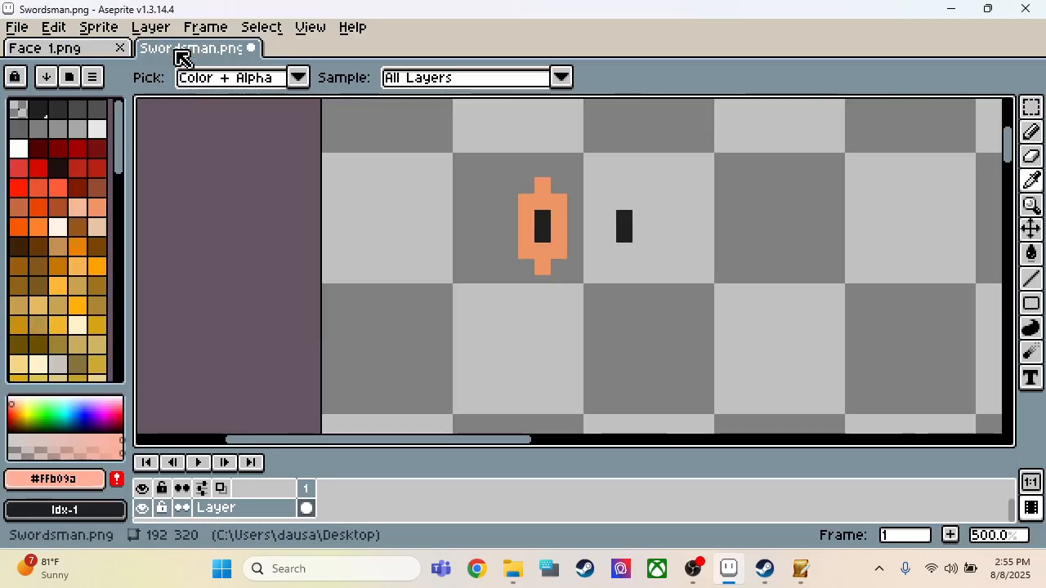
left_click(116, 480)
key("b")
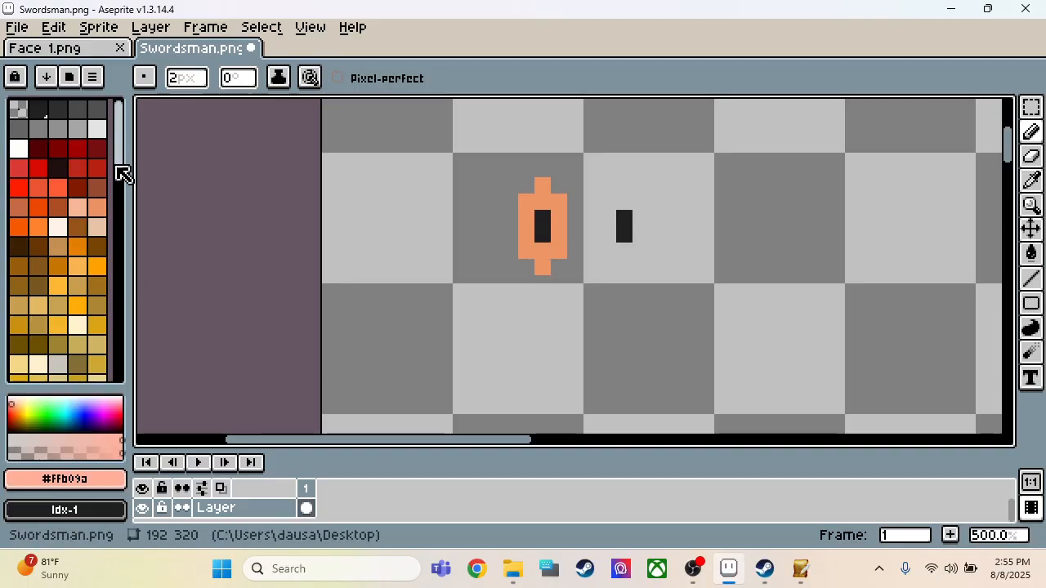
left_click_drag(120, 168, 109, 412)
left_click(40, 351)
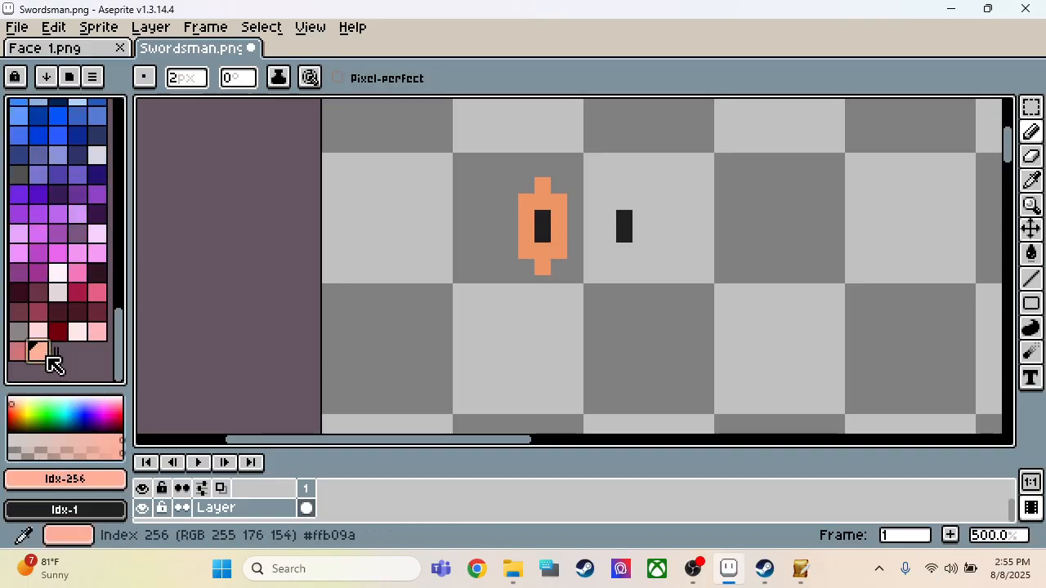
Step: Try a Paint Bucket fill of #ffb09a on the orange skin around the left eye, and undo it
key("g")
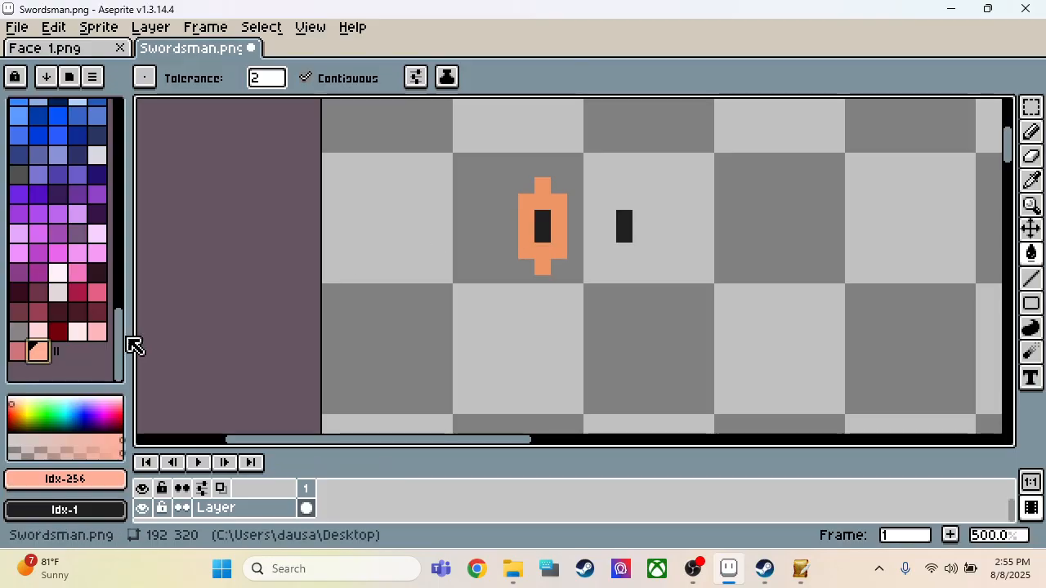
left_click(522, 253)
key("v")
key("ctrl+z")
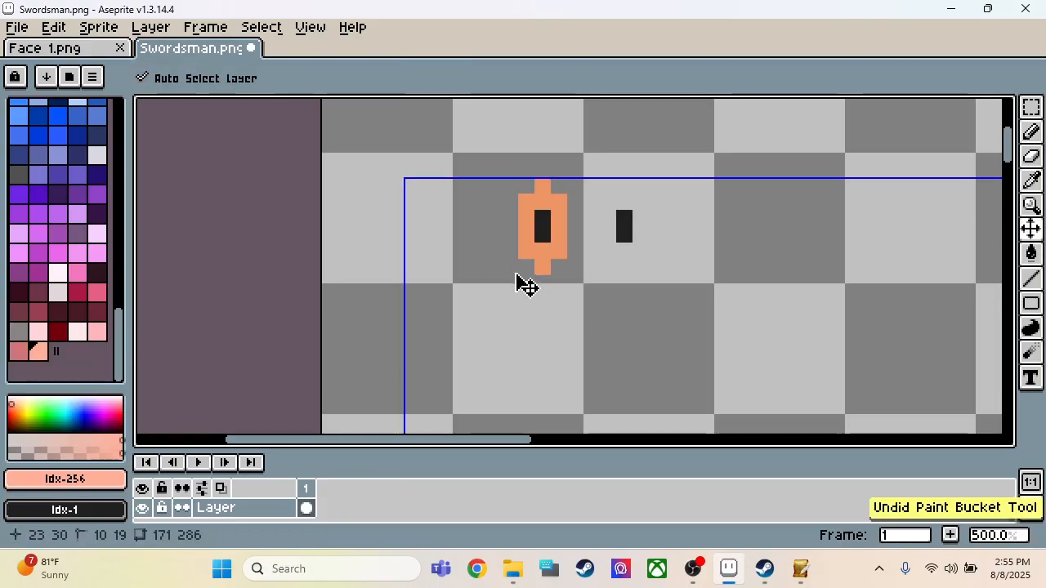
key("g")
Step: Compare the skin tones of the Face 1.png portrait with the swatches in the Swordsman palette
scroll(542, 313, "down", 2)
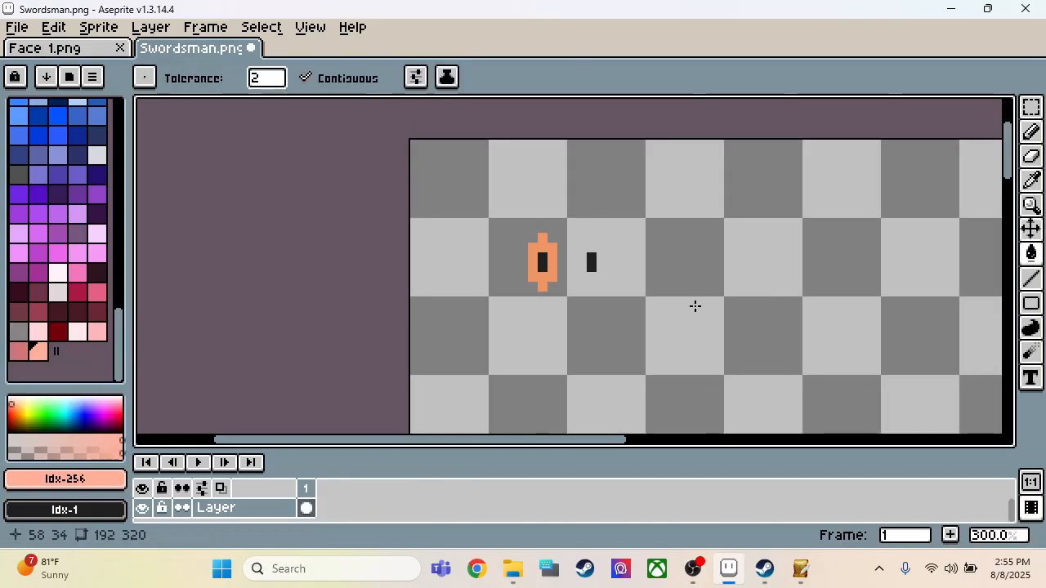
scroll(694, 306, "up", 3)
scroll(46, 205, "up", 10)
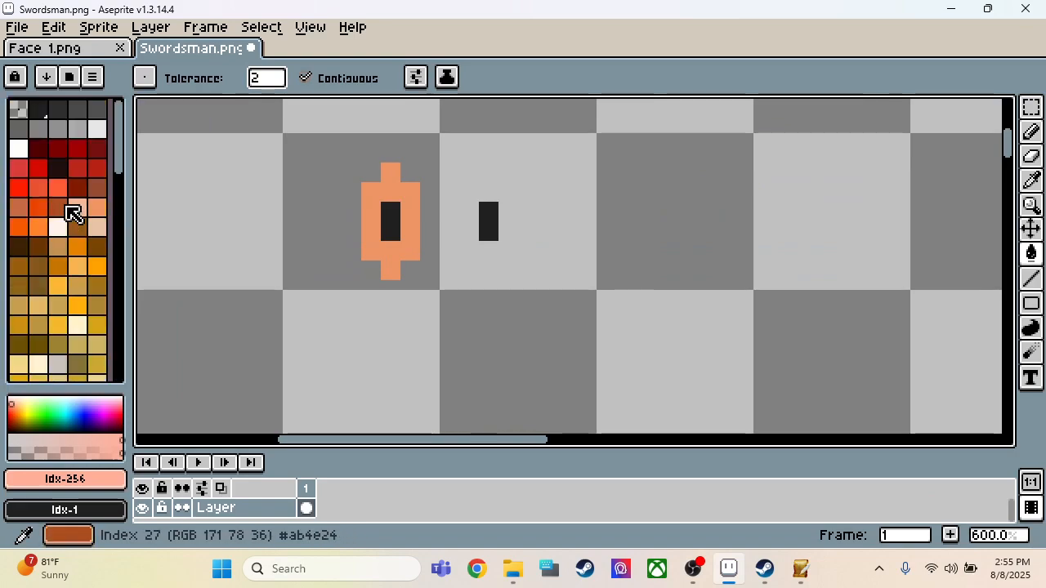
left_click(29, 49)
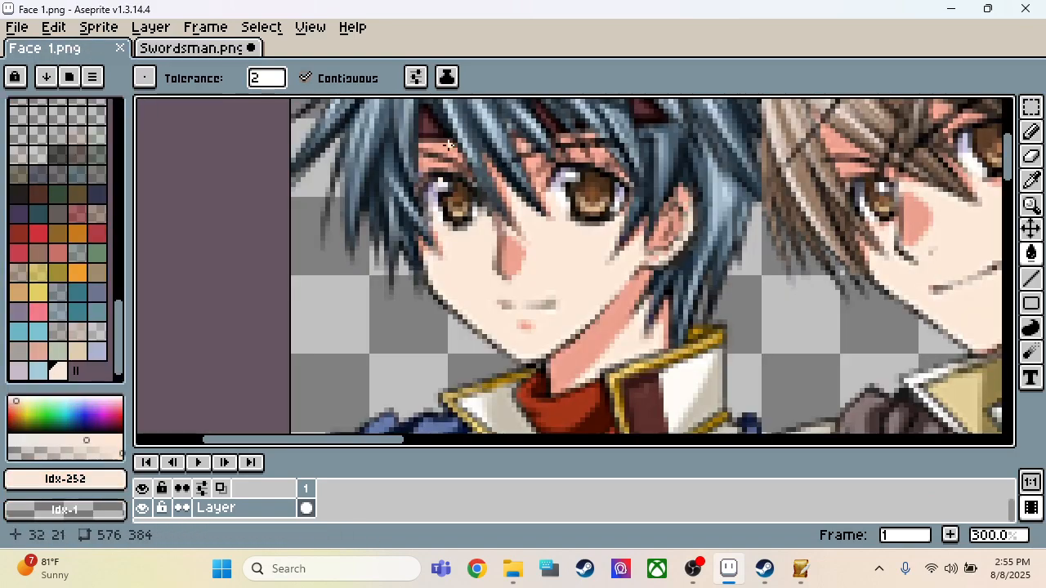
left_click(184, 49)
scroll(123, 192, "up", 3)
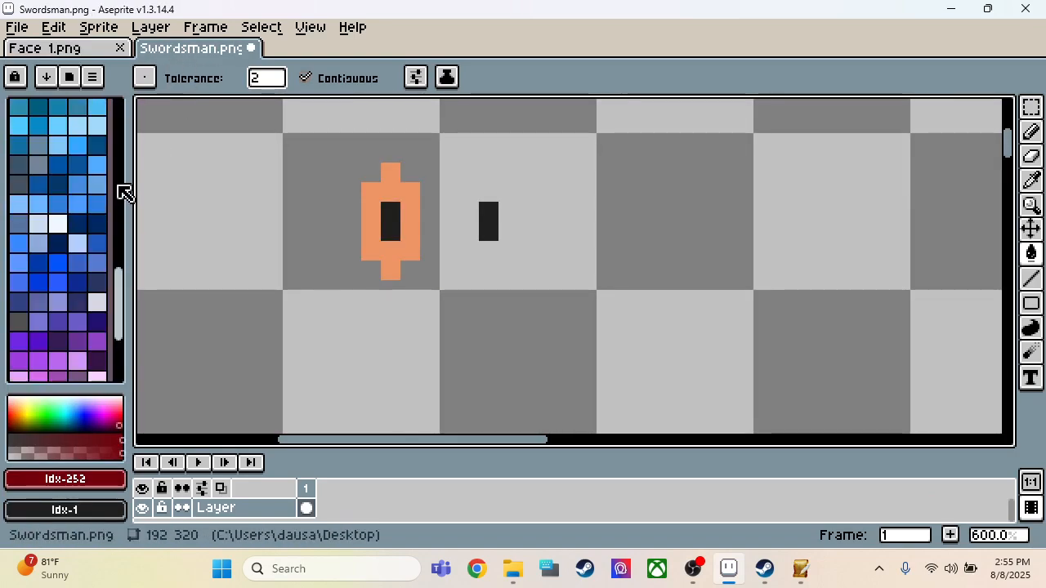
scroll(118, 200, "up", 8)
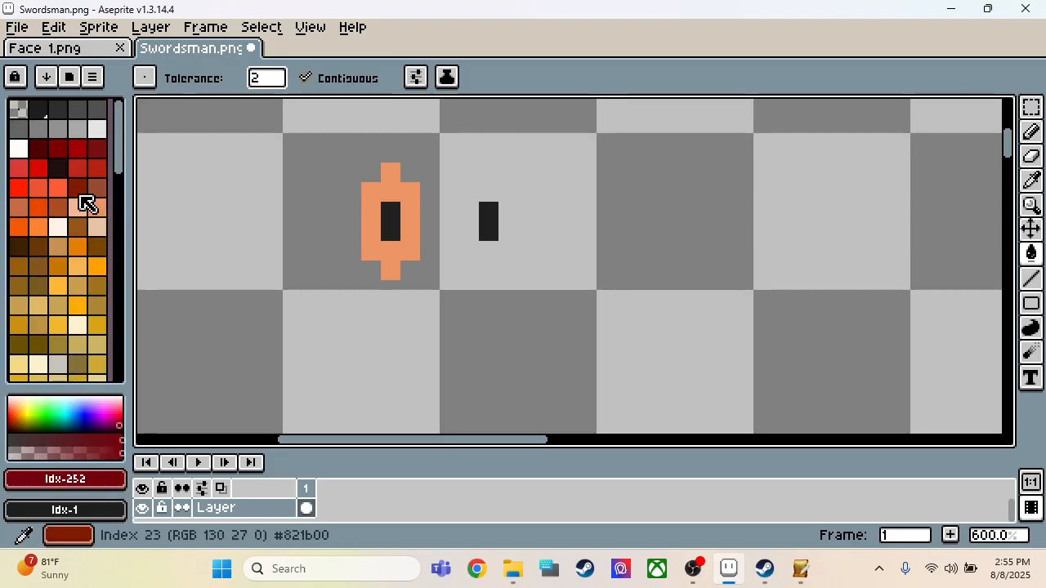
scroll(102, 208, "down", 5)
scroll(94, 209, "up", 2)
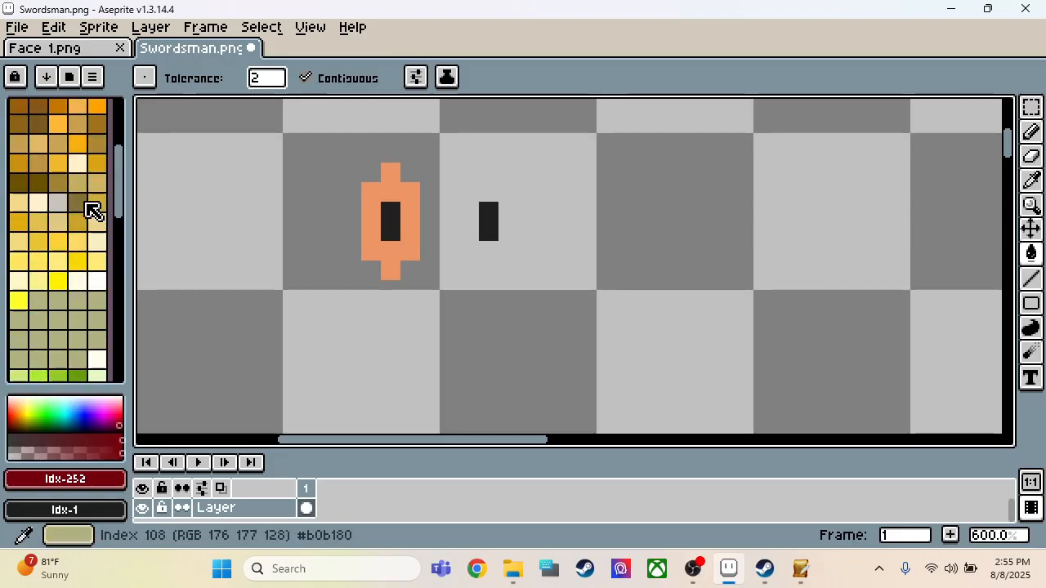
Step: Sample the orange from the drawn skin and extend the skin below the left eye with the 2 px Pencil
key("i")
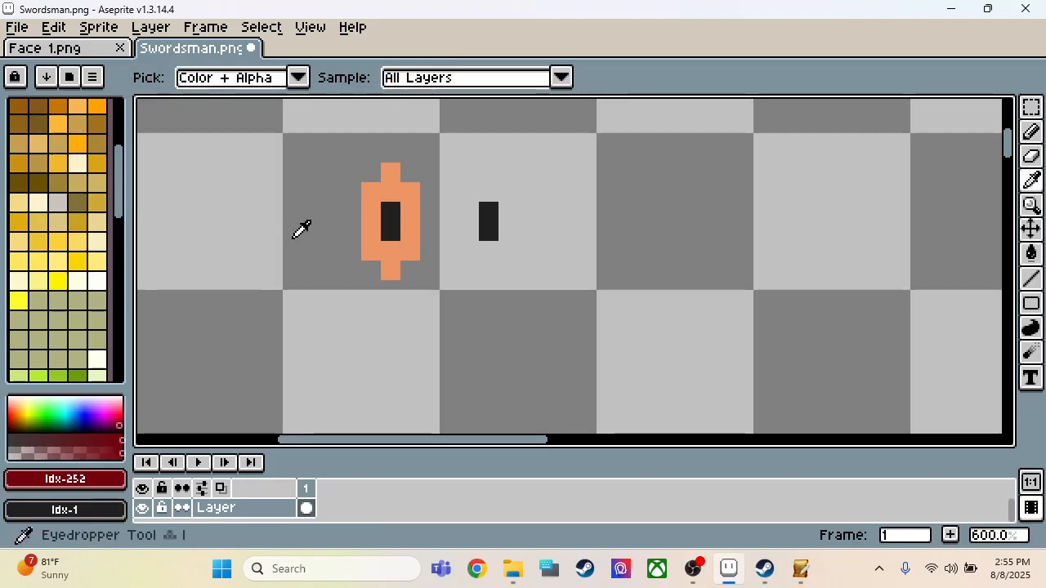
left_click(394, 251)
key("b")
left_click(411, 270)
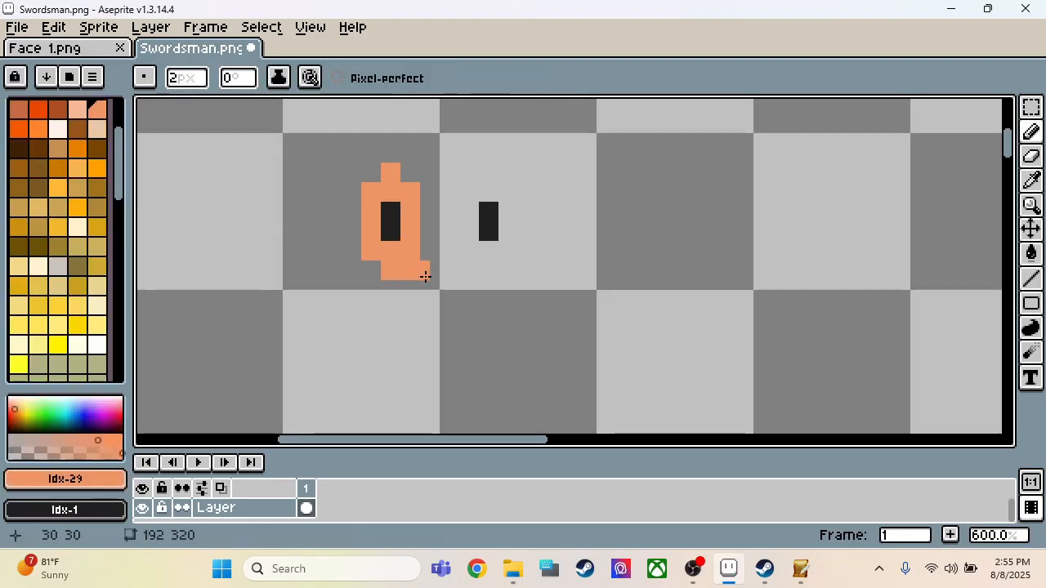
left_click(401, 286)
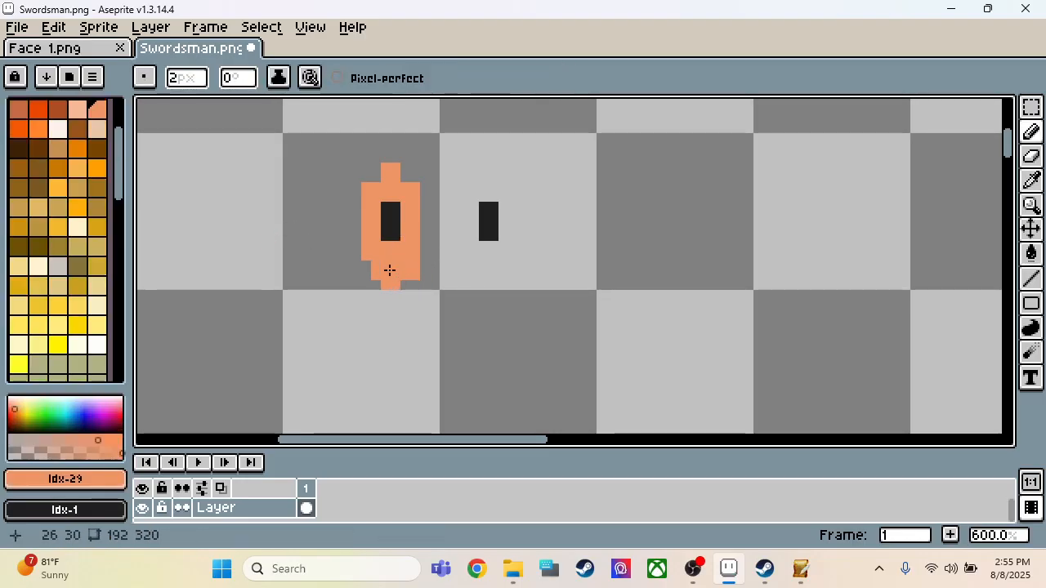
Step: Select the eyes and skin, an area of about 24 by 19 pixels, move it one pixel down and deselect
key("m")
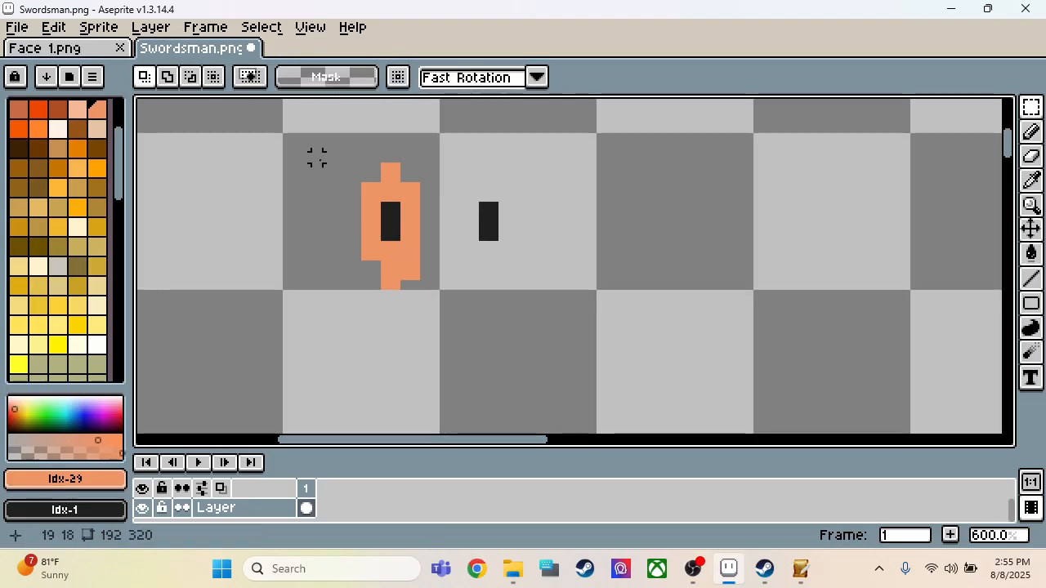
left_click_drag(320, 150, 559, 338)
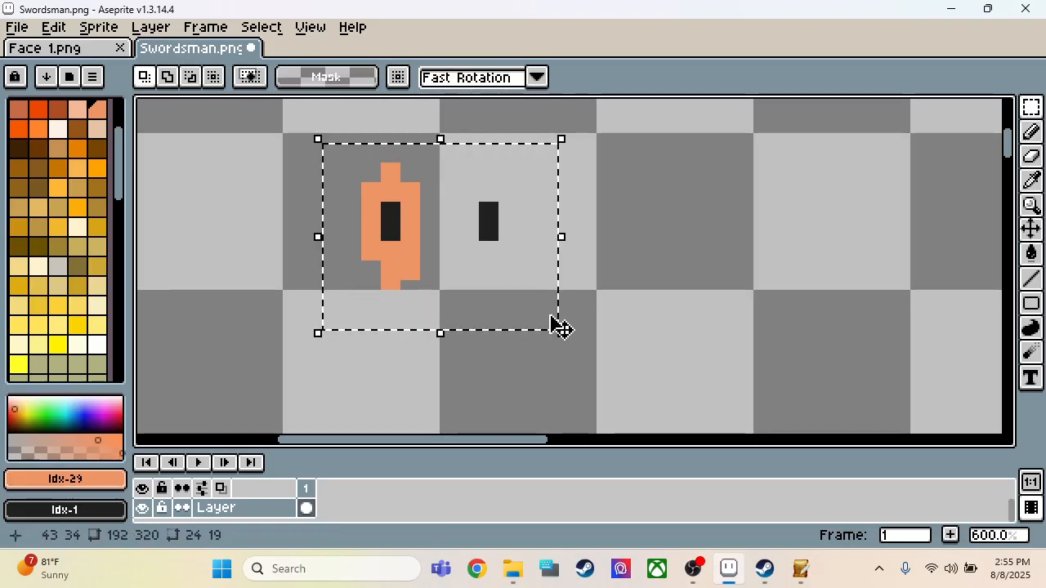
left_click(611, 276)
Step: Outline the orange skin below, beside and above the right eye with the 2 px Pencil, joining it to the left part
key("b")
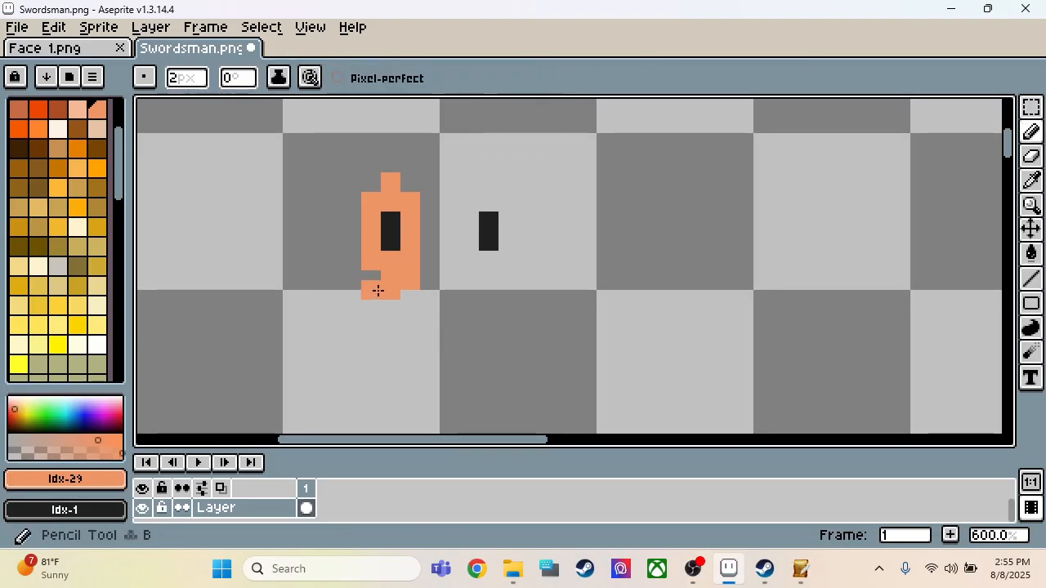
mouse_move(425, 283)
left_mouse_down()
mouse_move(476, 288)
mouse_move(513, 255)
mouse_move(512, 205)
mouse_move(489, 185)
left_mouse_up()
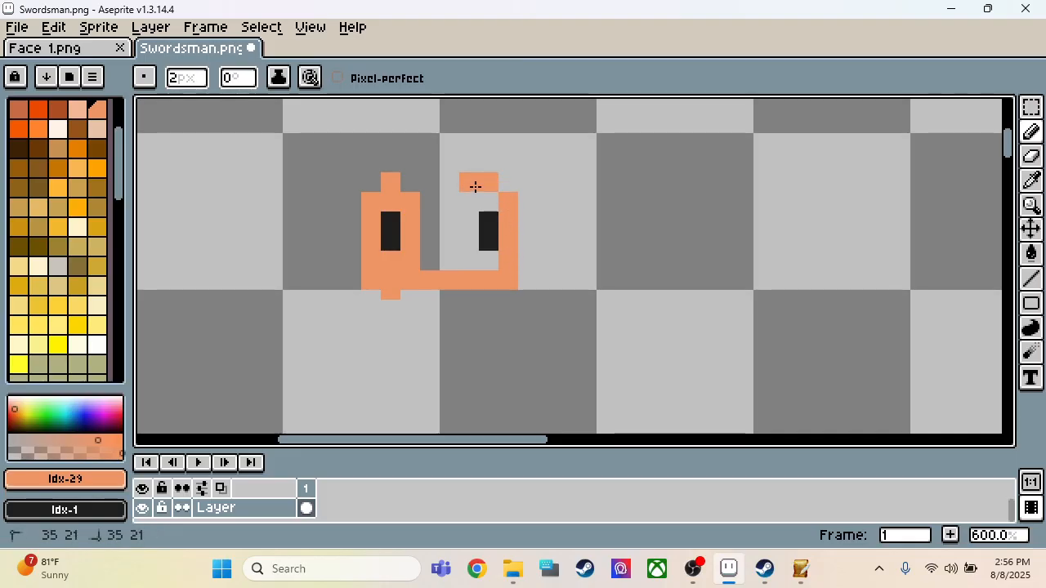
Step: Try a Paint Bucket fill of the empty area inside the orange face outline, and undo it
key("g")
left_click(450, 238)
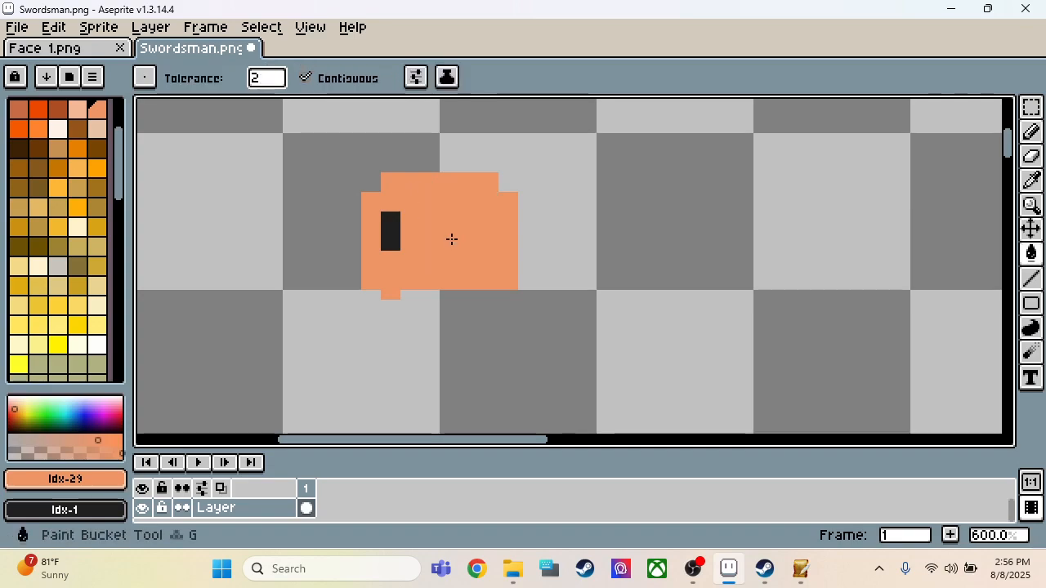
key("ctrl+z")
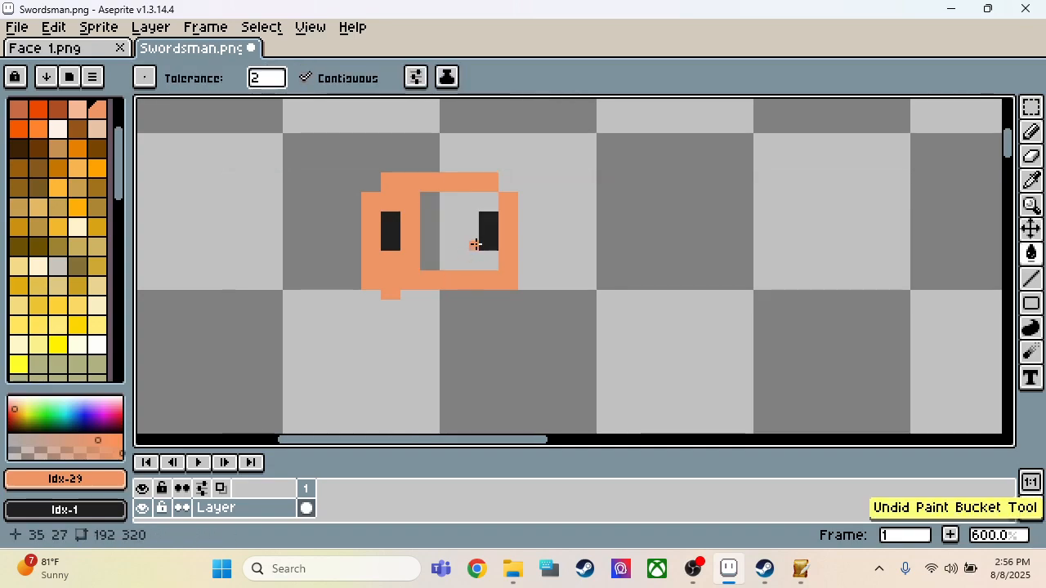
left_click(455, 226)
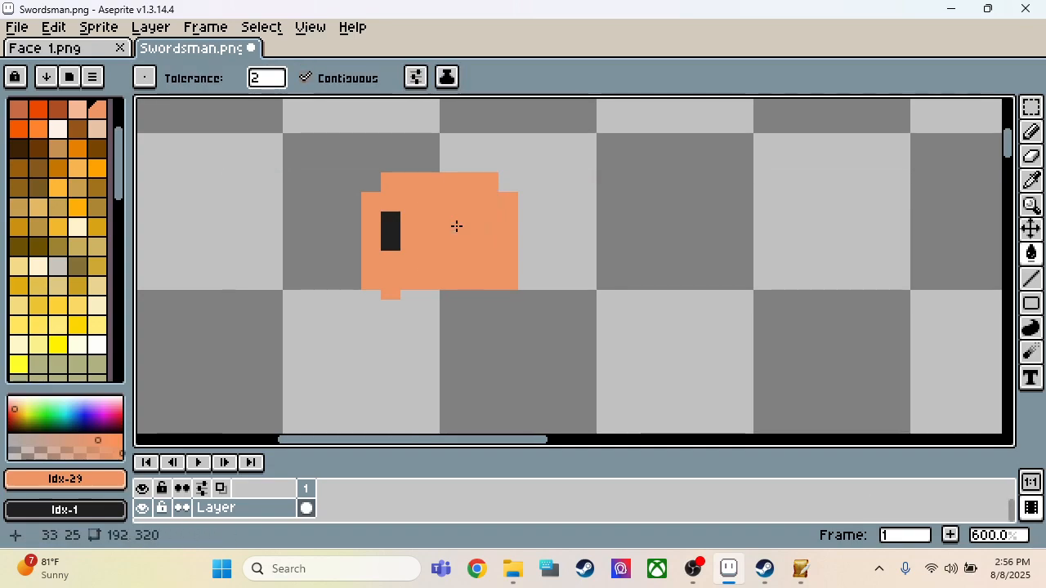
key("ctrl+z")
Step: Color the empty area between the eyes orange with the Pencil around the right eye and a filled 4 by 8 pixel selection
key("b")
left_click(490, 261)
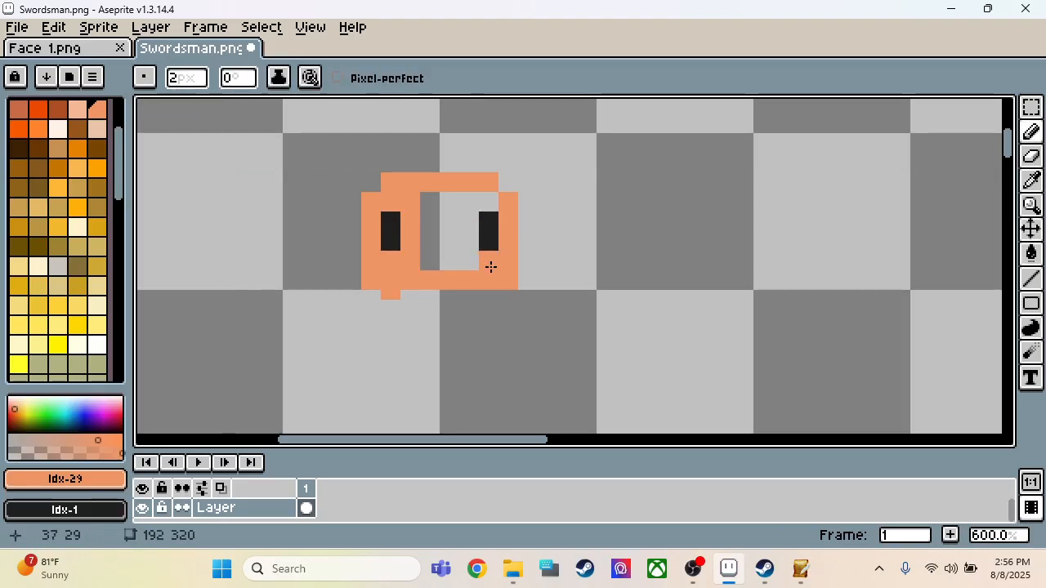
mouse_move(490, 266)
left_mouse_down()
mouse_move(468, 261)
mouse_move(462, 243)
mouse_move(473, 210)
mouse_move(425, 268)
left_mouse_up()
left_click(476, 202)
key("m")
key("f")
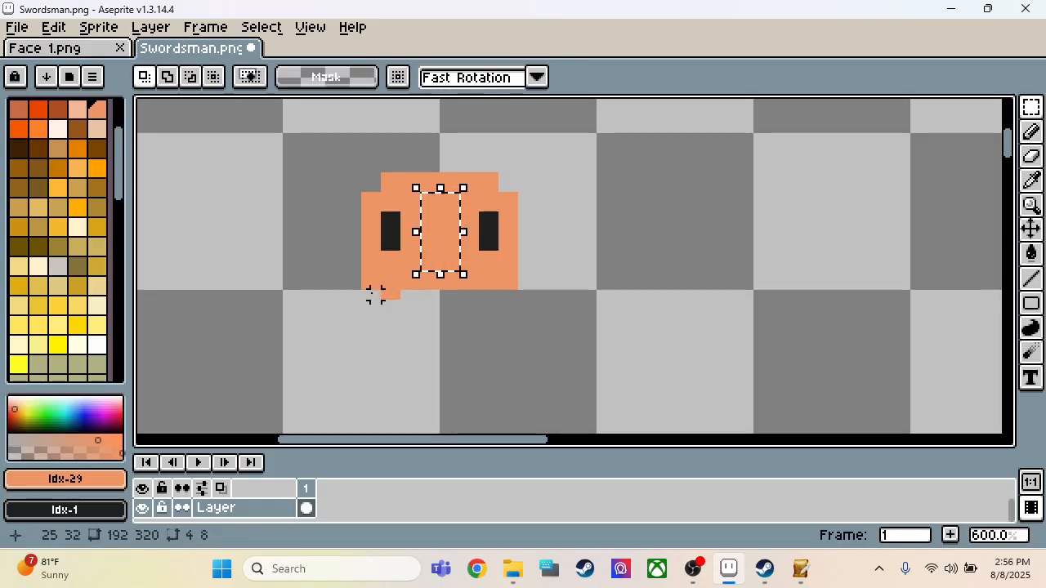
Step: Fill a strip about 16 by 2 pixels along the lower edge of the face with orange, and deselect
right_click_drag(365, 294, 500, 300)
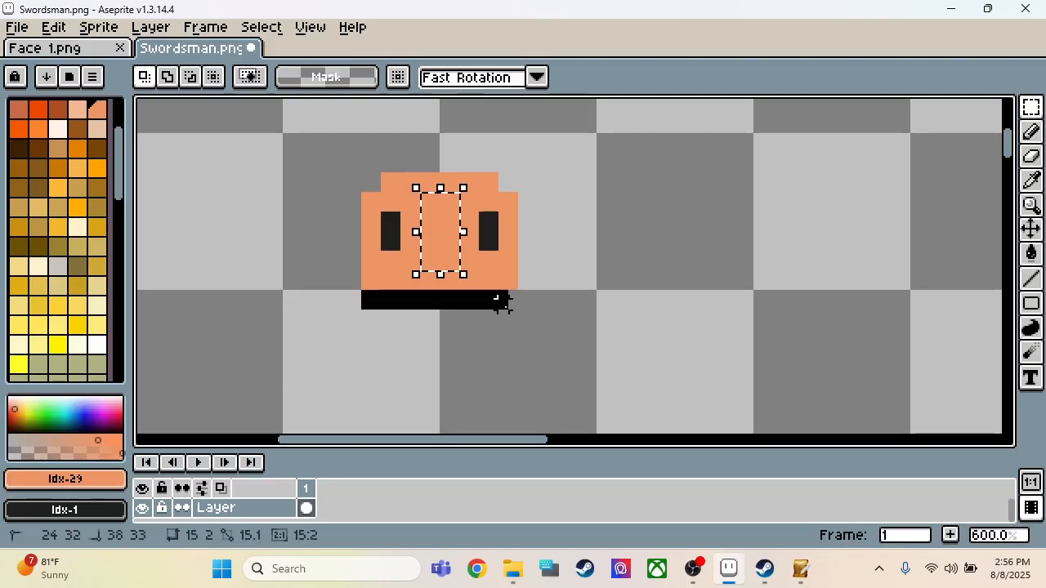
left_click_drag(504, 303, 512, 307)
key("f")
left_click(543, 236)
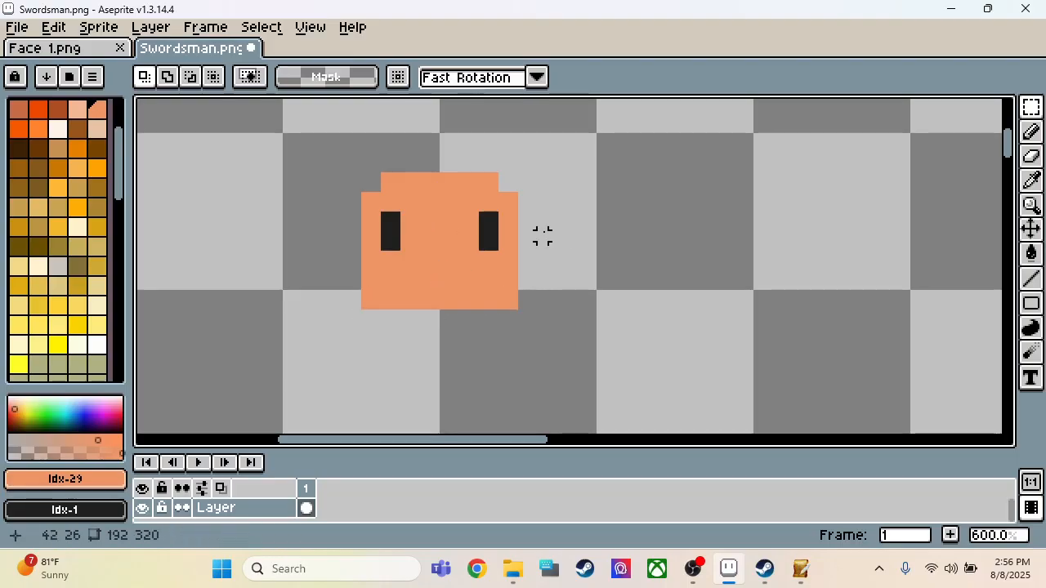
Step: Move each eye two pixels inward toward the middle of the face, and deselect
scroll(454, 276, "down", 3)
scroll(436, 311, "up", 2)
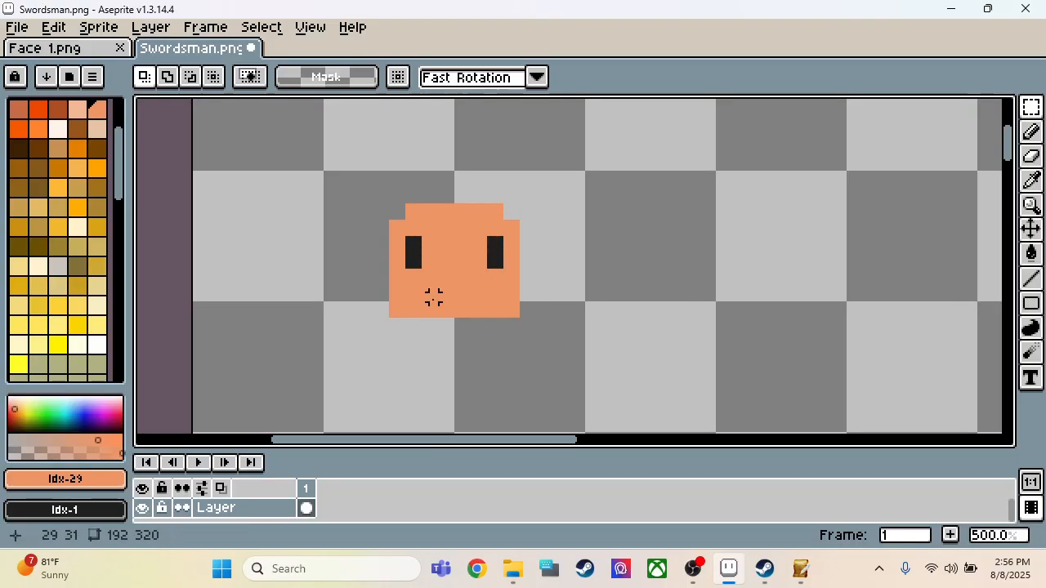
scroll(434, 298, "up", 1)
left_click_drag(405, 228, 425, 267)
key("Right")
key("Right")
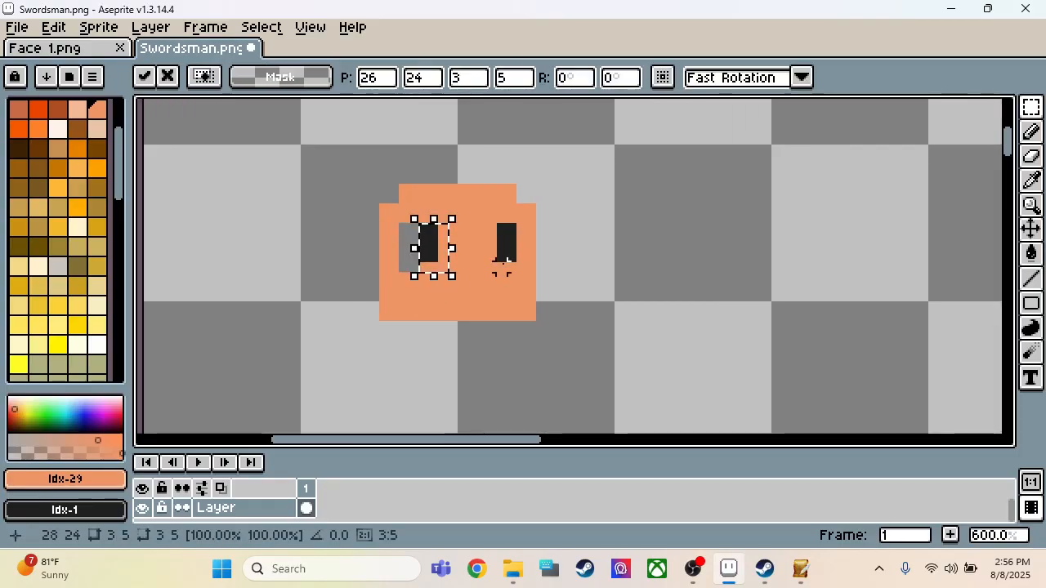
mouse_move(490, 229)
left_mouse_down()
mouse_move(518, 239)
mouse_move(513, 263)
left_mouse_up()
key("Left")
key("Left")
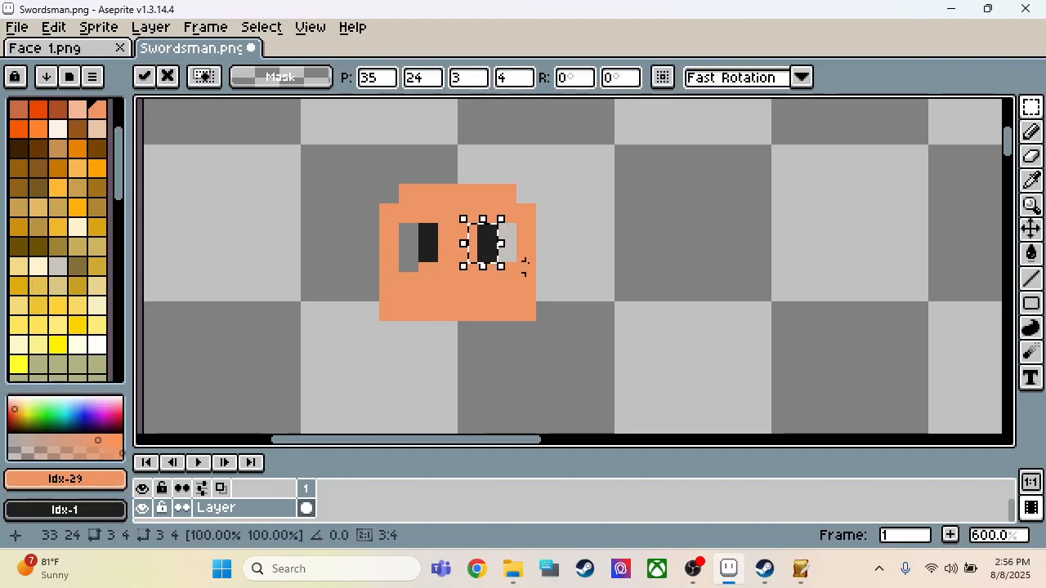
left_click(570, 237)
Step: Try a Paint Bucket fill of the transparent gap beside the right eye, and undo it
key("i")
key("g")
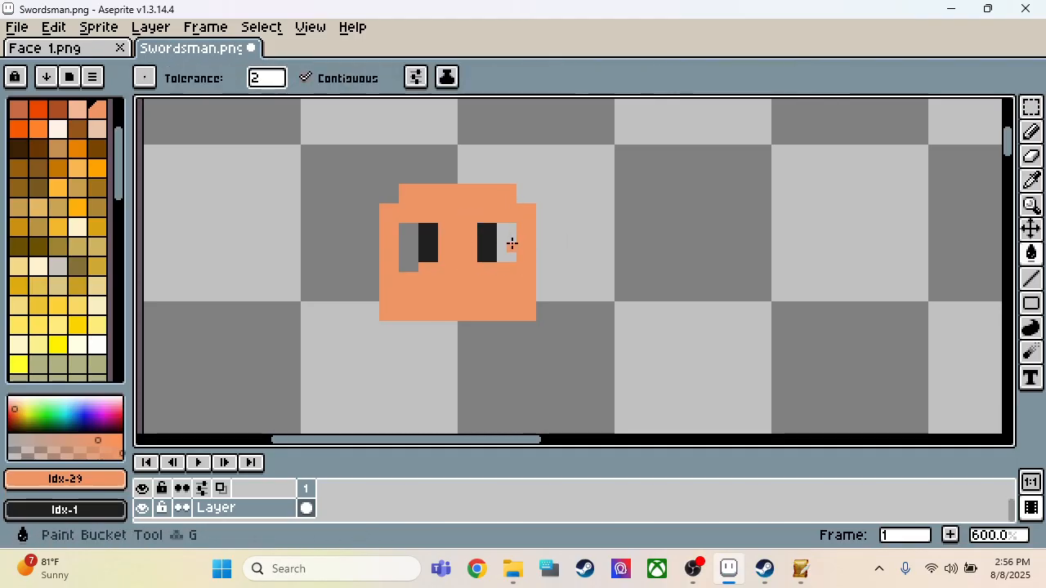
left_click(511, 243)
key("ctrl+z")
Step: Paint over the transparent gaps on the outer sides of both eyes with the orange 2 px Pencil
key("b")
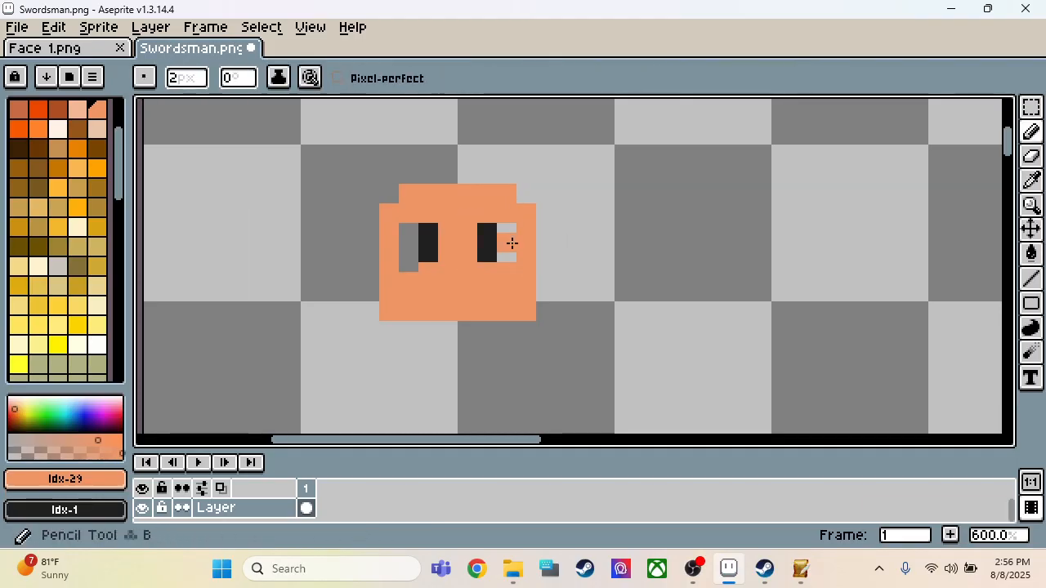
left_click_drag(509, 257, 510, 232)
left_click(483, 234)
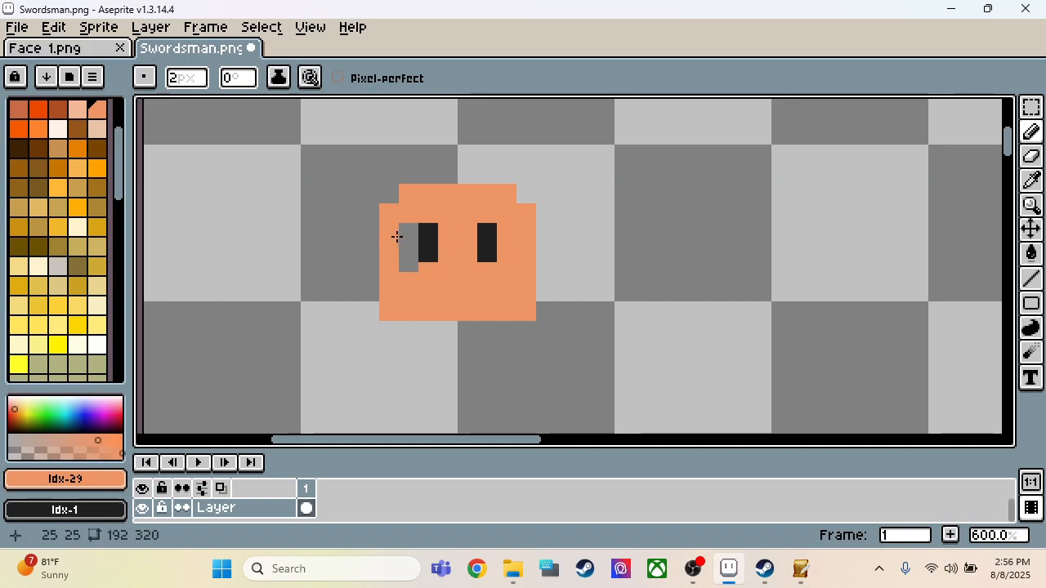
scroll(481, 276, "down", 5)
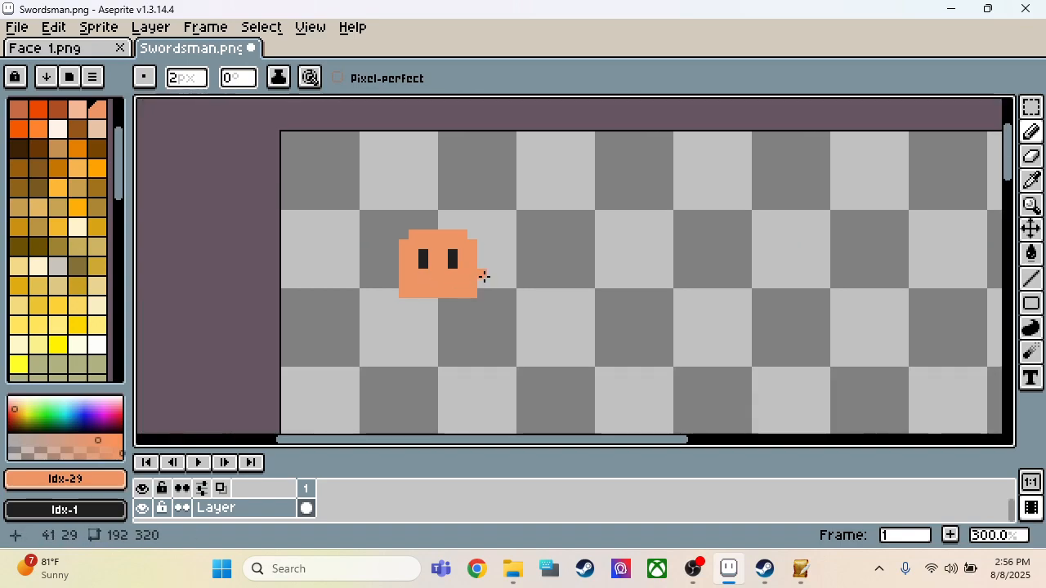
scroll(481, 275, "up", 8)
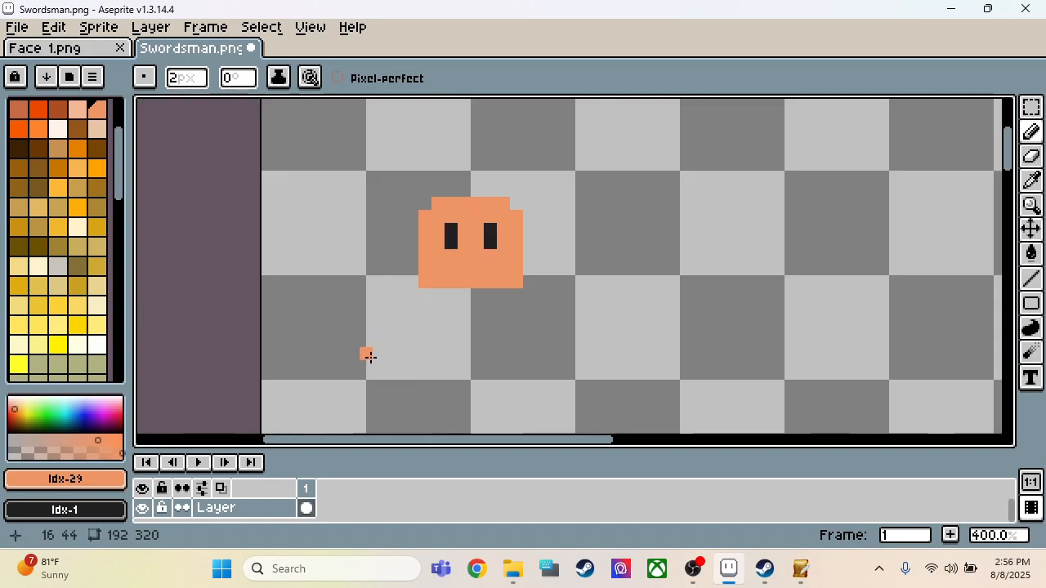
Step: Erase the two lower corners of the face, about 2 by 2 pixels each, with the Eraser
key("e")
scroll(490, 211, "down", 3)
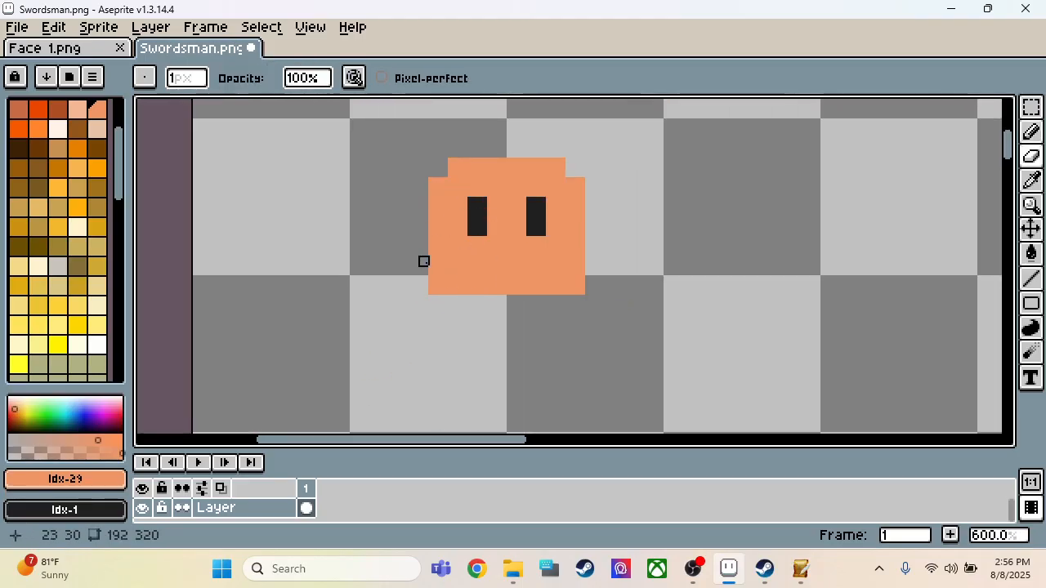
left_click(433, 291)
left_click(454, 281)
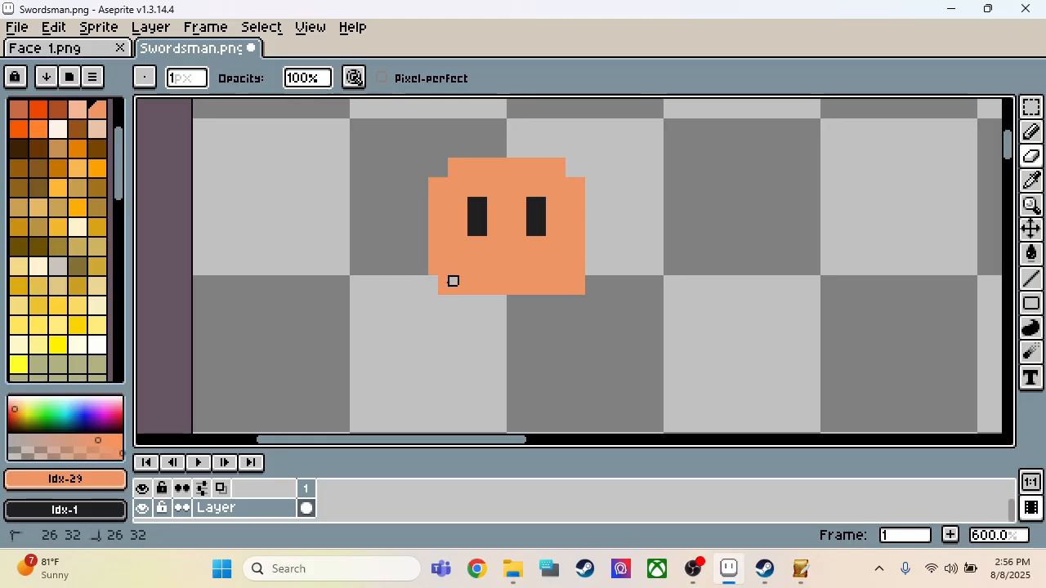
key("ctrl+z")
left_click(443, 283)
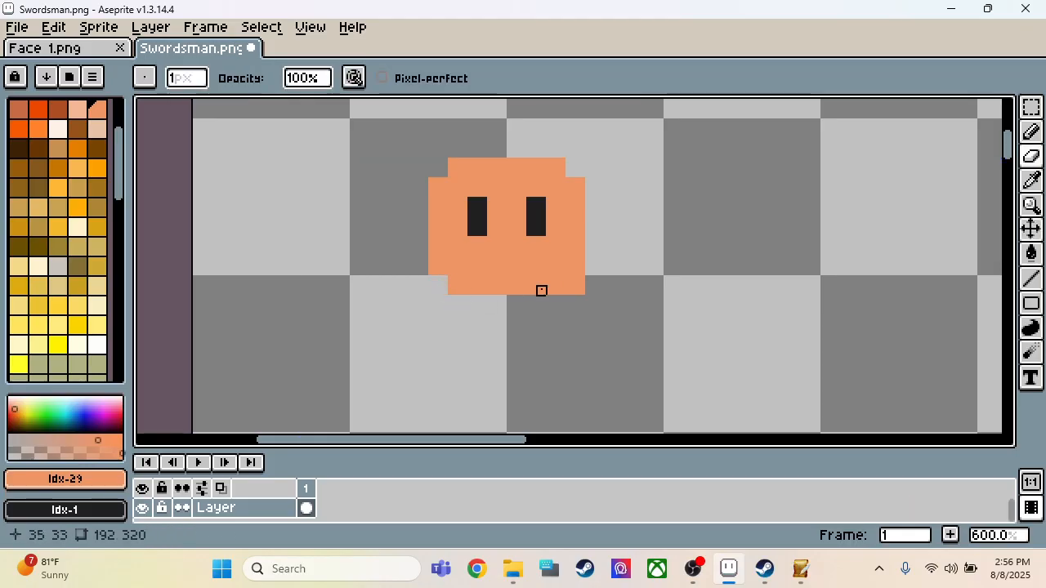
left_click(570, 281)
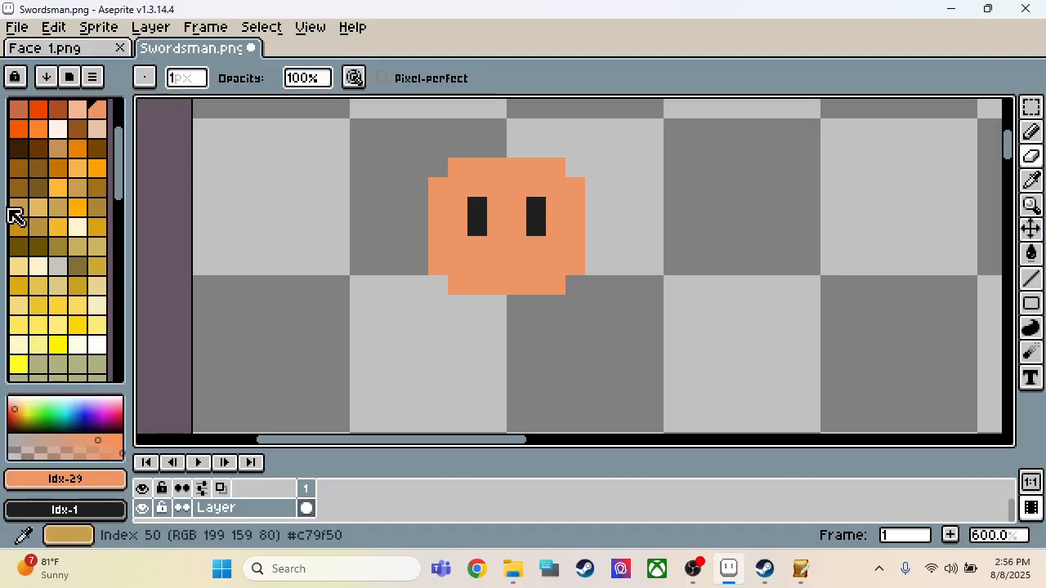
Step: Choose the gray palette color Idx-7 for drawing with the 2 px Pencil
scroll(27, 205, "up", 3)
left_click(57, 129)
key("b")
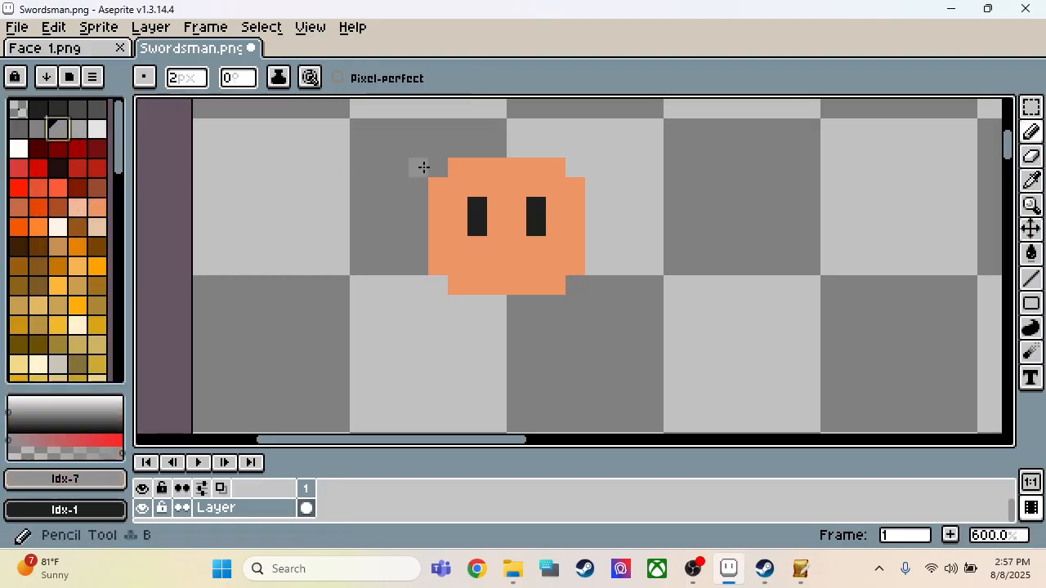
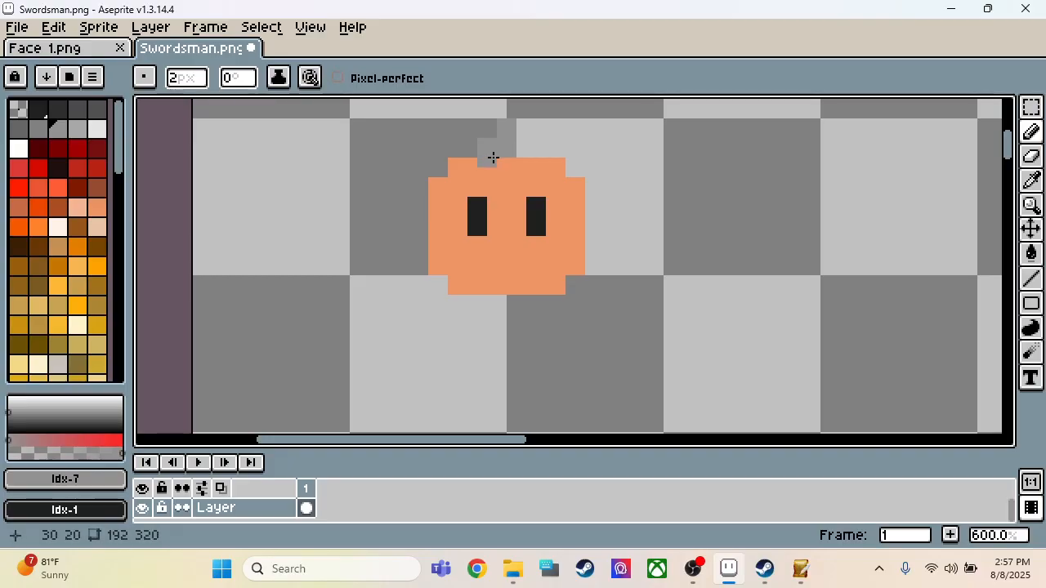
Step: Paint a gray center hair lock between the eyes and a gray fringe across the upper left of the forehead
left_click(504, 168)
left_click(501, 182)
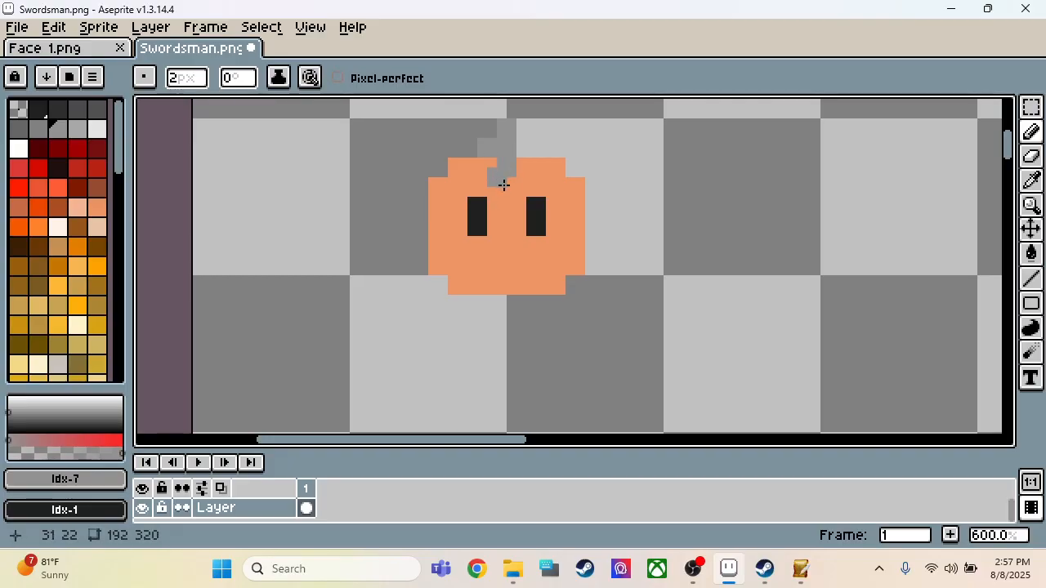
left_click(506, 187)
left_click(493, 170)
left_click_drag(493, 170, 460, 168)
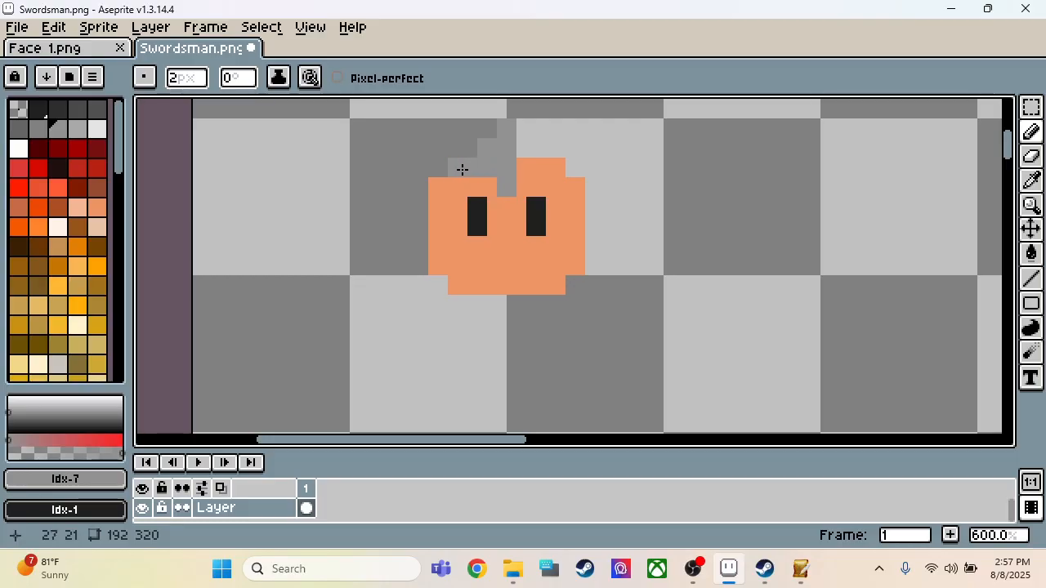
Step: Extend the gray hair outward and down past the face's upper left corner with the 2 px Pencil
left_click(442, 189)
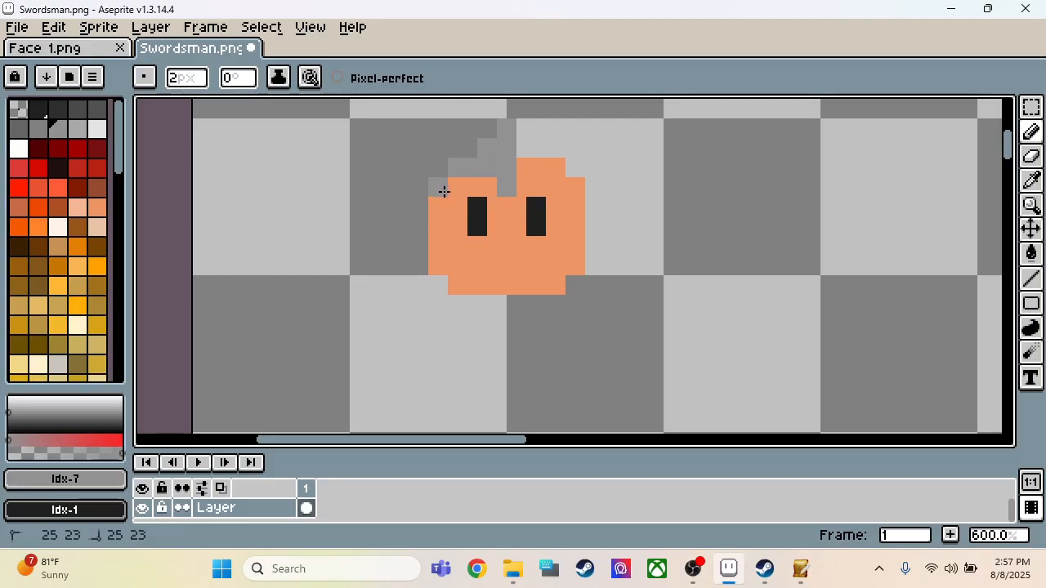
left_click(421, 210)
left_click(420, 190)
left_click(431, 181)
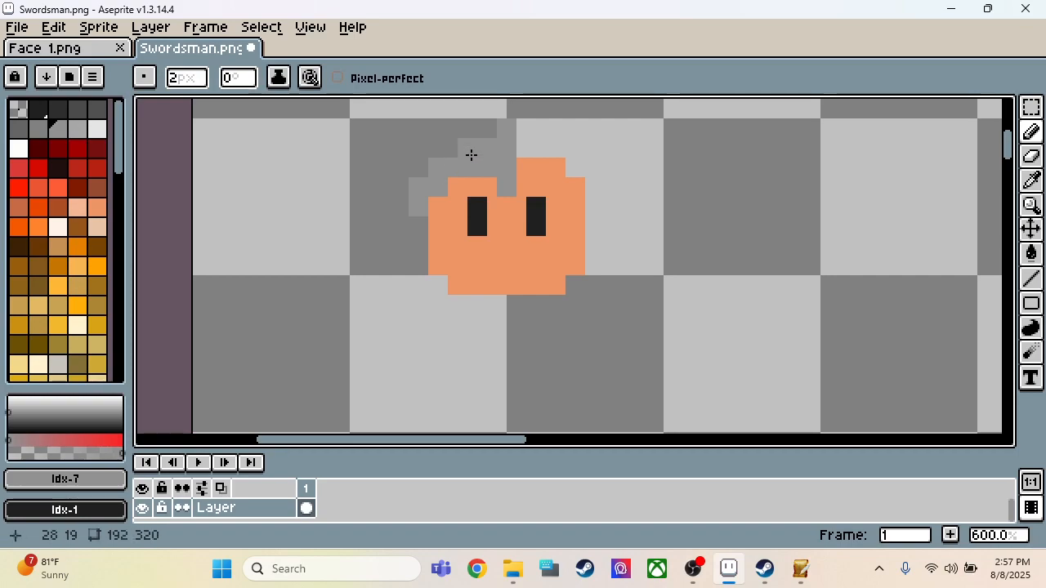
Step: Select the 12 by 18 pixel left half of the head and mirror a copy horizontally onto the right half
key("m")
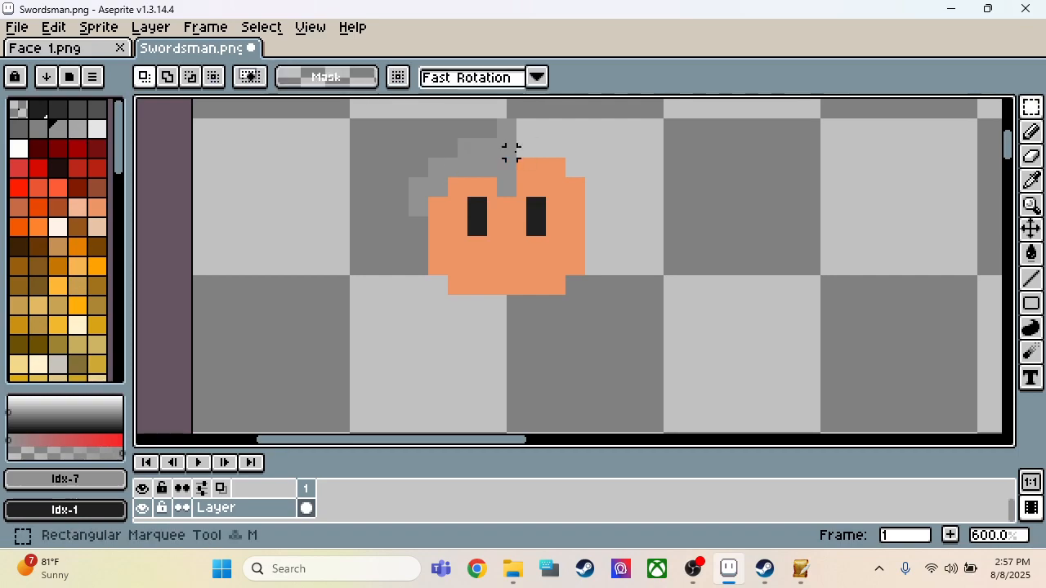
left_click_drag(501, 123, 392, 296)
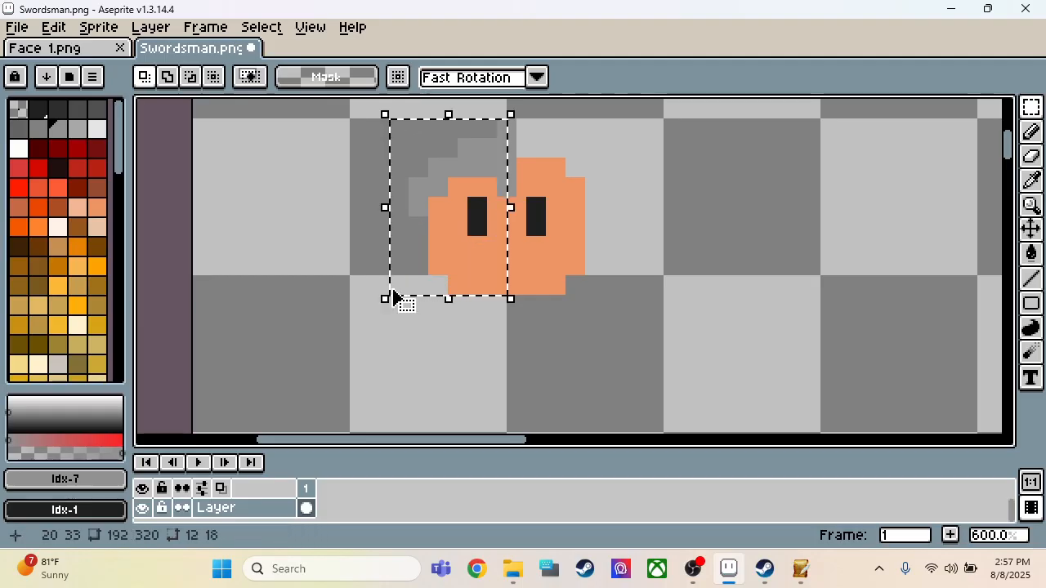
left_click(393, 296)
key("shift+h")
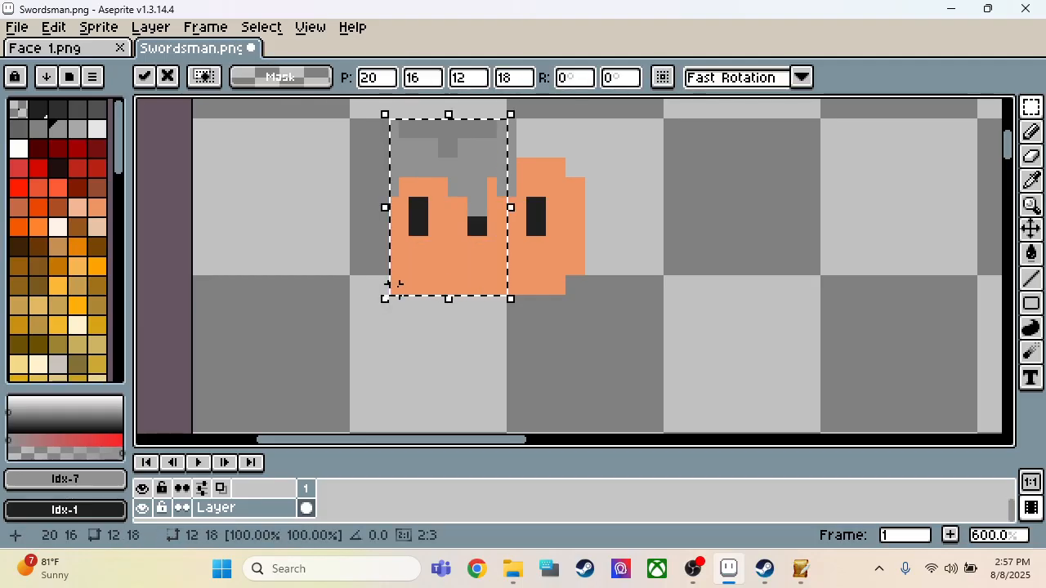
key("Right")
key("Right")
key("Right")
key("Right")
key("Right")
key("Right")
key("Right")
key("Right")
key("Right")
key("Right")
key("Right")
key("Right")
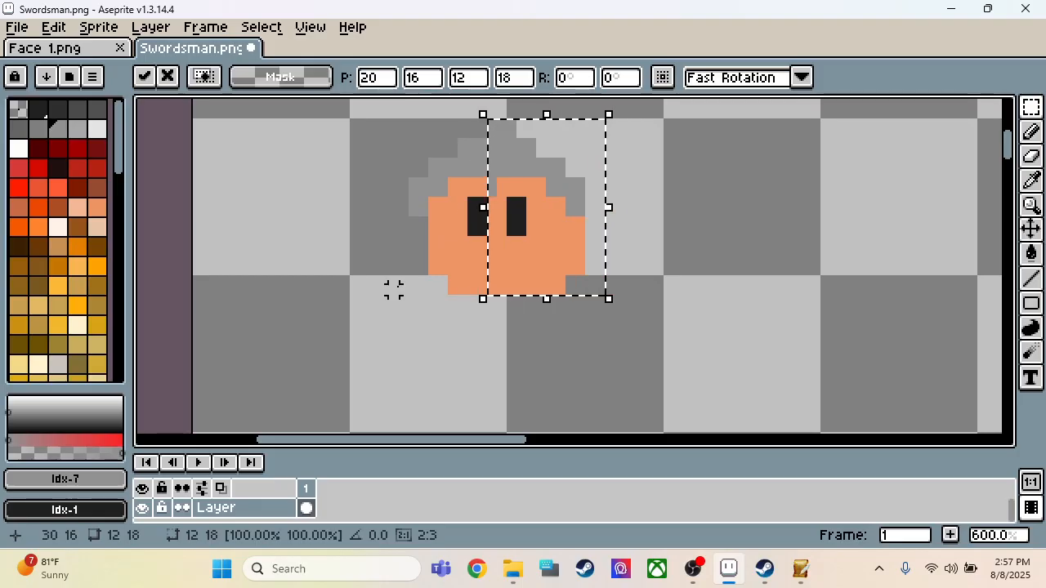
left_click(677, 231)
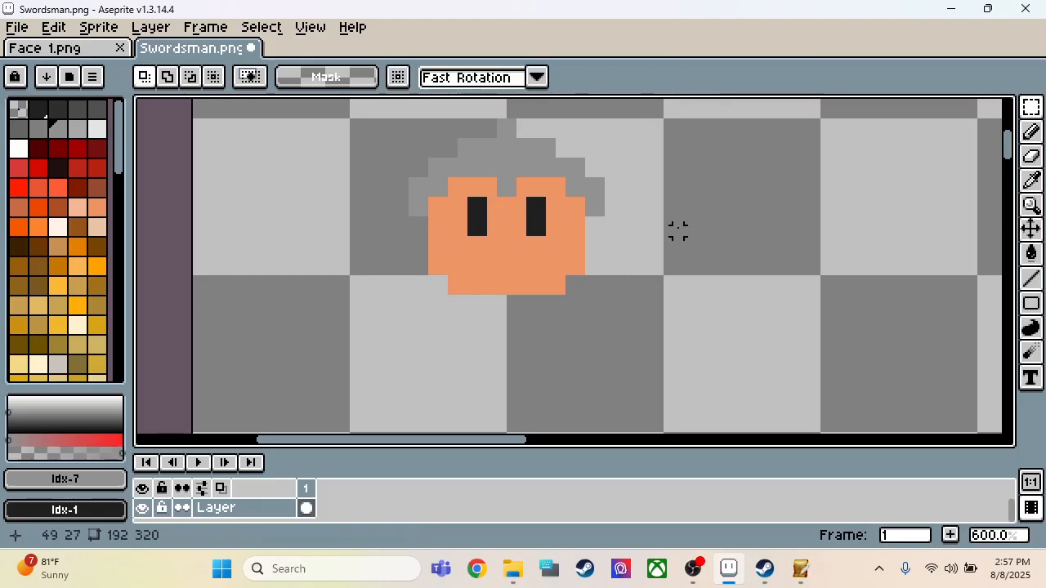
Step: Paint the left half of the torso below the head as a gray block about 6 by 8 pixels
scroll(459, 211, "down", 1)
scroll(469, 222, "up", 2)
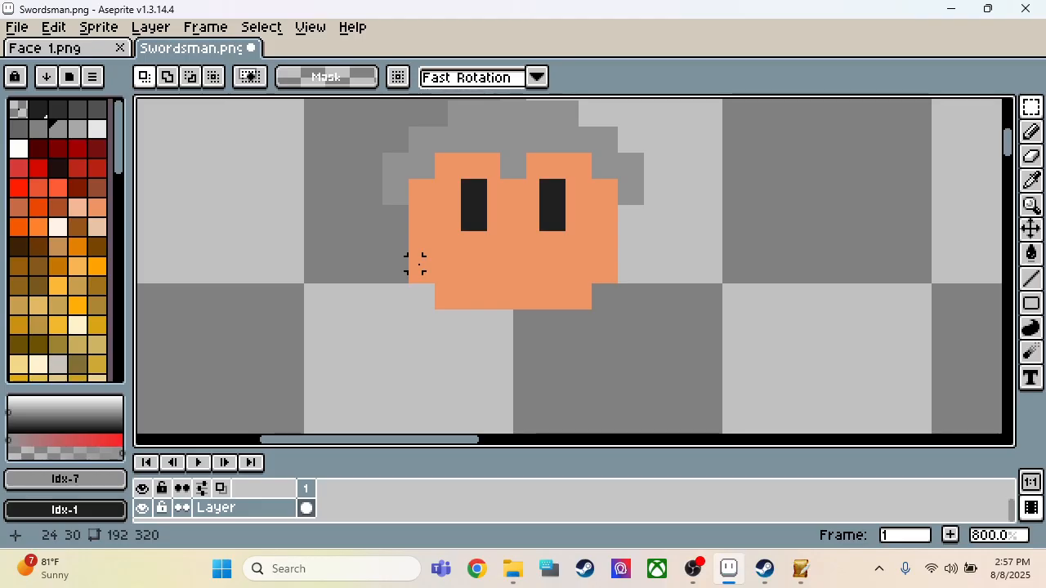
key("i")
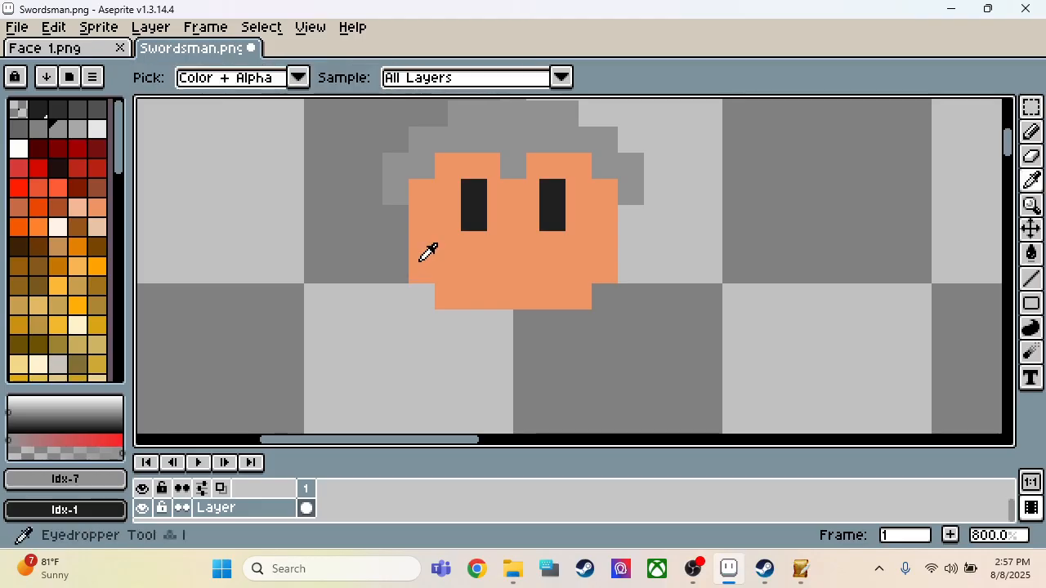
scroll(421, 261, "down", 2)
scroll(414, 320, "up", 2)
key("v")
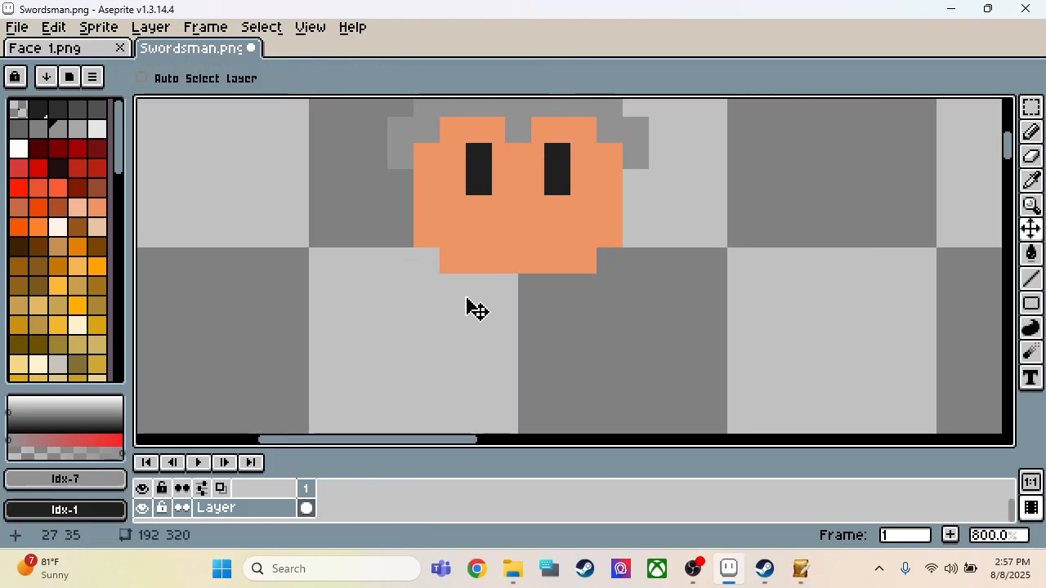
key("b")
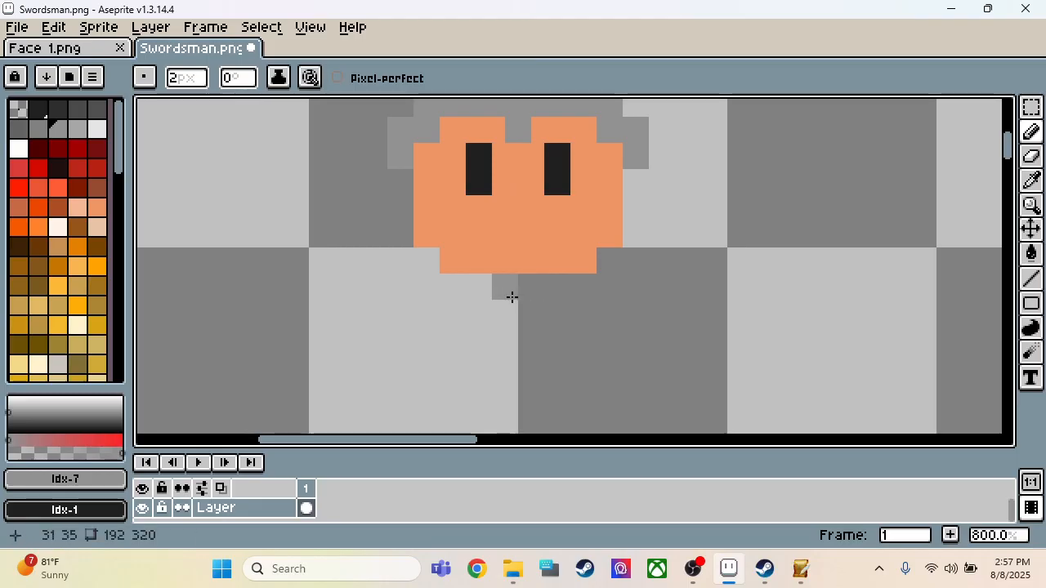
mouse_move(512, 296)
left_mouse_down()
mouse_move(513, 364)
mouse_move(483, 367)
mouse_move(484, 289)
mouse_move(455, 291)
mouse_move(456, 367)
left_mouse_up()
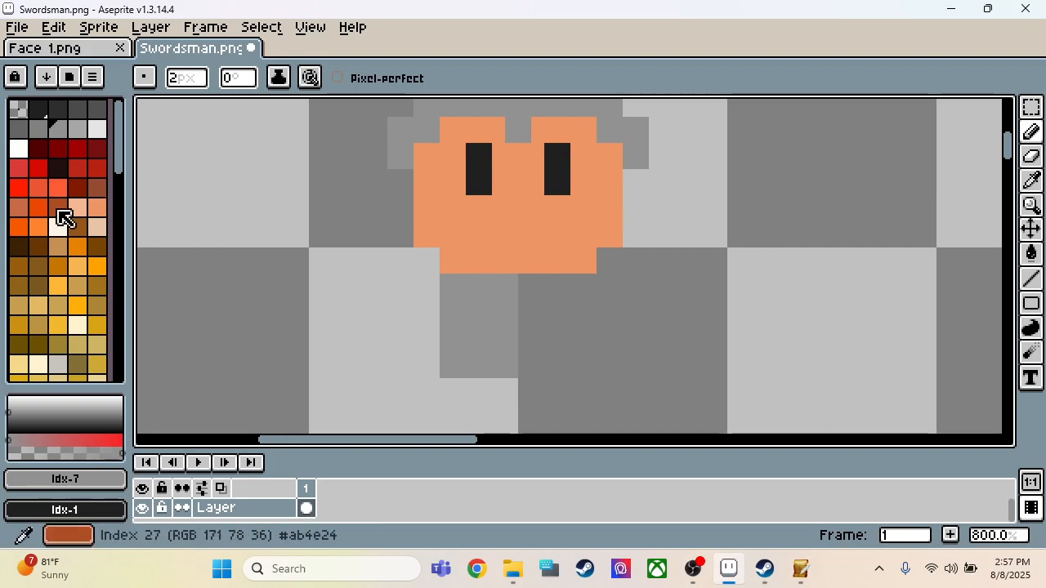
Step: Draw a 4 by 4 pixel hand in orange Idx-29 left of the torso and outline its four sides with near-black Idx-1
left_click(96, 210)
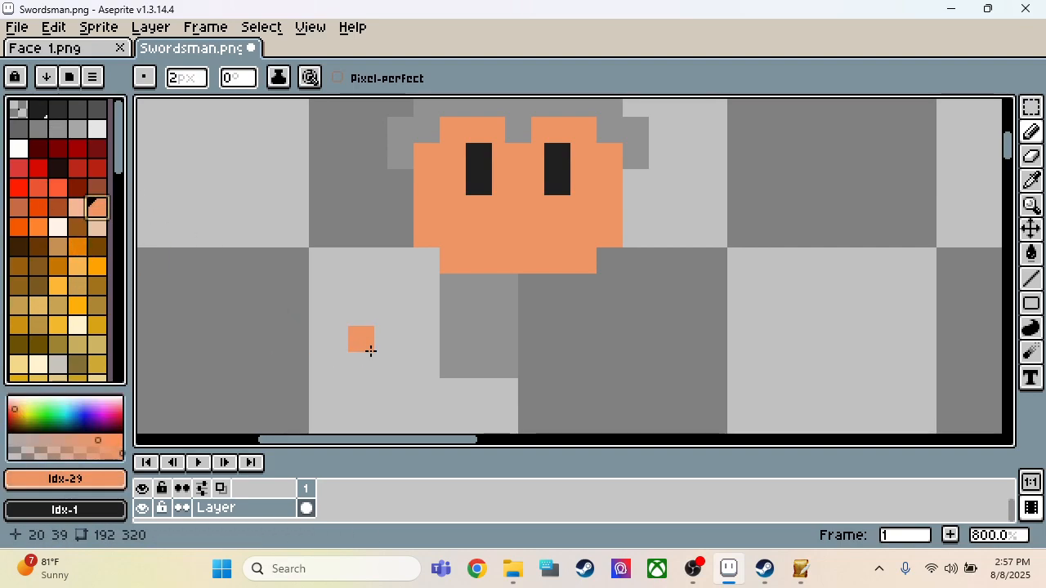
mouse_move(371, 350)
left_mouse_down()
mouse_move(378, 367)
mouse_move(353, 365)
left_mouse_up()
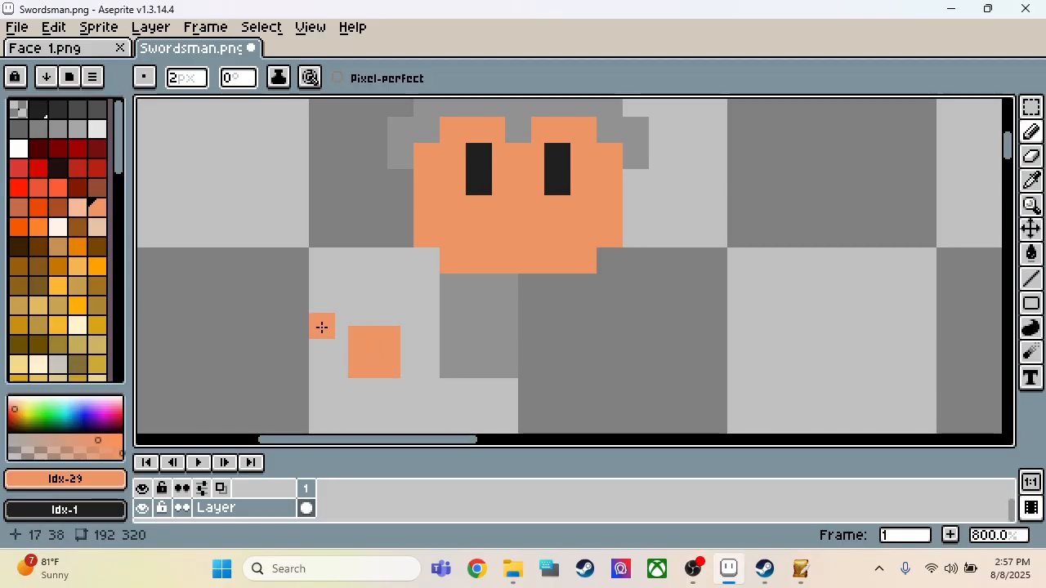
left_click(482, 173, "alt")
left_click_drag(394, 313, 369, 315)
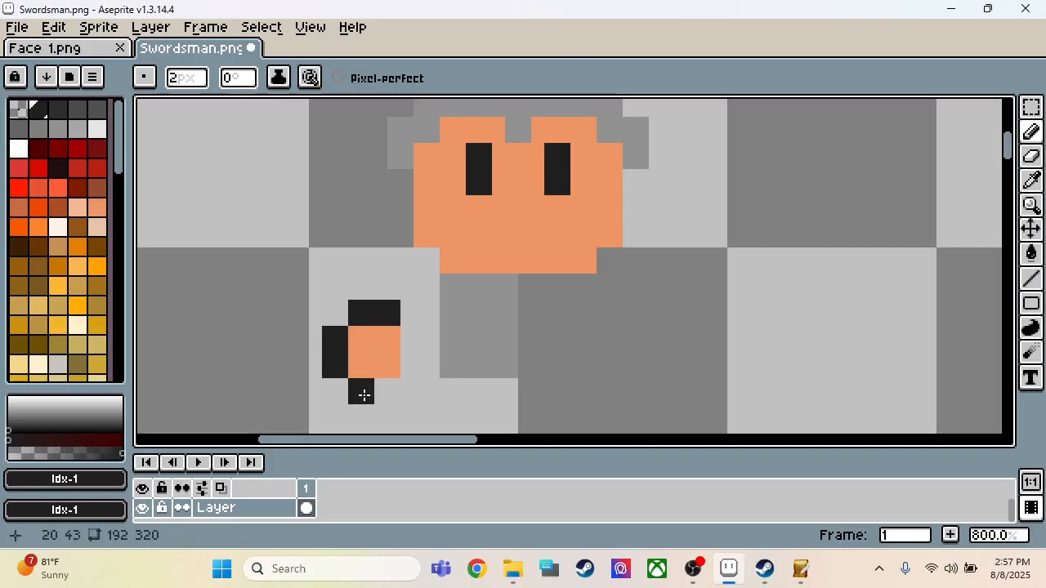
left_click_drag(413, 367, 413, 340)
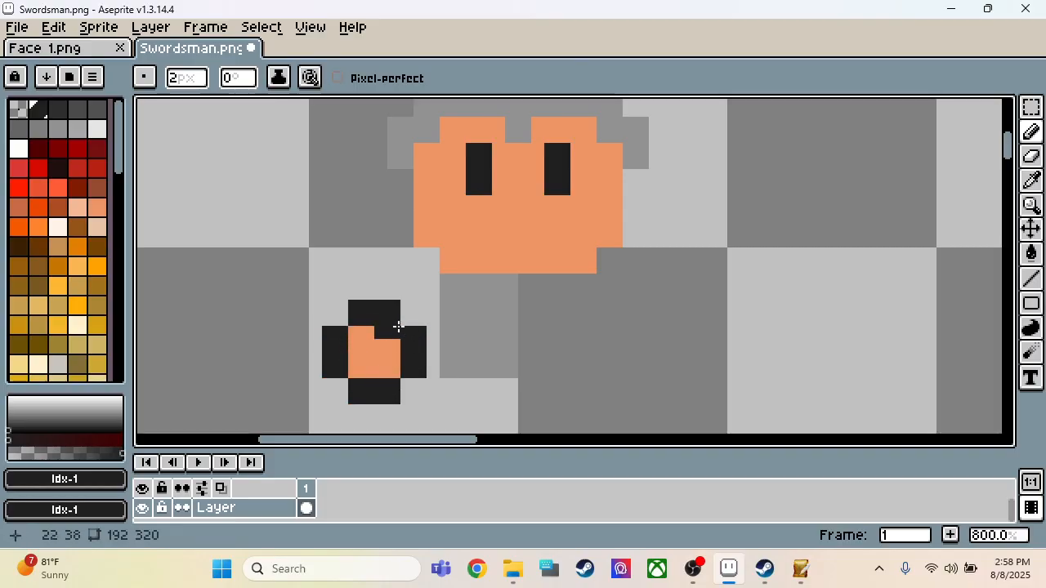
Step: Move the outlined hand 1 pixel to the left, away from the torso
key("m")
left_click_drag(315, 293, 427, 414)
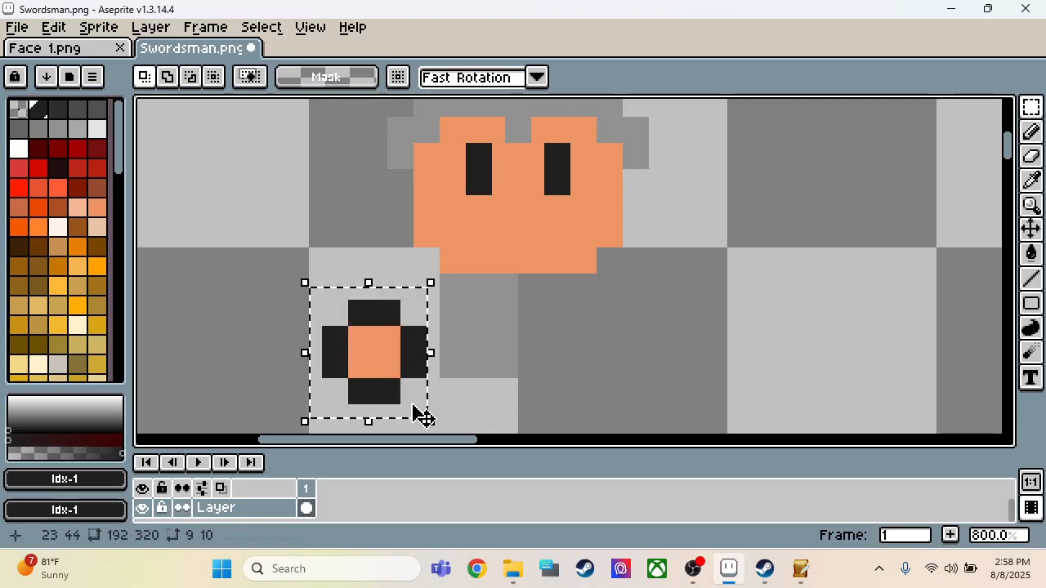
key("Left")
left_click(484, 320)
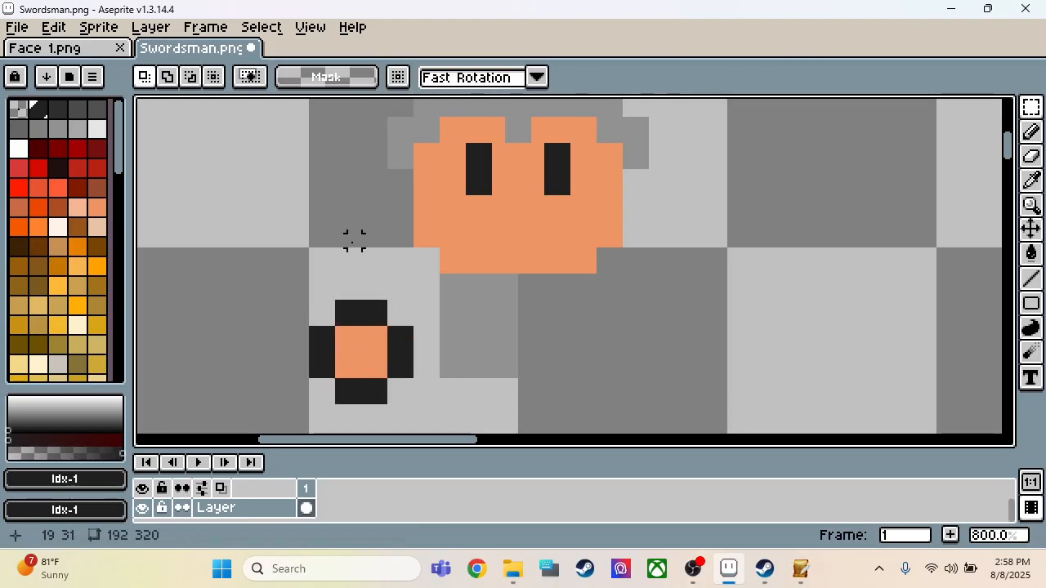
Step: Outline the left side of the face and the left half of the hair in near-black Idx-1 with the 2 px Pencil
key("b")
mouse_move(400, 235)
left_mouse_down()
mouse_move(400, 183)
mouse_move(380, 164)
left_mouse_up()
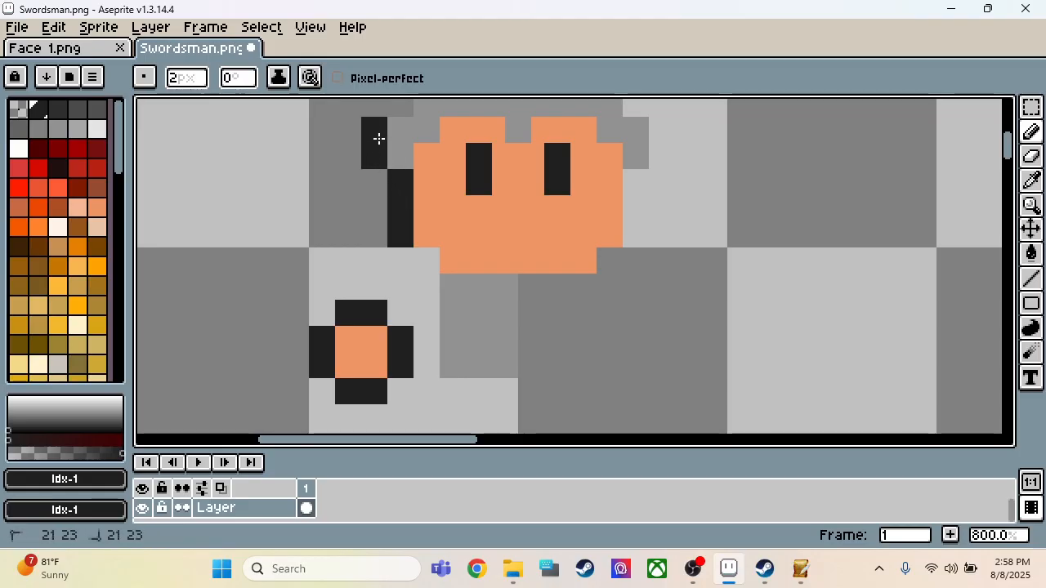
scroll(364, 274, "down", 2)
scroll(427, 124, "up", 3)
left_click(343, 238)
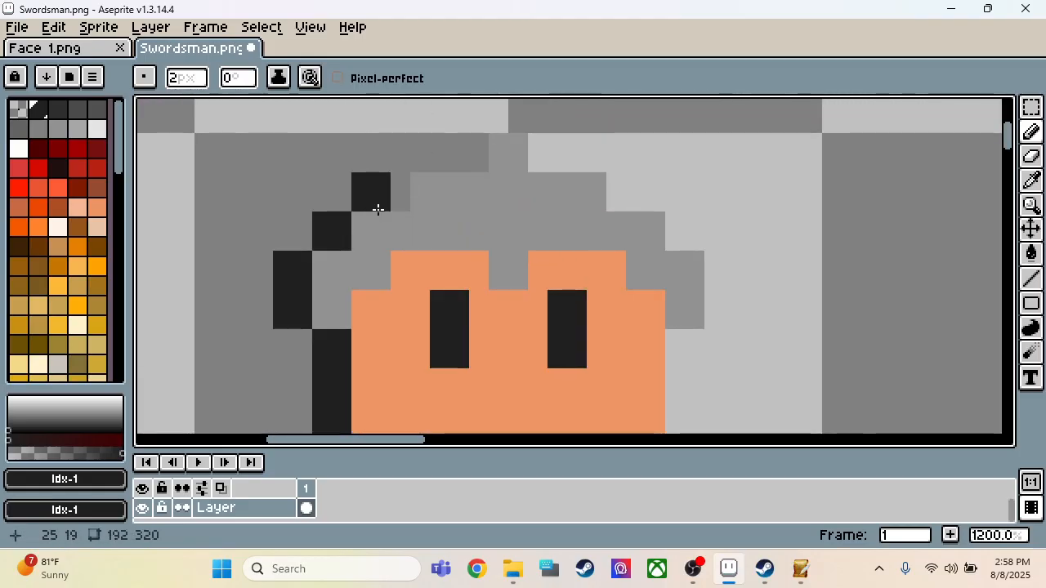
left_click_drag(397, 196, 378, 203)
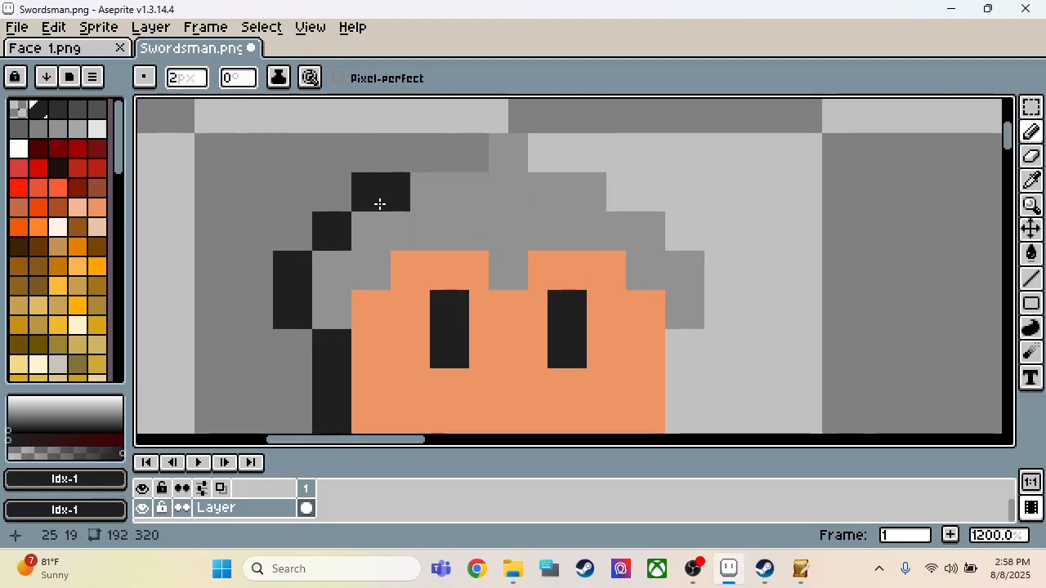
left_click(439, 165)
left_click(477, 164)
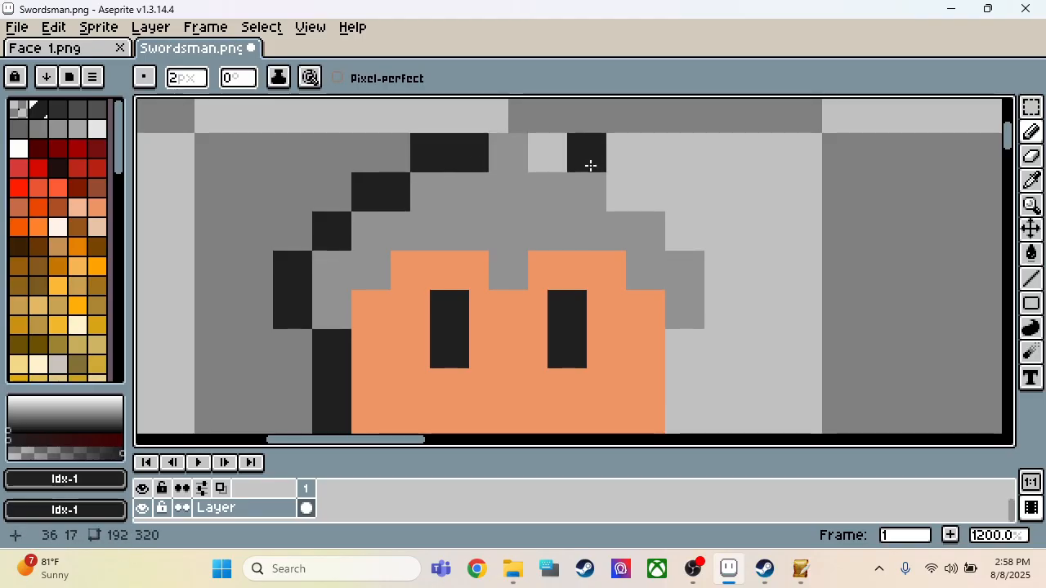
Step: Outline the hair tip and the right half of the hair in near-black, down to the start of the face's right edge
left_click(556, 164)
left_click(518, 122)
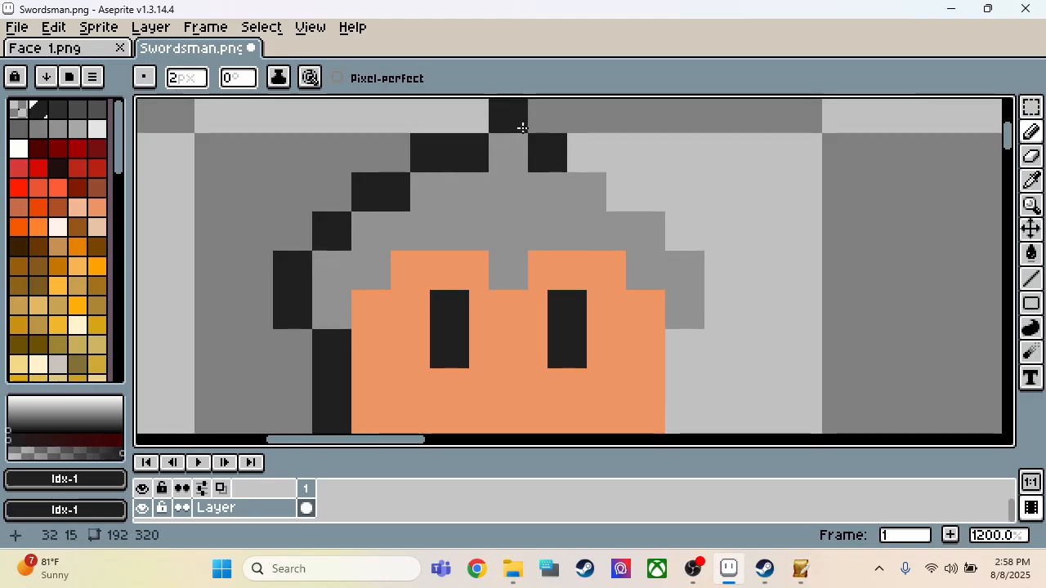
left_click(596, 161)
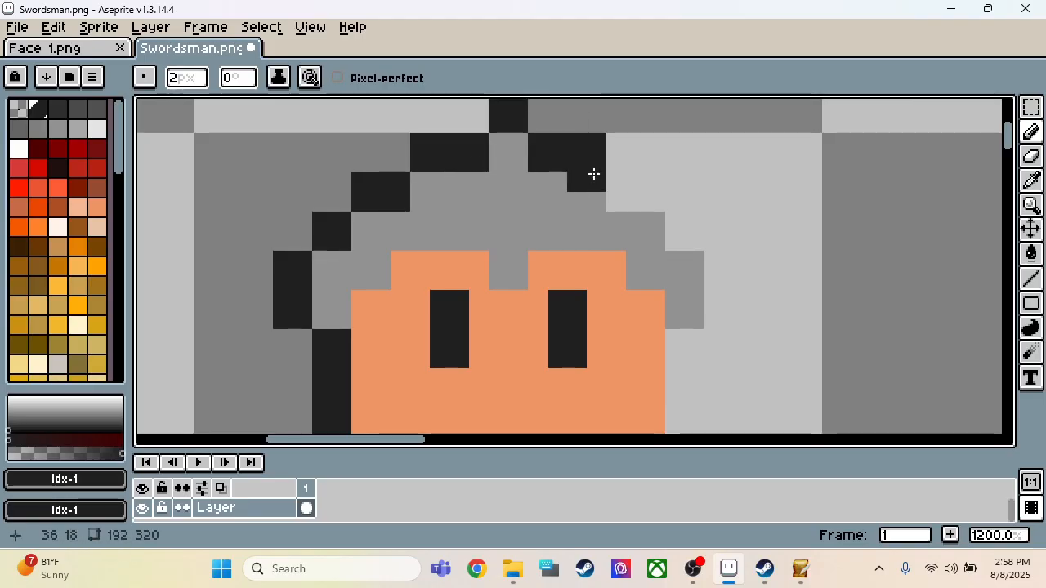
left_click(626, 202)
left_click(647, 202)
left_click(687, 235)
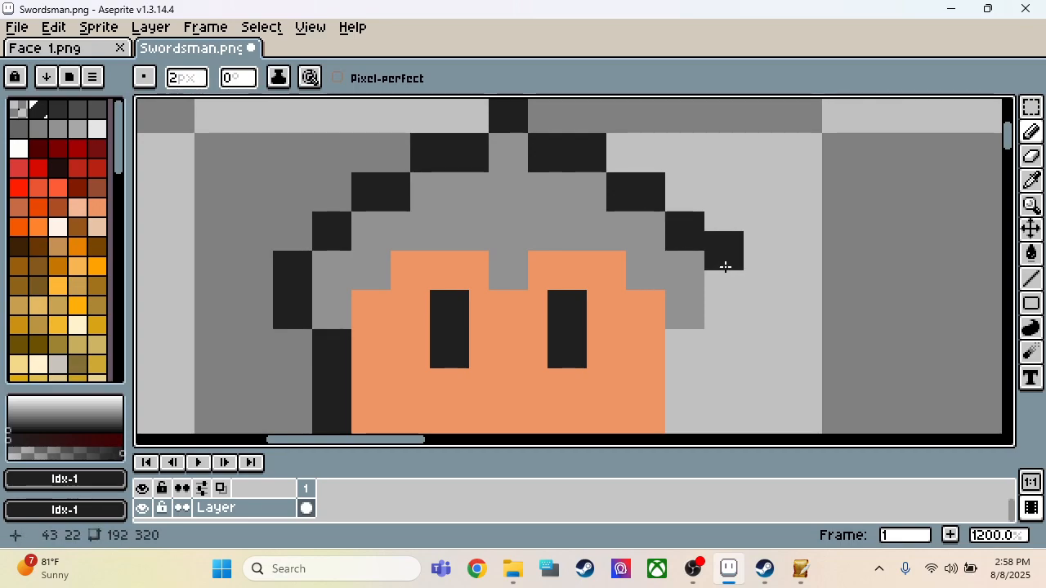
left_click(728, 273)
left_click(728, 320)
left_click(693, 353)
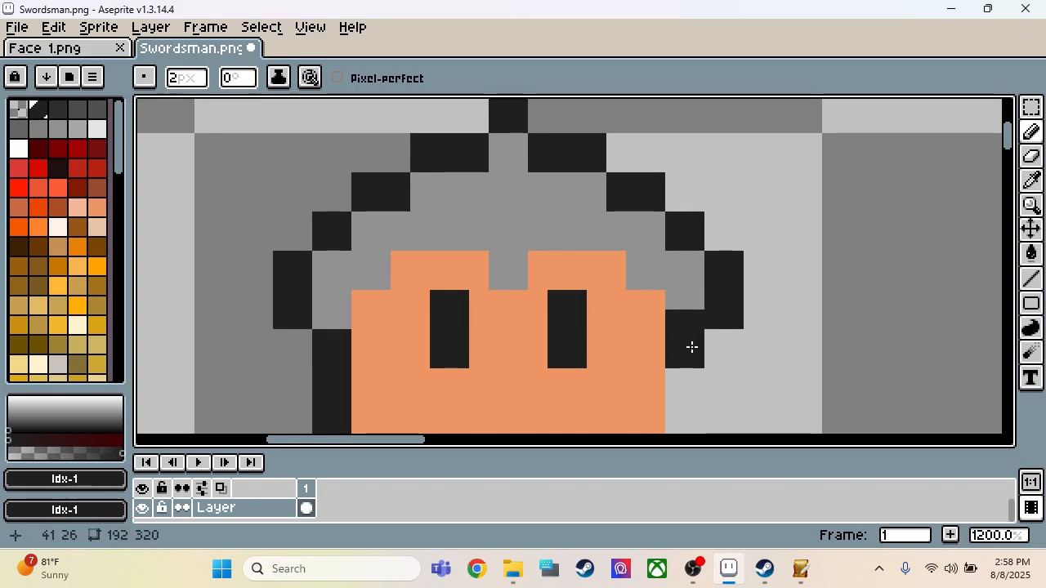
Step: Finish the near-black outline along the face's right edge and fill both lower corners of the face
scroll(685, 230, "down", 3)
scroll(702, 309, "up", 1)
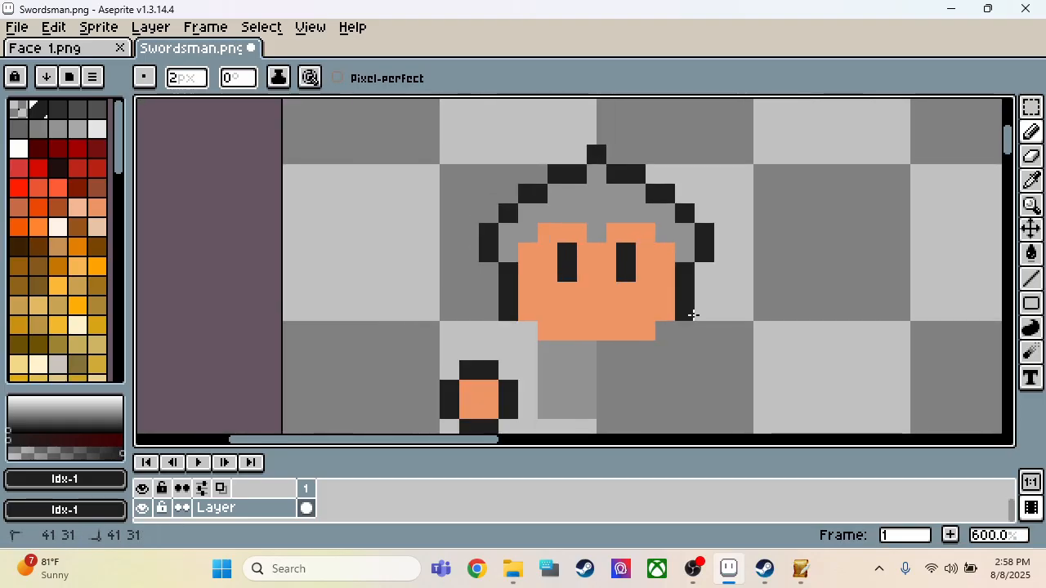
left_click(669, 328)
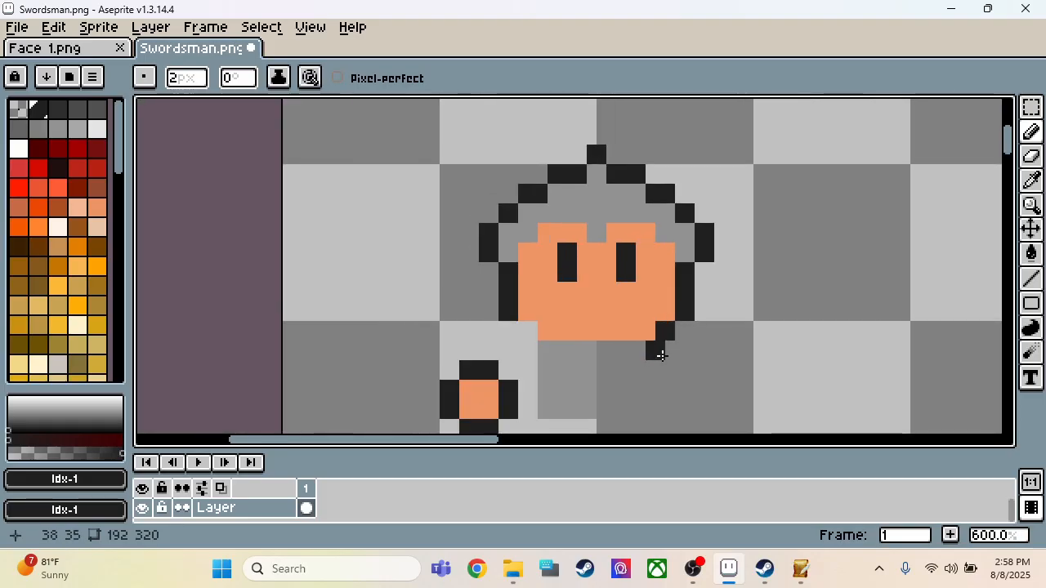
left_click(528, 330)
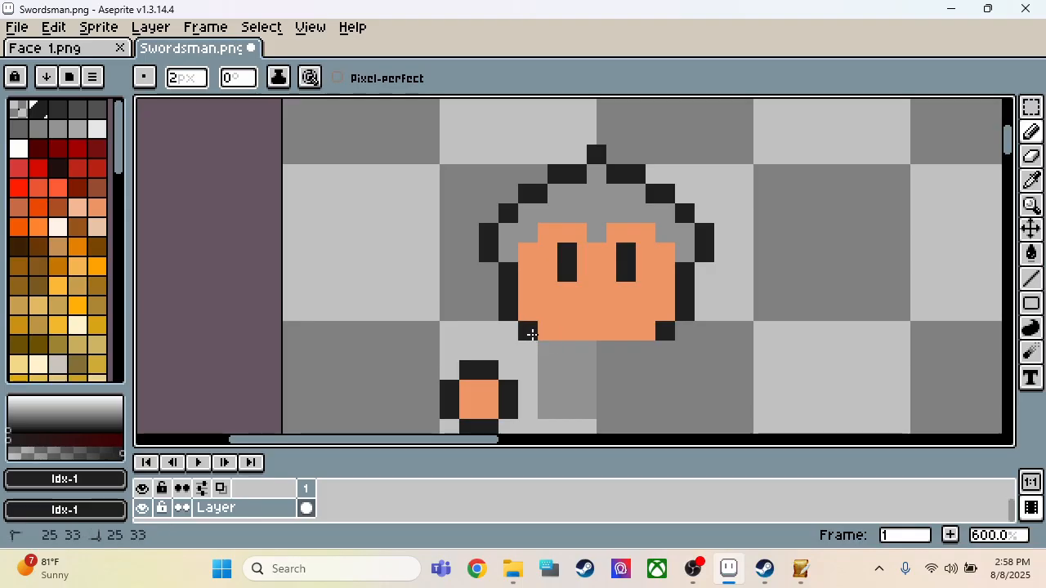
left_click(570, 380, "alt")
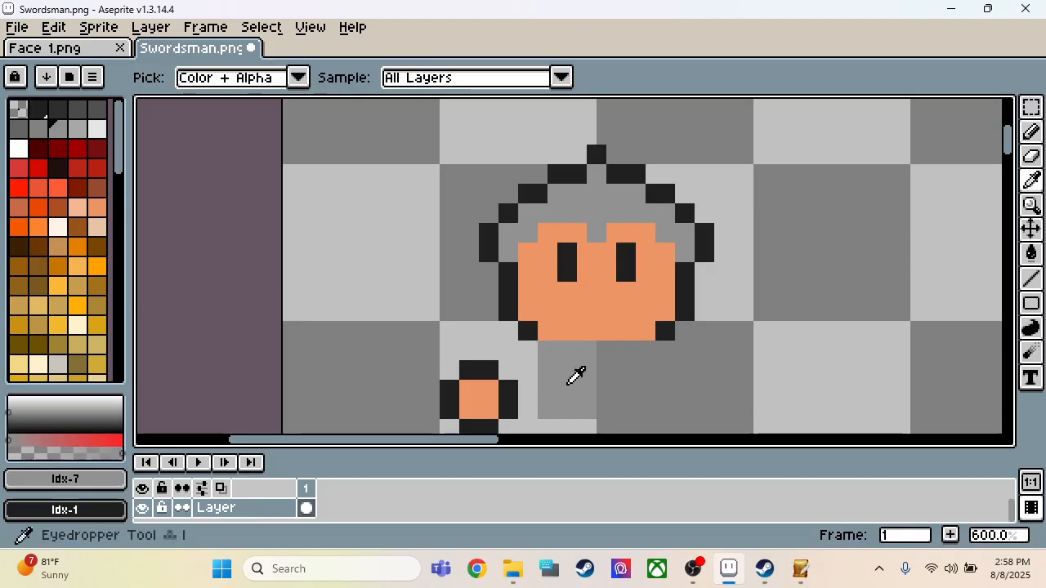
key("m")
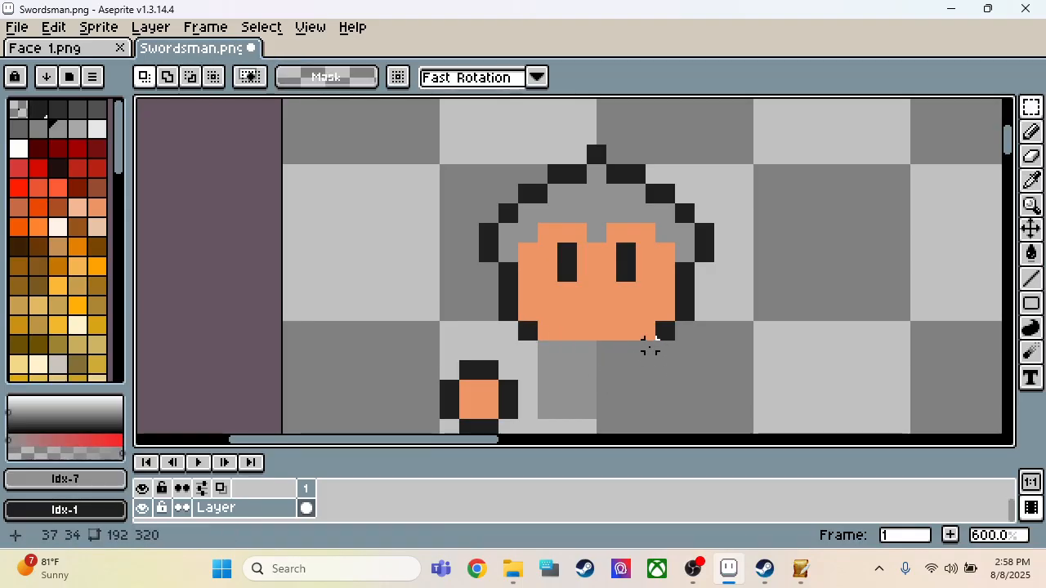
left_click_drag(649, 345, 593, 421)
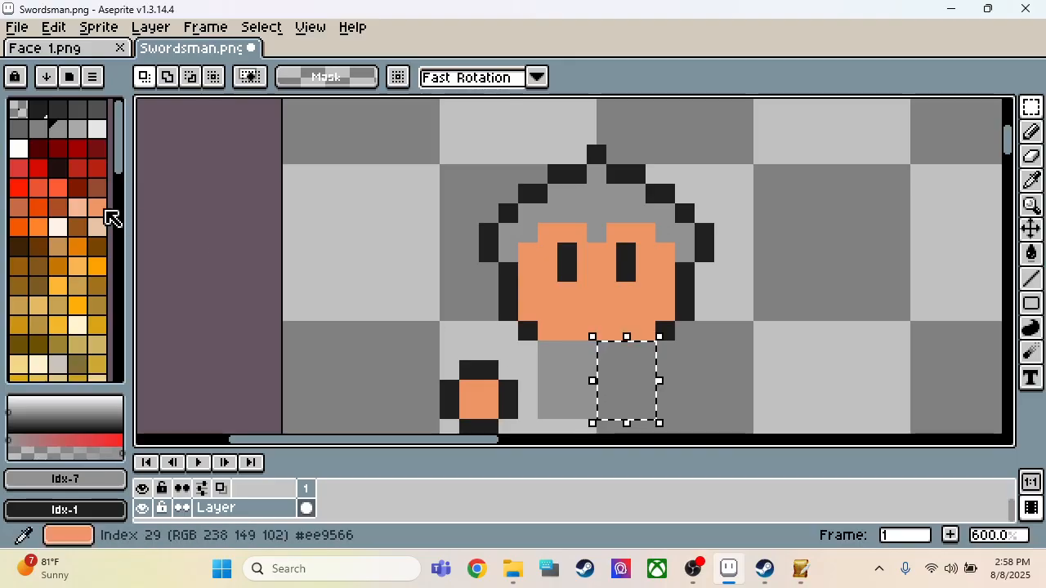
left_click(38, 129)
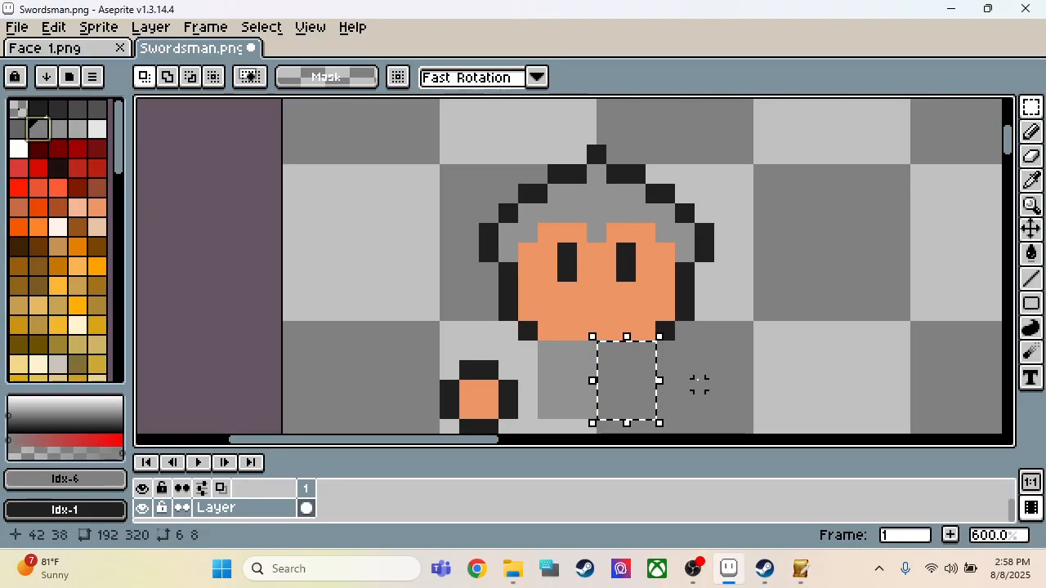
left_click(698, 384)
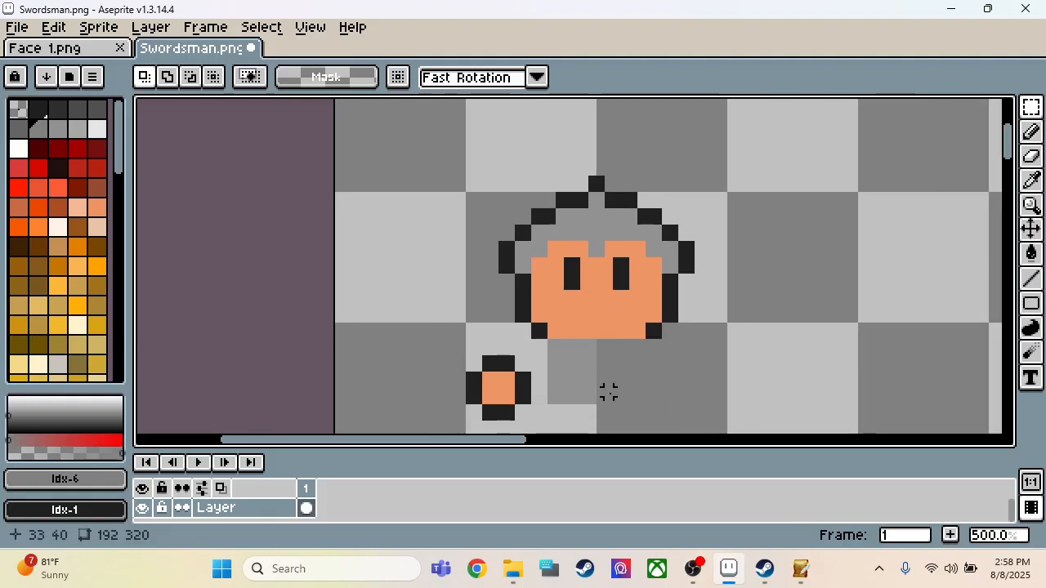
Step: Draw a dark gray Idx-3 belt about 12 px wide along the torso's bottom edge with the 2 px Pencil
scroll(607, 392, "down", 1)
scroll(613, 339, "up", 1)
key("i")
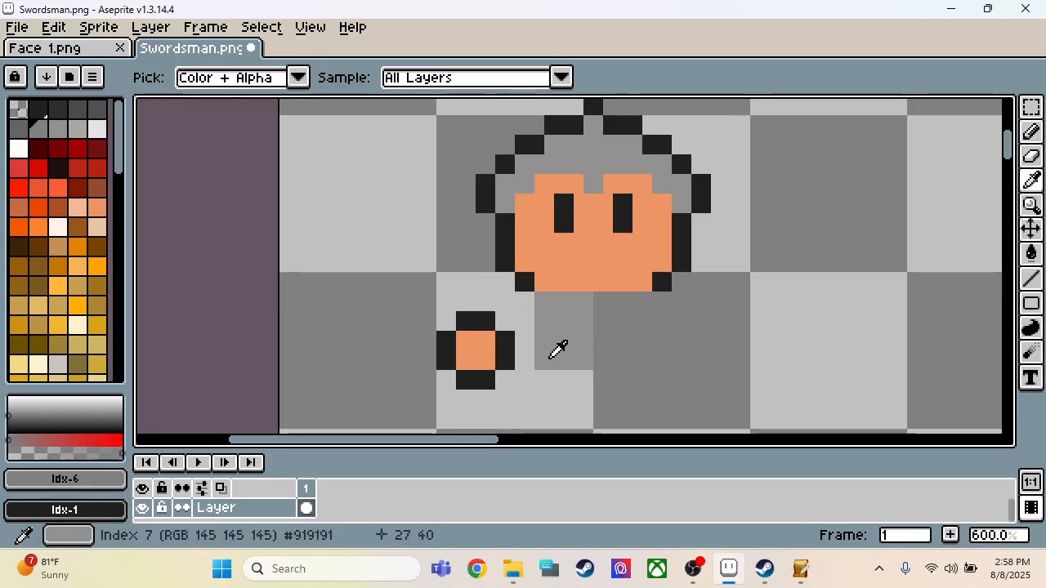
key("b")
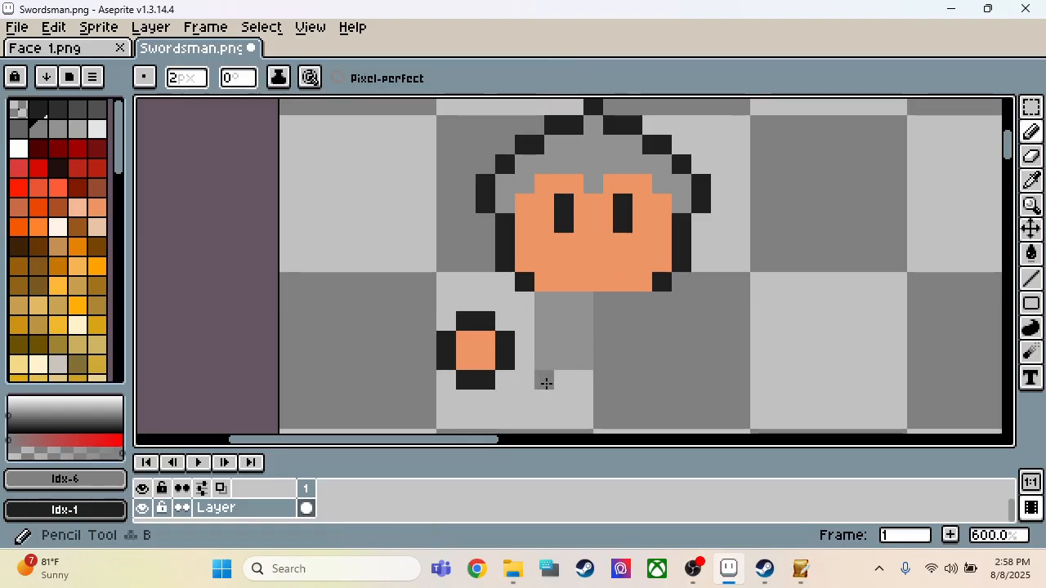
left_click(78, 108)
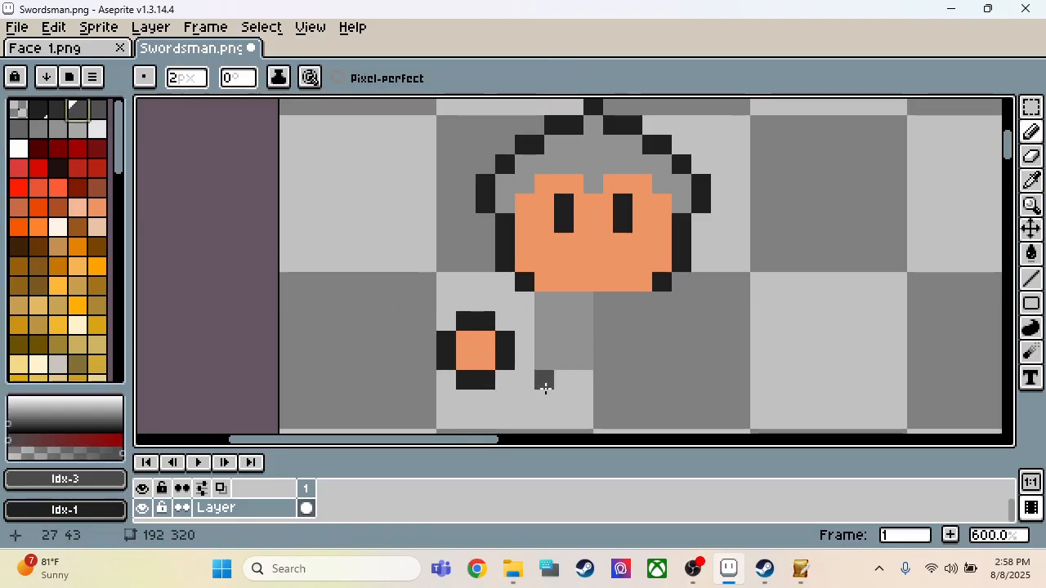
left_click_drag(546, 389, 647, 382)
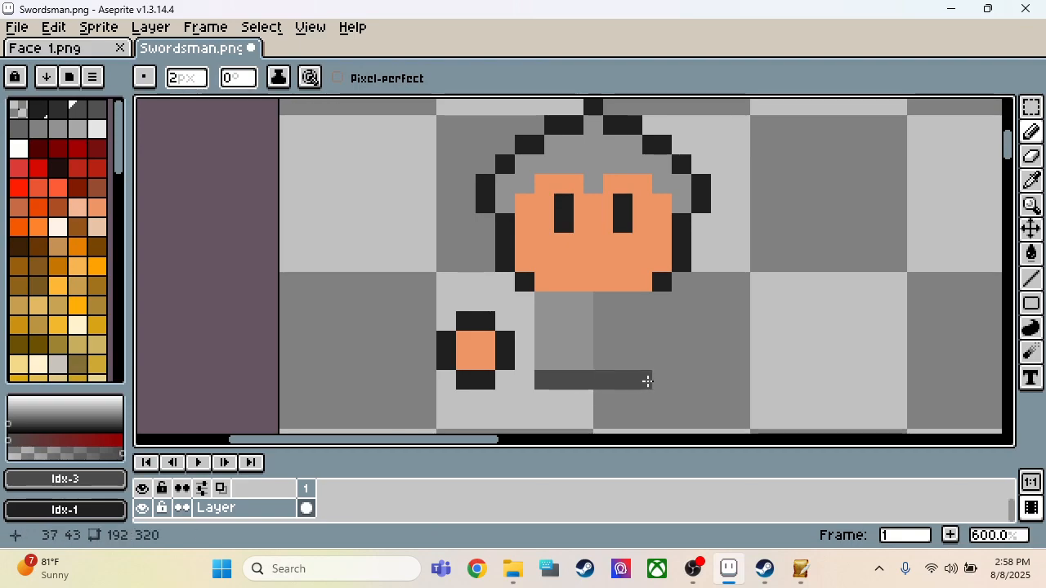
Step: Extend the near-black Idx-1 outline from the face's lower left corner down the upper left side of the torso
left_click(562, 302)
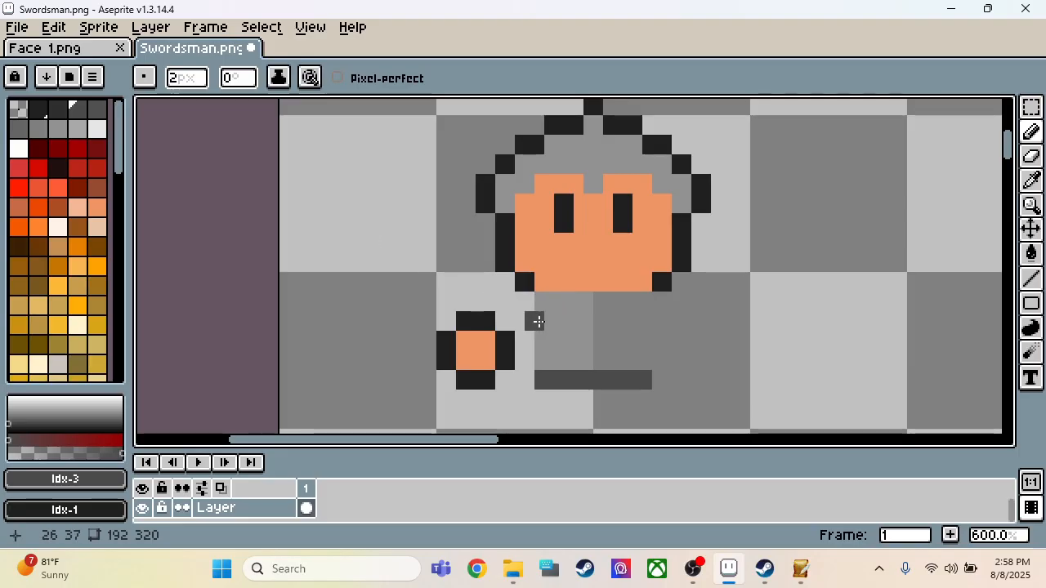
left_click(531, 283, "alt")
left_click(531, 307)
left_click(529, 327)
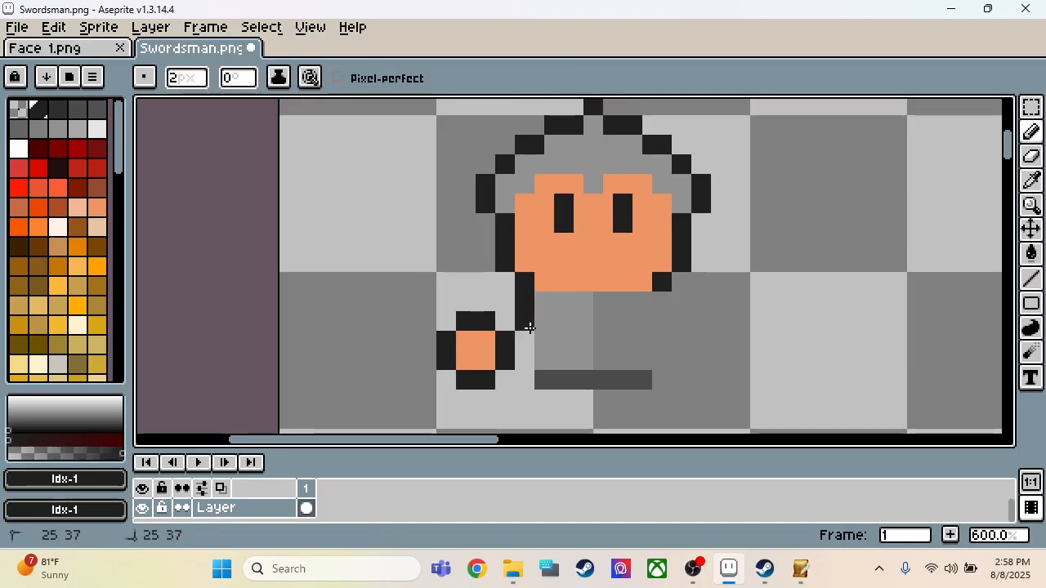
Step: Fill in the left arm with torso gray Idx-7 between the head and the hand
left_click(540, 322, "alt")
left_click(506, 319)
left_click(502, 306)
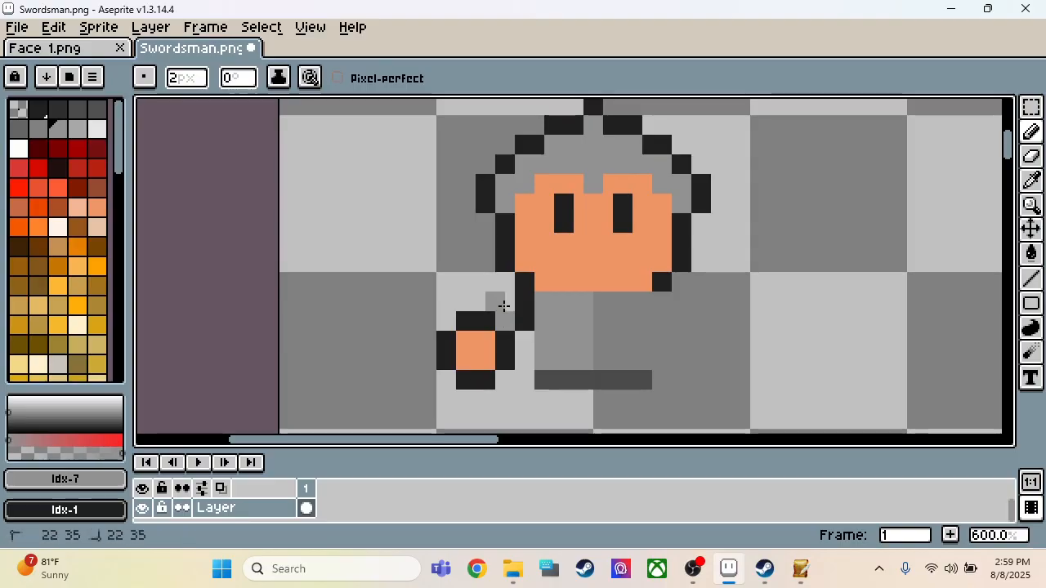
left_click(509, 308)
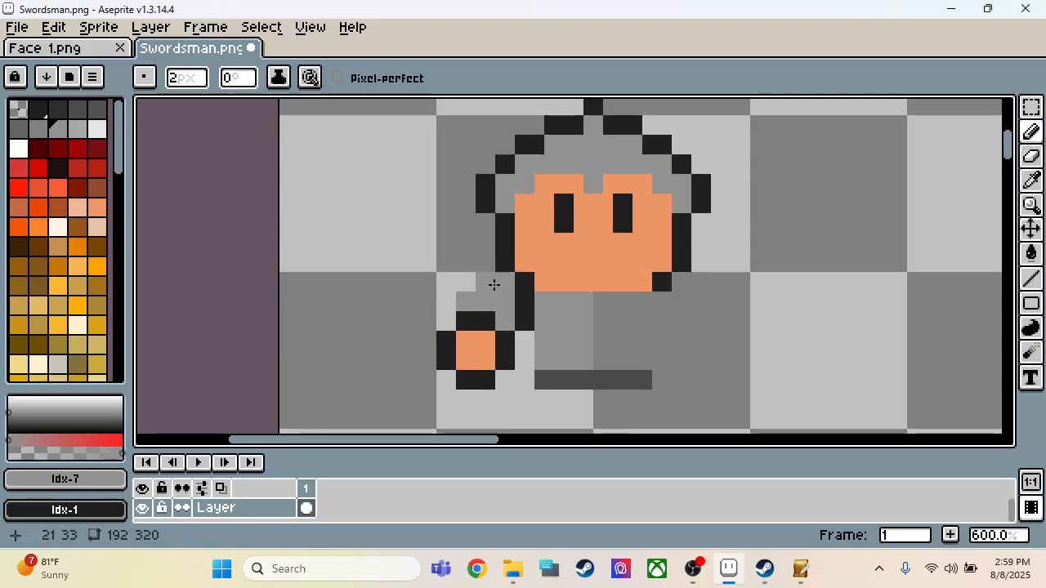
scroll(504, 285, "down", 4)
scroll(537, 294, "up", 3)
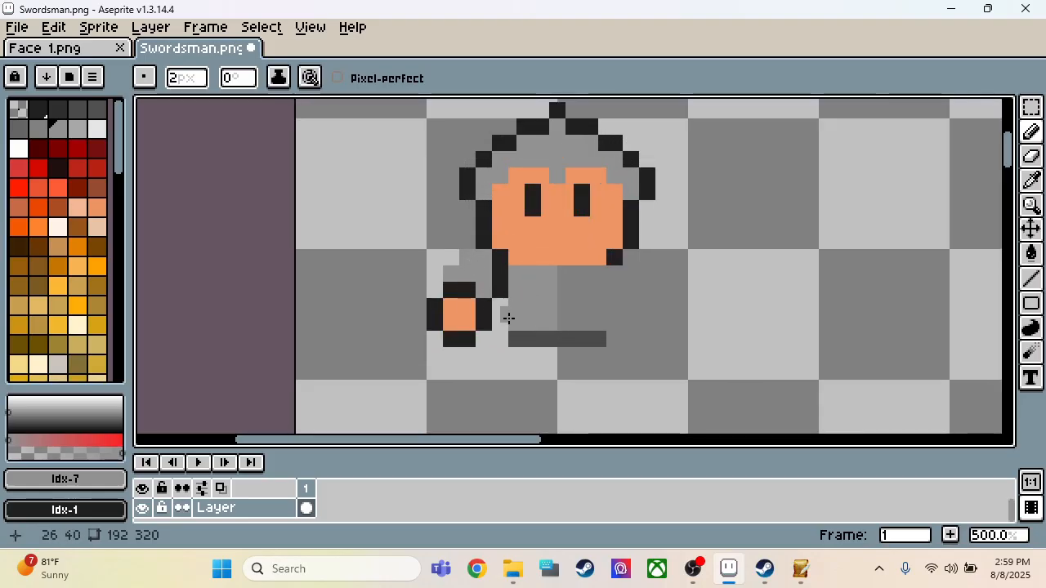
Step: Outline the left arm in near-black Idx-1, along its sloping outer edge and between the arm and the hand
left_click(490, 235, "alt")
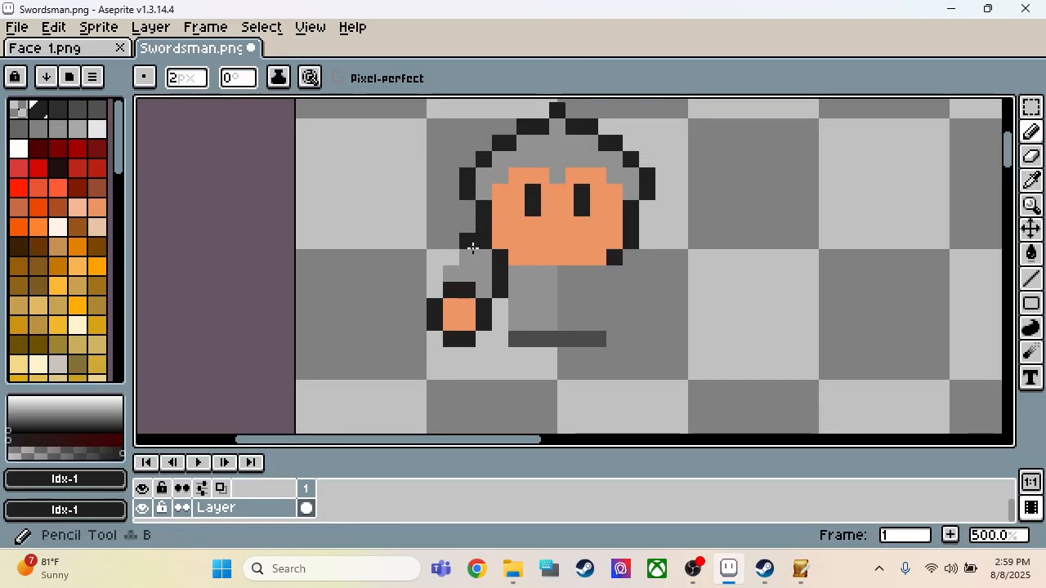
left_click_drag(467, 244, 482, 263)
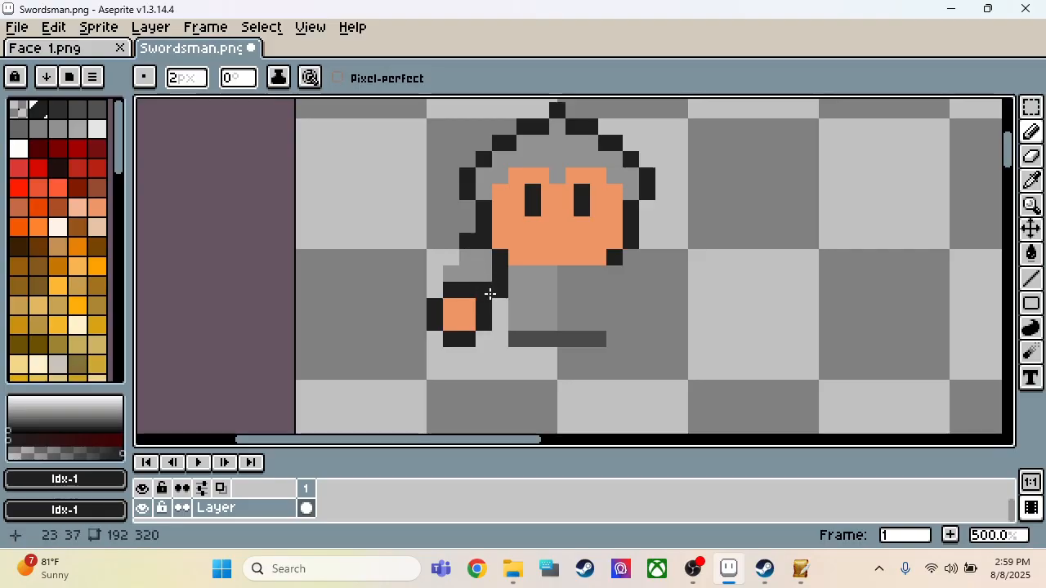
left_click_drag(455, 260, 438, 284)
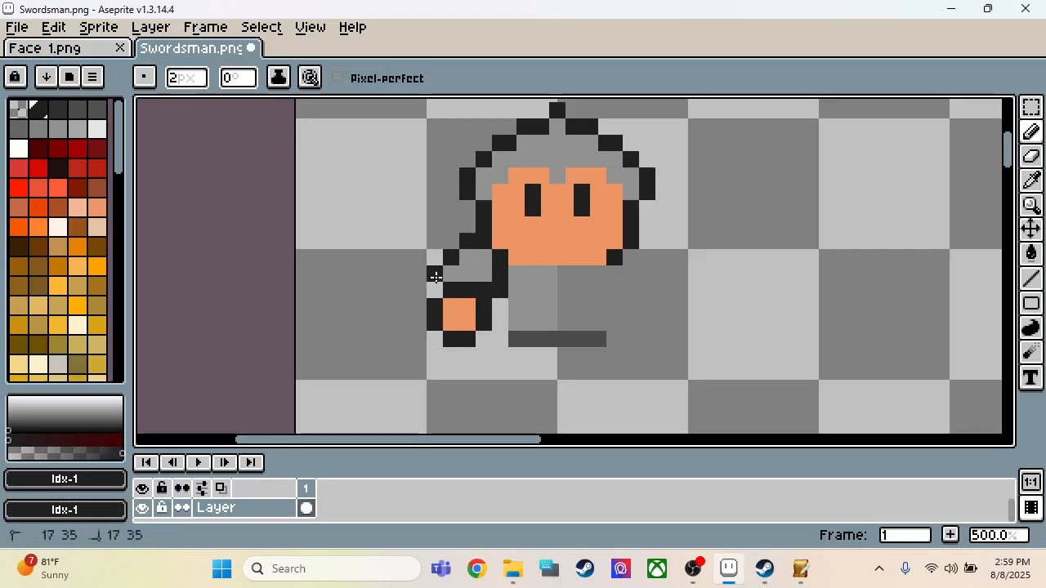
scroll(488, 313, "down", 3)
scroll(501, 314, "up", 4)
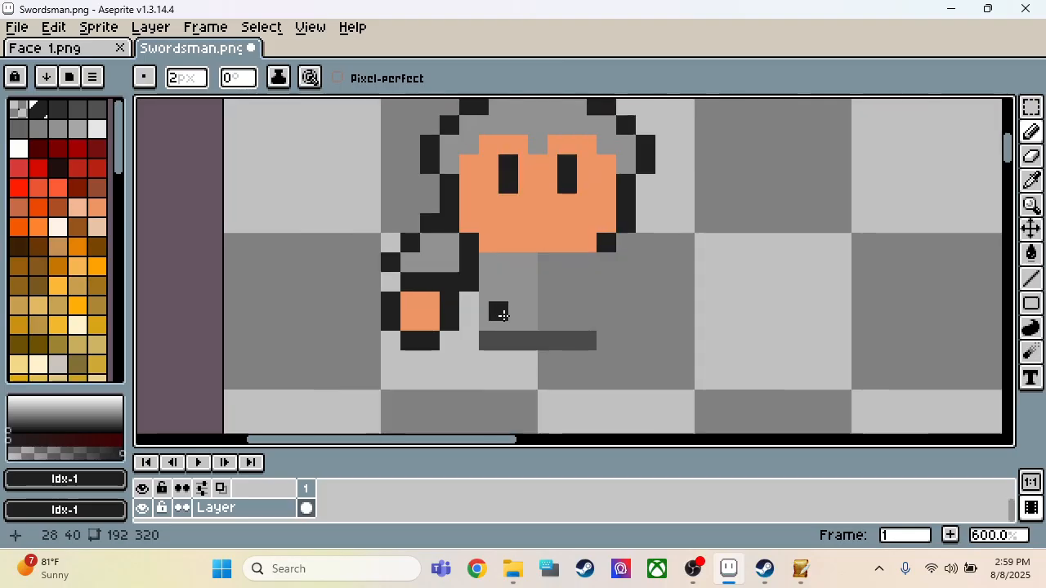
Step: Fill the gap between hand and torso with gray Idx-7 and extend the Idx-3 belt 2 px left, toward the hand
left_click(502, 311, "alt")
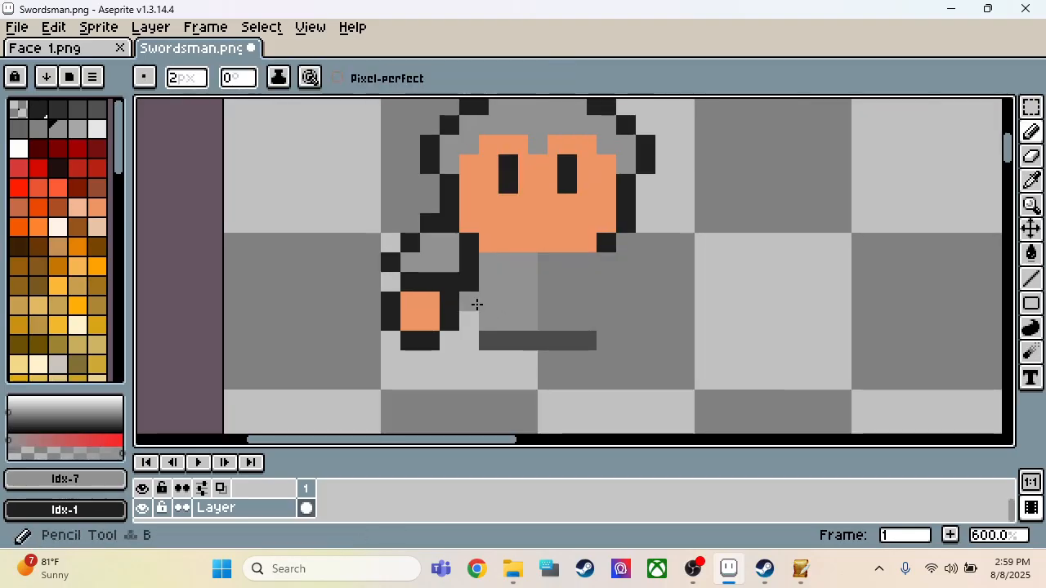
left_click(475, 314)
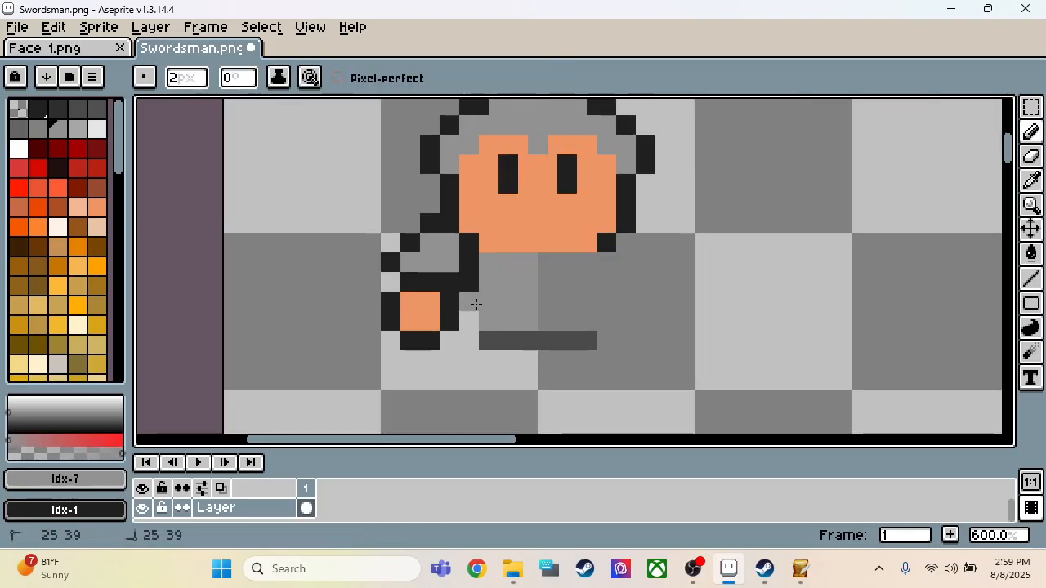
left_click_drag(475, 304, 474, 325)
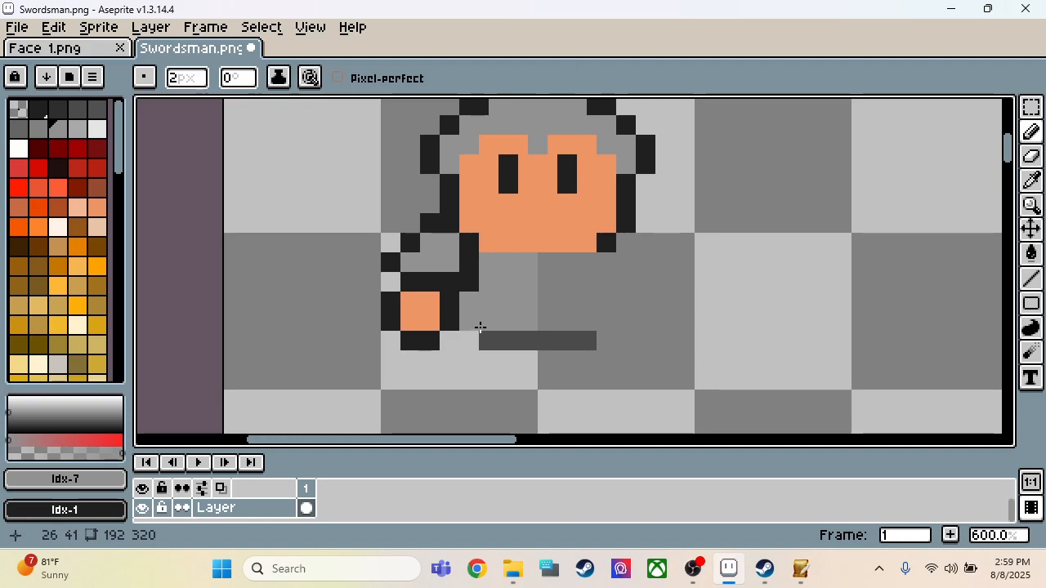
left_click(510, 341, "alt")
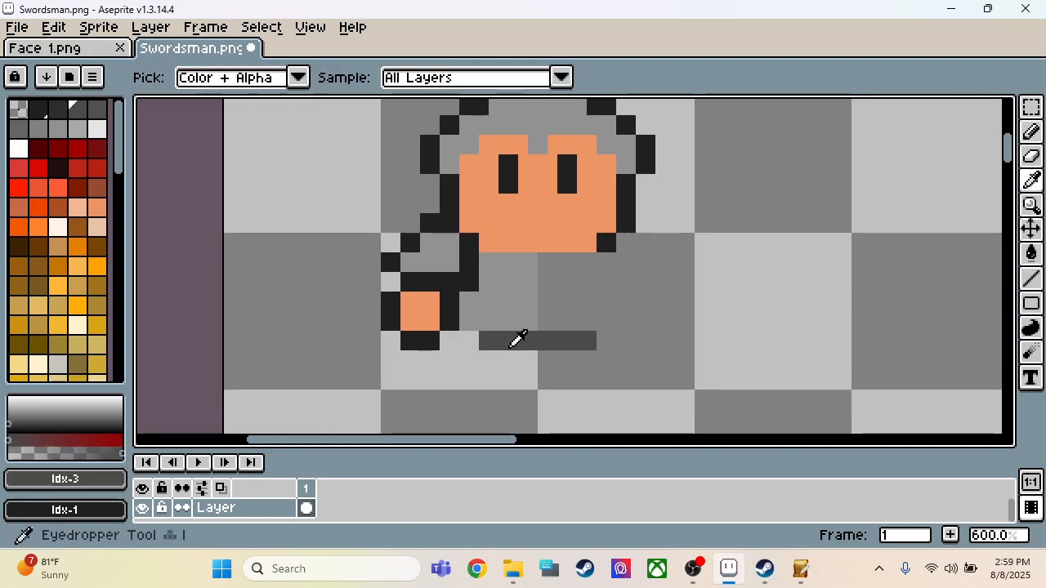
left_click(475, 346)
key("alt")
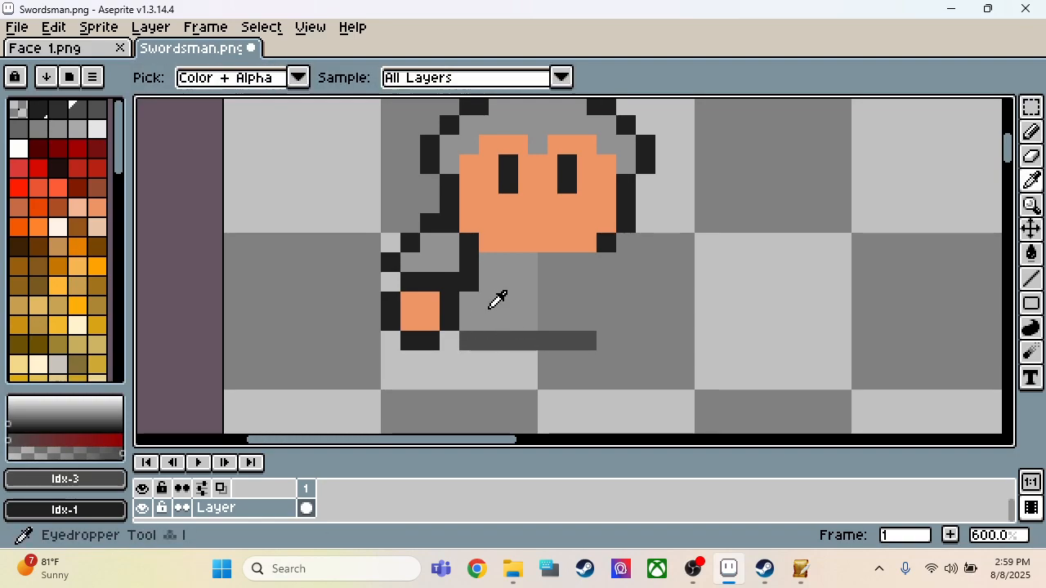
Step: Close the hand outline's lower right corner and draw the left leg's outline and the right leg's outer edge in near-black Idx-1
left_click(449, 325, "alt")
left_click(457, 346)
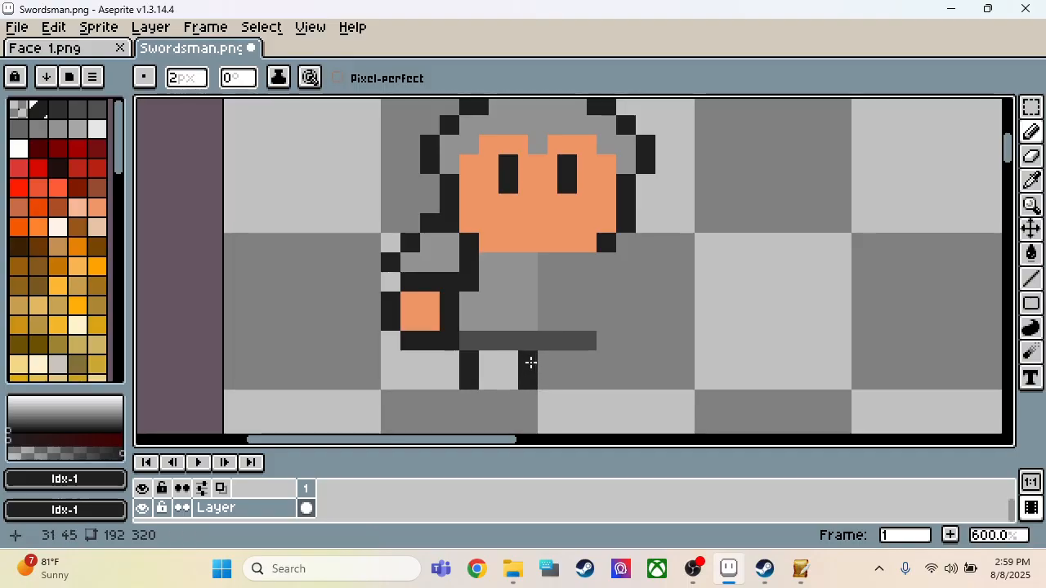
left_click(513, 360)
key("ctrl+z")
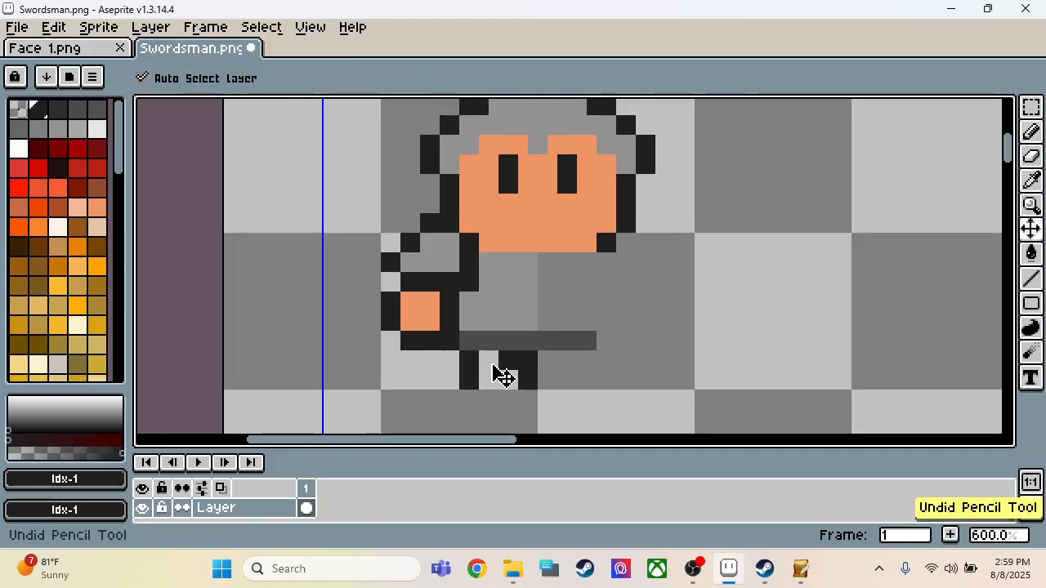
scroll(593, 379, "down", 1)
scroll(592, 380, "down", 1)
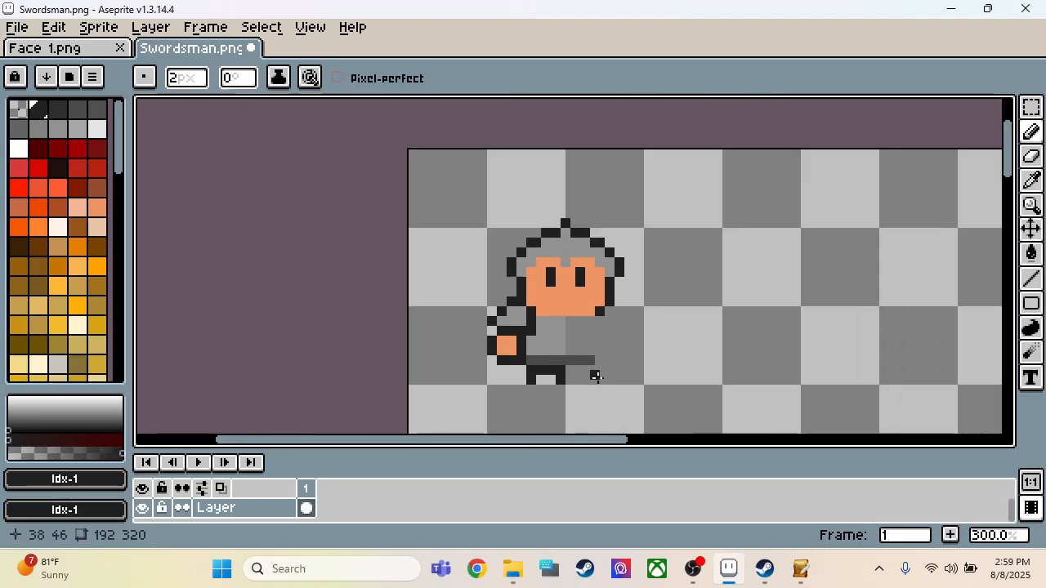
scroll(588, 376, "up", 3)
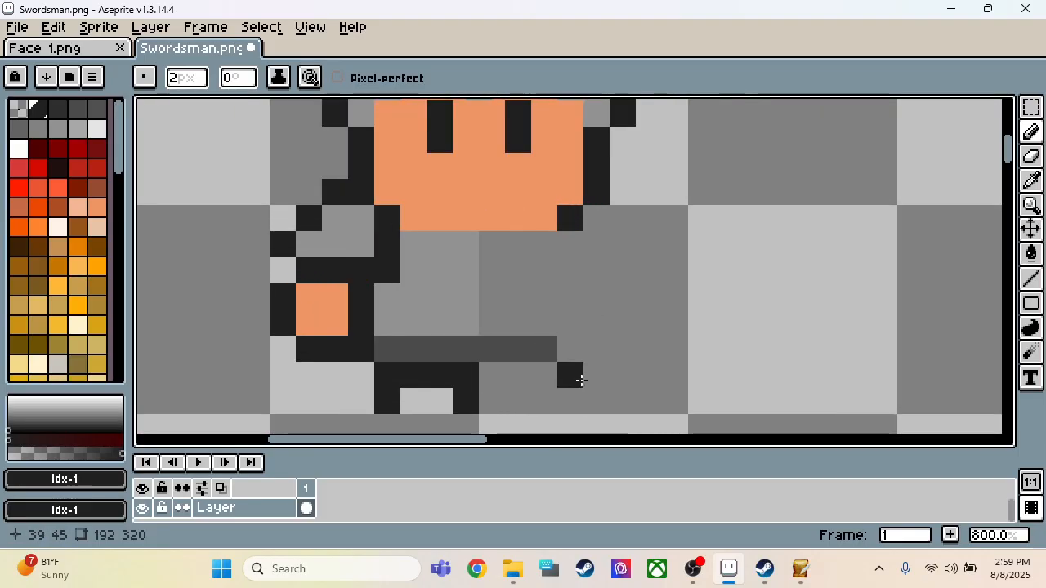
left_click_drag(577, 376, 574, 407)
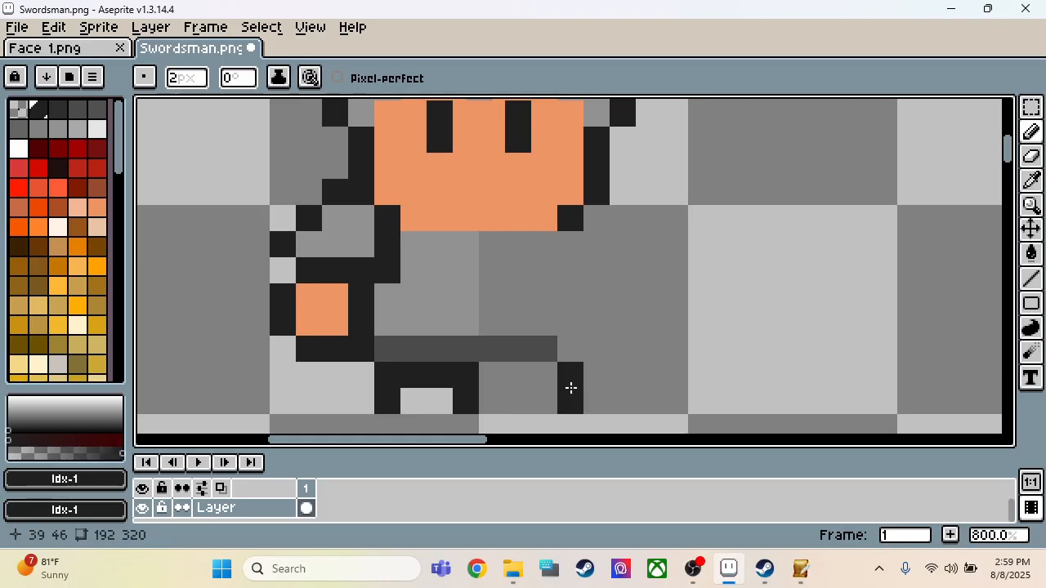
Step: Try painting the right half of the belt near-black and undo those strokes
left_click(554, 373)
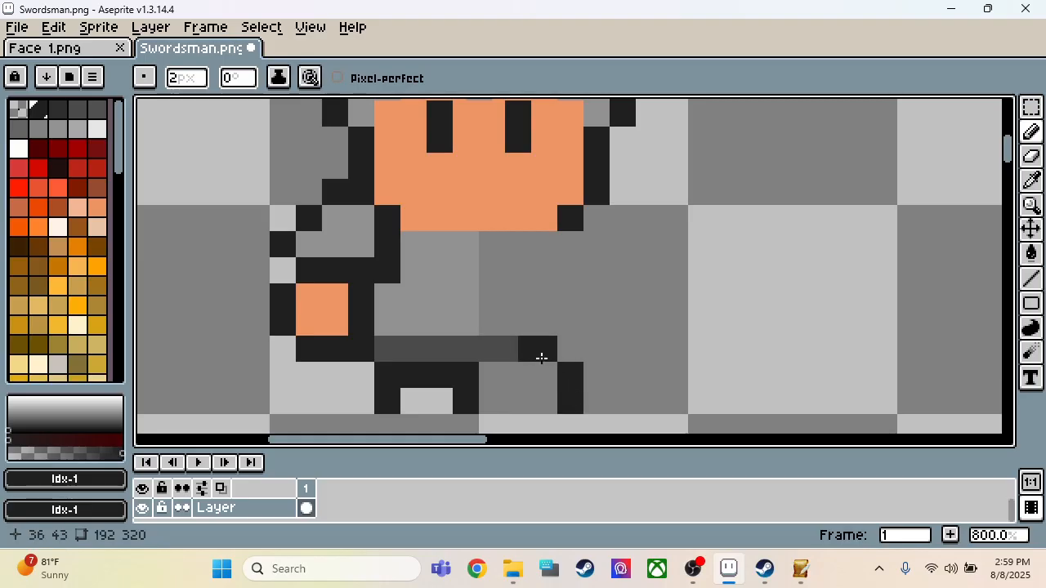
left_click(524, 358)
left_click(502, 356)
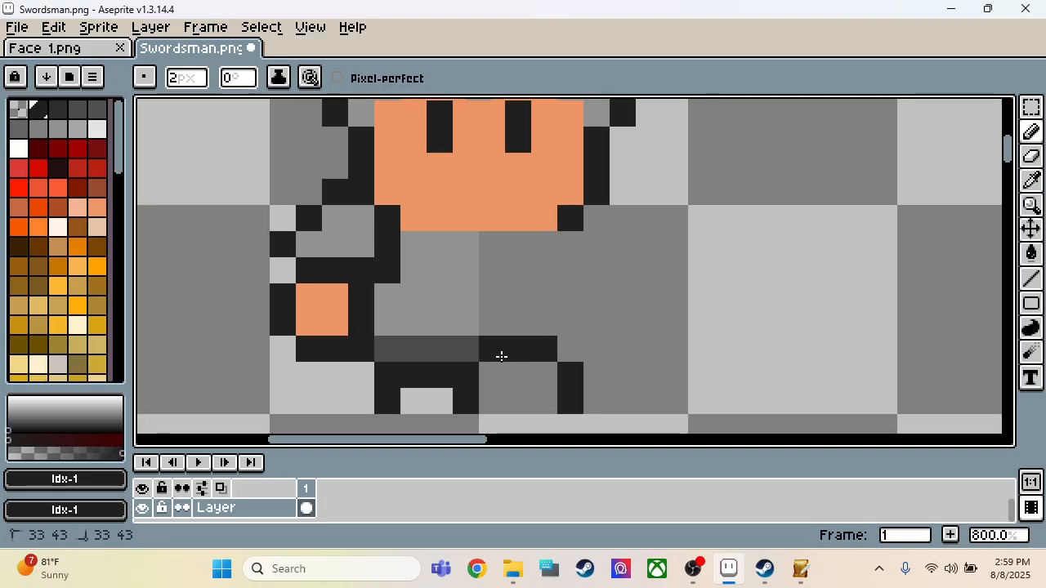
scroll(554, 329, "down", 5)
key("ctrl")
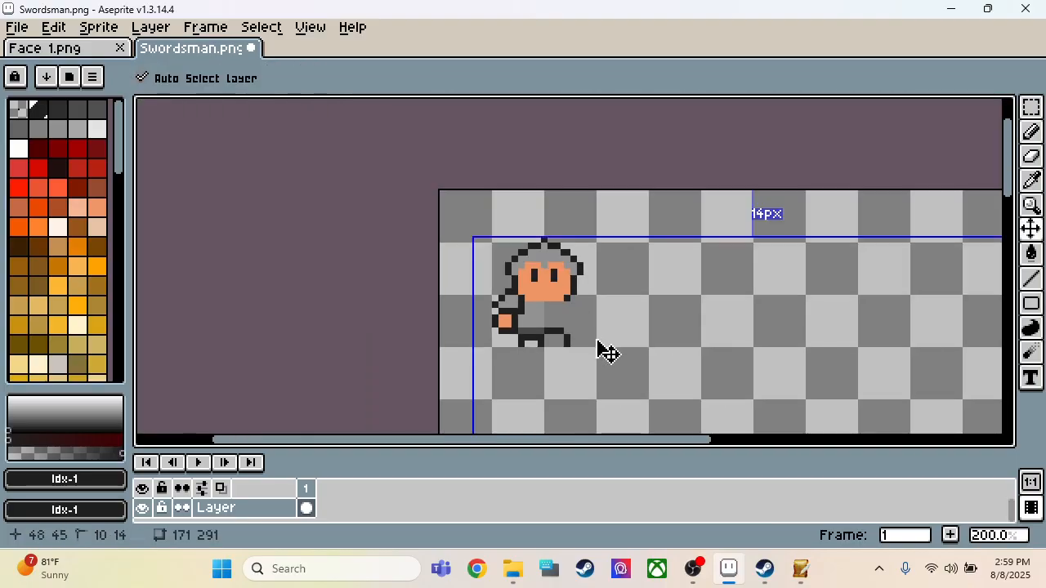
key("ctrl+z")
key("ctrl+z")
key("ctrl+z")
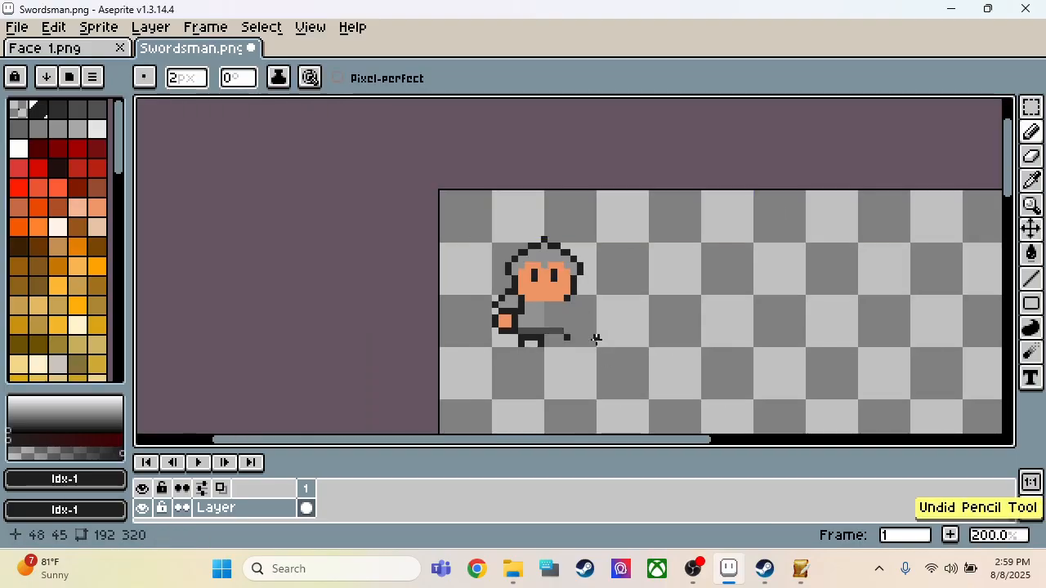
Step: Draw the right leg's near-black top edge just below the belt, joining the left leg to the outer edge, and undo the stray pixel
scroll(563, 349, "up", 3)
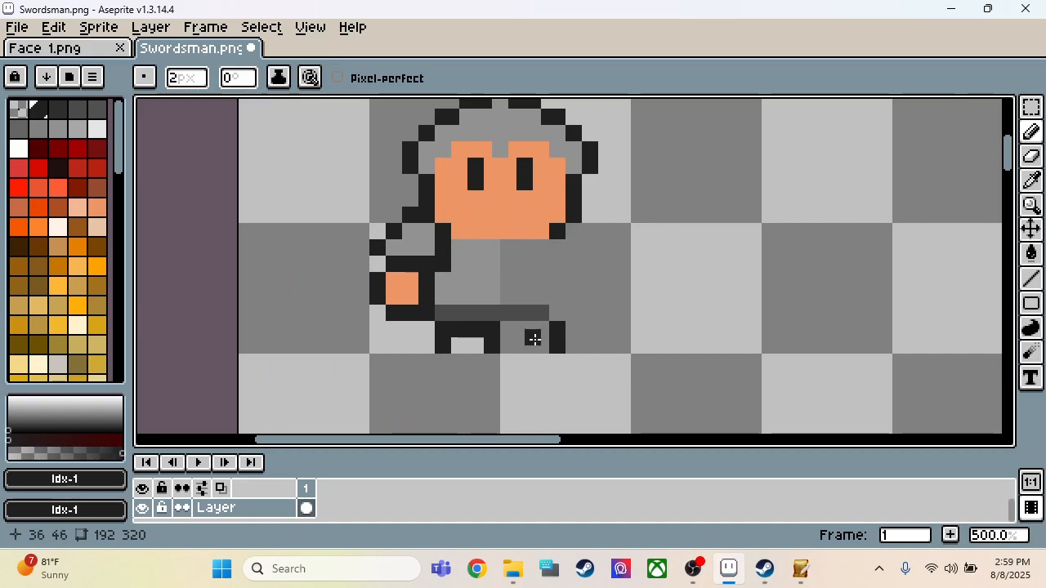
left_click(532, 335)
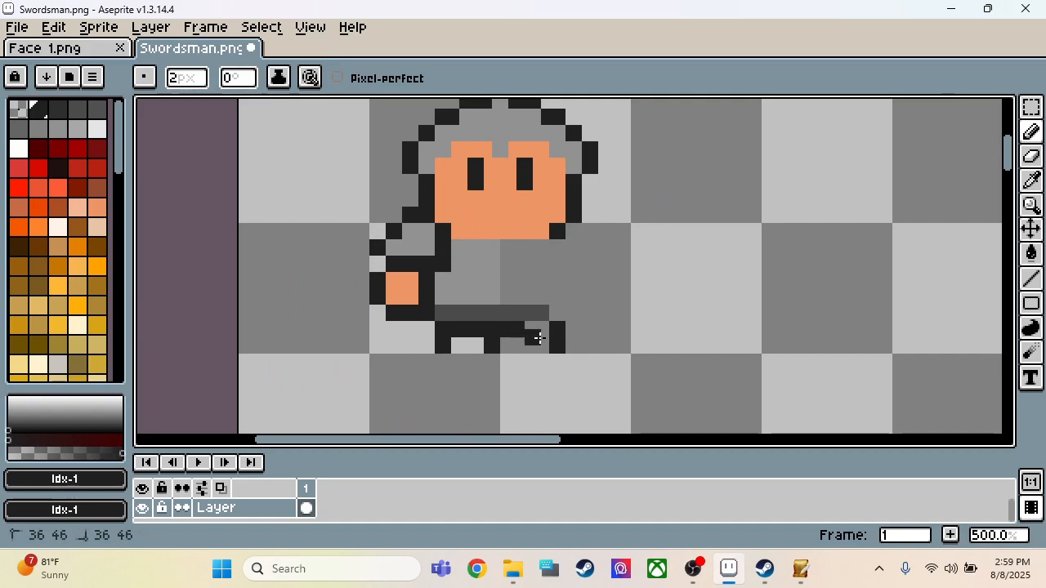
key("ctrl+z")
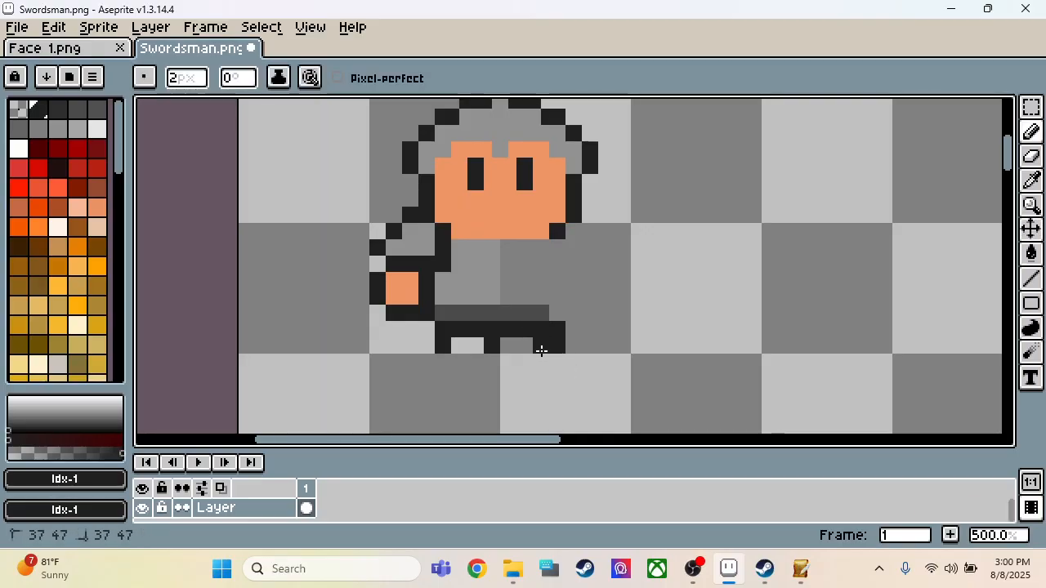
Step: Erase the surplus near-black column along the right leg's outer edge
key("e")
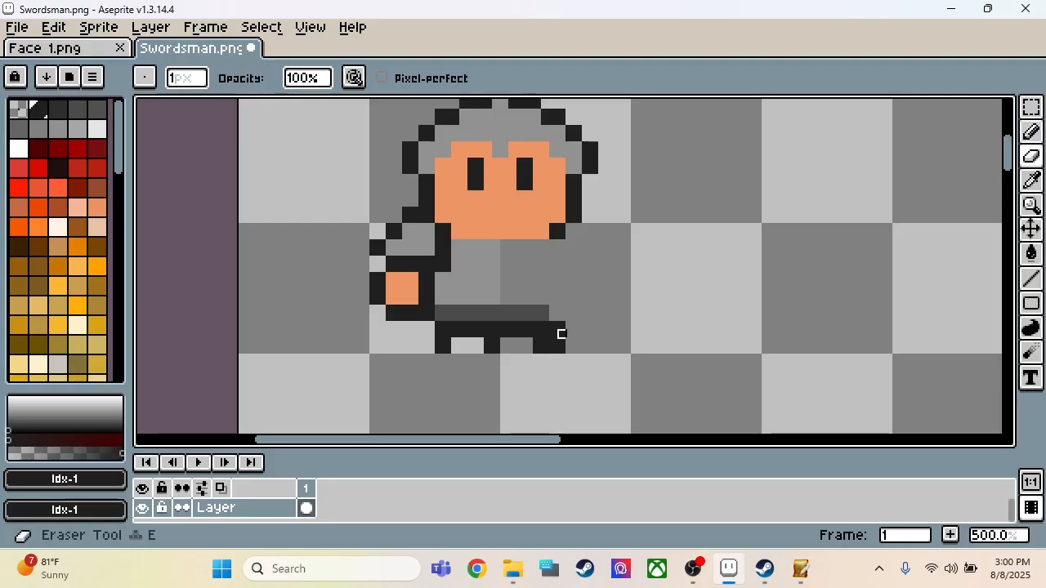
left_click(561, 342)
left_click(561, 334)
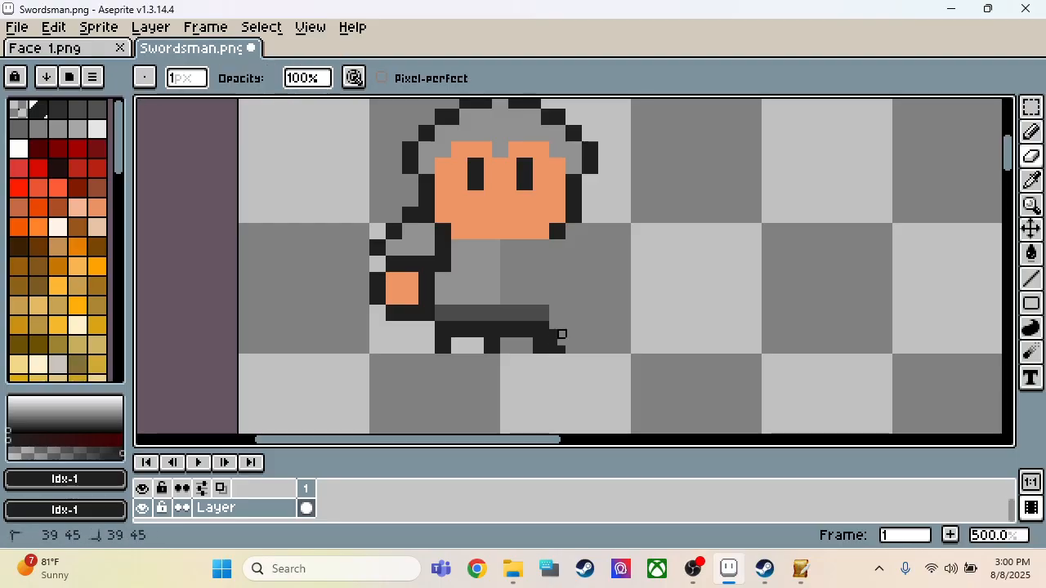
scroll(561, 350, "down", 2)
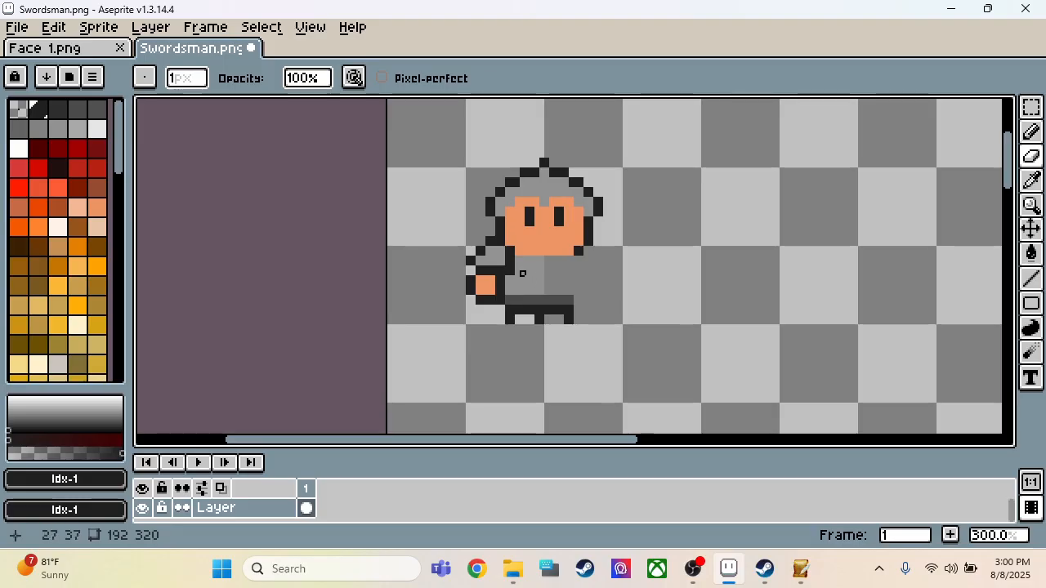
Step: Mirror the figure's 16 × 34 px left half horizontally and place the copy over its right half
scroll(511, 264, "up", 2)
key("m")
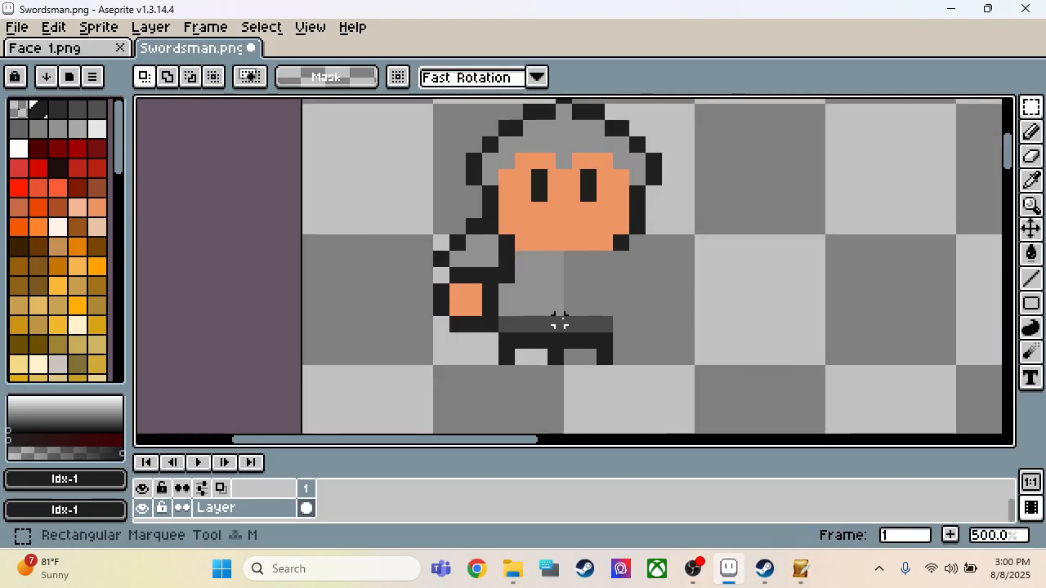
left_click_drag(556, 358, 440, 132)
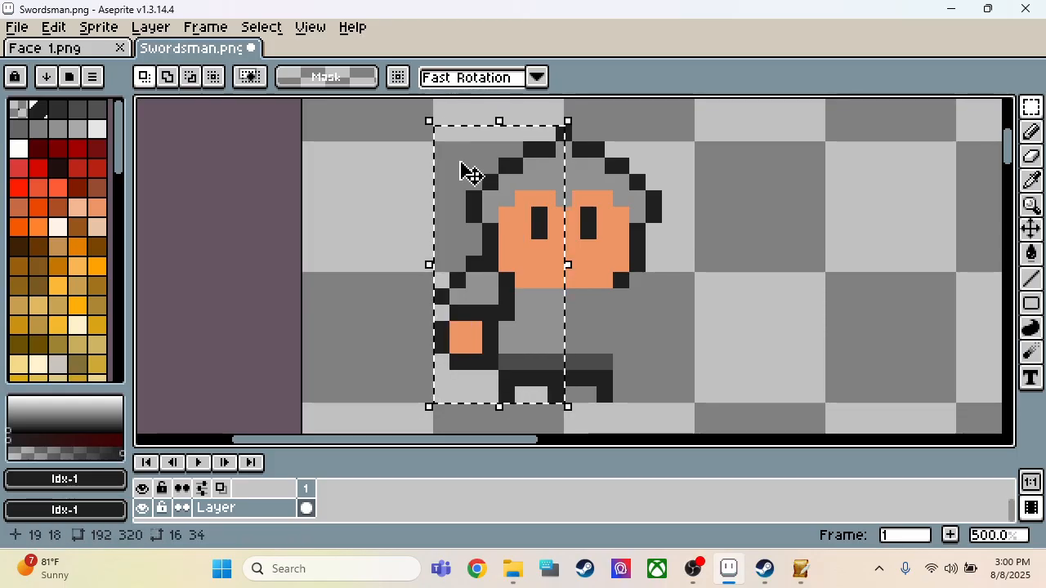
left_click(500, 200)
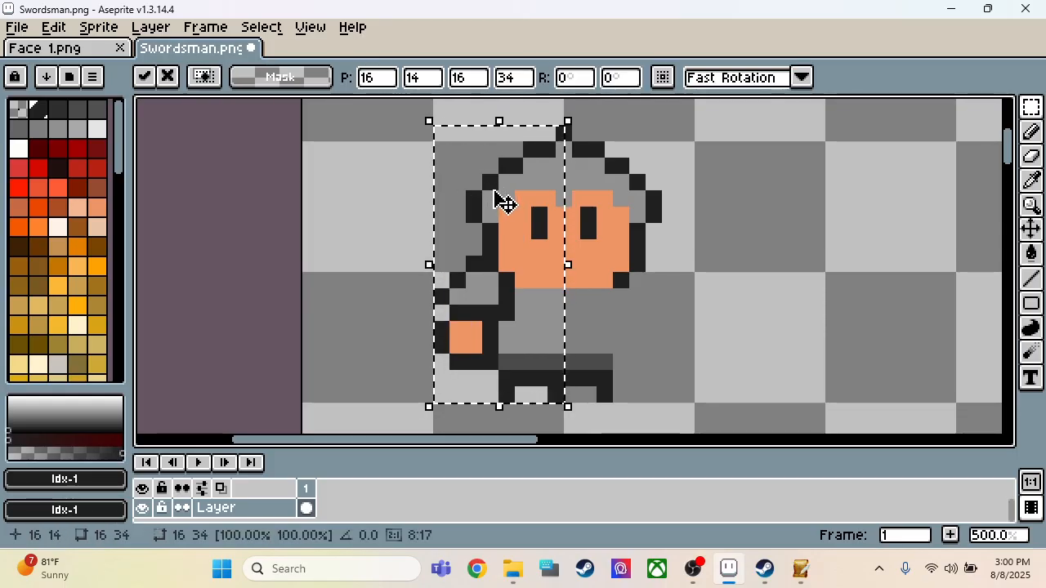
key("shift+h")
key("Right")
key("Right")
key("Right")
key("Right")
key("Right")
key("Right")
key("Right")
key("Right")
key("Right")
key("Right")
key("Right")
key("Right")
key("Right")
key("Right")
key("Right")
key("Right")
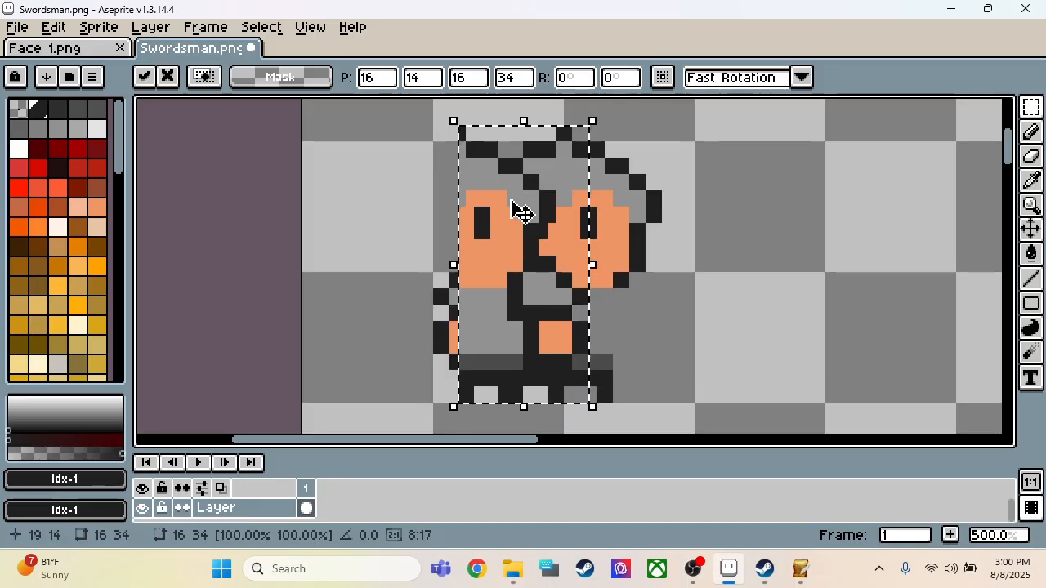
left_click(763, 259)
scroll(679, 226, "down", 3)
scroll(652, 236, "up", 3)
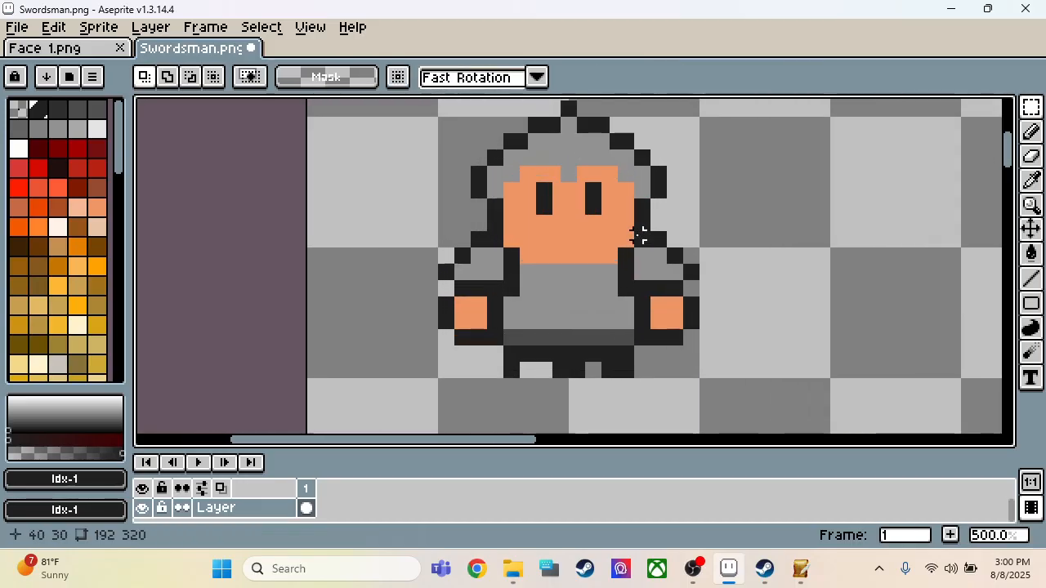
Step: Sample the belt's Idx-3 gray and paint a vertical line up the middle of the torso
key("i")
key("b")
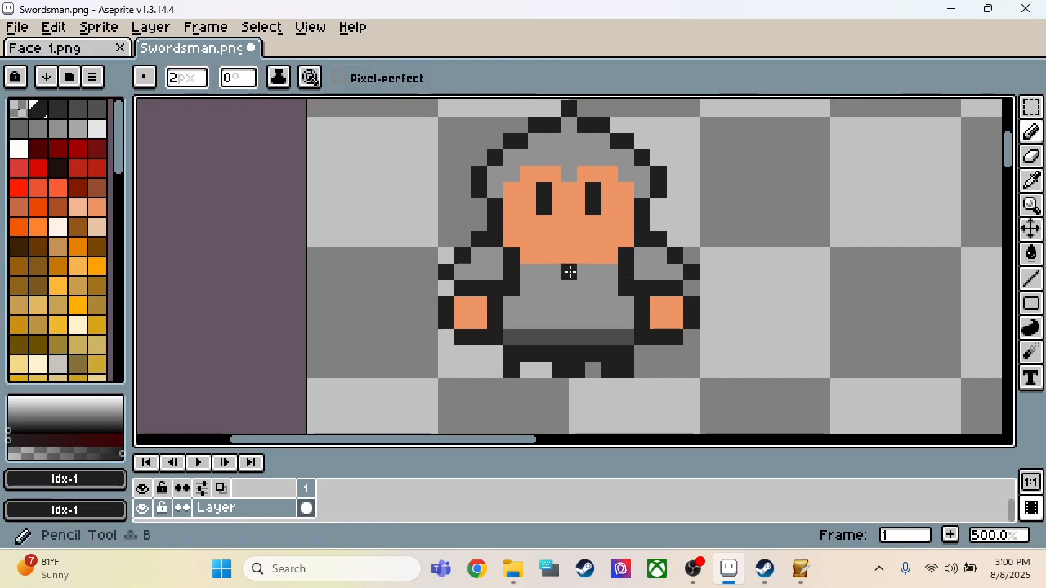
key("i")
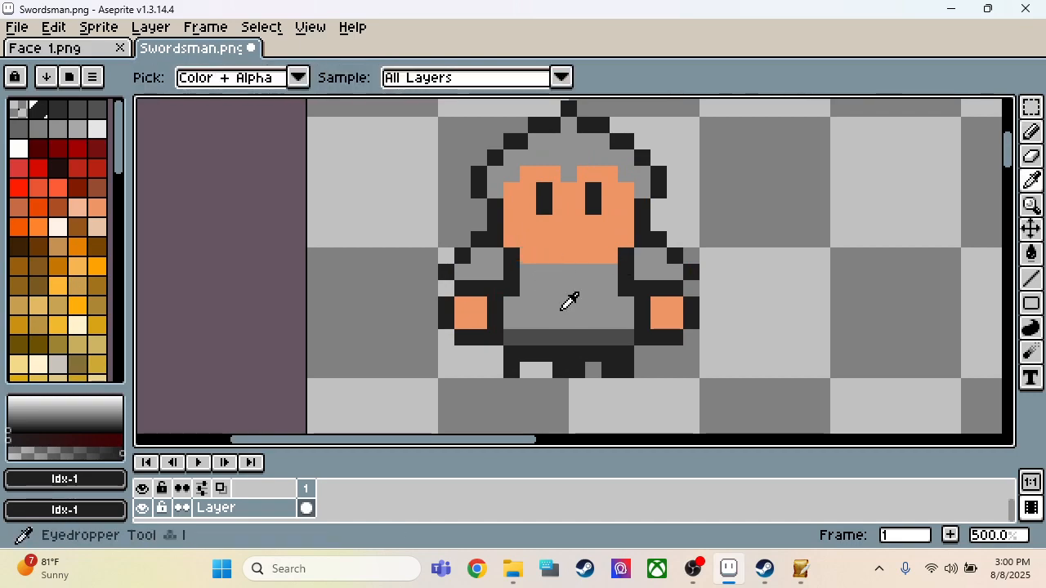
left_click(568, 320)
key("b")
left_click_drag(568, 318, 569, 299)
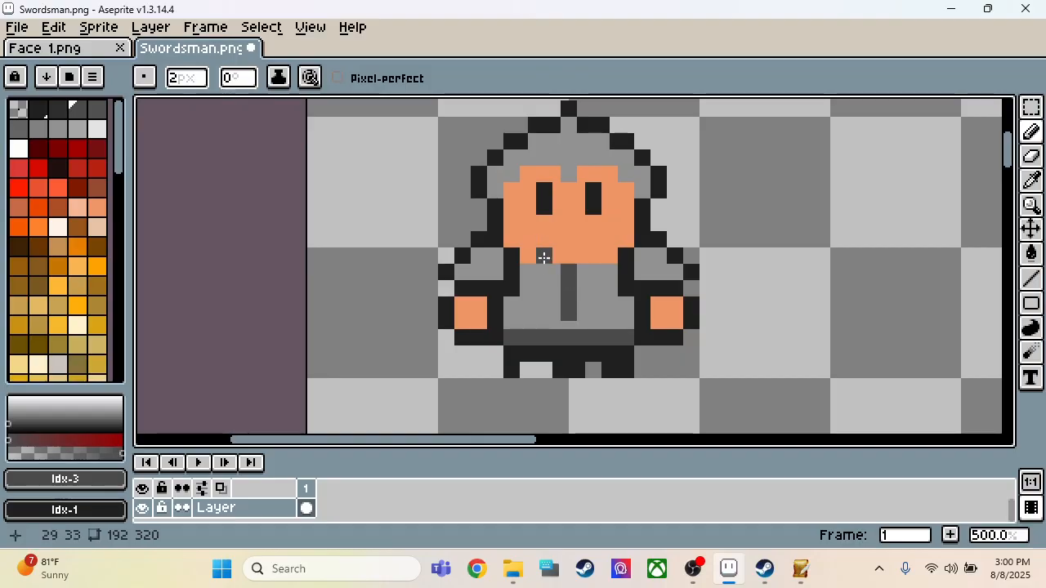
Step: Paint an Idx-3 gray collar along the bottom edge of the face, from shoulder to shoulder
left_click_drag(512, 240, 525, 258)
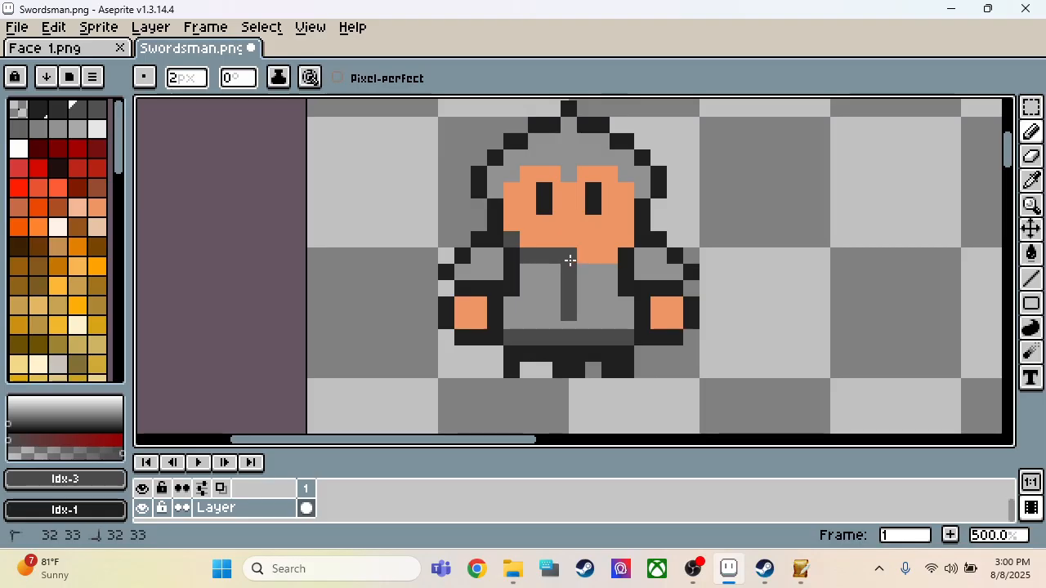
left_click_drag(570, 259, 590, 265)
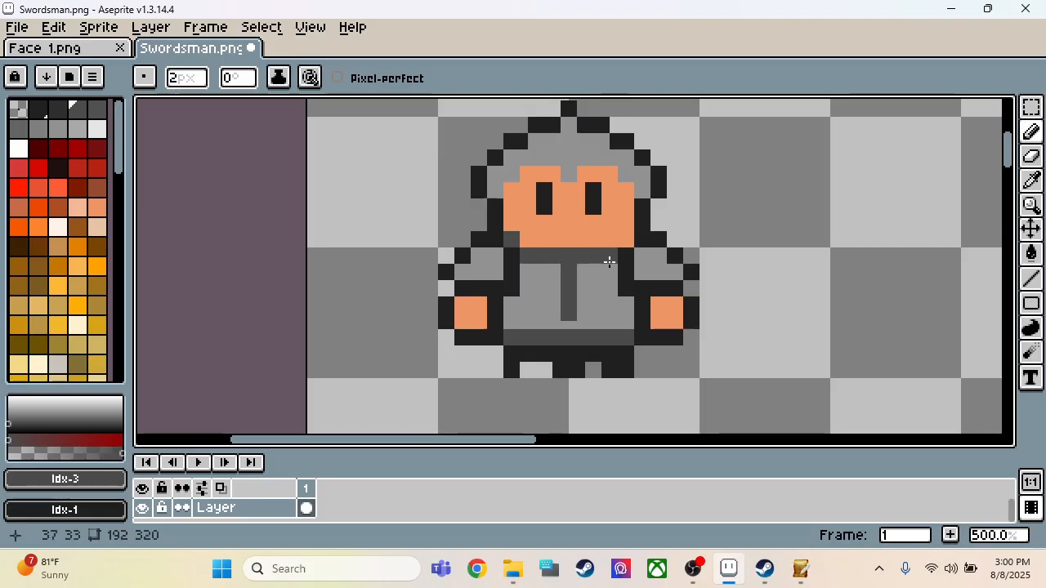
scroll(629, 252, "down", 5)
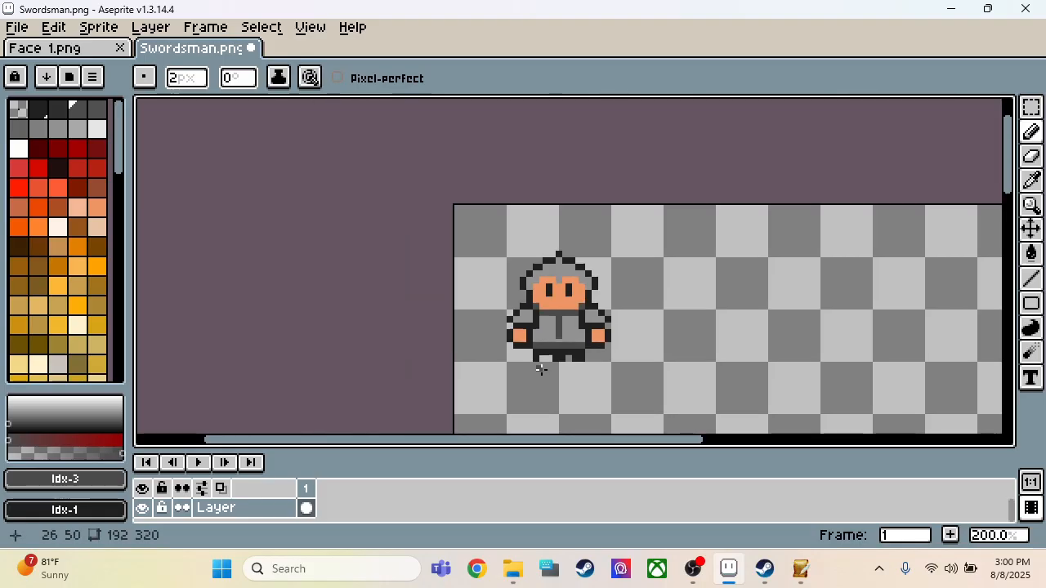
scroll(540, 264, "up", 5)
scroll(595, 245, "down", 3)
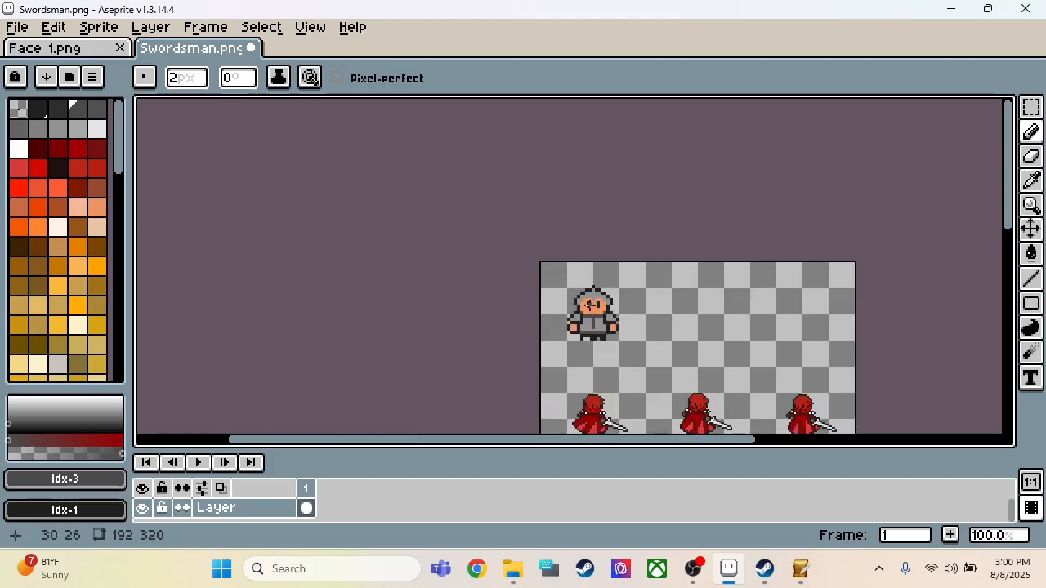
scroll(596, 245, "up", 3)
scroll(621, 359, "down", 1)
scroll(540, 192, "up", 1)
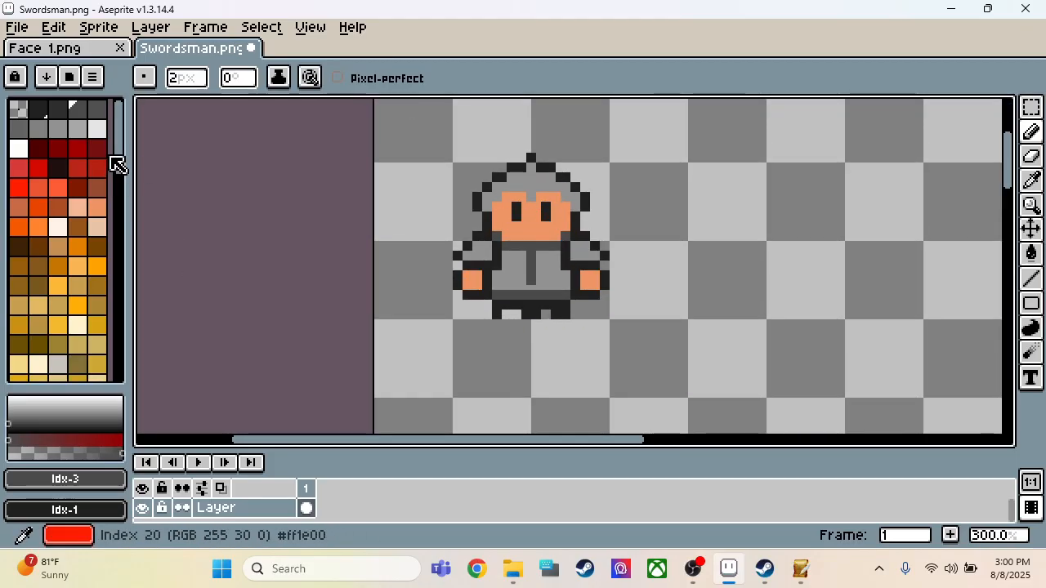
Step: Paint a sword crossguard about 6 px wide just above the left hand in brown Idx-36
left_click_drag(118, 157, 135, 144)
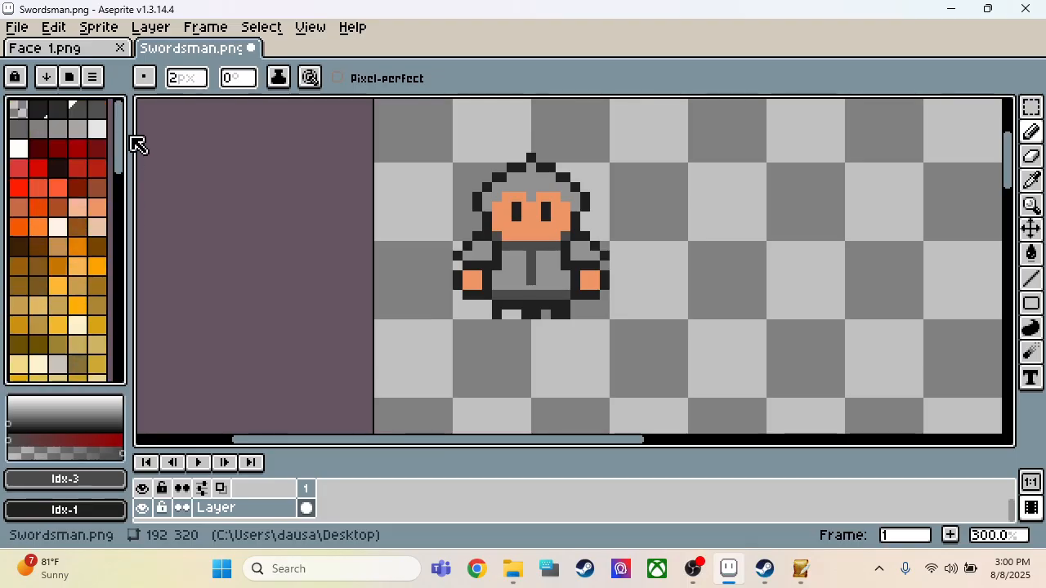
left_click(96, 245)
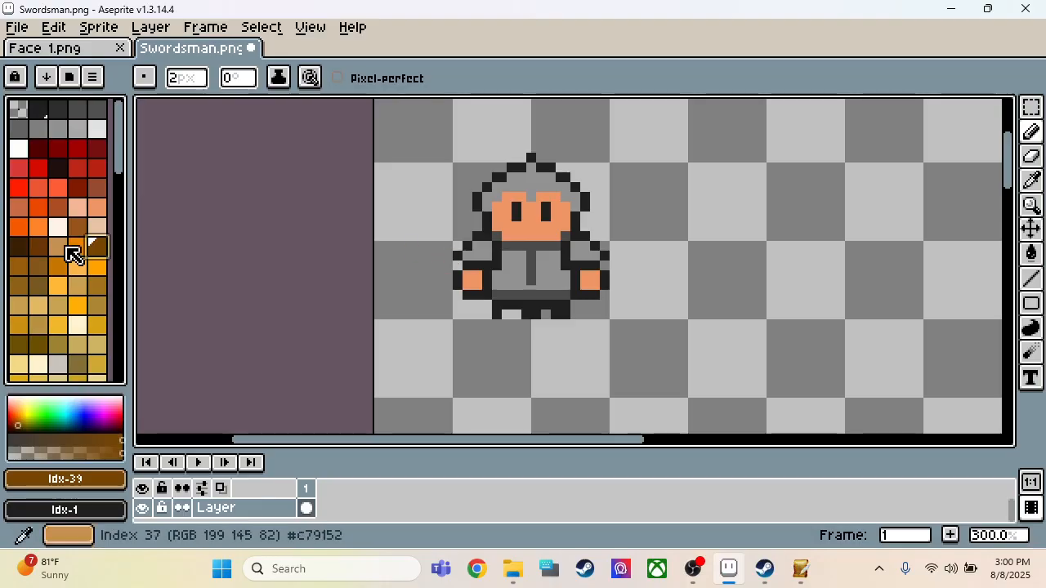
left_click(45, 243)
scroll(444, 257, "up", 3)
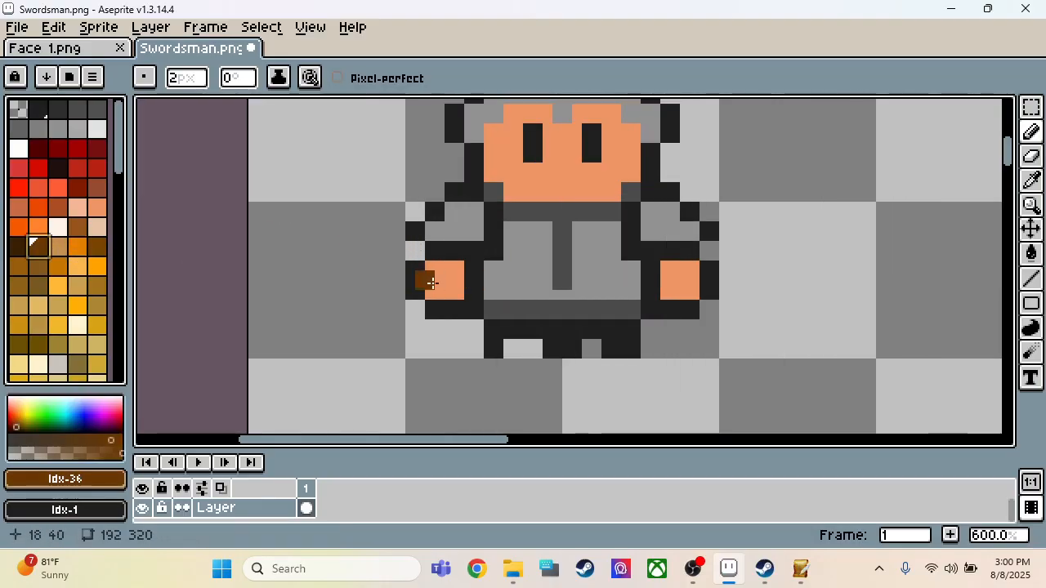
left_click_drag(448, 255, 447, 246)
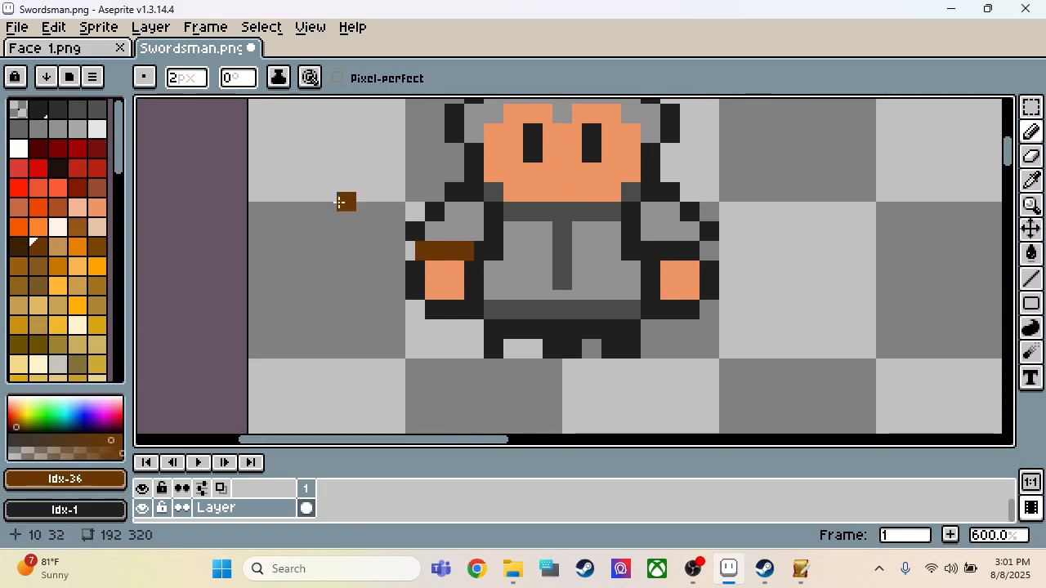
Step: Try filling a 2 × 15 px sword blade above the crossguard with Idx-3 gray, and undo it
left_click(77, 108)
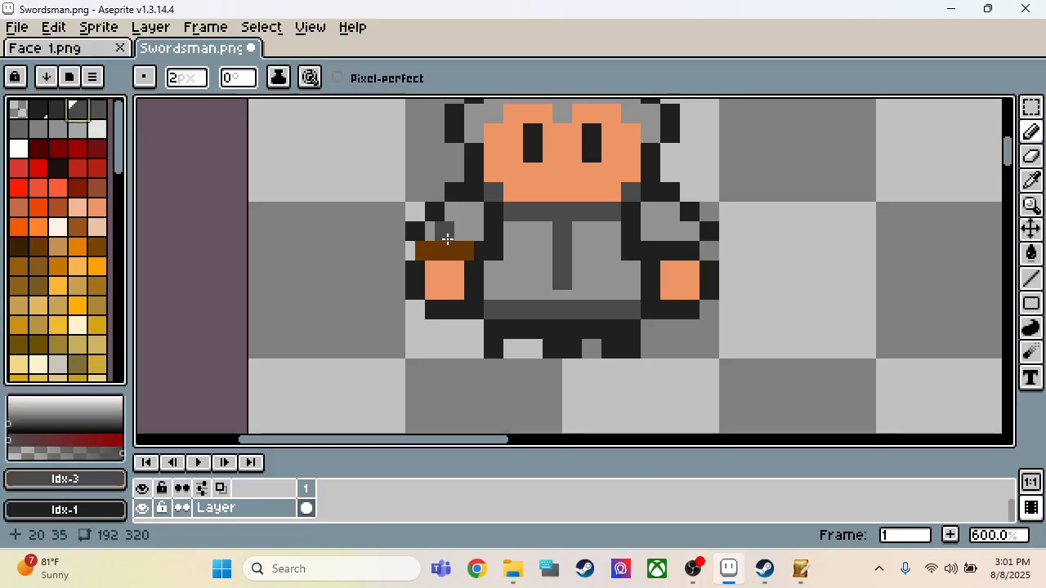
key("m")
left_click_drag(447, 237, 435, 103)
scroll(474, 205, "down", 3)
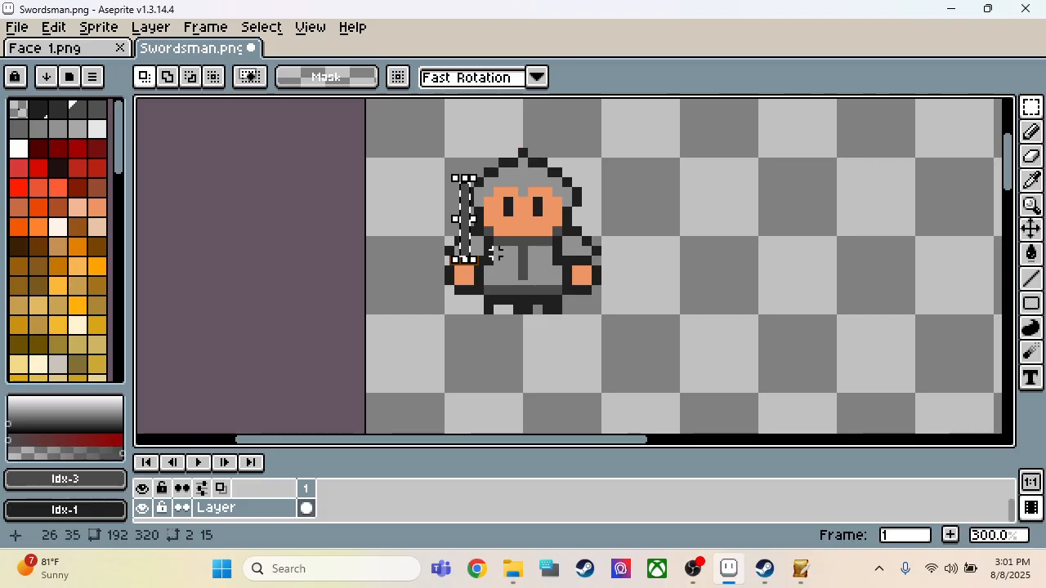
key("ctrl+z")
scroll(462, 233, "up", 3)
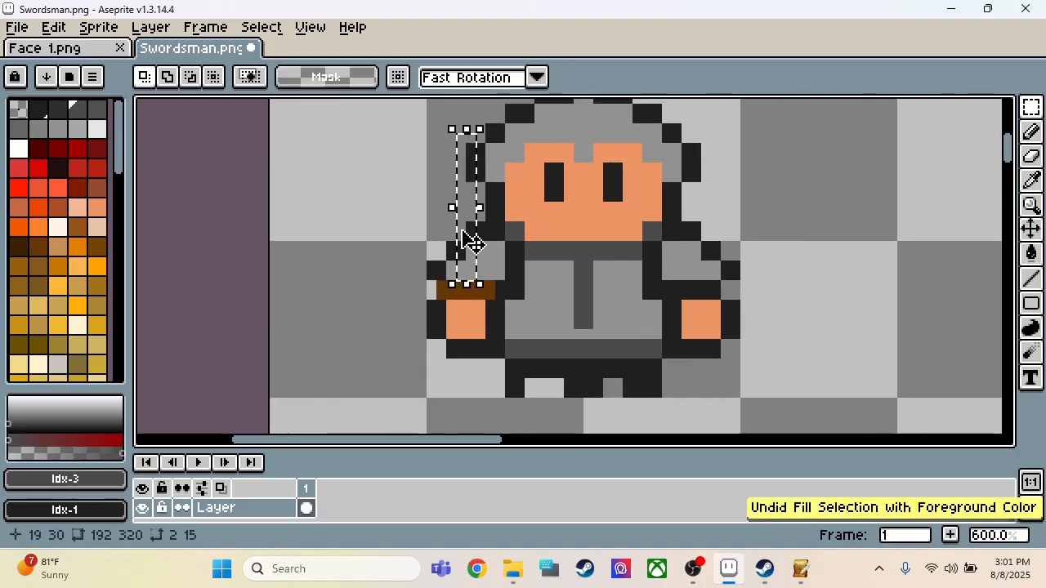
key("ctrl+d")
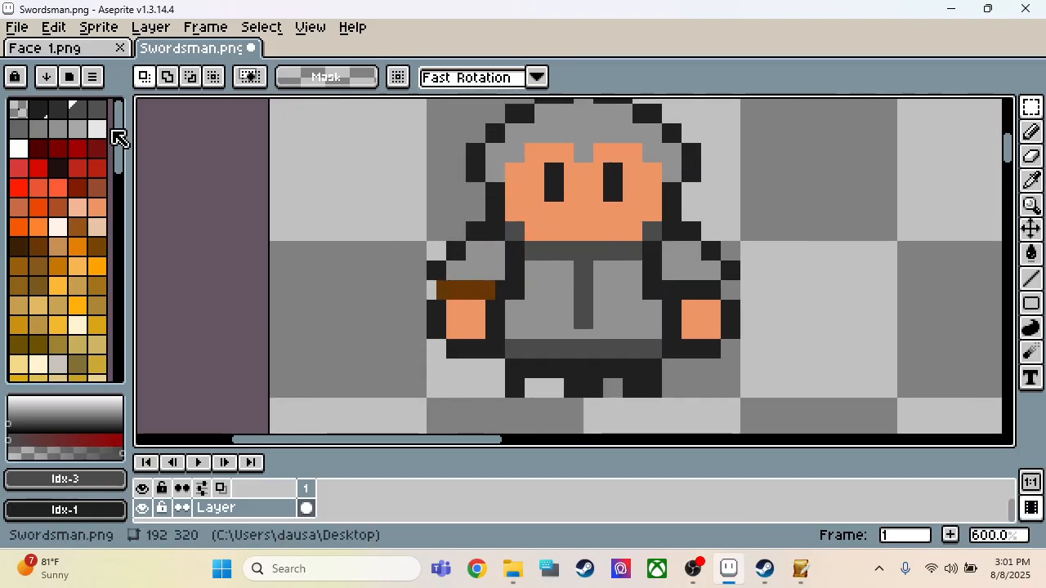
Step: Fill a sword blade about 2 × 10 px, rising from the crossguard, with Idx-5 gray
left_click(18, 130)
scroll(455, 263, "up", 1)
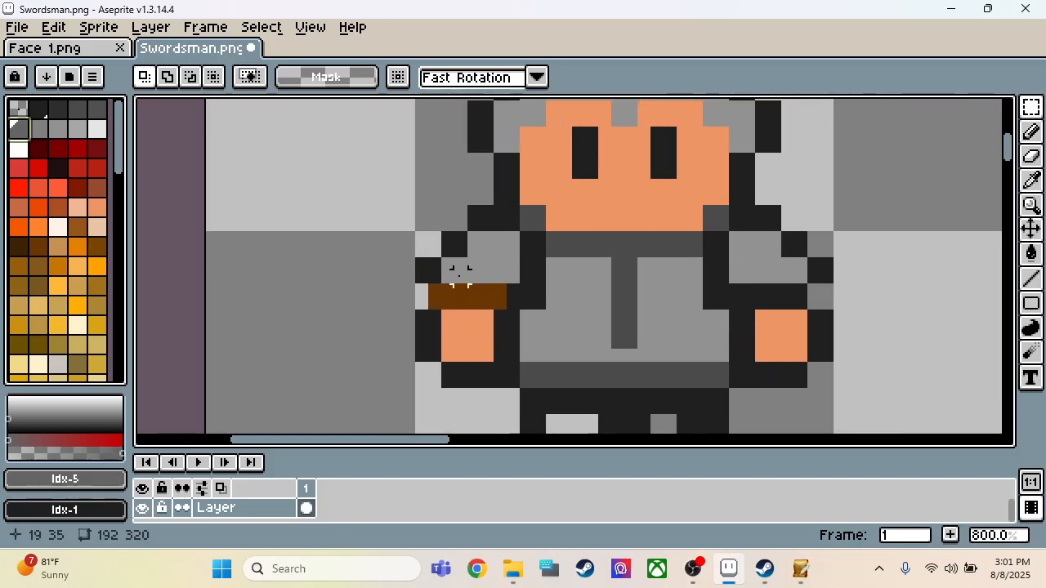
mouse_move(460, 274)
left_mouse_down()
mouse_move(470, 273)
mouse_move(466, 159)
left_mouse_up()
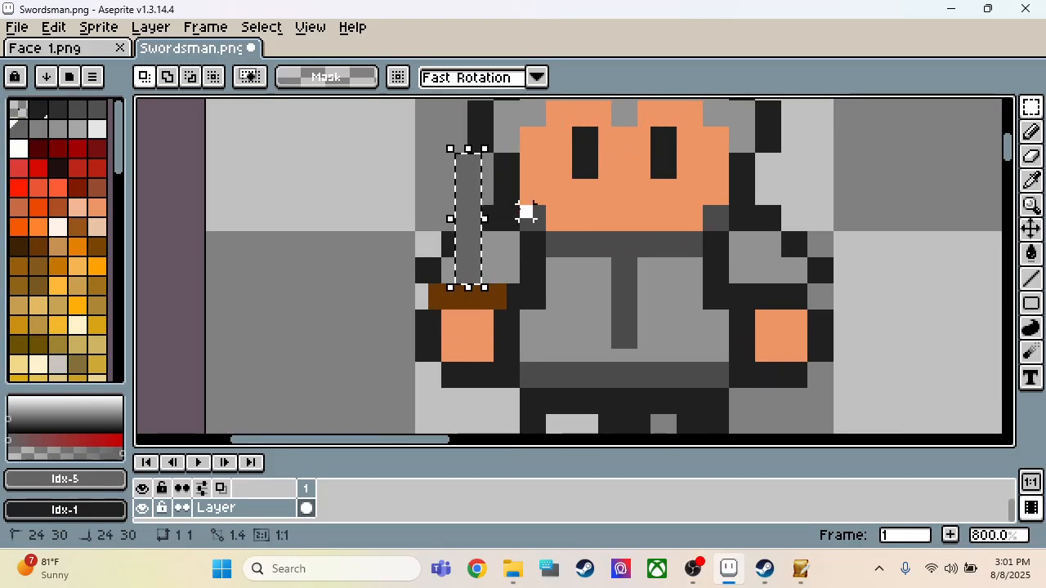
scroll(382, 252, "down", 5)
scroll(384, 267, "up", 3)
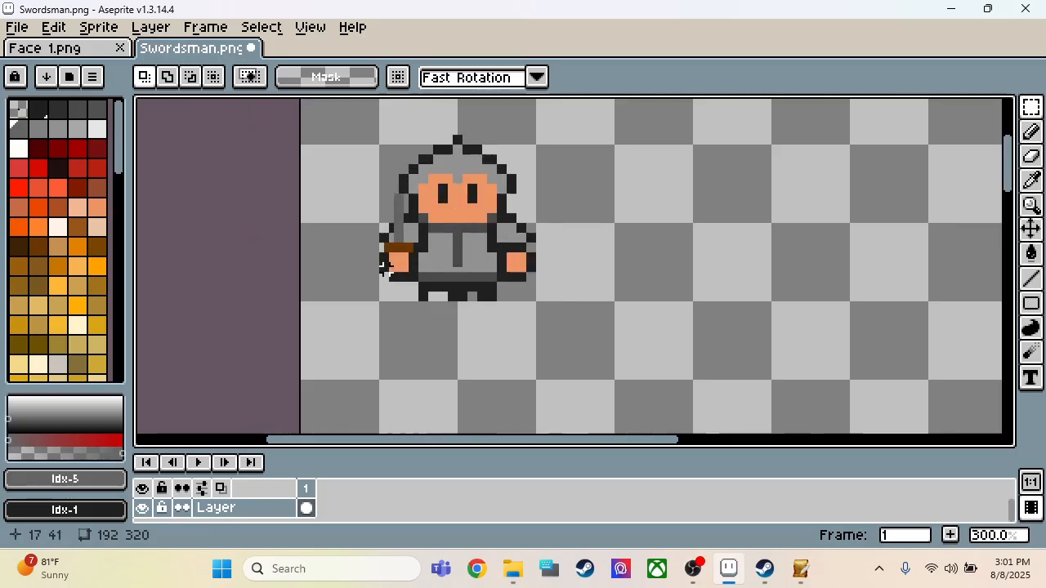
scroll(425, 270, "up", 1)
scroll(484, 201, "down", 2)
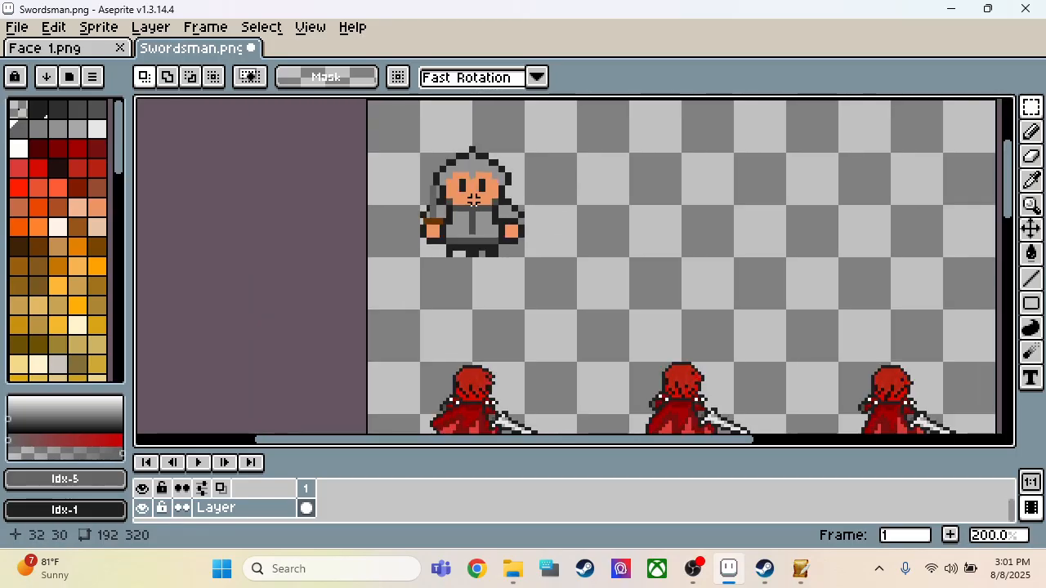
scroll(507, 270, "up", 2)
scroll(509, 267, "down", 1)
scroll(508, 267, "up", 1)
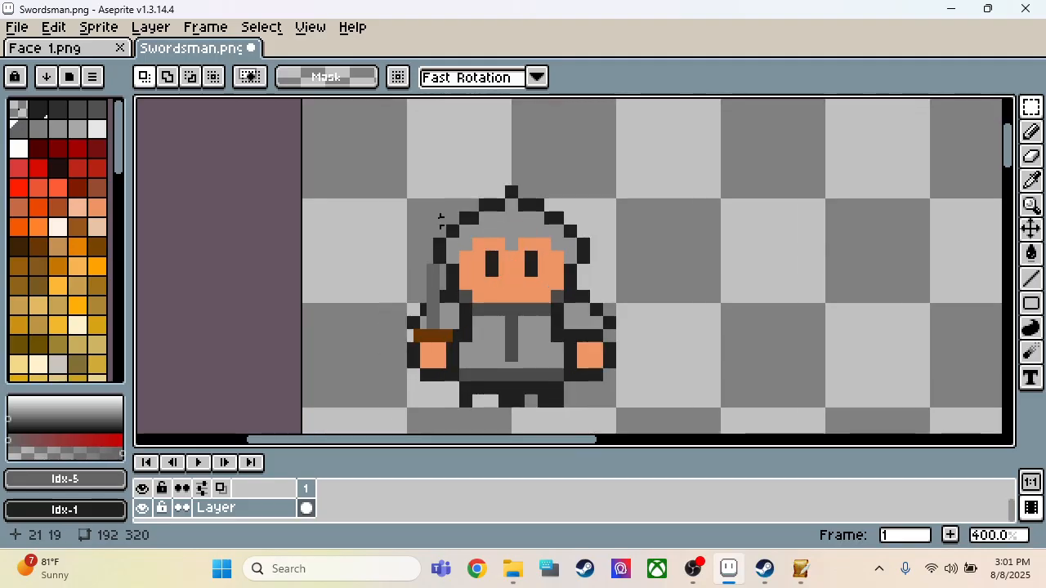
Step: Duplicate the 32 × 34 px figure horizontally into the third frame of the sheet's top row
left_click_drag(409, 188, 616, 411)
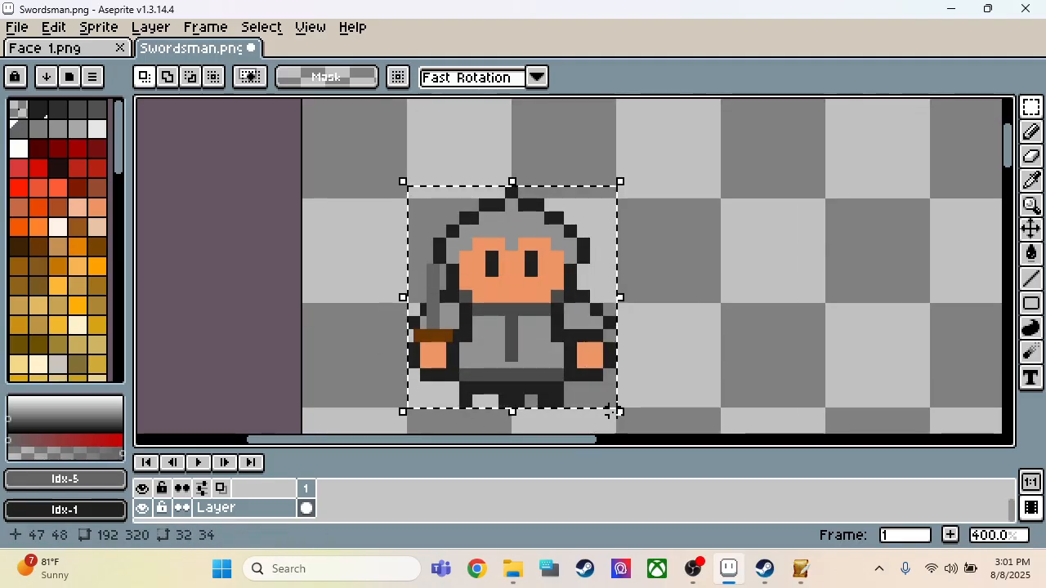
left_click(422, 236)
scroll(359, 271, "down", 3)
scroll(359, 272, "up", 1)
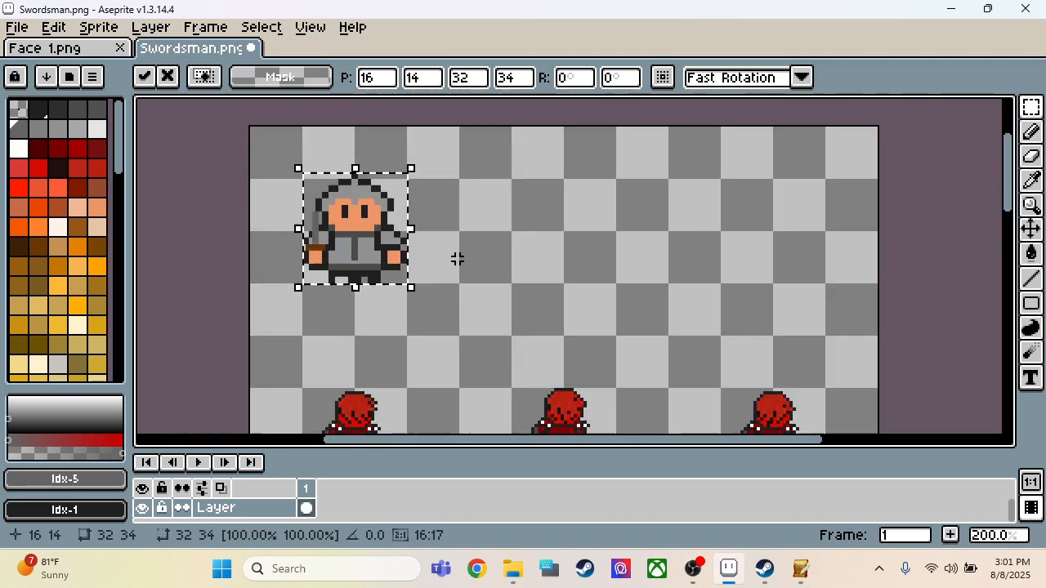
left_click_drag(364, 236, 761, 225, "ctrl")
scroll(783, 284, "up", 3)
left_click(792, 321)
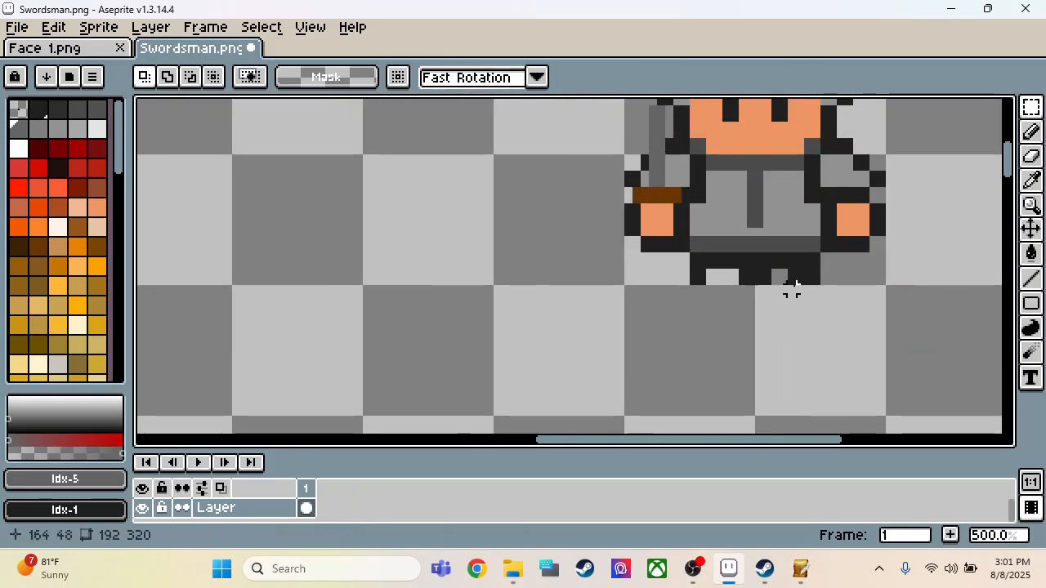
Step: Erase surplus near-black pixels on the inner side of the copied figure's right leg, undoing the misplaced erasure
key("e")
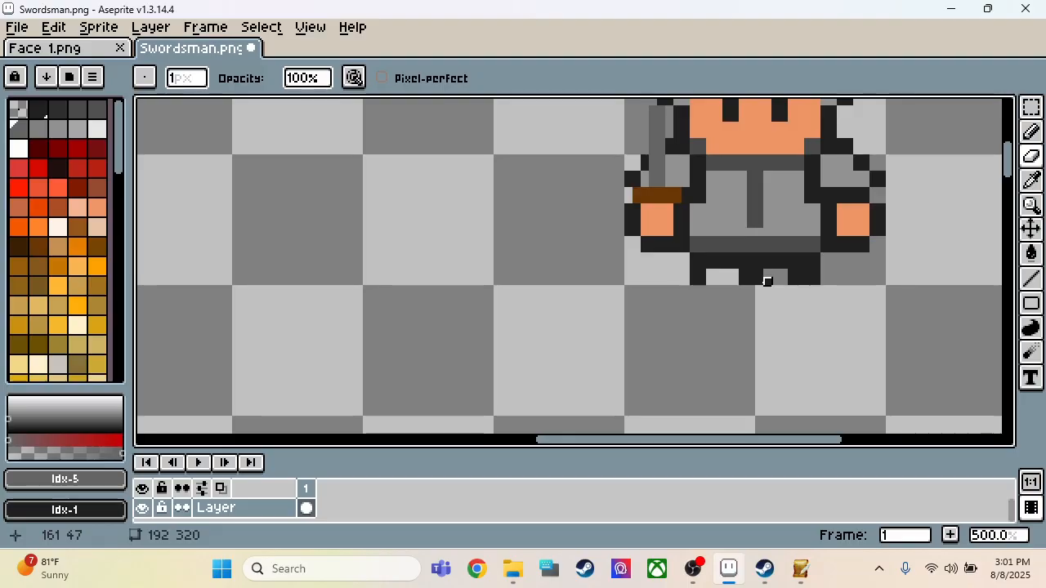
key("ctrl+z")
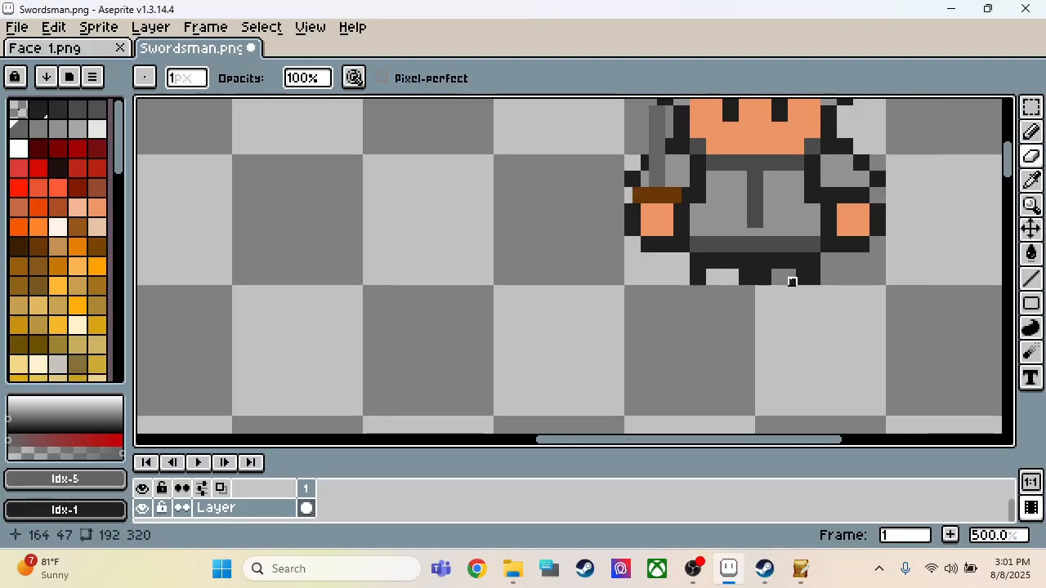
scroll(855, 346, "down", 2)
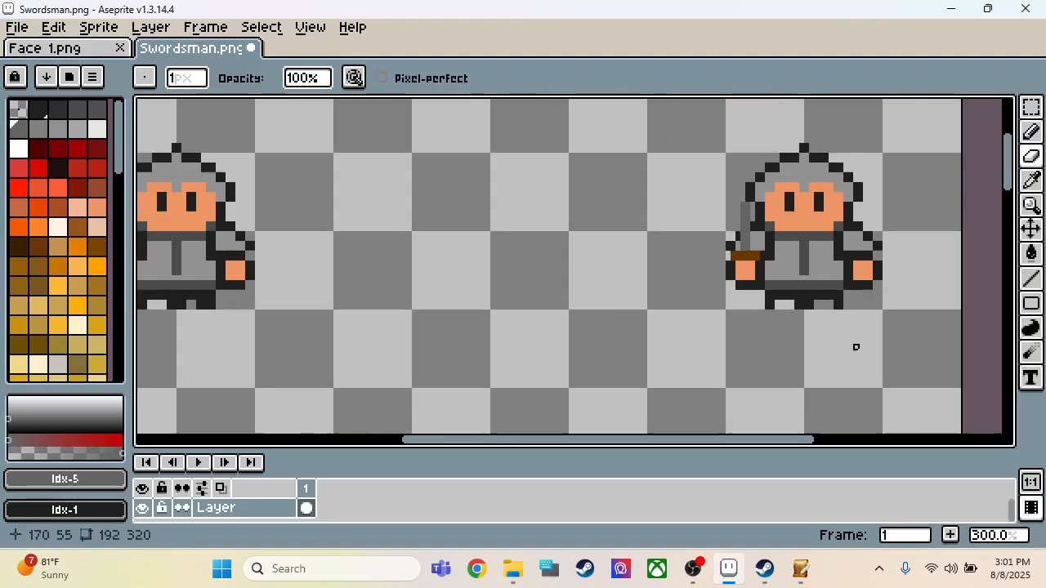
Step: Paste the 32 × 34 px figure into the middle frame of the sheet's top row, at position 80, 14
scroll(731, 329, "down", 2)
scroll(675, 305, "up", 2)
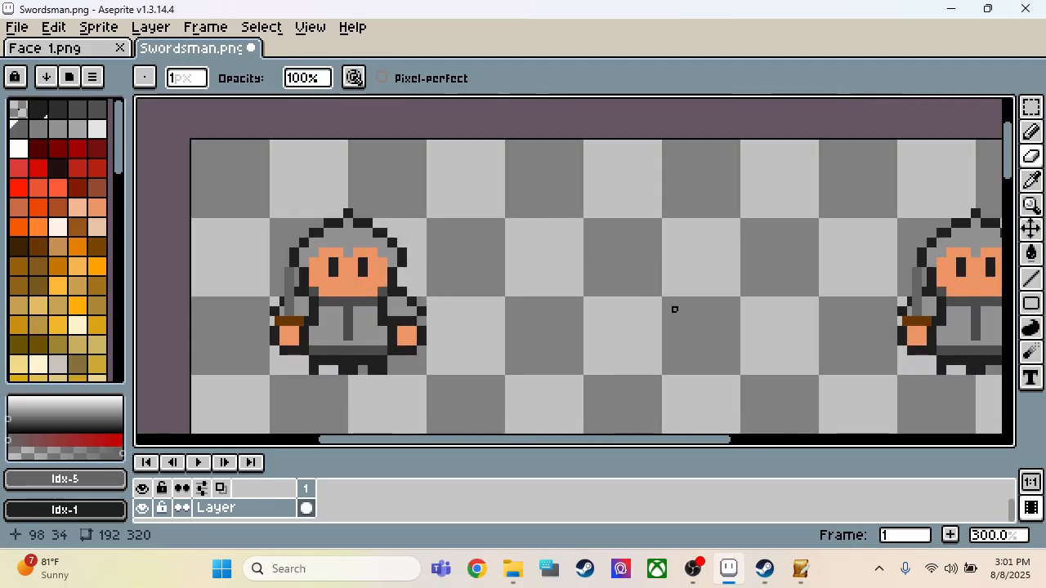
key("ctrl")
key("ctrl+v")
left_click_drag(359, 282, 672, 288)
scroll(710, 163, "down", 2)
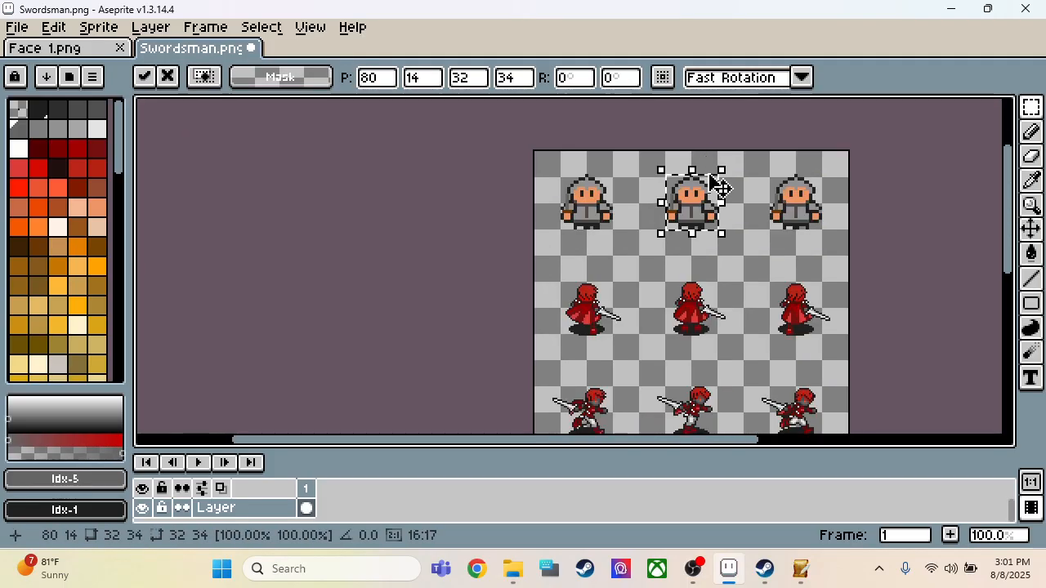
scroll(715, 196, "up", 2)
left_click(727, 217)
Step: Erase the surplus near-black pixels on the inner side of the right leg in the middle and first figures
scroll(724, 215, "up", 2)
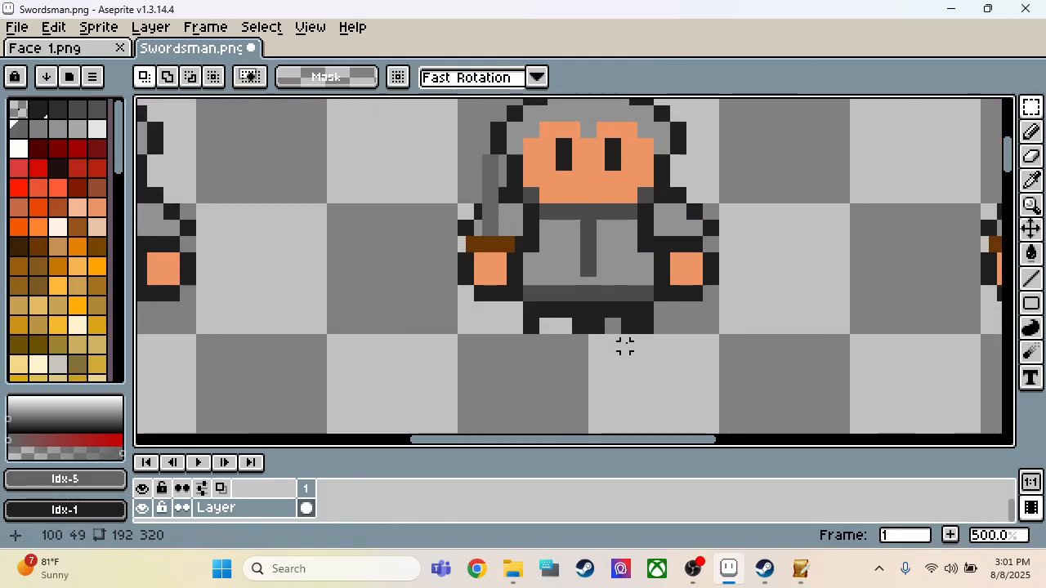
key("e")
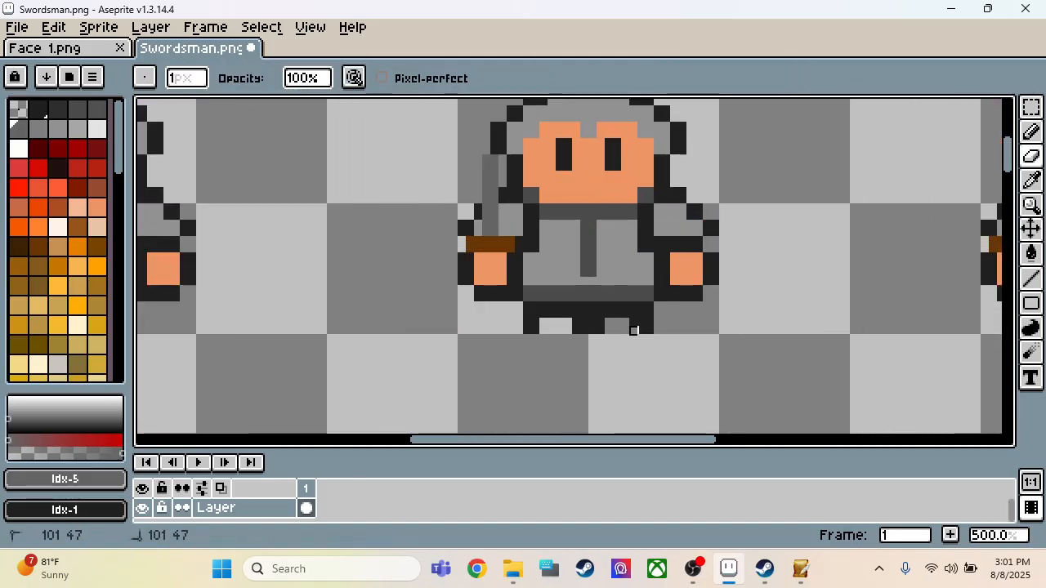
scroll(633, 330, "down", 2)
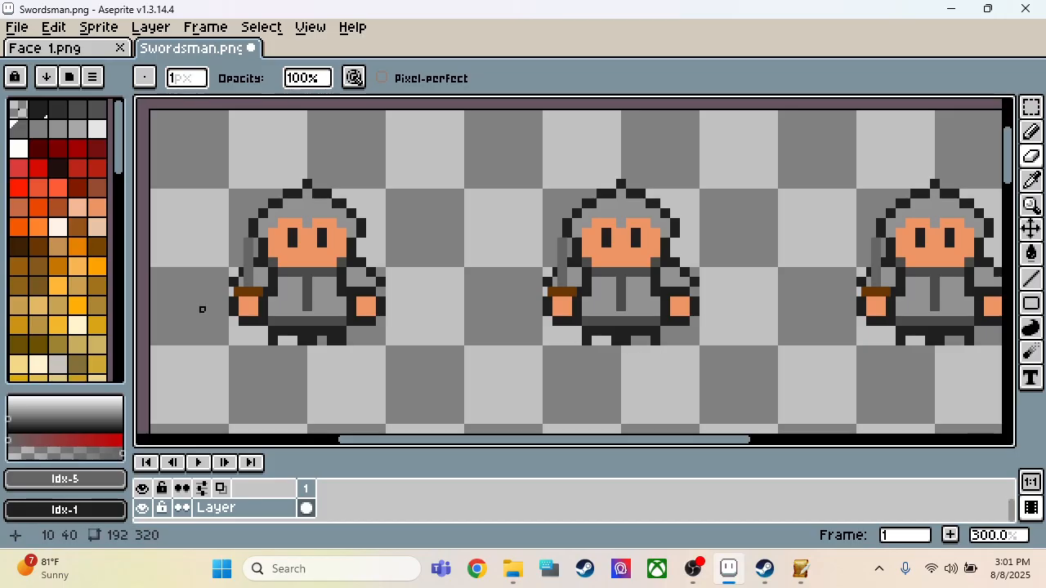
scroll(280, 341, "up", 2)
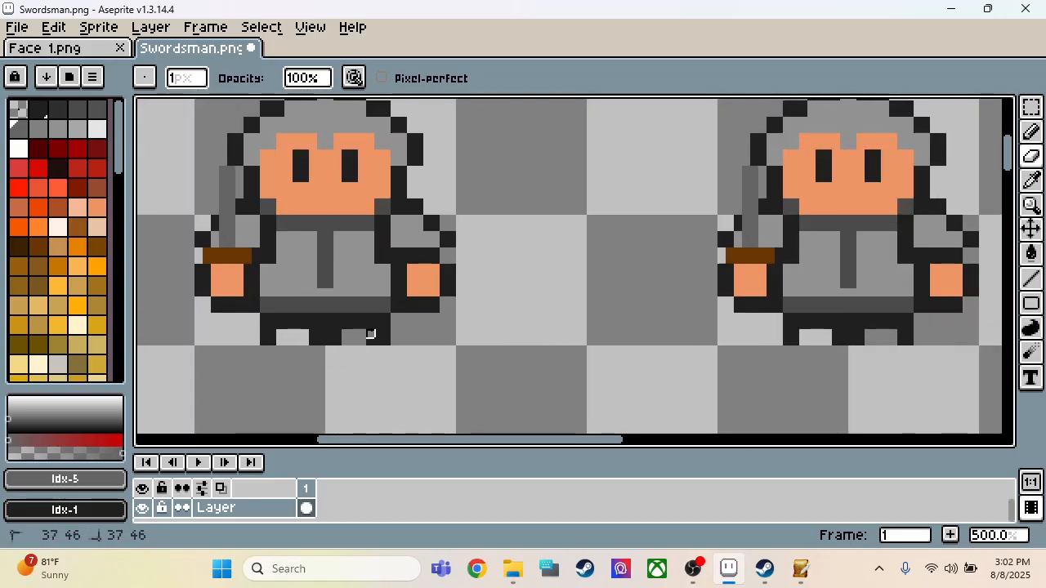
scroll(350, 375, "down", 3)
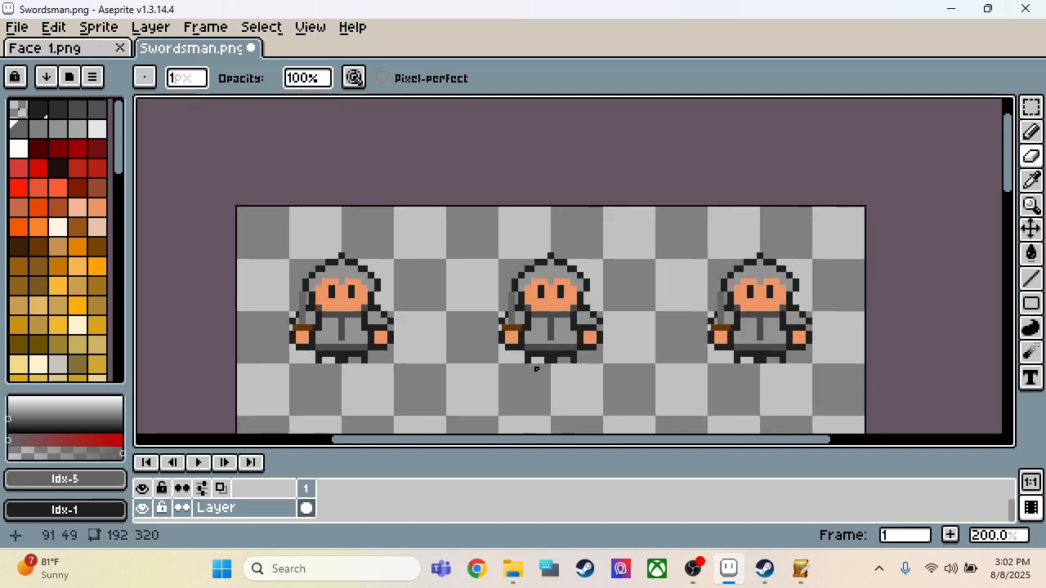
scroll(538, 362, "up", 3)
scroll(588, 349, "down", 2)
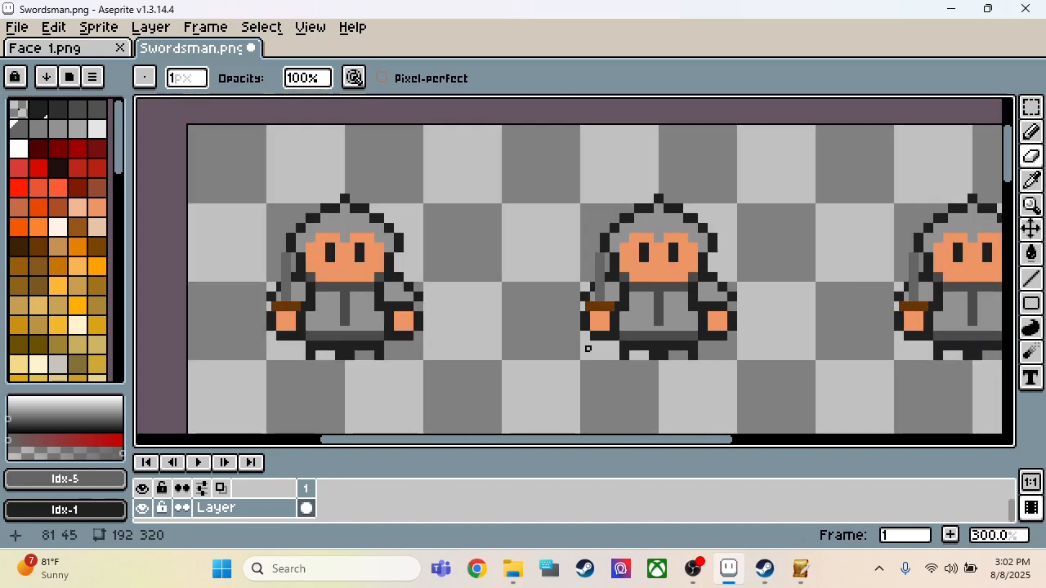
Step: Fill the two 4 × 2 px openings at the bottom of the first figure's legs with Idx-5 gray
scroll(339, 350, "up", 3)
key("m")
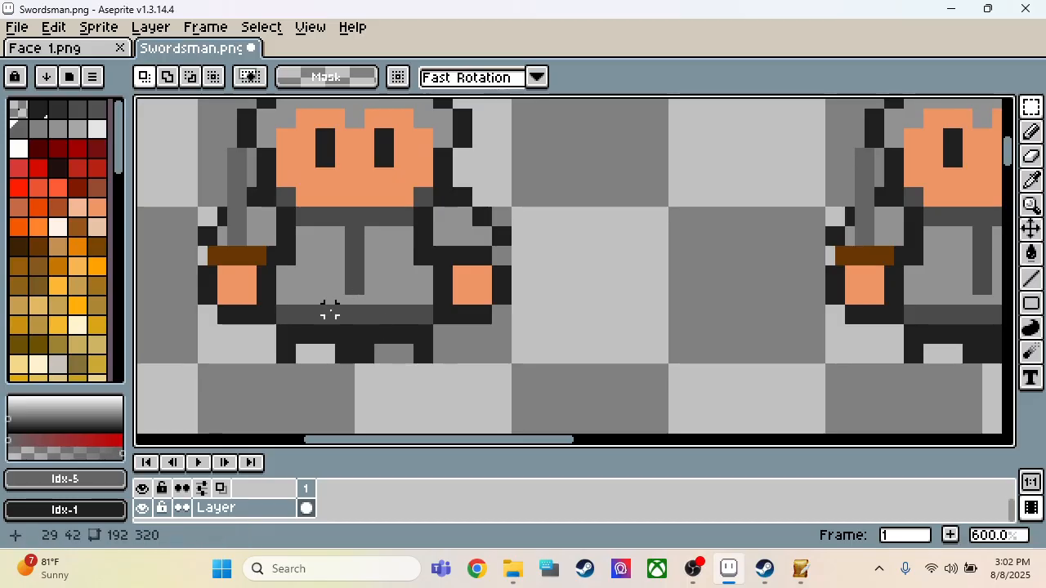
key("g")
key("m")
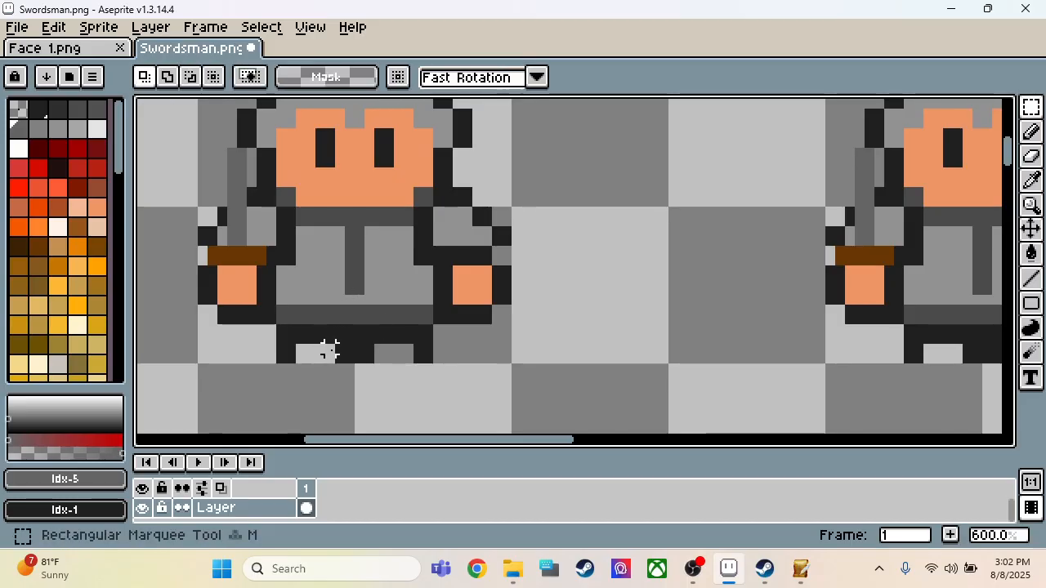
mouse_move(307, 359)
left_mouse_down()
mouse_move(316, 353)
mouse_move(301, 357)
left_mouse_up()
key("f")
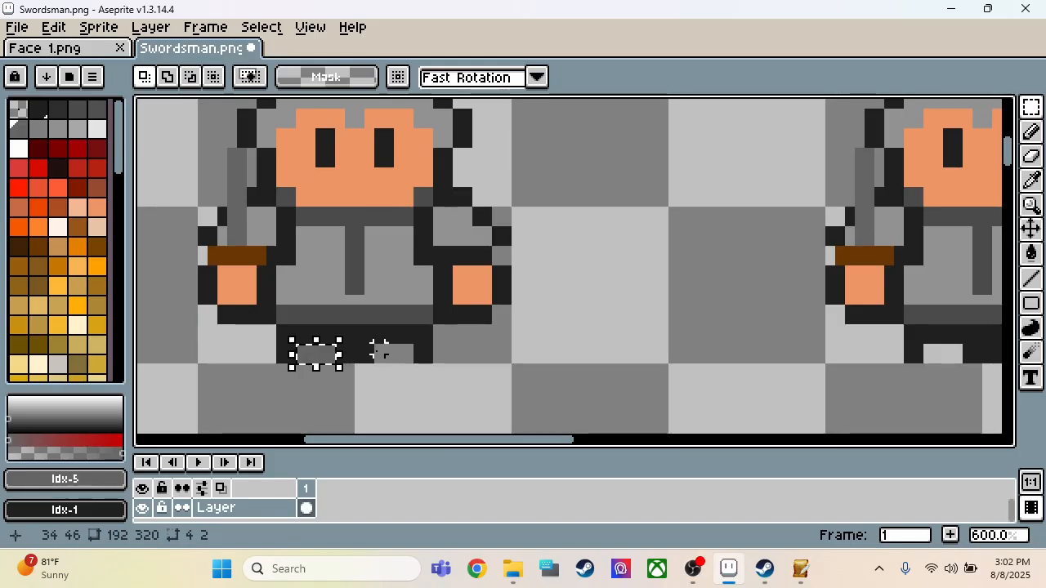
left_click_drag(380, 350, 436, 320)
key("f")
Step: Raise the first figure's 8 × 4 px right leg by 2 px
key("ctrl+d")
key("Up")
key("Up")
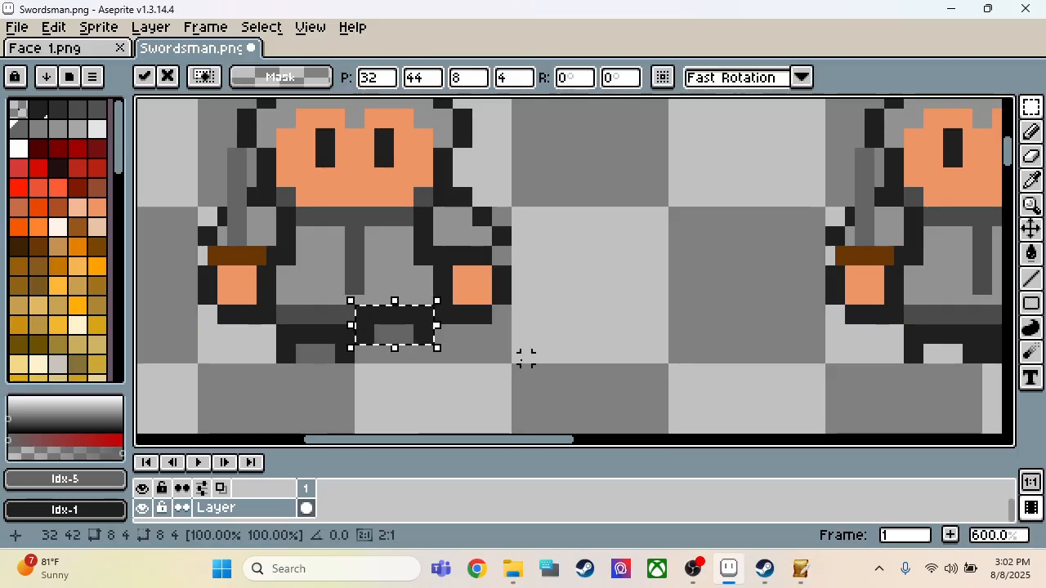
left_click(531, 360)
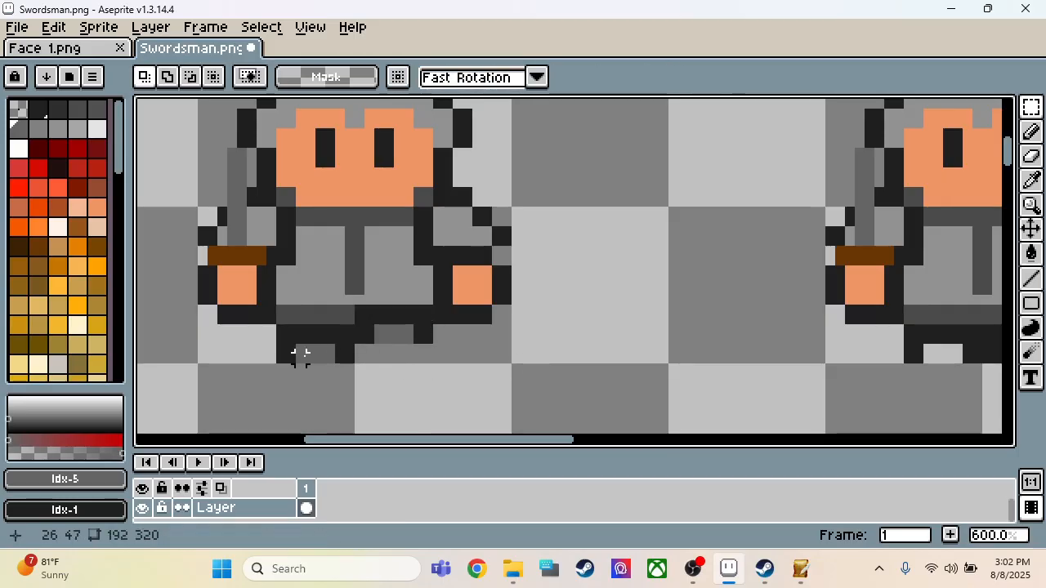
Step: Select the middle figure's sword hand and crossguard, a 7 × 8 px area, and move it up 2 px
scroll(300, 356, "down", 2)
scroll(413, 305, "up", 2)
scroll(400, 315, "down", 2)
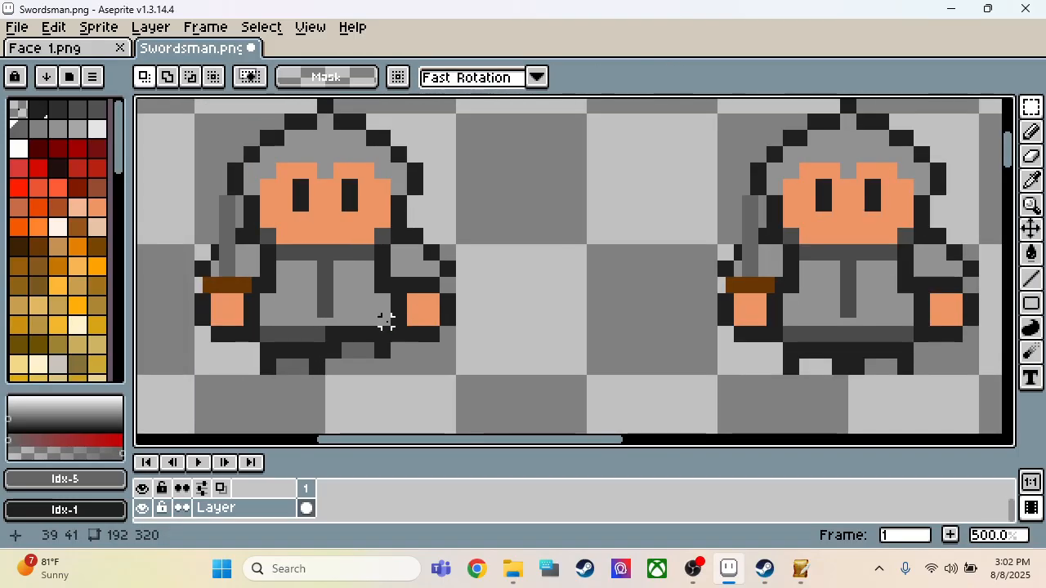
scroll(786, 321, "up", 2)
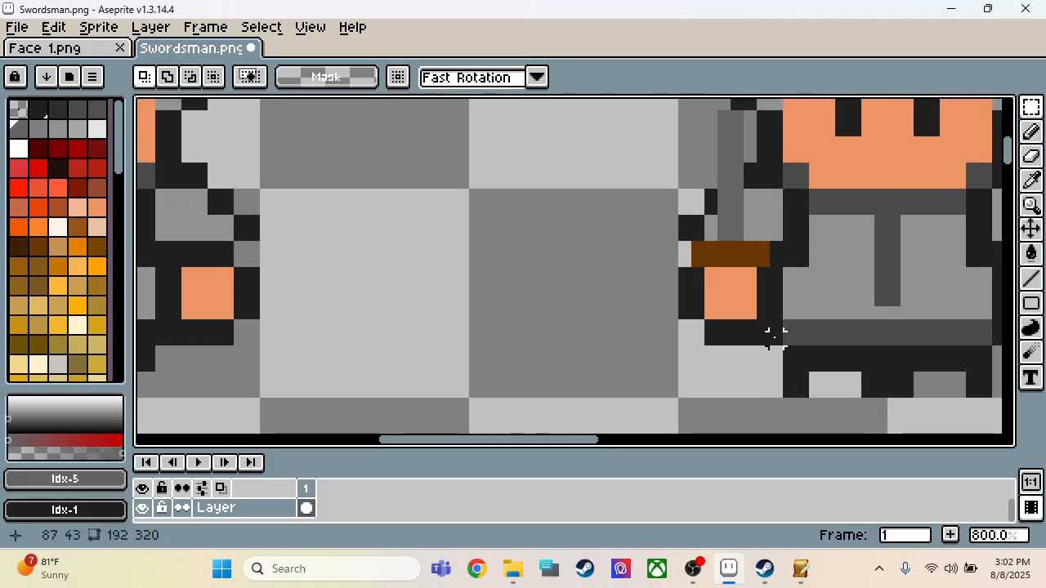
left_click_drag(772, 335, 691, 247)
key("Up")
key("Up")
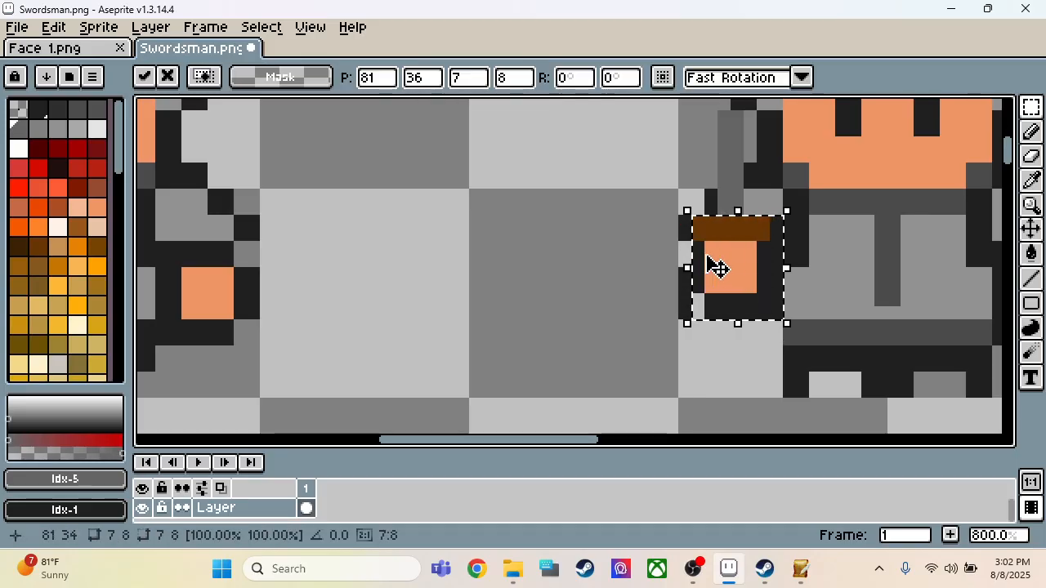
Step: Extend the middle figure's sword blade upward by 2 px in its own gray
scroll(737, 296, "down", 2)
scroll(743, 188, "up", 3)
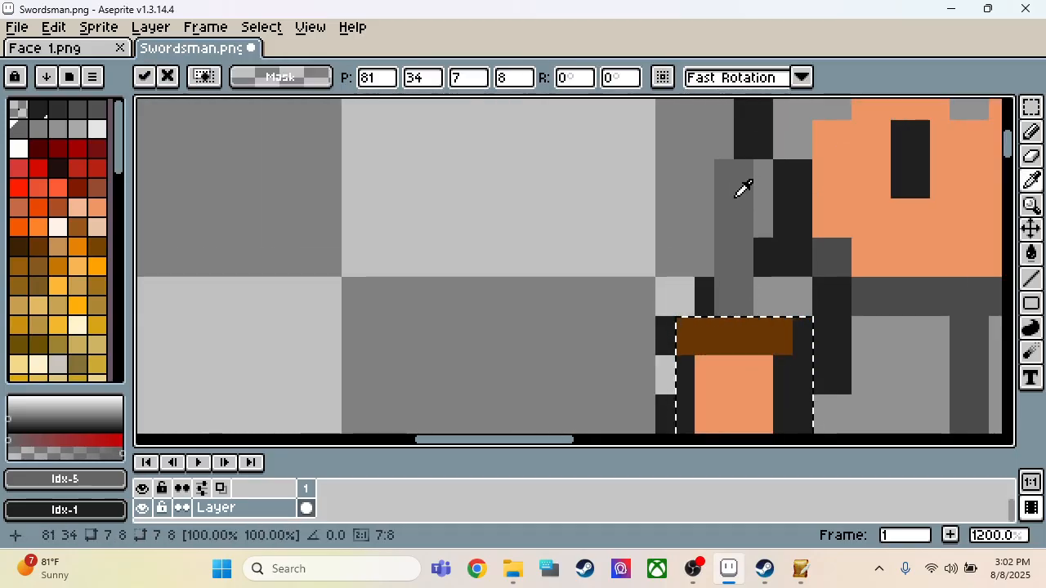
key("b")
key("ctrl+d")
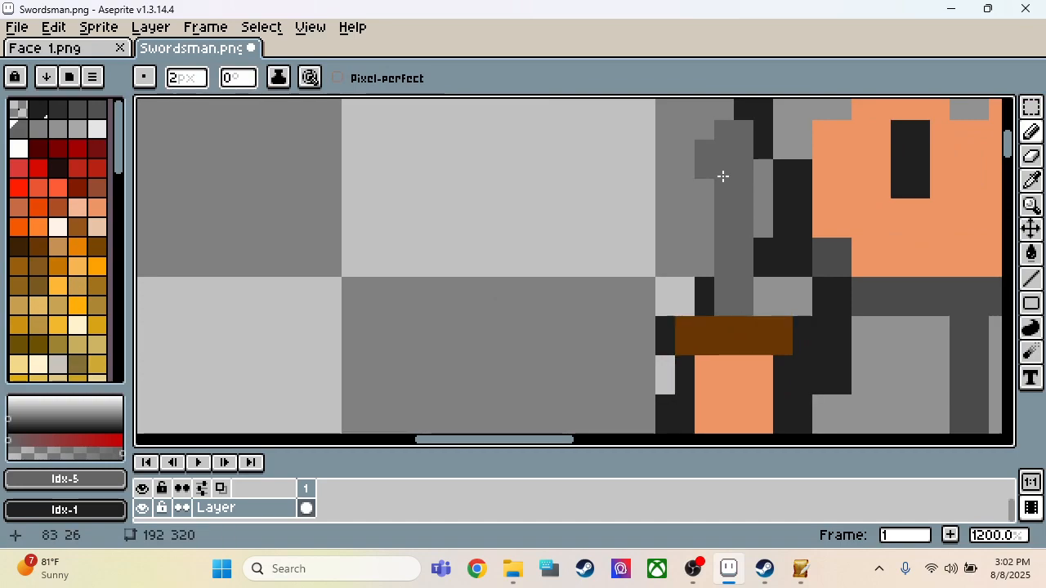
scroll(691, 182, "down", 4)
scroll(676, 297, "up", 1)
Step: Erase the leftover outline pixels below the middle figure's raised sword hand and repaint its outer edge in Idx-1 near-black
scroll(675, 297, "up", 1)
key("e")
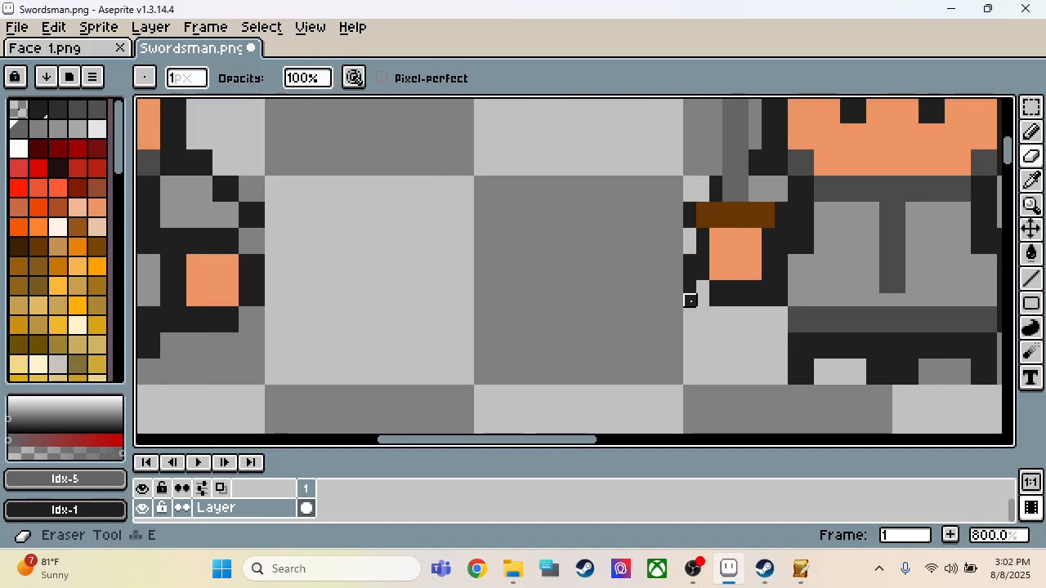
key("b")
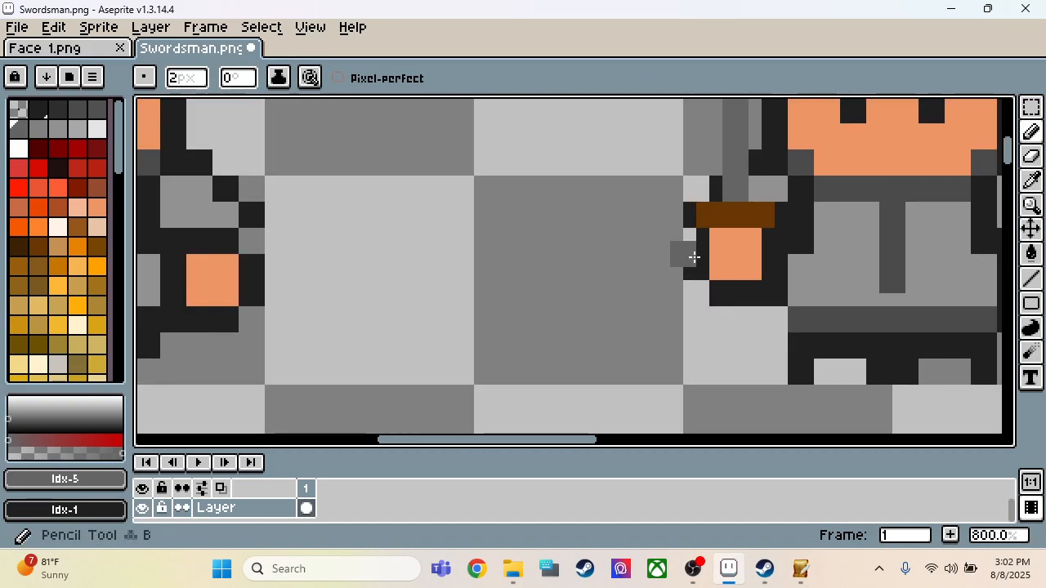
key("i")
left_click(699, 264)
key("b")
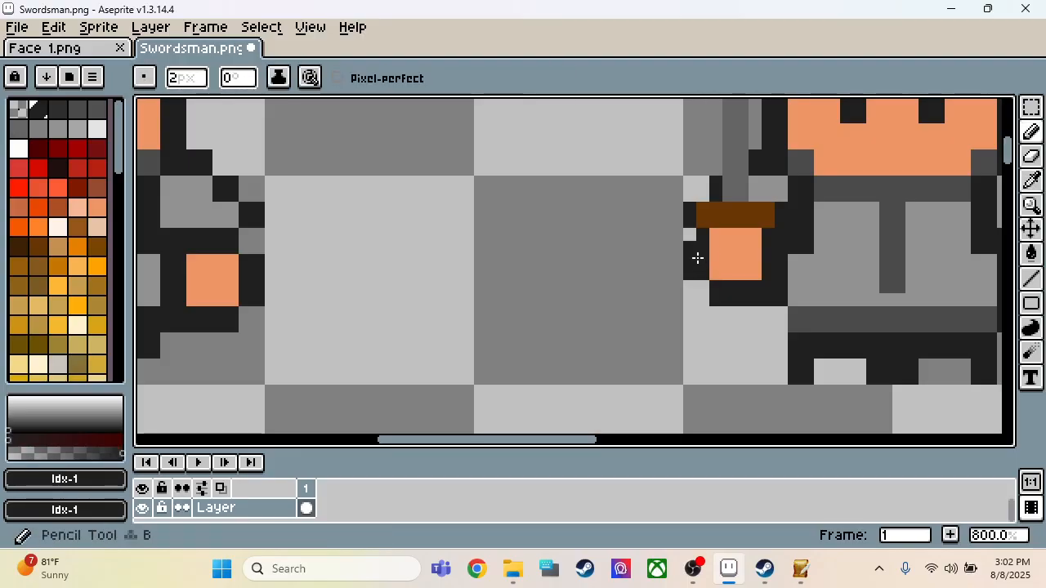
scroll(588, 235, "down", 3)
scroll(562, 239, "down", 2)
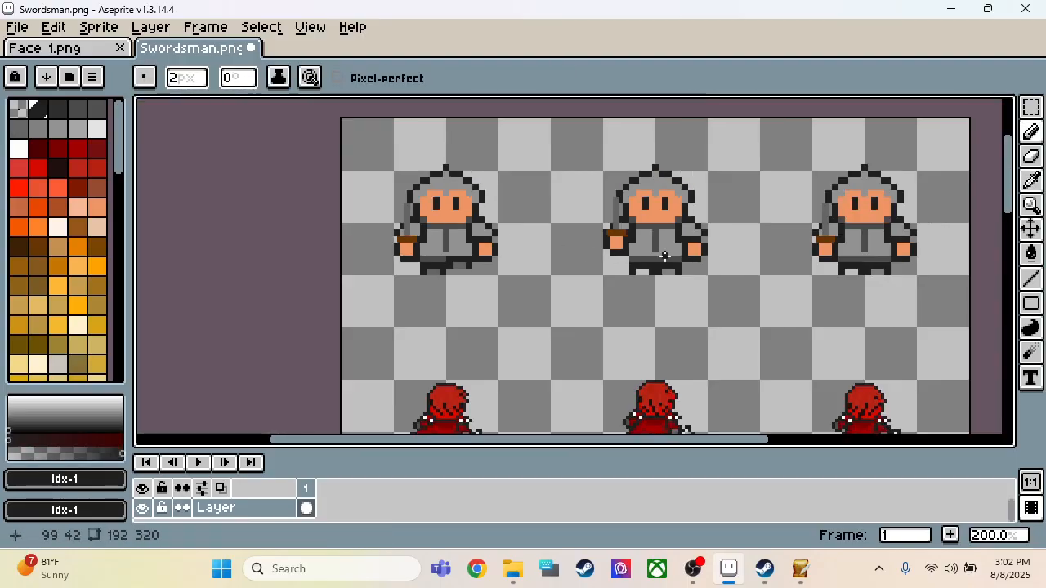
scroll(664, 255, "up", 5)
scroll(722, 332, "down", 2)
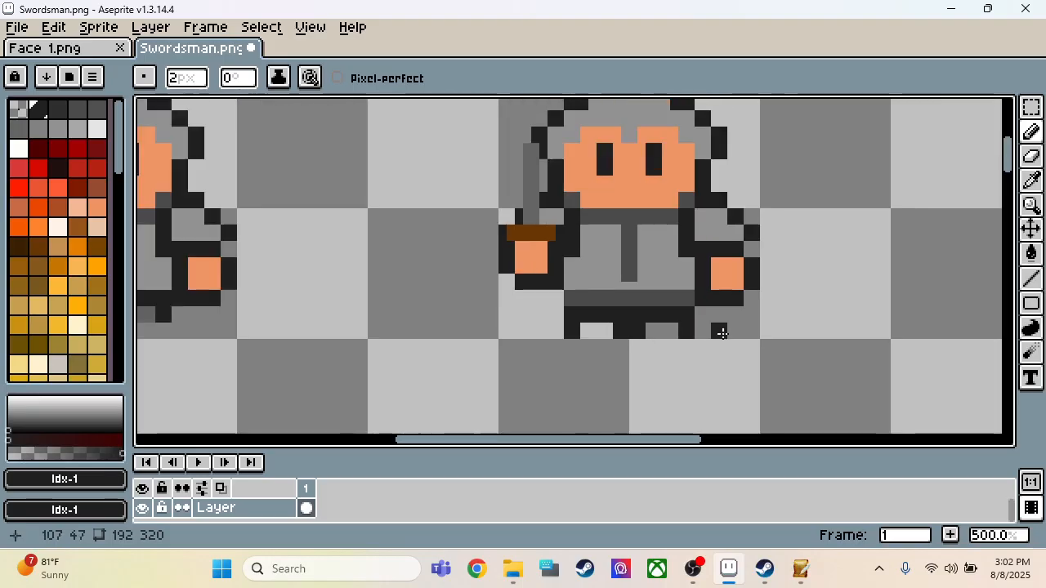
scroll(721, 331, "down", 2)
scroll(345, 324, "down", 1)
scroll(329, 321, "up", 4)
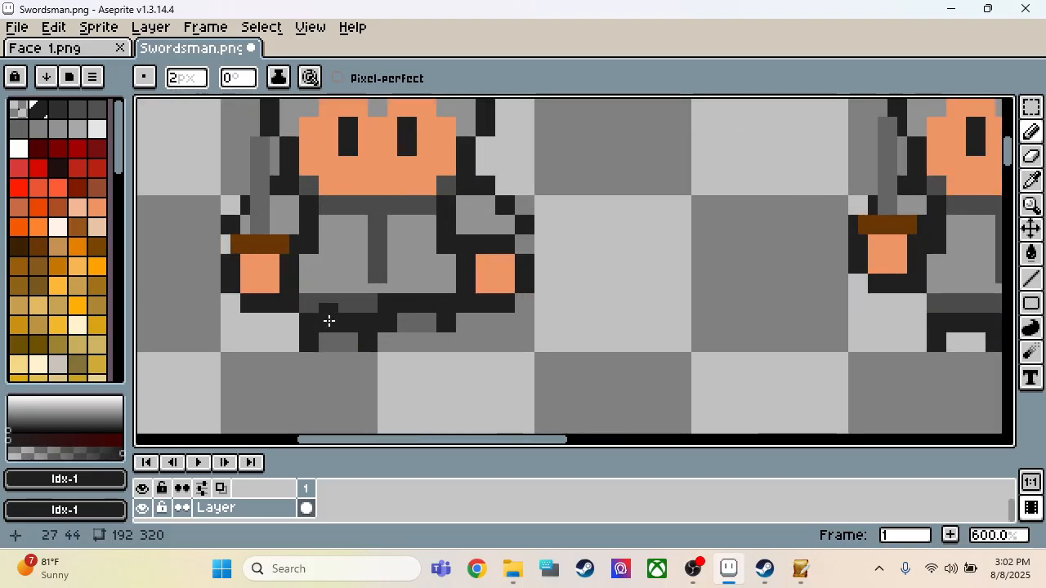
key("m")
left_click_drag(303, 299, 454, 354)
left_click(460, 346)
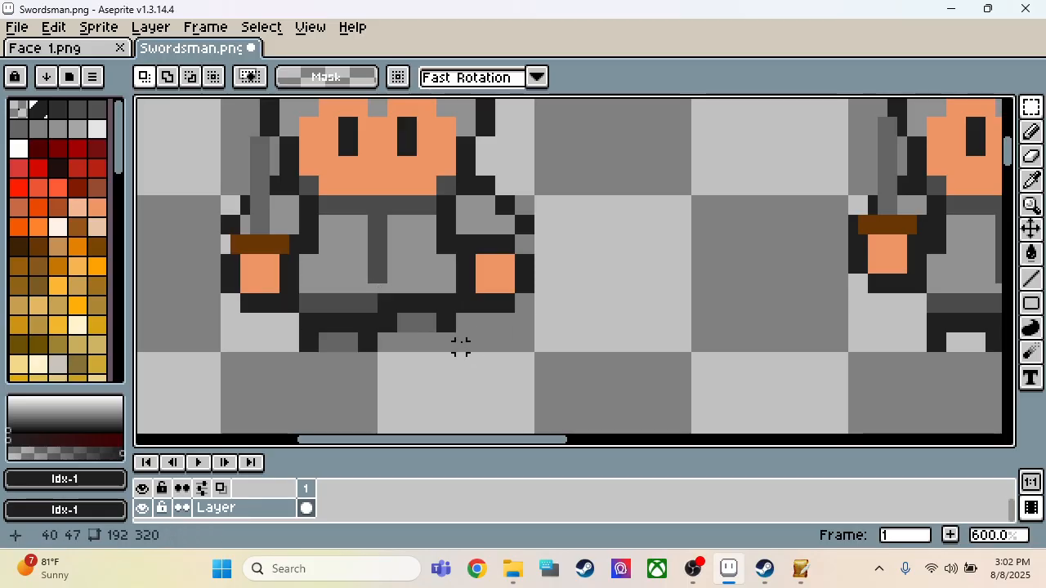
Step: Fill the 2 px high gap beneath the first figure's raised right leg with Idx-1 near-black, undoing any misplaced dab
key("i")
left_click(439, 320)
key("b")
left_click(432, 347)
left_click(415, 347)
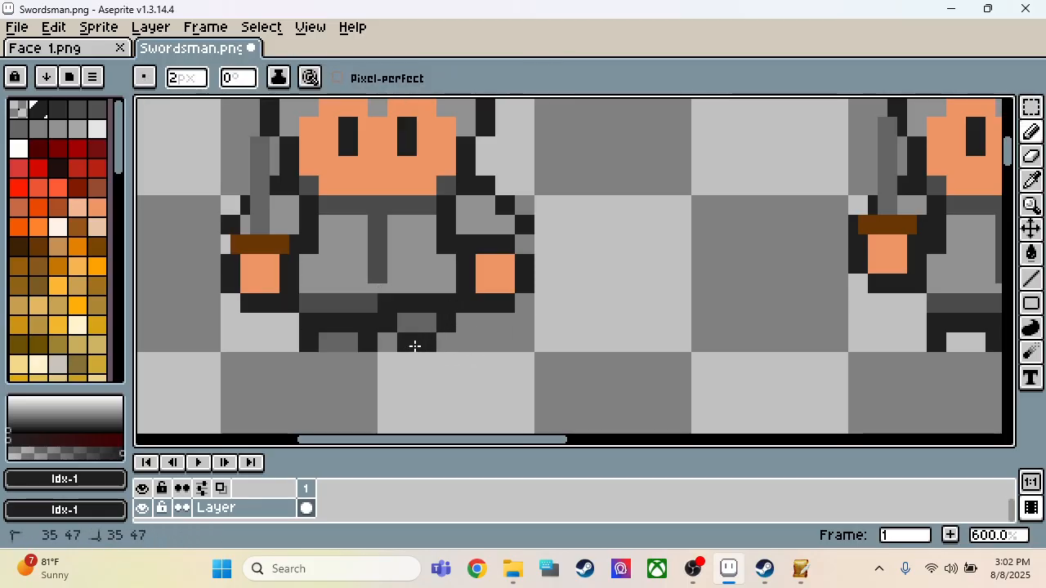
left_click(445, 342)
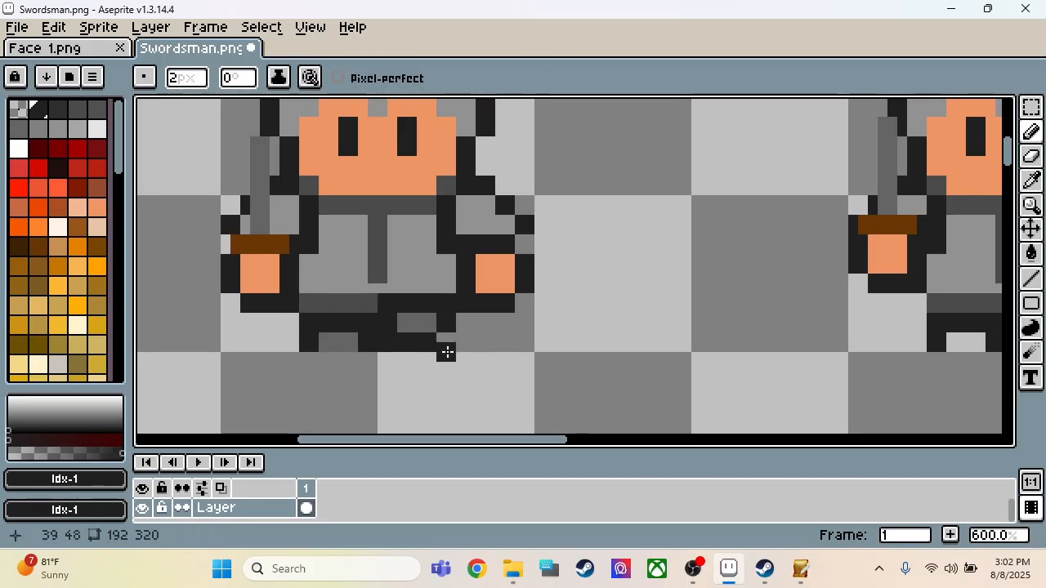
key("ctrl+z")
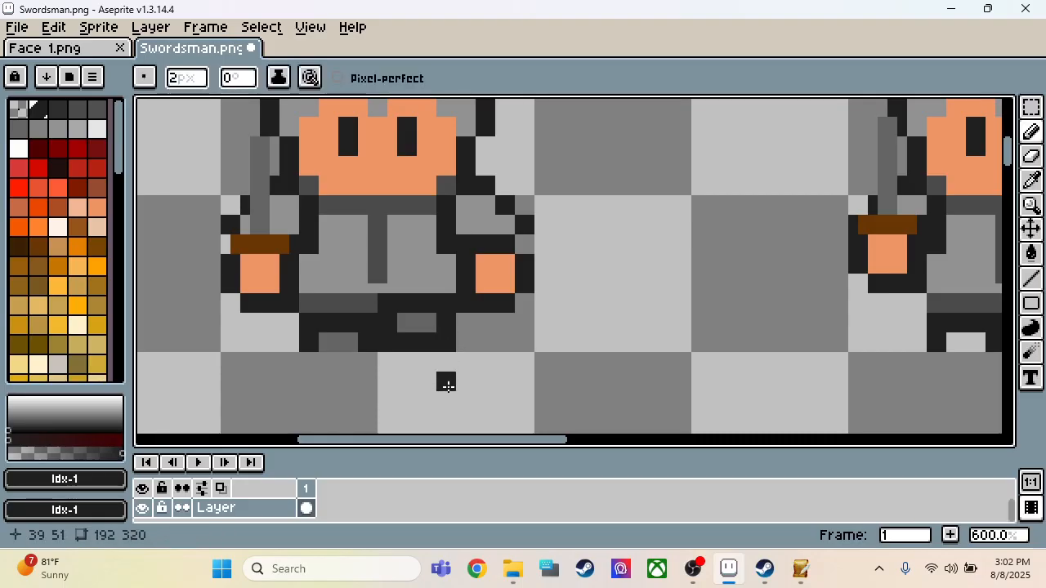
Step: Copy the first figure's 16 × 6 px leg area onto the middle figure's legs at position 88, 42, and flip it horizontally
scroll(403, 383, "down", 3)
scroll(403, 383, "up", 2)
key("m")
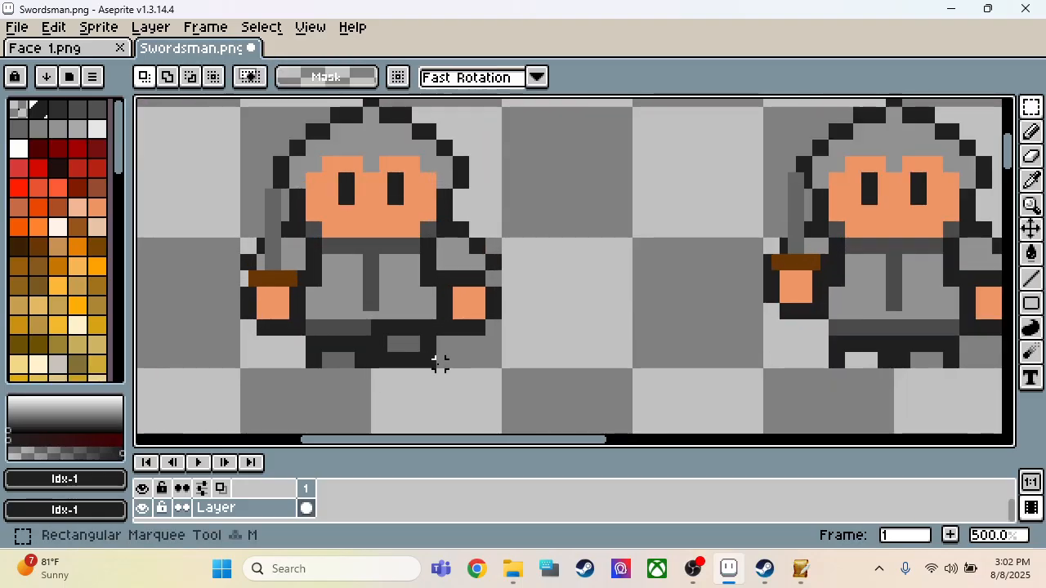
left_click_drag(427, 362, 304, 318)
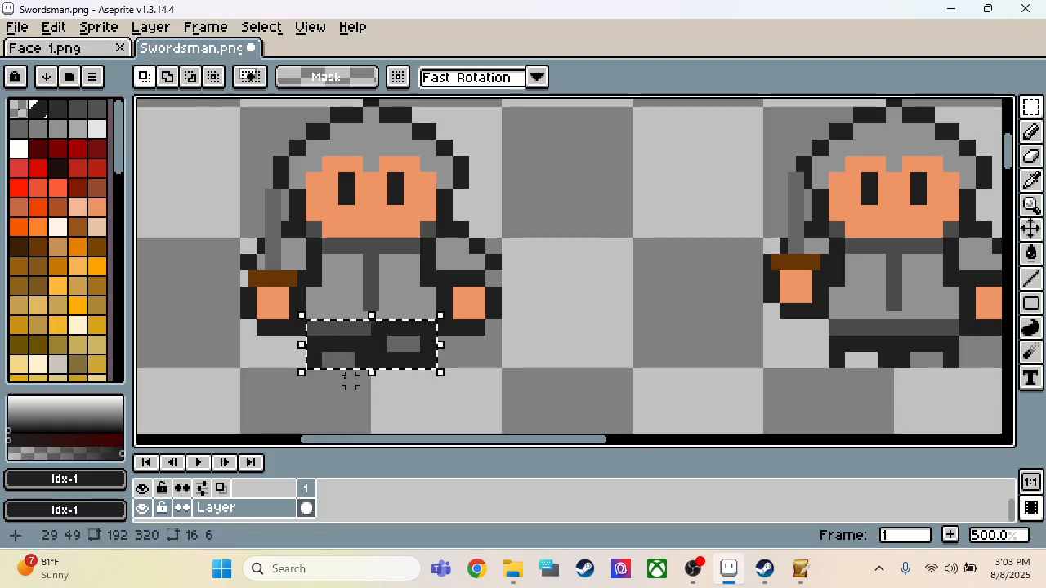
left_click_drag(374, 346, 909, 349)
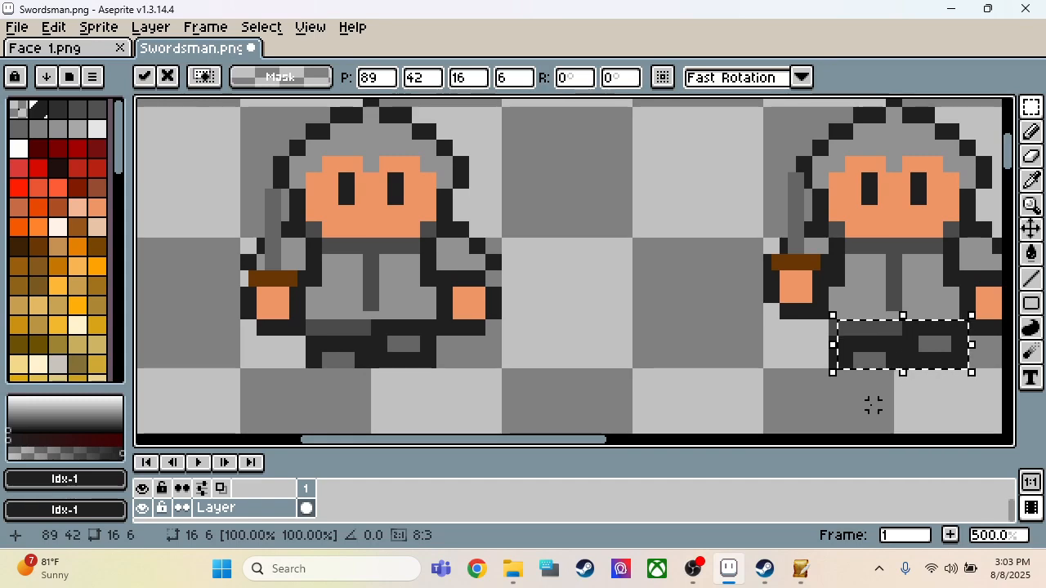
key("Left")
key("shift+h")
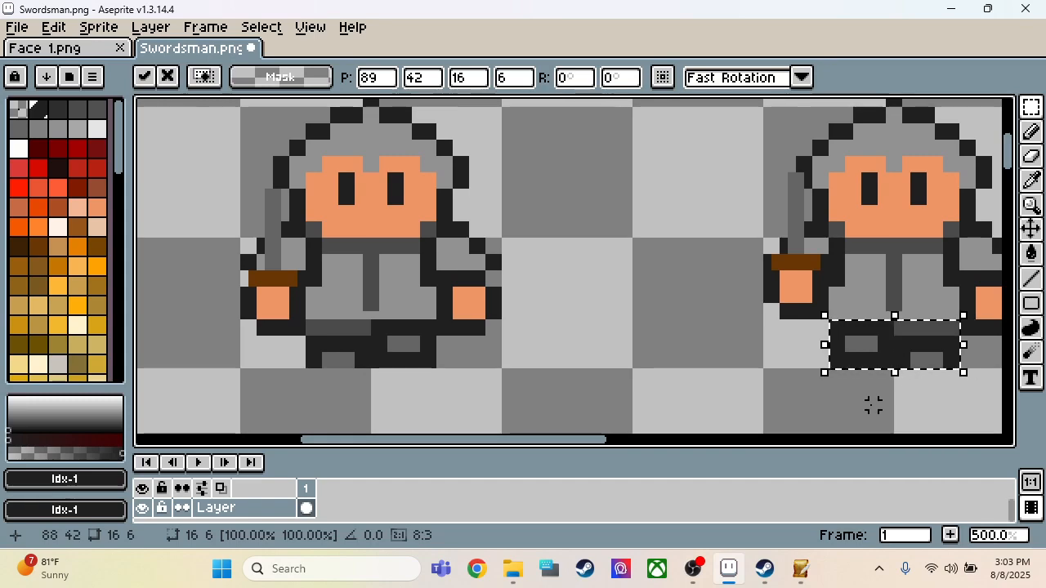
key("Return")
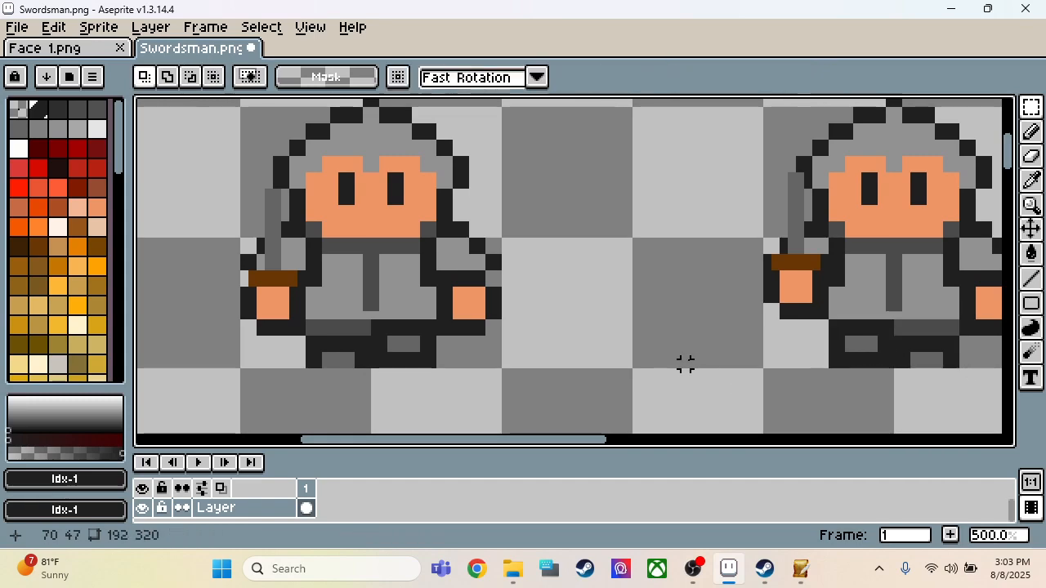
scroll(684, 363, "down", 3)
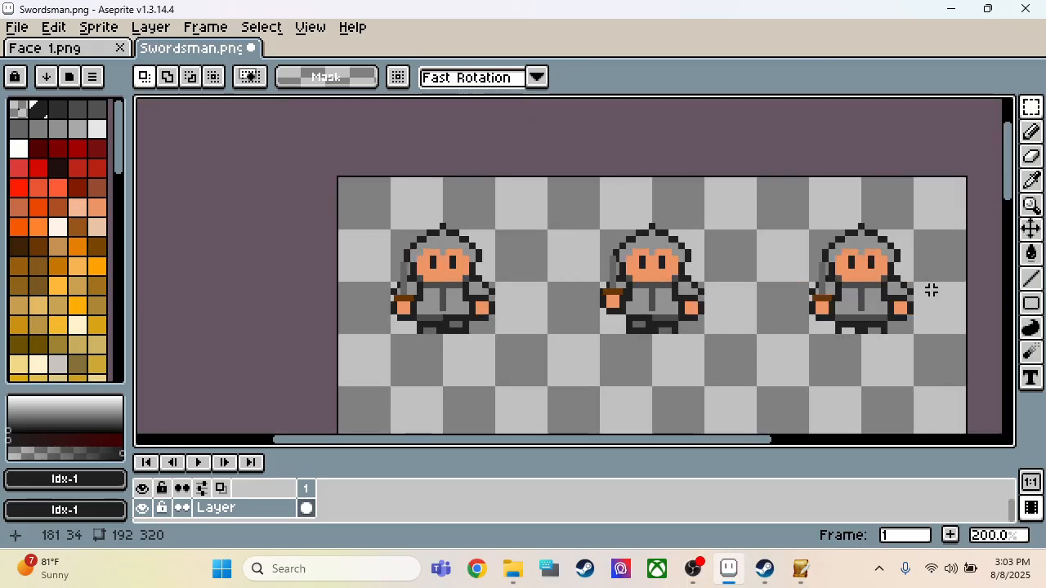
scroll(923, 290, "up", 2)
scroll(921, 292, "down", 1)
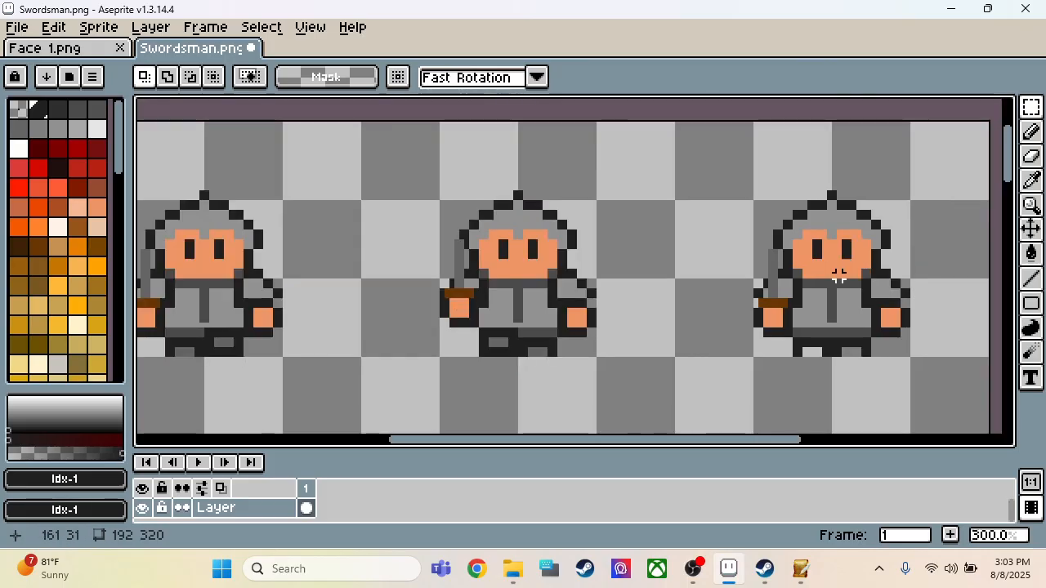
Step: Save Swordsman.png with the three finished figures, continuing in PNG format despite the palette limit
scroll(763, 304, "up", 2)
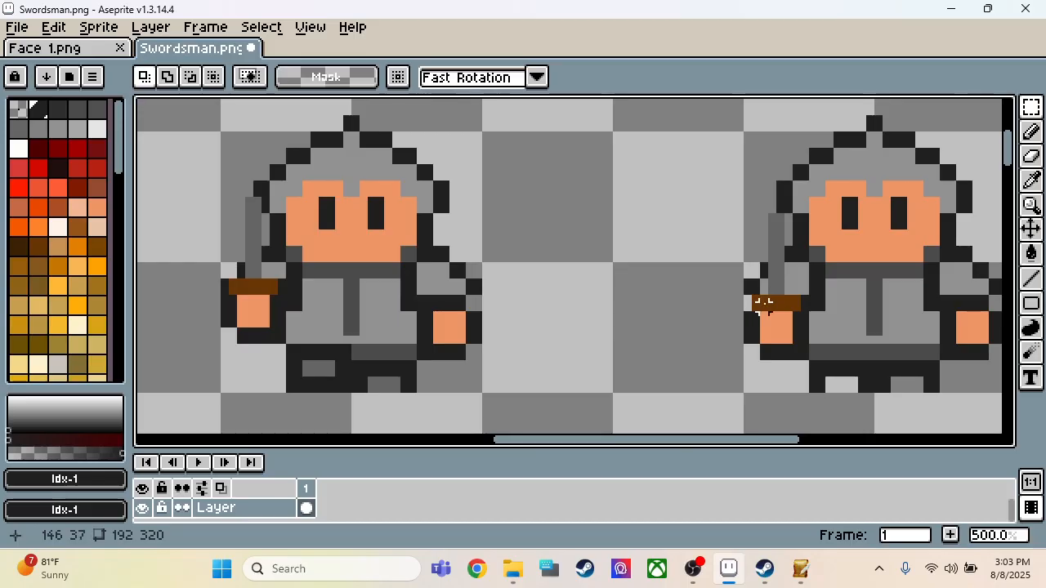
scroll(763, 303, "down", 3)
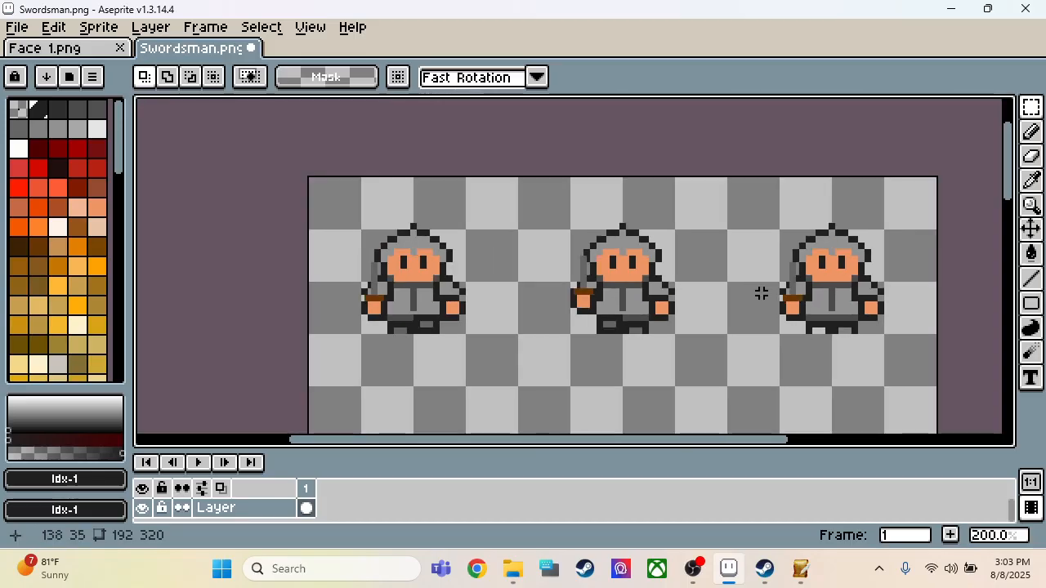
key("ctrl+s")
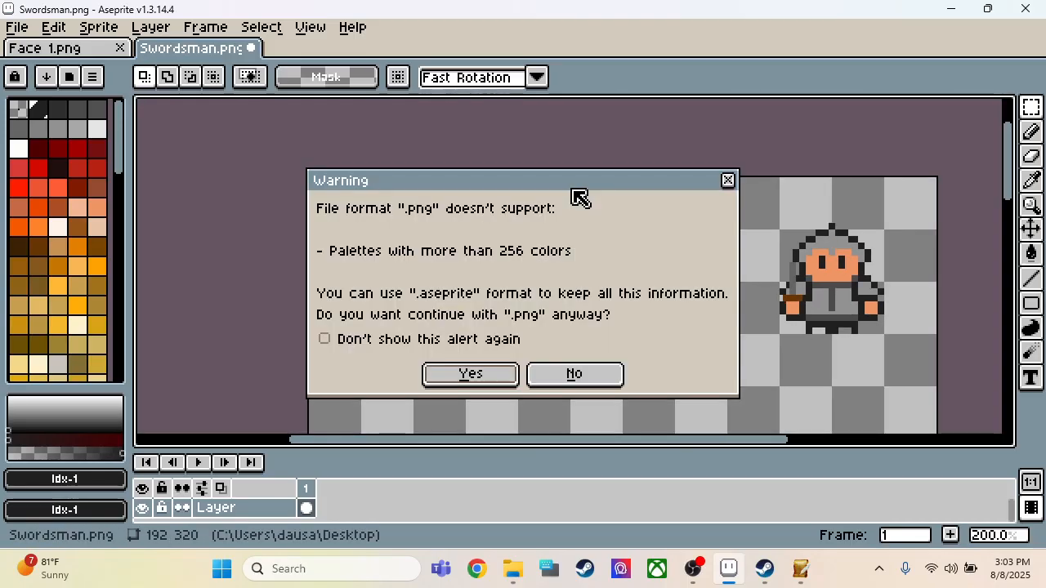
left_click(474, 370)
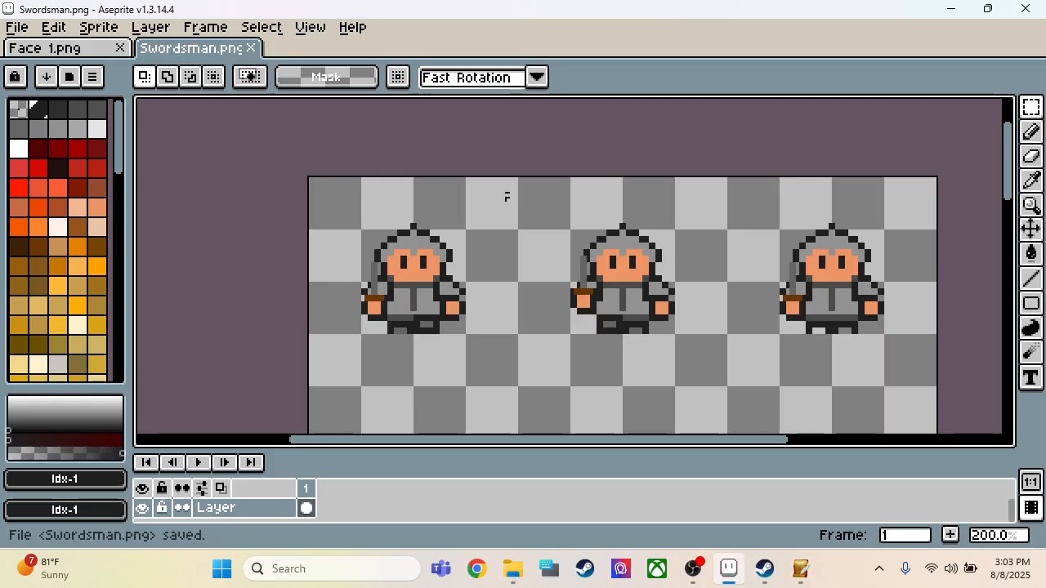
left_click(14, 27)
left_click(37, 110)
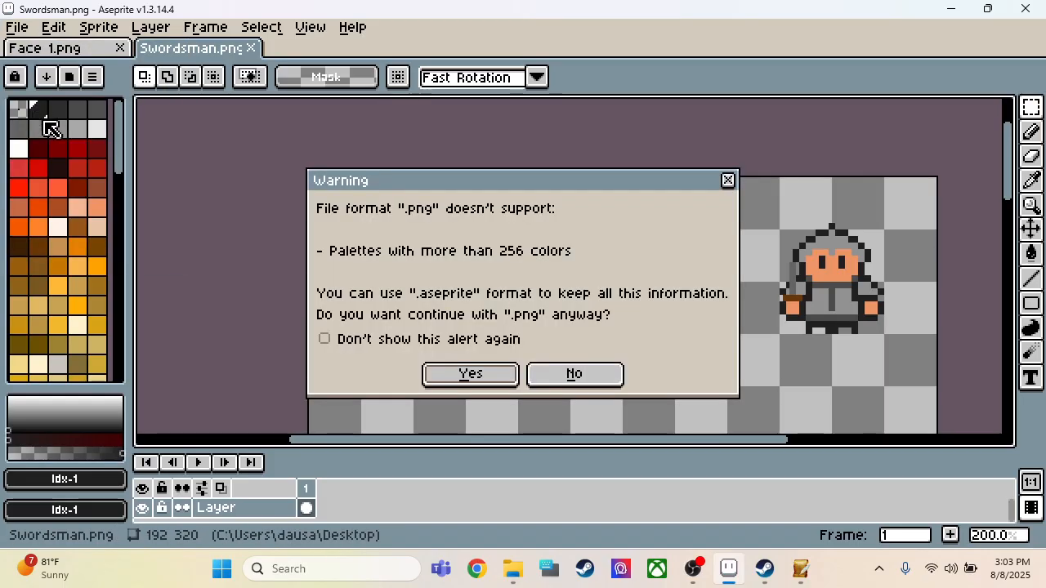
left_click(404, 343)
left_click(466, 373)
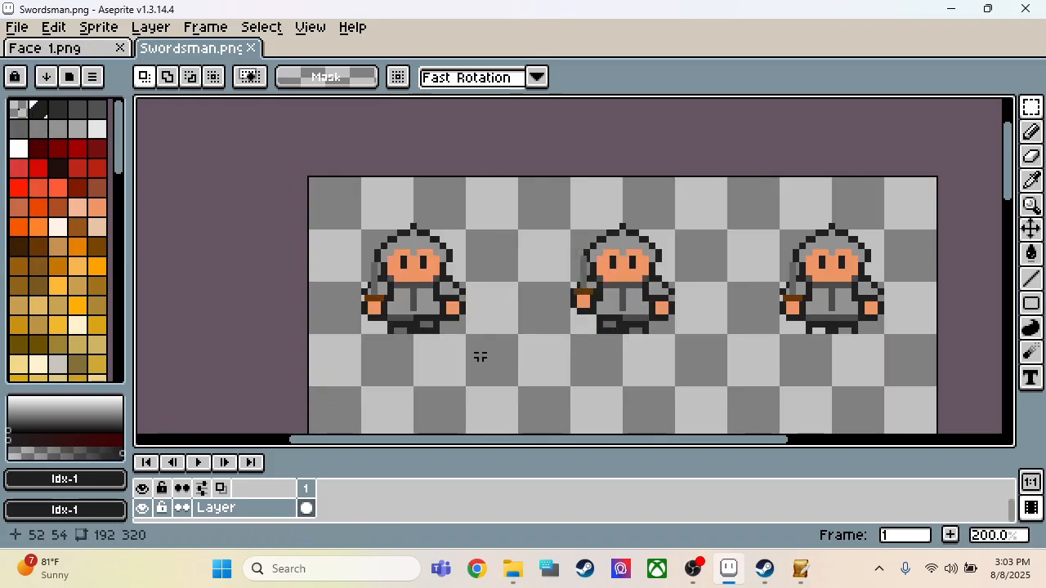
Step: Examine the remaining red sprite rows on the sheet and compare them with the three finished figures in the first row
scroll(418, 207, "down", 1)
scroll(418, 208, "down", 2)
scroll(433, 219, "up", 1)
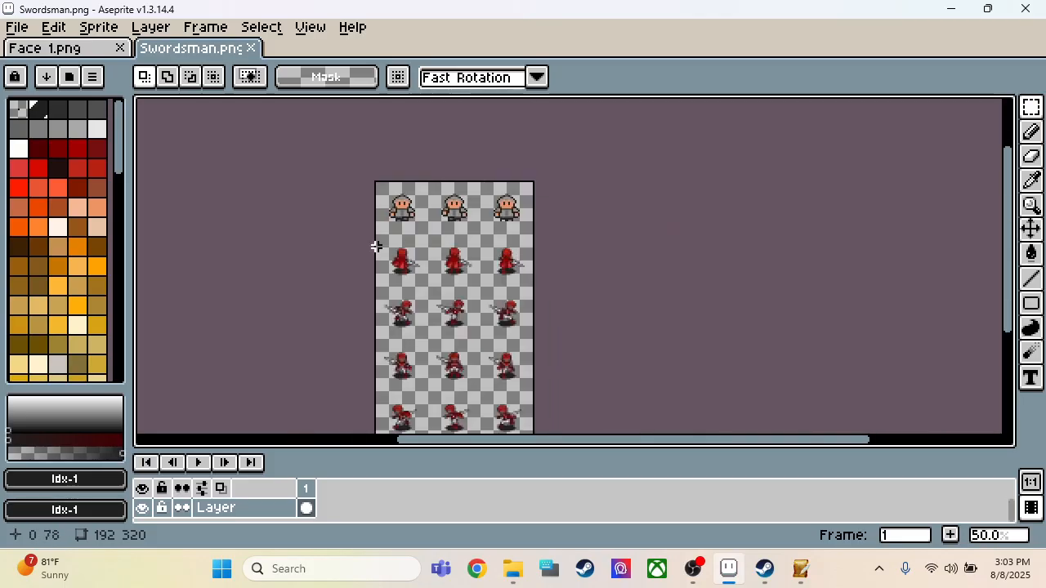
left_click_drag(349, 228, 568, 431)
left_click(602, 349)
scroll(443, 174, "up", 5)
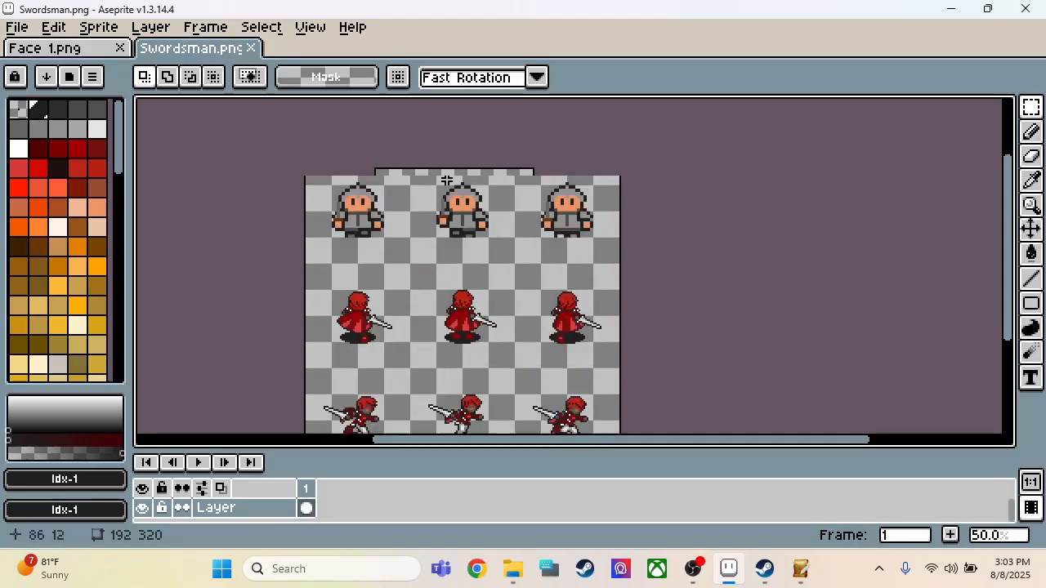
scroll(655, 236, "down", 3)
scroll(618, 239, "up", 2)
scroll(619, 239, "up", 1)
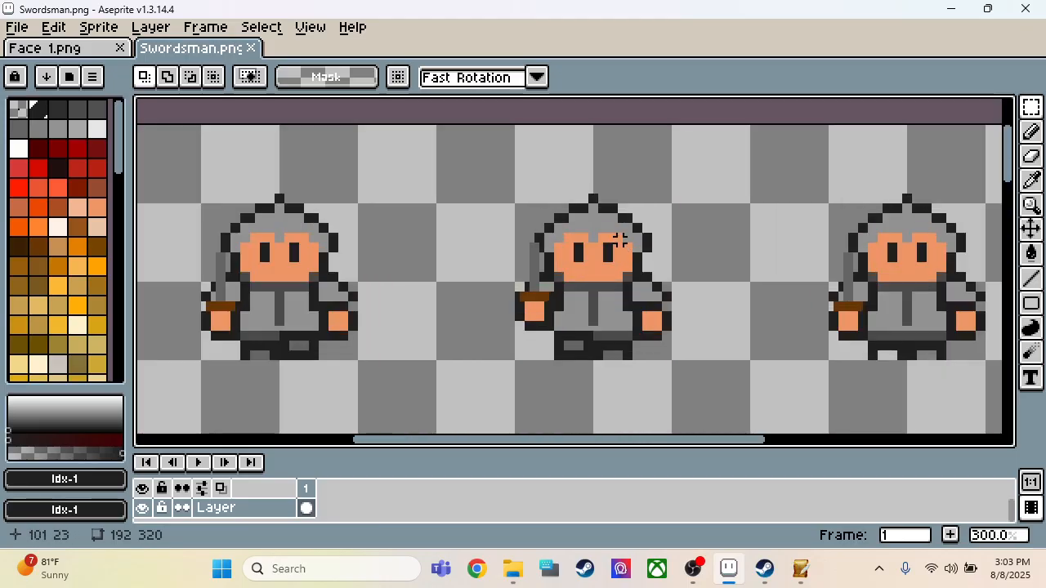
scroll(618, 239, "down", 1)
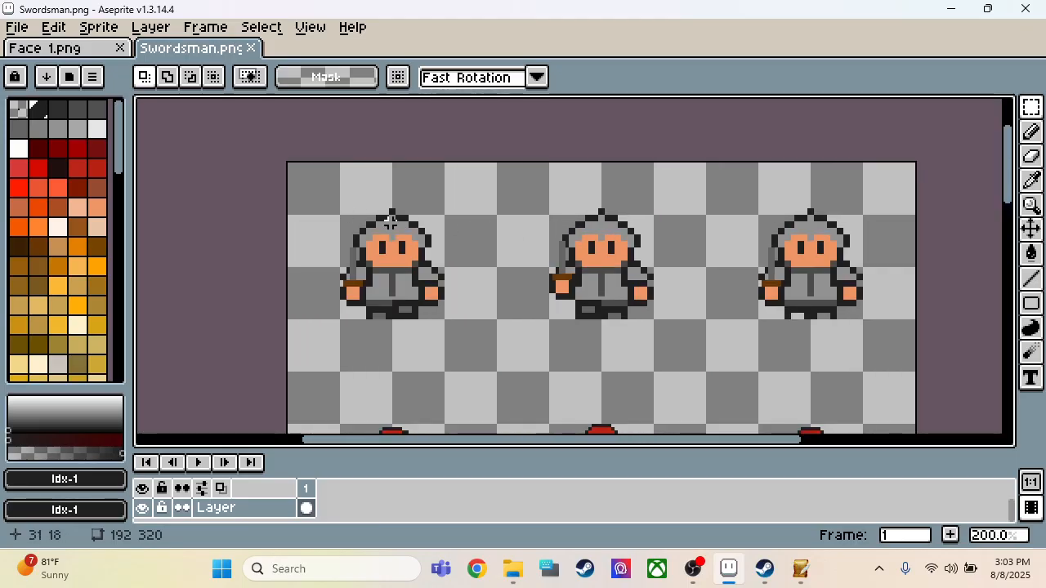
Step: Copy the right half of the first figure as a 16 × 34 px area
scroll(393, 219, "up", 3)
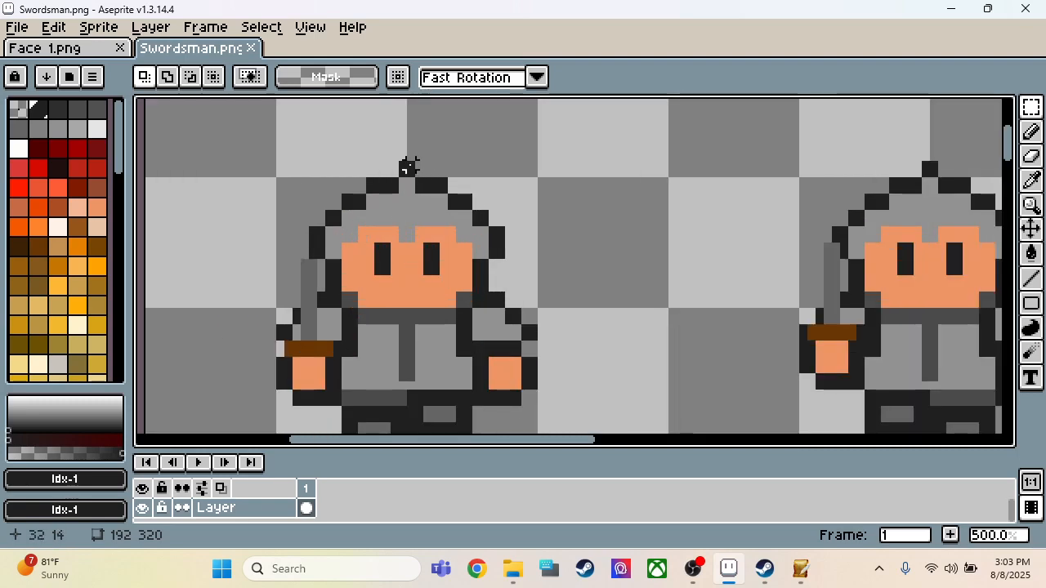
left_click_drag(404, 167, 446, 215)
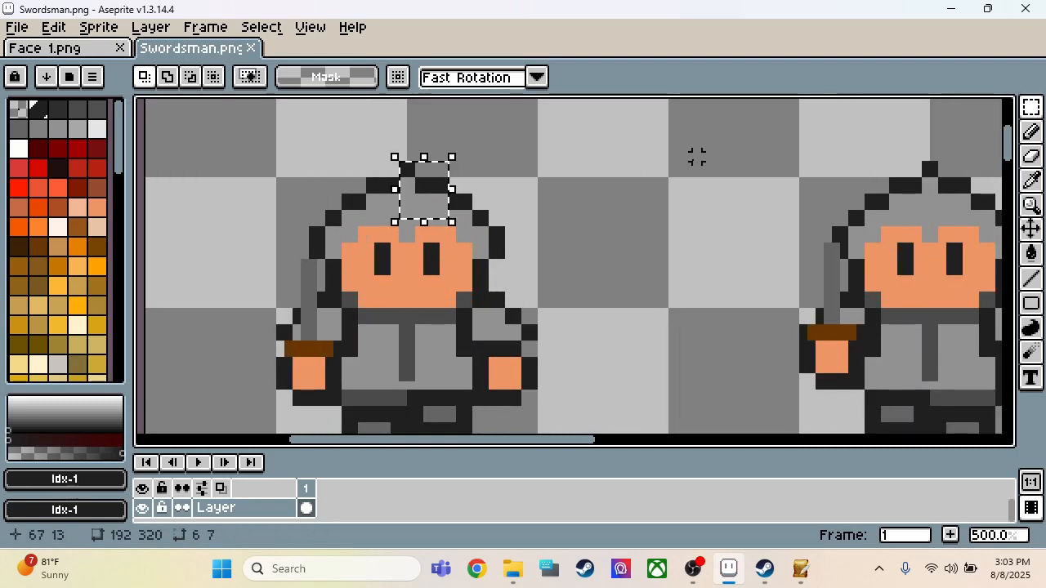
left_click(696, 157)
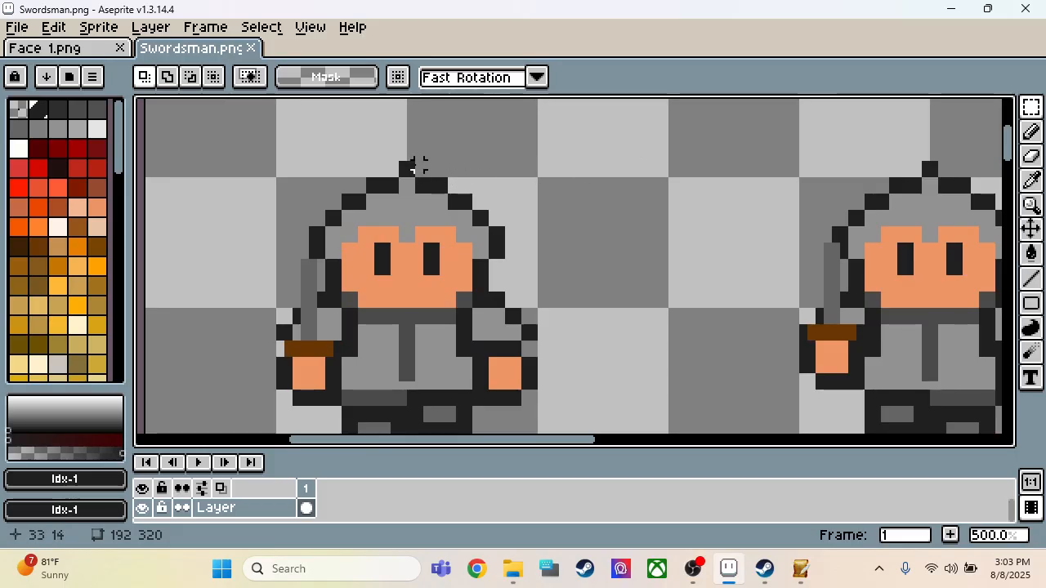
left_click_drag(410, 163, 537, 308)
Step: Clear the red swordsman from the first frame of the sheet's third row
scroll(547, 269, "down", 5)
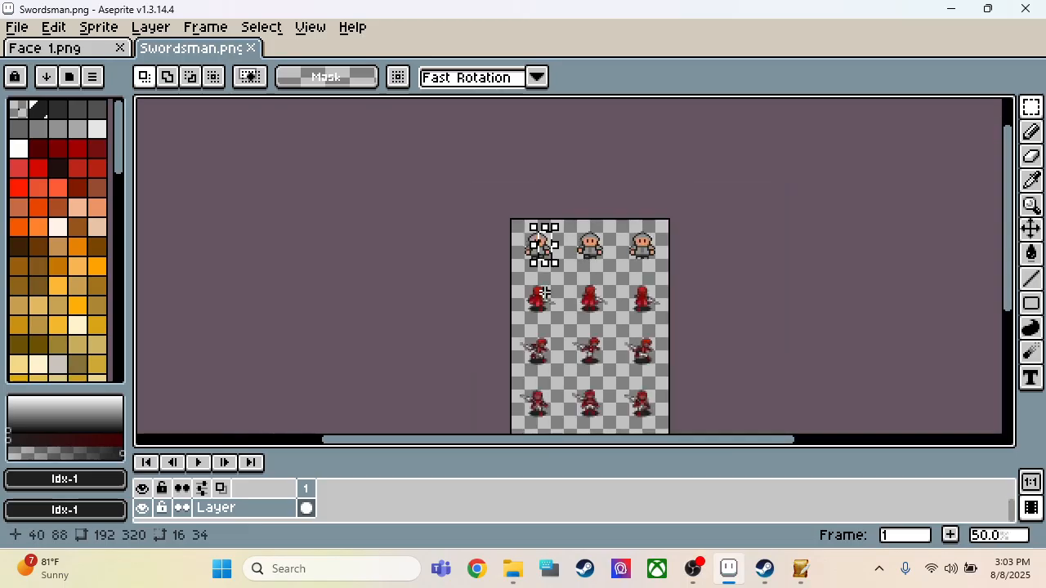
scroll(544, 293, "up", 3)
scroll(531, 303, "down", 2)
scroll(548, 278, "up", 1)
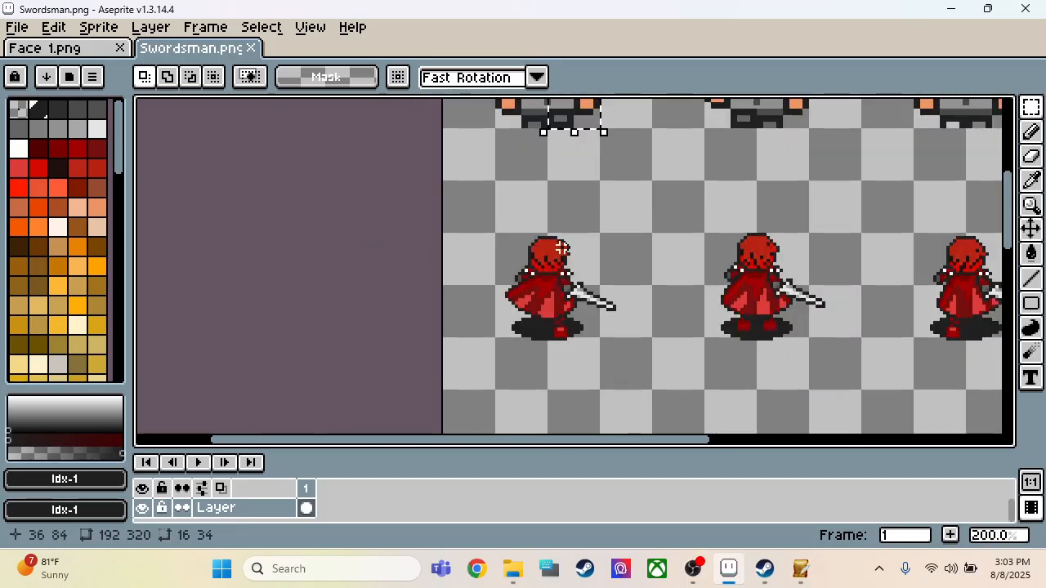
scroll(562, 247, "down", 1)
scroll(558, 330, "up", 1)
scroll(561, 222, "up", 1)
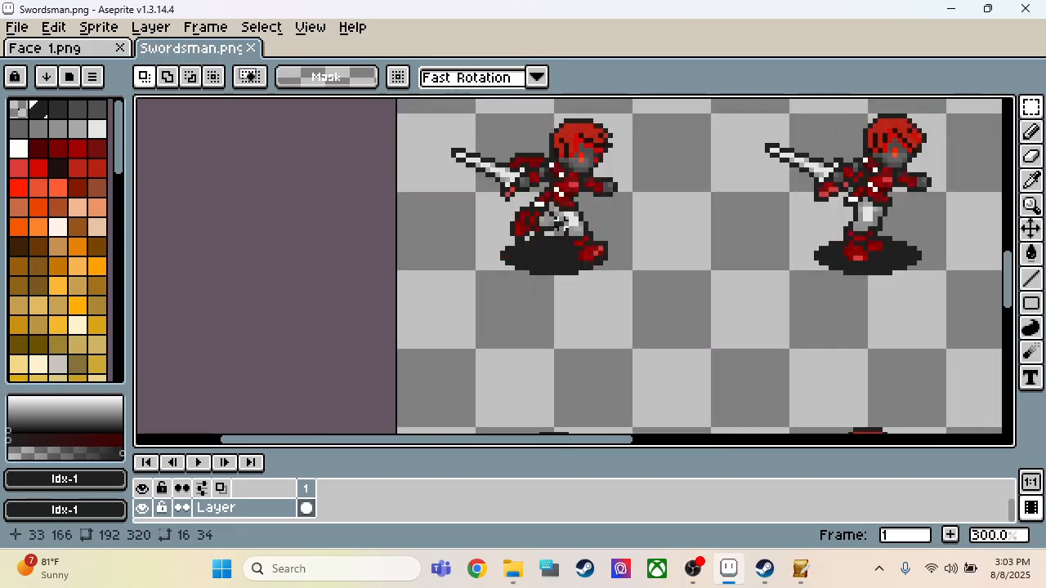
scroll(561, 222, "down", 1)
left_click_drag(468, 156, 628, 292)
key("Delete")
Step: Paste the copied half figure into the cleared frame and place it at position 32, 142
key("ctrl+v")
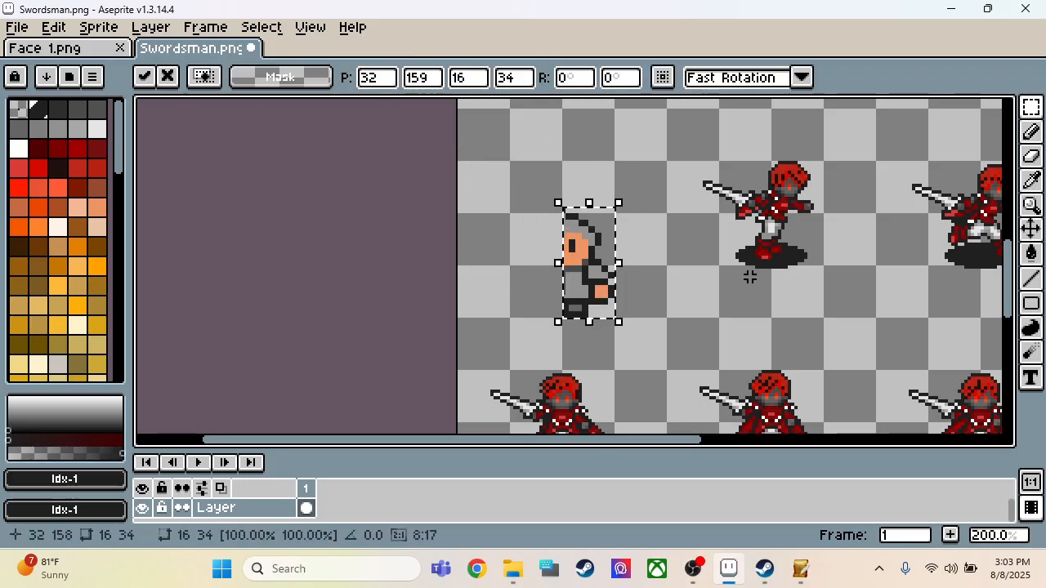
key("Up")
key("Up")
key("Up")
key("Up")
key("Up")
key("Up")
key("Up")
key("Up")
key("Up")
key("Up")
key("Up")
key("Up")
key("Up")
key("Up")
key("Up")
key("Up")
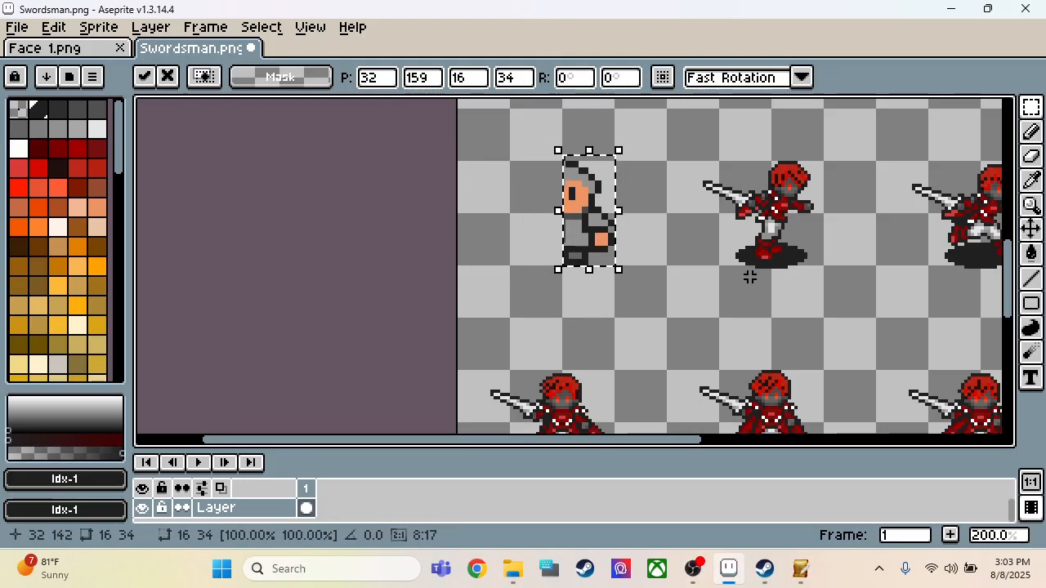
left_click(678, 257)
Step: Move the half figure's 10 × 8 px hand area onto its torso at position 32, 162
scroll(615, 225, "up", 3)
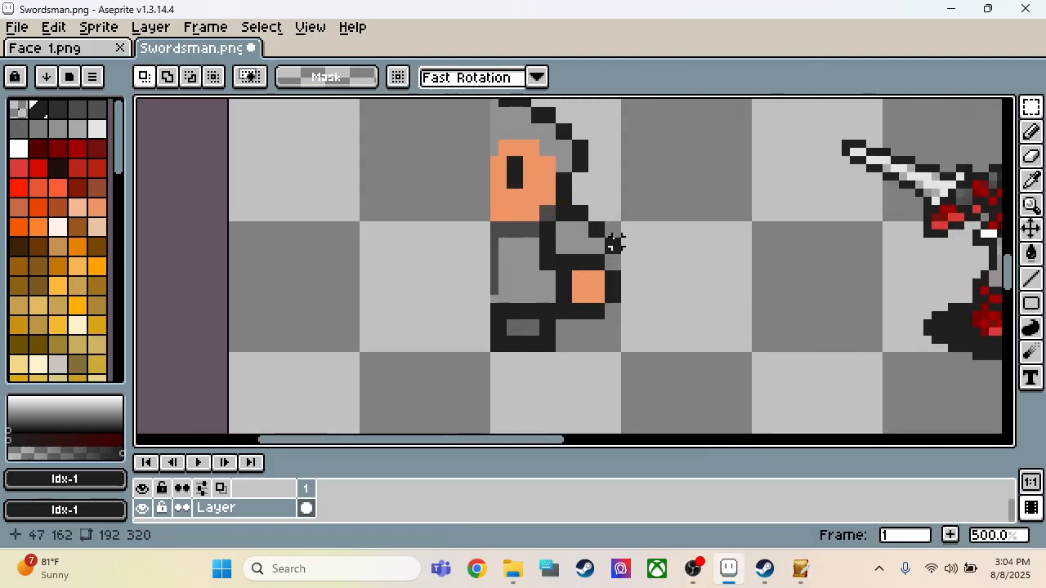
left_click_drag(559, 260, 631, 330)
key("Left")
key("Left")
key("Left")
key("Left")
key("Left")
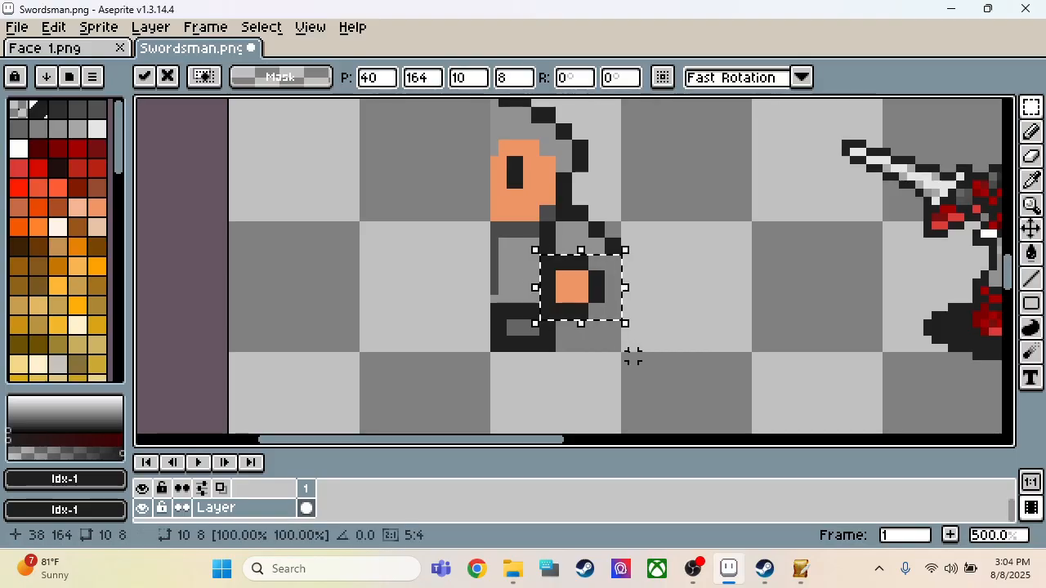
key("Left")
key("Up")
key("Left")
key("Up")
key("Left")
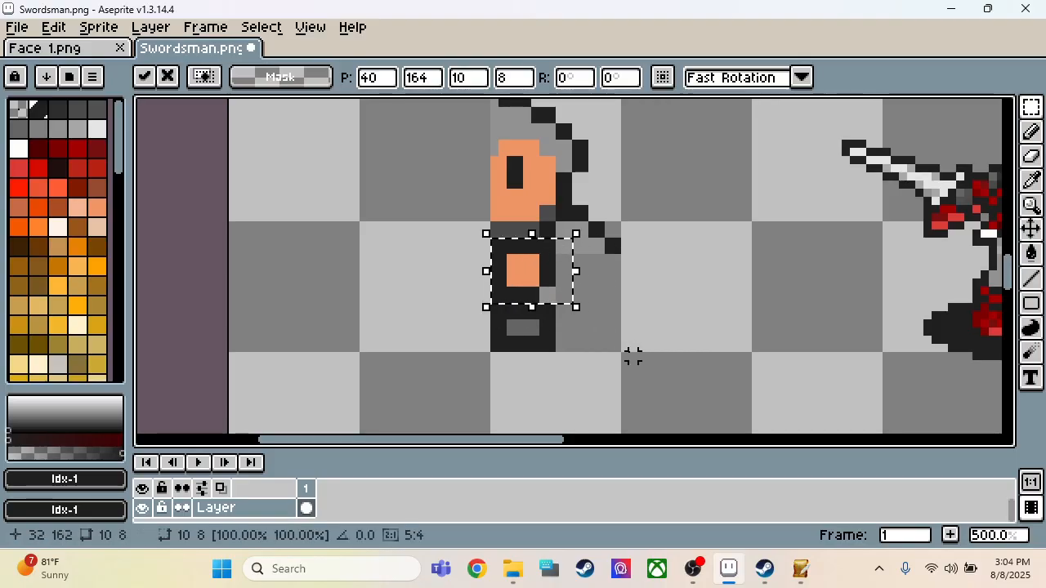
left_click(649, 306)
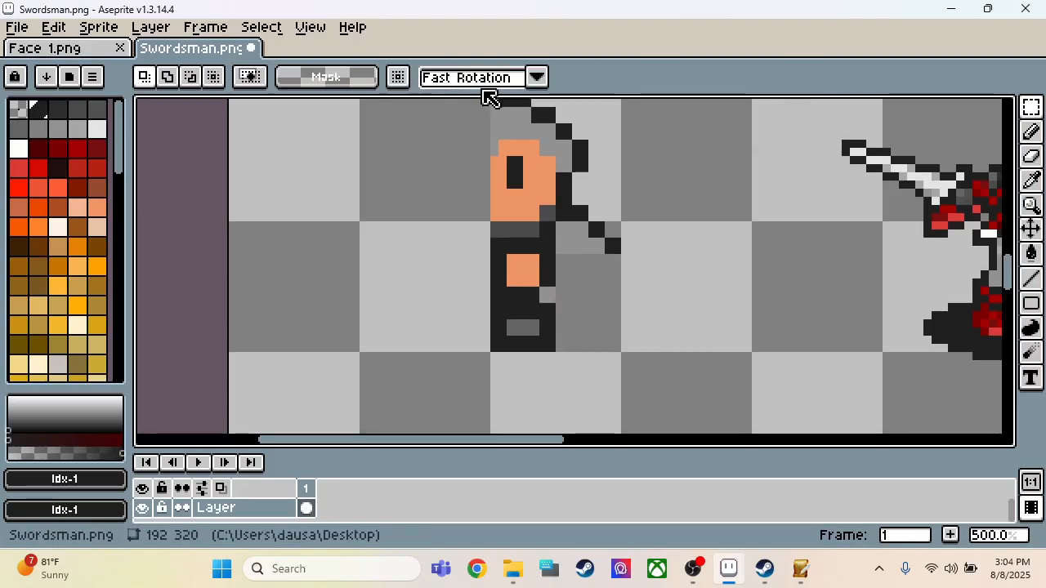
Step: Flip the half figure's 8 × 6 px shoulder area horizontally and move it to the front of the face at position 25, 156
scroll(513, 158, "down", 1)
scroll(531, 237, "up", 1)
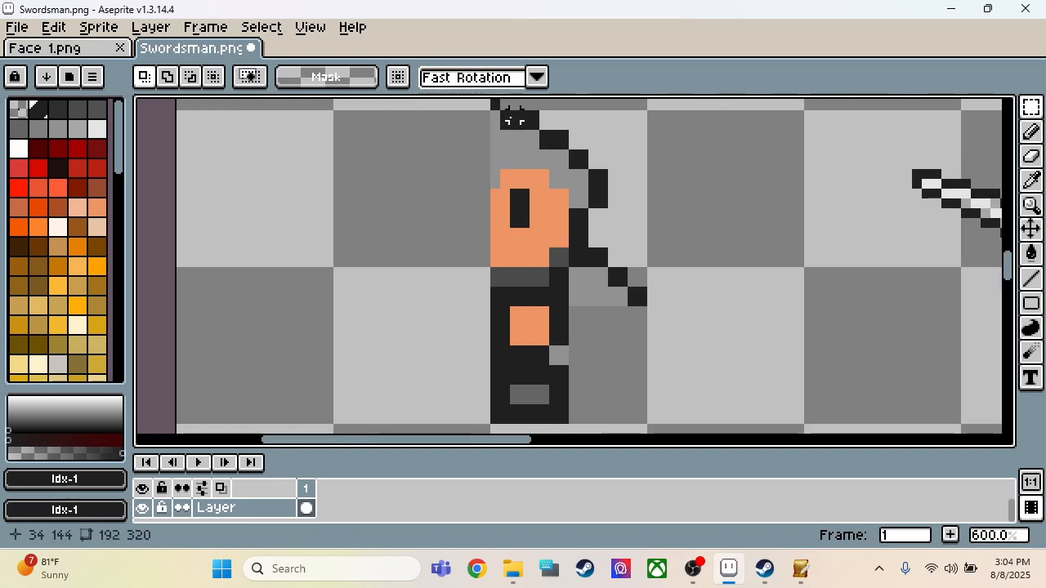
scroll(540, 250, "down", 1)
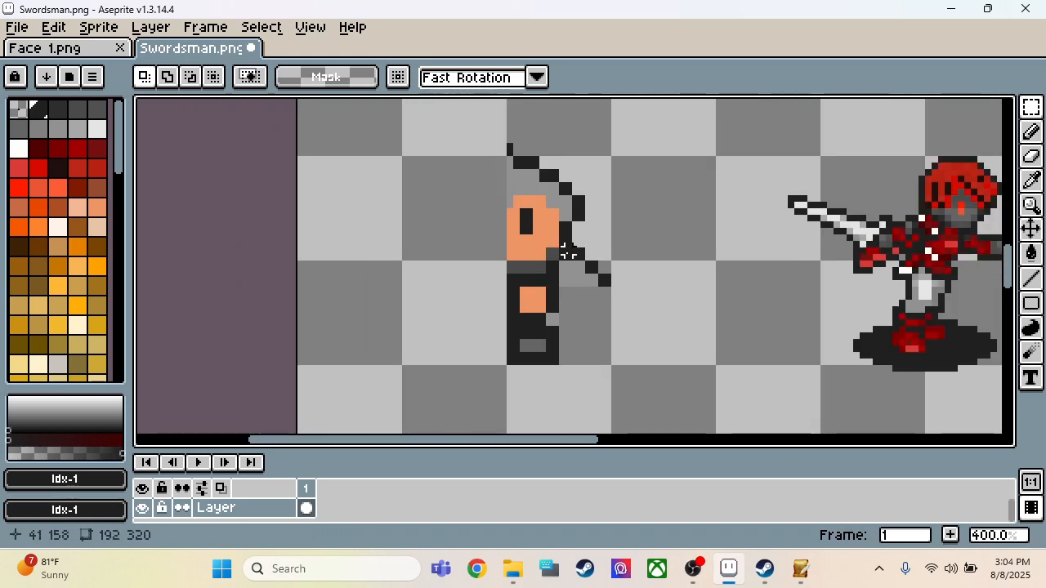
left_click_drag(562, 251, 610, 285)
key("shift+h")
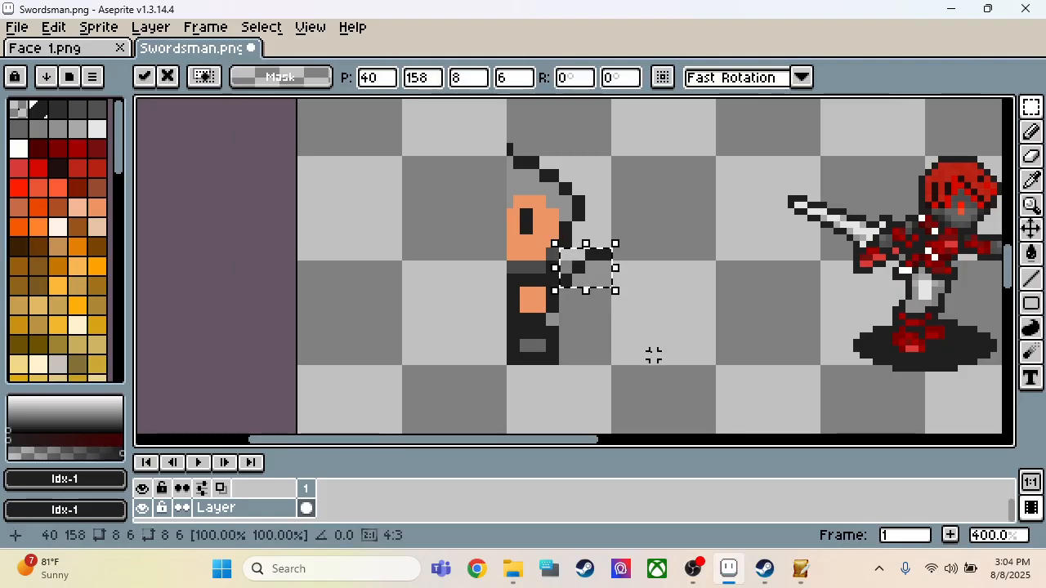
key("Down")
key("Left")
key("Left")
key("Left")
key("Left")
key("Left")
key("Left")
key("Left")
key("Left")
key("Left")
key("Left")
key("Left")
key("Left")
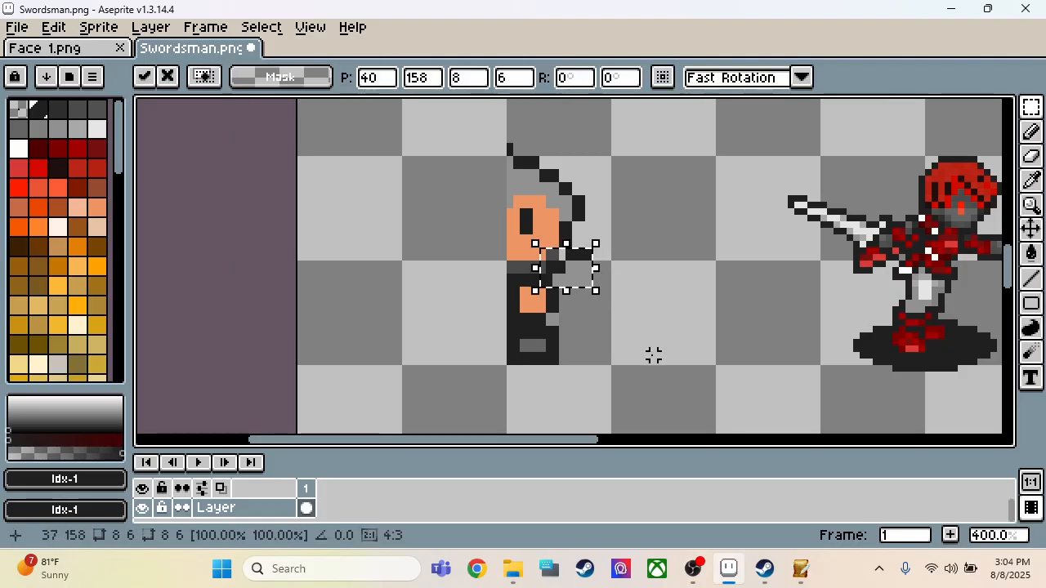
key("Up")
key("Left")
key("Left")
key("Left")
key("Right")
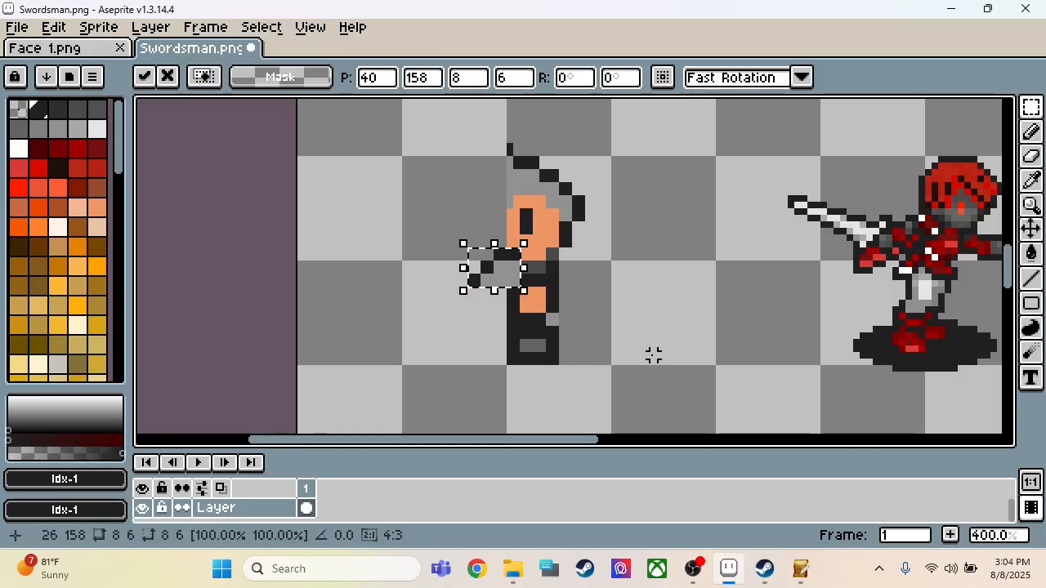
key("Right")
key("Up")
key("Up")
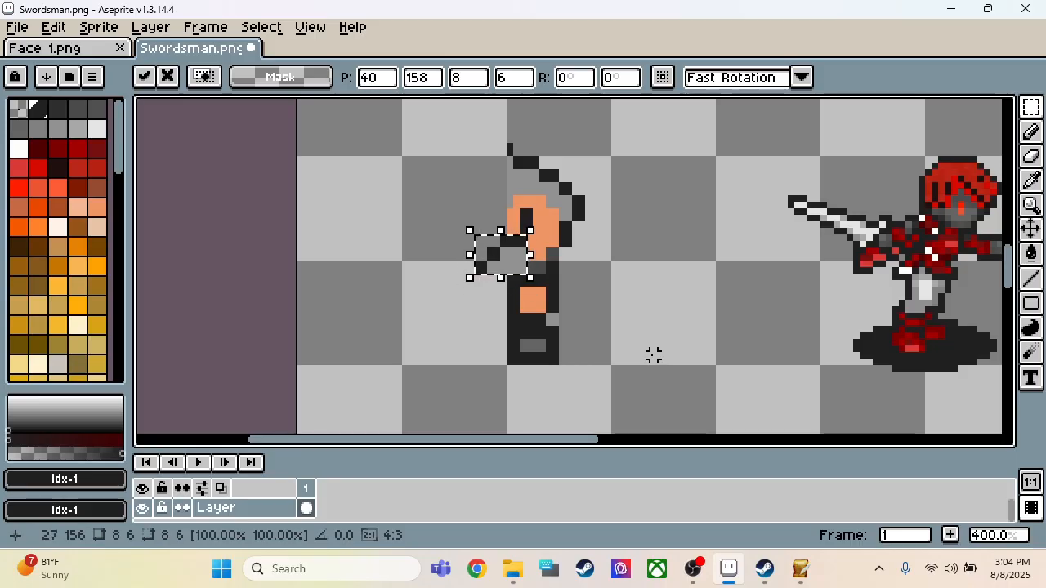
key("Left")
key("Left")
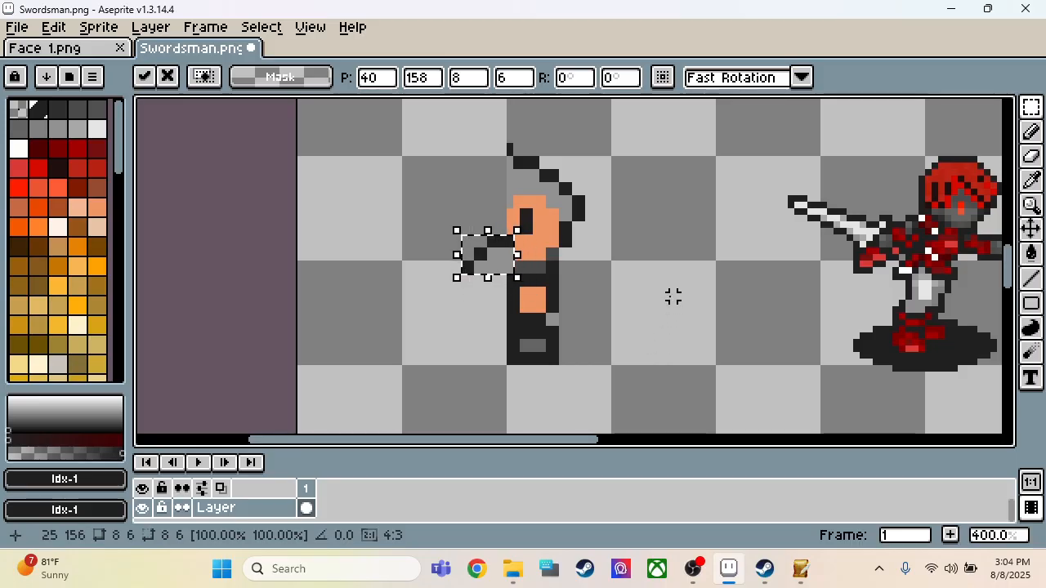
key("ctrl+d")
Step: Extend the moved shoulder outline diagonally down beneath the face with a 2 px pencil in Idx-1 near-black
key("i")
left_click(515, 237)
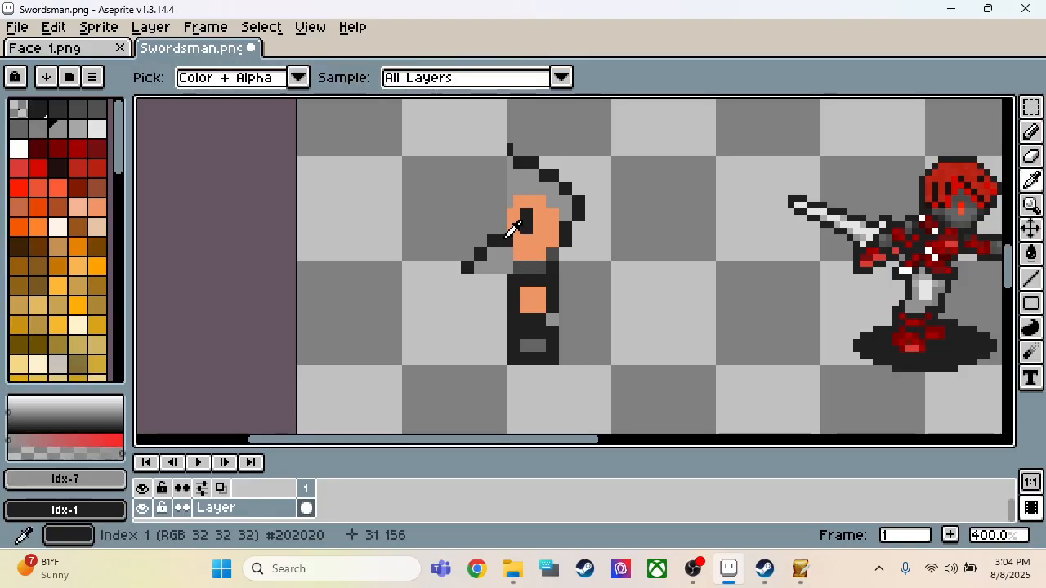
key("b")
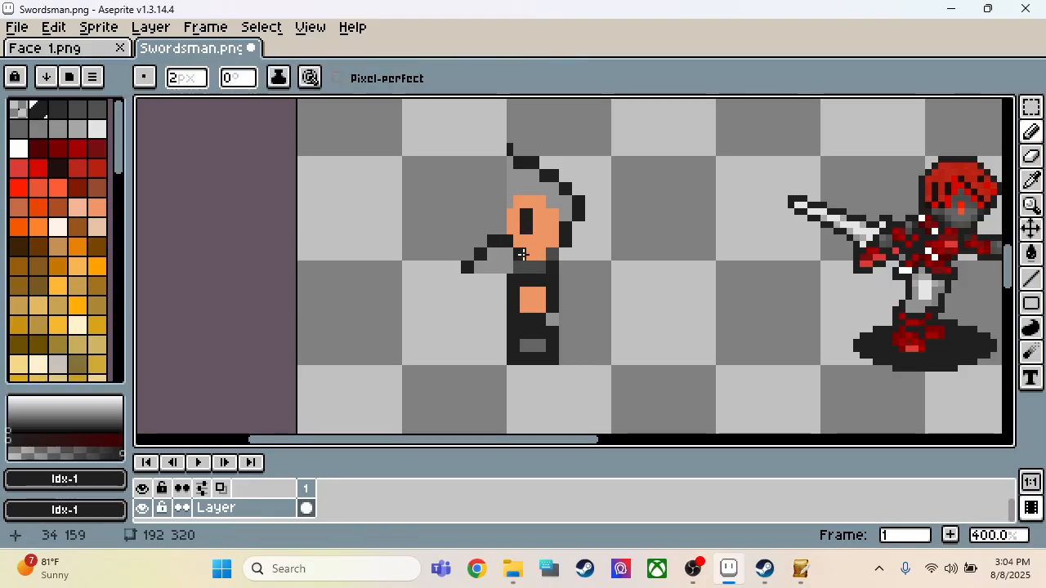
left_click(535, 267)
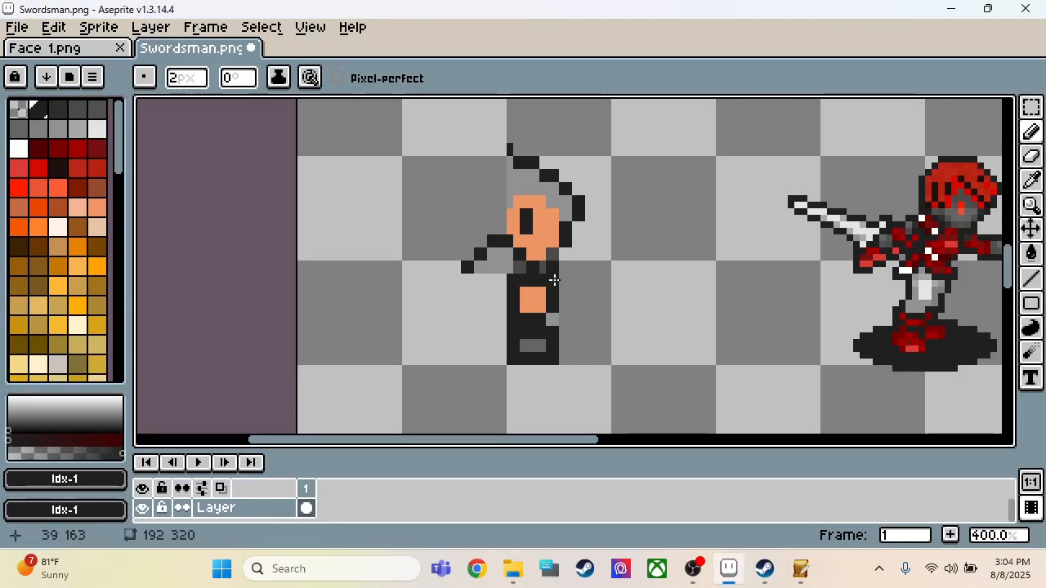
Step: Move the half figure's 8 × 8 px hand block 2 px to the left
key("m")
left_click_drag(508, 278, 561, 330)
left_click(558, 331)
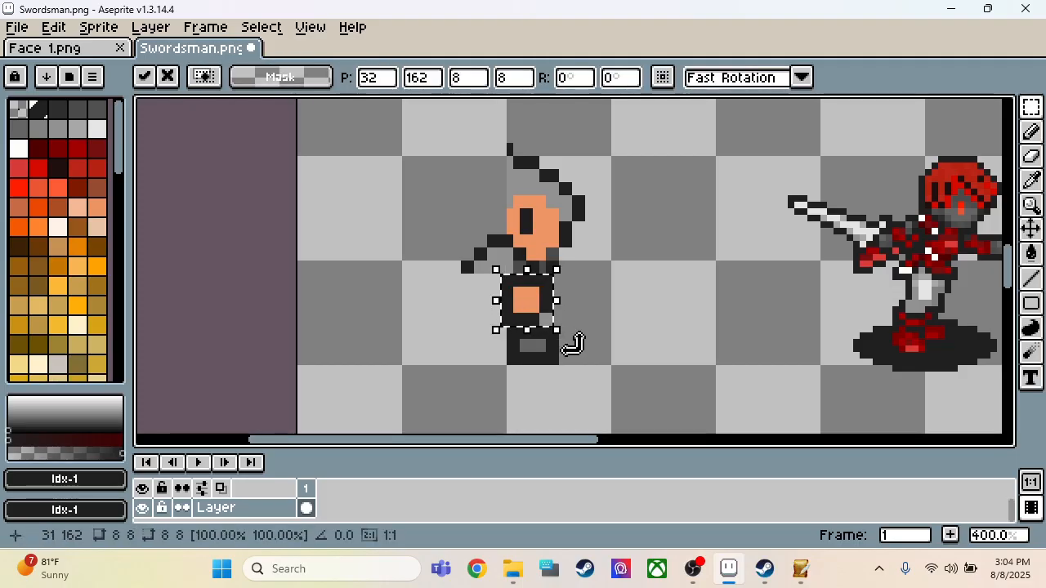
key("Left")
key("Left")
left_click(621, 308)
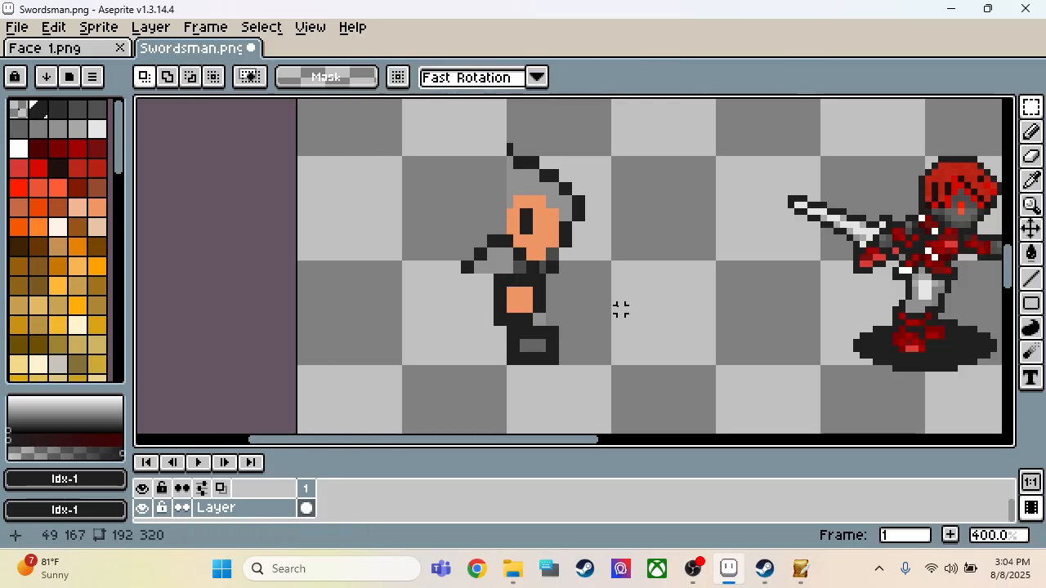
Step: Extend the arm's lower outline forward to the torso in Idx-1 near-black with the 2 px pencil
key("i")
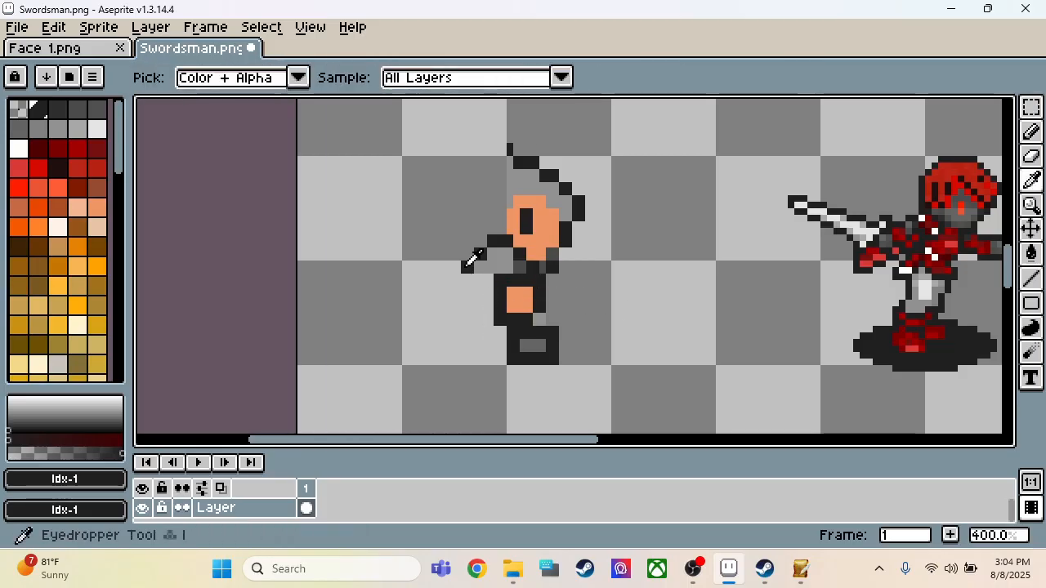
key("b")
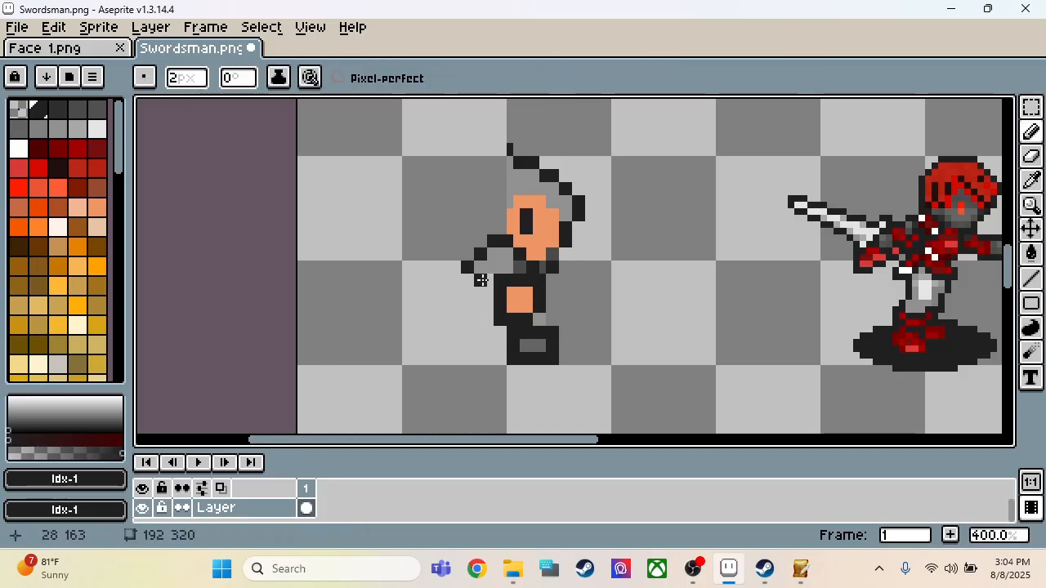
key("ctrl+z")
left_click(486, 284)
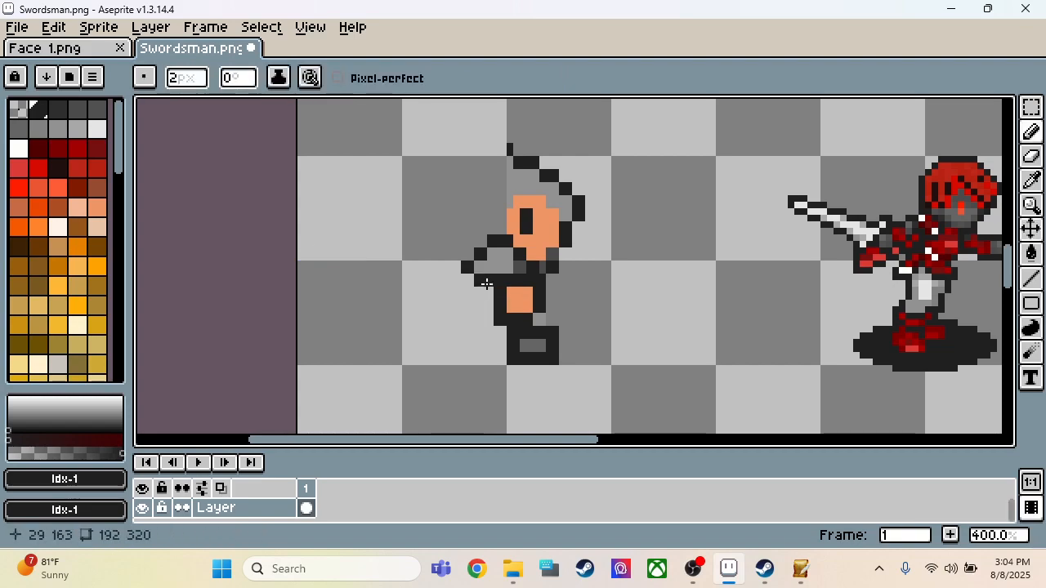
Step: Outline the back of the hood in Idx-1 near-black from the peak, around the head, down to the shoulder
key("i")
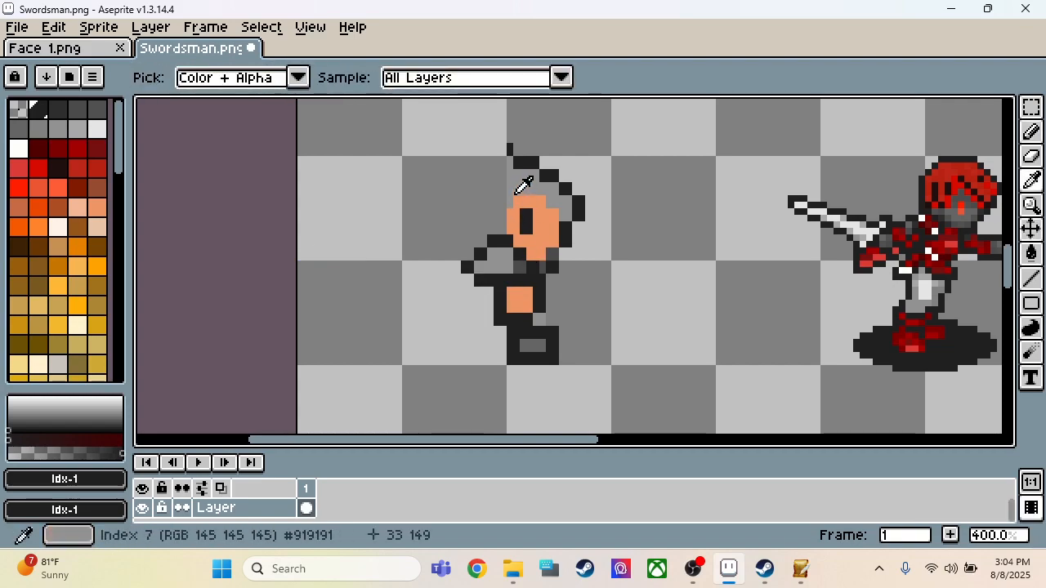
left_click(513, 174)
left_click(507, 150)
key("b")
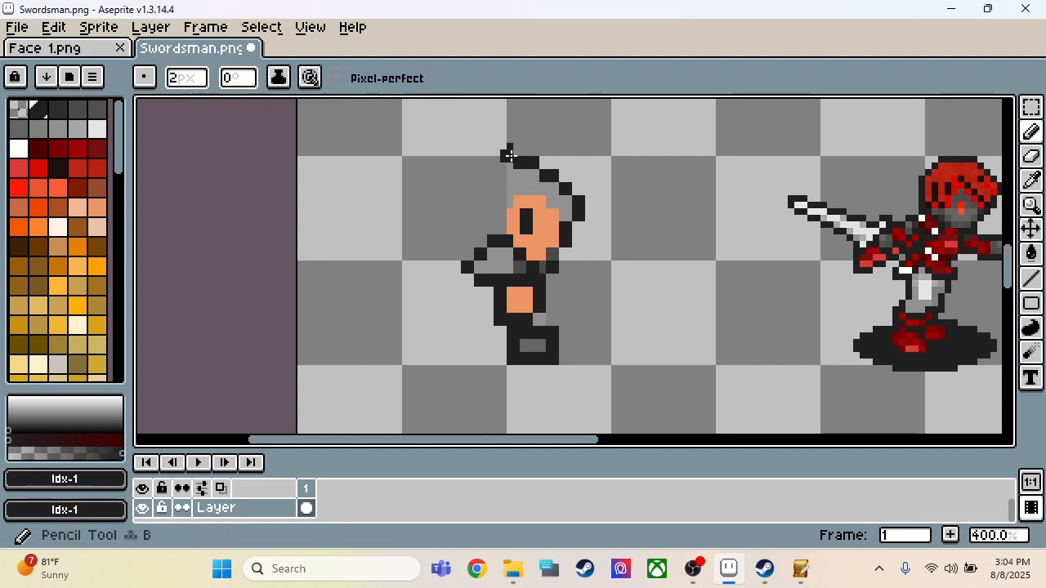
key("i")
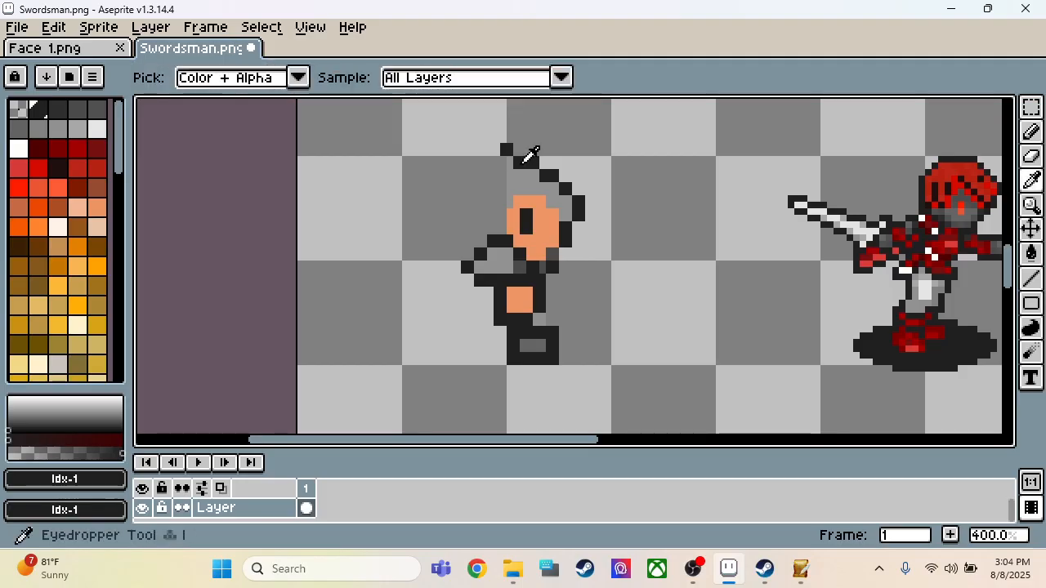
key("b")
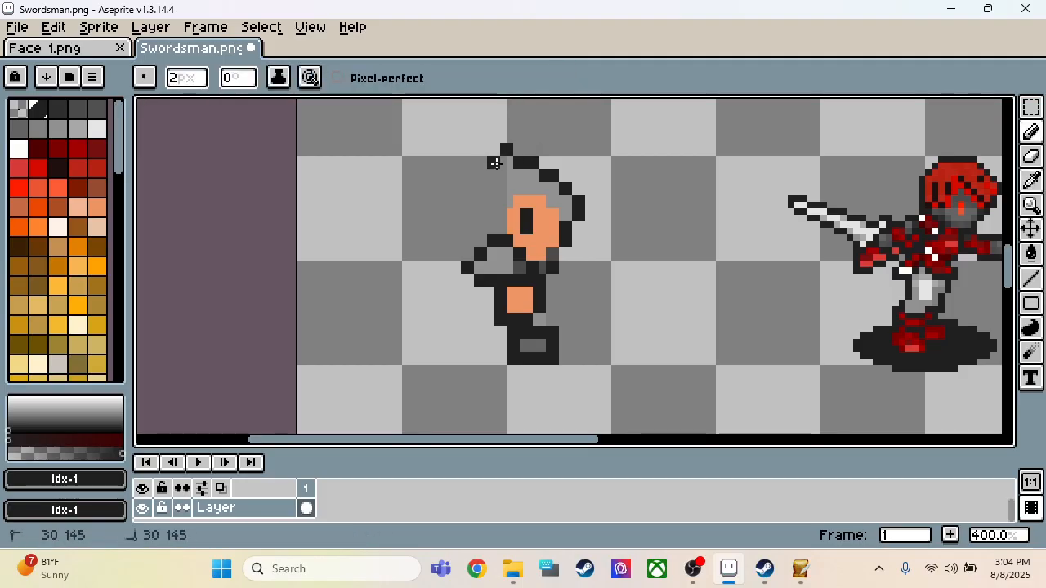
left_click(495, 163)
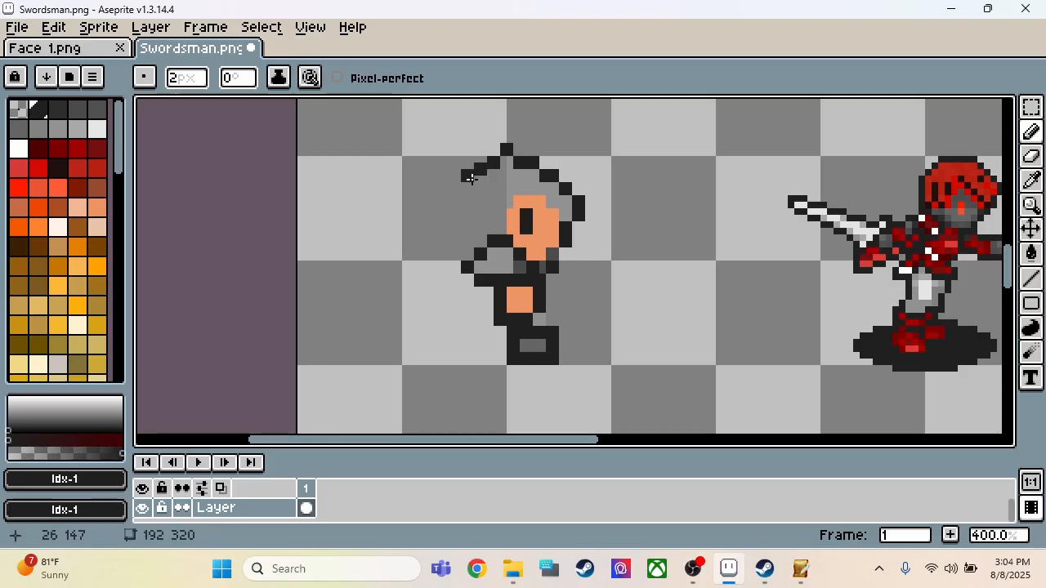
left_click_drag(471, 178, 468, 190)
key("ctrl+z")
left_click_drag(463, 191, 464, 204)
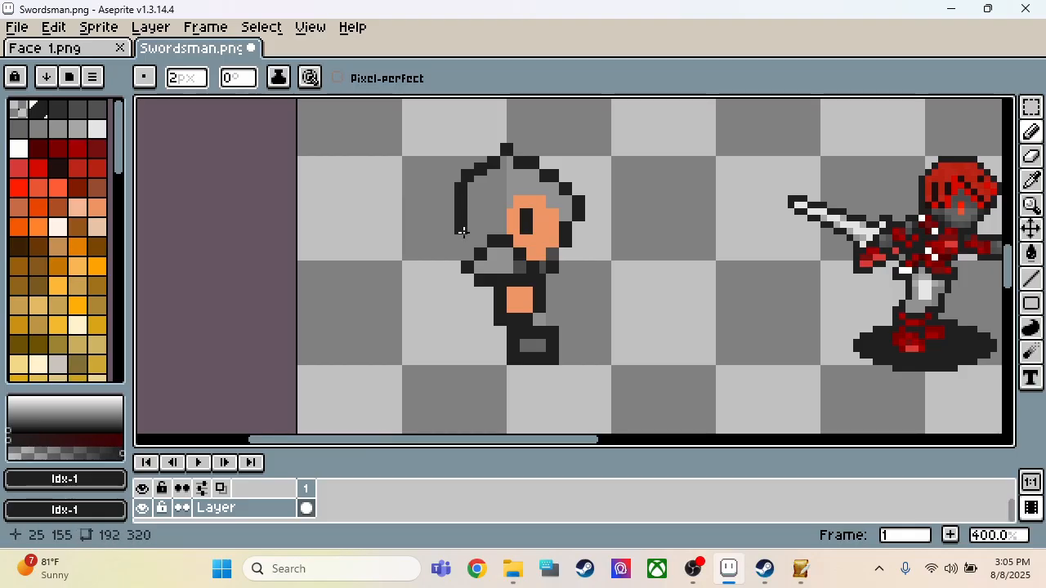
left_click_drag(462, 232, 464, 236)
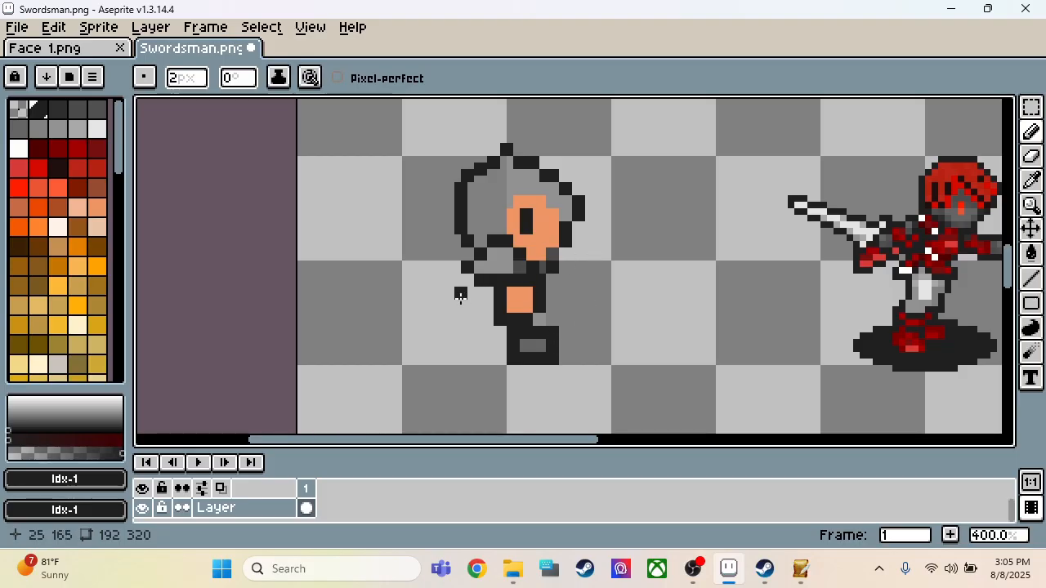
Step: Outline the figure's back, lower hem and rear foot in near-black with the 2 px pencil
left_click_drag(468, 282, 468, 295)
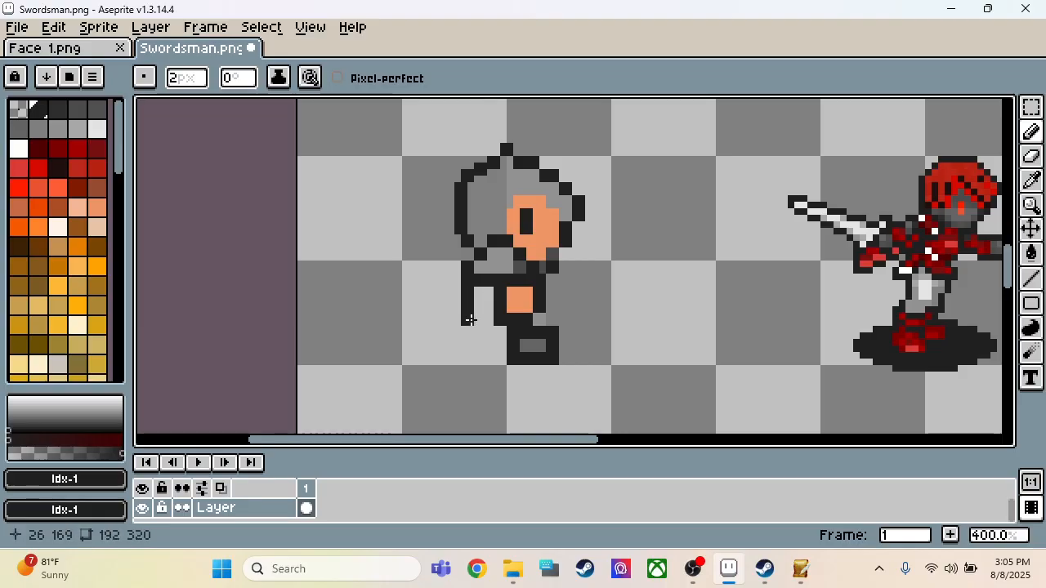
left_click_drag(480, 331, 508, 334)
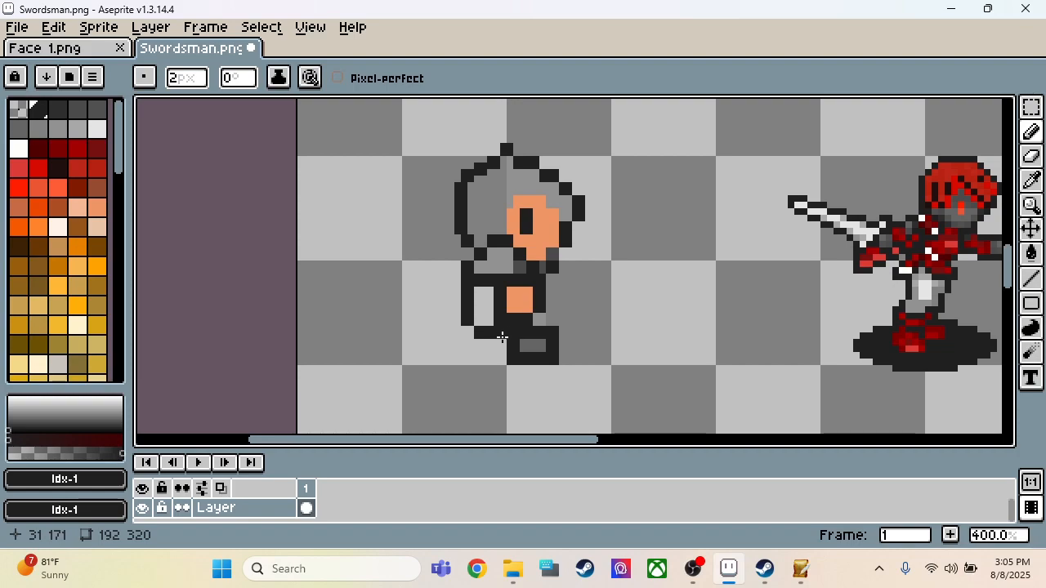
key("ctrl+z")
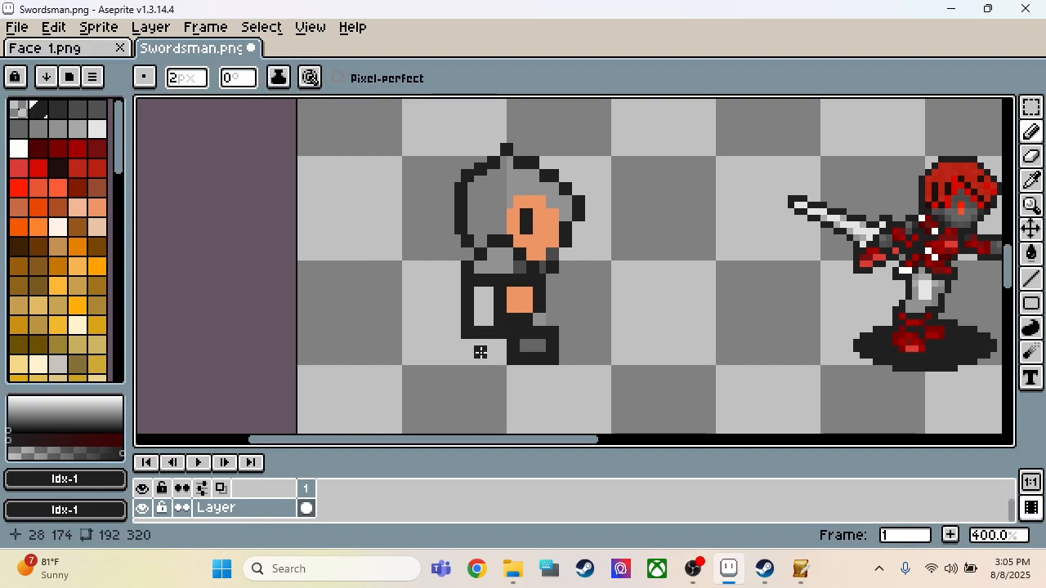
left_click(475, 352)
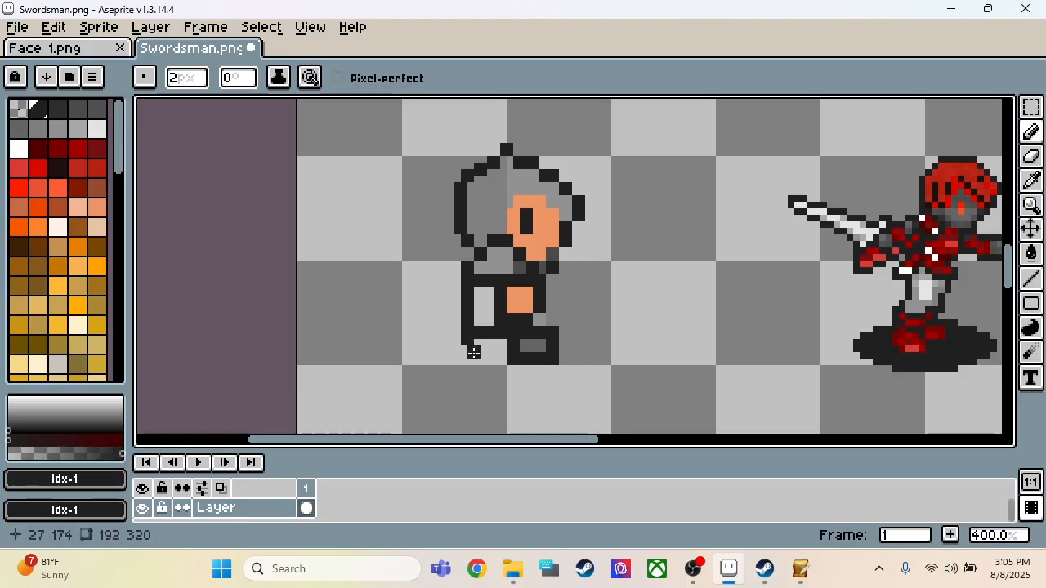
key("ctrl+z")
left_click_drag(499, 360, 504, 348)
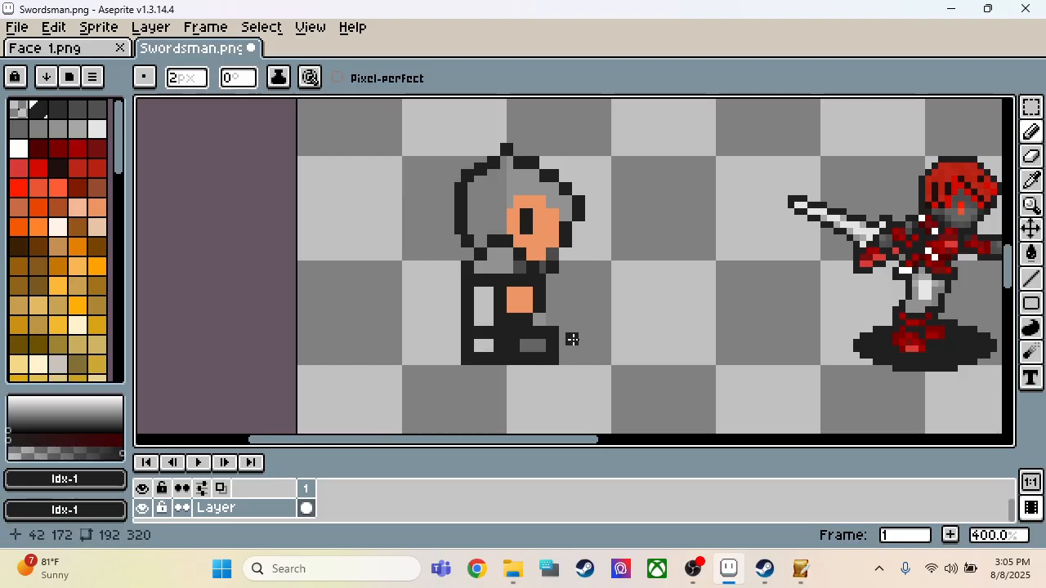
Step: Sample the Idx-7 grey from the hood and try to fill the hood's back half with the Paint Bucket
scroll(567, 303, "down", 2)
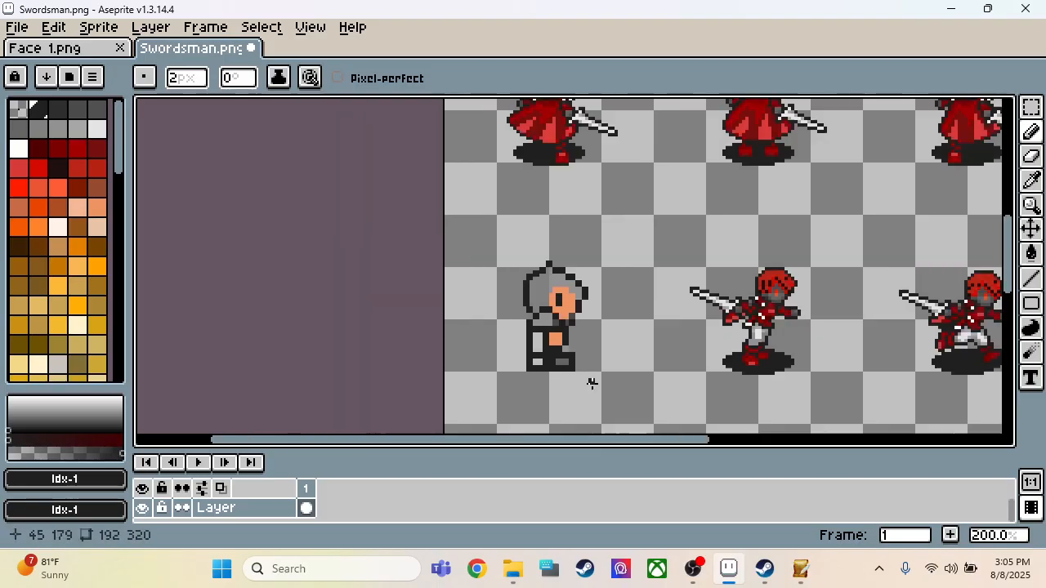
scroll(590, 288, "up", 3)
key("i")
left_click(582, 202)
key("g")
left_click(541, 215)
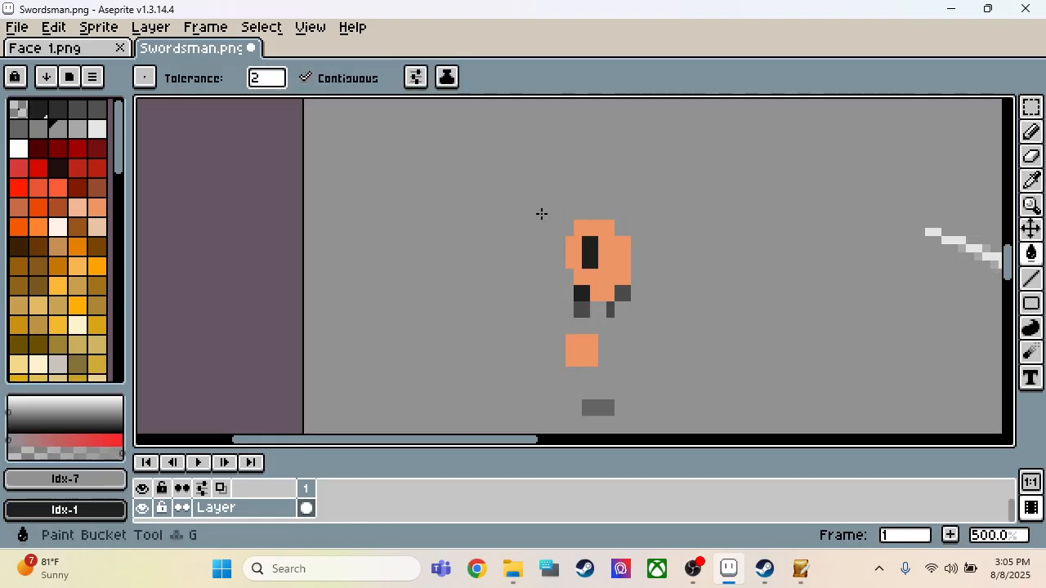
key("ctrl+z")
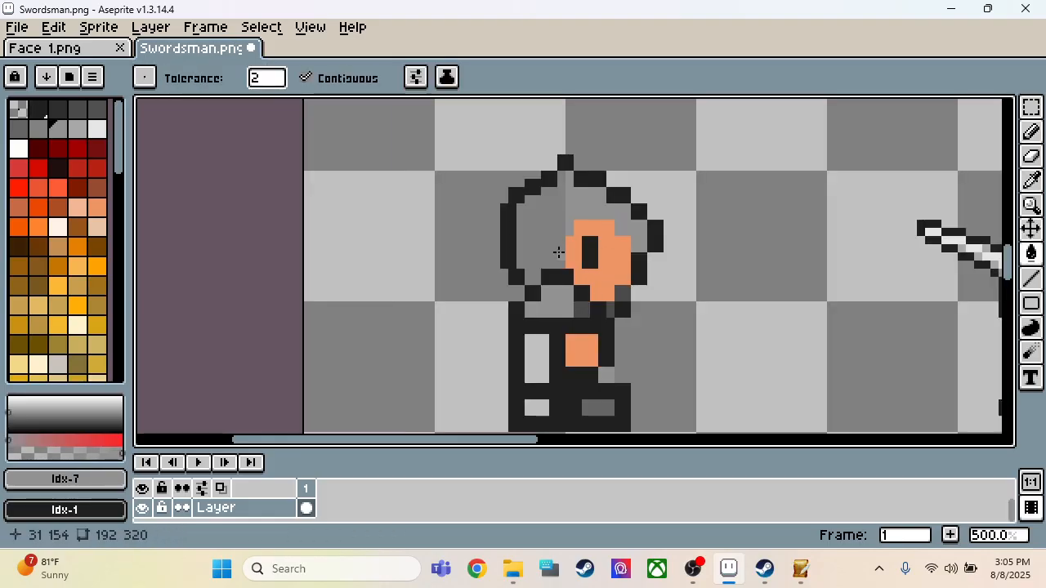
Step: Paint the hood's transparent back half in Idx-7 grey with the 2 px pencil
key("m")
key("b")
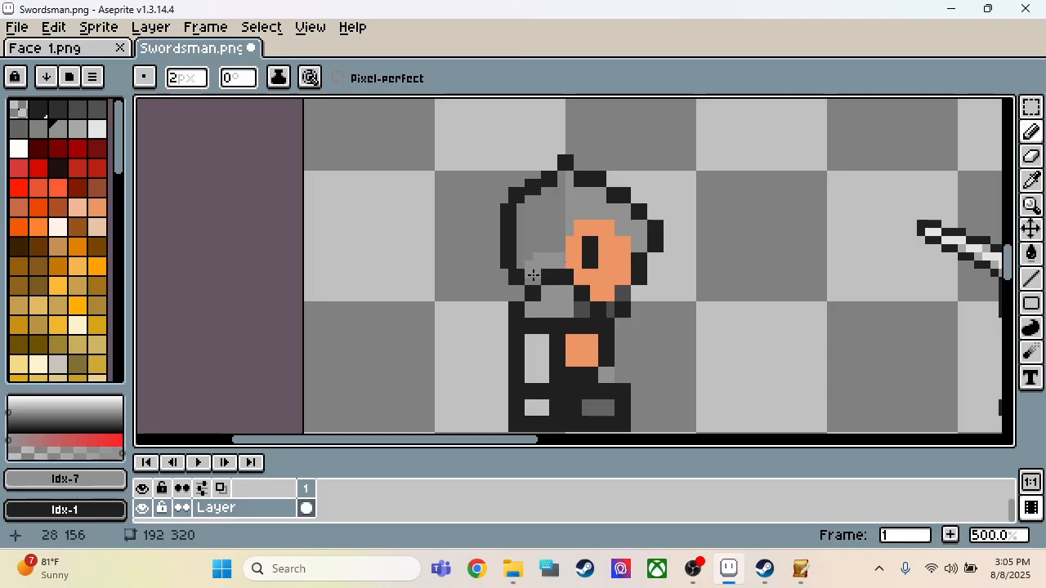
left_click_drag(530, 262, 532, 210)
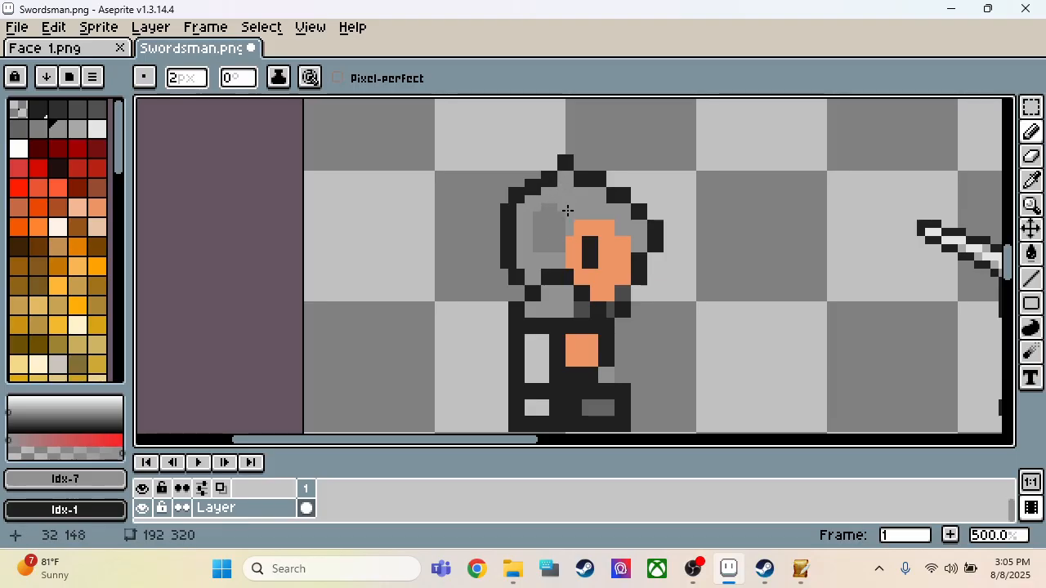
left_click(555, 212)
mouse_move(544, 231)
left_mouse_down()
mouse_move(544, 217)
mouse_move(558, 249)
left_mouse_up()
Step: Paint a vertical Idx-7 grey strip along the front of the torso, beside the hand block
scroll(558, 219, "down", 4)
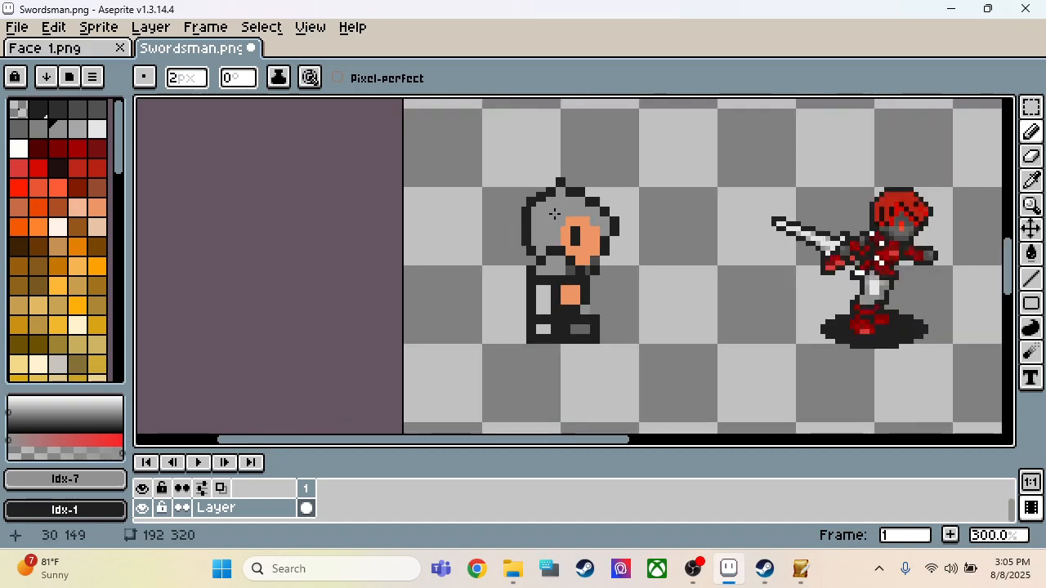
scroll(579, 252, "up", 4)
scroll(601, 337, "up", 1)
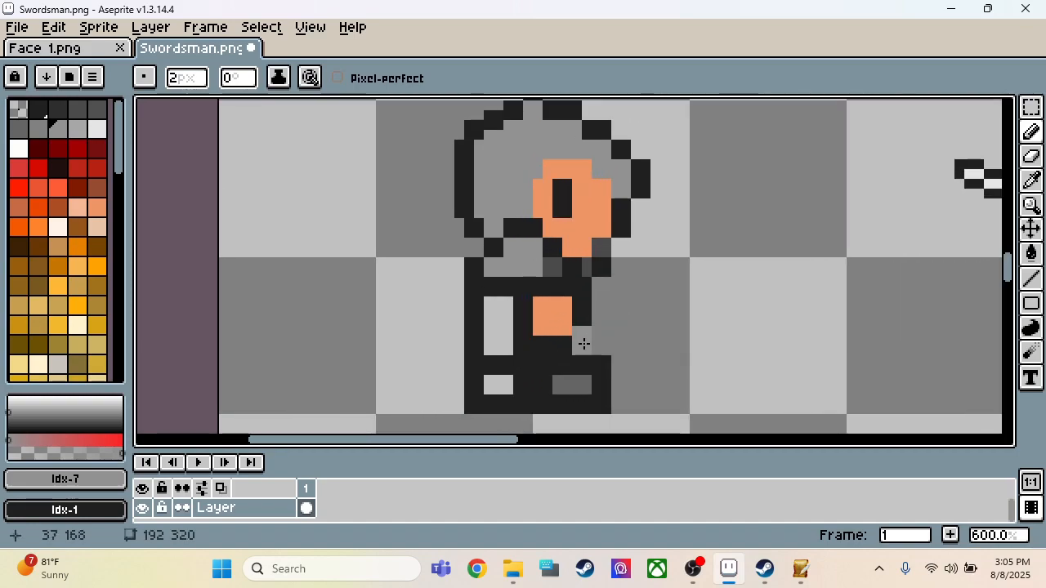
left_click_drag(605, 321, 605, 289)
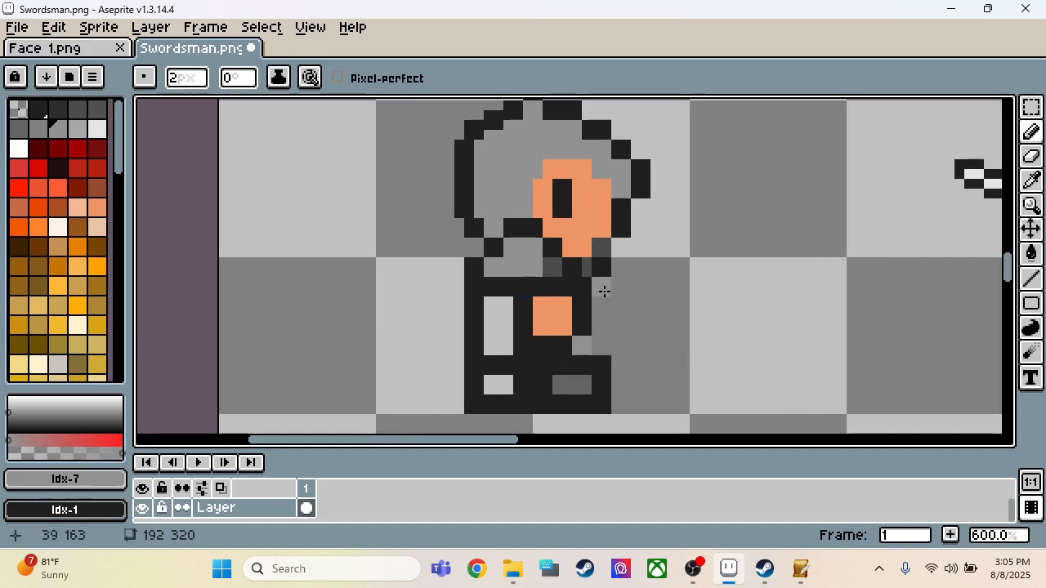
Step: Outline the front edge of the grey torso strip in Idx-1 near-black
left_click(608, 360, "alt")
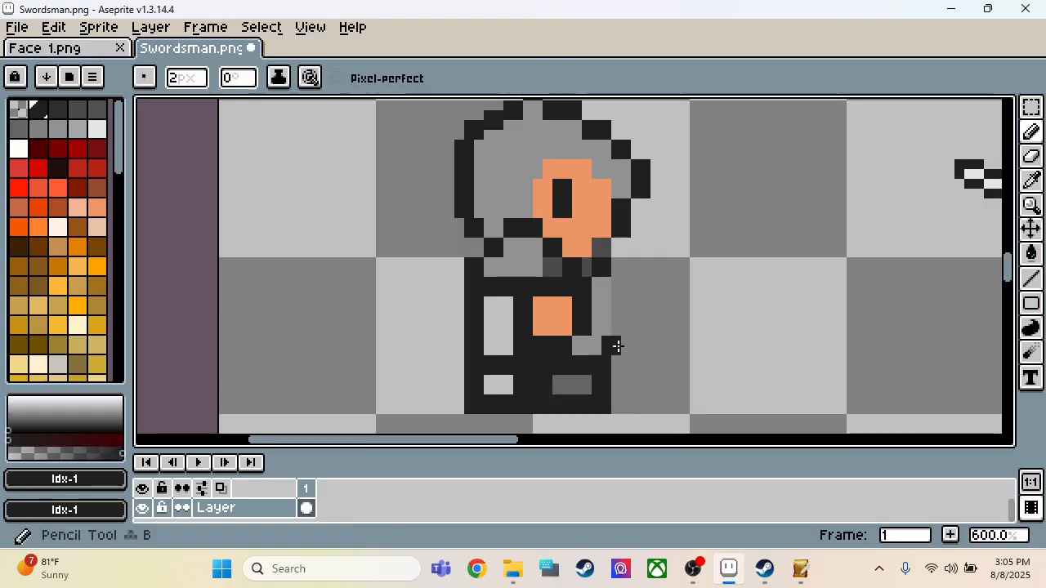
left_click(621, 349)
left_click_drag(622, 352, 625, 289)
left_click(644, 349)
Step: Copy the 6 × 12 px sword area from the sheet's first front-facing sprite and paste it behind the side-view figure
scroll(694, 343, "down", 6)
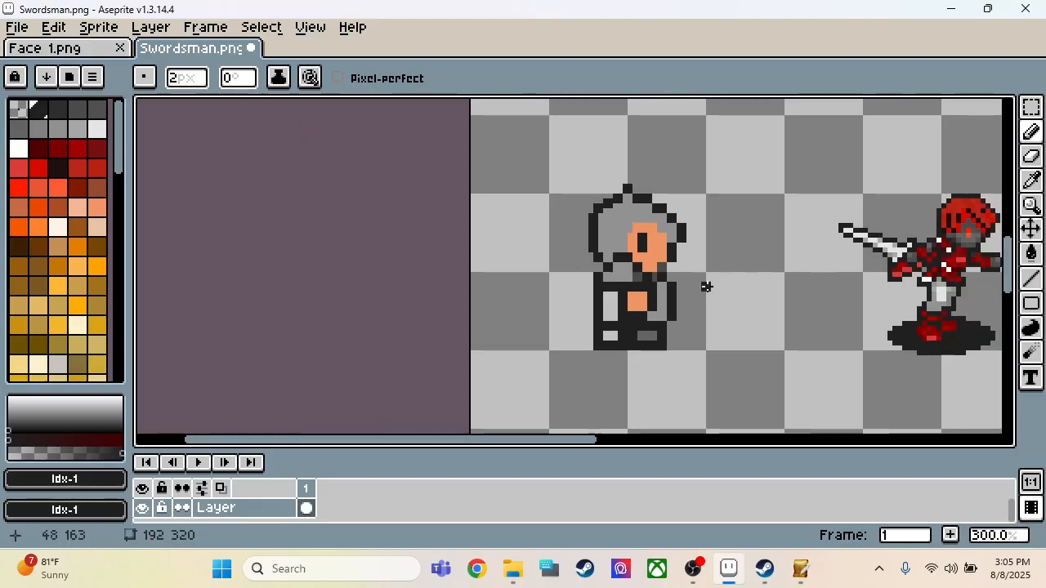
scroll(694, 343, "up", 6)
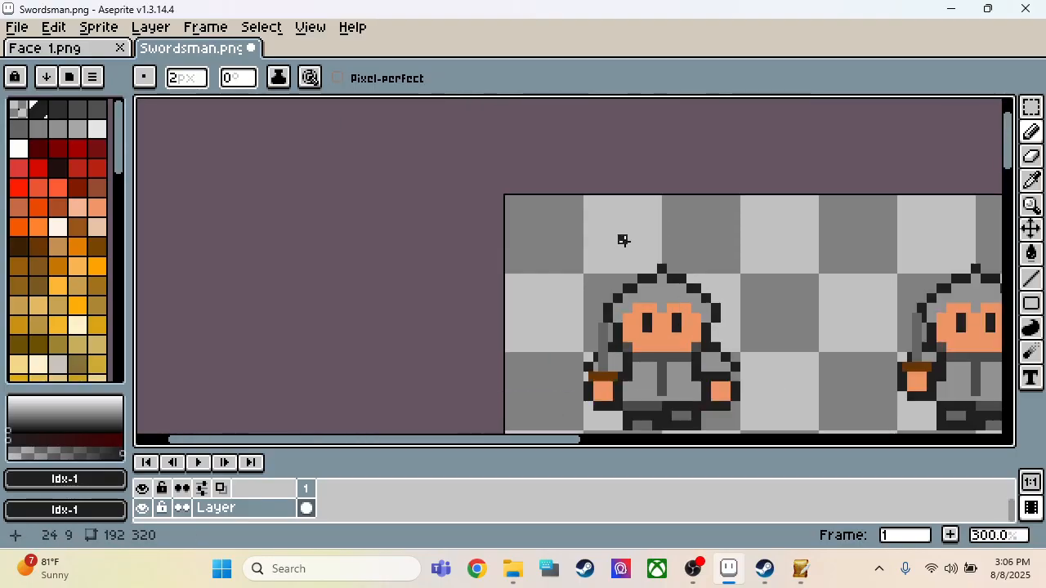
key("m")
left_click_drag(607, 363, 561, 255)
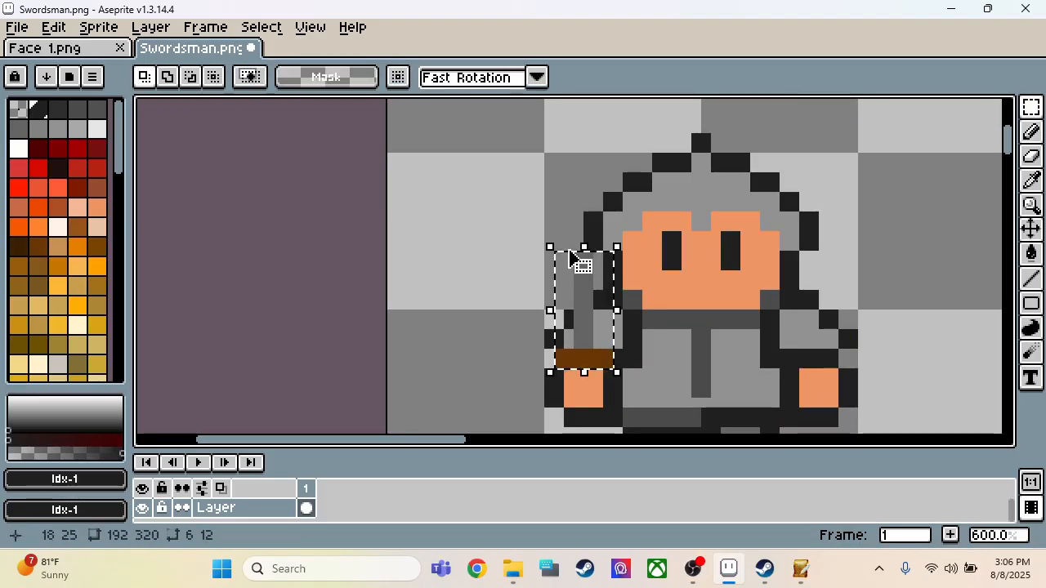
scroll(564, 254, "down", 6)
scroll(564, 253, "up", 4)
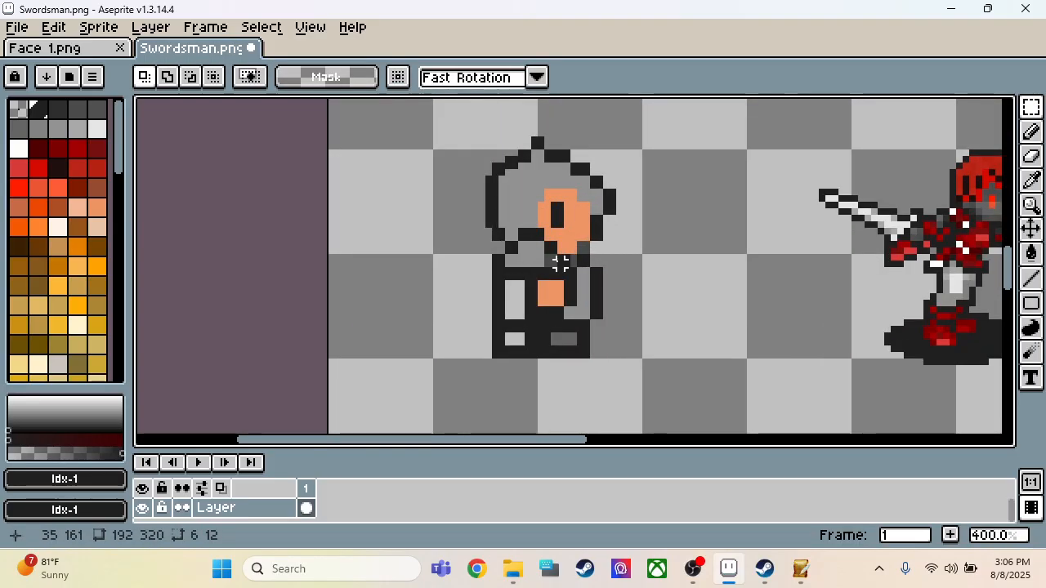
scroll(571, 277, "up", 2)
key("ctrl+t")
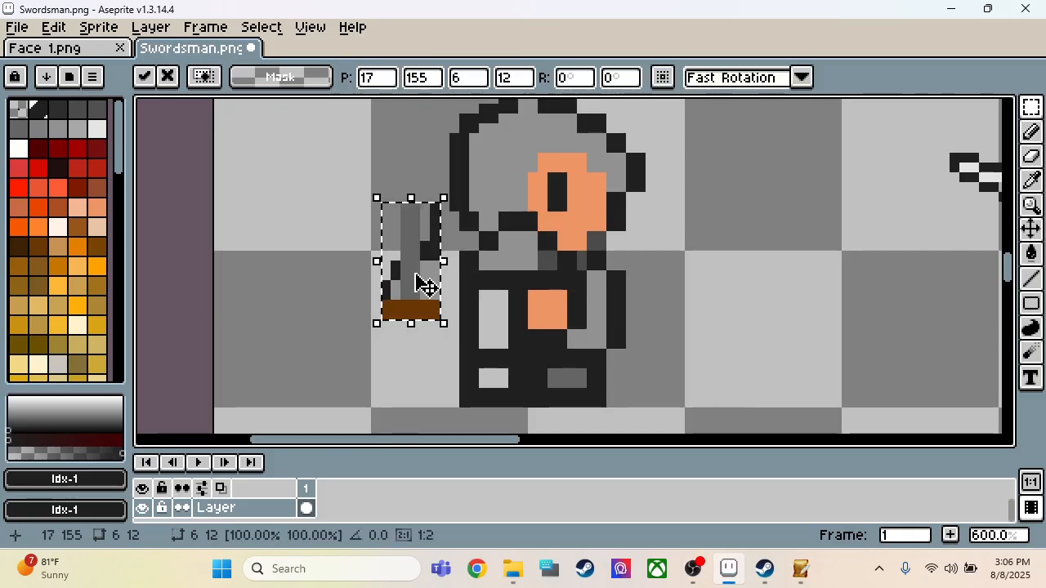
Step: Delete the stray outline pixels around the pasted sword and place it above the figure's hand at position 30, 150
mouse_move(405, 278)
left_mouse_down()
mouse_move(376, 268)
mouse_move(435, 177)
left_mouse_up()
key("ctrl+d")
key("Delete")
key("ctrl+d")
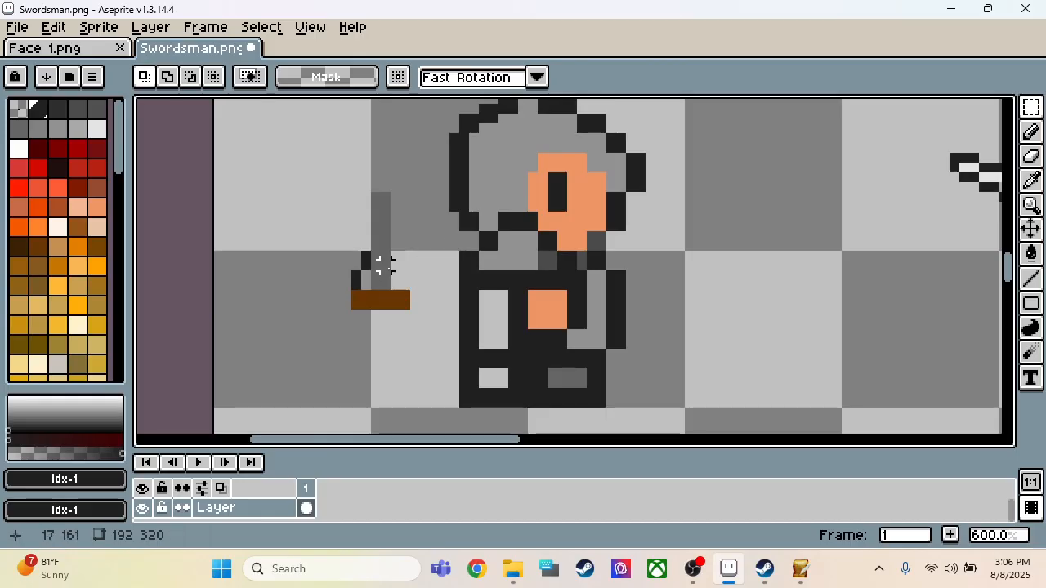
mouse_move(366, 284)
left_mouse_down()
mouse_move(356, 226)
mouse_move(402, 275)
mouse_move(401, 304)
mouse_move(392, 291)
mouse_move(545, 245)
left_mouse_up()
key("Delete")
key("ctrl+d")
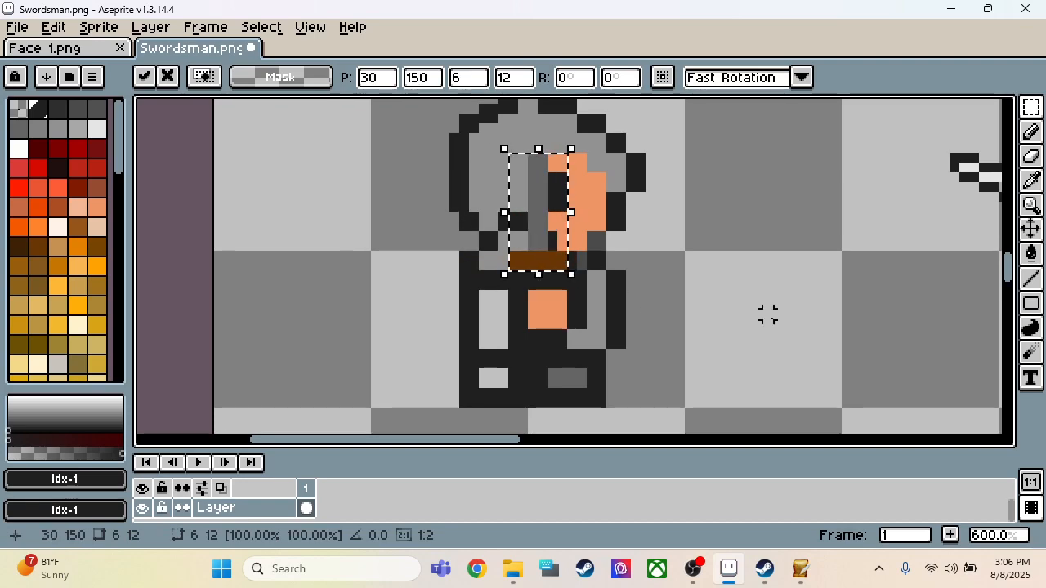
left_click(637, 303)
Step: Select the whole side-view figure with a 20 × 34 px marquee
scroll(507, 237, "down", 3)
scroll(500, 217, "up", 1)
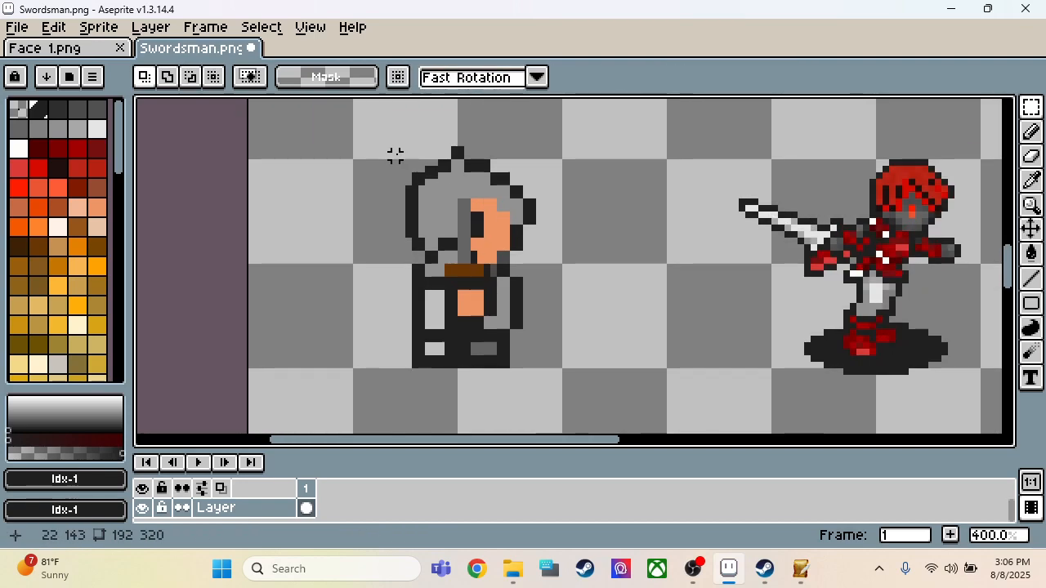
left_click_drag(408, 148, 534, 373)
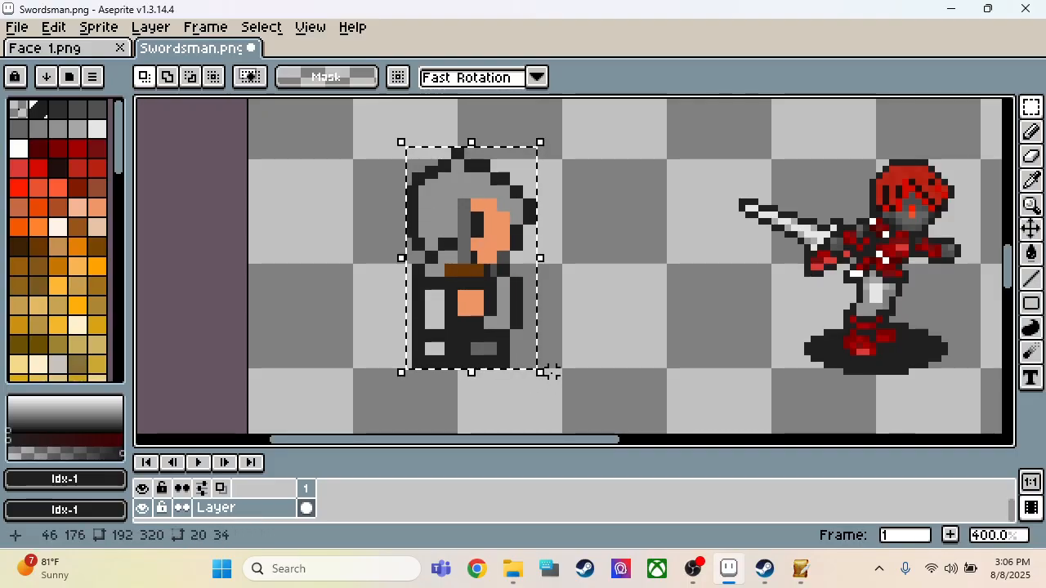
Step: Delete the two remaining red swordsman sprites in the side-view row using a 126 × 40 px selection
scroll(400, 325, "down", 3)
scroll(523, 329, "up", 2)
left_click_drag(367, 203, 906, 384)
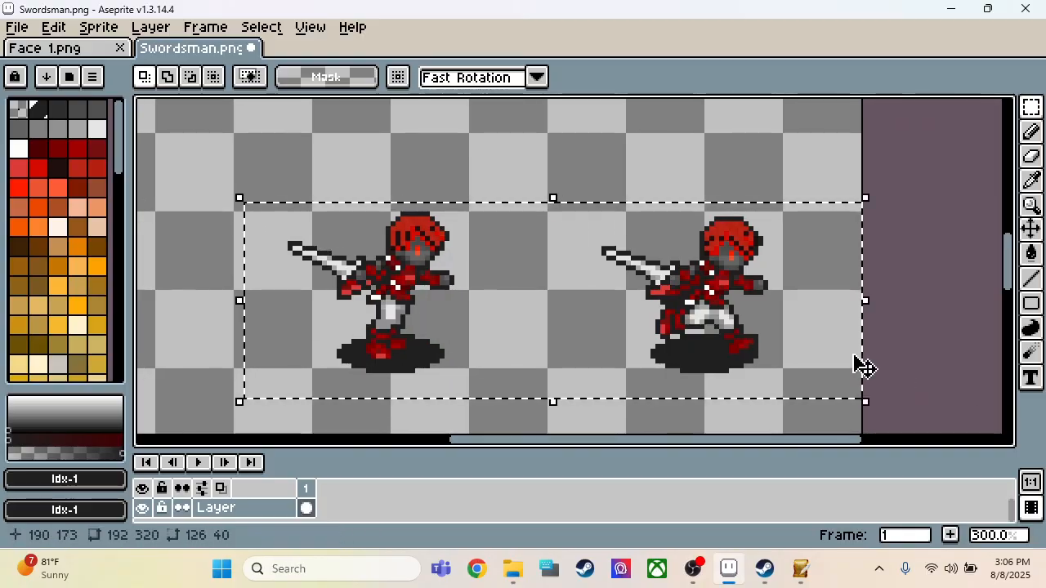
key("Delete")
scroll(850, 355, "down", 1)
scroll(556, 325, "up", 2)
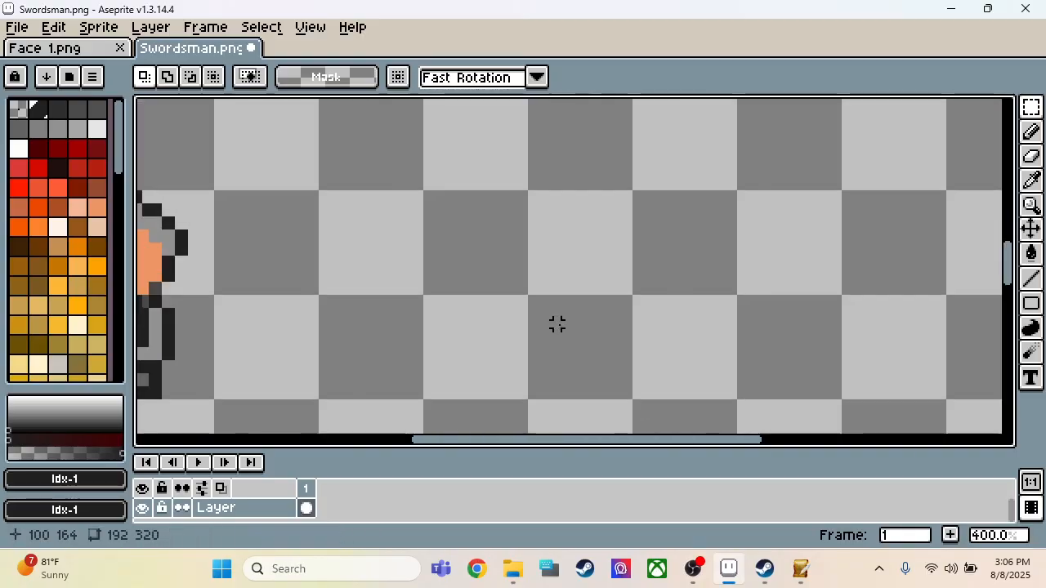
Step: Paste the copied side-view figure into the middle cell of the side-view row
key("ctrl+v")
left_click_drag(556, 327, 532, 340)
left_click(667, 299)
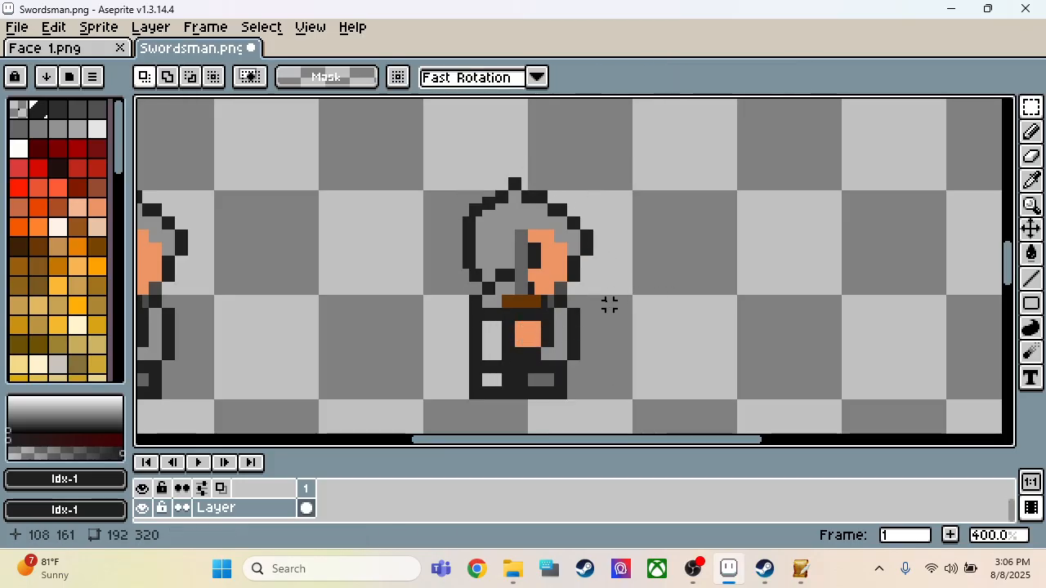
scroll(634, 303, "down", 1)
scroll(558, 327, "up", 1)
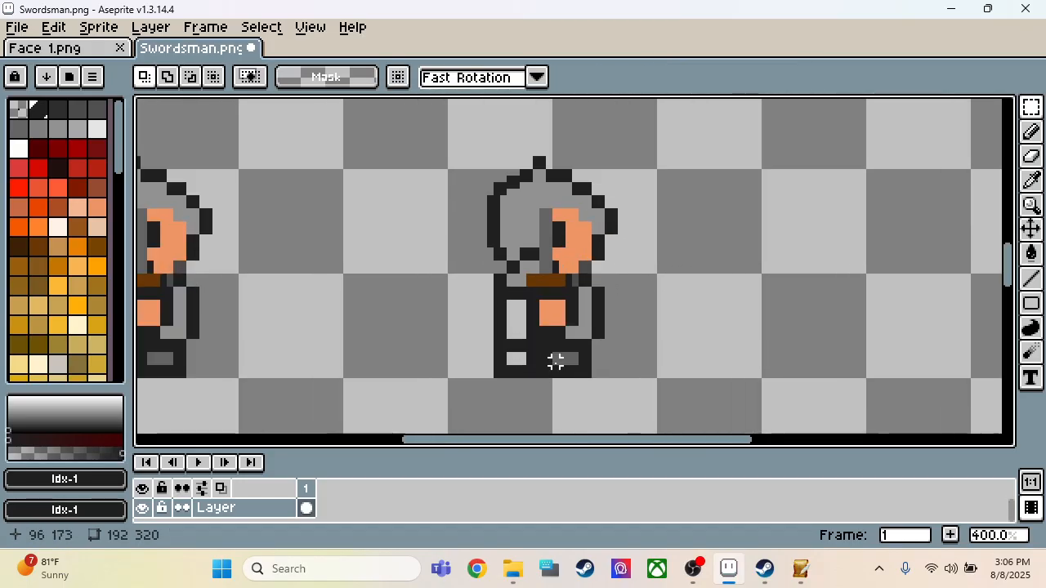
Step: Shift the 4 × 6 px area of the middle side-view figure's back foot 2 px backwards
scroll(559, 328, "up", 2)
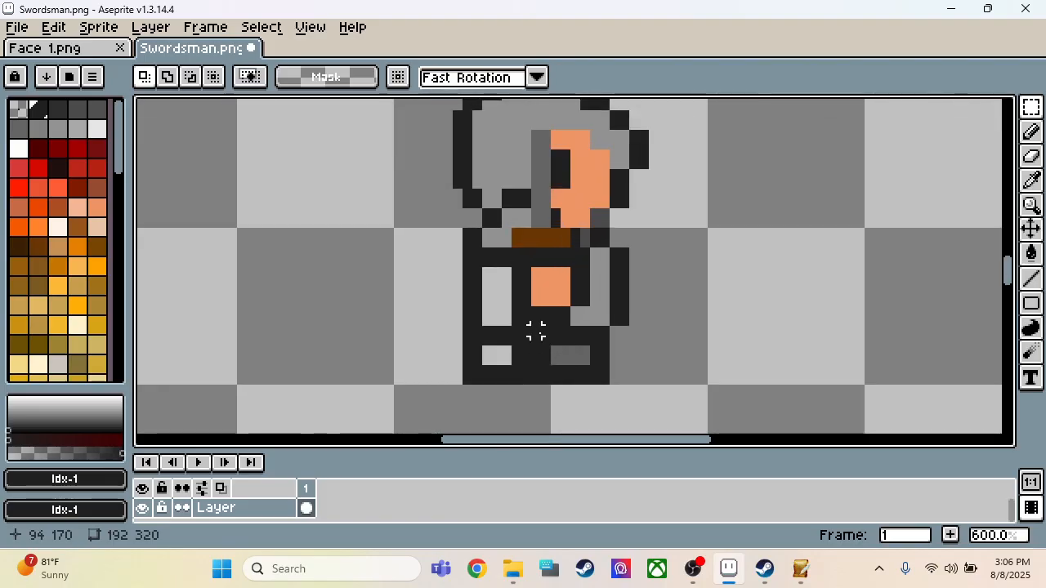
left_click(517, 330)
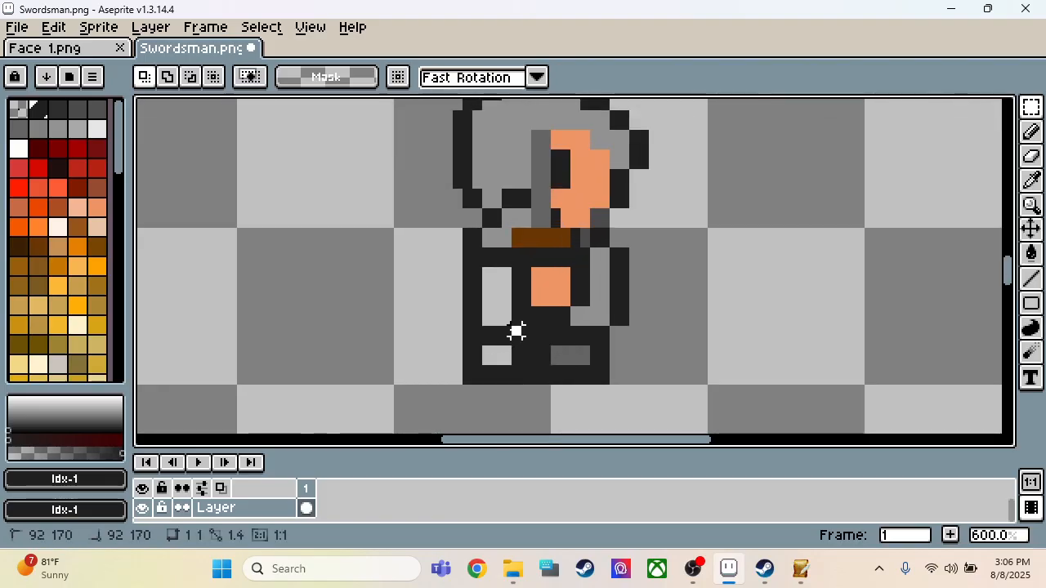
left_click_drag(517, 331, 451, 387)
left_click(466, 331)
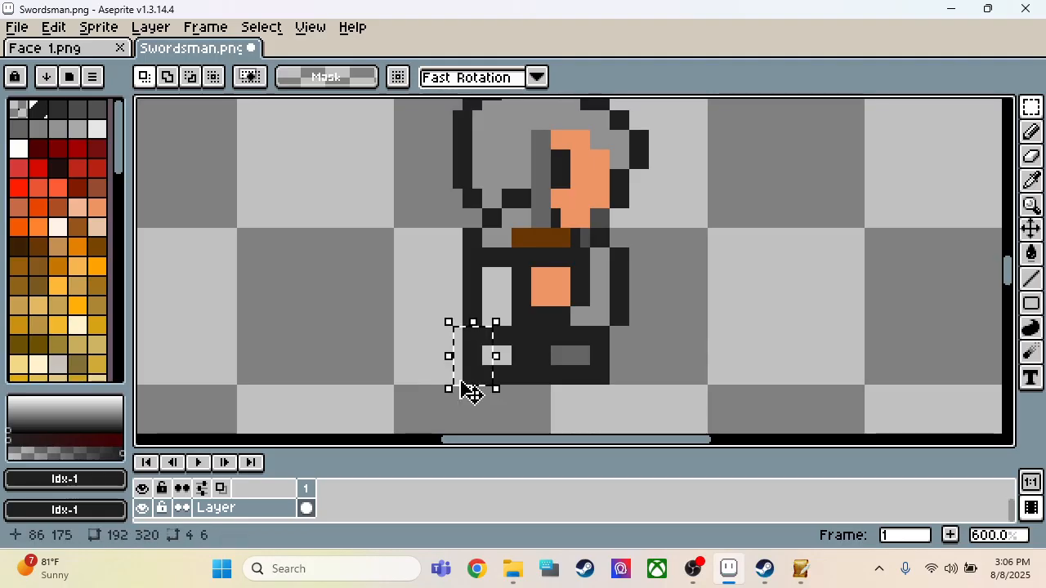
key("Left")
left_click(515, 422)
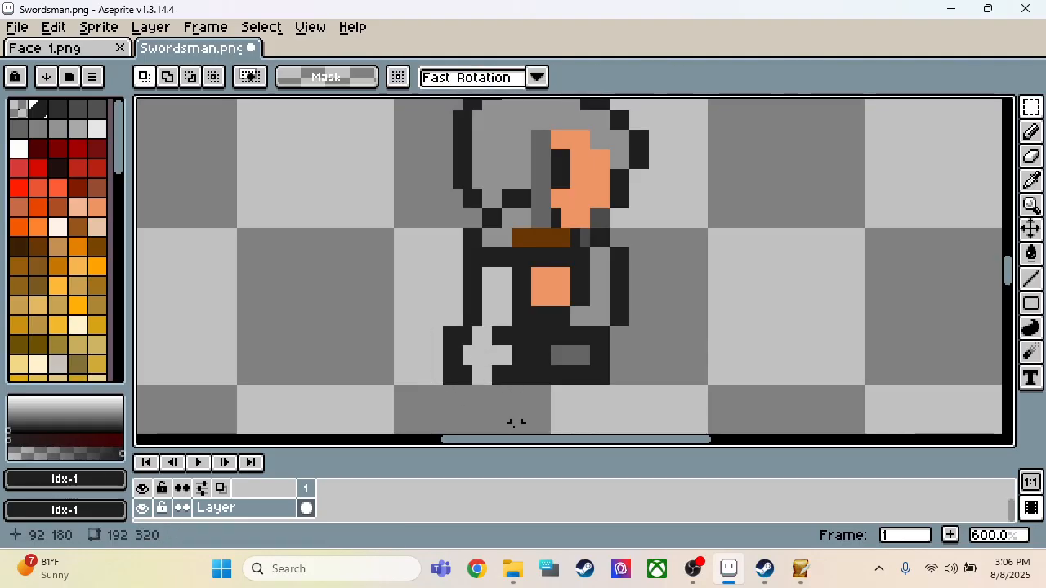
Step: Close the gaps around the back foot and extend the front foot's tip with the dark outline colour
key("i")
key("b")
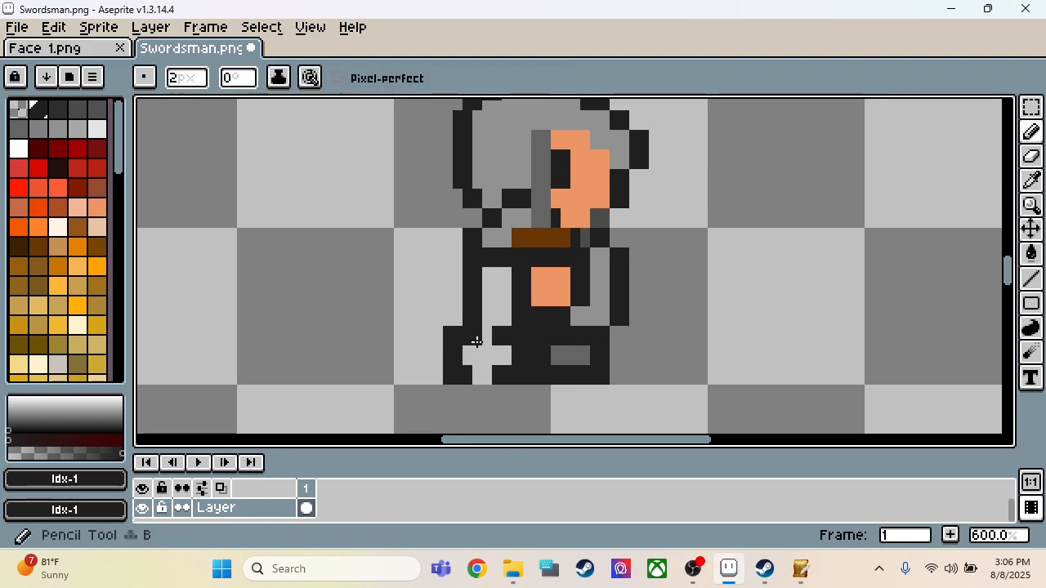
left_click(480, 337)
left_click(486, 379)
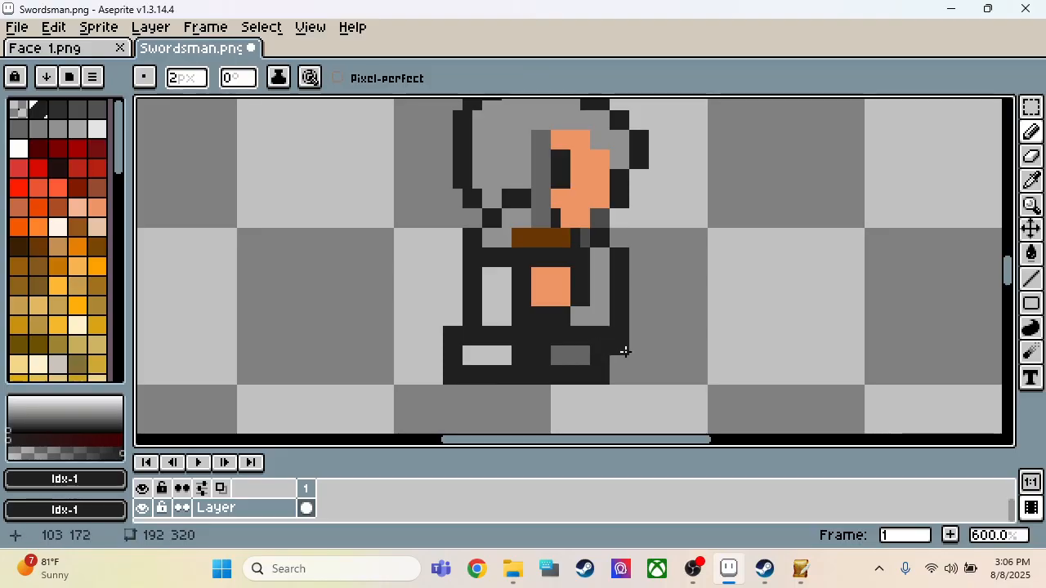
left_click(623, 373)
Step: Extend the front boot's fill and recolour the back boot with the dark grey sampled from the front boot
key("i")
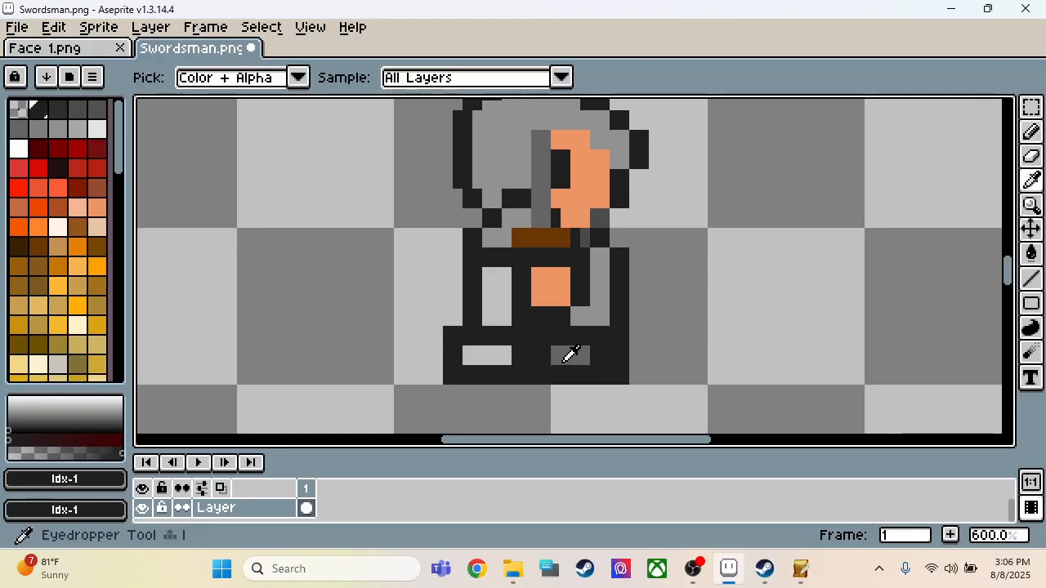
left_click(568, 355)
key("b")
left_click(603, 354)
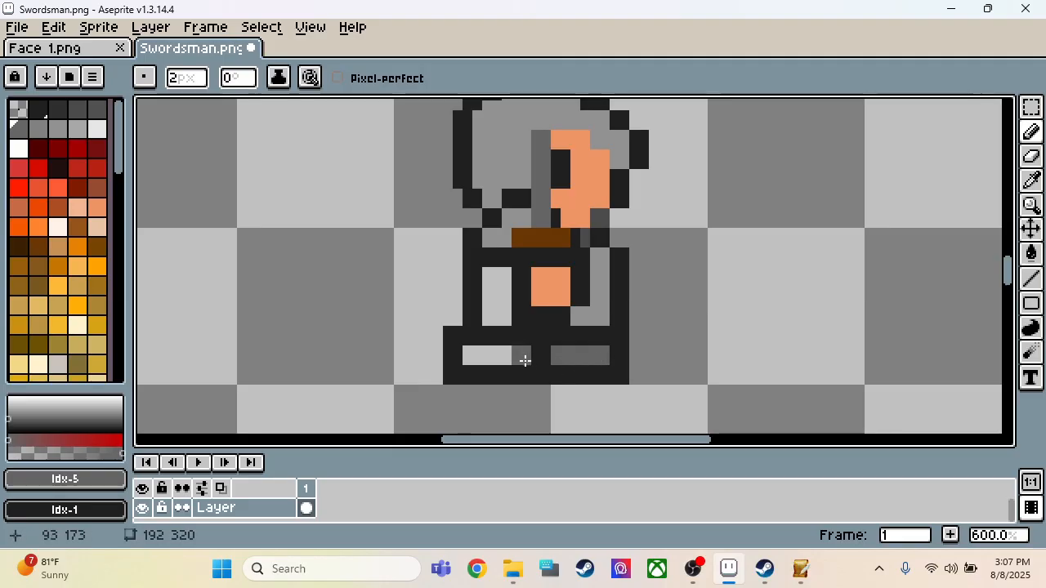
left_click(504, 357)
left_click_drag(504, 357, 478, 359)
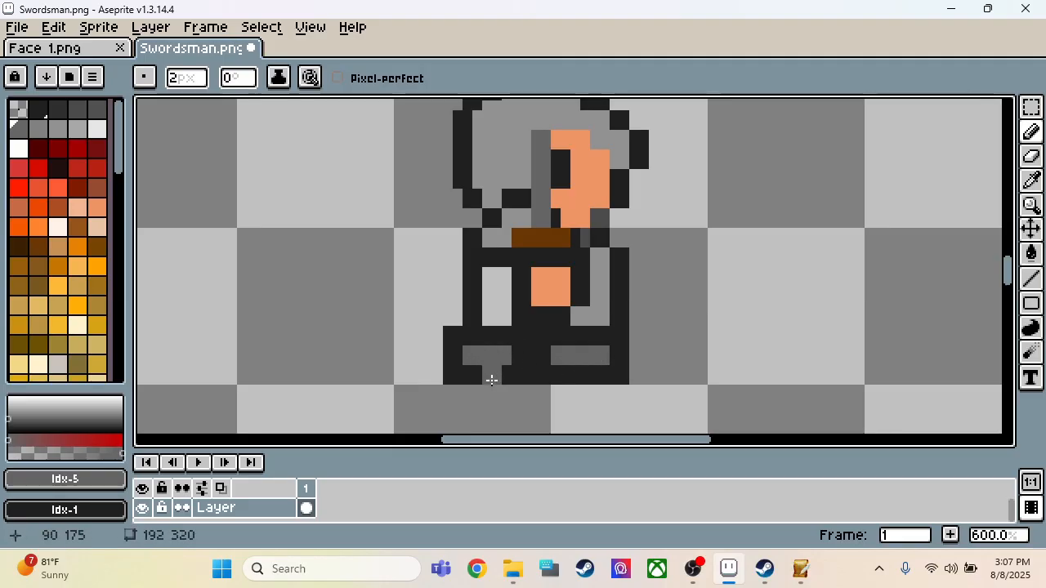
Step: Lower the middle side-view figure above its soles by 2 px using a 28 × 33 px selection
scroll(491, 380, "down", 3)
key("m")
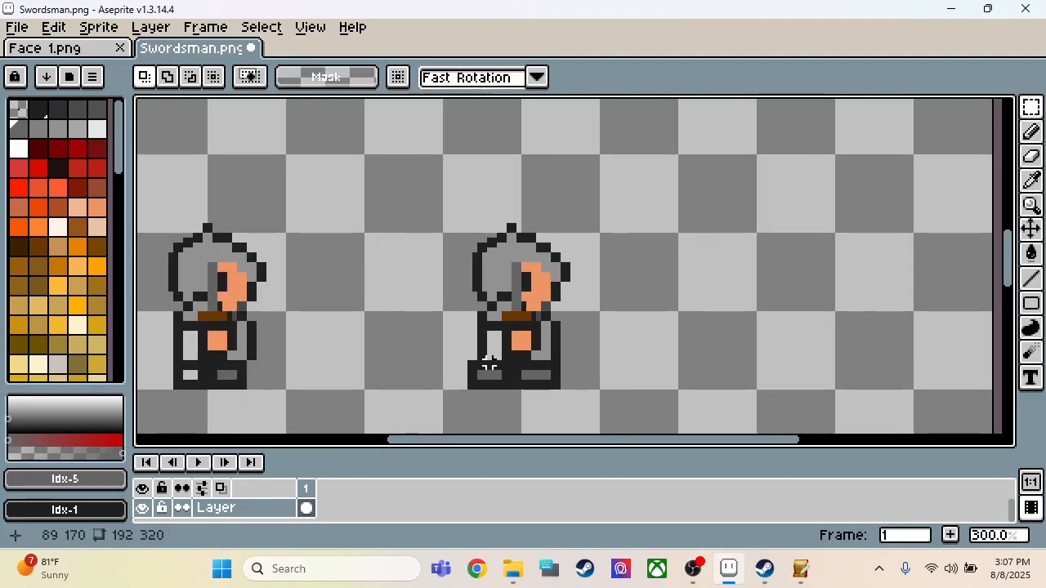
left_click_drag(470, 377, 612, 233)
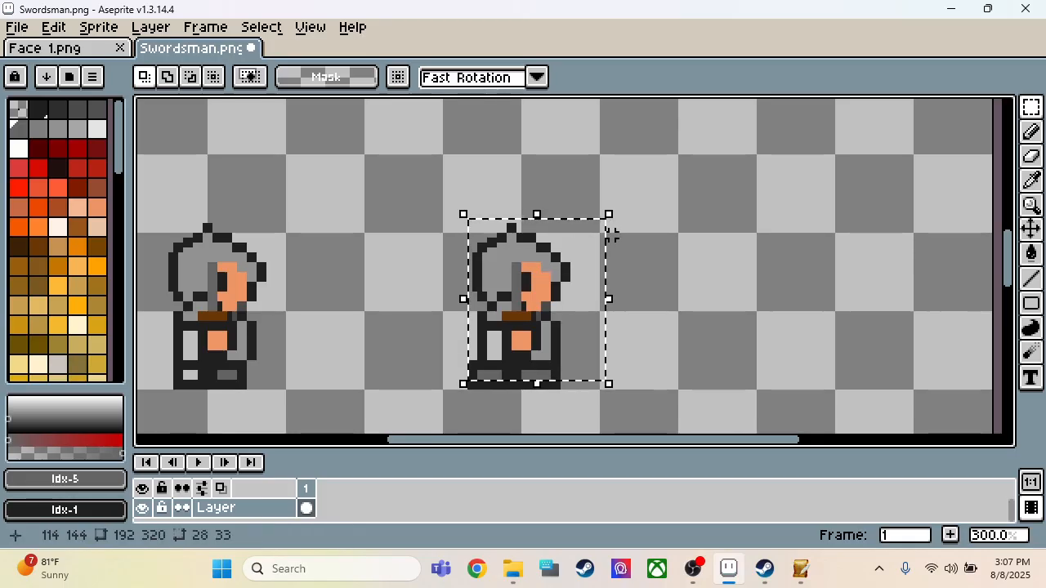
left_click(670, 280)
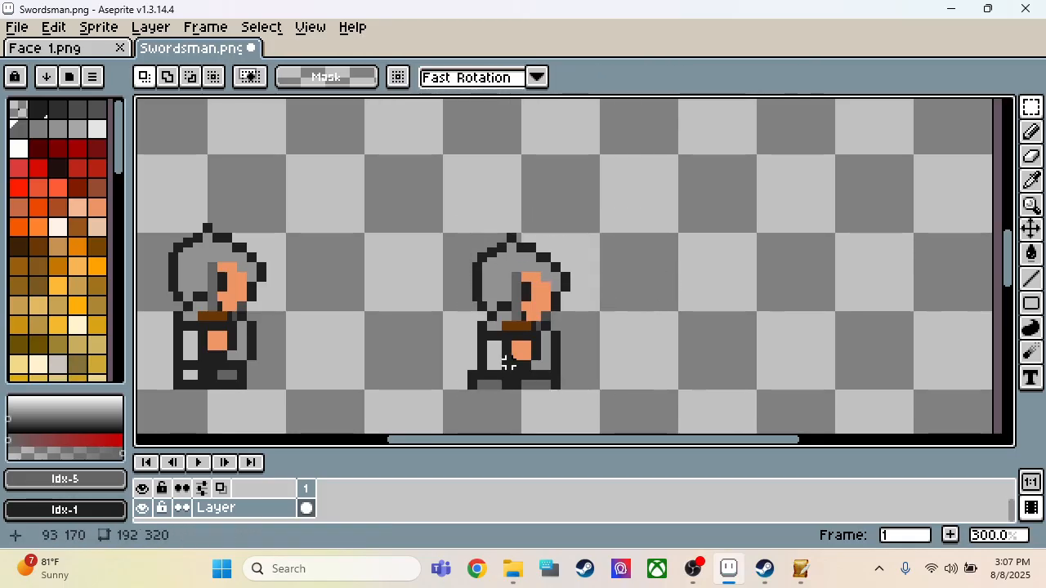
scroll(508, 363, "up", 2)
left_click_drag(500, 372, 561, 313)
key("Up")
key("Up")
key("Down")
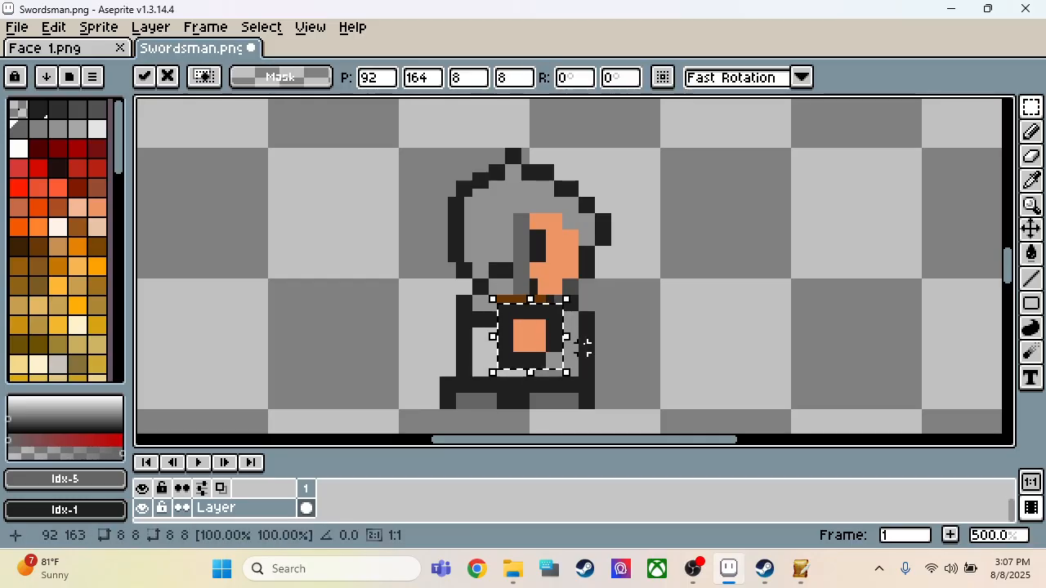
key("Down")
left_click(648, 315)
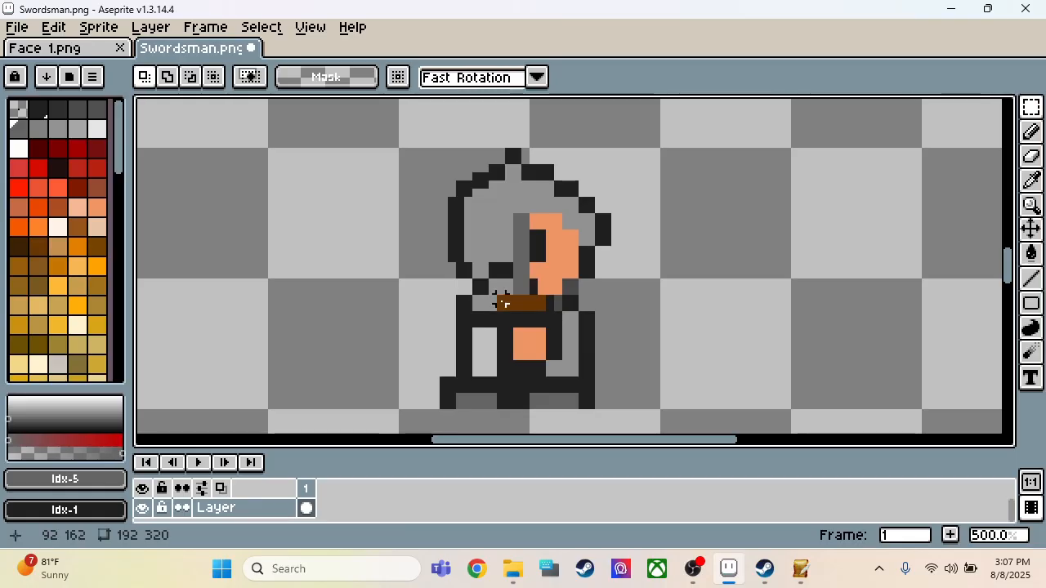
Step: Raise the middle figure's sword guard and hand by 2 px, along with the outline strip in front of the hand
left_click_drag(500, 301, 545, 372)
key("Up")
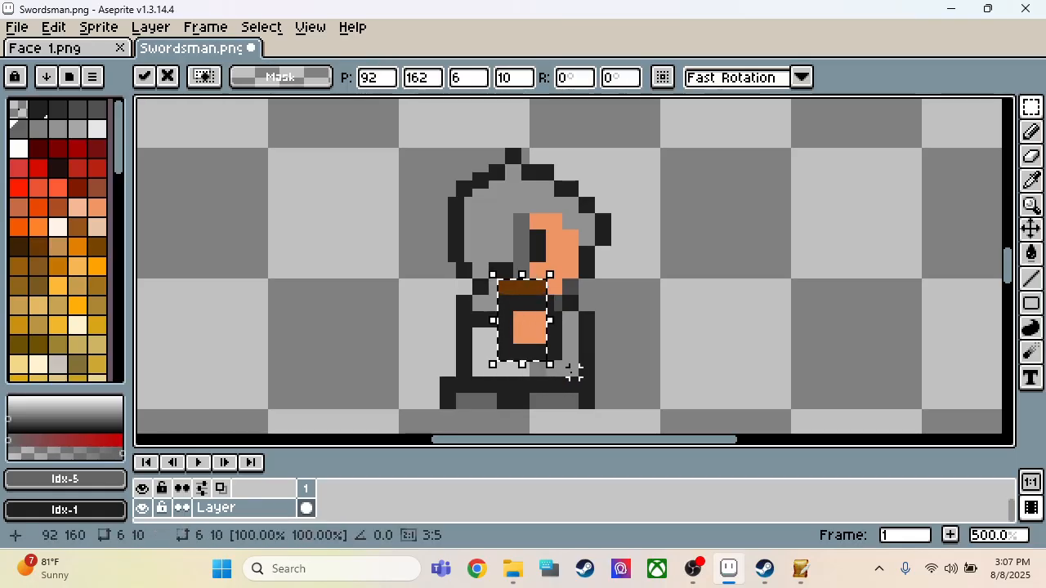
left_click(672, 274)
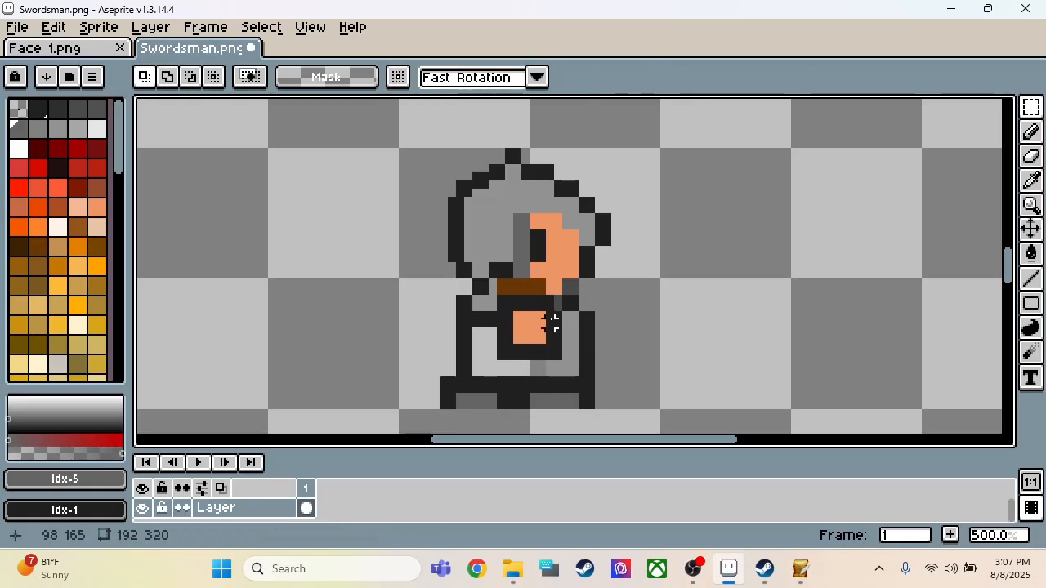
left_click_drag(550, 317, 556, 355)
key("Up")
key("Up")
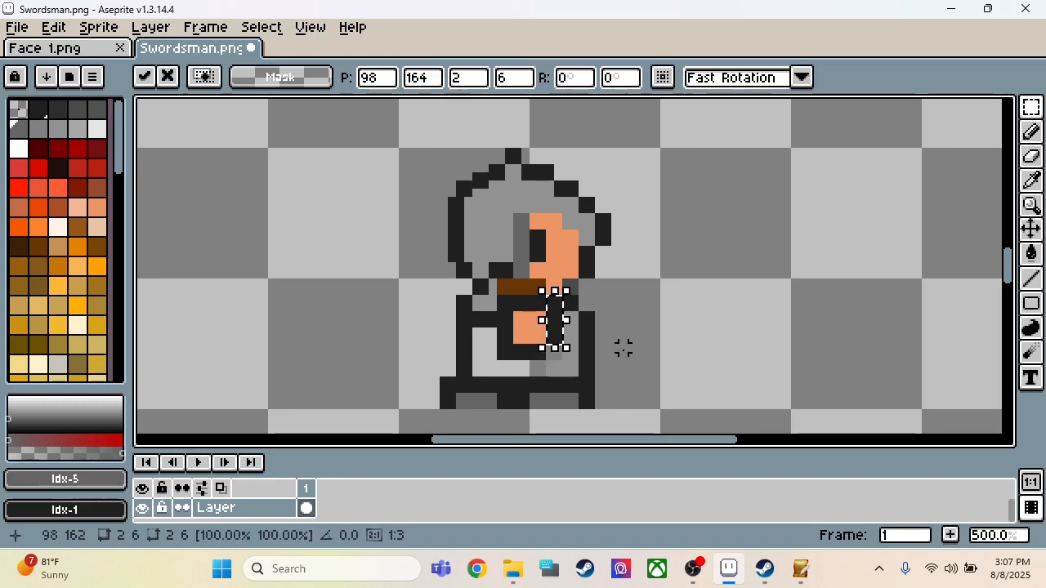
left_click(712, 306)
Step: Repair the dark outline around the raised hand and extend the sword blade upward with its own grey
key("i")
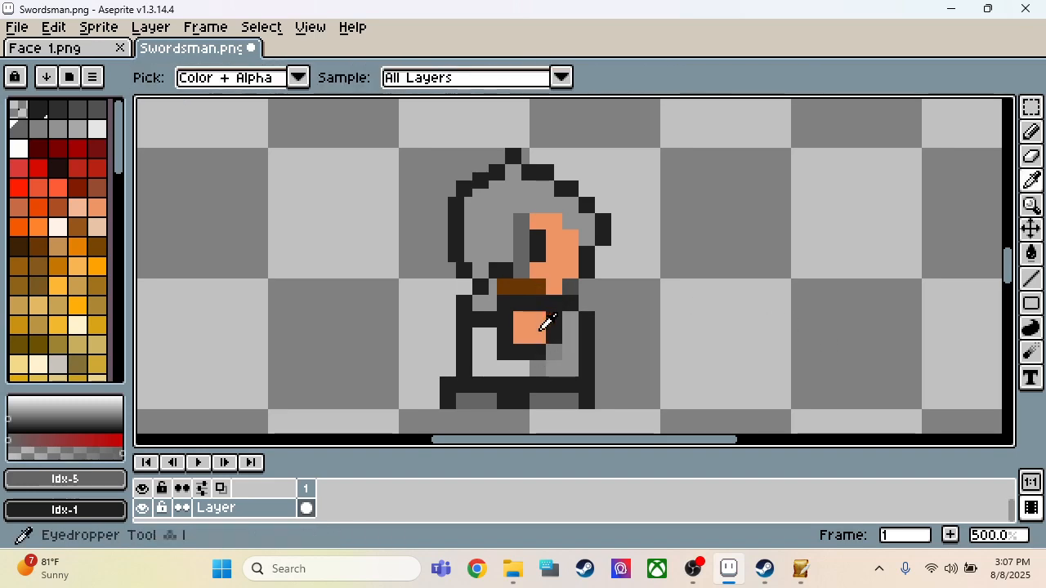
left_click(563, 315)
key("b")
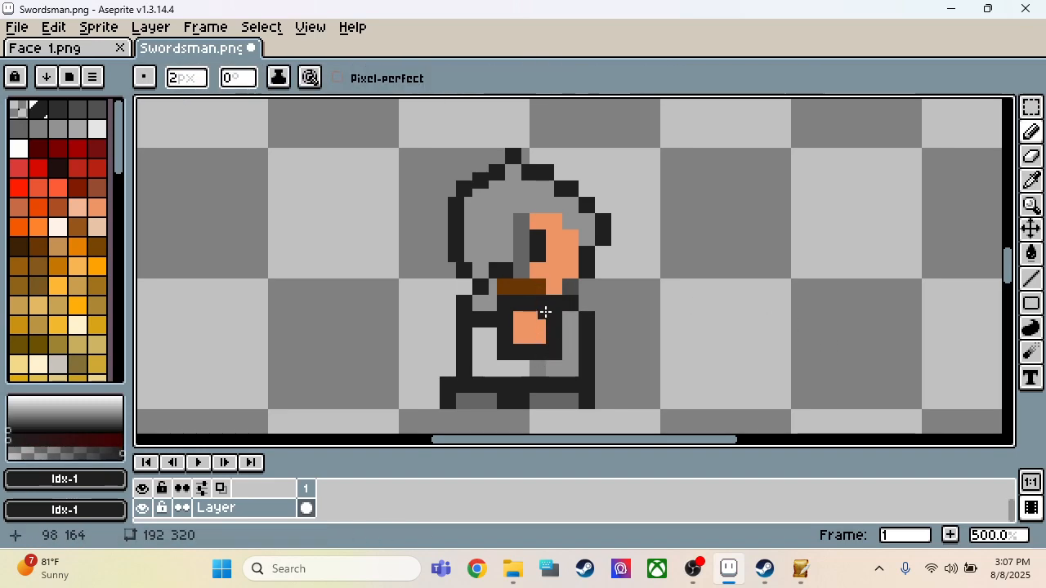
key("i")
left_click(529, 229)
key("b")
left_click(523, 204)
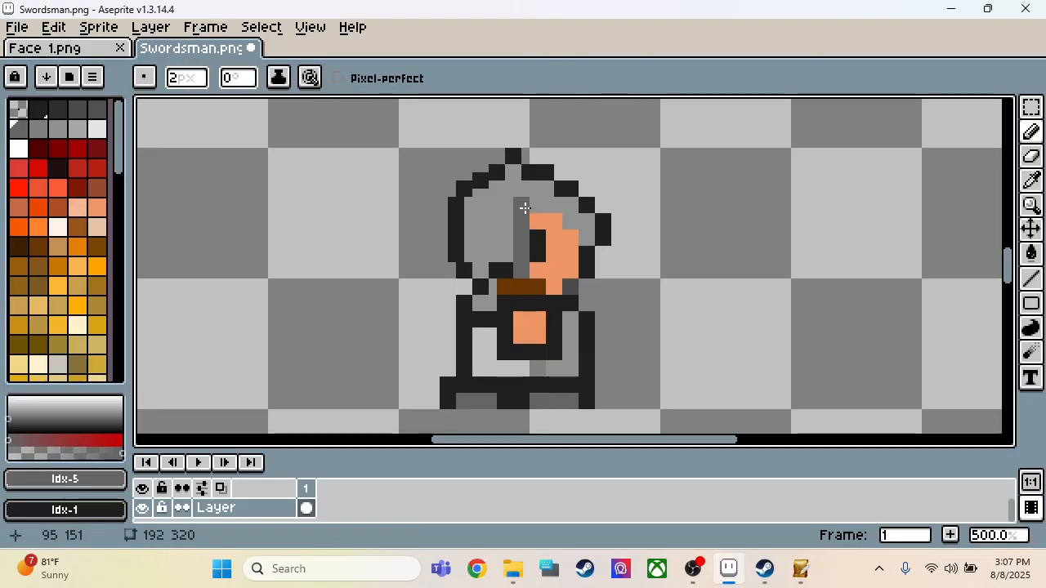
Step: Copy the first side-view figure with a 32 × 34 px selection and paste it into the row's third cell at position 144, 142
scroll(641, 277, "down", 2)
scroll(642, 277, "down", 1)
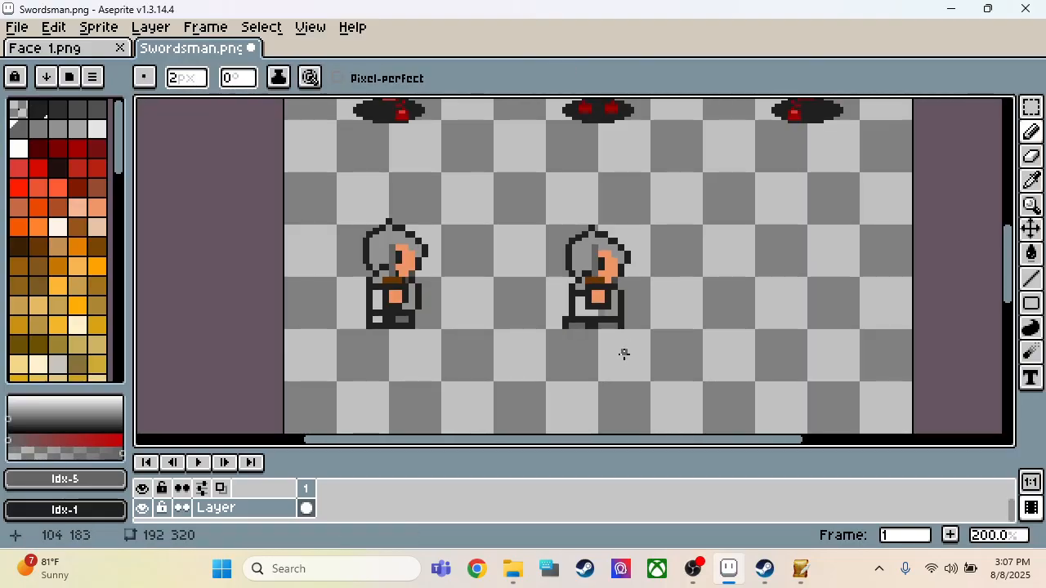
scroll(624, 353, "down", 1)
scroll(547, 383, "up", 2)
key("m")
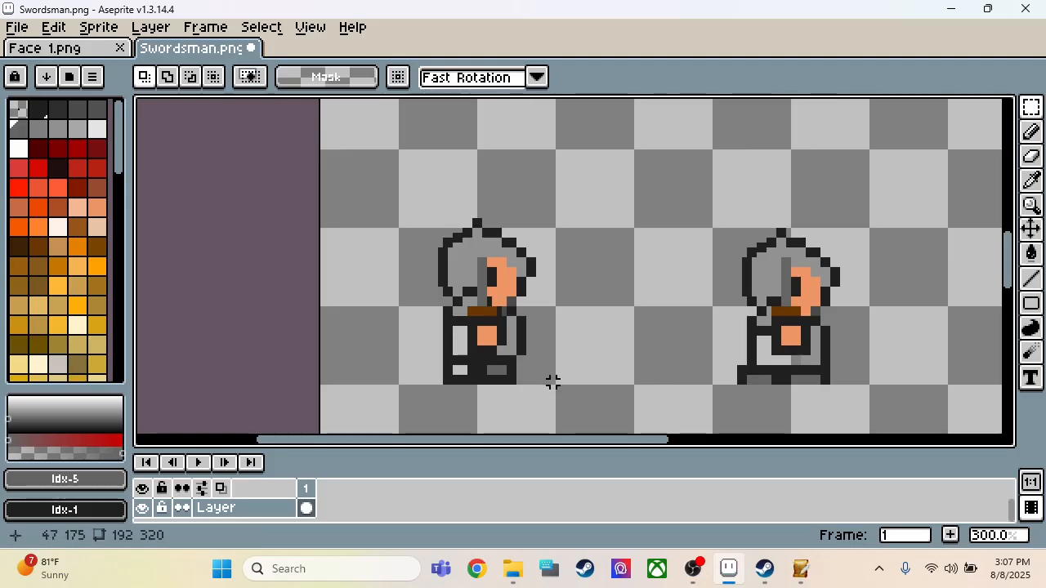
left_click_drag(553, 383, 586, 223)
scroll(319, 172, "down", 2)
scroll(587, 223, "up", 3)
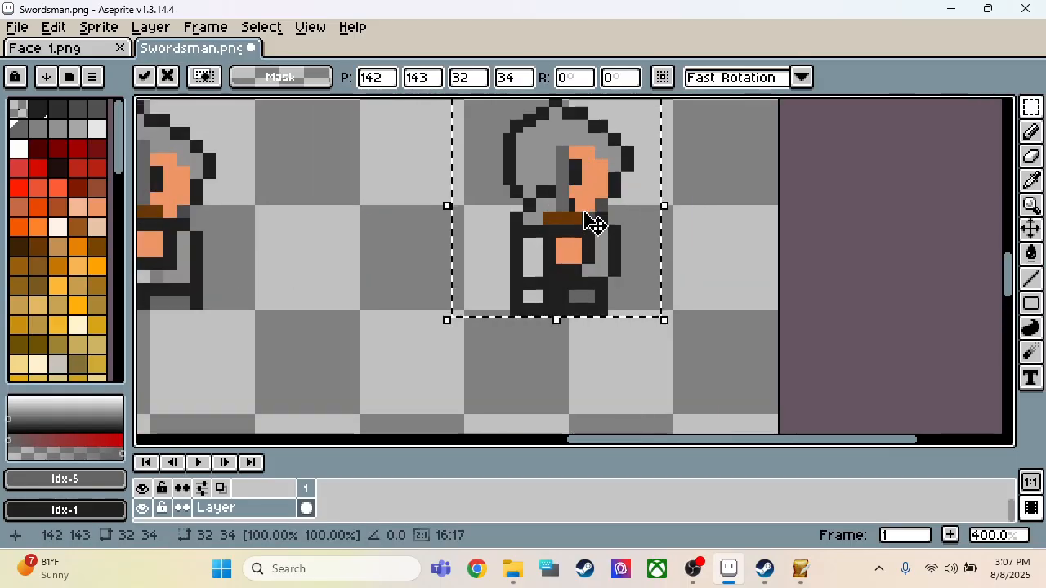
left_click_drag(576, 275, 585, 271)
key("Right")
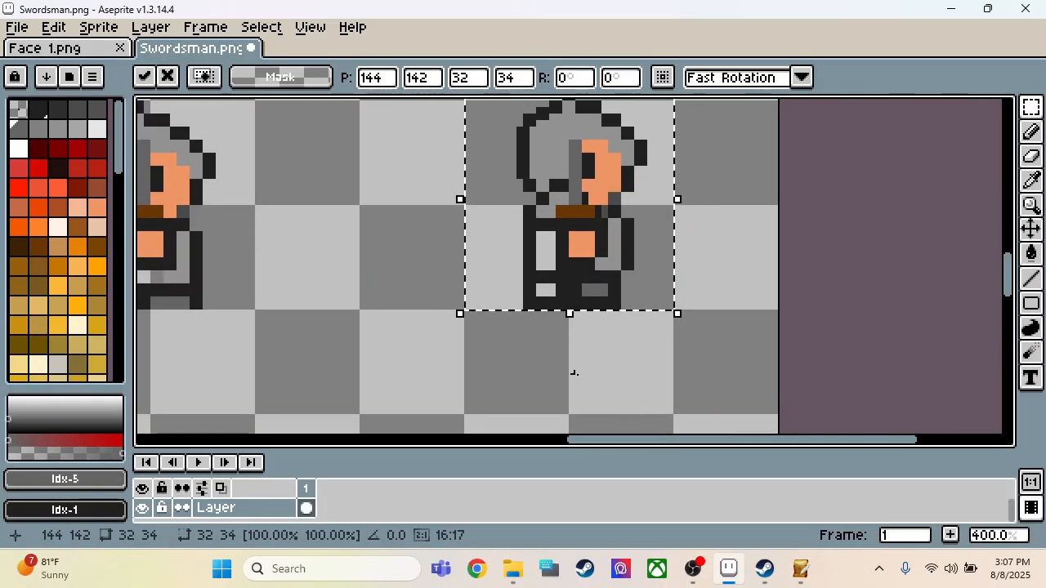
scroll(582, 379, "down", 2)
left_click(524, 330)
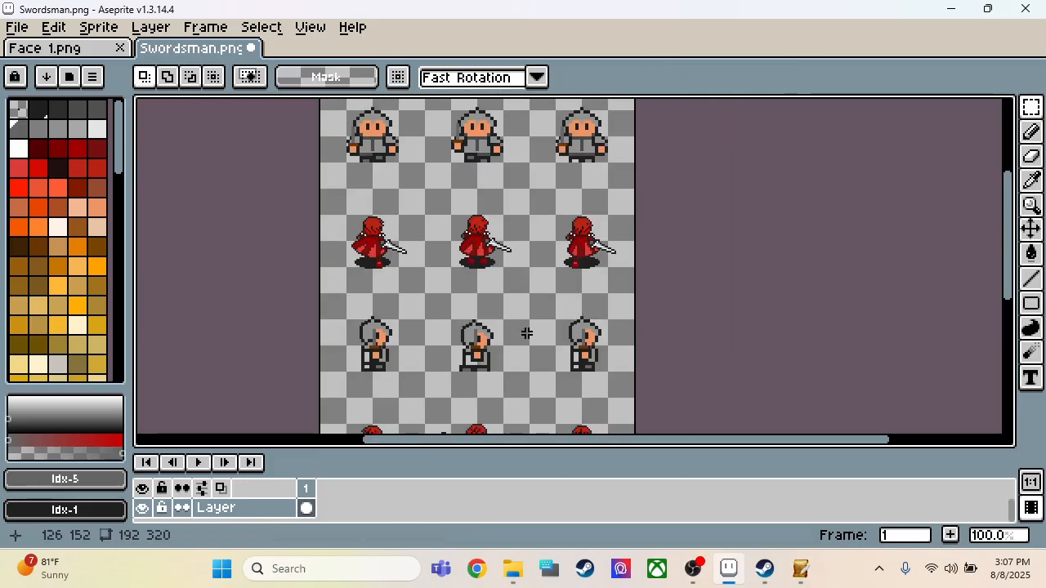
Step: Delete the three red swordsman sprites in the sheet's second row
scroll(524, 327, "down", 1)
scroll(474, 261, "up", 2)
scroll(439, 266, "down", 1)
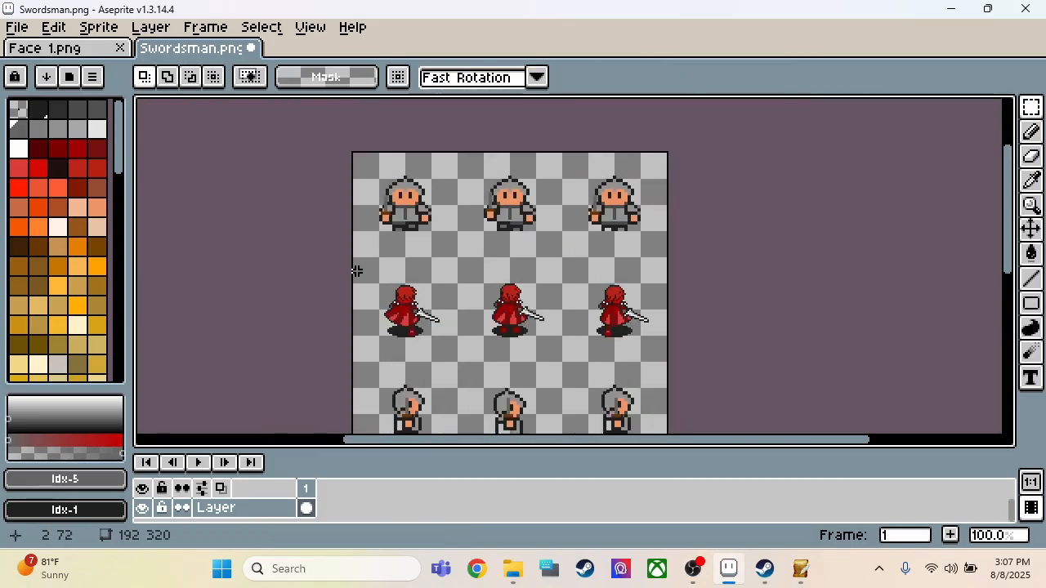
left_click_drag(357, 271, 662, 365)
key("Delete")
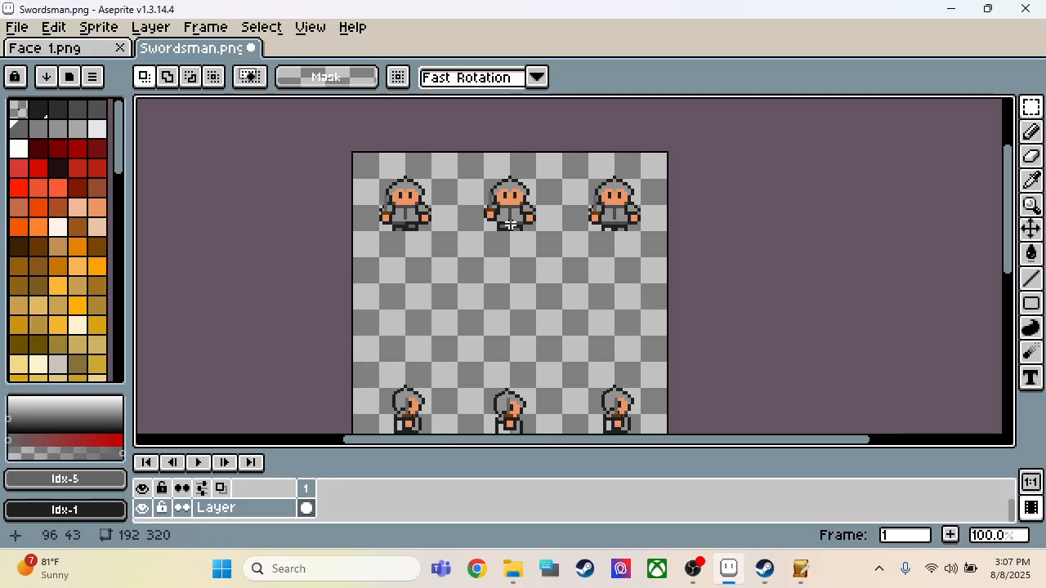
Step: Copy the three front-facing sprites as a 160 × 34 px area and place the copy in the second row at position 16, 78
scroll(510, 224, "up", 3)
left_click_drag(329, 137, 711, 355)
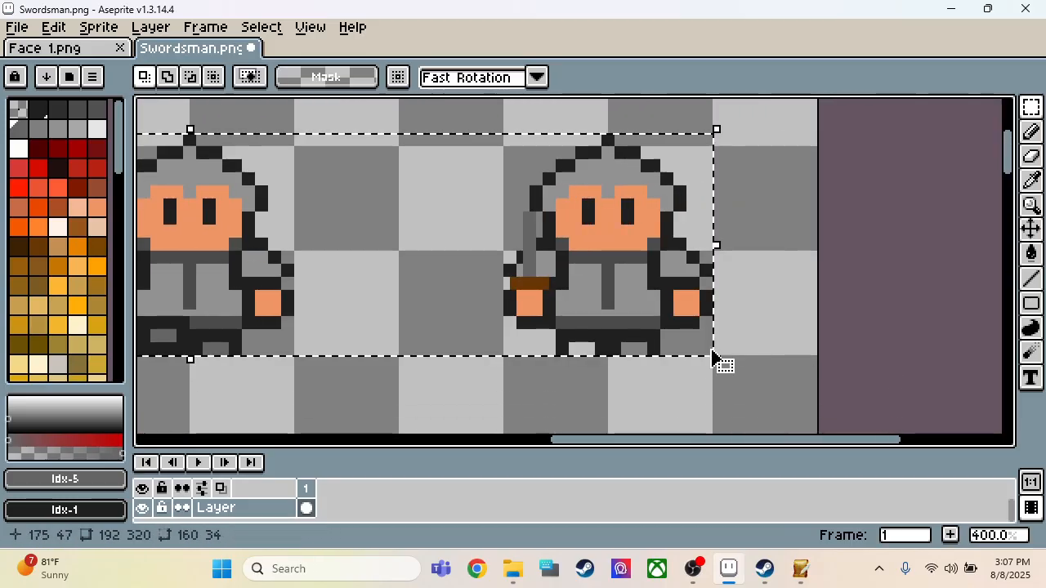
scroll(719, 273, "down", 1)
scroll(542, 305, "down", 1)
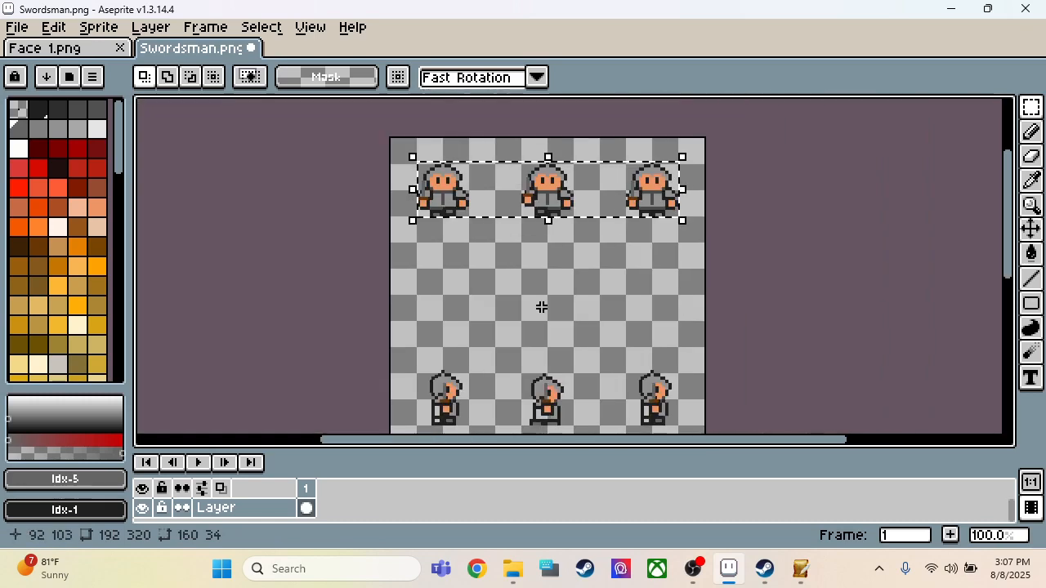
scroll(542, 306, "up", 1)
left_click(550, 318)
key("Down")
key("Down")
key("Down")
key("Down")
key("Down")
key("Down")
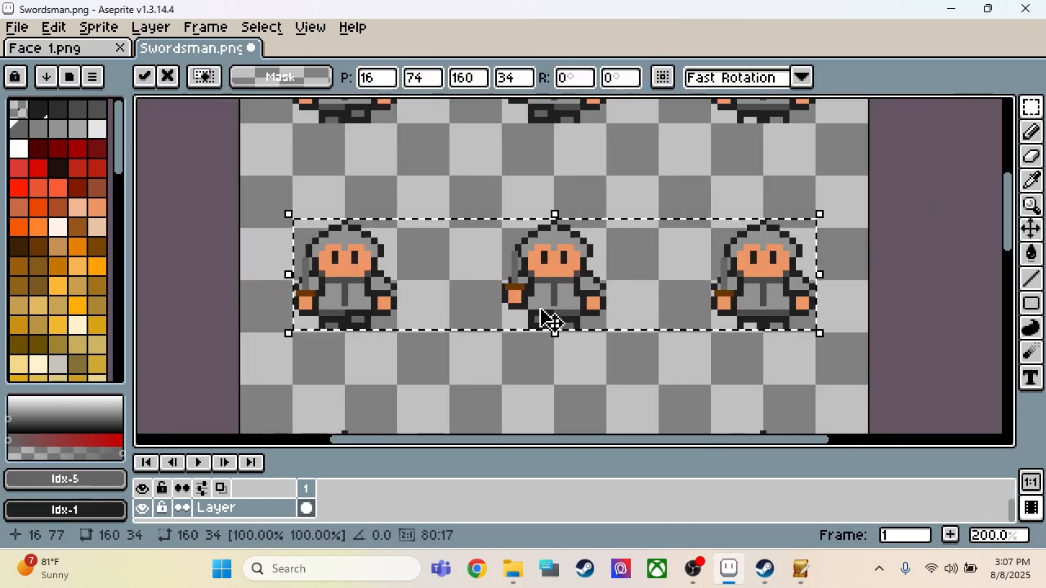
left_click(478, 401)
Step: Fill the face and eyes of the second row's first sprite with the grey sampled from its hood
scroll(241, 300, "up", 3)
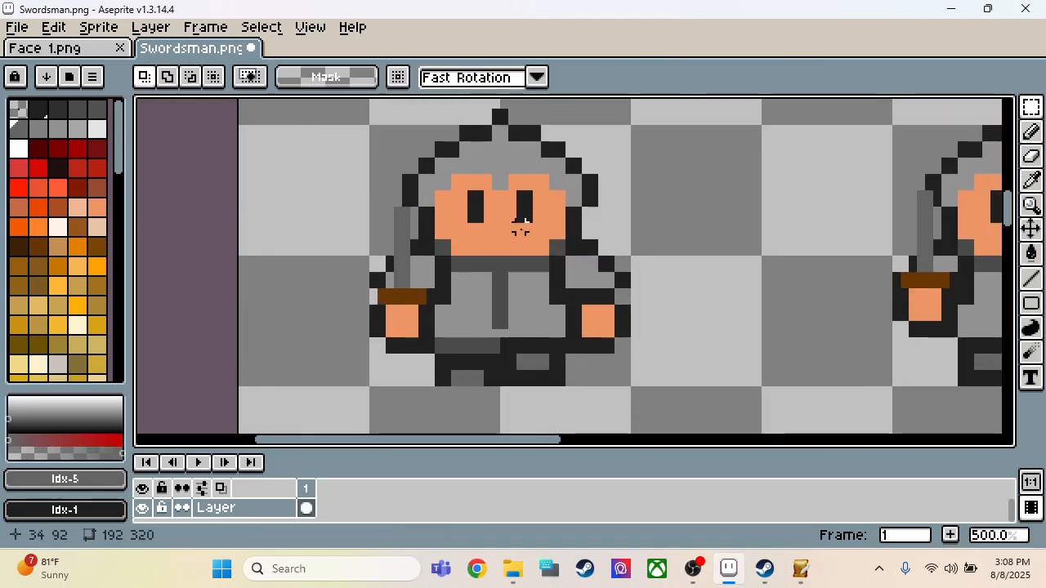
key("i")
left_click(498, 153)
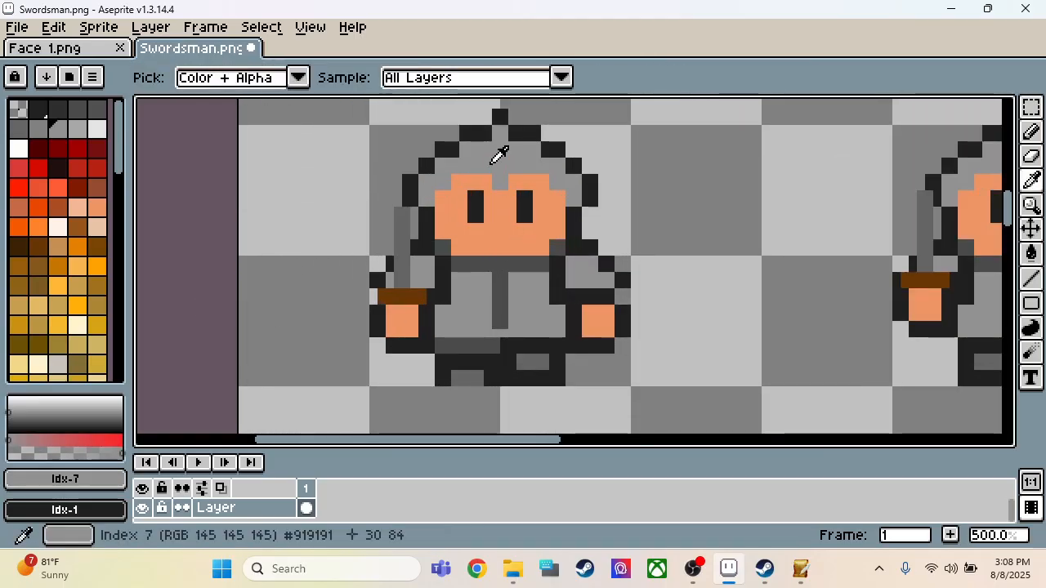
key("g")
left_click(500, 223)
left_click(523, 205)
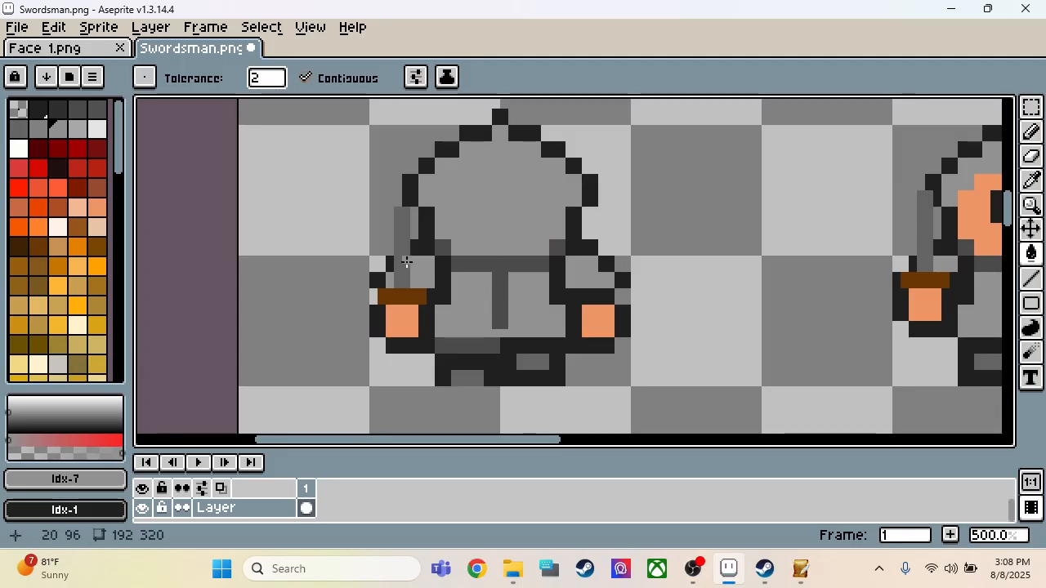
Step: Erase the sword blade beside the hood of the second row's first sprite by filling its 2 × 6 px area with transparency
key("b")
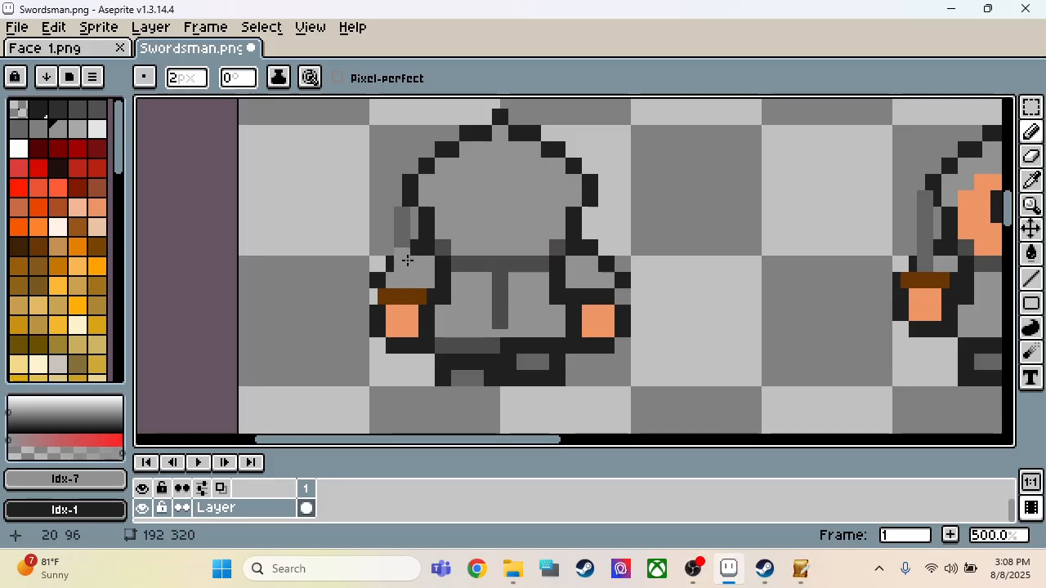
key("e")
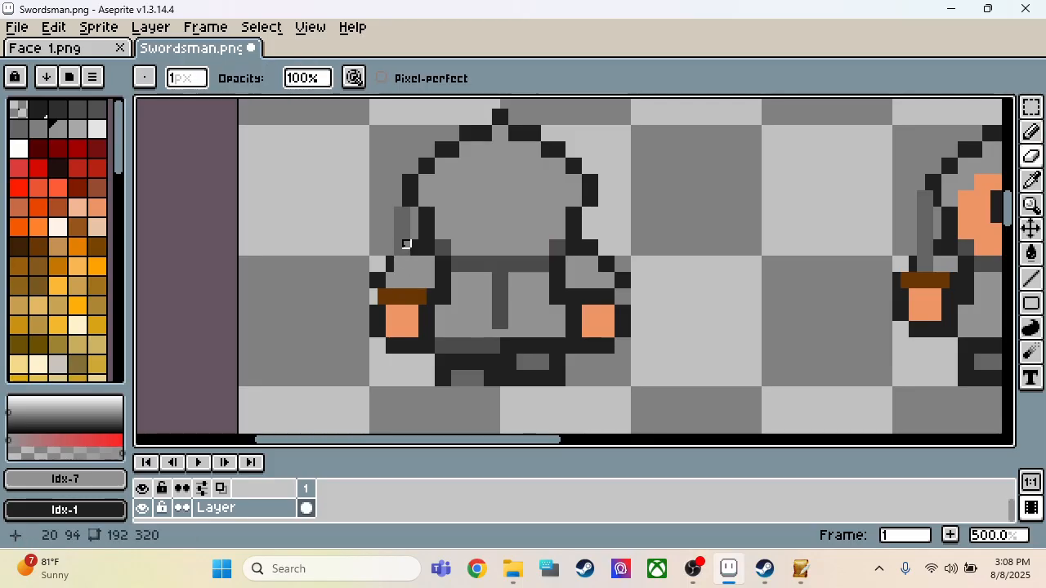
key("m")
left_click_drag(391, 204, 414, 258)
left_click(16, 114)
key("f")
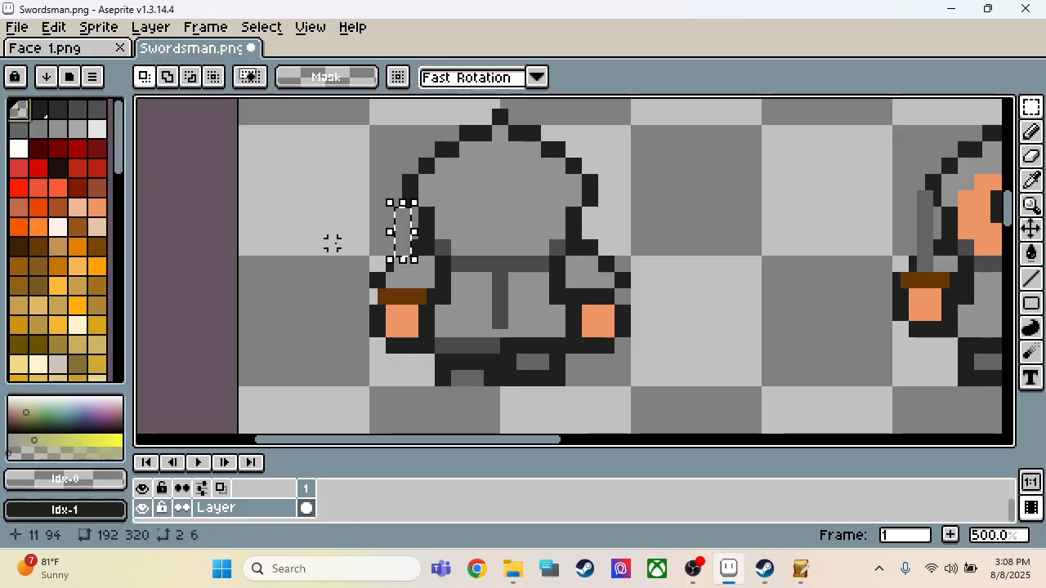
key("ctrl+d")
Step: Redraw the dark shoulder outline where the blade was removed, using the colour sampled from the sprite's outline
key("i")
left_click(424, 250)
key("b")
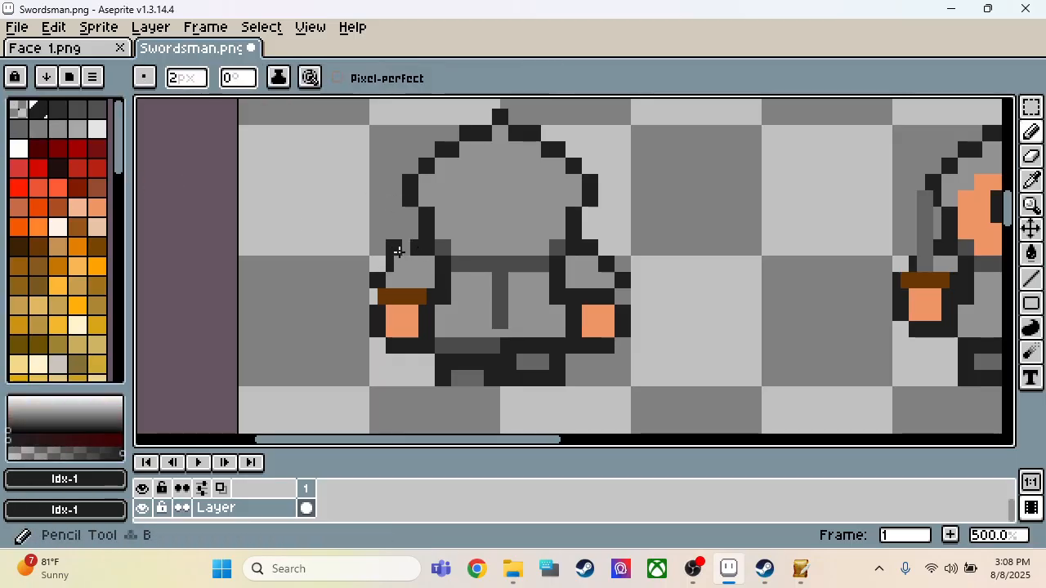
left_click(401, 247)
left_click(387, 263)
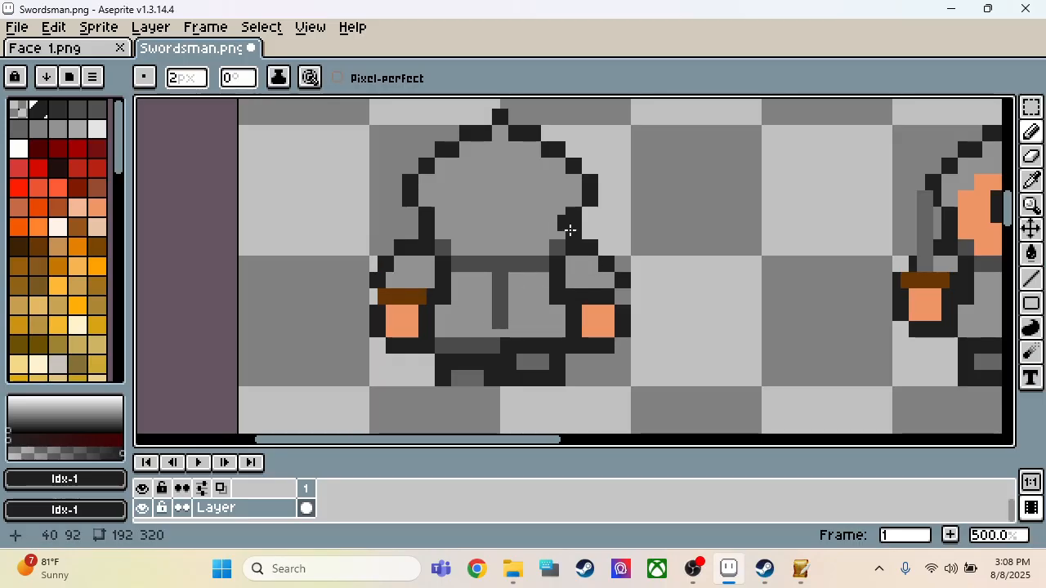
Step: Copy a 2 × 4 px piece of the sword blade from the first row's first sprite
scroll(328, 227, "down", 3)
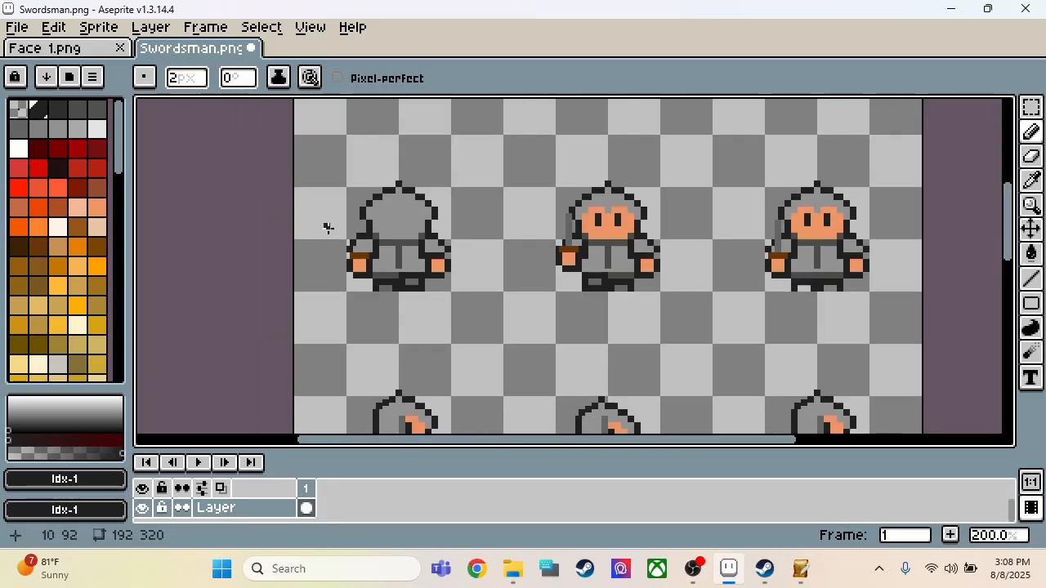
scroll(355, 243, "down", 1)
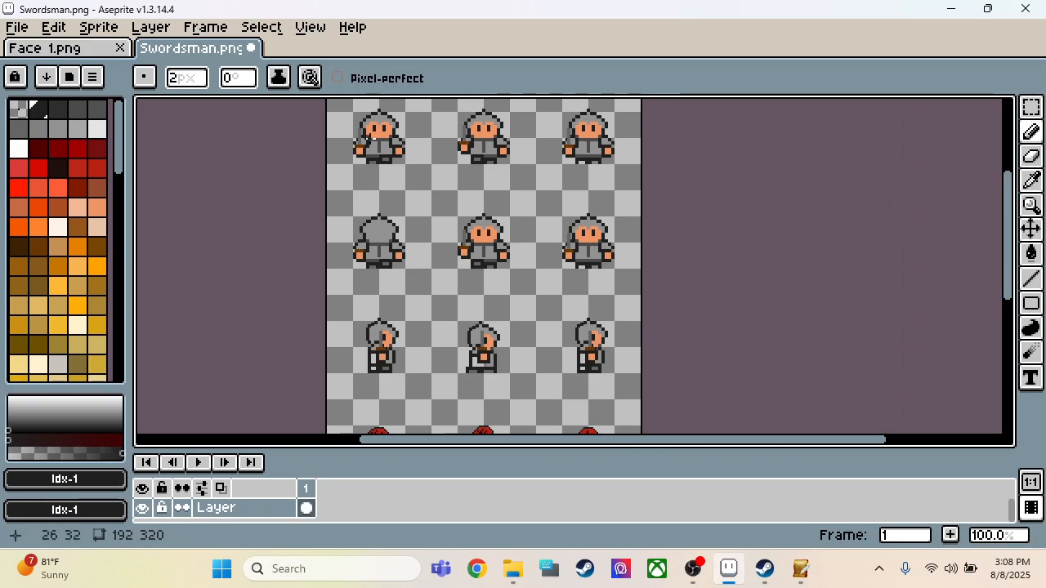
scroll(369, 175, "up", 3)
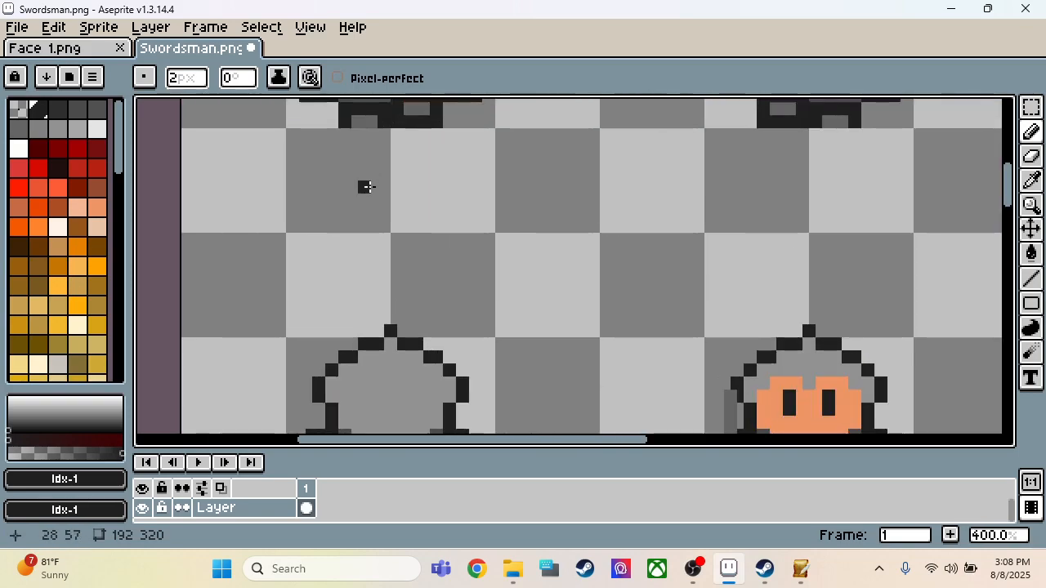
scroll(364, 185, "down", 2)
scroll(343, 172, "down", 1)
scroll(347, 163, "up", 4)
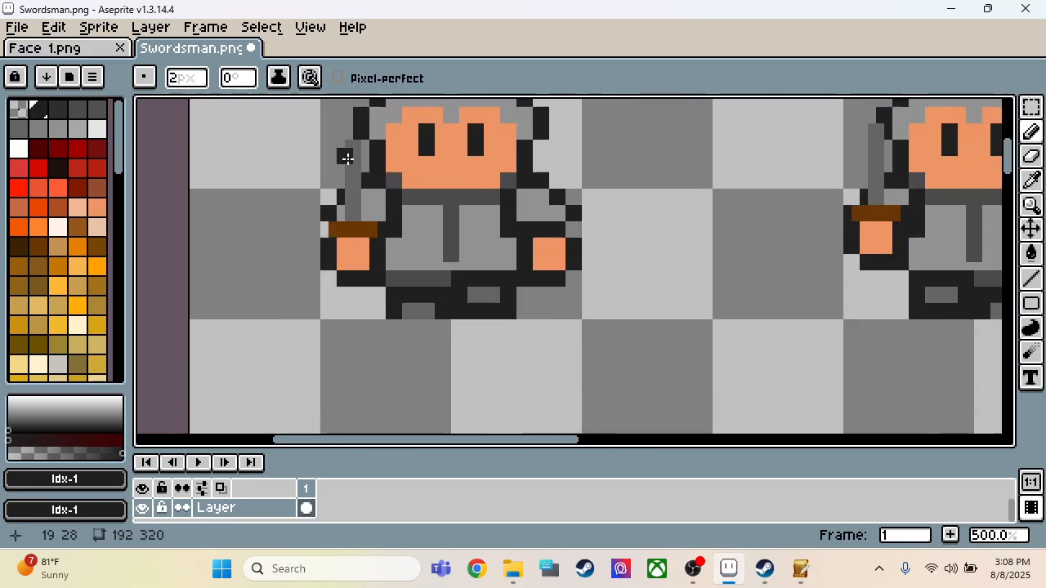
key("m")
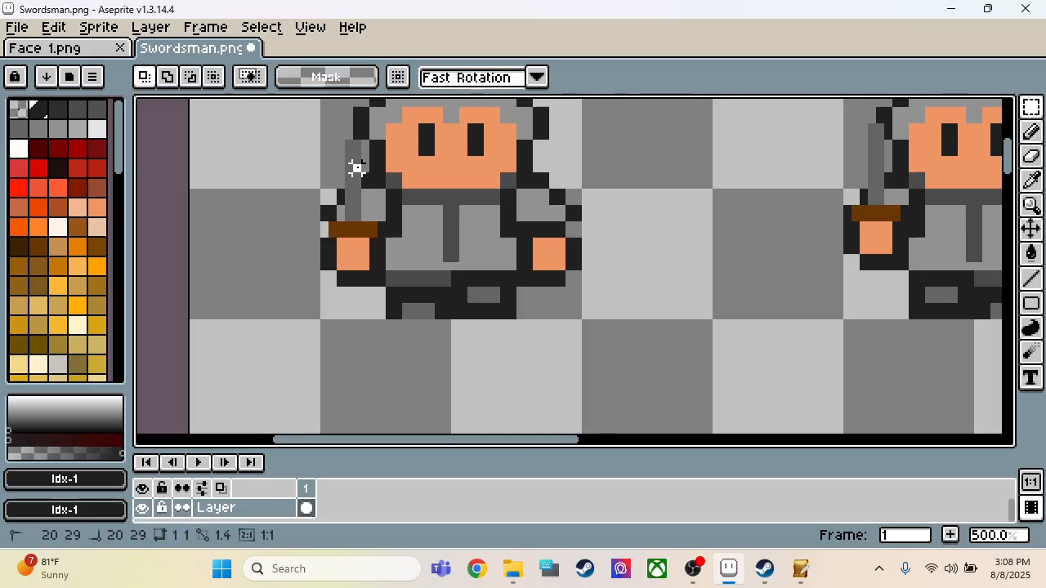
left_click_drag(341, 135, 366, 178)
Step: Paste the blade piece onto the opposite side of the second row's first sprite at position 43, 90
scroll(364, 180, "down", 5)
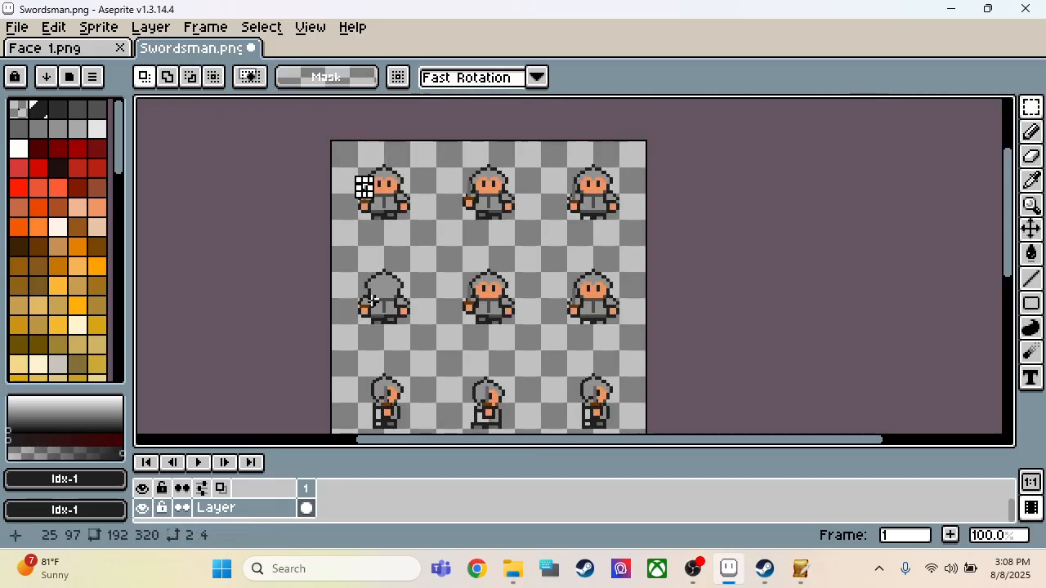
scroll(362, 180, "up", 2)
scroll(364, 304, "down", 2)
scroll(372, 293, "up", 5)
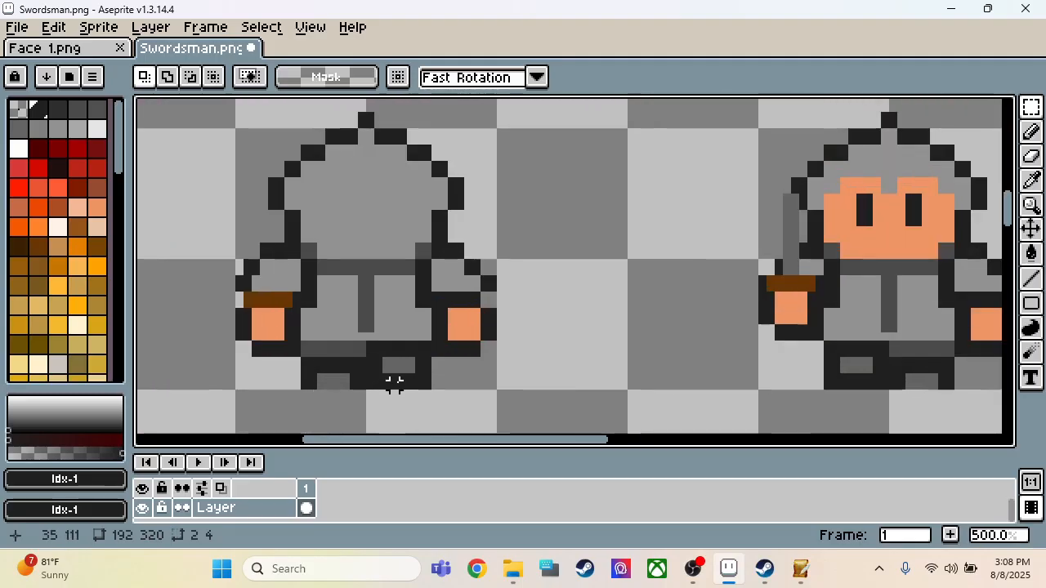
key("ctrl+v")
left_click_drag(274, 270, 478, 228)
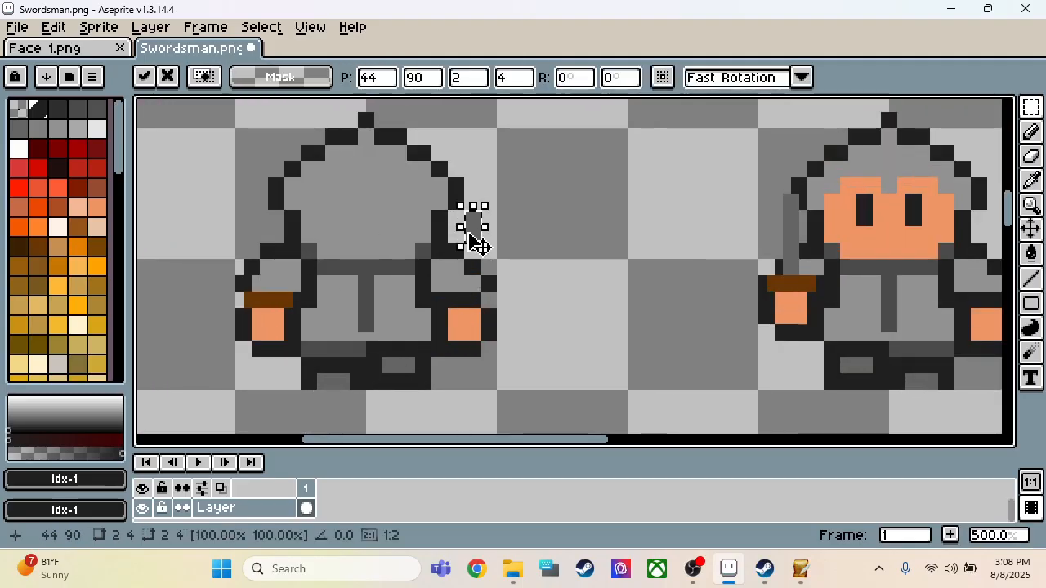
scroll(478, 228, "down", 4)
scroll(470, 345, "up", 5)
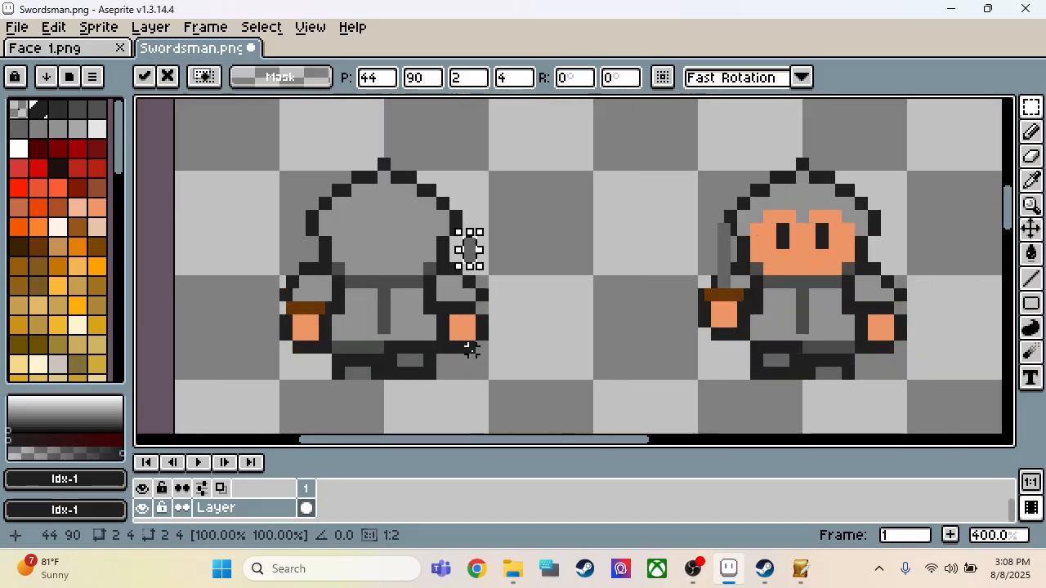
scroll(470, 339, "down", 5)
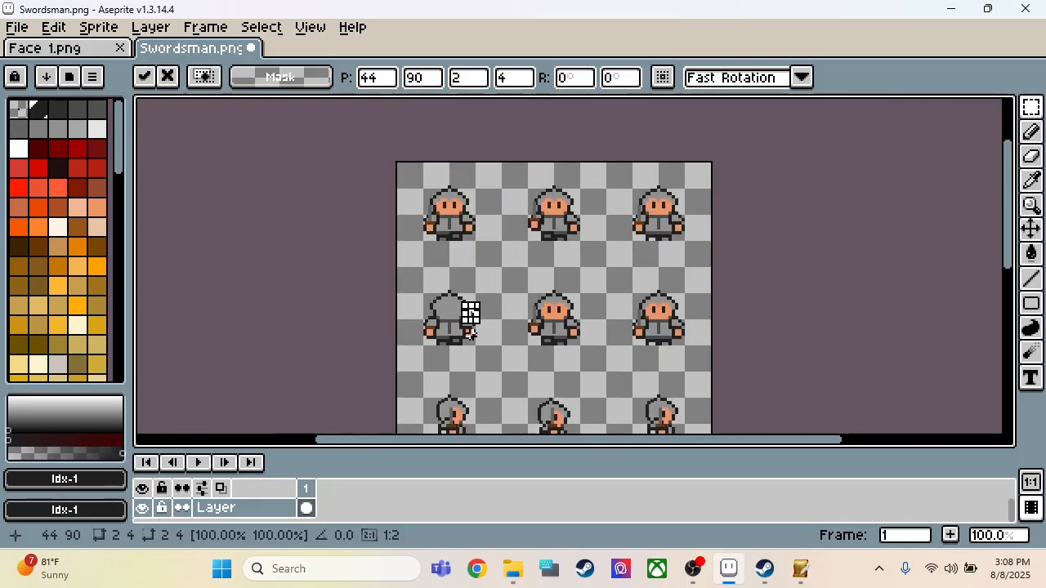
scroll(470, 332, "up", 4)
key("Left")
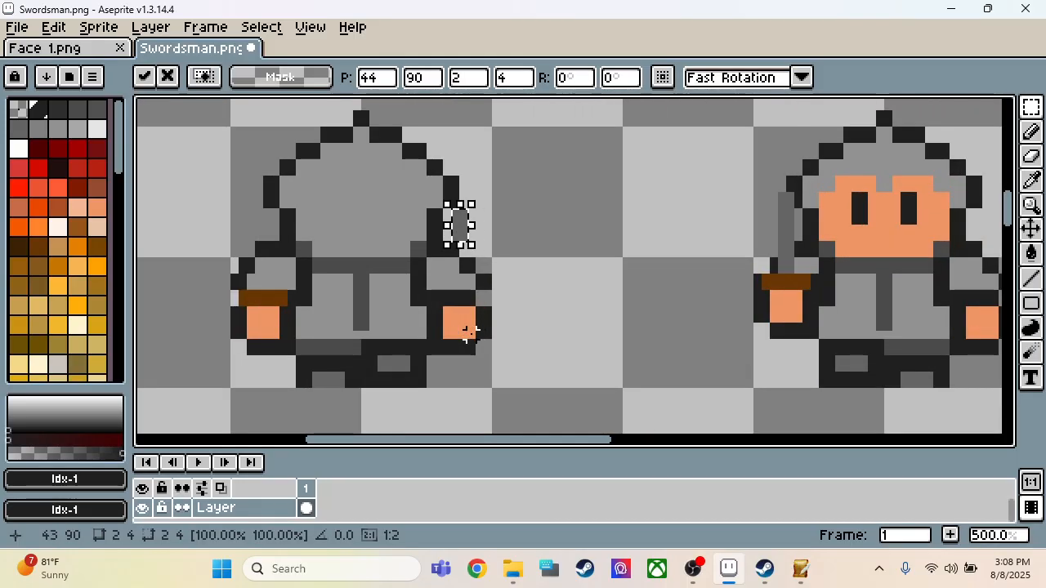
key("Return")
Step: Extend the pasted blade towards the shoulder in its own grey and touch up the nearby arm outline with the sampled dark colour
key("i")
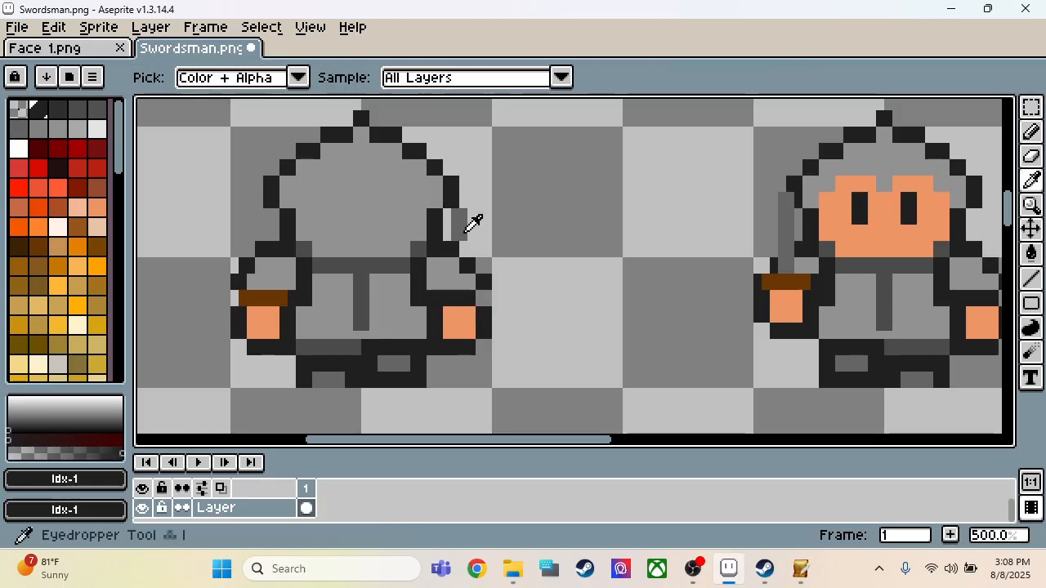
left_click(464, 232)
key("b")
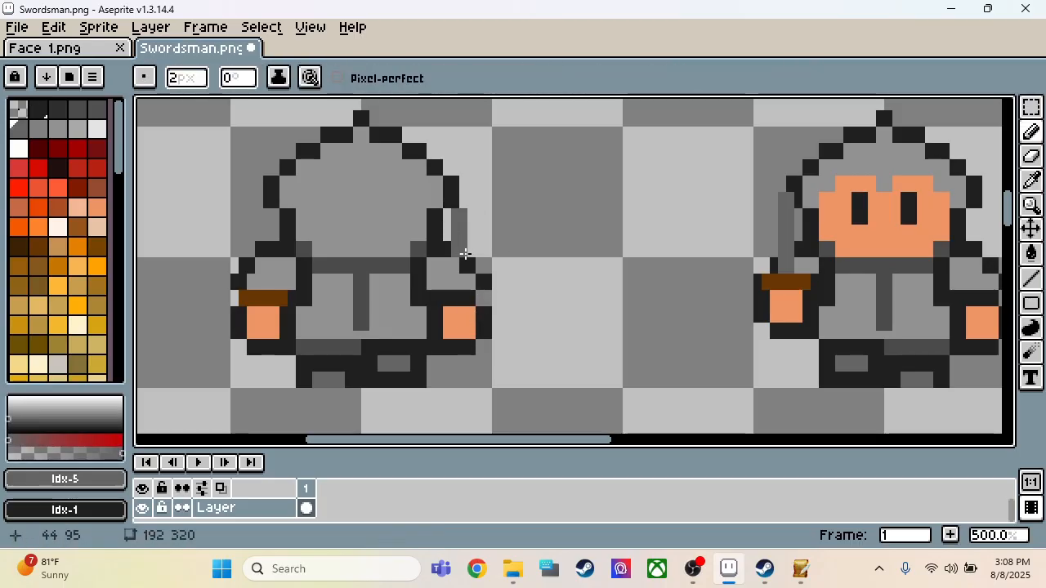
key("i")
left_click(447, 245)
key("b")
left_click(473, 292)
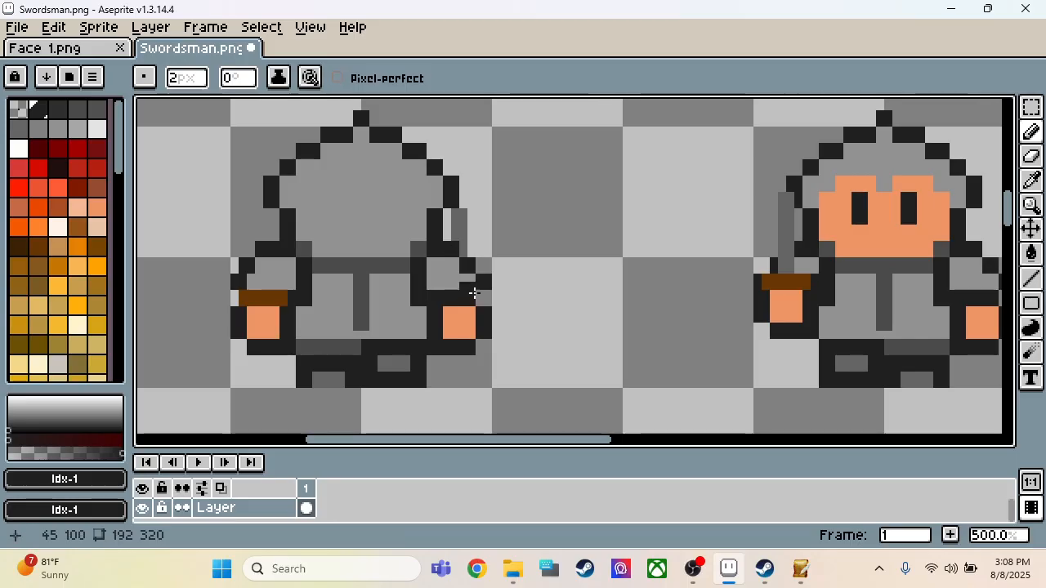
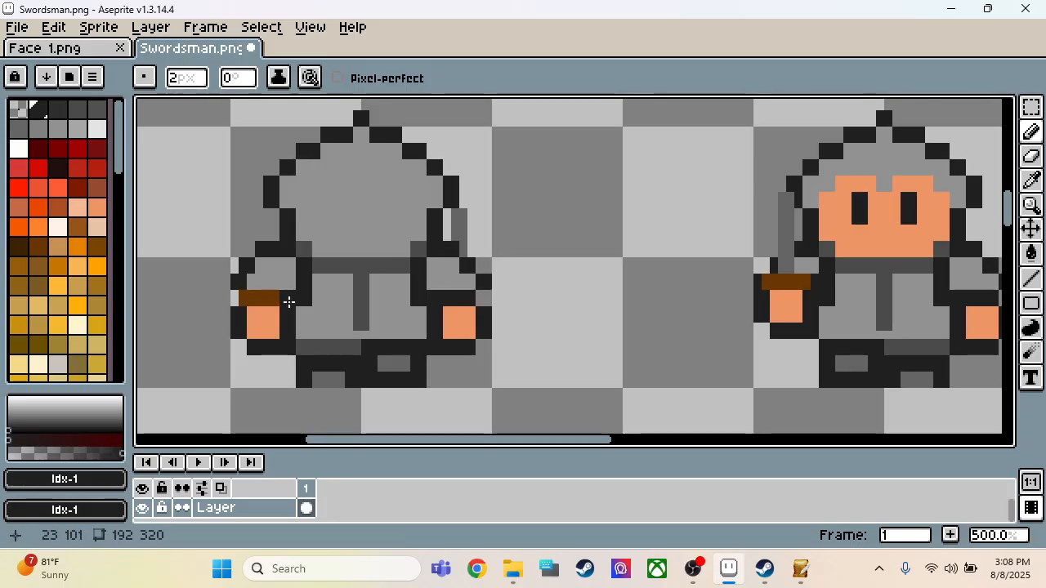
Step: Paint over the brown sword guard on the second row's first sprite with the dark outline colour
left_click_drag(289, 302, 257, 302)
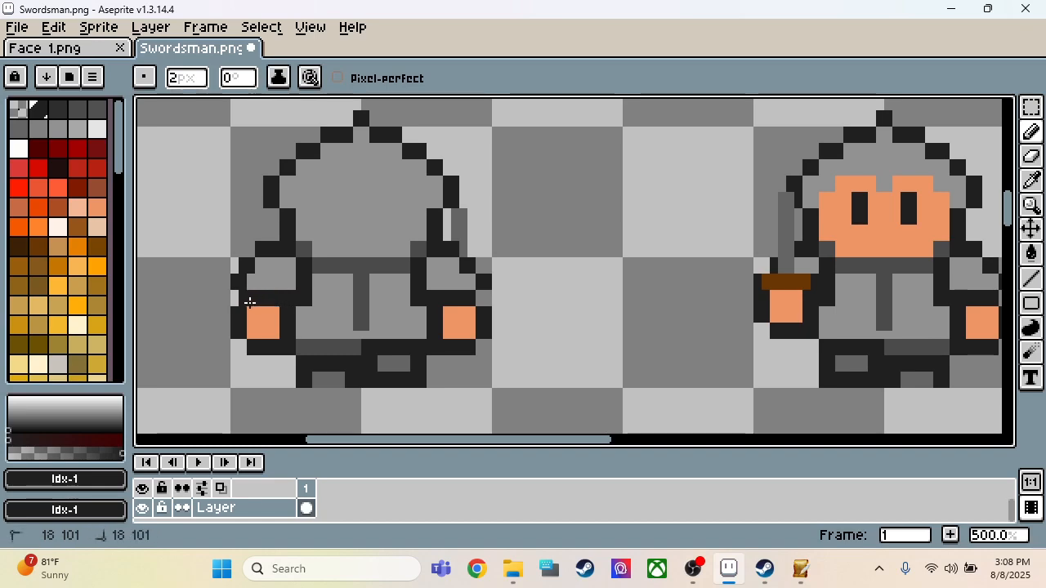
key("e")
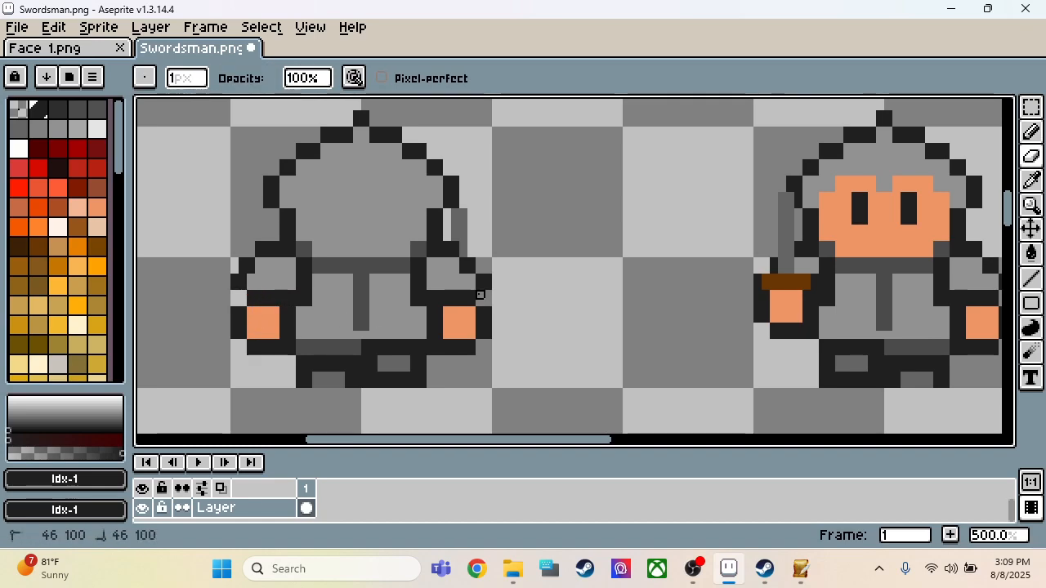
scroll(547, 303, "down", 3)
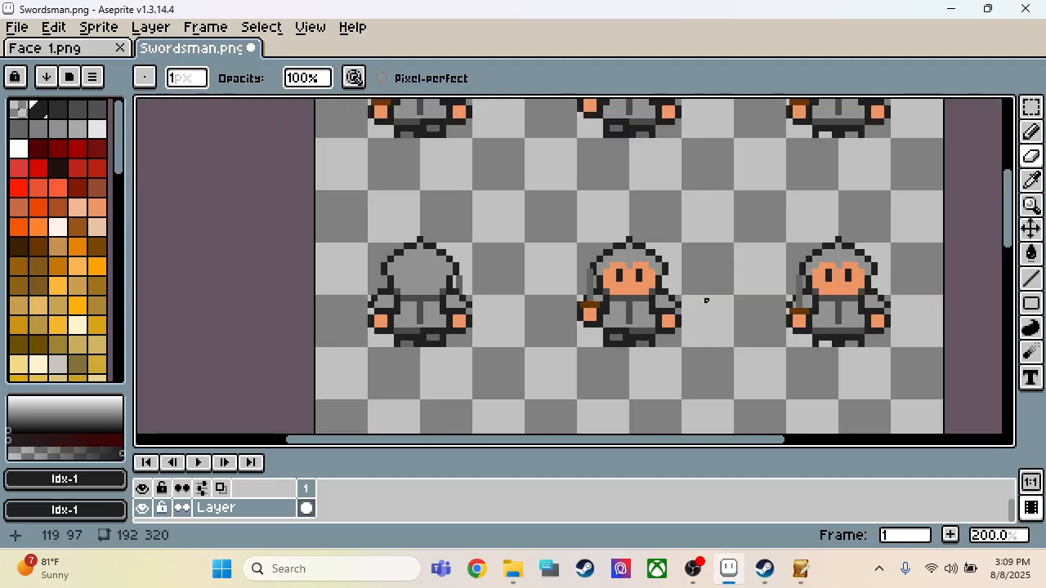
scroll(643, 389, "down", 1)
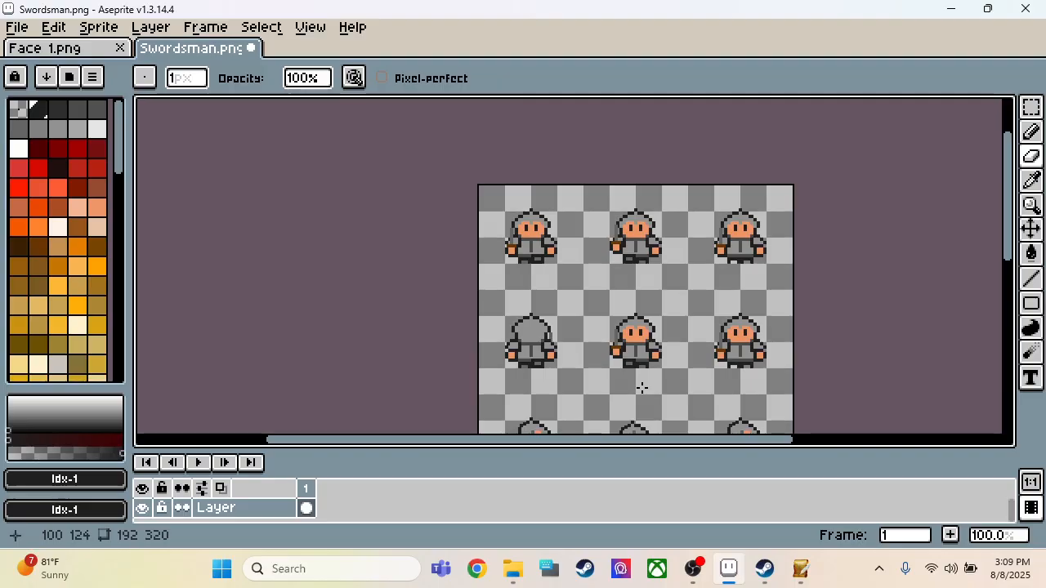
Step: Select the second row's middle sprite as a 32 × 34 px area and flip it horizontally
scroll(663, 353, "up", 2)
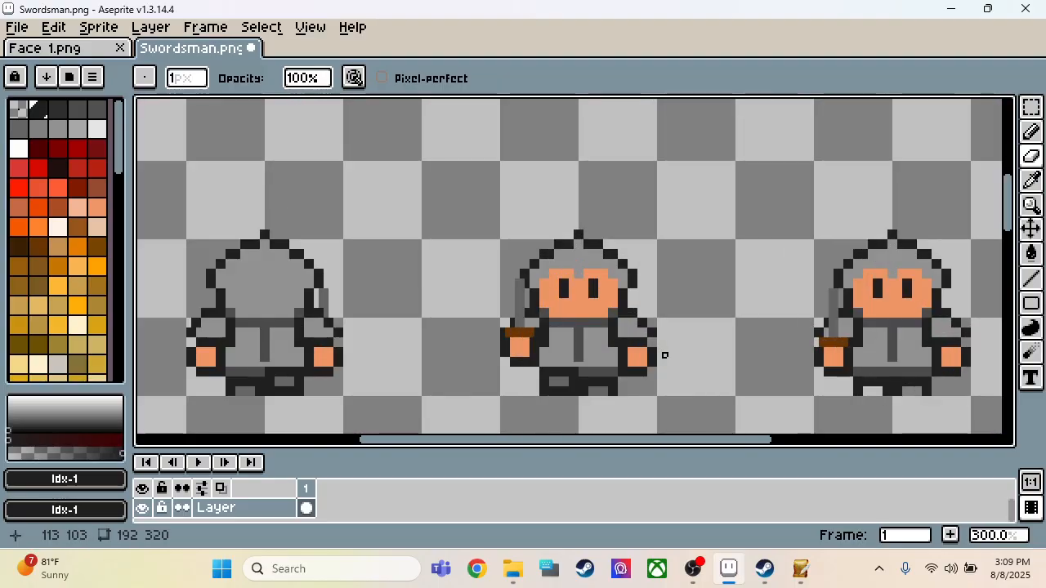
key("m")
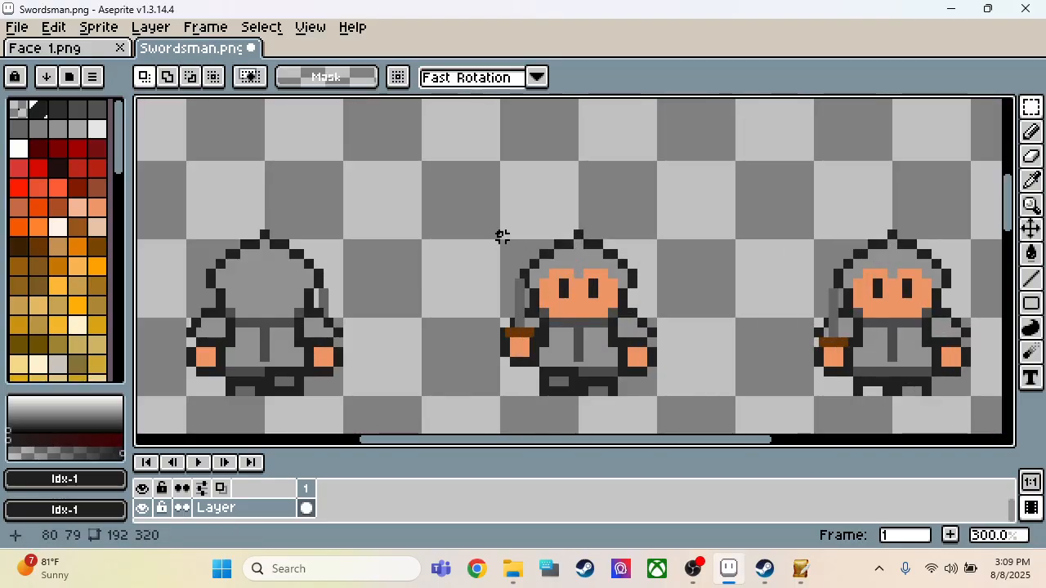
left_click_drag(501, 231, 660, 399)
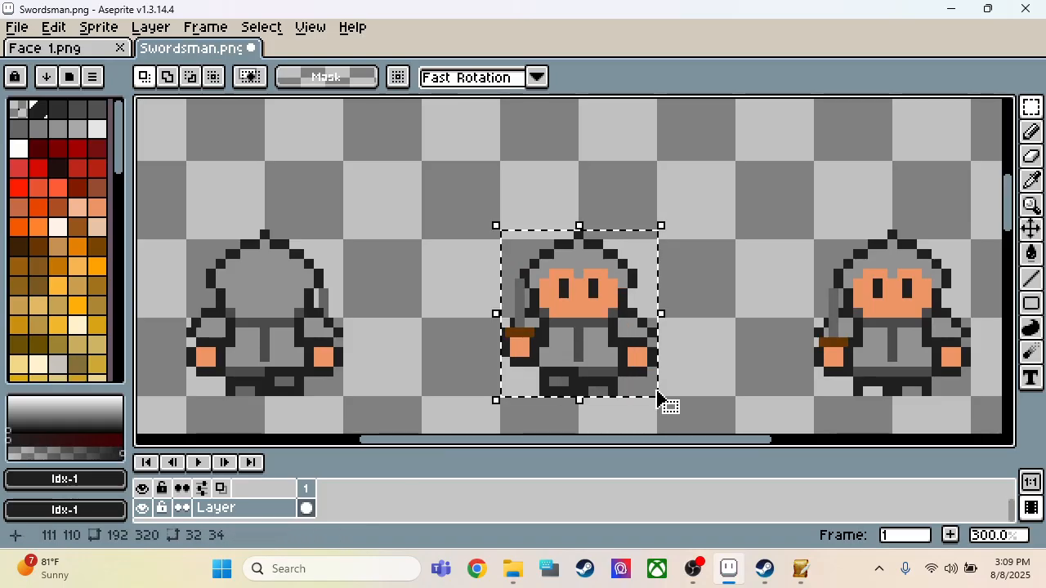
key("shift+h")
left_click(707, 343)
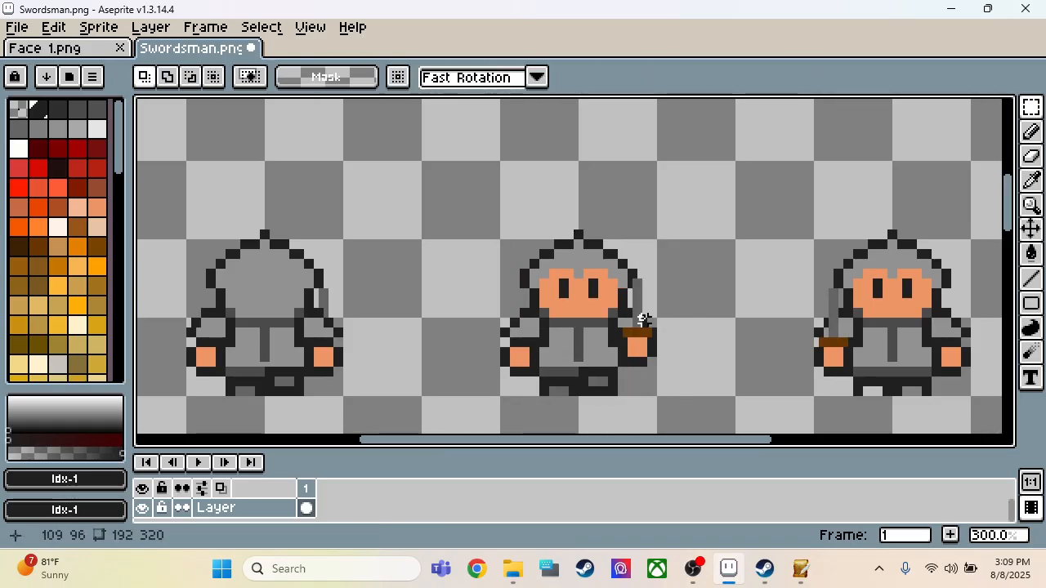
Step: Fill the flipped middle sprite's face and remaining eye with the grey sampled from its hood
key("i")
left_click(596, 264)
key("g")
left_click(584, 299)
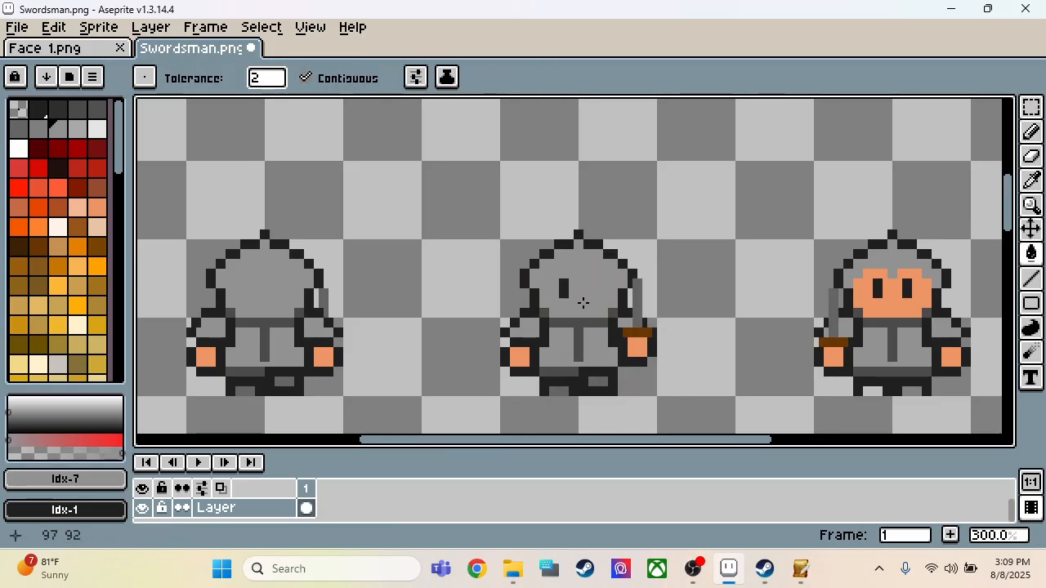
left_click(565, 292)
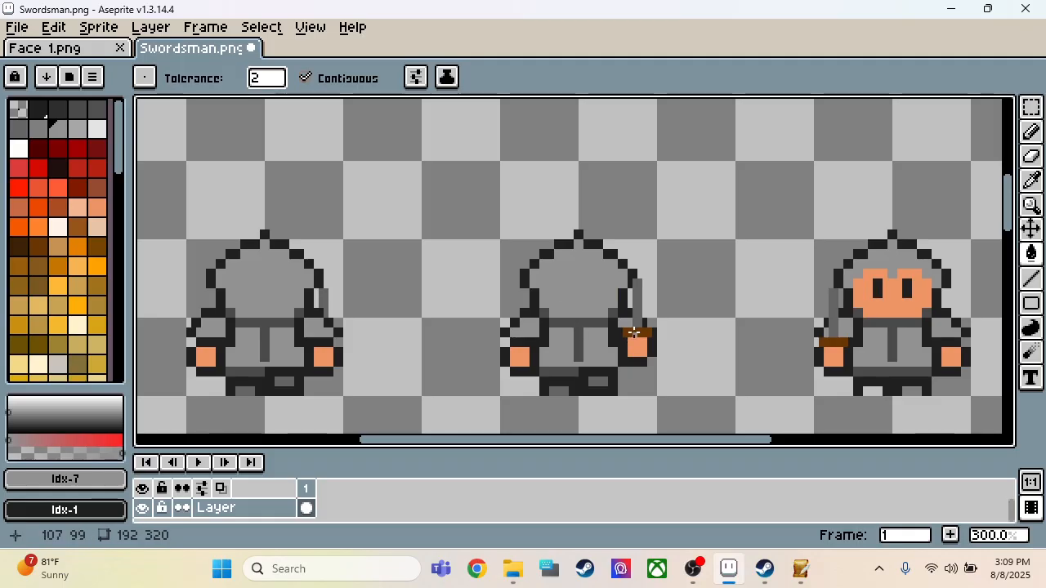
Step: Fill the middle sprite's brown sword guard with the dark outline colour #202020
key("i")
left_click(626, 335)
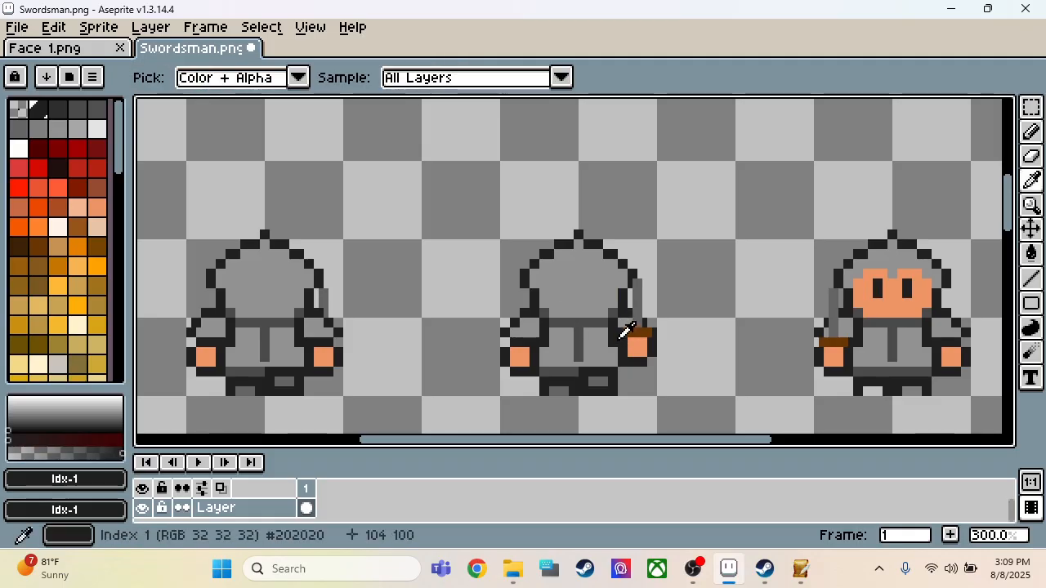
key("g")
left_click(639, 332)
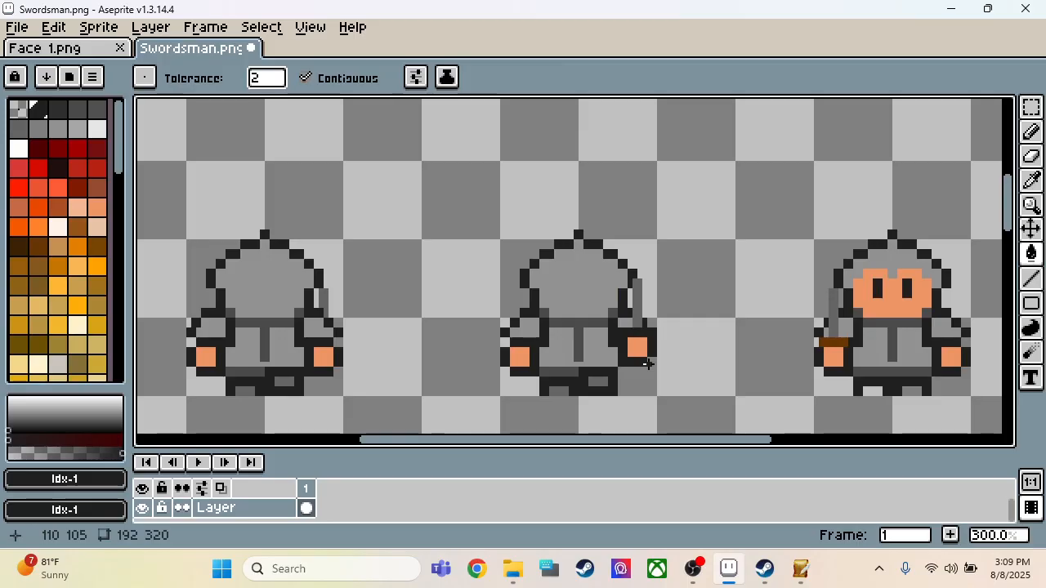
Step: Paint the blade's lower end over with the sampled sleeve grey and redraw the dark shoulder outline across it on the middle sprite
scroll(645, 330, "up", 3)
key("i")
left_click(607, 313)
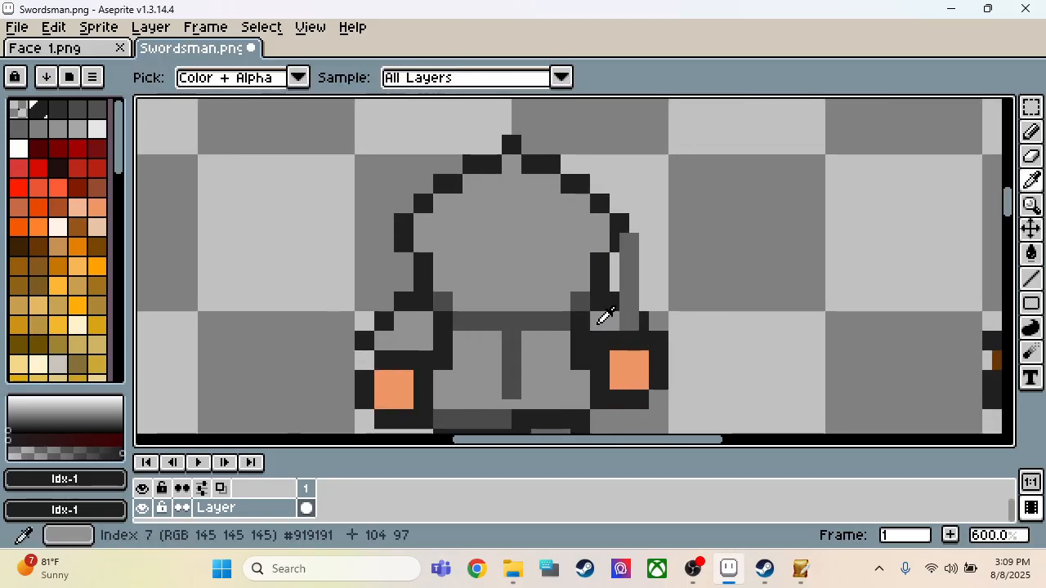
key("b")
key("i")
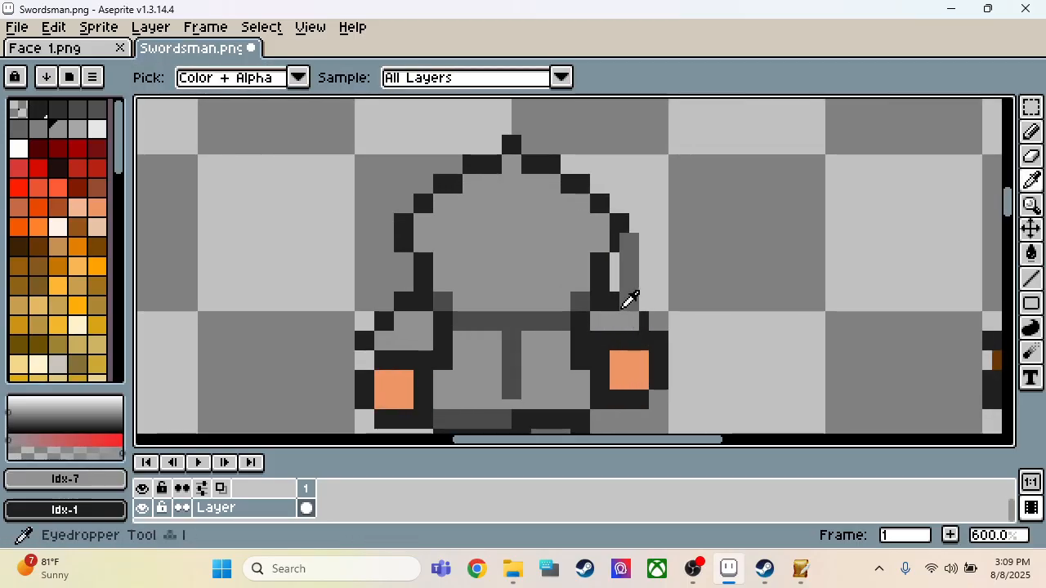
left_click(617, 296)
key("b")
left_click(631, 304)
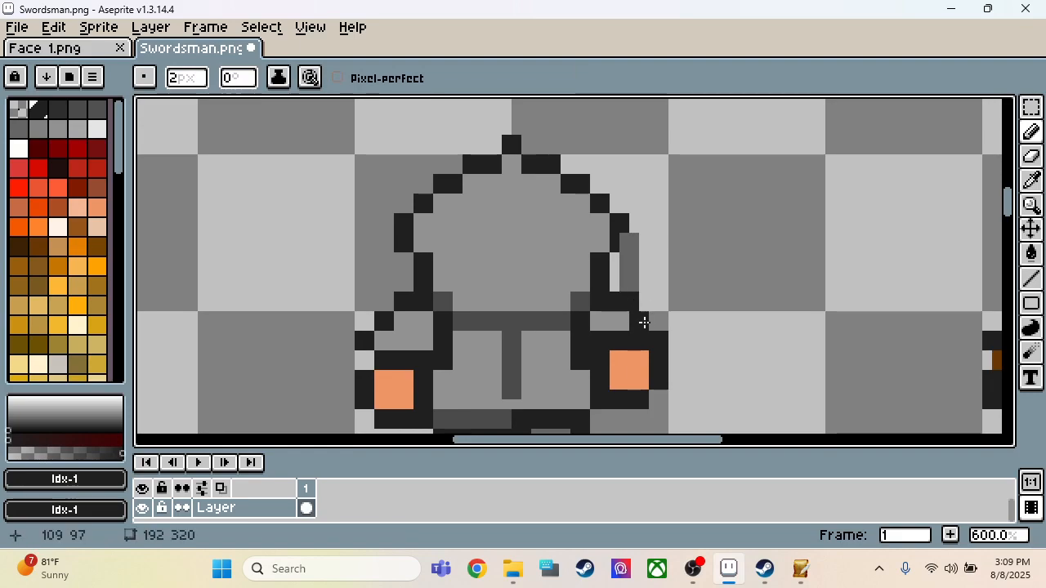
scroll(687, 334, "down", 4)
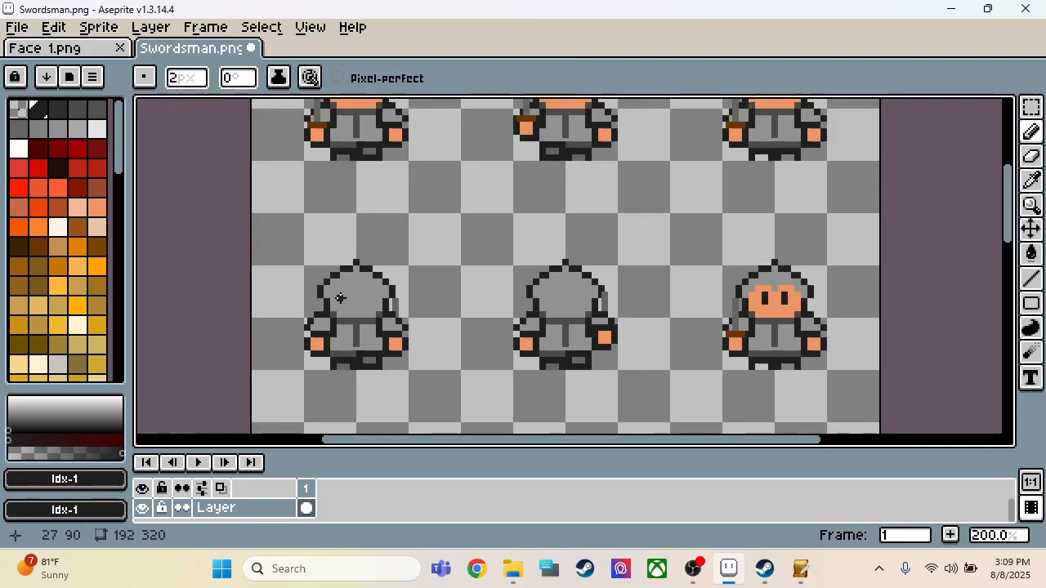
Step: Copy the second row's first back-view sprite as a 32 × 34 px area
scroll(338, 294, "up", 2)
key("m")
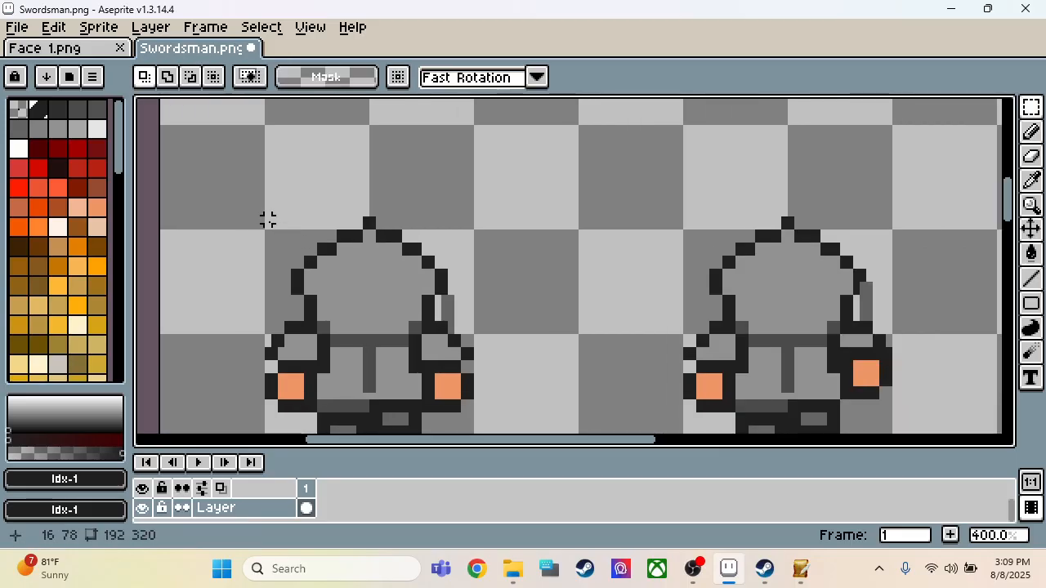
left_click_drag(268, 219, 470, 343)
scroll(367, 341, "down", 4)
Step: Replace the second row's third sprite with the copied back-view sprite, placed at position 144, 78
scroll(461, 326, "up", 3)
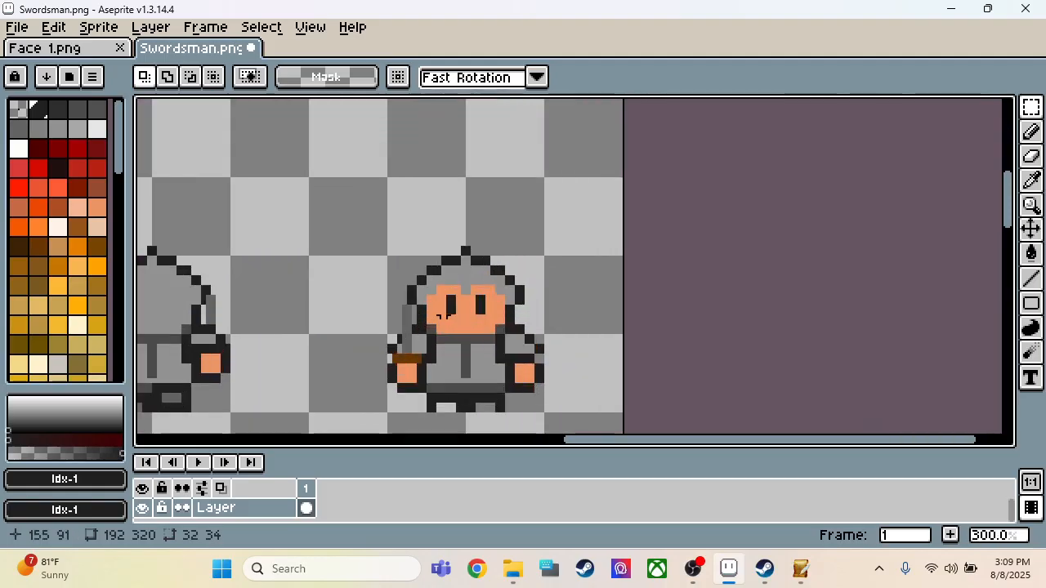
left_click_drag(386, 244, 547, 416)
key("Delete")
key("ctrl+v")
key("Left")
key("Left")
key("Left")
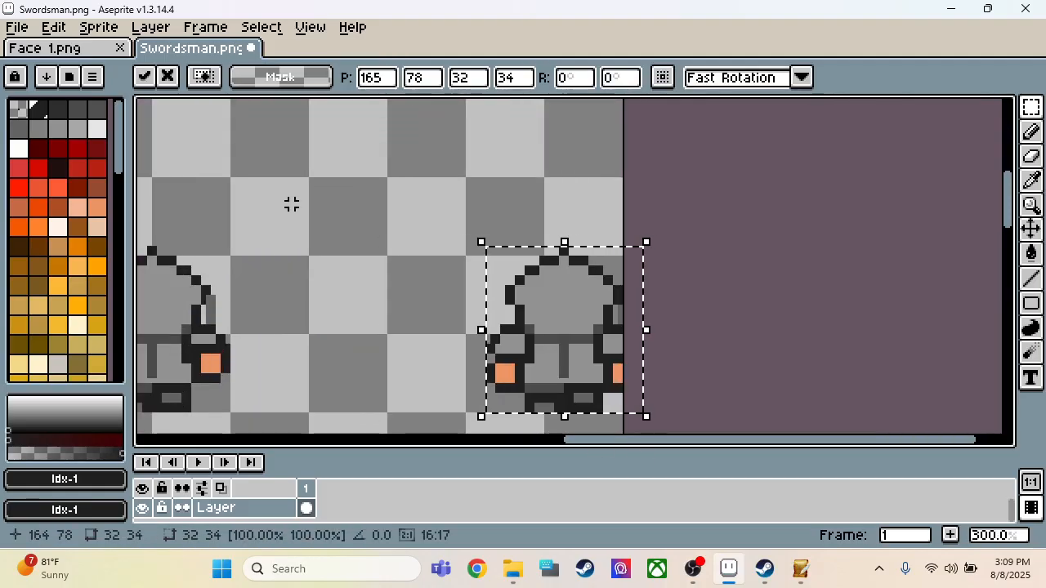
key("Left")
key("Left")
key("Left")
key("Left")
key("Left")
key("Left")
key("Left")
key("Left")
key("Left")
key("Left")
key("Left")
key("Left")
key("Left")
key("Left")
key("Left")
key("Left")
key("Left")
key("Left")
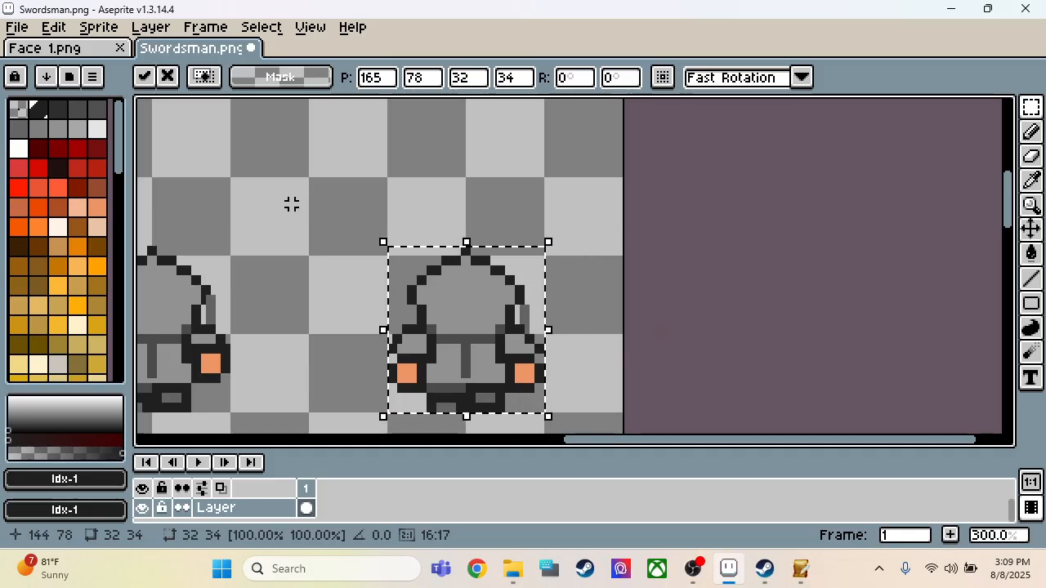
left_click(571, 121)
Step: Copy the first row's three front-view sprites as a full-width 192 × 36 px strip
scroll(661, 193, "down", 2)
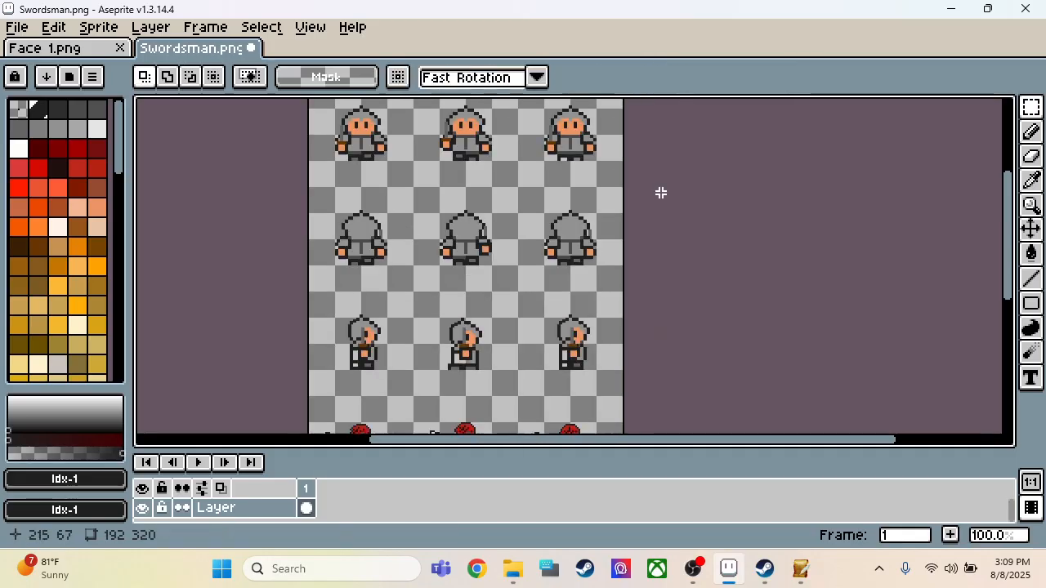
scroll(641, 204, "down", 1)
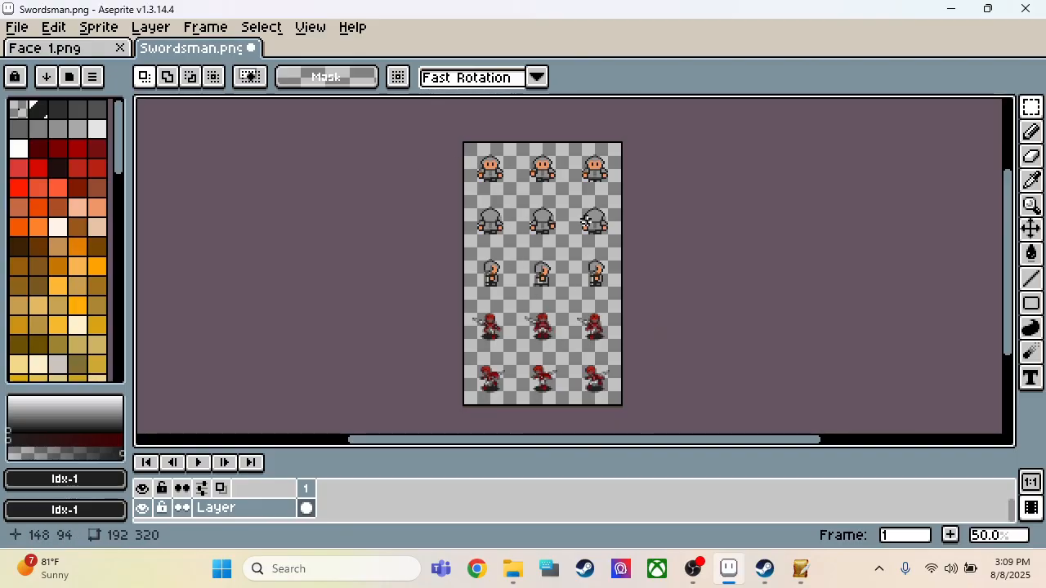
scroll(532, 351, "up", 4)
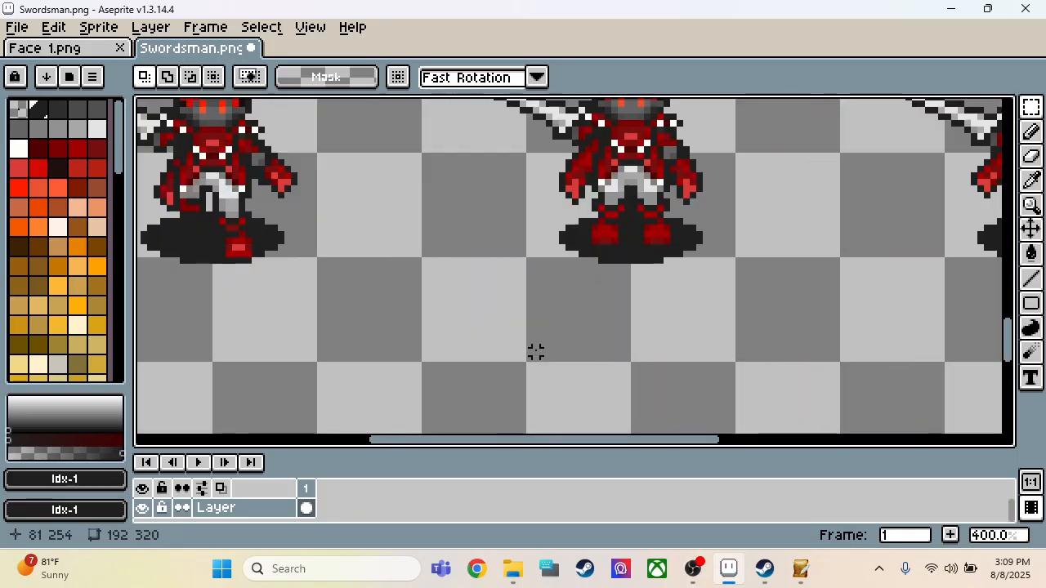
scroll(534, 351, "down", 3)
scroll(537, 360, "down", 1)
scroll(493, 180, "up", 2)
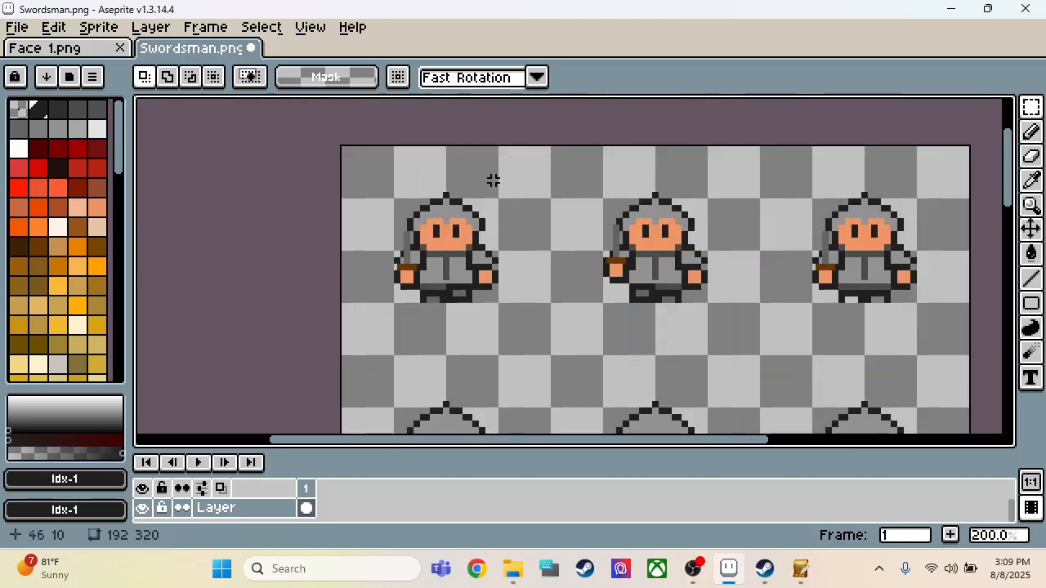
left_click_drag(385, 188, 461, 207)
left_click(362, 144)
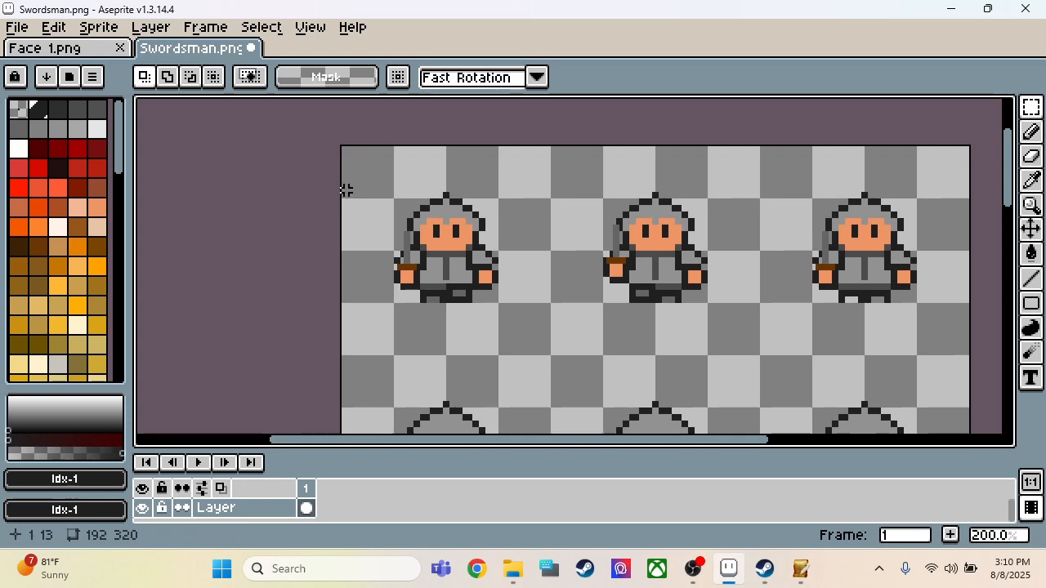
left_click_drag(343, 187, 996, 299)
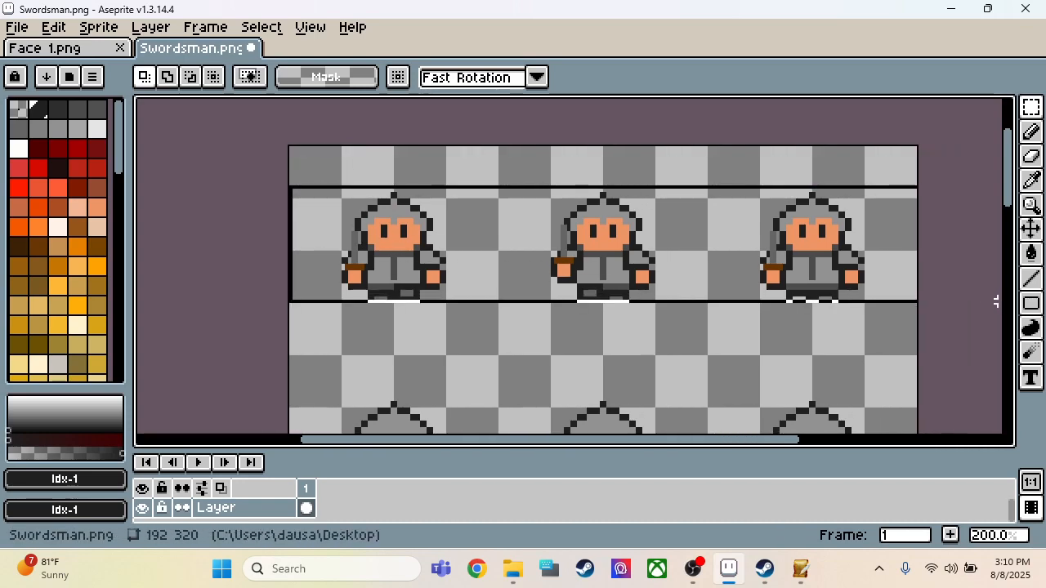
Step: Replace the fourth row's three red front-facing sprites with the copied strip, placed at position 0, 204
scroll(625, 236, "down", 2)
scroll(580, 368, "up", 3)
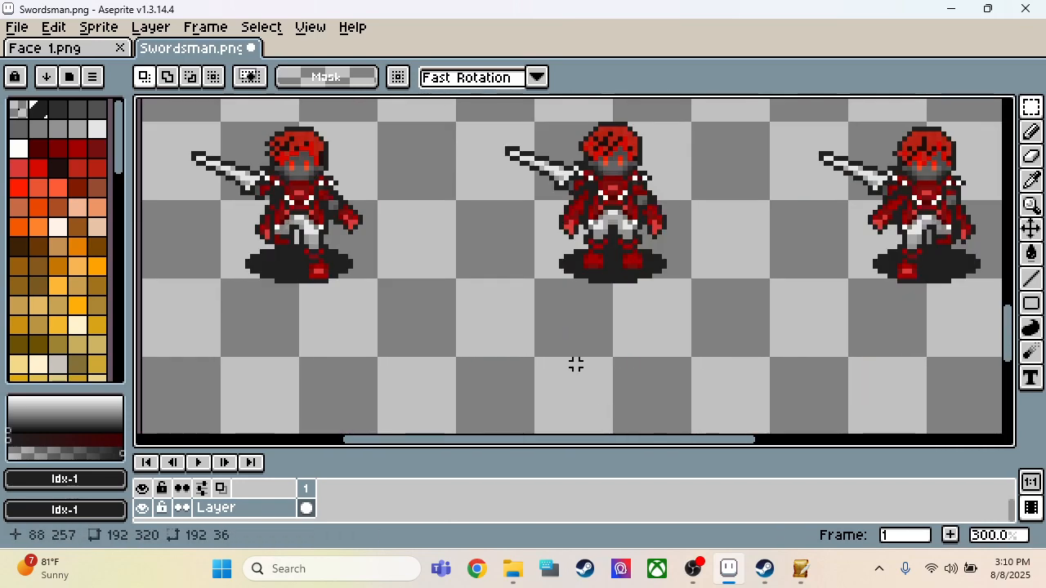
scroll(574, 362, "down", 1)
left_click_drag(313, 180, 978, 343)
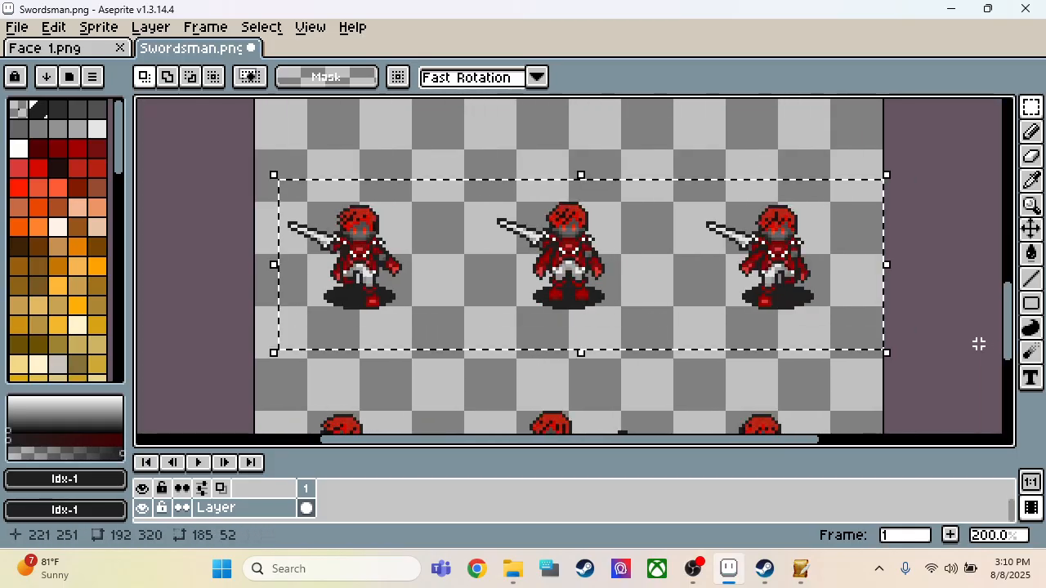
key("ctrl+v")
key("Up")
key("Up")
key("Up")
key("Up")
key("Up")
key("Up")
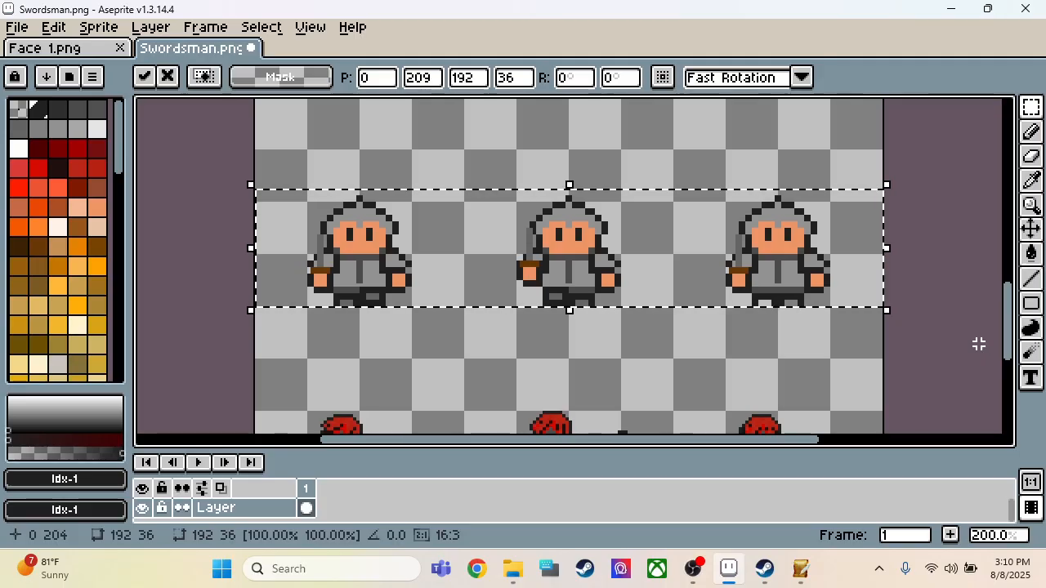
left_click(670, 345)
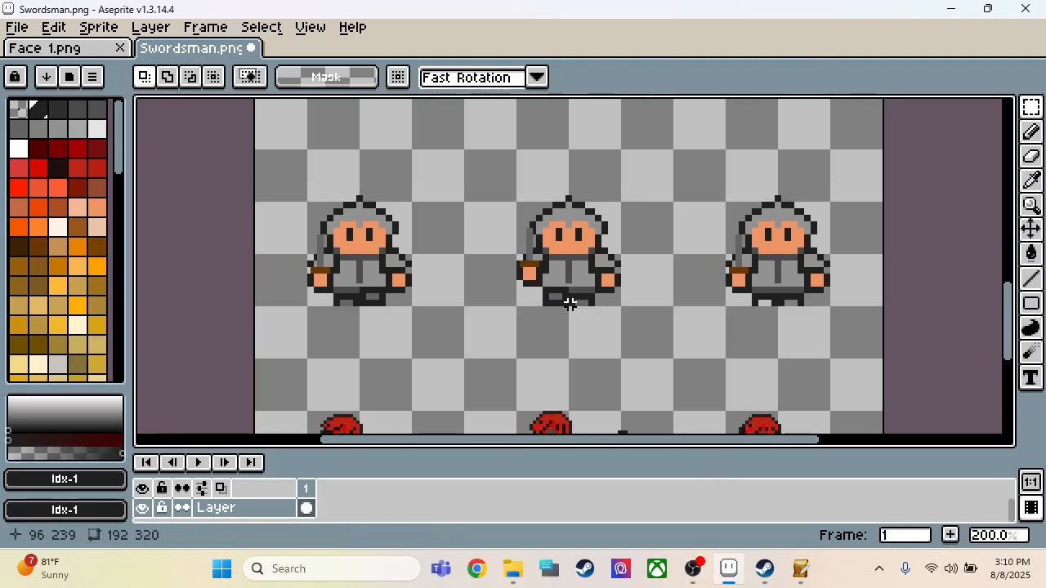
Step: Copy the fourth row's first sprite as a 32 × 34 px area
scroll(442, 301, "up", 2)
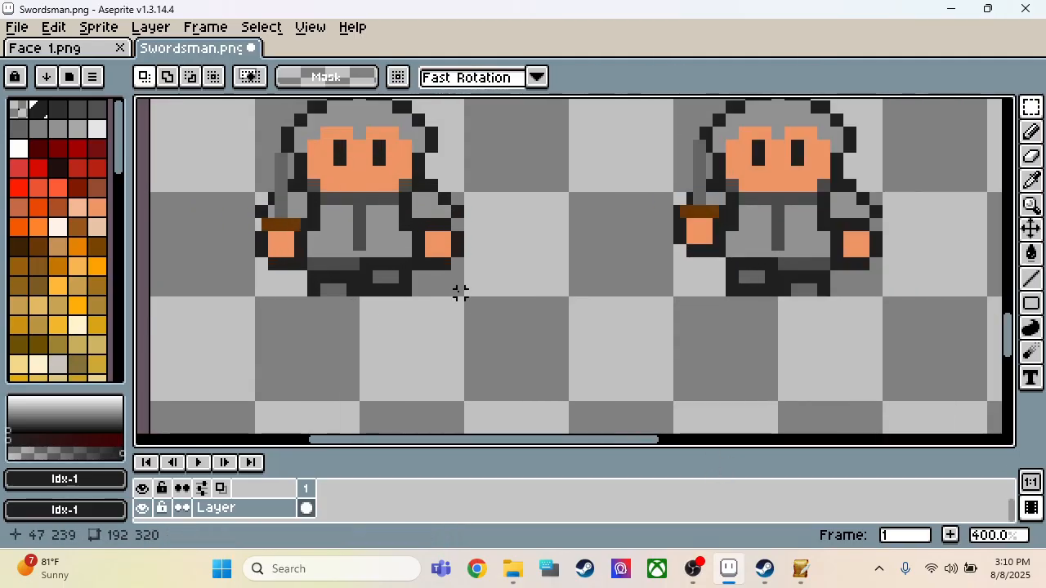
left_click_drag(460, 292, 255, 147)
scroll(229, 221, "down", 3)
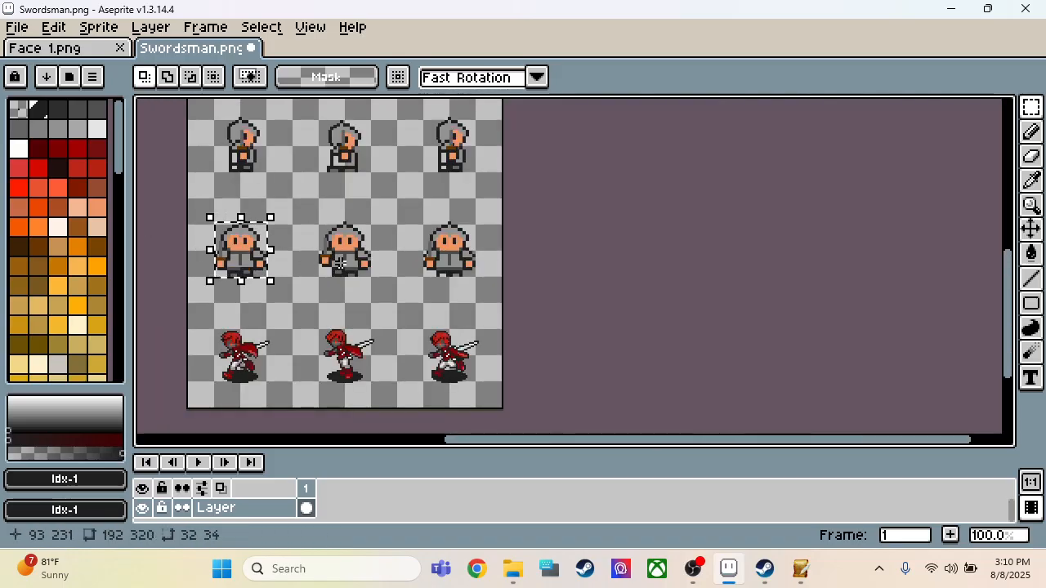
Step: Erase the fourth row's third sprite together with its leftover outline pixels
scroll(341, 262, "up", 3)
left_click_drag(442, 127, 674, 374)
key("Delete")
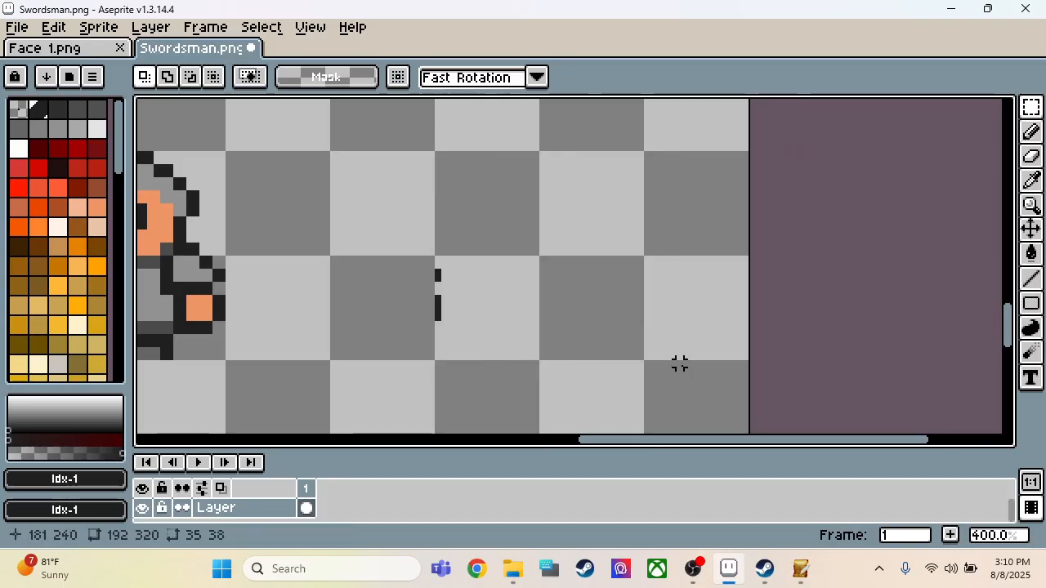
left_click_drag(392, 246, 458, 337)
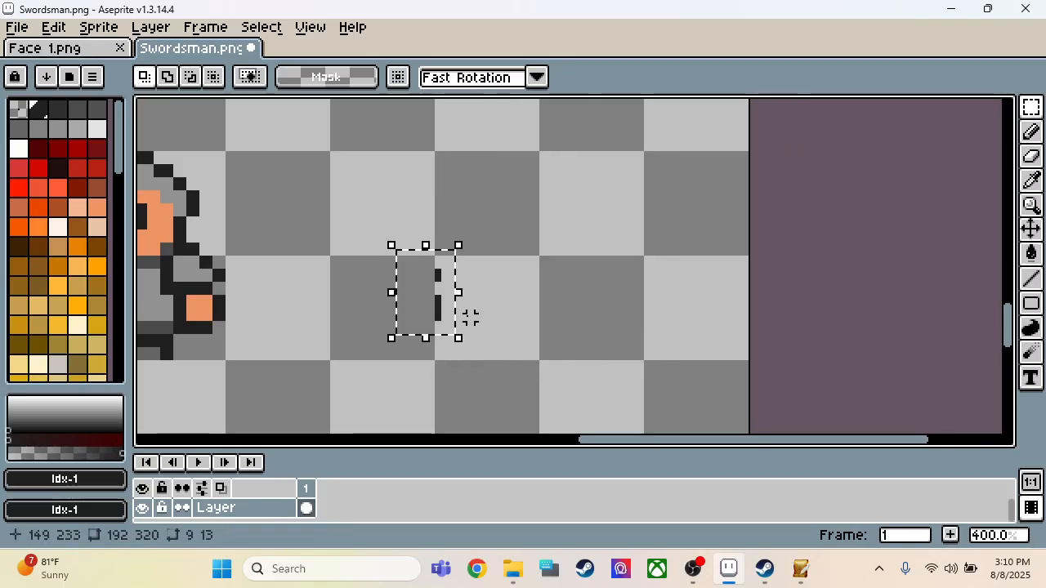
key("Delete")
Step: Paste the copied front-view sprite as the fourth row's third sprite, placed at position 144, 206
key("ctrl+v")
key("Left")
key("Left")
key("Left")
key("Left")
key("Left")
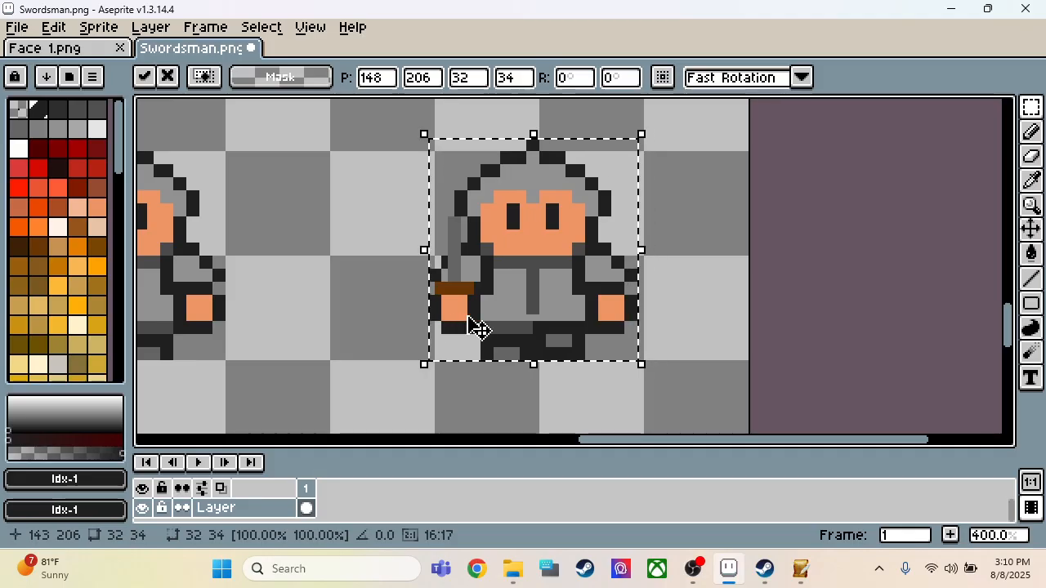
key("Right")
scroll(685, 301, "down", 2)
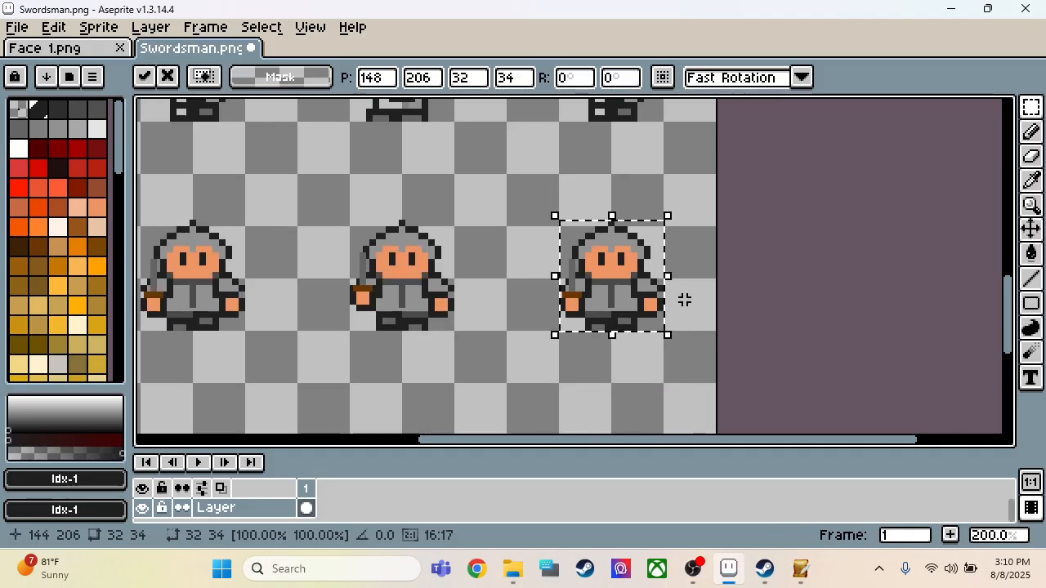
Step: Fill the transparent gap in the rear foot of the third row's first side-view sprite with the shoe's dark grey, Idx-5
scroll(685, 300, "down", 2)
scroll(569, 294, "up", 2)
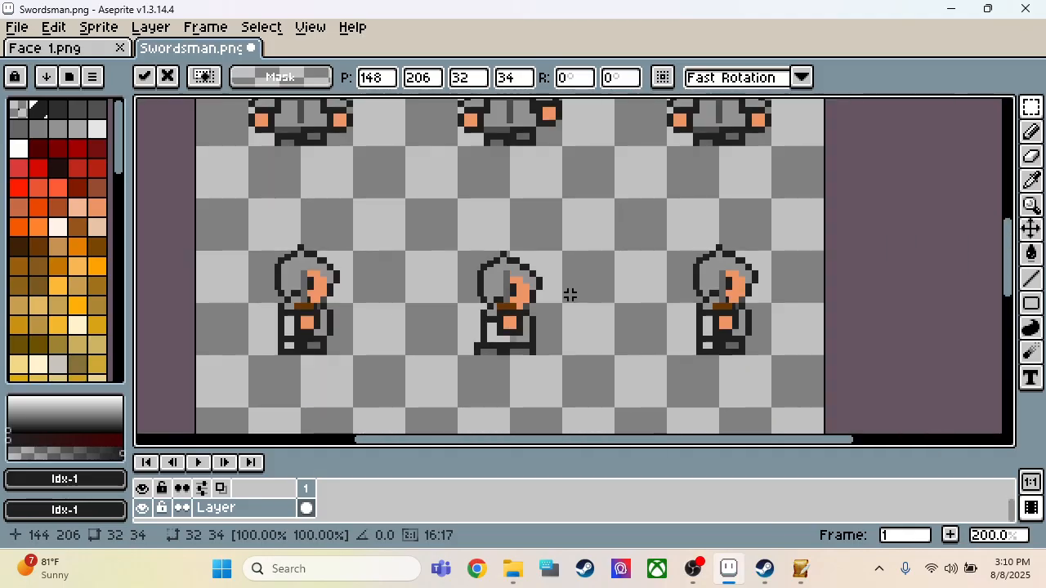
scroll(270, 345, "up", 3)
left_click(401, 343, "alt")
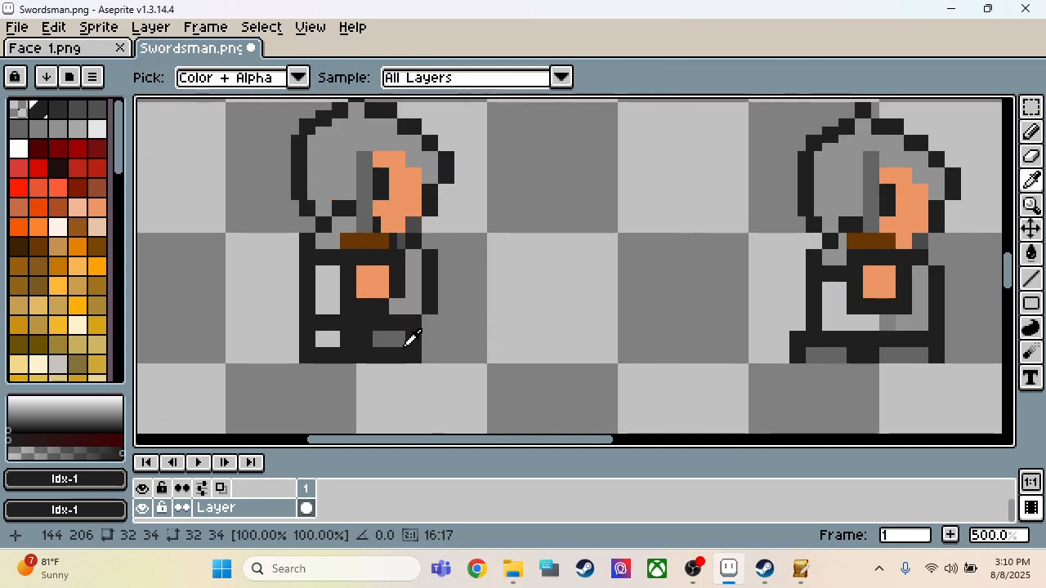
key("g")
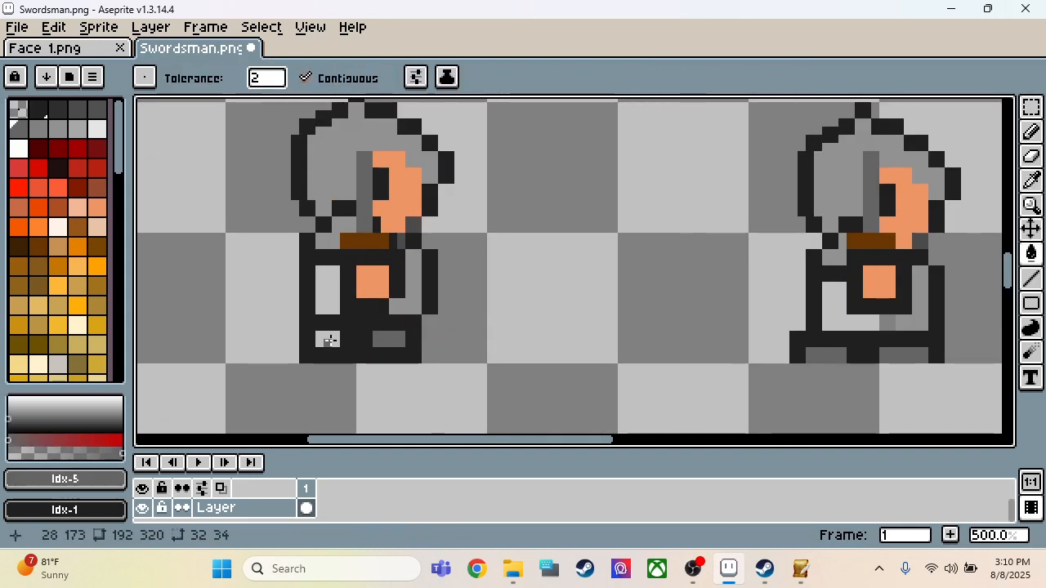
left_click(326, 342)
key("ctrl+z")
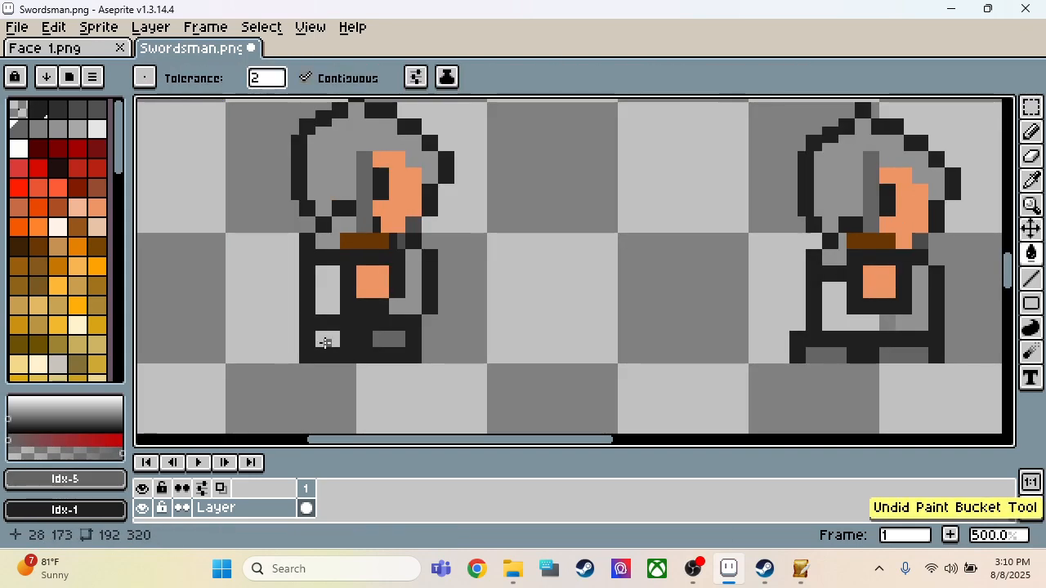
key("b")
left_click(326, 339)
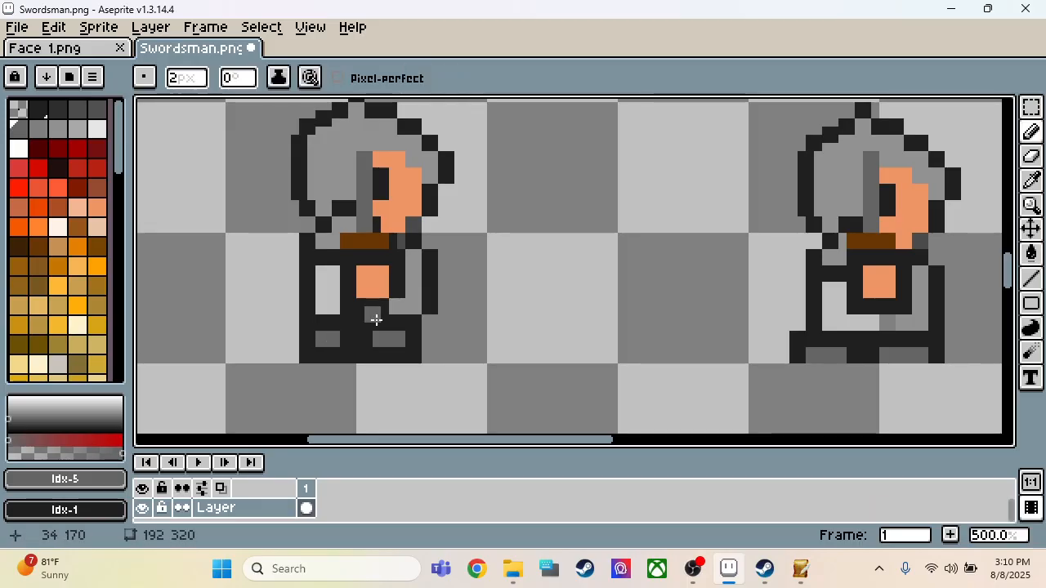
Step: Fill the transparent gap in the first side-view sprite's torso with the clothing's light grey, Idx-7, using the Pencil
key("i")
left_click(353, 287)
key("g")
left_click(330, 288)
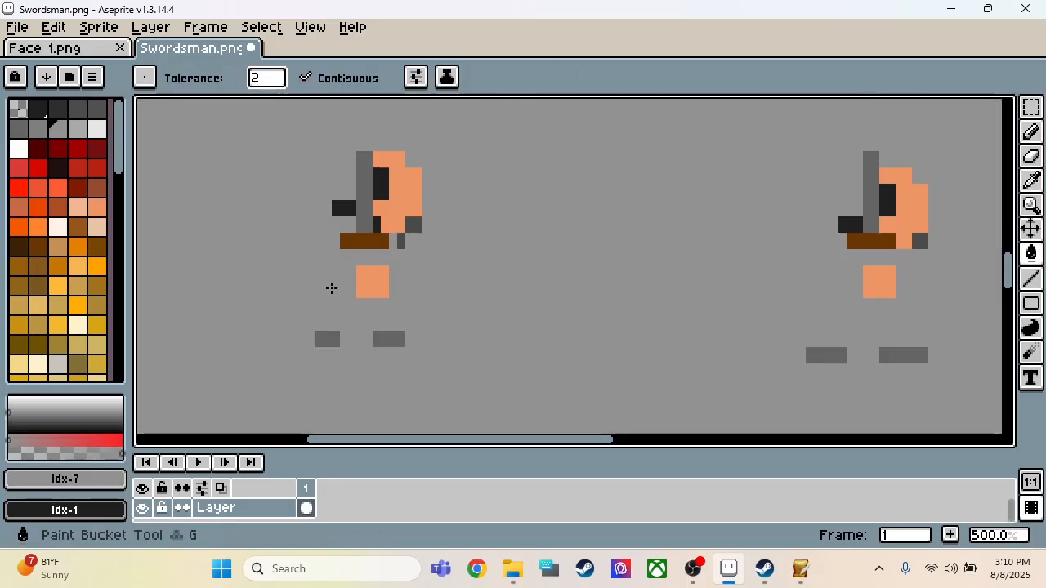
key("ctrl+z")
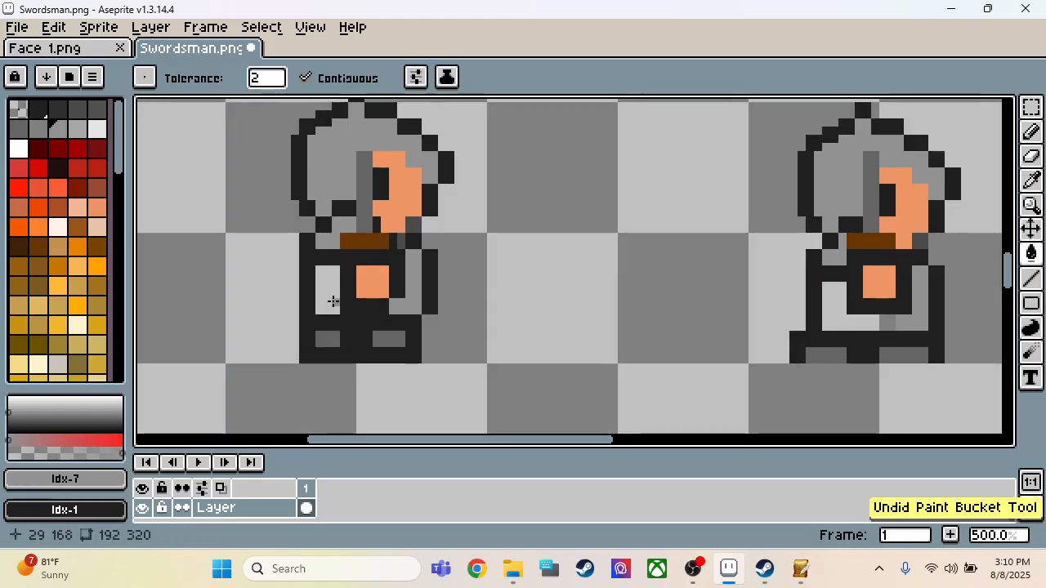
key("b")
left_click_drag(325, 307, 328, 281)
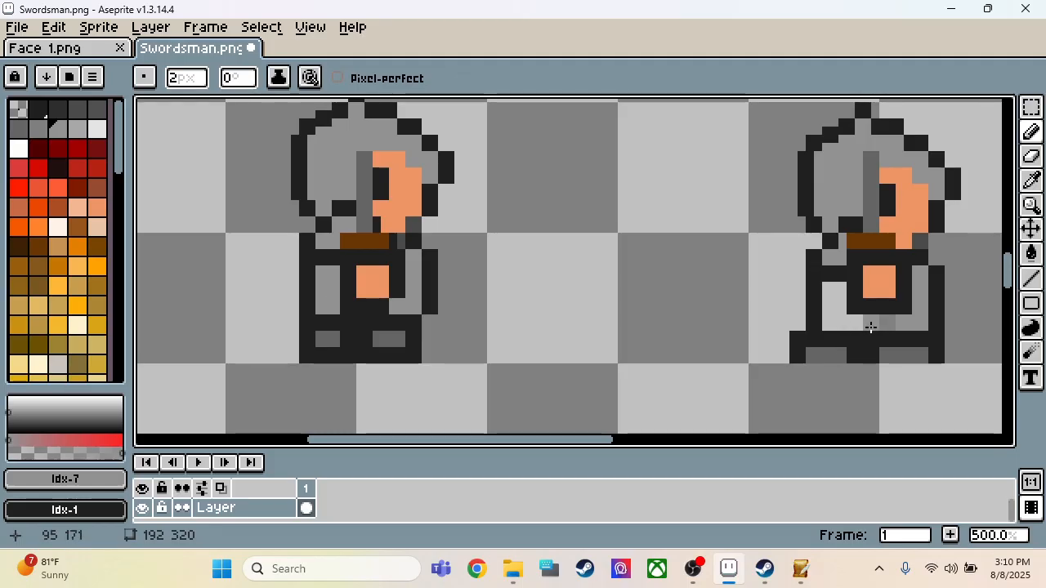
Step: Paint the transparent torso area of the third row's second side-view sprite light grey, Idx-7
left_click_drag(852, 327, 837, 327)
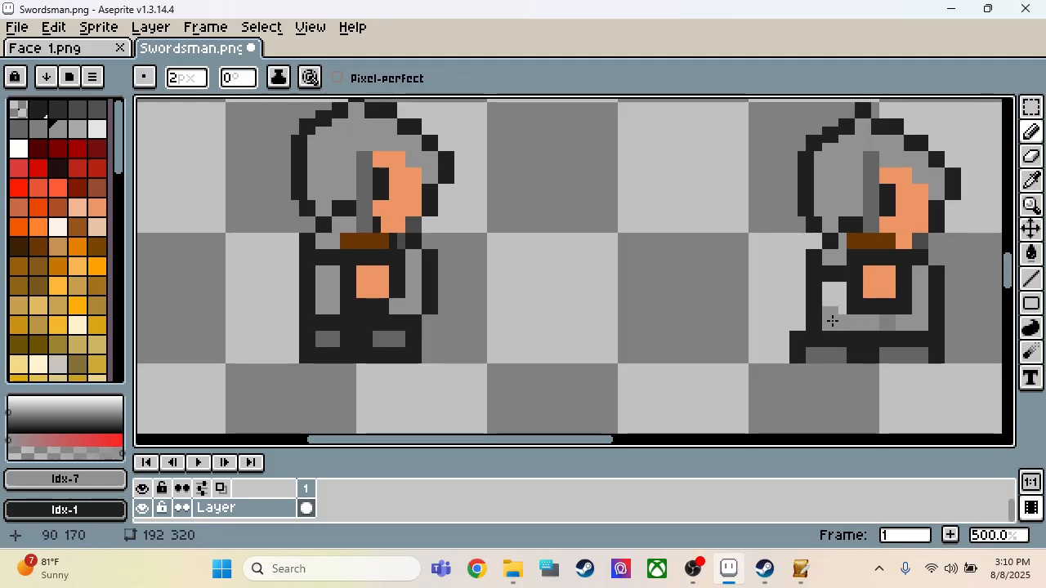
left_click(830, 295)
left_click(838, 299)
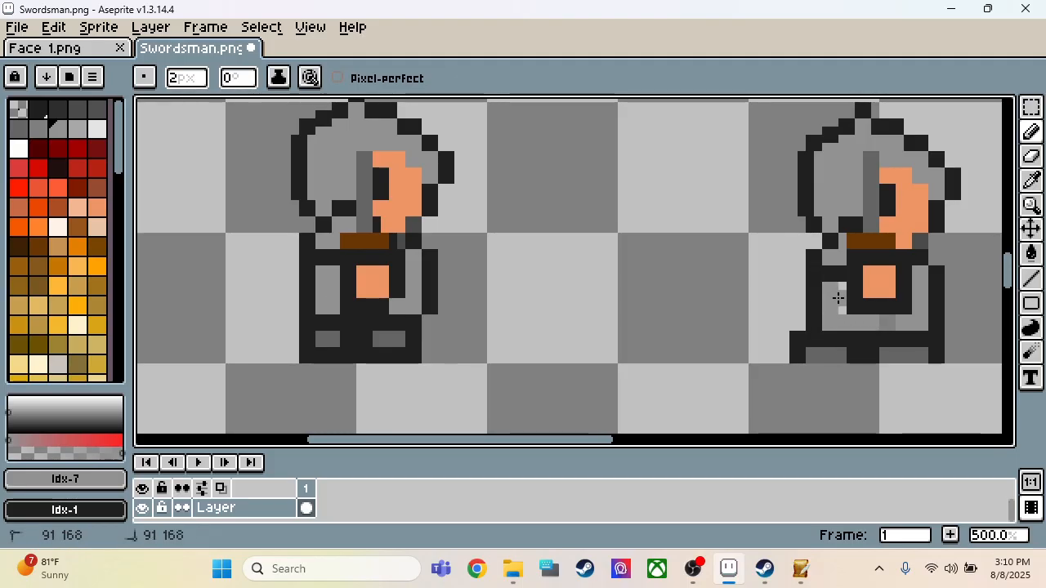
Step: Paint the transparent torso gap of the third row's third side-view sprite light grey, Idx-7
scroll(719, 297, "down", 4)
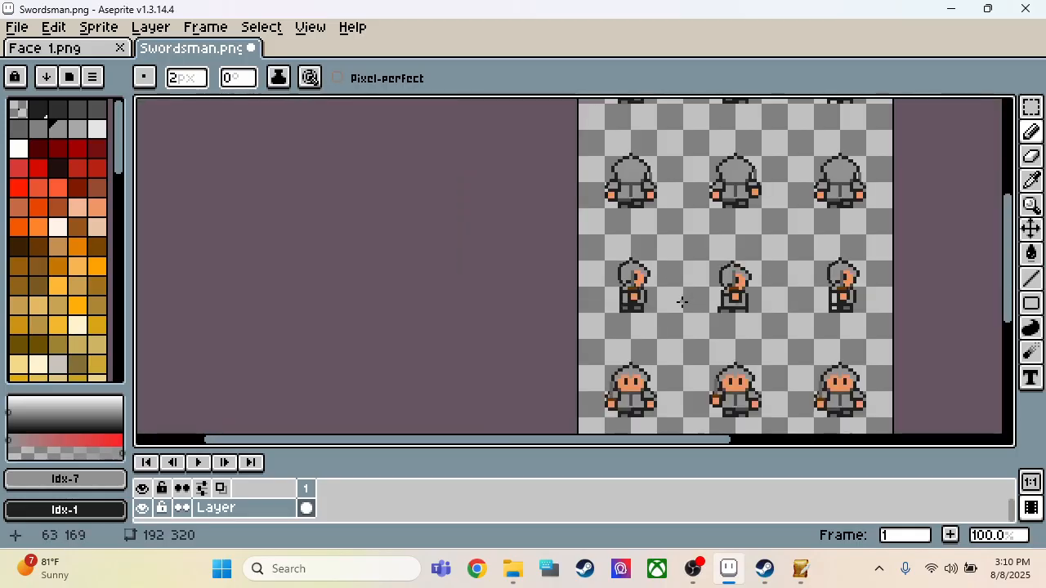
scroll(871, 280, "up", 5)
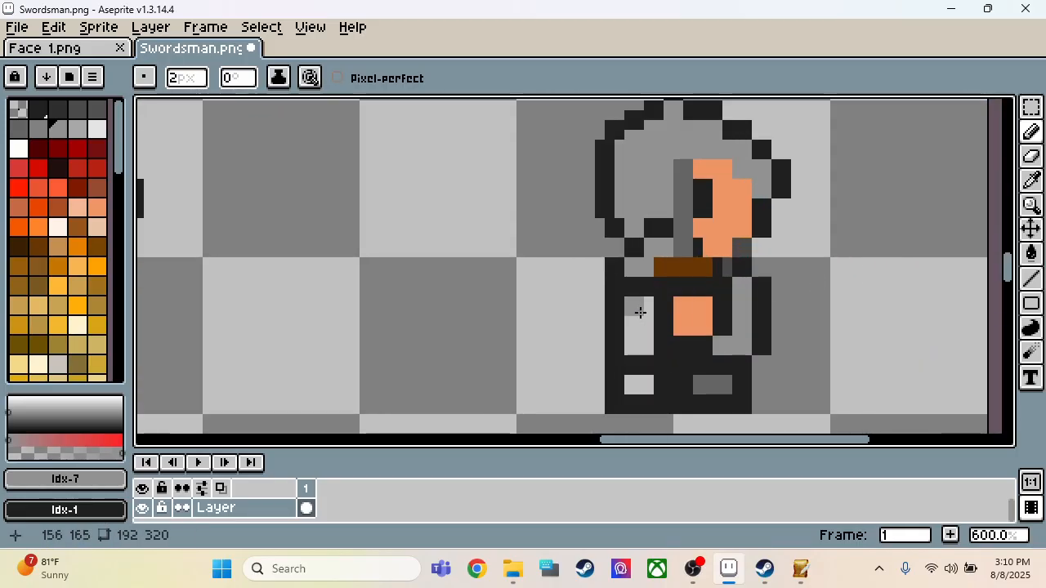
mouse_move(648, 313)
left_mouse_down()
mouse_move(637, 324)
mouse_move(645, 348)
mouse_move(637, 331)
left_mouse_up()
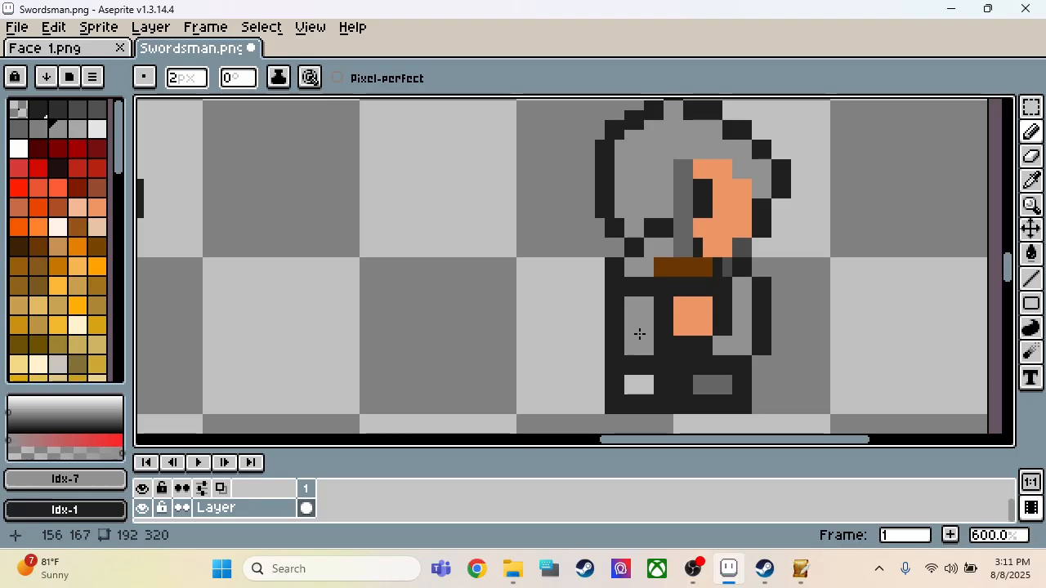
scroll(638, 386, "down", 5)
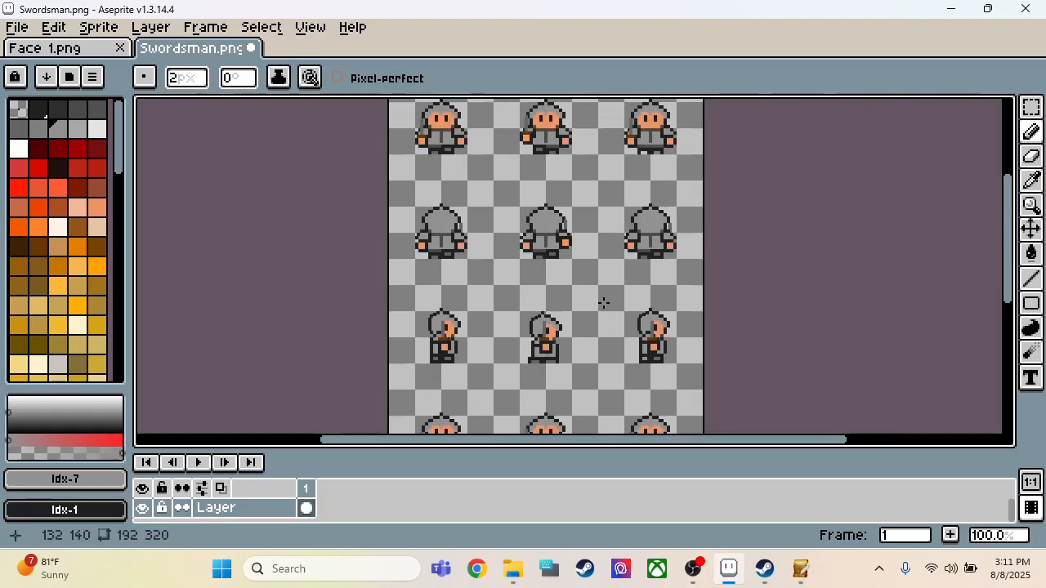
Step: Copy the third row's three side-view sprites as a full-width 192 × 36 px strip
scroll(602, 303, "down", 1)
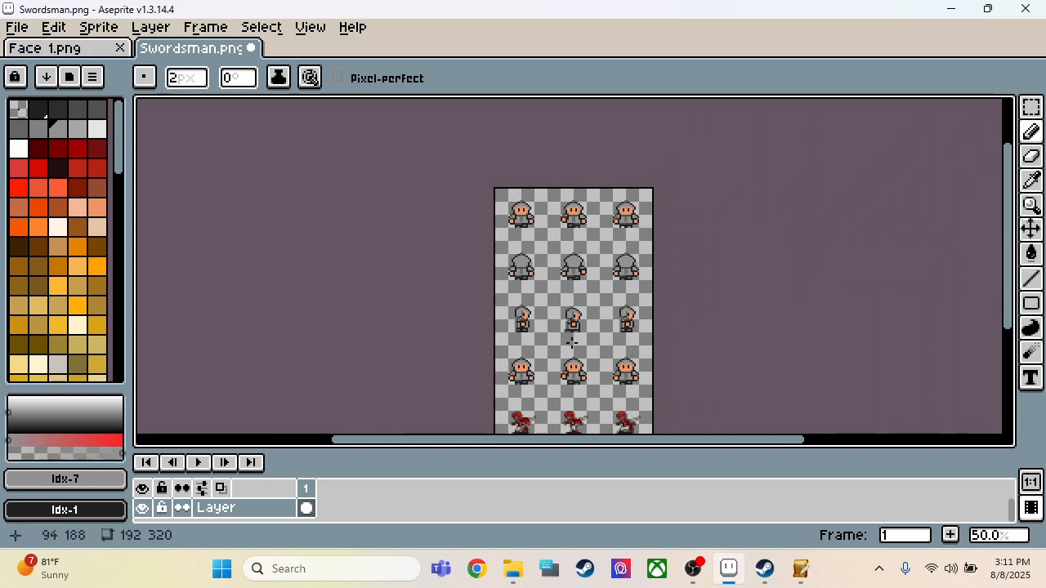
scroll(558, 311, "down", 1)
scroll(561, 390, "up", 2)
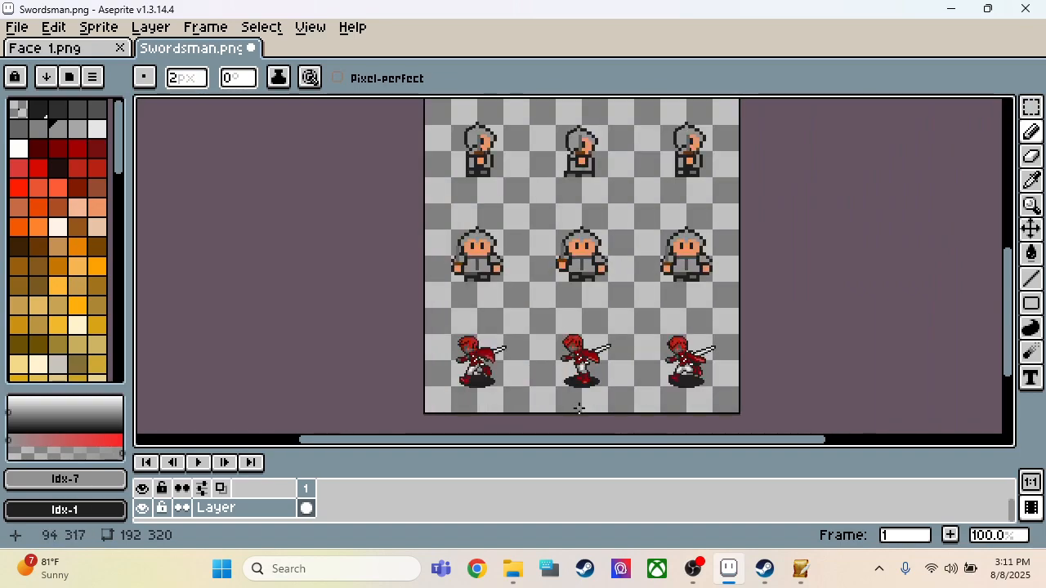
scroll(564, 276, "down", 1)
scroll(555, 273, "up", 2)
key("m")
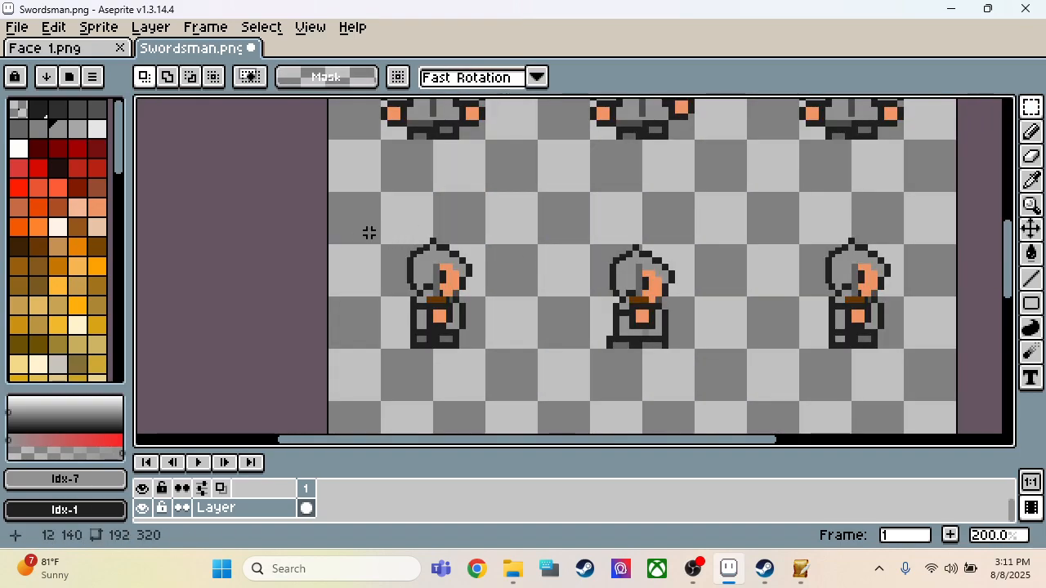
left_click_drag(329, 232, 959, 351)
Step: Replace the fifth row's three red sprites with the copied side-view strip, placed at position 0, 268
scroll(888, 355, "down", 2)
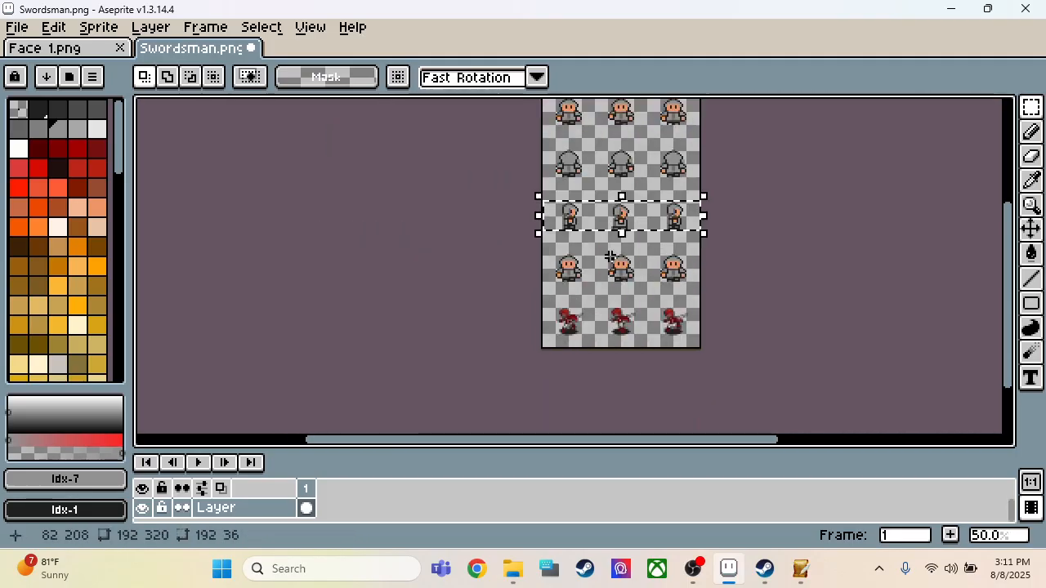
scroll(610, 270, "up", 2)
left_click_drag(369, 228, 957, 374)
key("Delete")
key("ctrl+v")
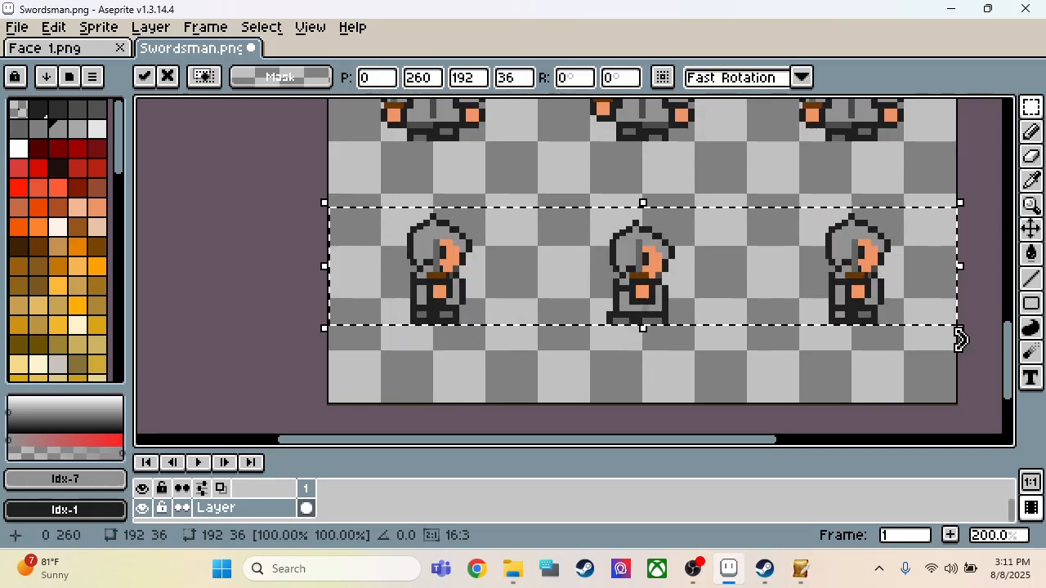
key("Down")
key("Down")
key("Down")
key("Down")
key("Down")
key("Down")
key("Down")
key("Down")
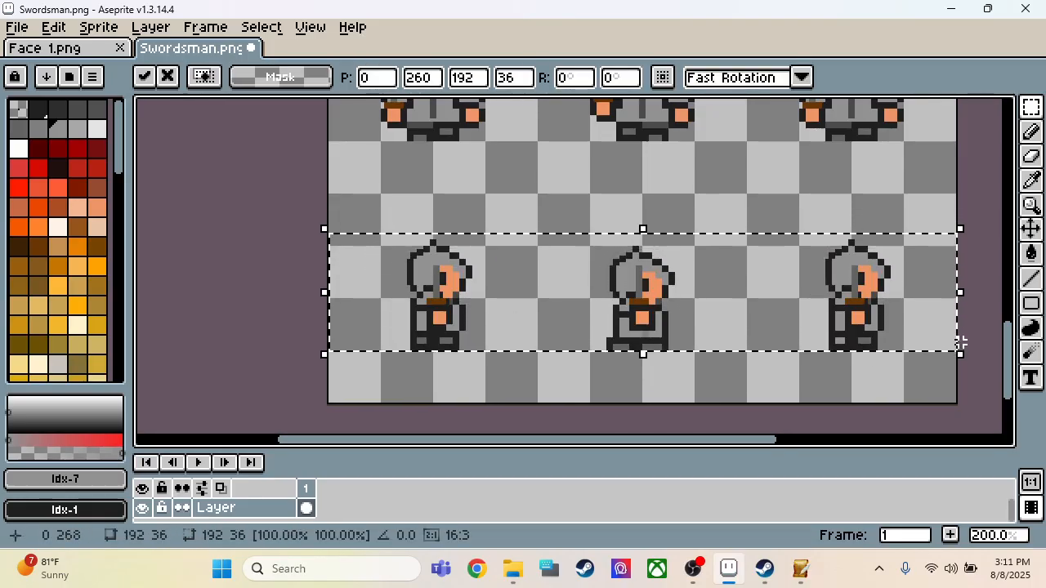
Step: Flip the pasted fifth-row strip horizontally so its sprites face left, and deselect it
key("shift+h")
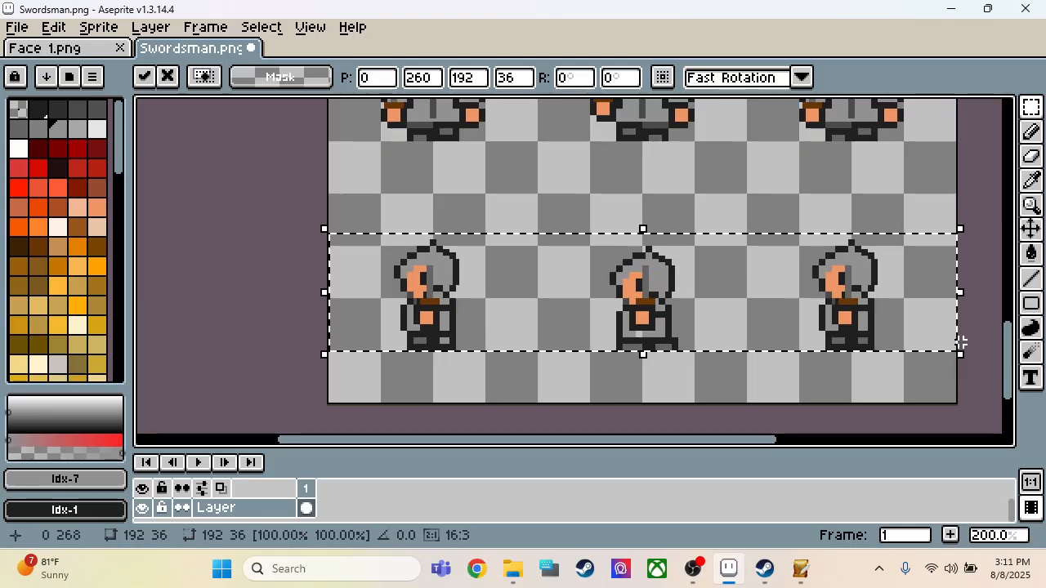
left_click(634, 186)
scroll(607, 340, "down", 3)
scroll(665, 265, "up", 1)
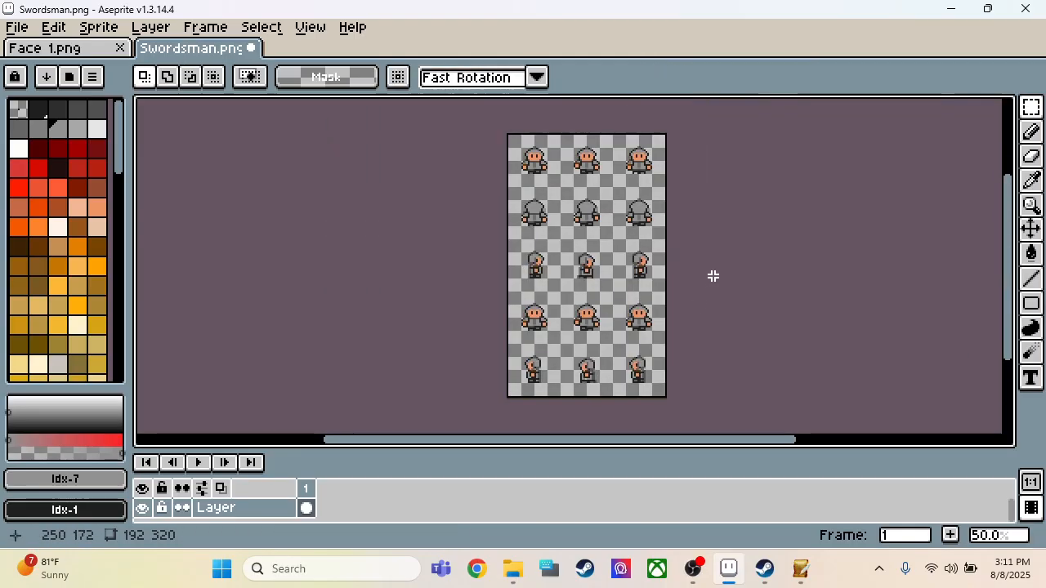
Step: Save the finished sprite sheet as Swordsman in the Desktop folder
key("ctrl+s")
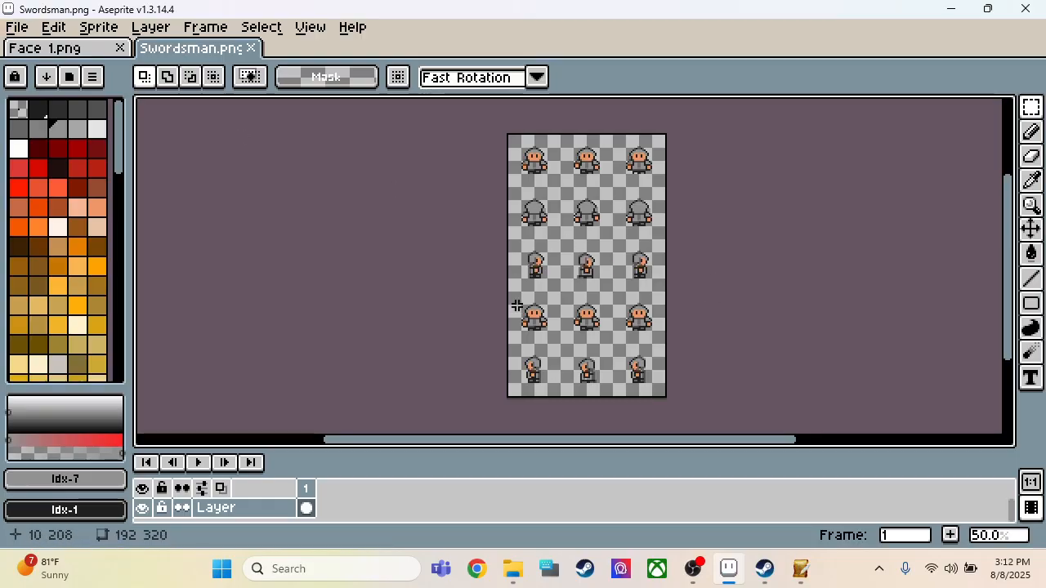
left_click(24, 32)
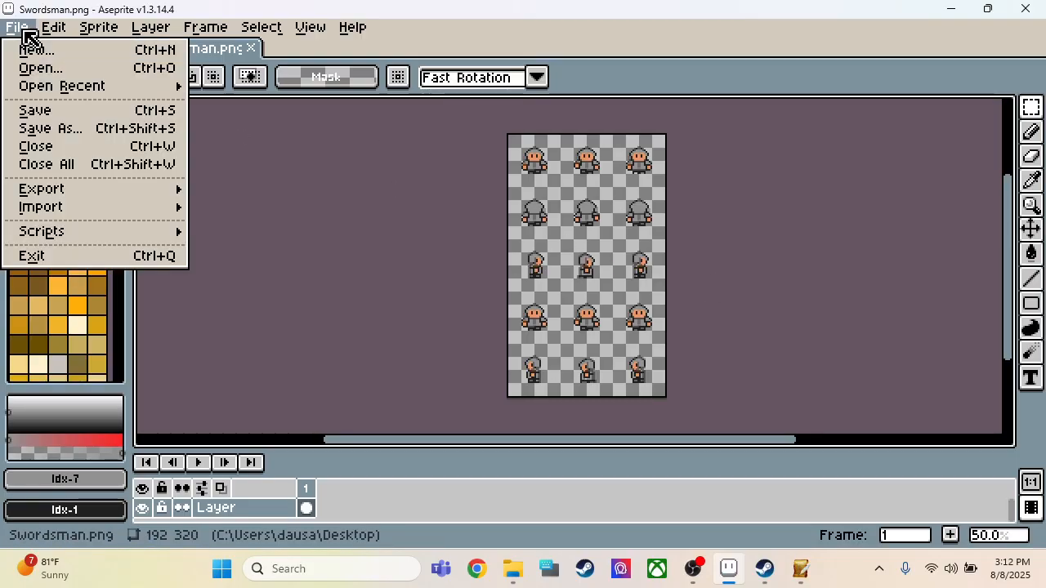
left_click(35, 109)
left_click(17, 27)
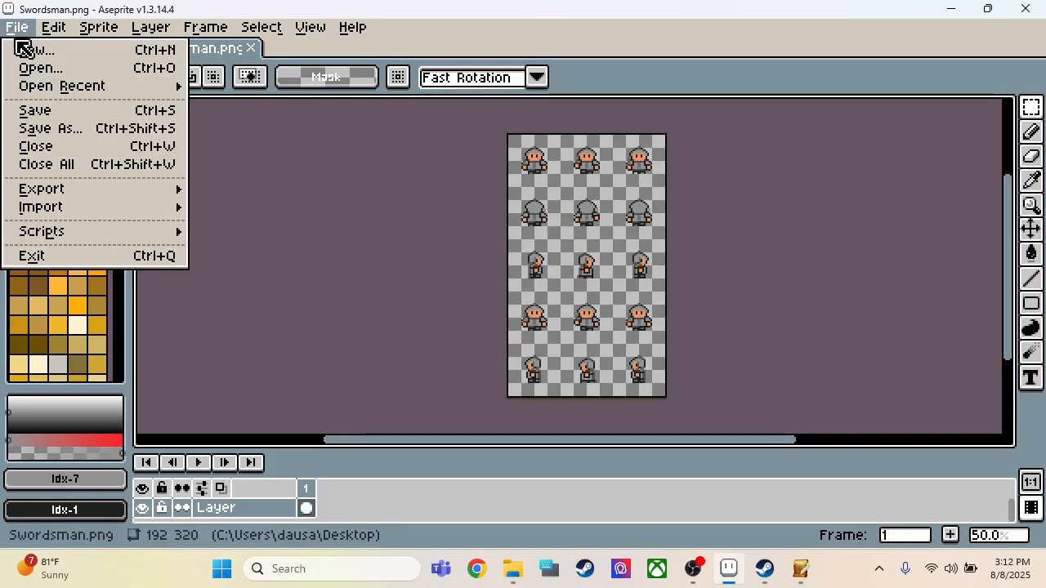
left_click(49, 128)
left_click(211, 435)
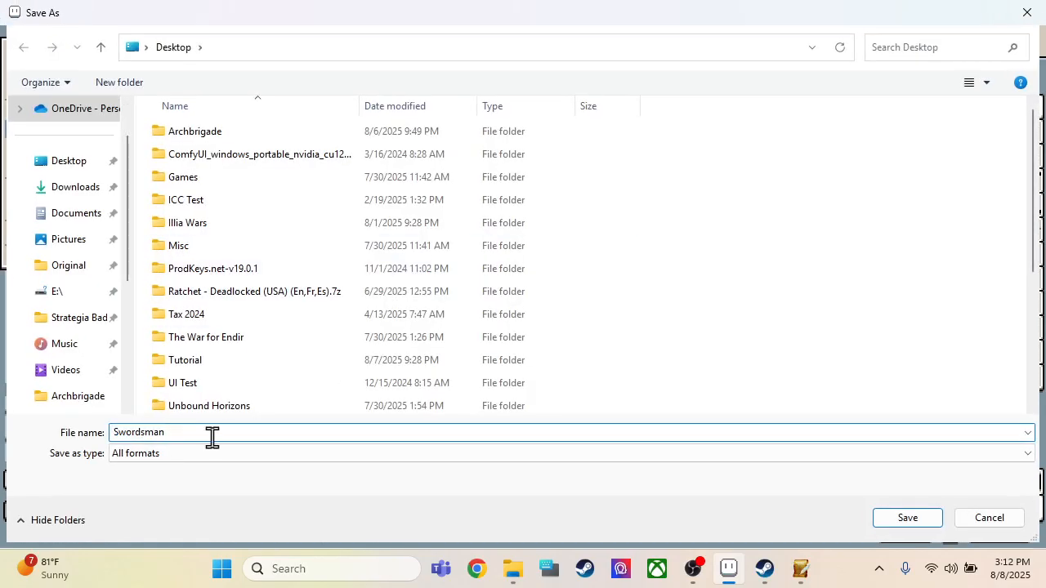
left_click(904, 523)
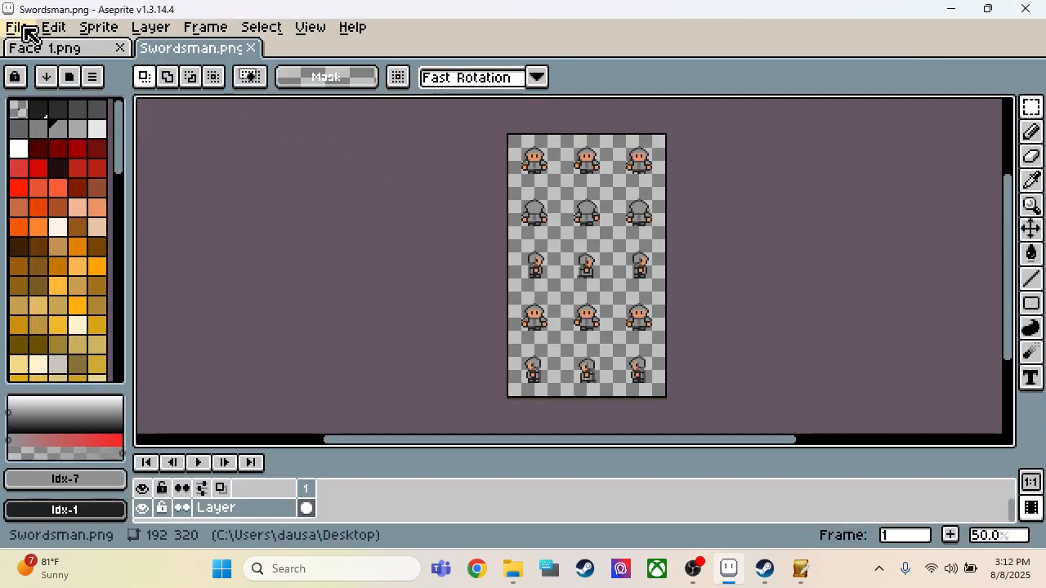
Step: Save the sprite sheet as Swordsman in the Tutorial project's Graphics > charchip folder
left_click(18, 27)
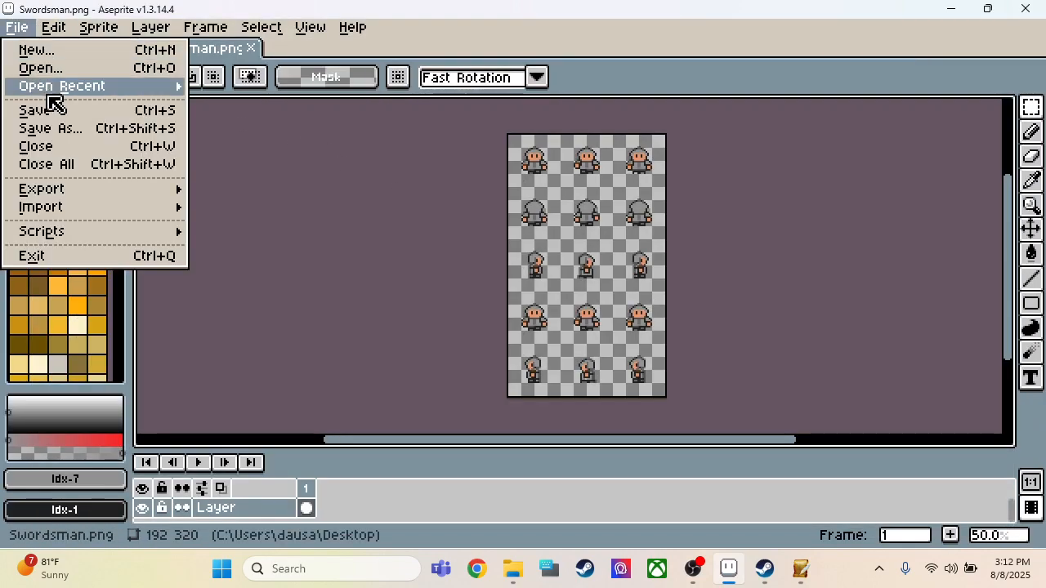
left_click(46, 130)
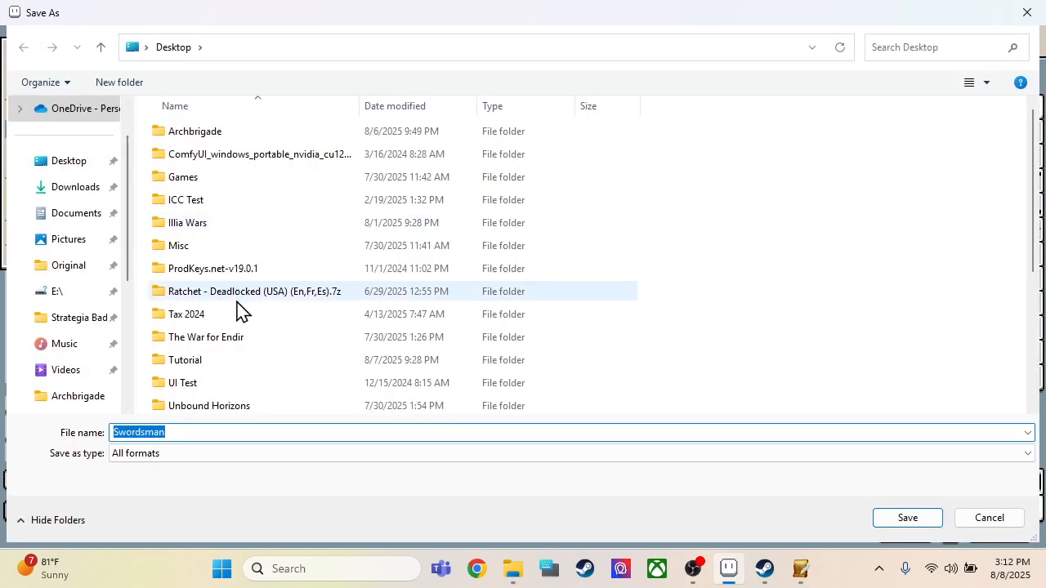
double_click(204, 358)
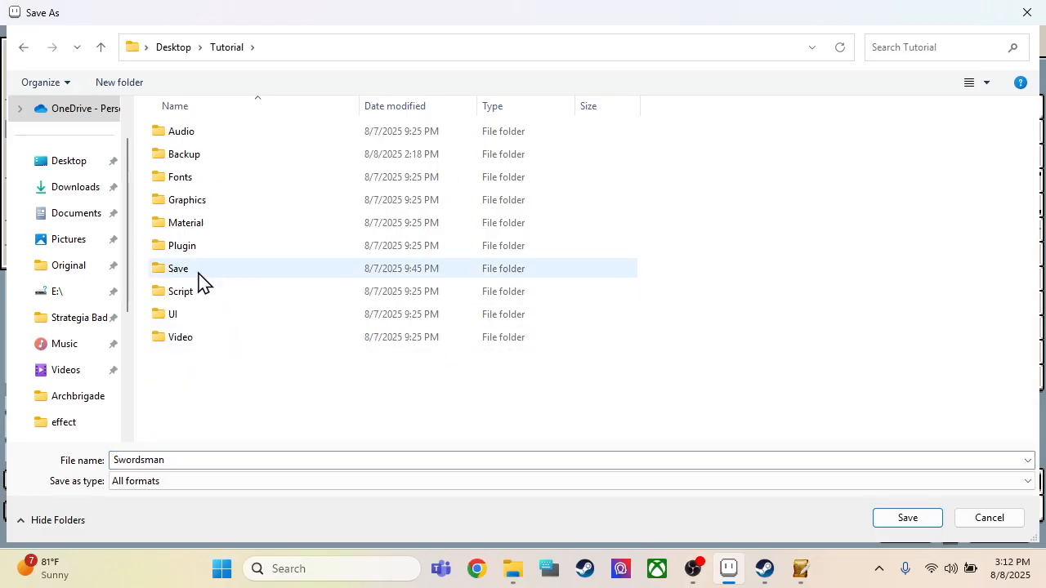
double_click(197, 202)
double_click(194, 183)
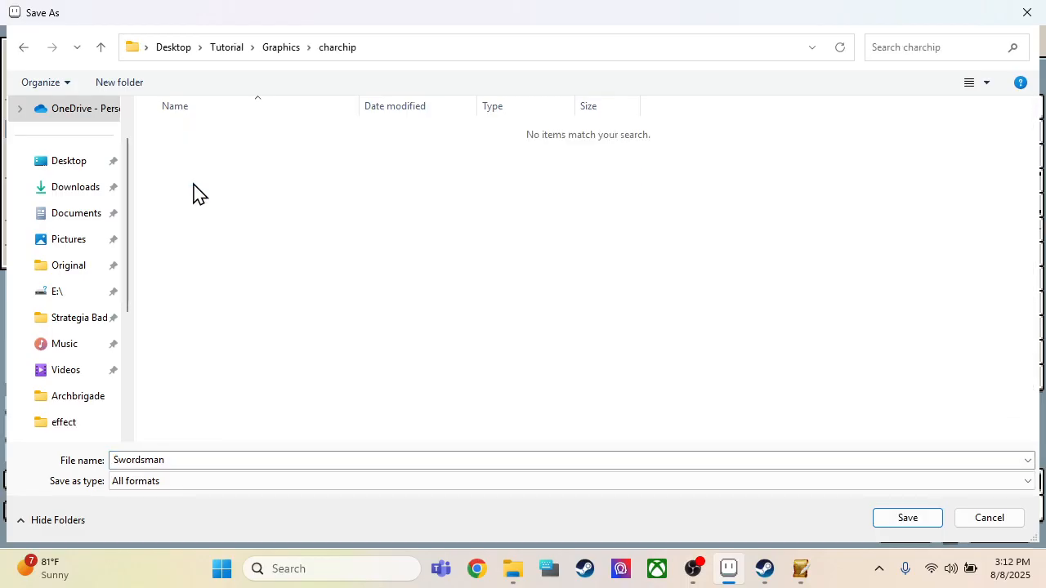
double_click(201, 460)
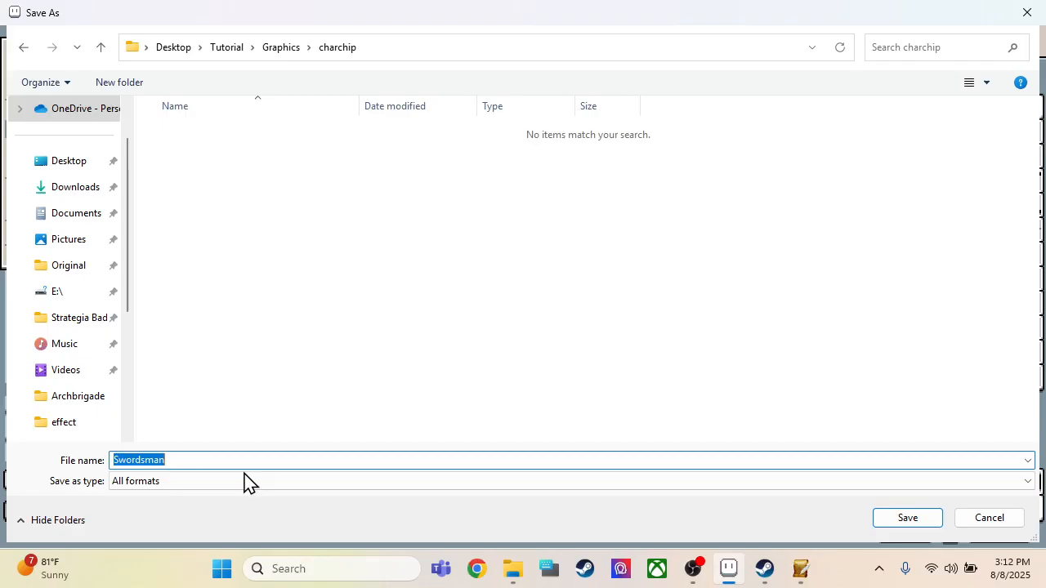
left_click(909, 518)
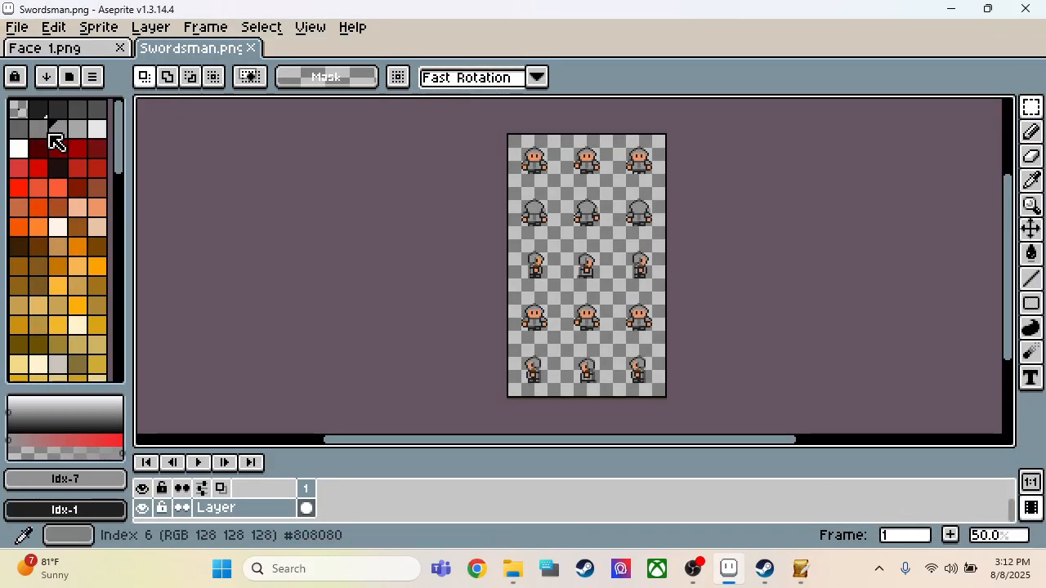
Step: Save a copy of the sprite sheet as Swordsman-a in the charchip folder
key("ctrl+shift+s")
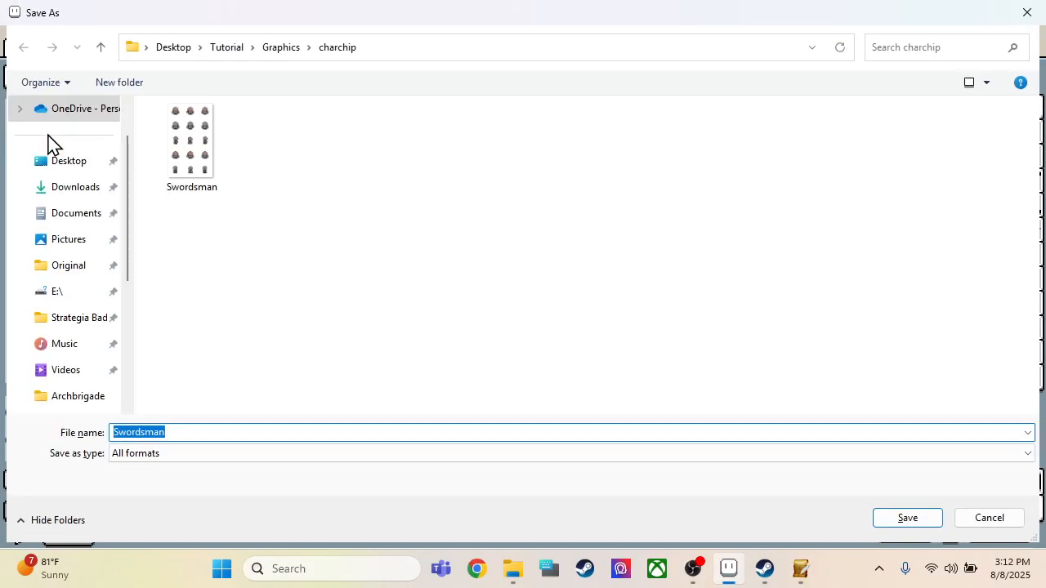
left_click(182, 431)
type("-a")
key("Return")
Step: Save another copy of the sprite sheet as Swordsman-b in the charchip folder
key("ctrl+shift+s")
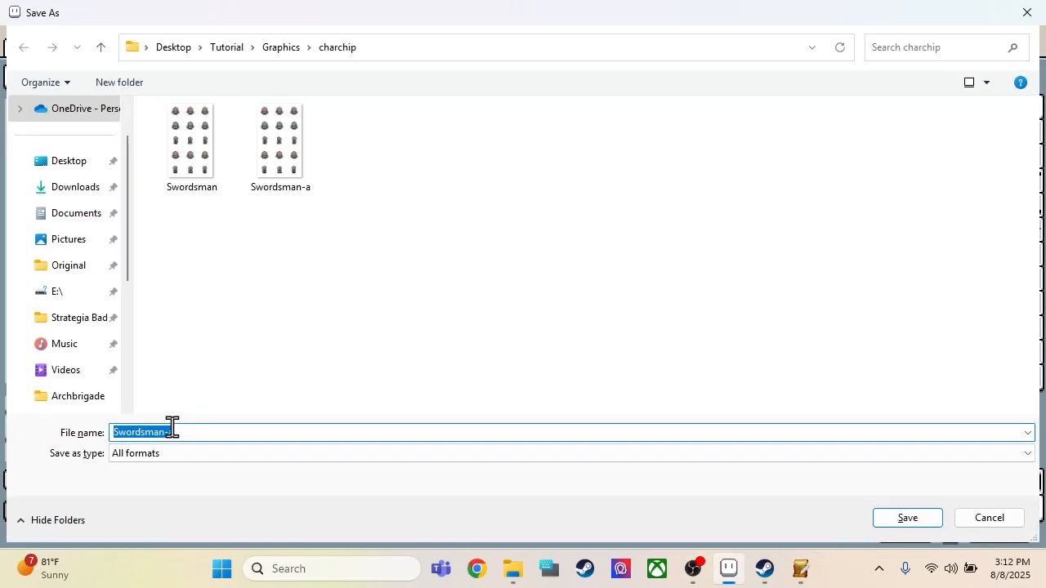
left_click(172, 431)
key("BackSpace")
type("b")
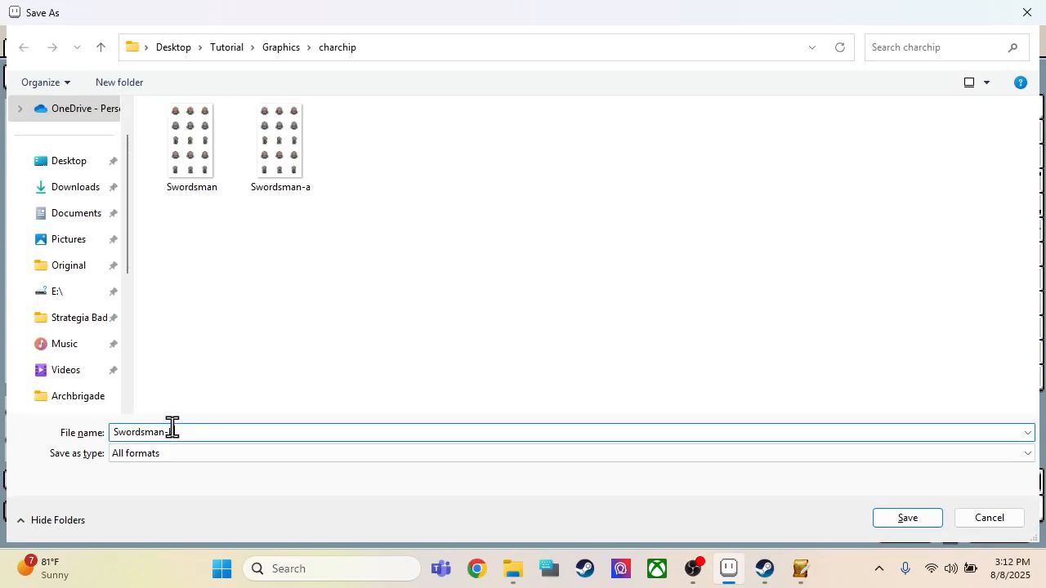
key("Return")
Step: Save a further copy of the sprite sheet as Swordsman-c in the charchip folder
key("ctrl+shift+s")
left_click(172, 432)
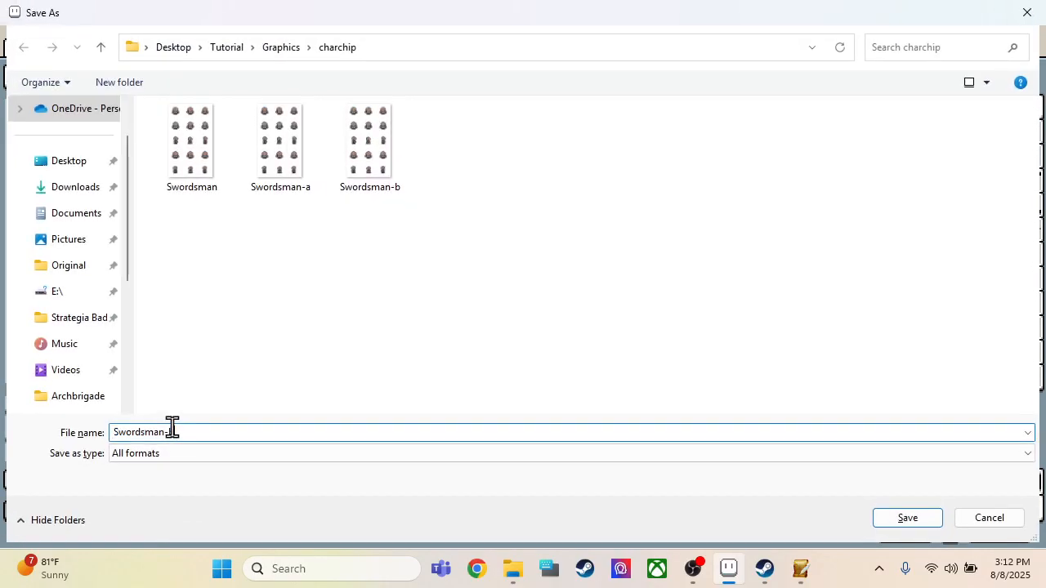
type("c")
key("Return")
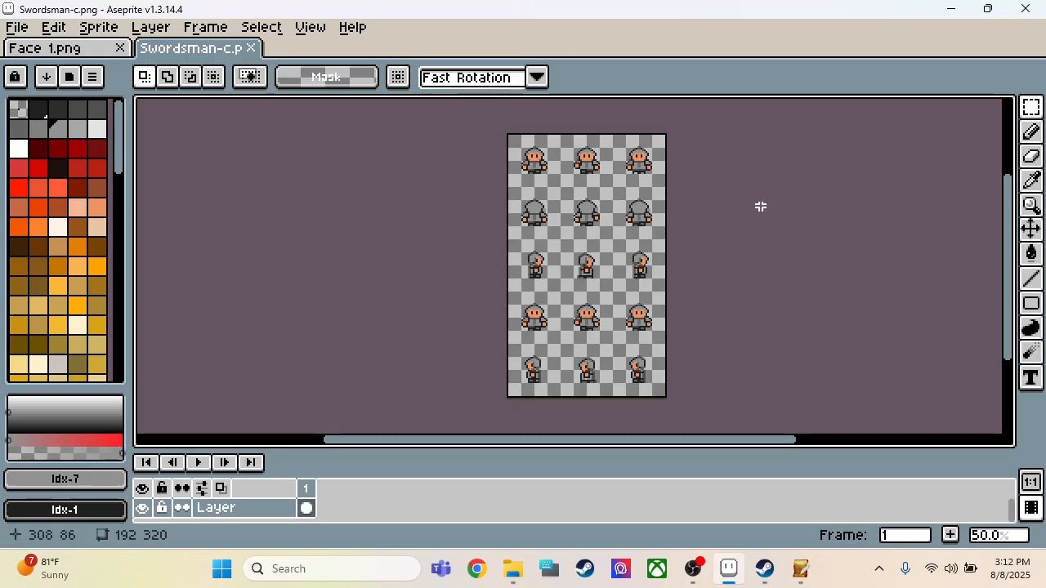
right_click(272, 511)
mouse_move(334, 451)
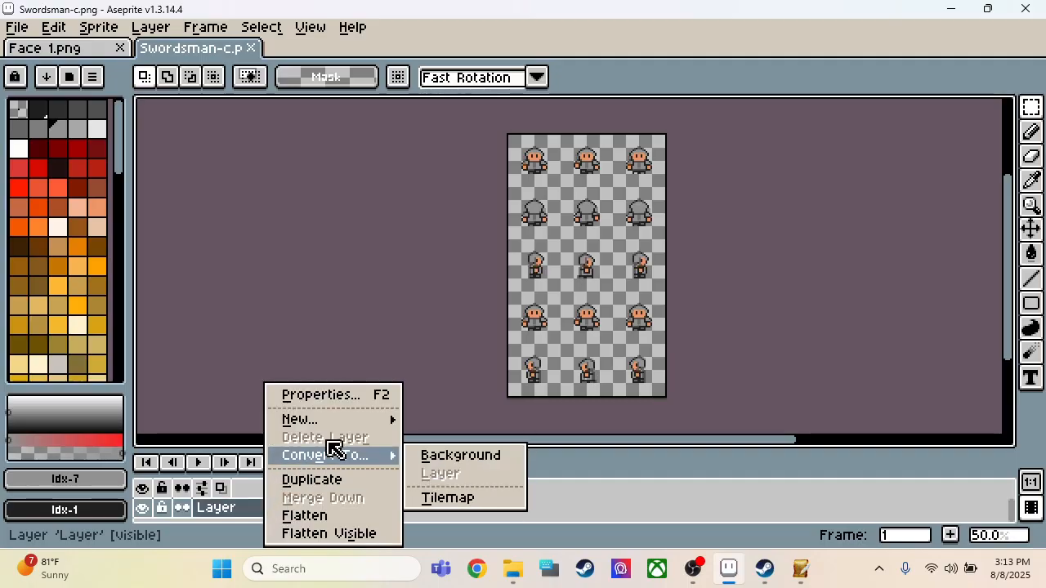
left_click(559, 472)
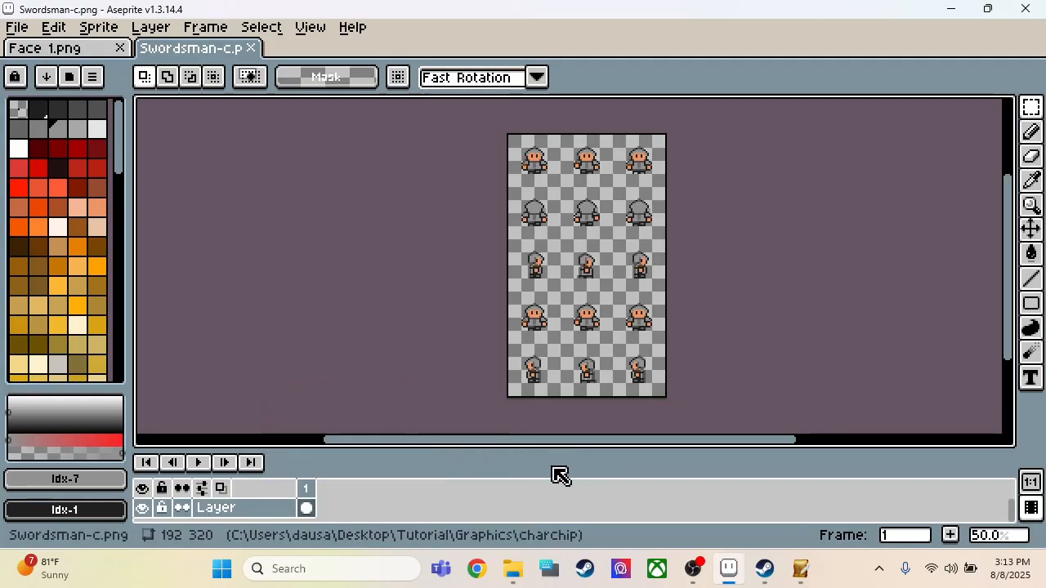
right_click(330, 510)
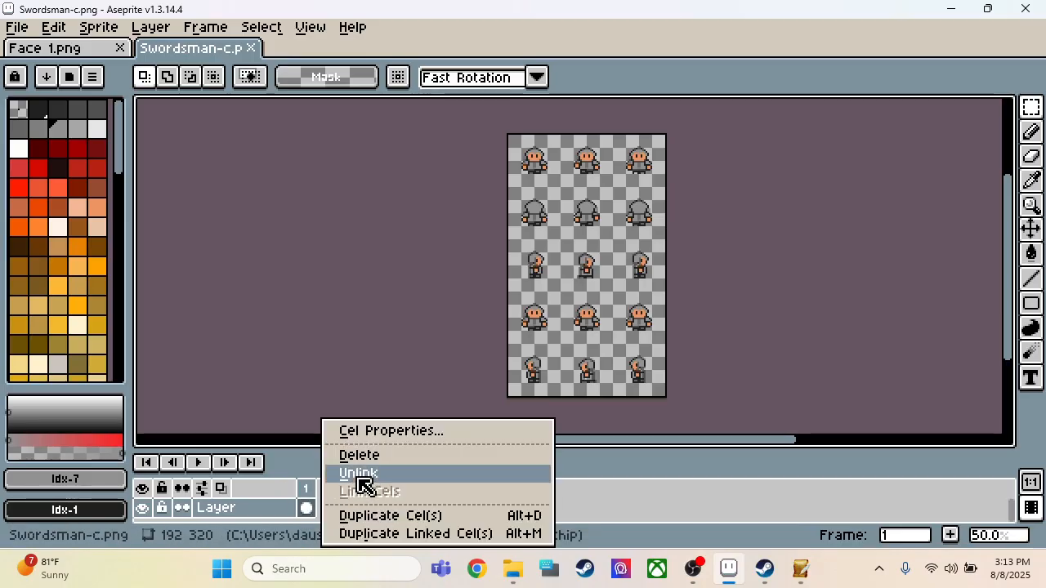
left_click(286, 461)
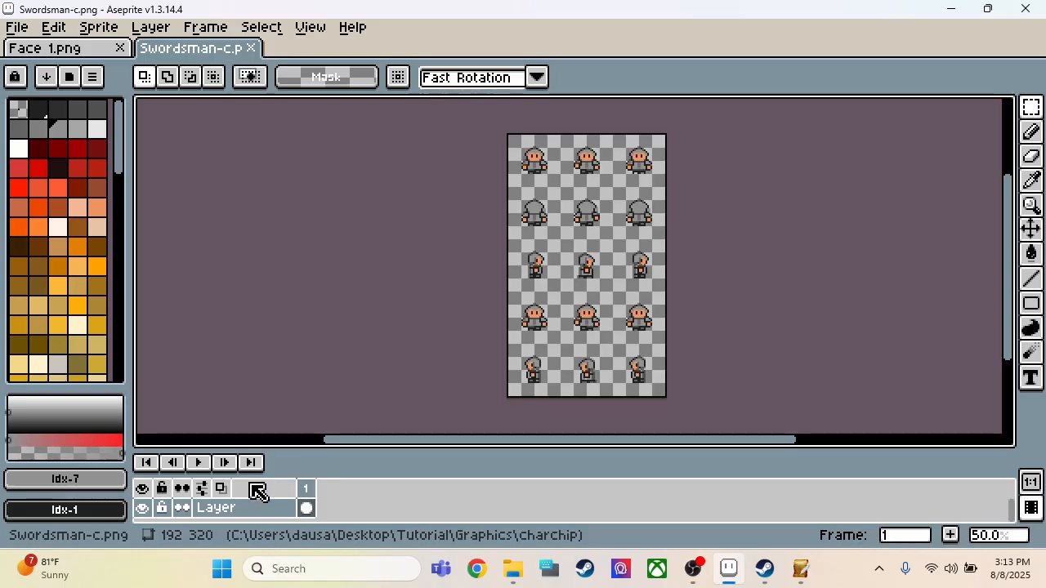
right_click(332, 507)
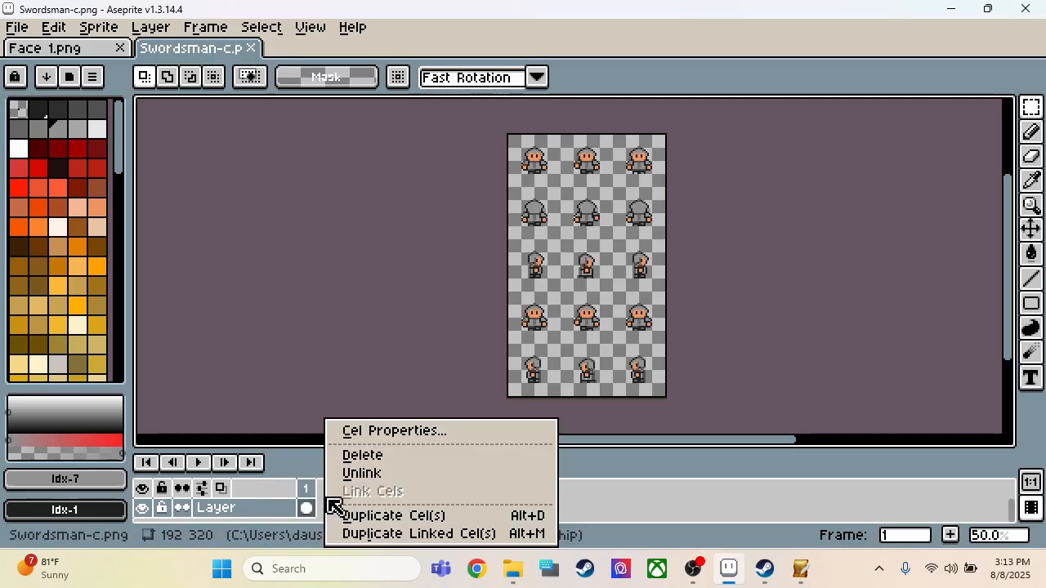
left_click(606, 498)
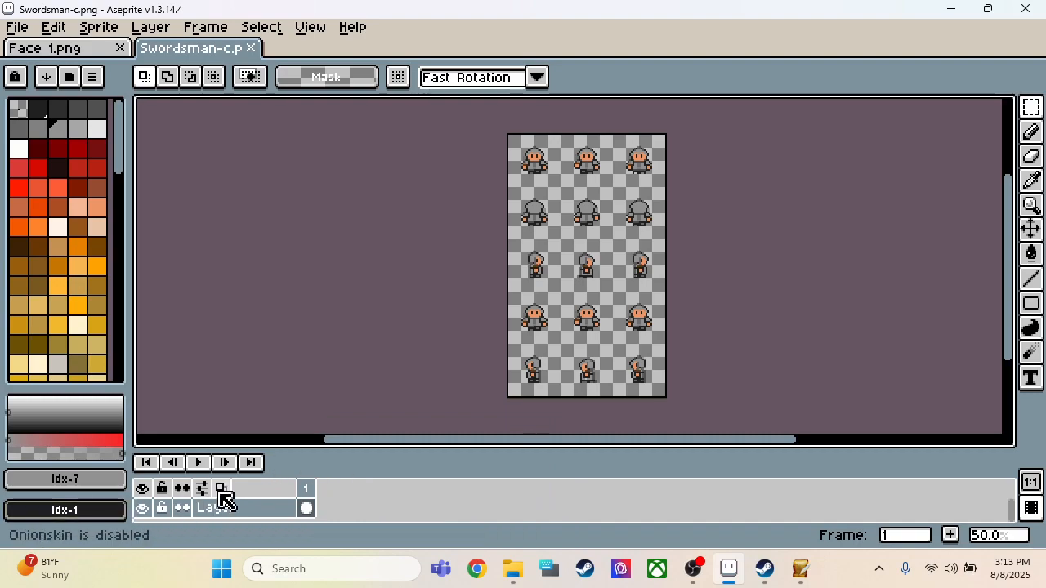
Step: Add a new empty layer above the sprites in Swordsman-c
left_click(100, 27)
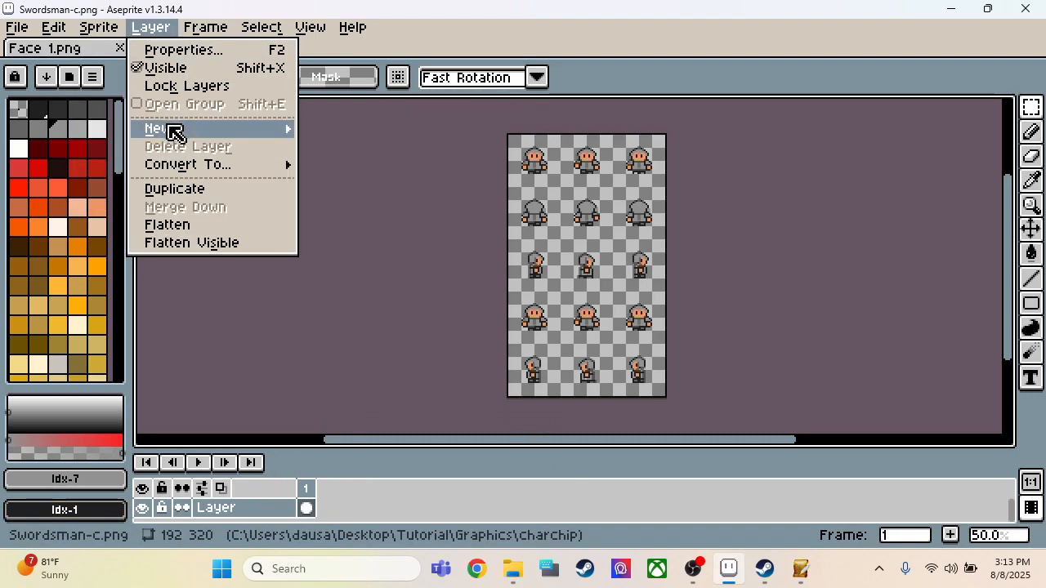
mouse_move(170, 129)
left_click(365, 131)
scroll(292, 354, "down", 3)
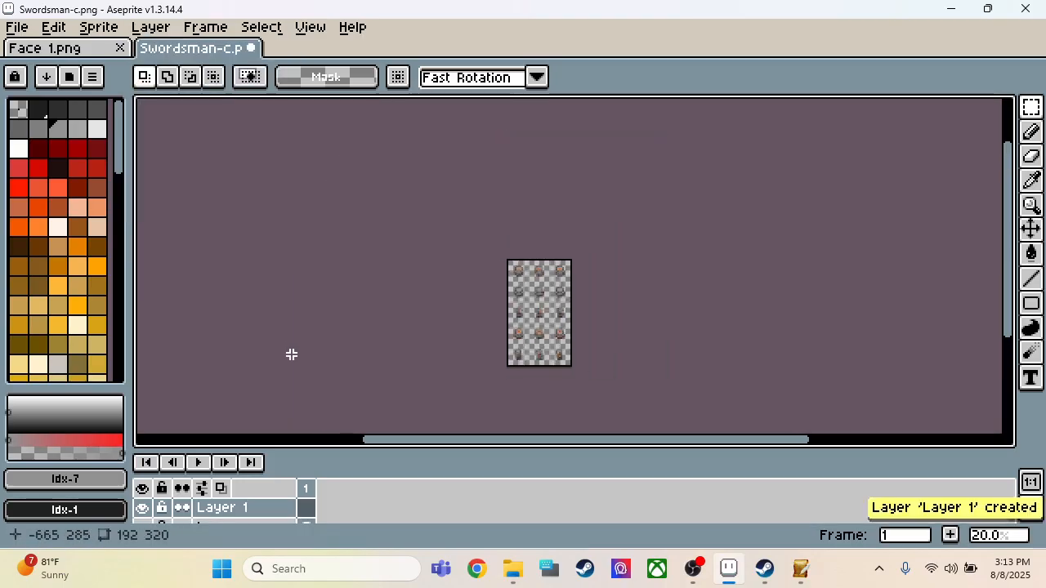
scroll(298, 405, "up", 2)
scroll(686, 253, "up", 1)
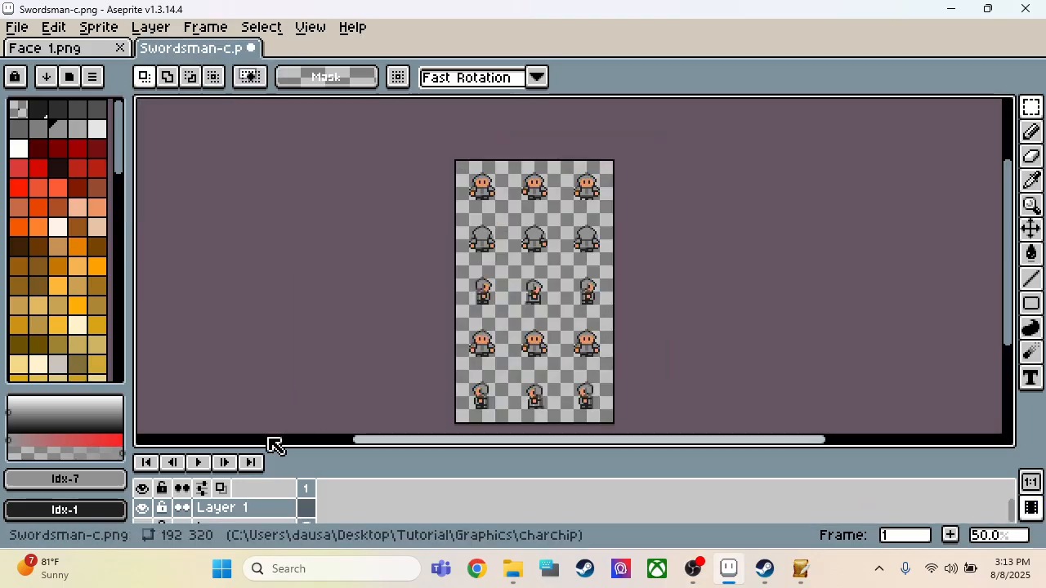
Step: Set the blend mode of Layer 1 to Color
right_click(243, 515)
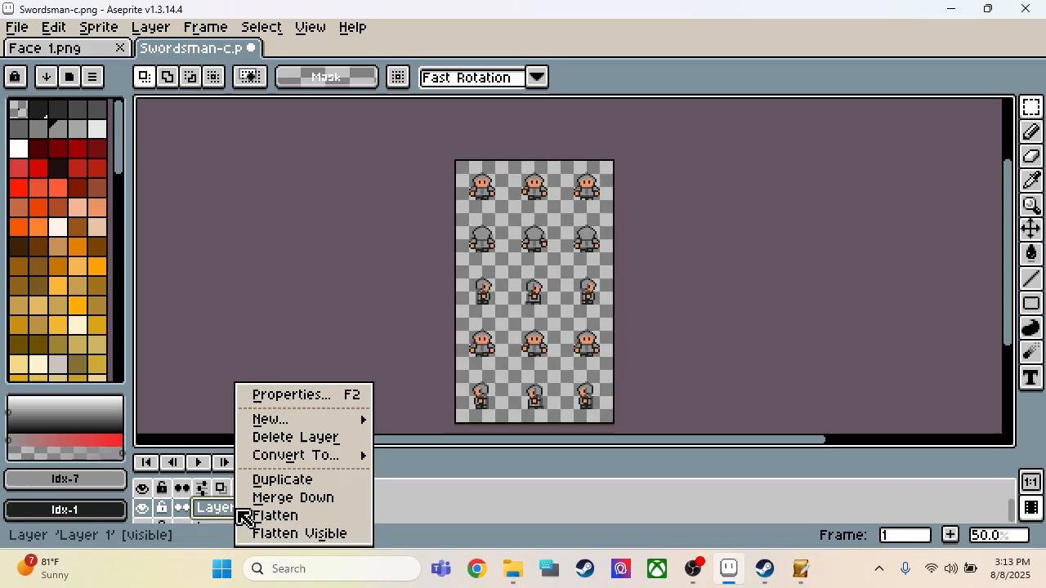
left_click(307, 396)
left_click(852, 497)
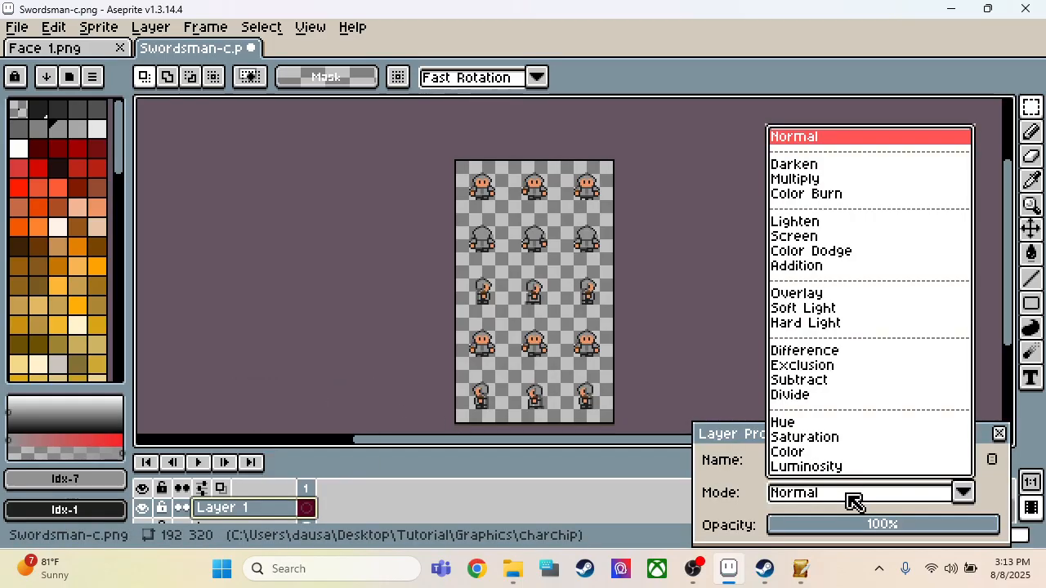
left_click(812, 456)
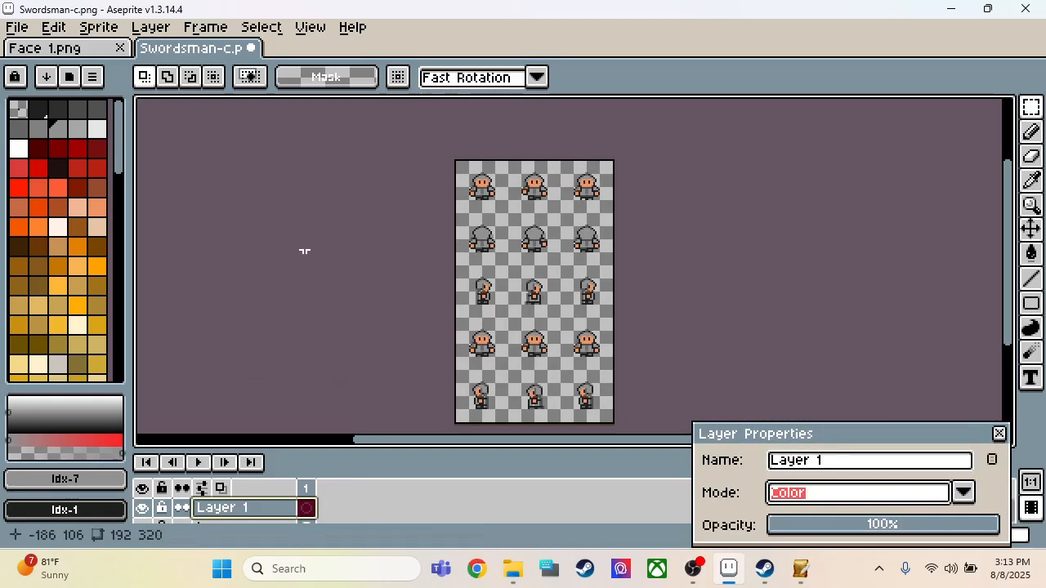
Step: Fill the whole canvas of Layer 1 with the grey palette colour #919191 and clear the selection
left_click(65, 108)
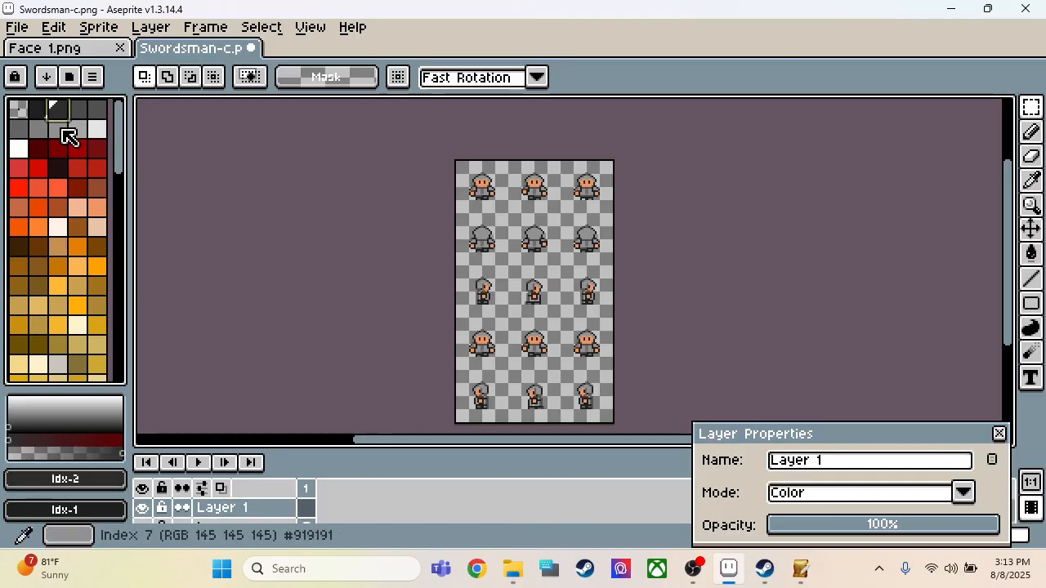
left_click(57, 128)
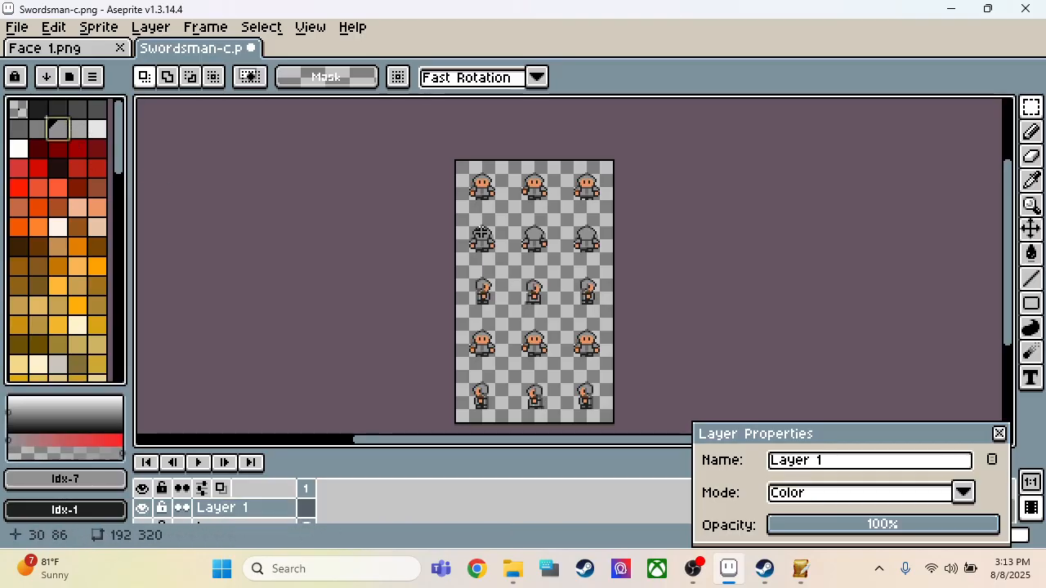
left_click(999, 433)
key("ctrl+a")
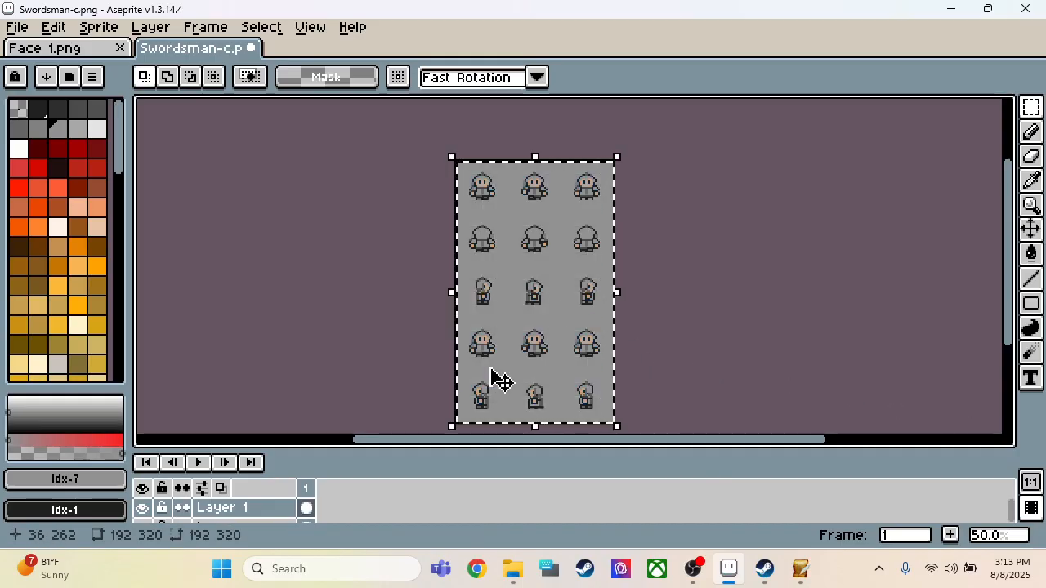
key("ctrl+d")
Step: Examine the greyed-out sprites across all rows of the Swordsman-c sheet
scroll(646, 257, "down", 1)
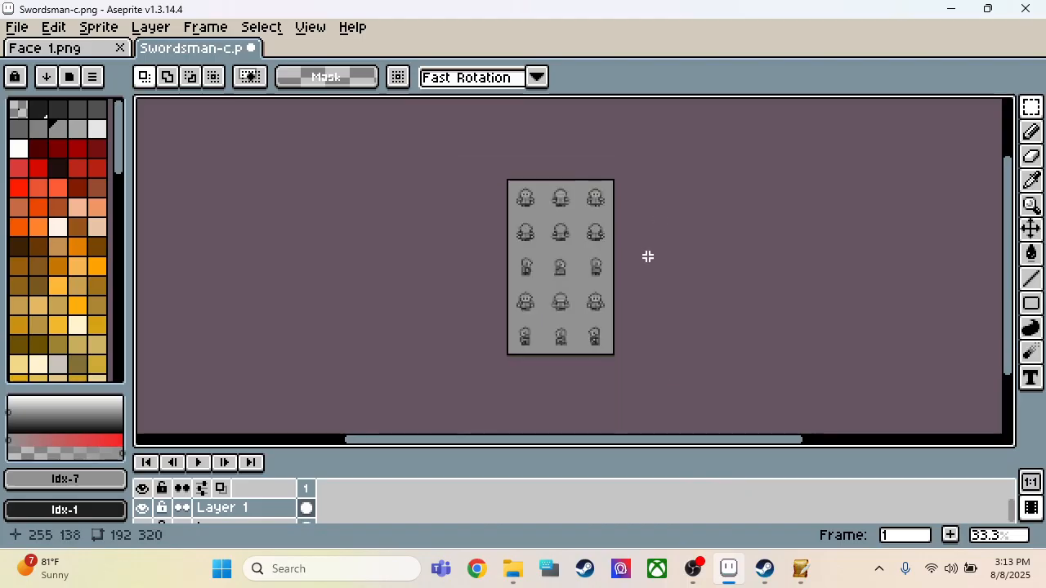
scroll(629, 310, "up", 1)
scroll(641, 237, "up", 1)
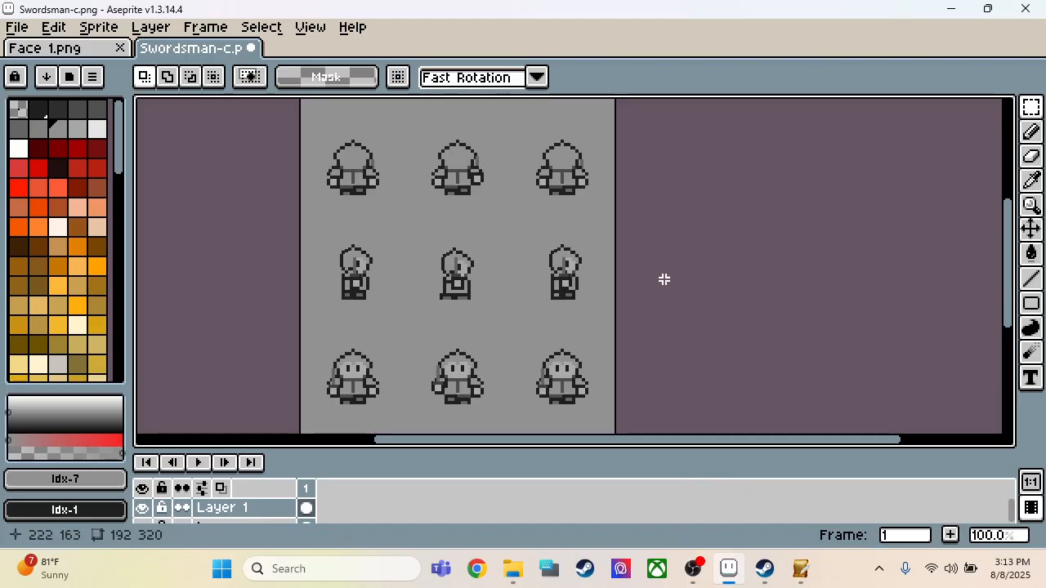
scroll(663, 278, "down", 1)
scroll(649, 375, "up", 1)
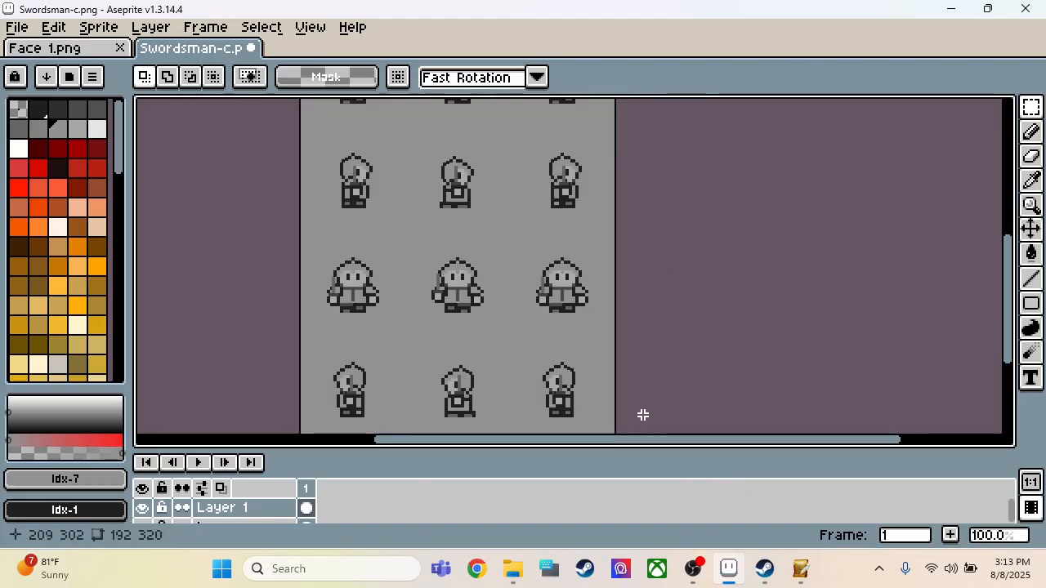
scroll(658, 343, "down", 1)
scroll(659, 214, "down", 1)
scroll(657, 196, "up", 1)
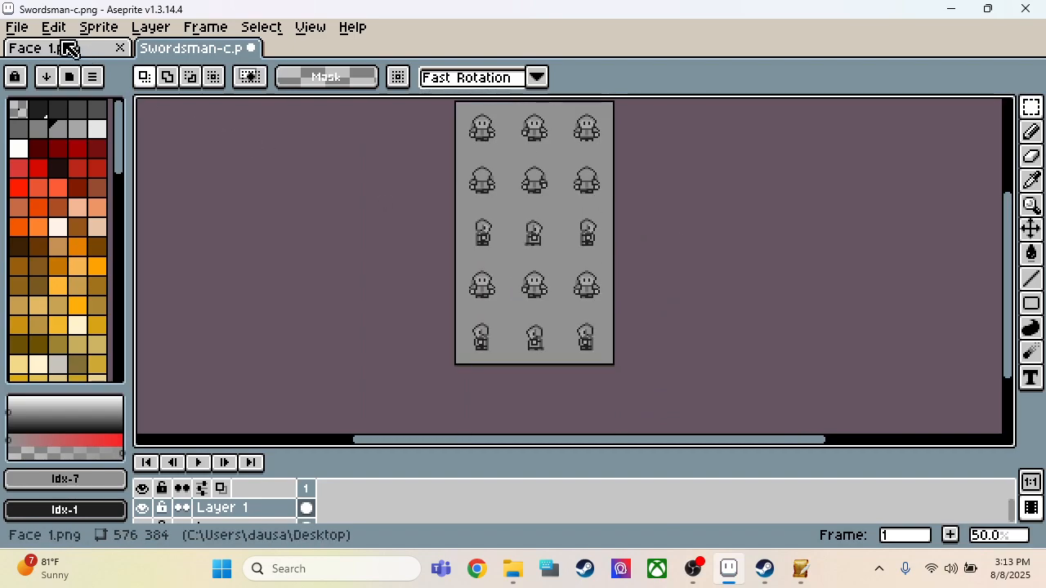
Step: Create a new 1280 × 720 px sprite and paste the captured screenshot of the grey sprite sheet into it
left_click(20, 29)
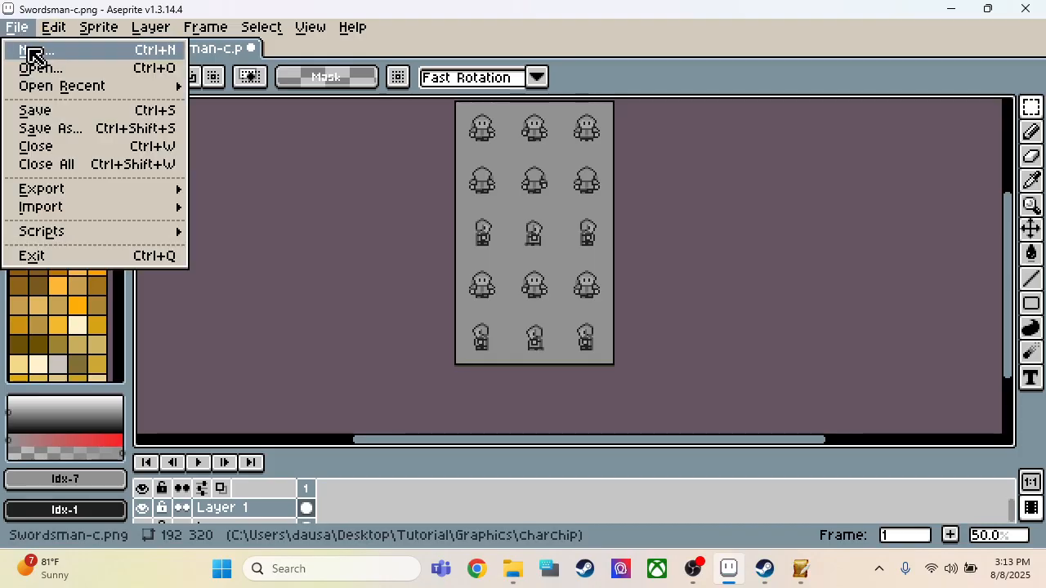
left_click(34, 52)
left_click(516, 433)
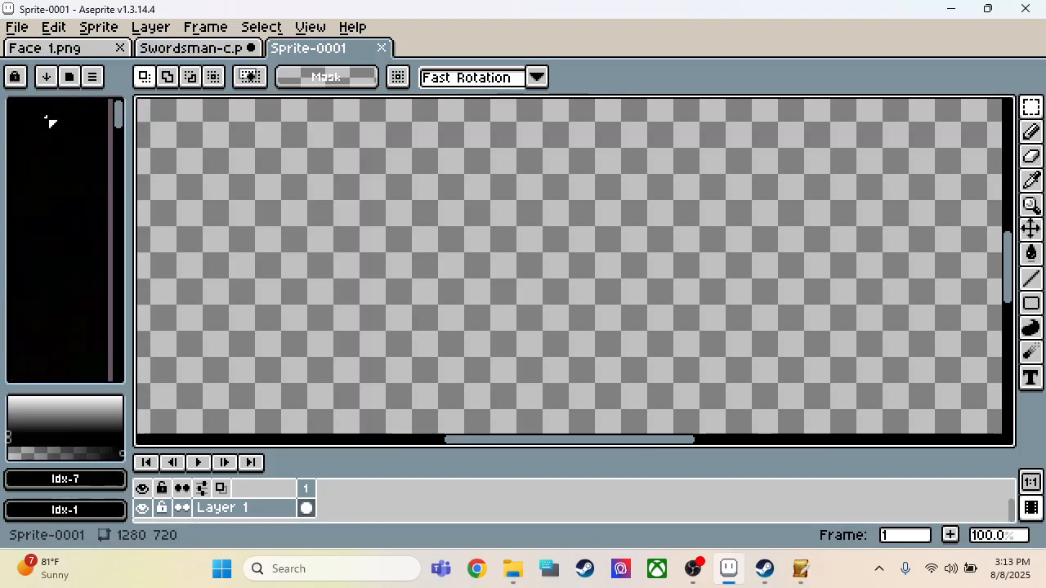
scroll(486, 378, "down", 1)
key("ctrl+v")
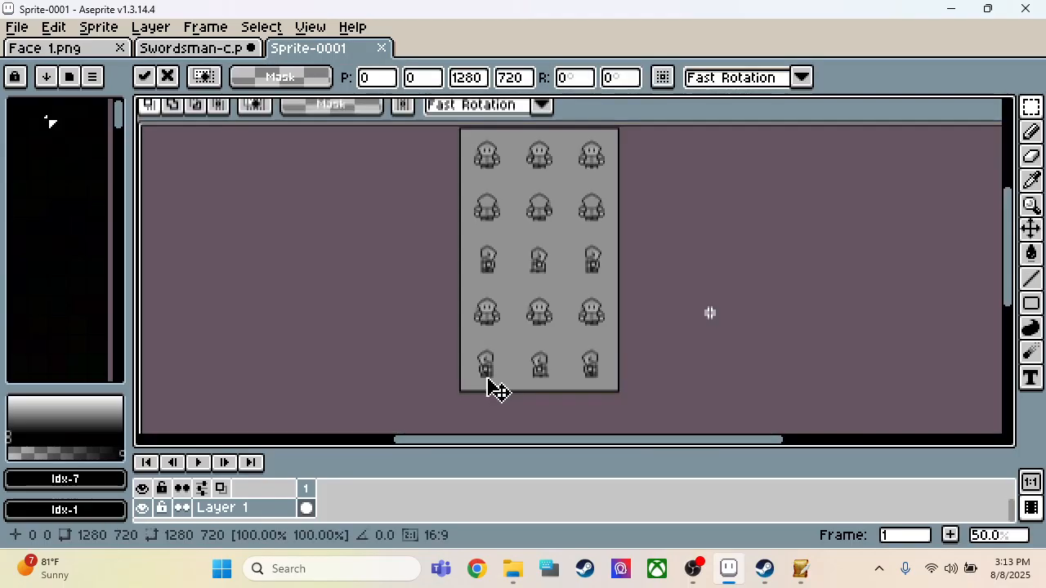
scroll(539, 338, "down", 1)
scroll(527, 302, "up", 2)
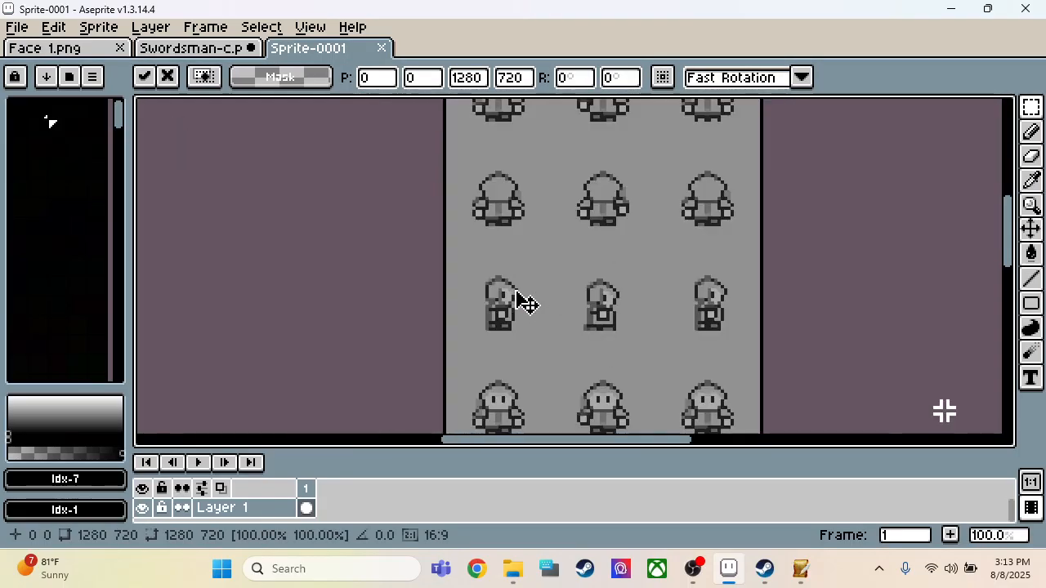
scroll(527, 303, "down", 1)
scroll(532, 280, "up", 3)
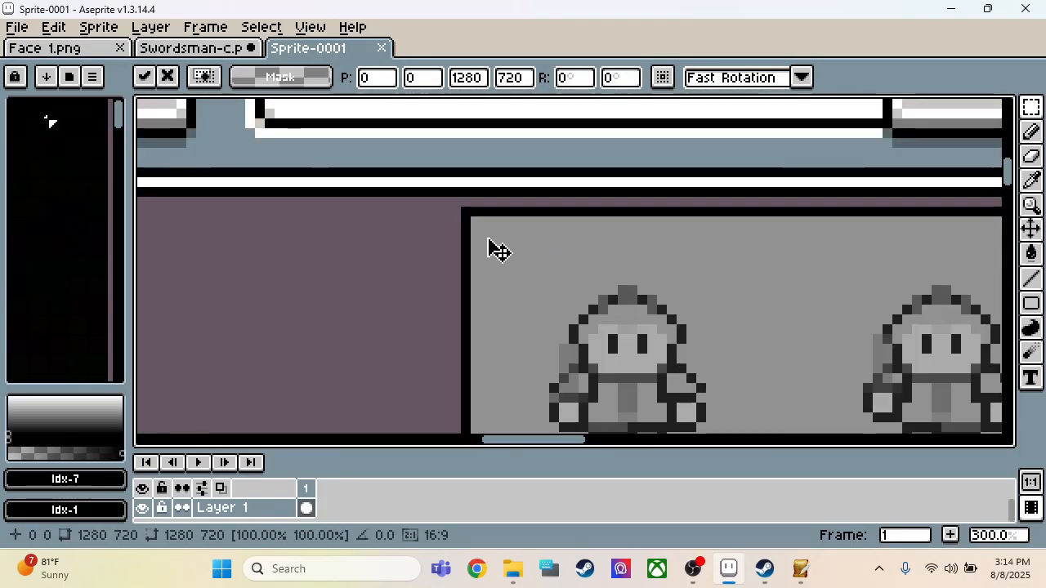
Step: Copy the grey sheet together with its border, 196 × 324 px, from the pasted screenshot and paste it into Swordsman-c
key("Return")
left_click_drag(463, 210, 780, 133)
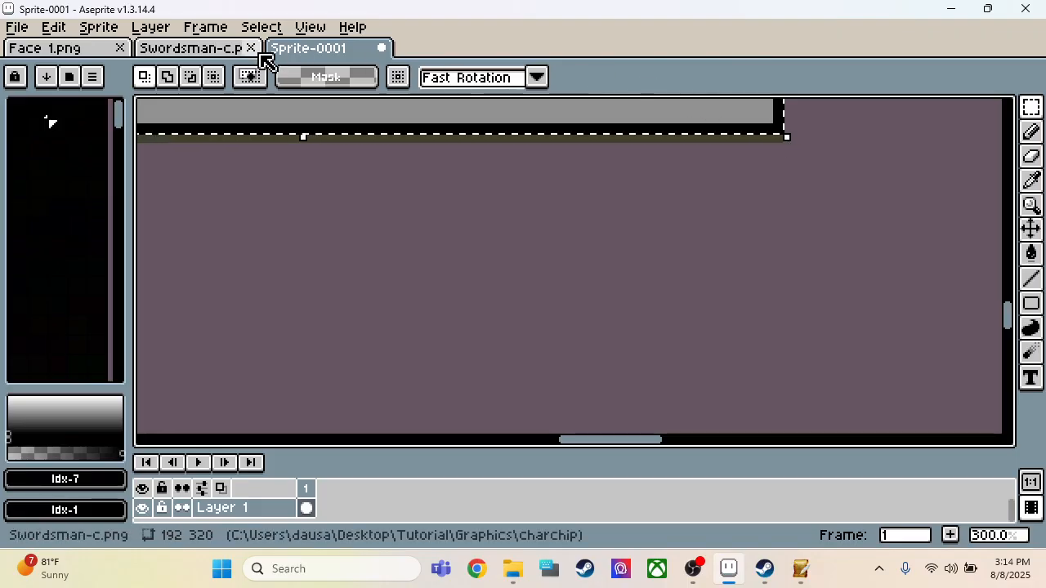
left_click(236, 51)
key("ctrl+v")
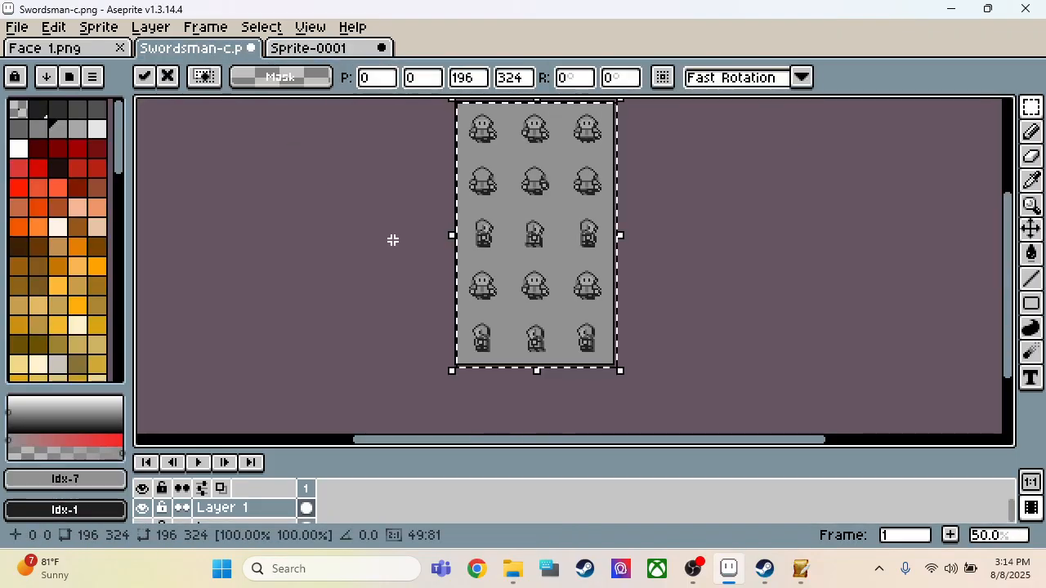
Step: Try to fit the oversized pasted sheet to the Swordsman-c canvas, and undo the paste
scroll(591, 374, "up", 3)
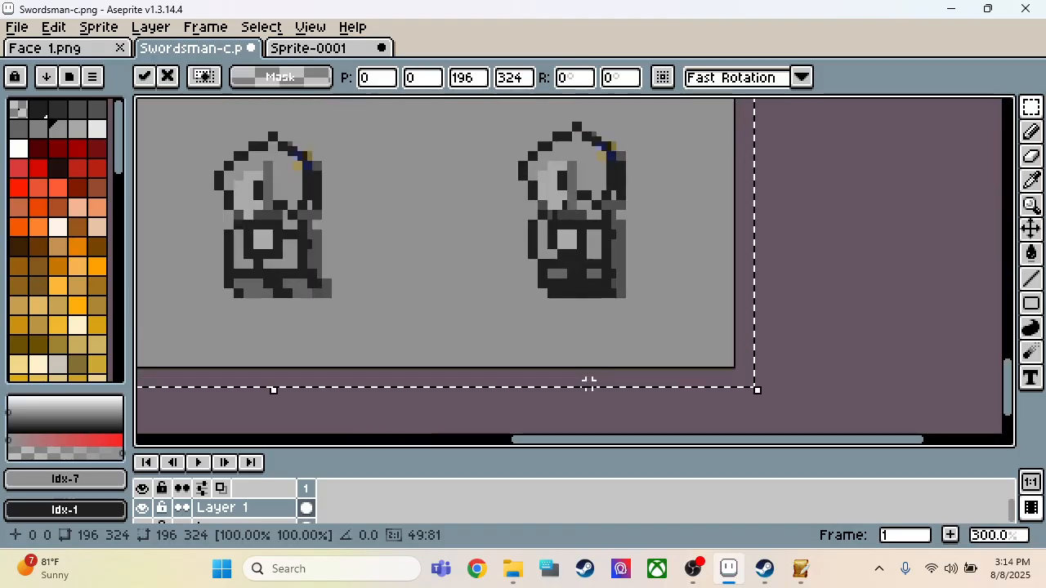
left_click_drag(758, 394, 738, 373)
key("ctrl+z")
left_click(314, 29)
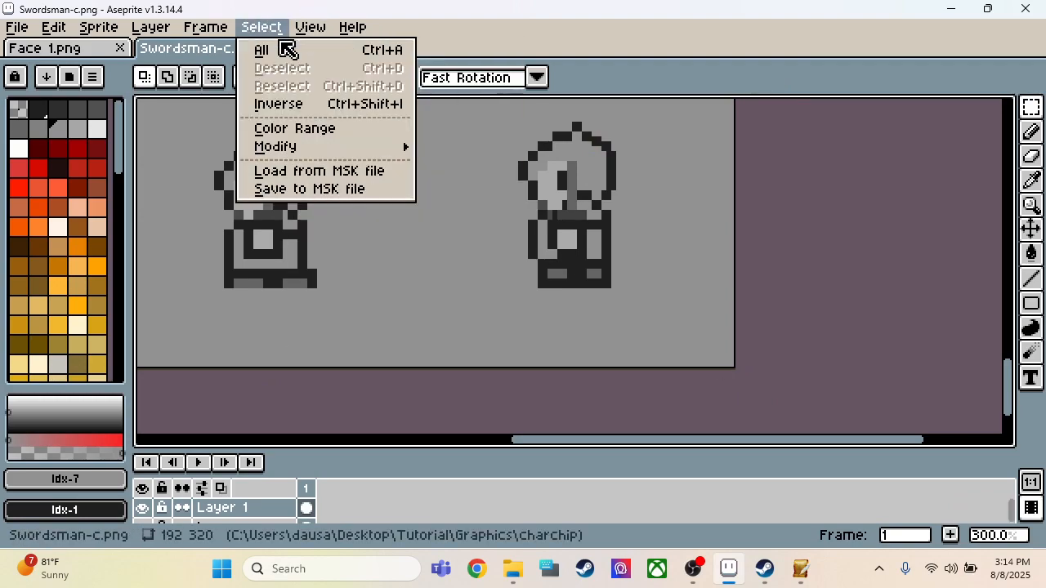
left_click(551, 37)
Step: Select and copy only the 192 × 320 px grey sheet, without its border, from the screenshot in Sprite-0001
left_click(338, 47)
scroll(452, 199, "down", 2)
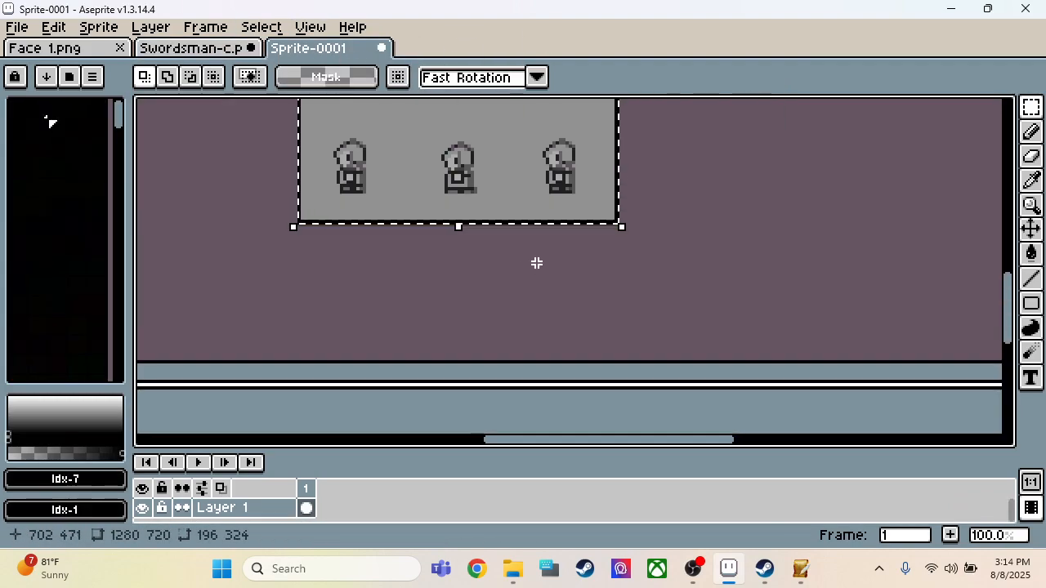
scroll(444, 154, "down", 3)
scroll(482, 222, "down", 1)
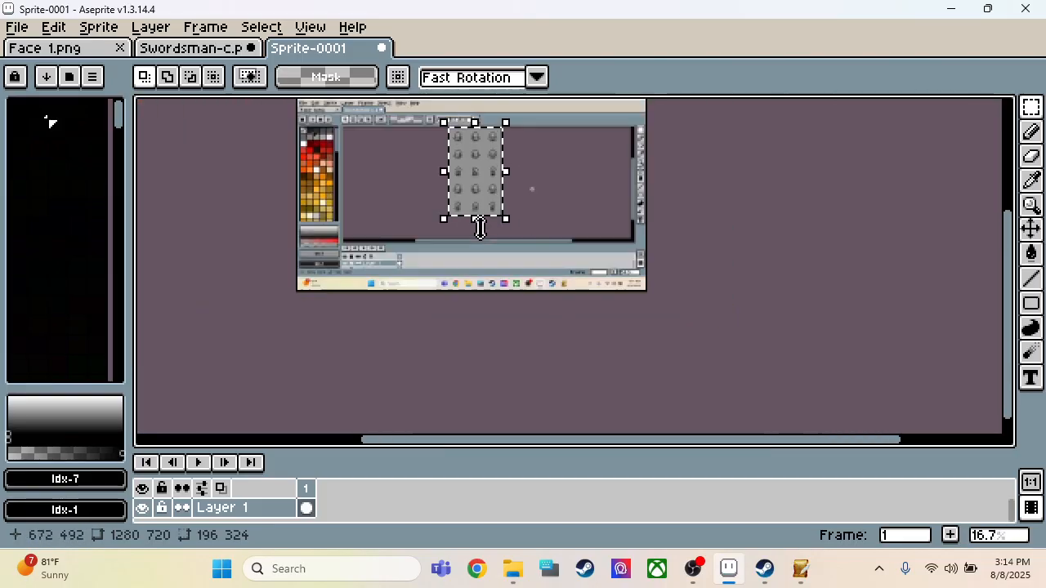
scroll(454, 131, "up", 7)
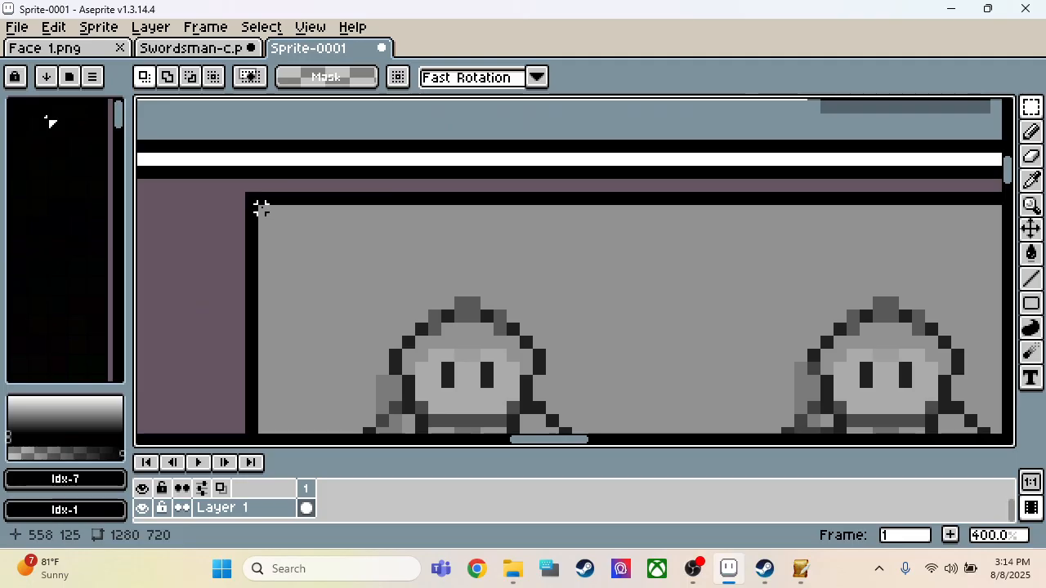
left_click_drag(260, 209, 846, 325)
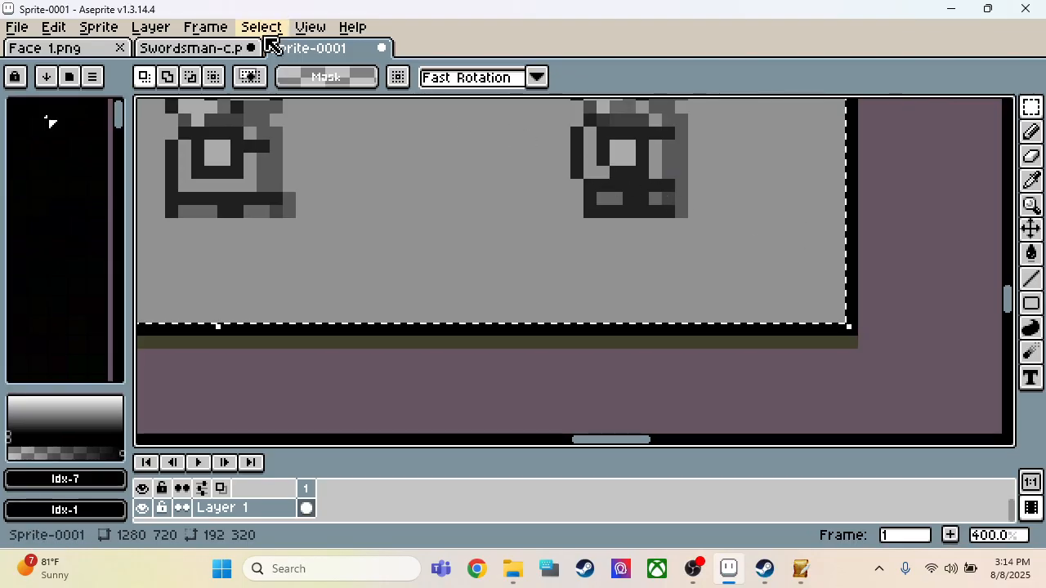
Step: Paste the copied sheet onto Layer 1 of Swordsman-c and inspect its alignment with the canvas edges
left_click(187, 46)
key("ctrl+v")
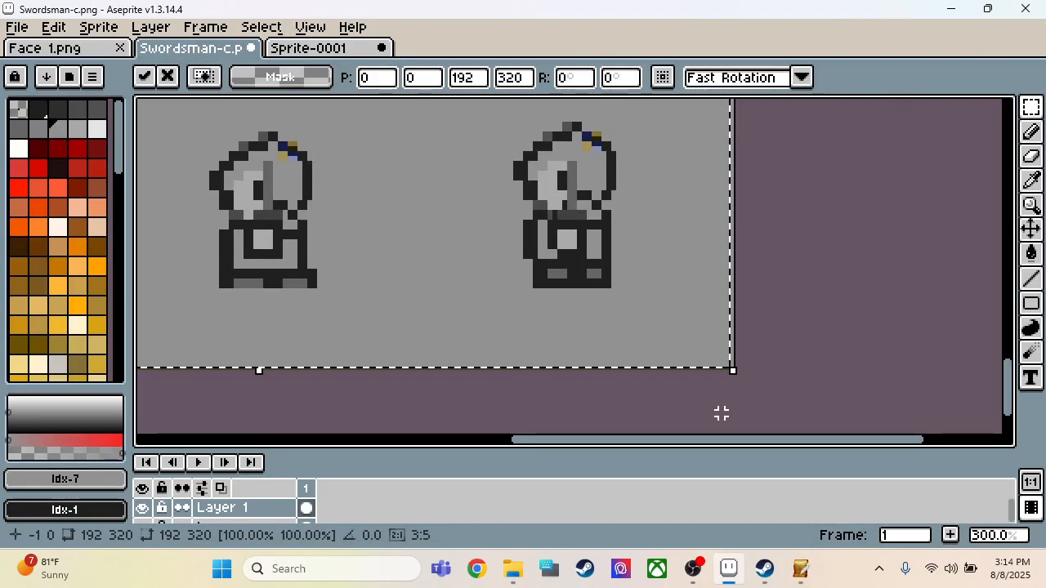
scroll(758, 396, "down", 3)
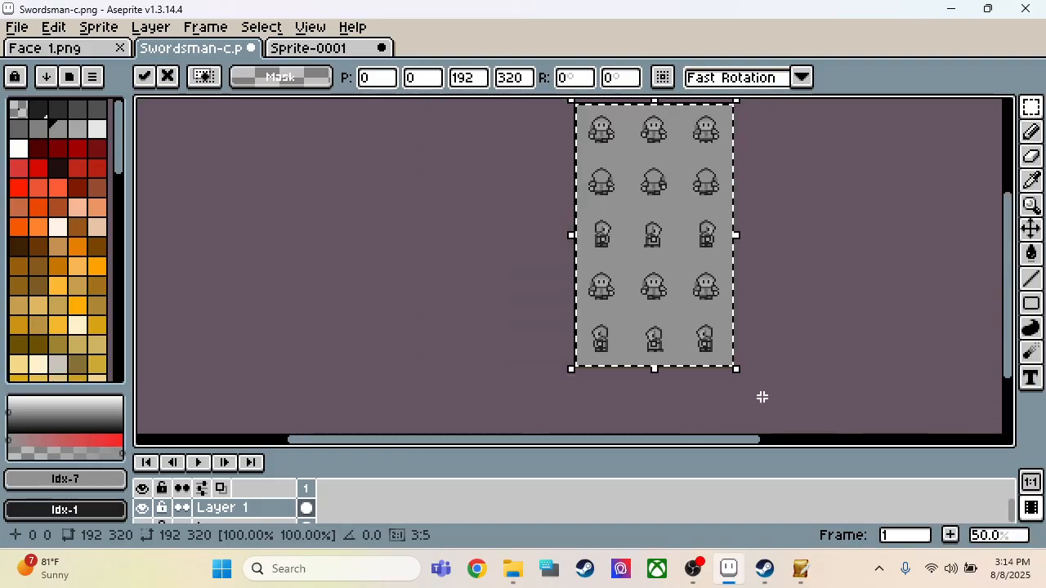
scroll(579, 385, "up", 3)
scroll(465, 391, "down", 2)
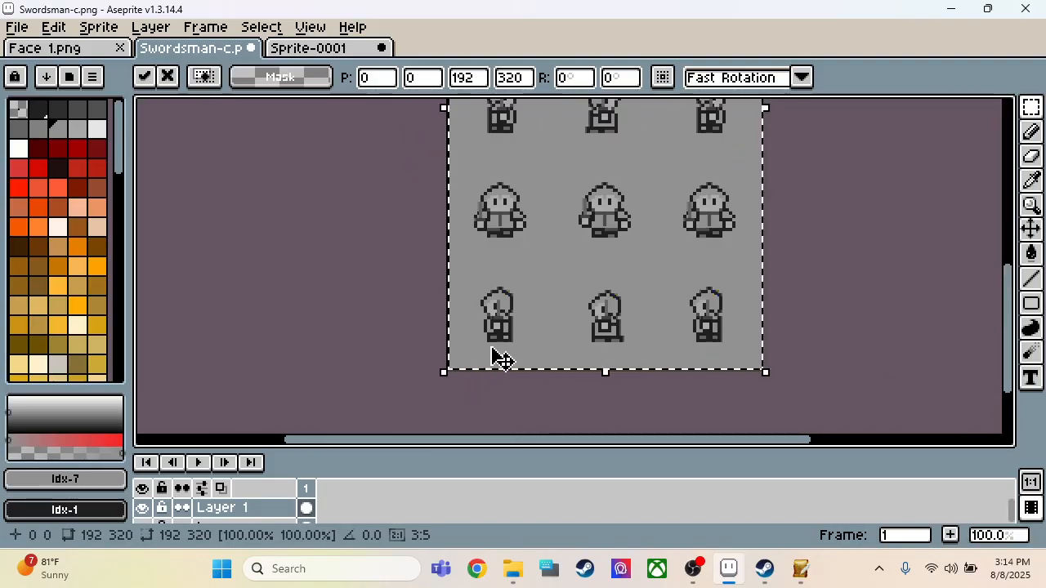
scroll(501, 359, "up", 2)
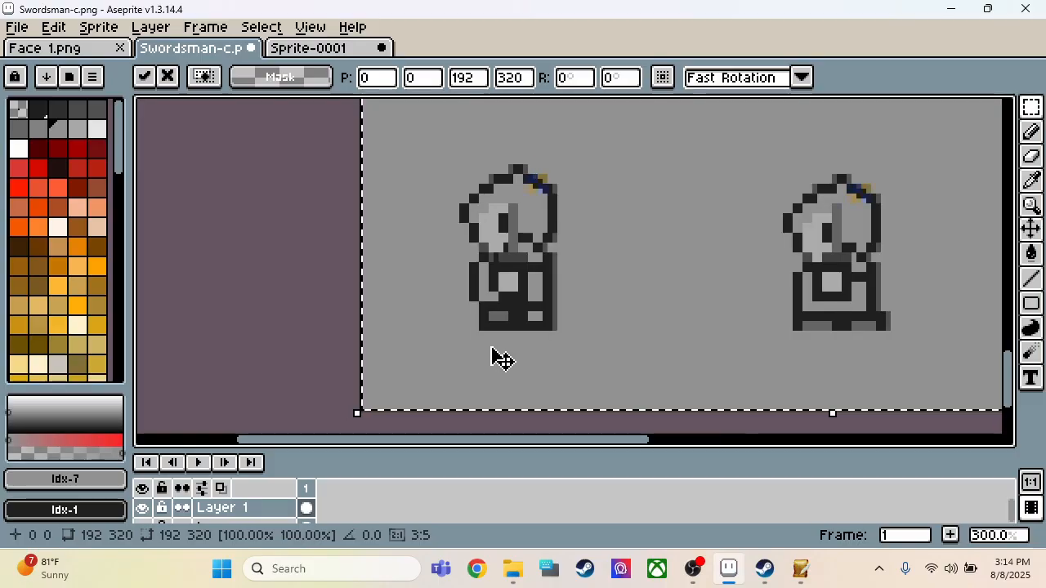
scroll(501, 360, "down", 2)
scroll(633, 224, "up", 1)
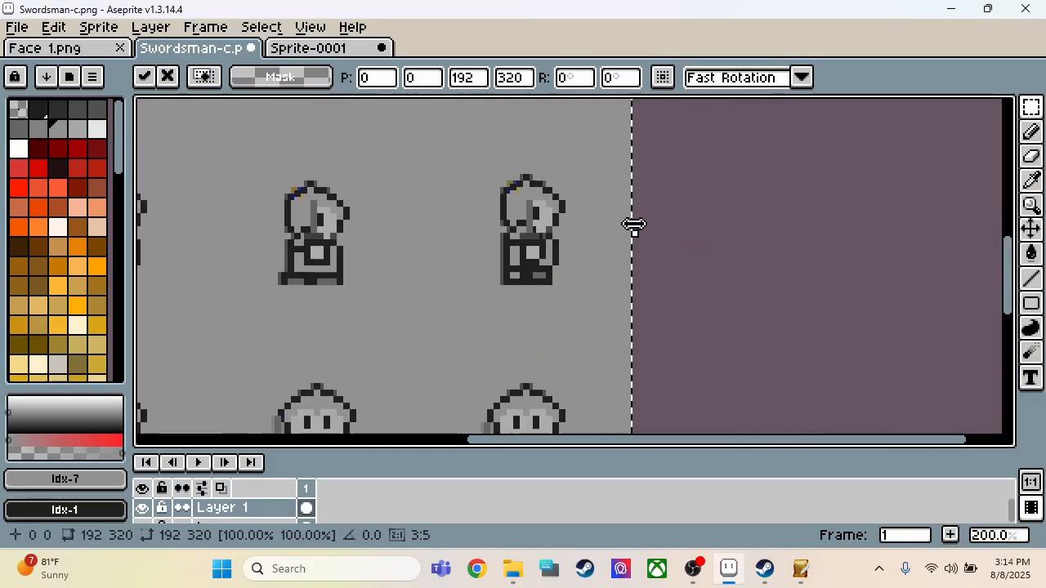
Step: Try to narrow the pasted sheet to 187 px from its outer edge, and undo the paste
left_click_drag(635, 233, 634, 241)
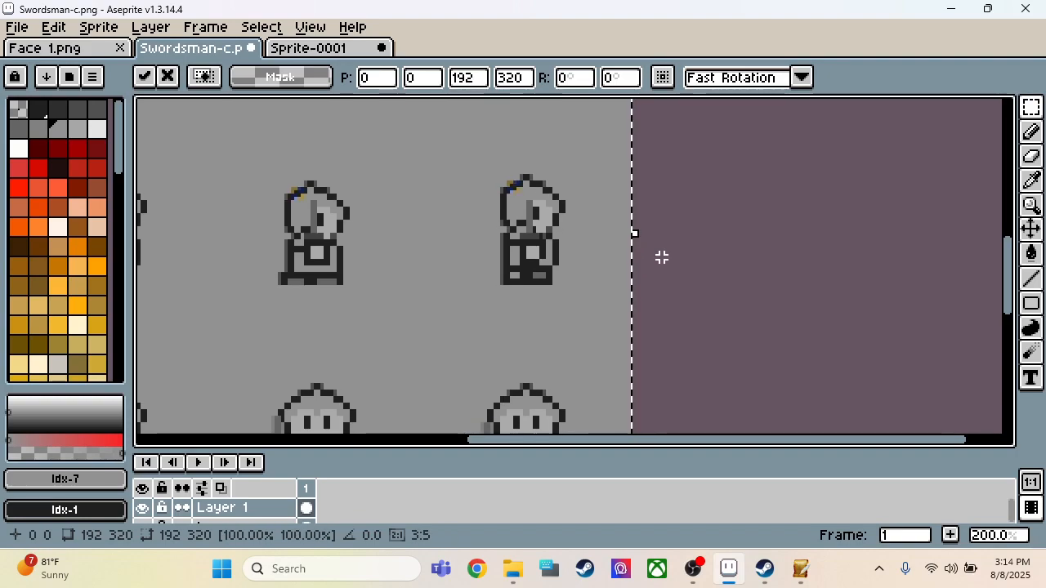
scroll(662, 260, "down", 2)
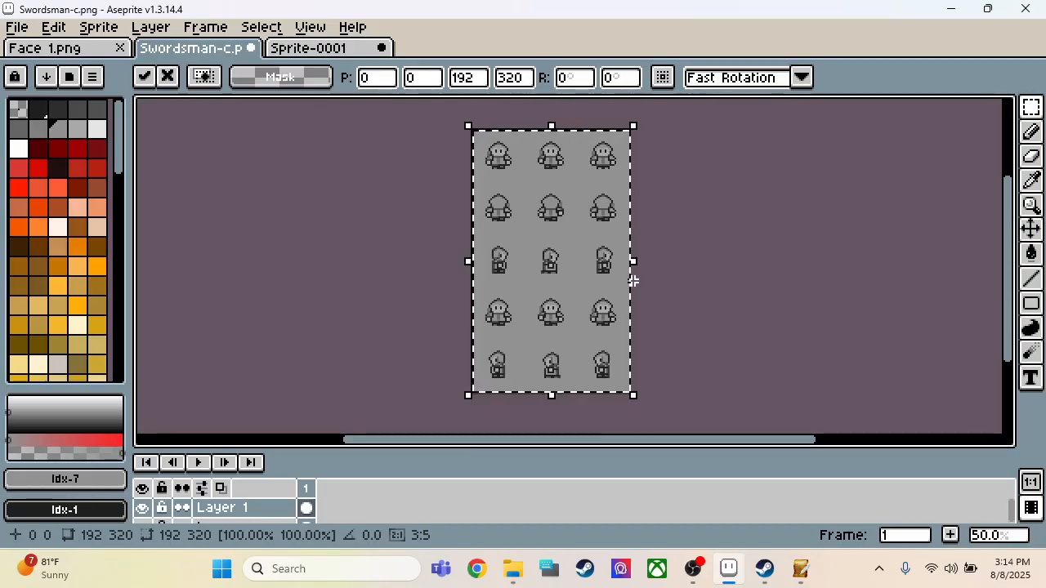
scroll(629, 281, "up", 1)
scroll(310, 243, "up", 2)
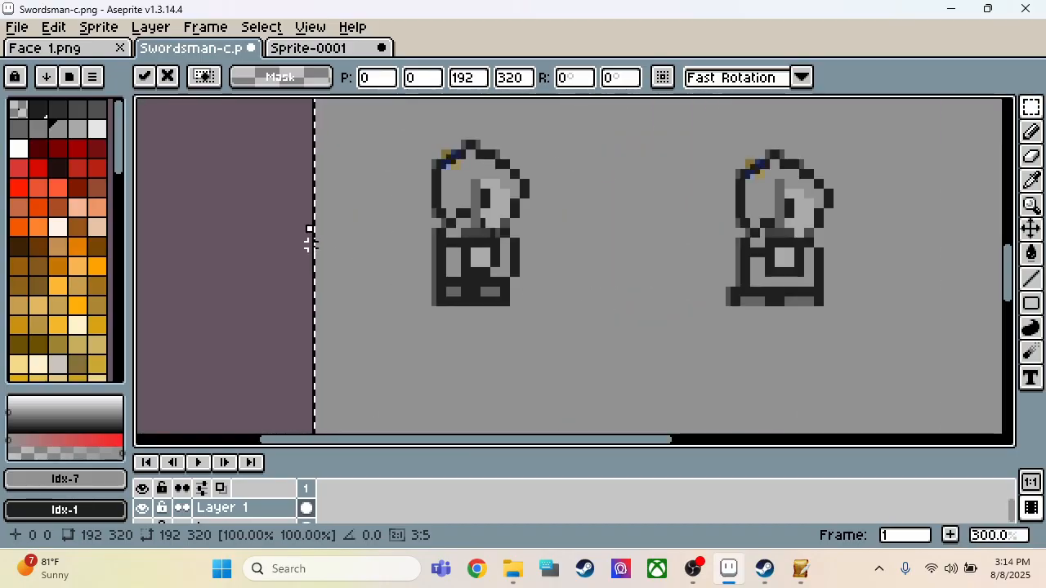
left_click_drag(308, 233, 334, 230)
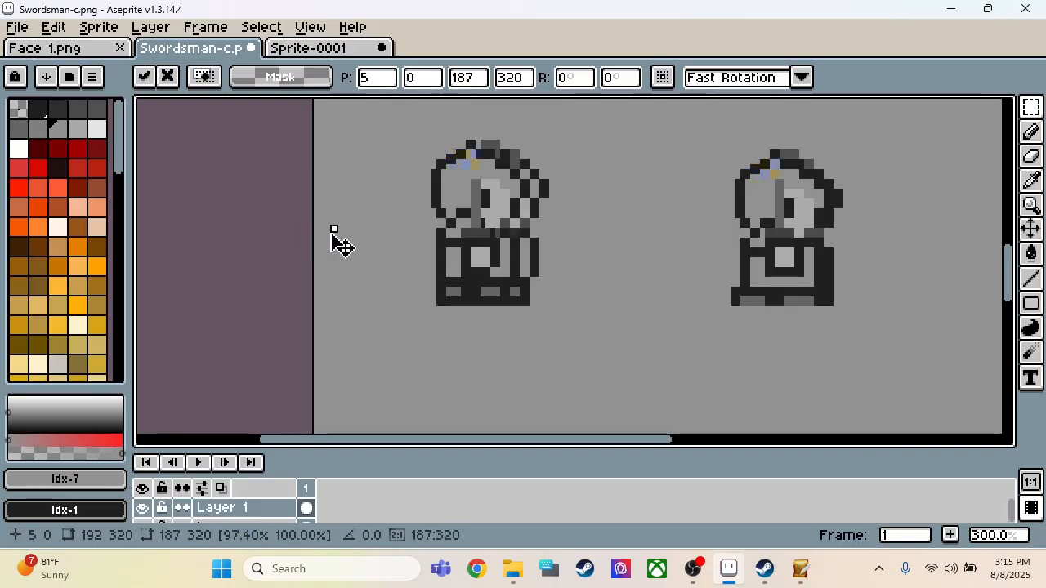
key("ctrl+z")
Step: Examine the bottom-row side-view sprites in the Sprite-0001 screenshot
key("ctrl+Tab")
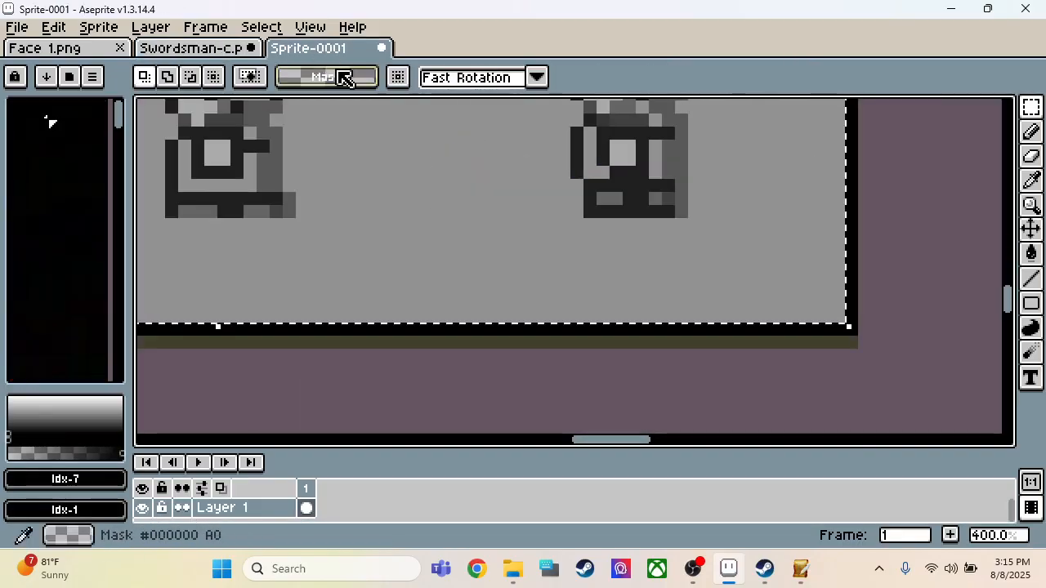
scroll(849, 351, "down", 4)
scroll(817, 352, "up", 3)
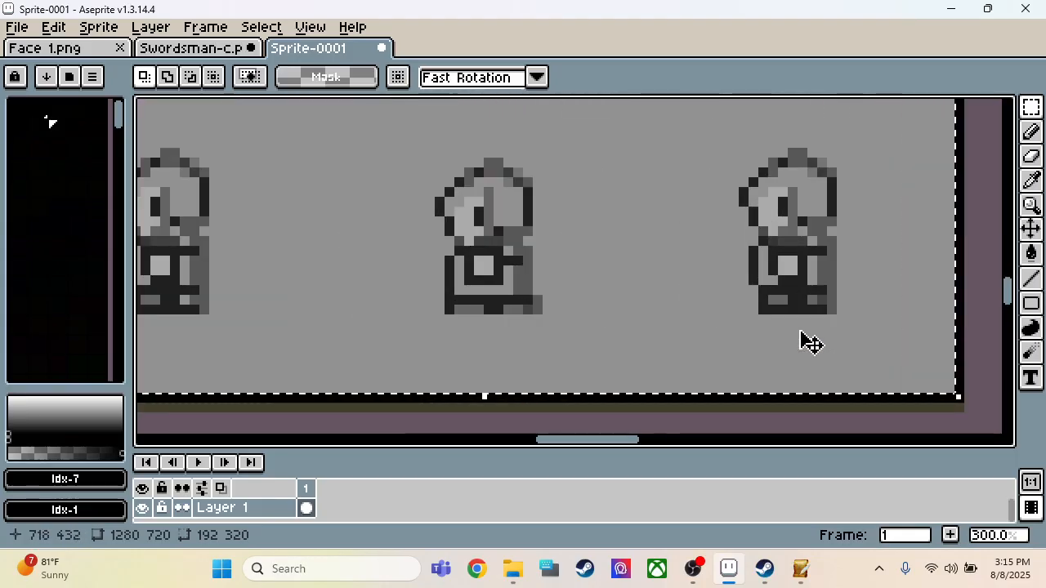
scroll(809, 343, "down", 2)
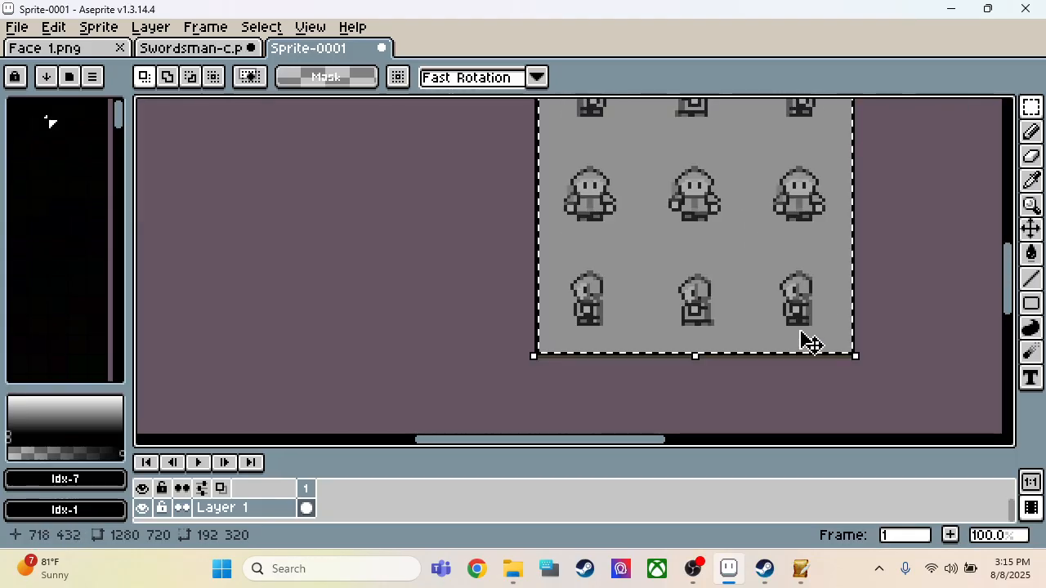
Step: Paste the copied sheet onto Layer 1 of Swordsman-c again, narrow it to 191 px and apply it
left_click(200, 51)
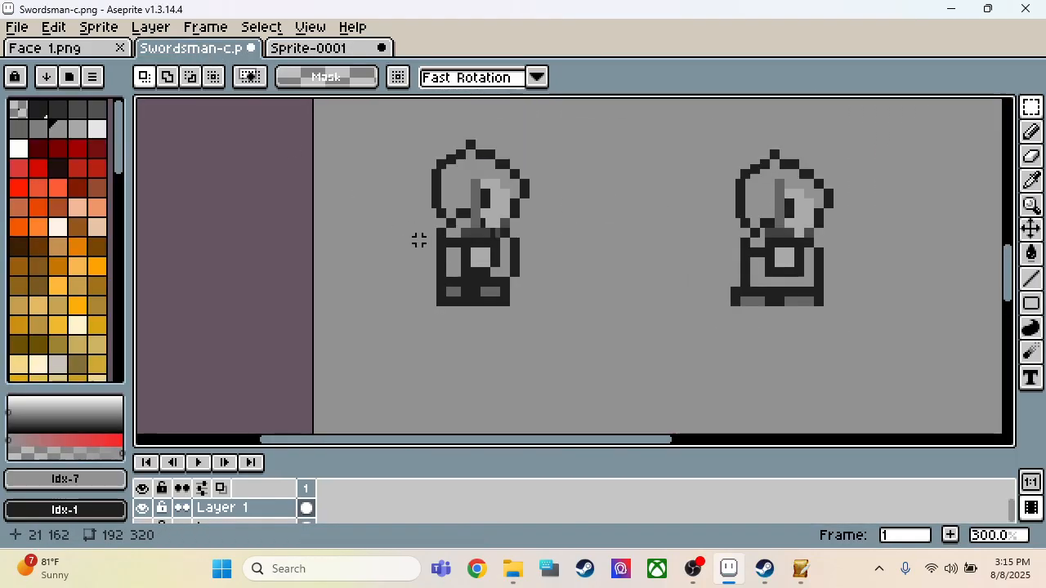
key("ctrl+v")
scroll(380, 249, "down", 2)
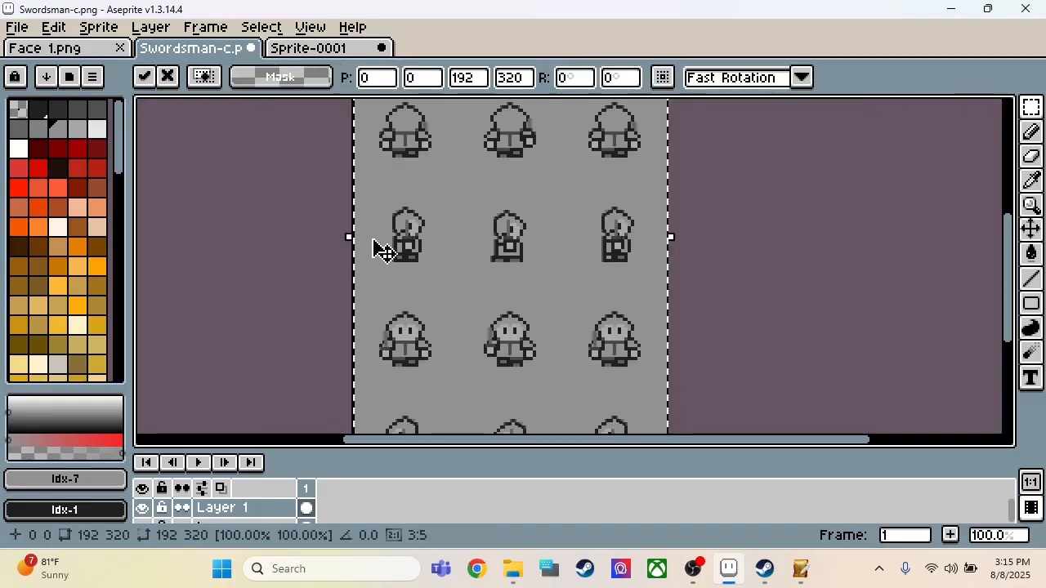
scroll(346, 236, "up", 1)
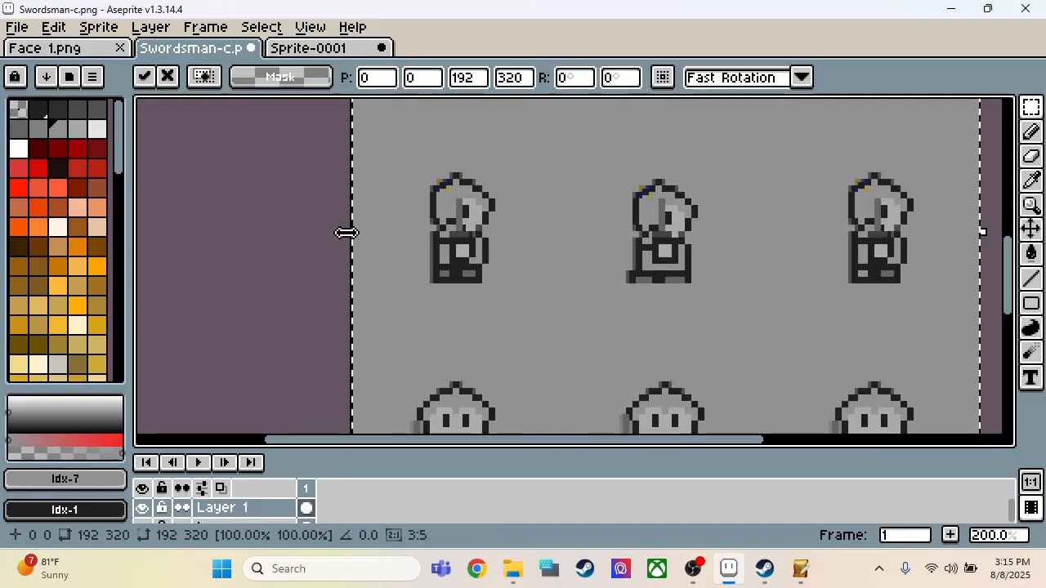
left_click_drag(346, 233, 362, 249)
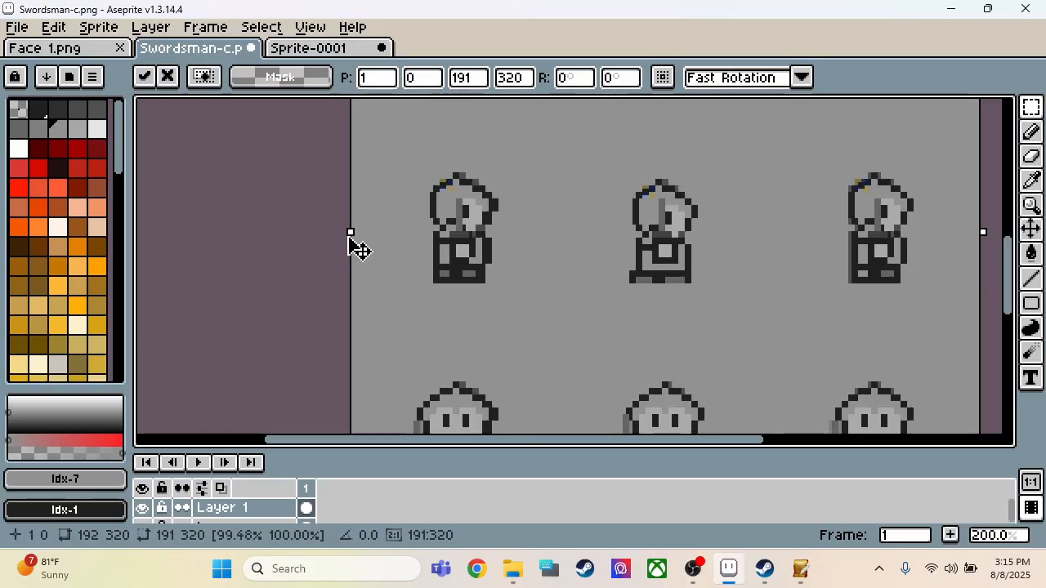
scroll(345, 234, "down", 2)
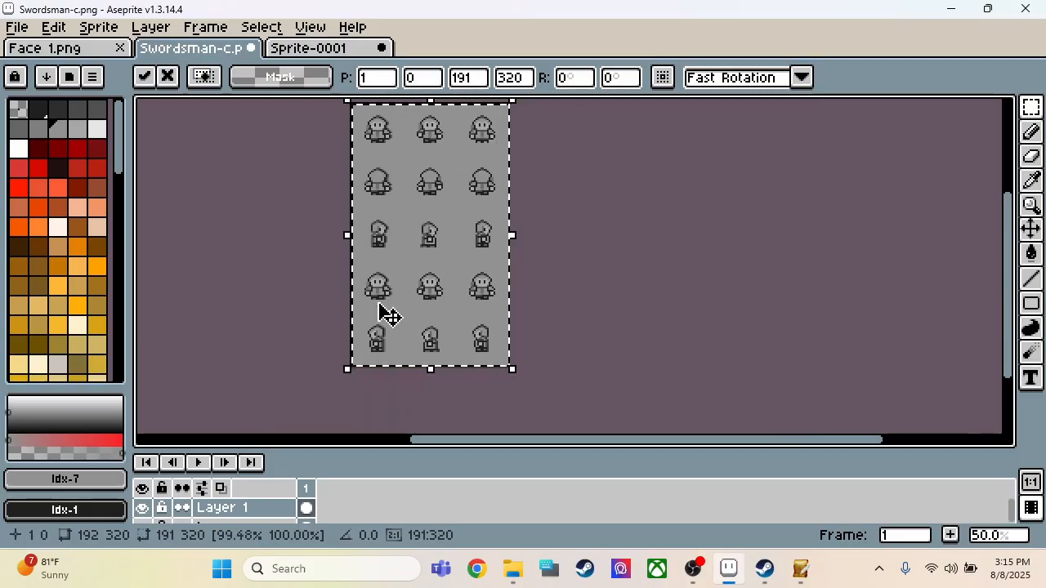
left_click(593, 316)
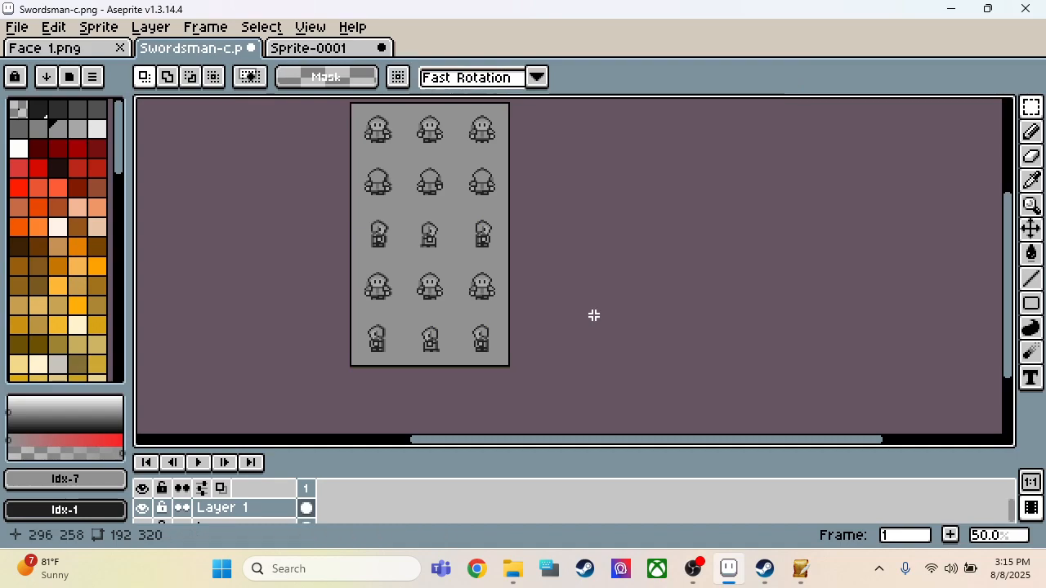
Step: Delete Layer 1 from Swordsman-c and paste the copied grey sheet onto the remaining layer at 0, 0
left_click(285, 508)
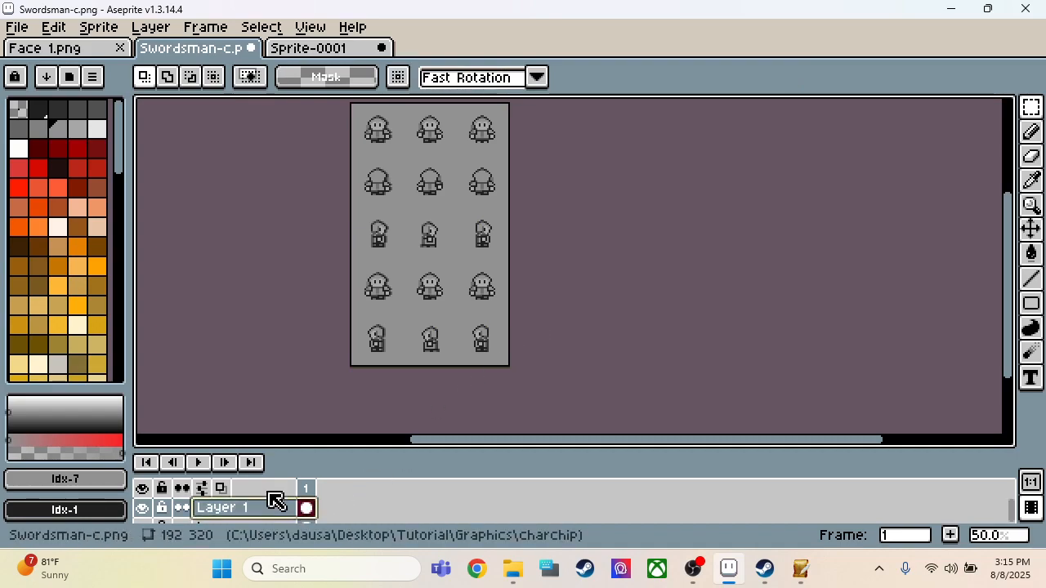
key("Delete")
key("ctrl+v")
scroll(384, 407, "up", 1)
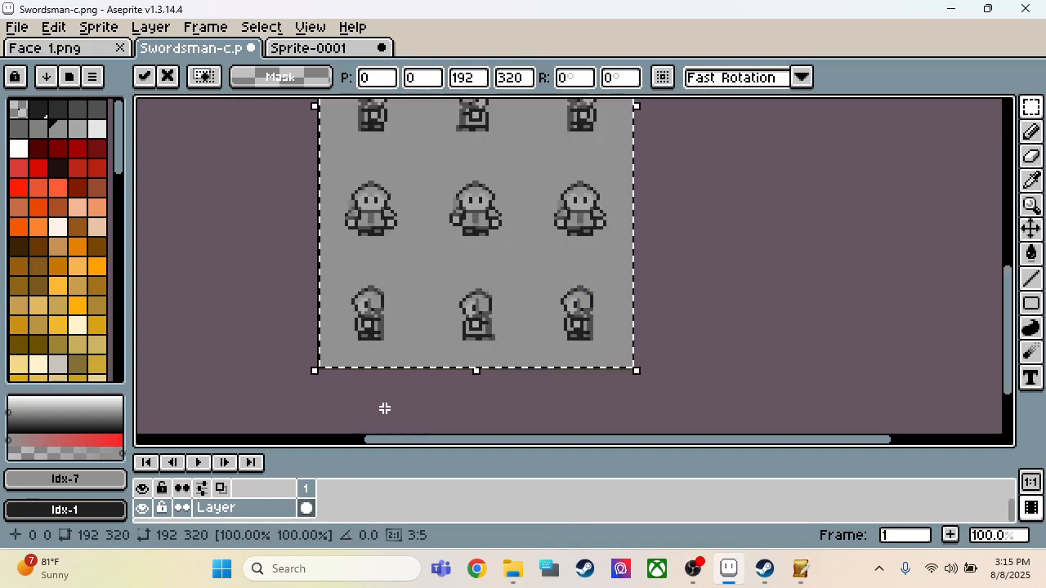
scroll(385, 408, "up", 1)
scroll(385, 408, "down", 1)
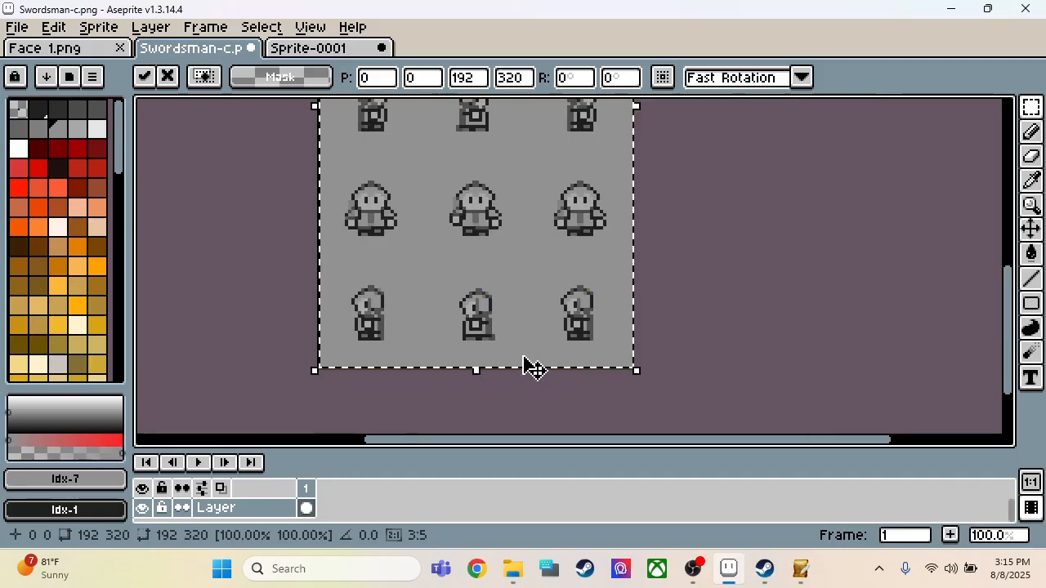
scroll(533, 367, "up", 1)
scroll(703, 378, "down", 1)
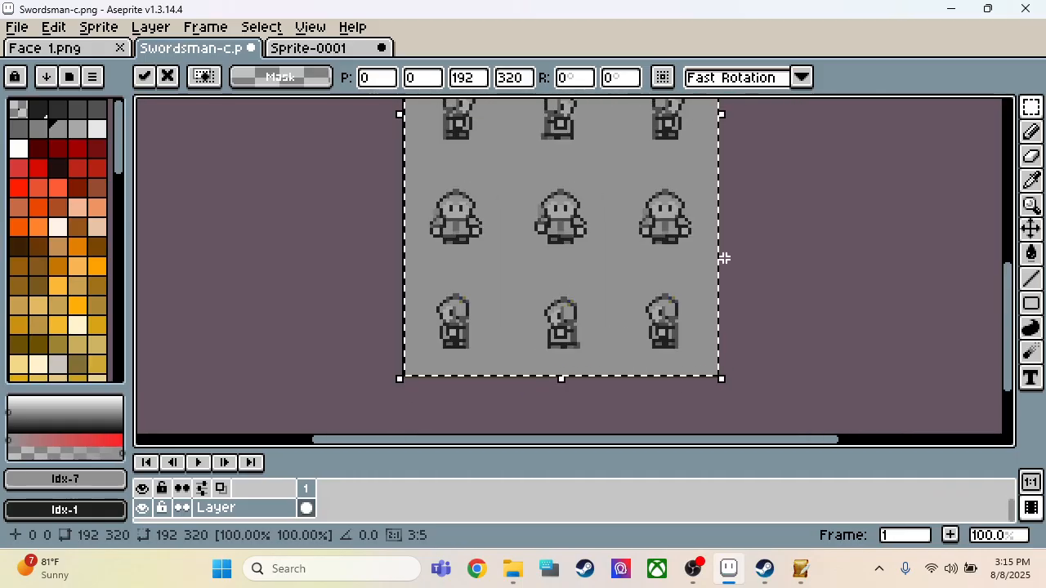
scroll(728, 200, "down", 1)
scroll(726, 172, "up", 1)
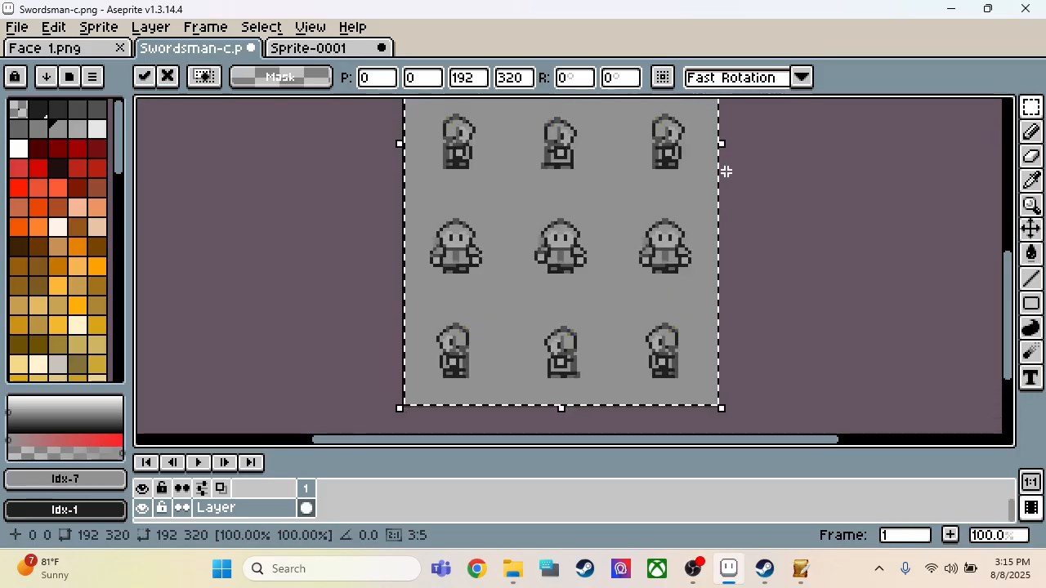
Step: Try a 193 px width for the pasted sheet, return it to 192 px and apply the paste
left_click_drag(717, 145, 721, 153)
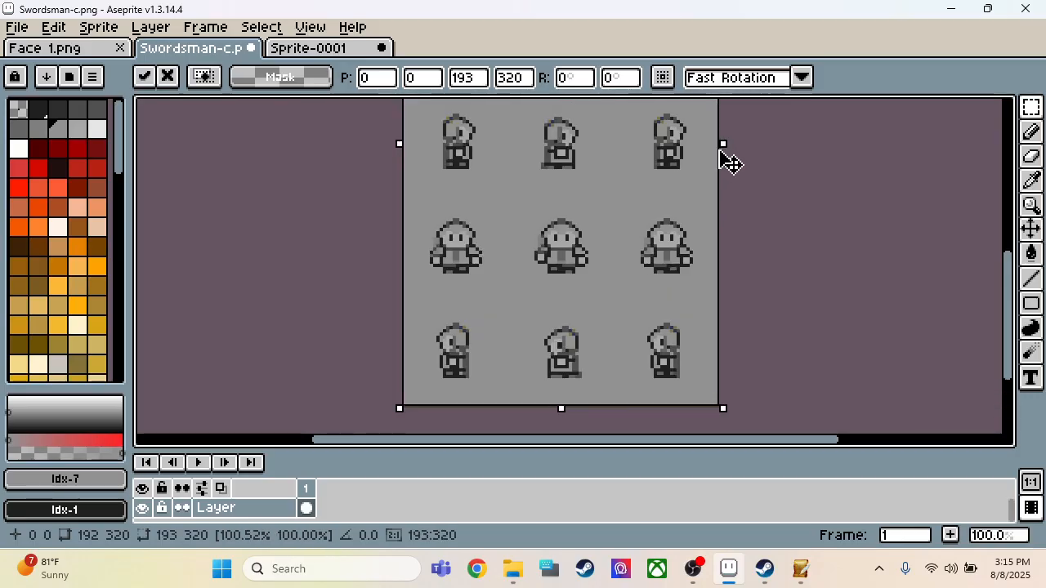
scroll(714, 145, "up", 5)
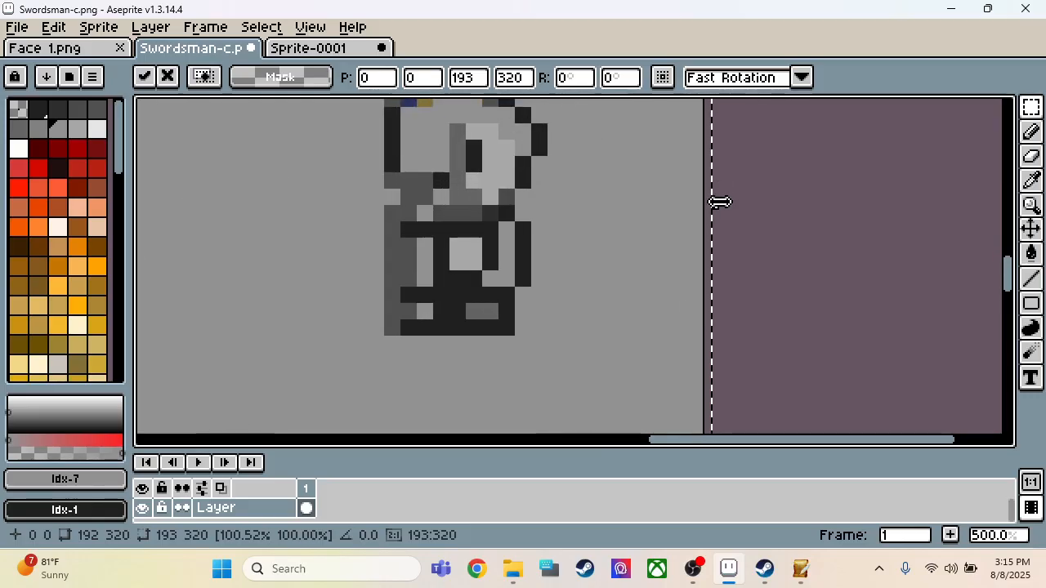
left_click_drag(719, 202, 723, 219)
scroll(773, 316, "down", 7)
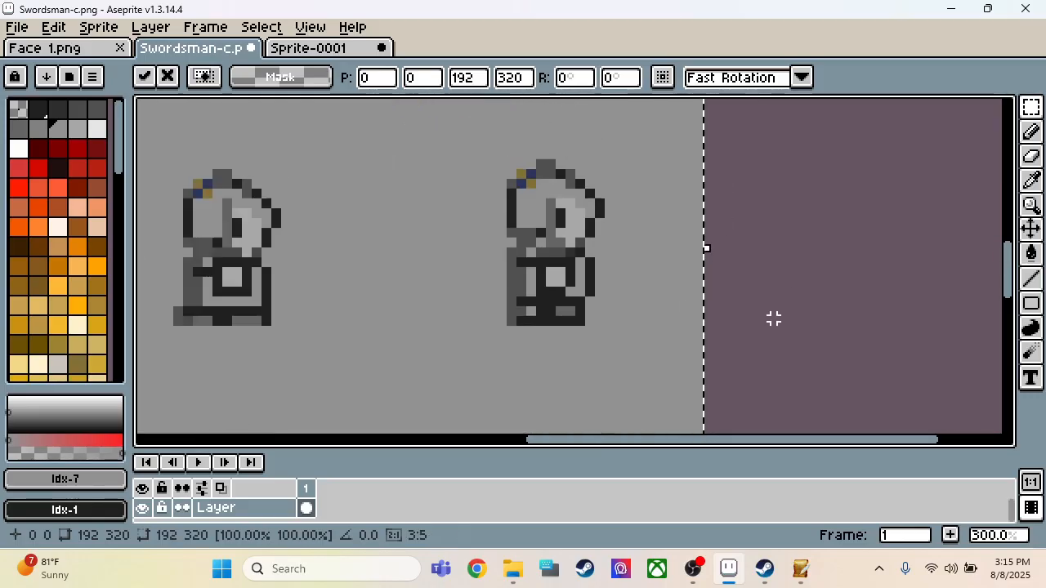
left_click(750, 278)
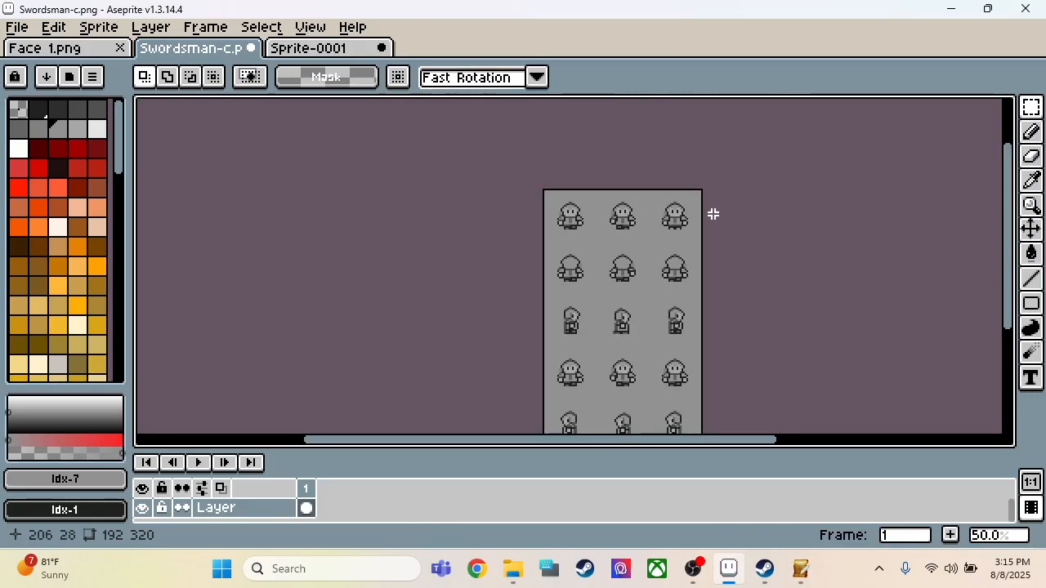
Step: Fill the grey background of the Swordsman-c sheet with the transparent Idx-0 colour using a contiguous fill at tolerance 2, and save the file
left_click(18, 110)
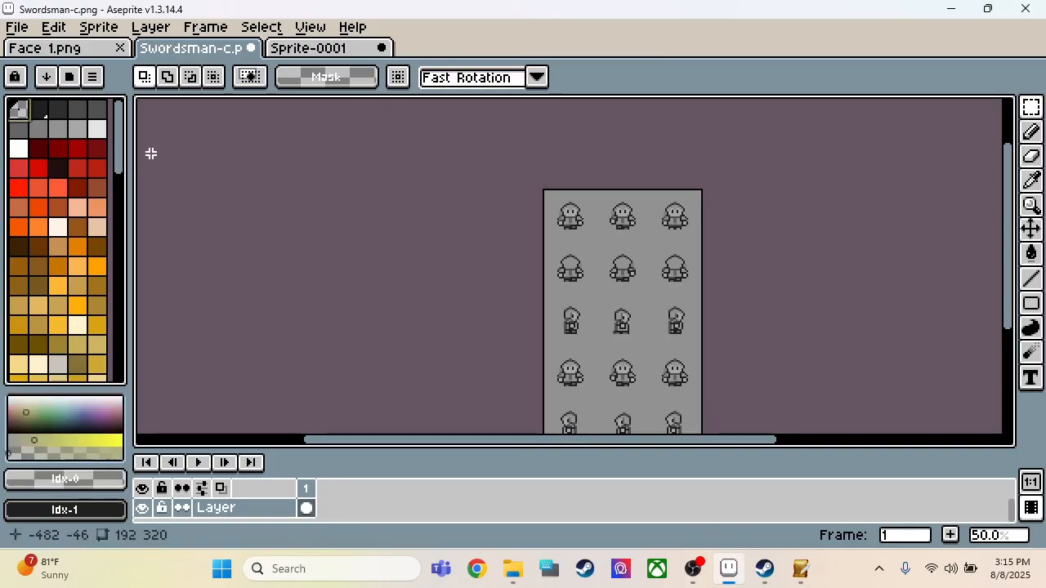
key("g")
left_click(597, 301)
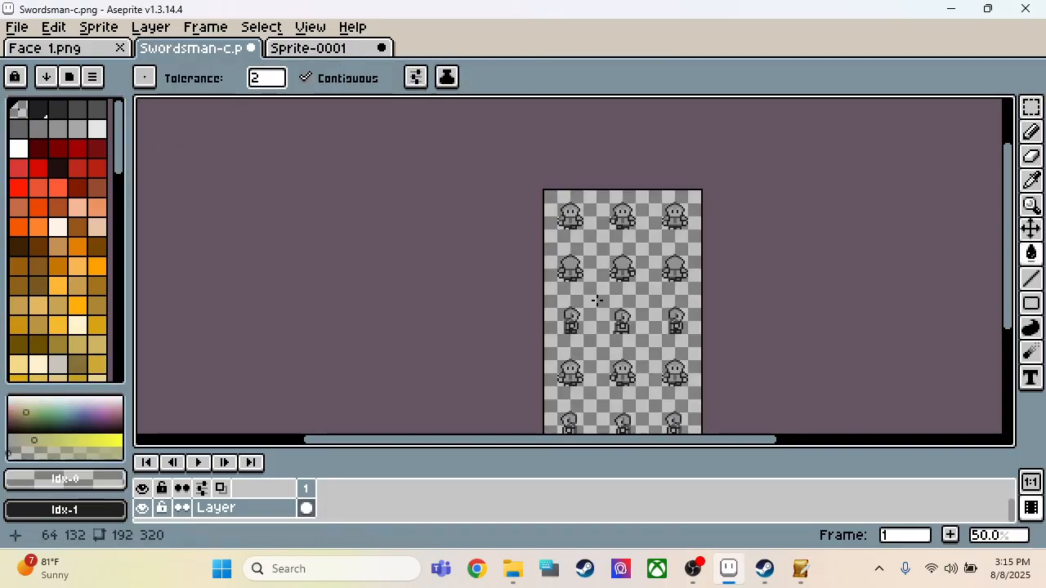
scroll(563, 196, "down", 1)
scroll(576, 215, "up", 6)
scroll(579, 271, "down", 1)
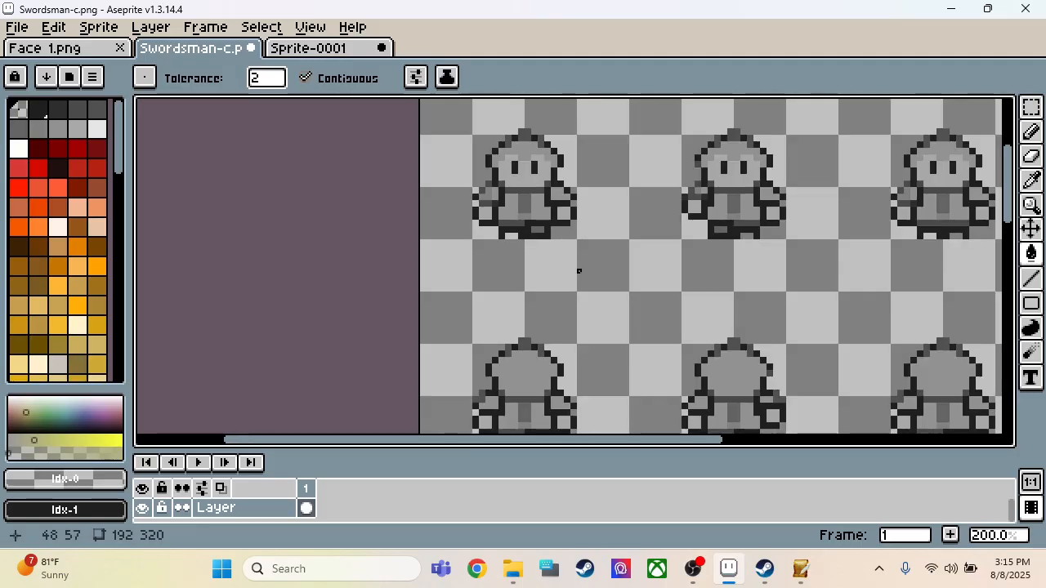
scroll(605, 182, "down", 3)
scroll(596, 346, "up", 2)
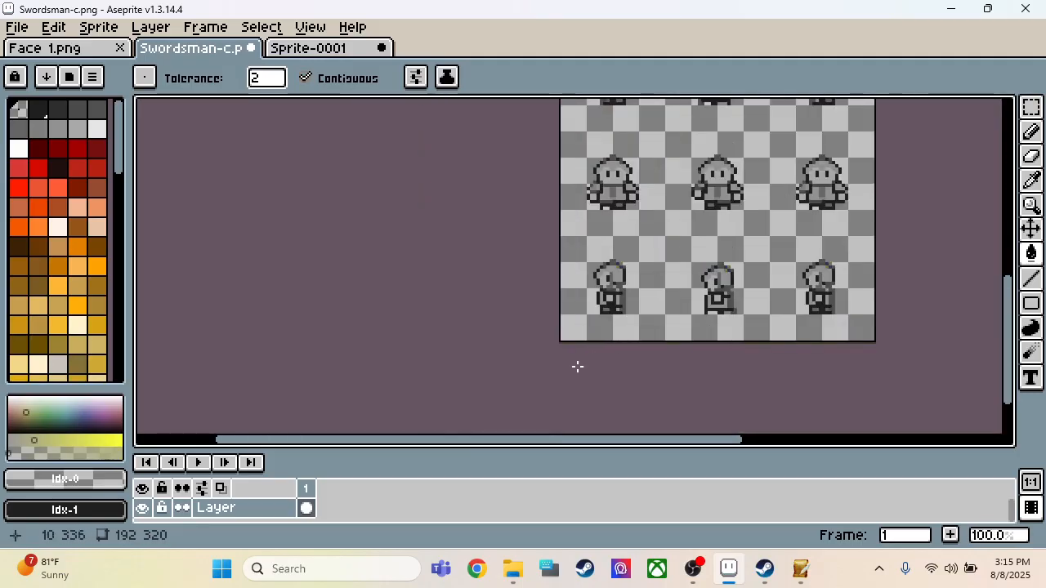
scroll(577, 367, "down", 1)
key("ctrl+s")
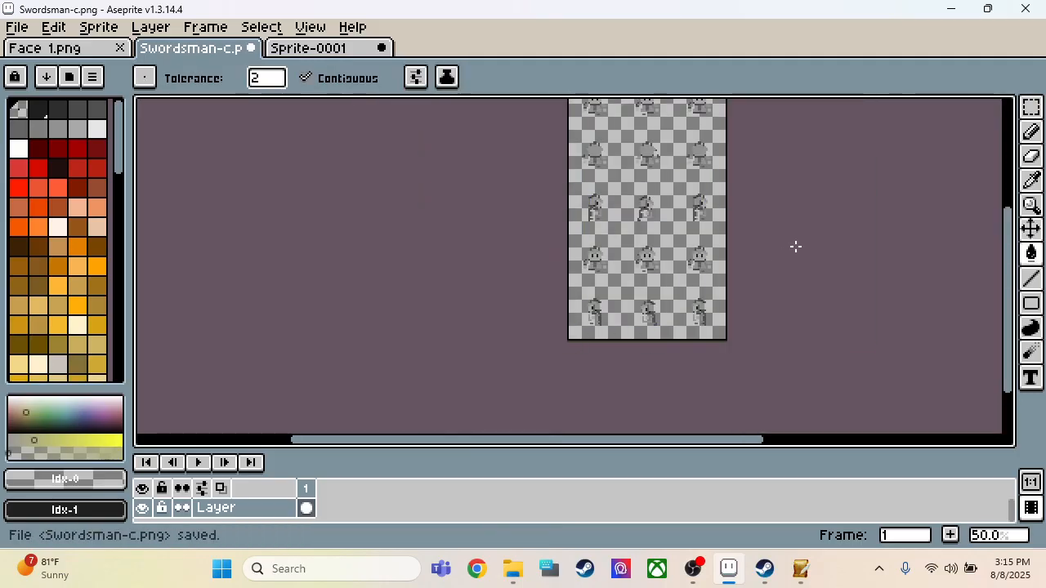
key("ctrl+z")
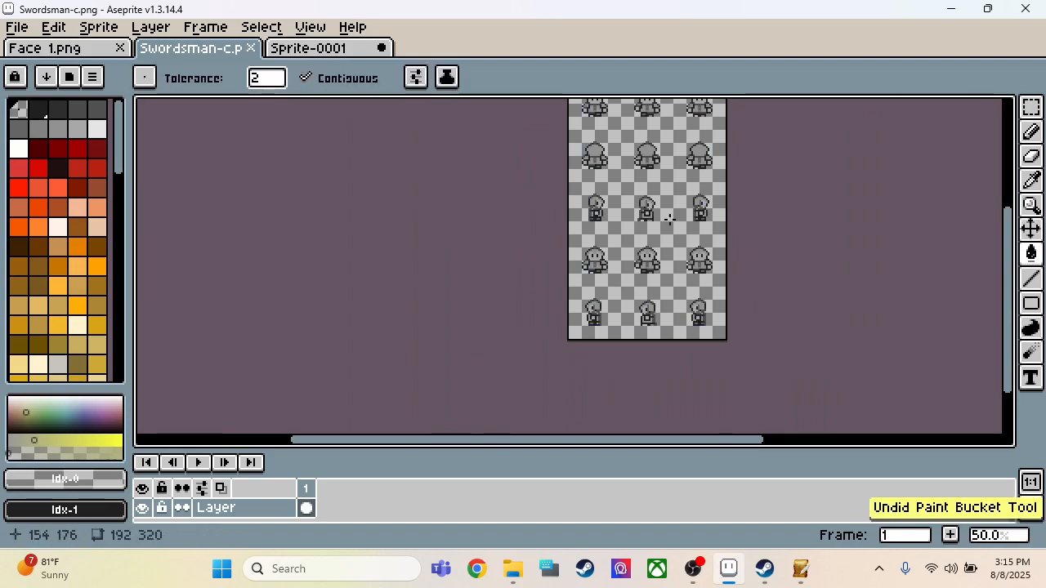
Step: Close Swordsman-c and the Sprite-0001 screenshot, discarding the screenshot's changes
left_click(254, 51)
left_click(253, 51)
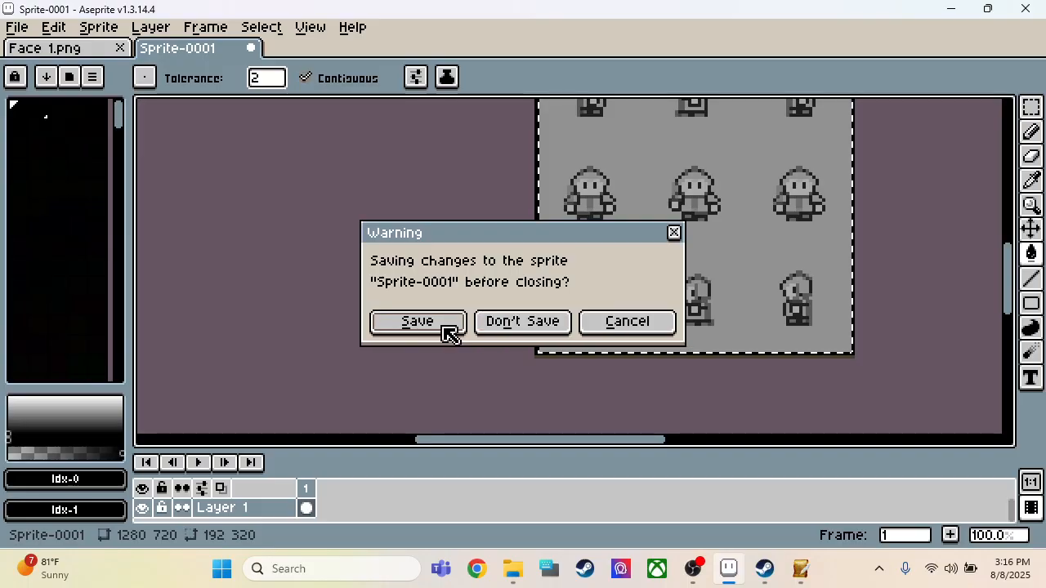
left_click(503, 321)
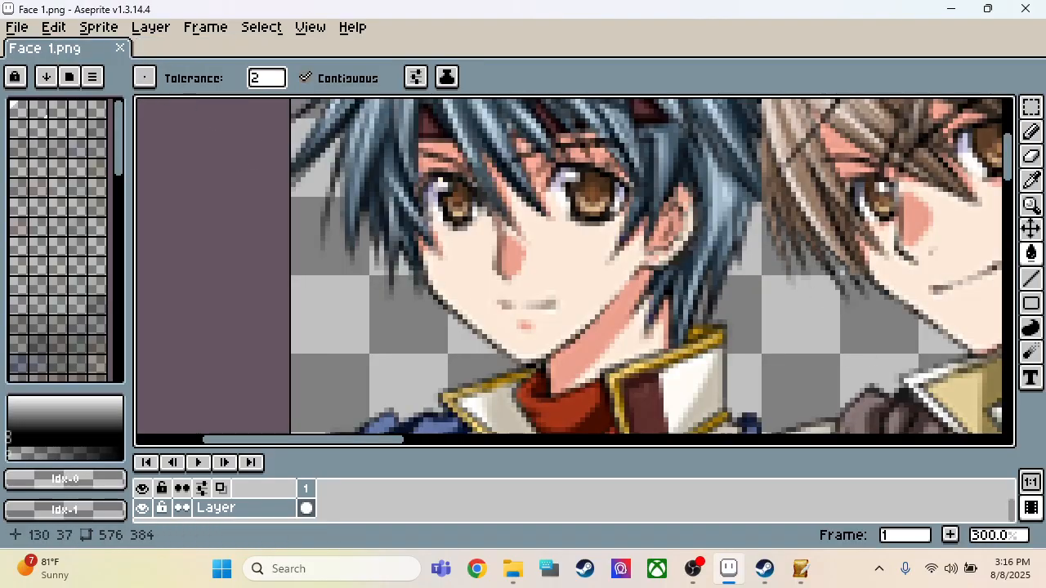
scroll(504, 249, "down", 2)
scroll(500, 262, "up", 1)
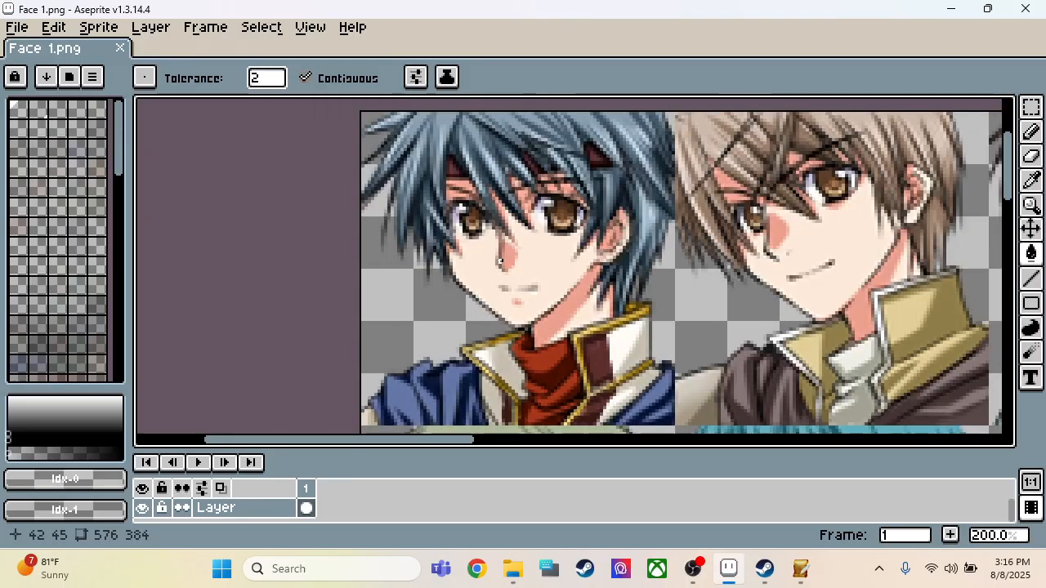
Step: Switch to SRPG Studio, maximize it and select the Original charchip category in the graphics resources
left_click(950, 9)
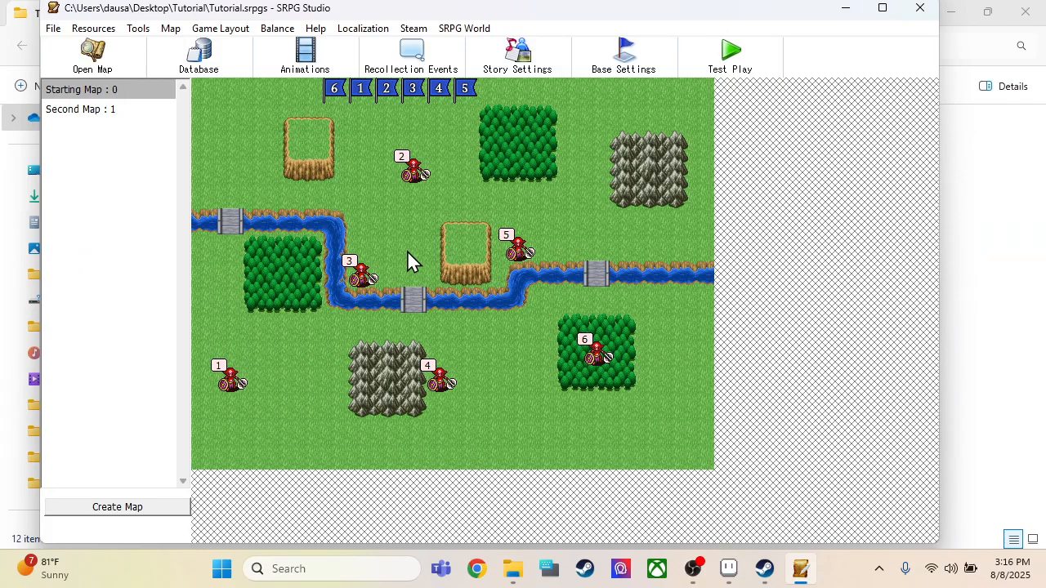
left_click(885, 9)
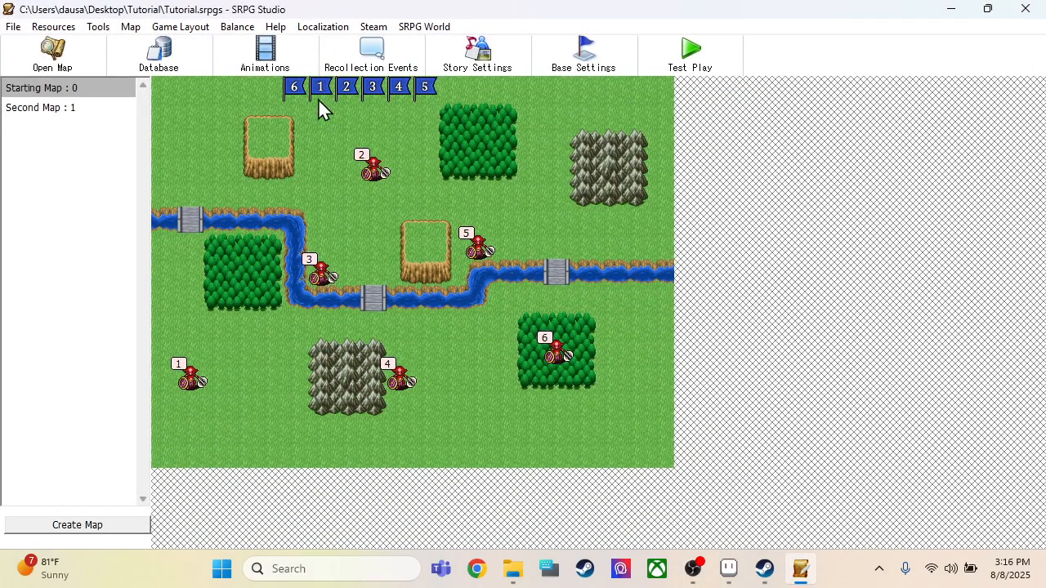
left_click(64, 28)
left_click(72, 47)
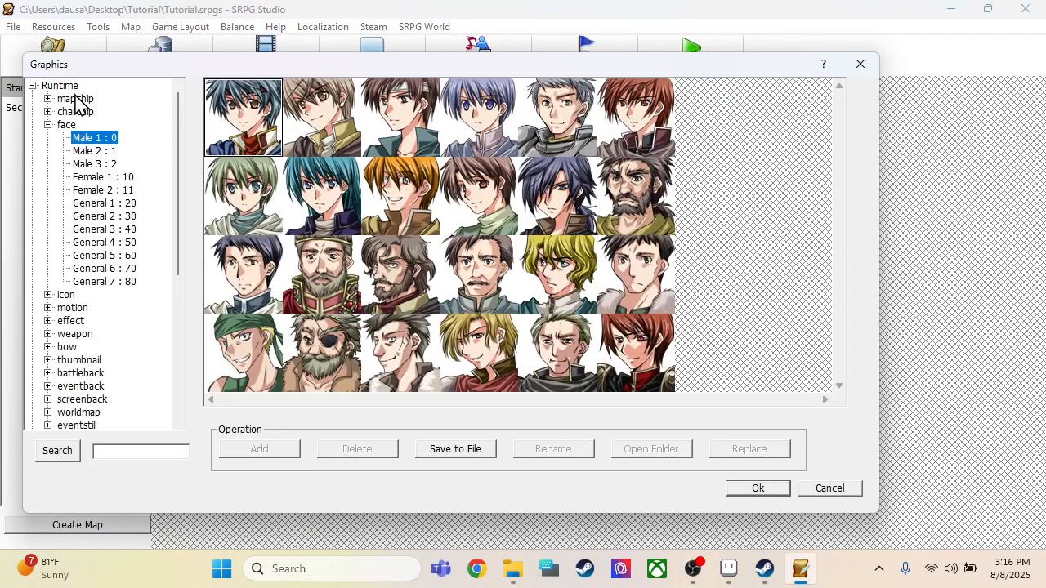
left_click(48, 125)
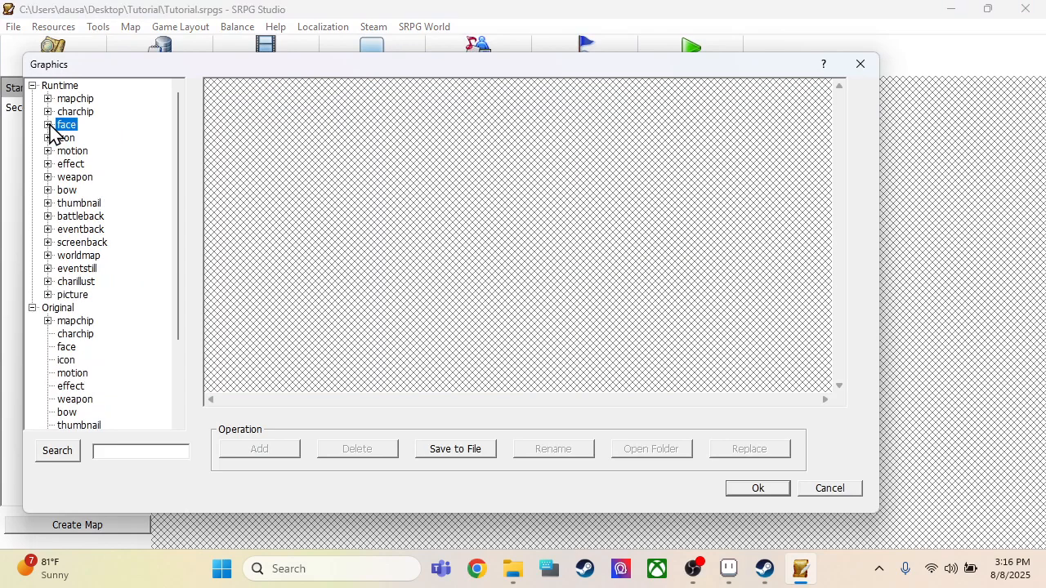
scroll(85, 181, "down", 2)
left_click(71, 269)
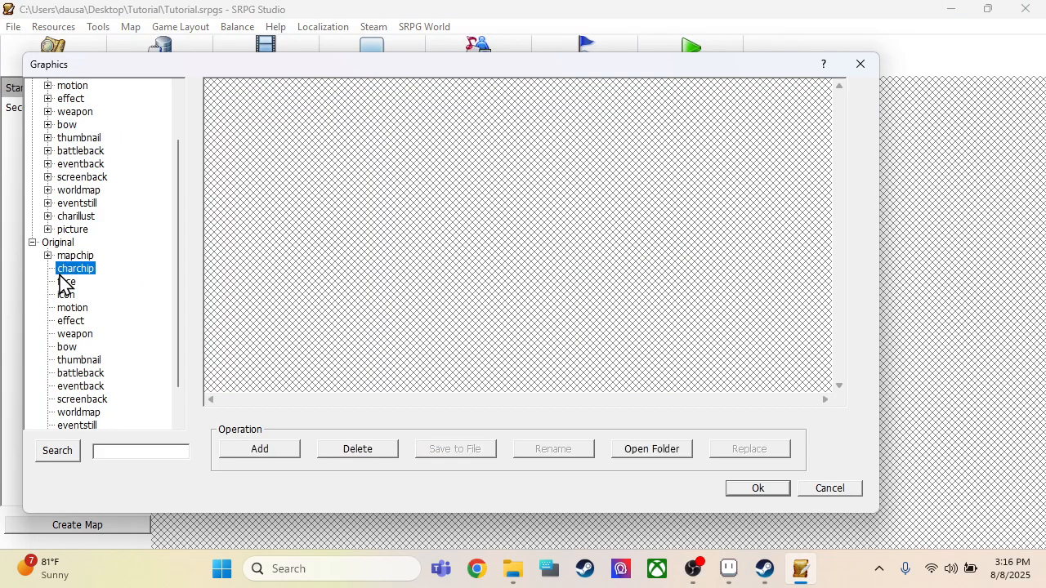
Step: Import the Swordsman sheet into the Original charchip resources and accept the graphics changes
left_click(258, 450)
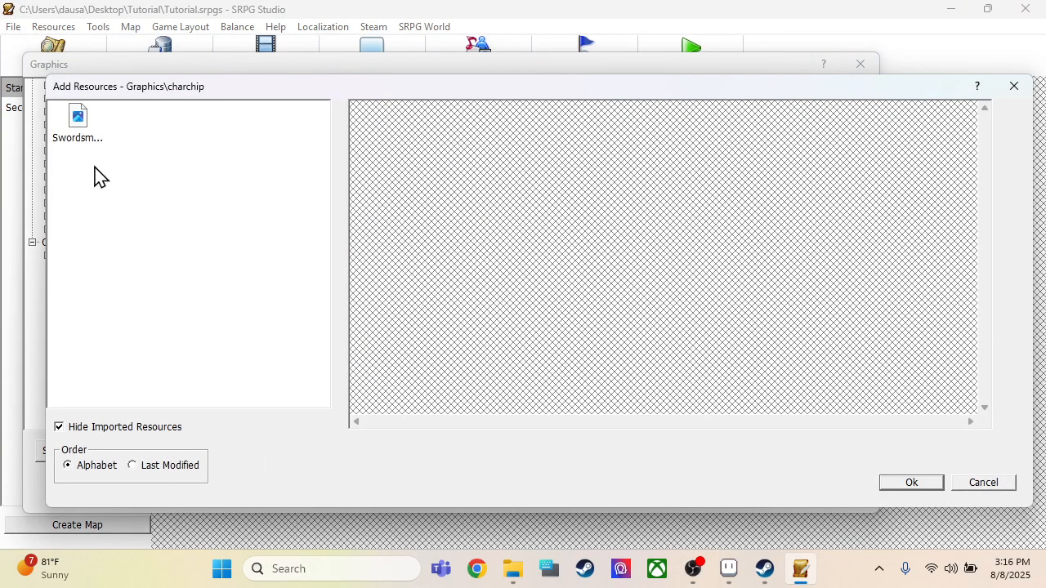
left_click(85, 140)
double_click(85, 140)
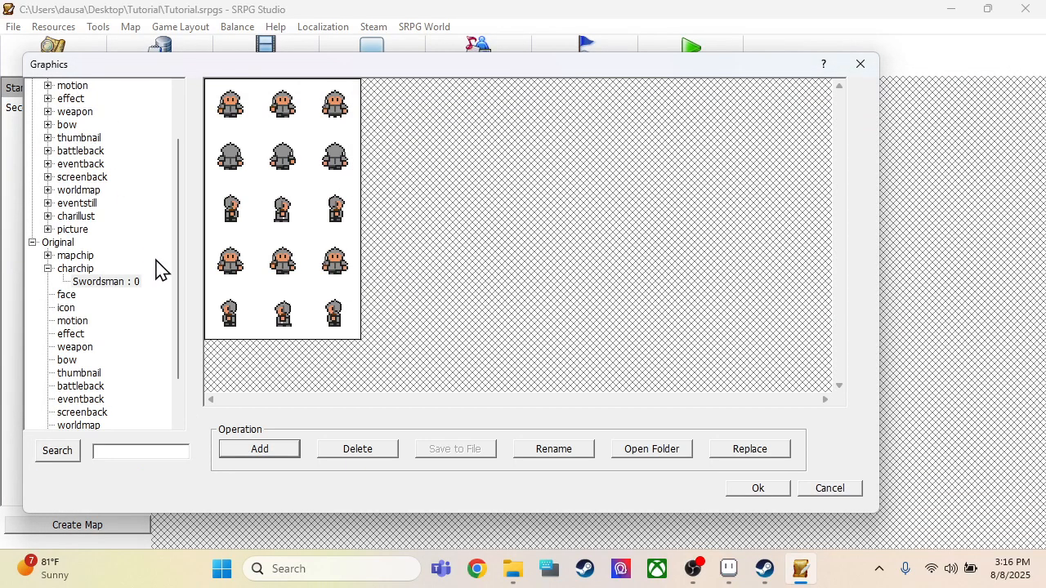
left_click(776, 488)
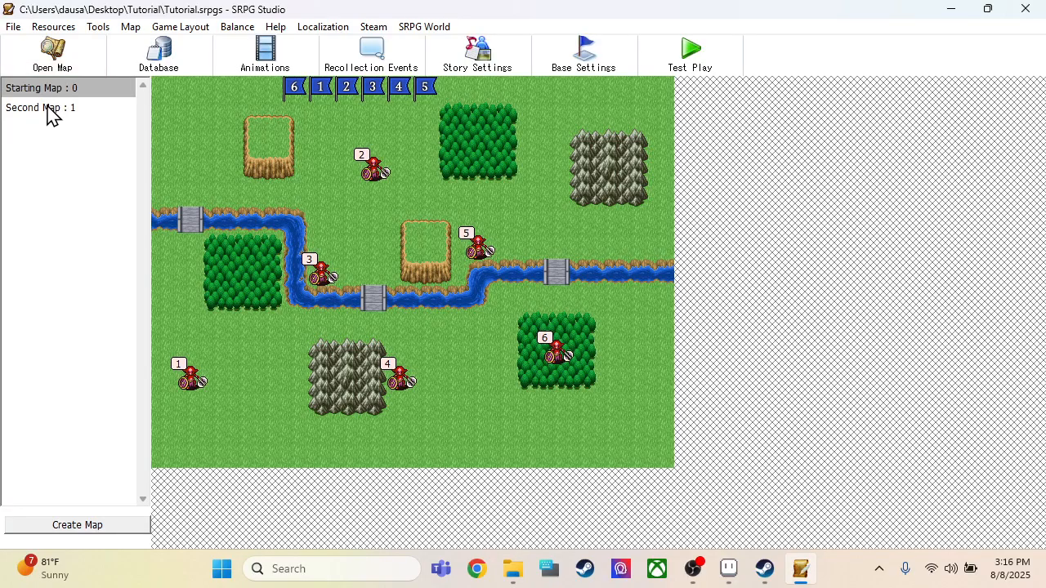
Step: Open the Starting Map for editing and review the class list and the Swordsman player unit in the database
left_click(52, 59)
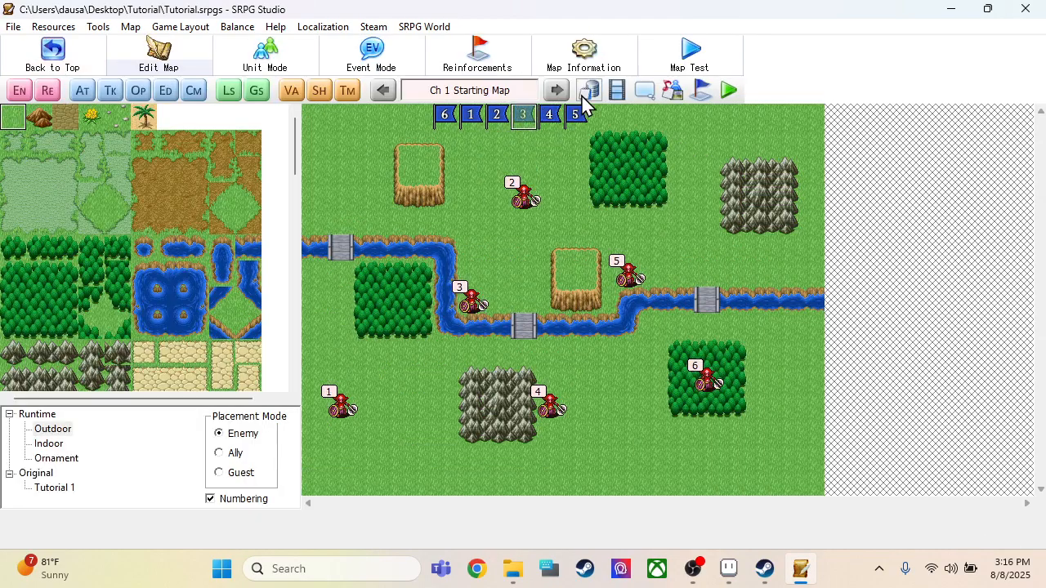
left_click(587, 91)
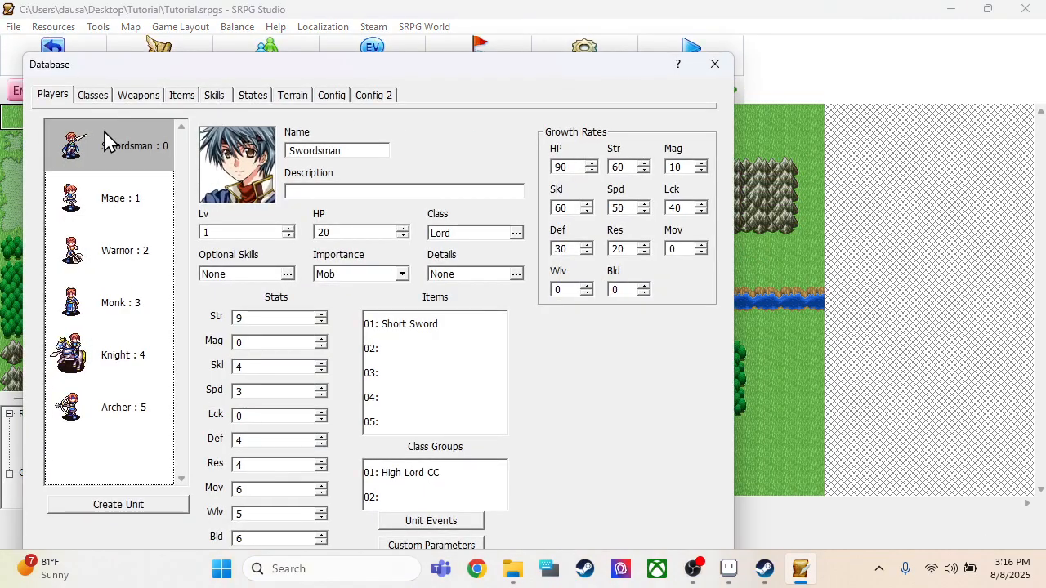
left_click(93, 94)
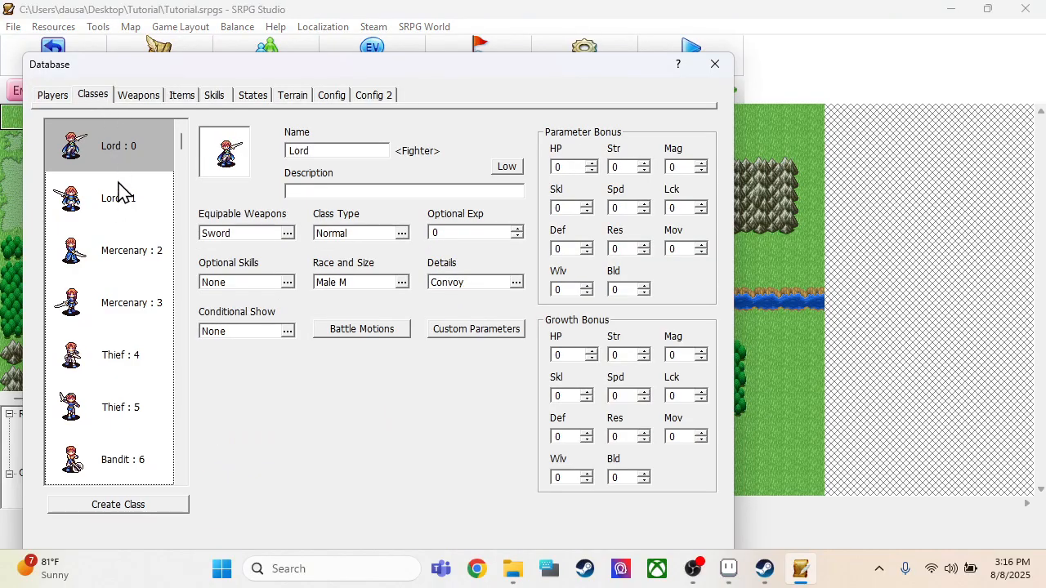
left_click_drag(181, 151, 173, 480)
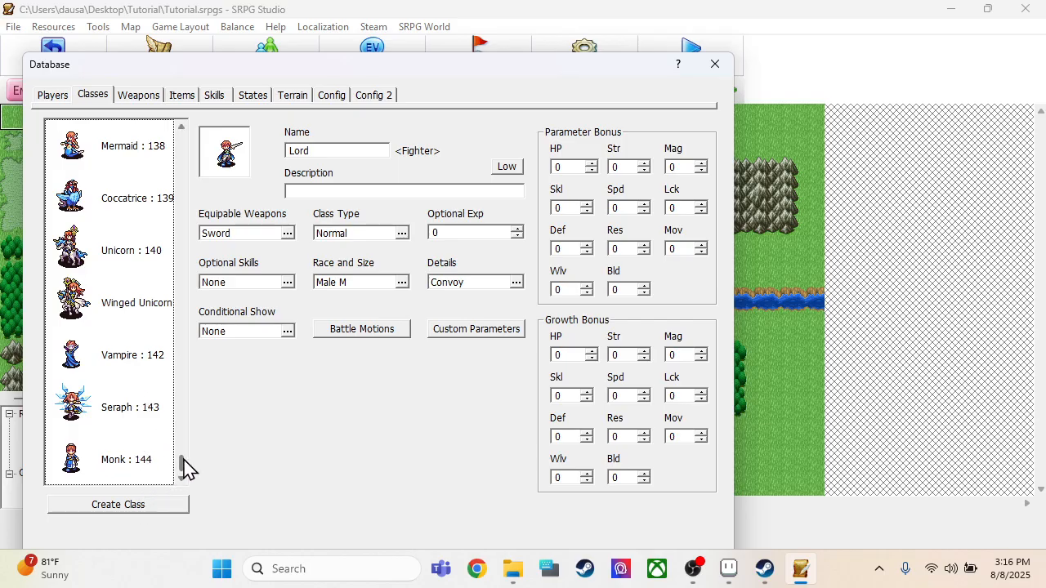
left_click_drag(186, 467, 196, 127)
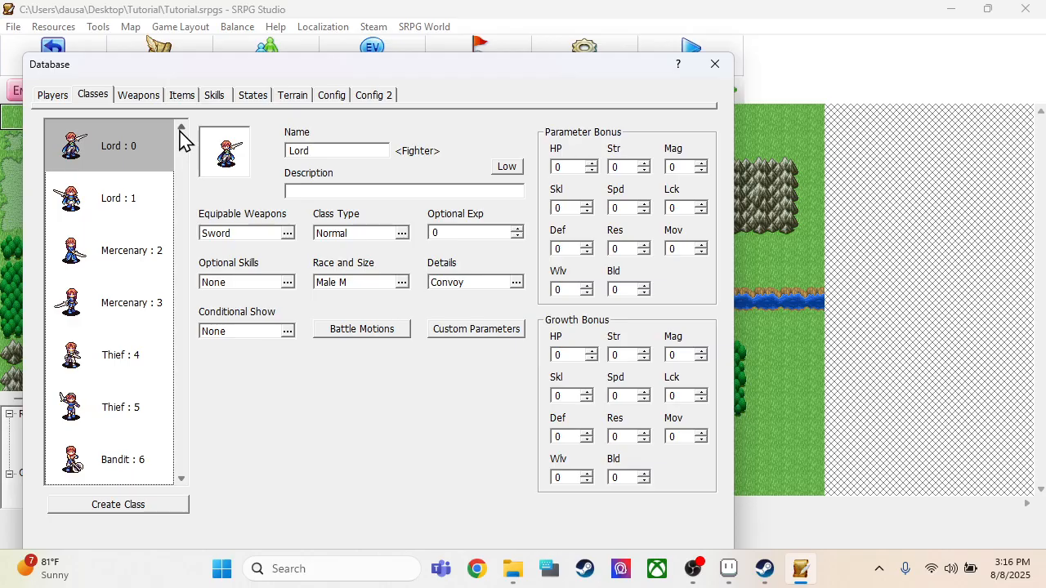
left_click(54, 98)
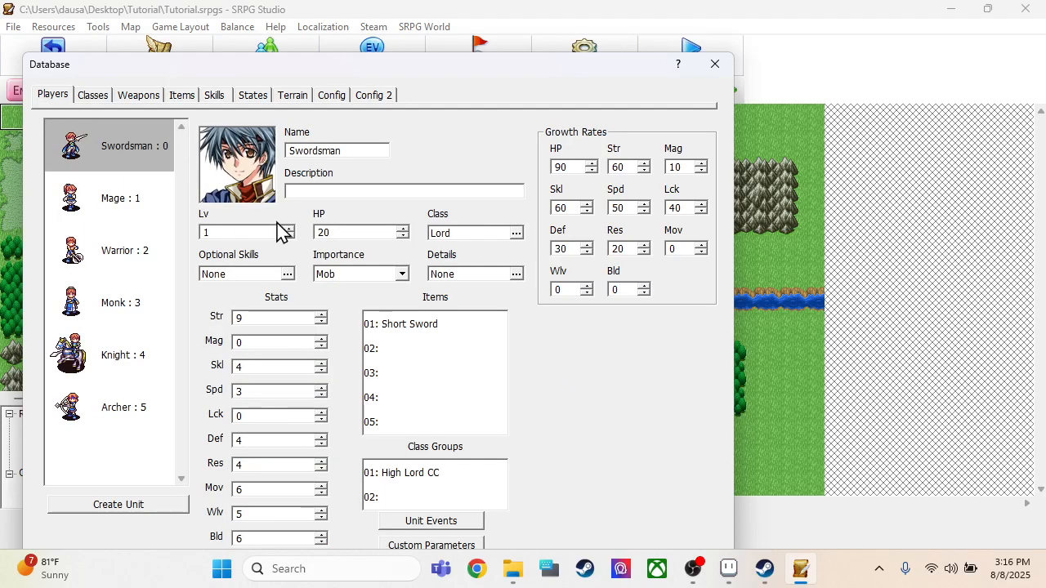
Step: Duplicate the Monk class at the end of the database's class list and select the copy
left_click(92, 94)
scroll(117, 262, "down", 6)
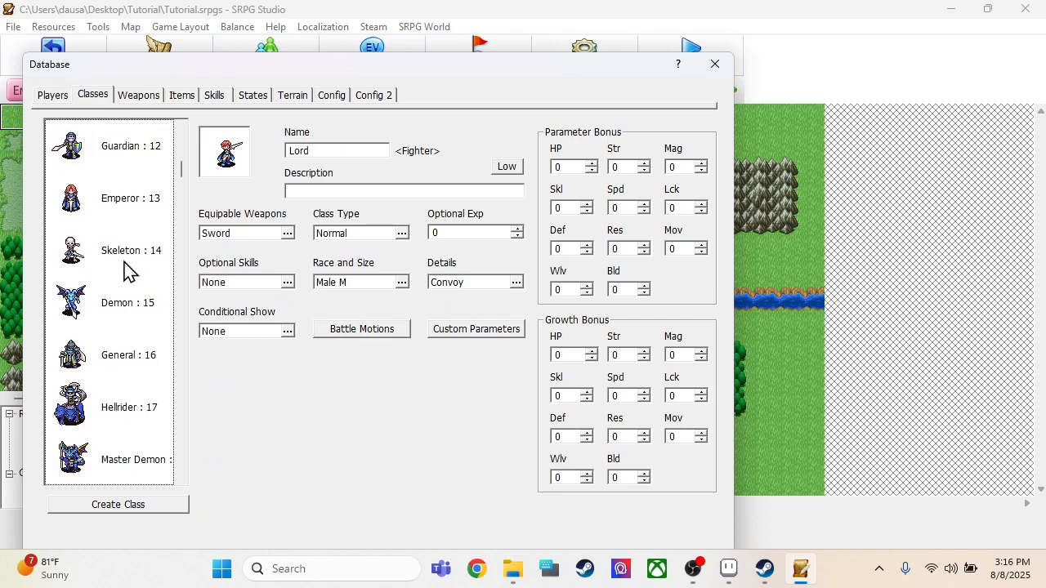
left_click_drag(182, 180, 189, 484)
left_click(131, 478)
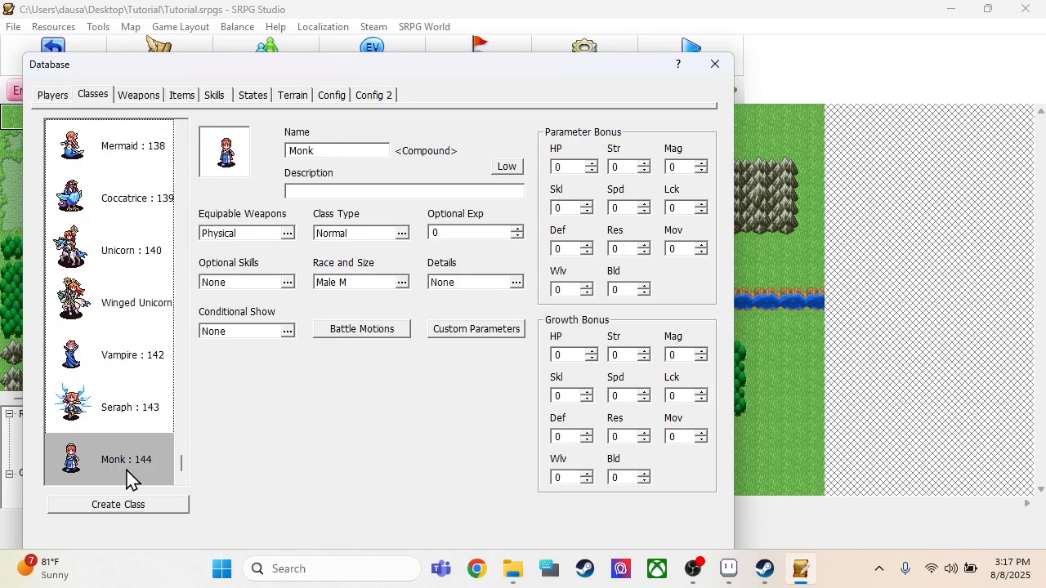
key("ctrl+v")
left_click_drag(127, 465, 122, 426)
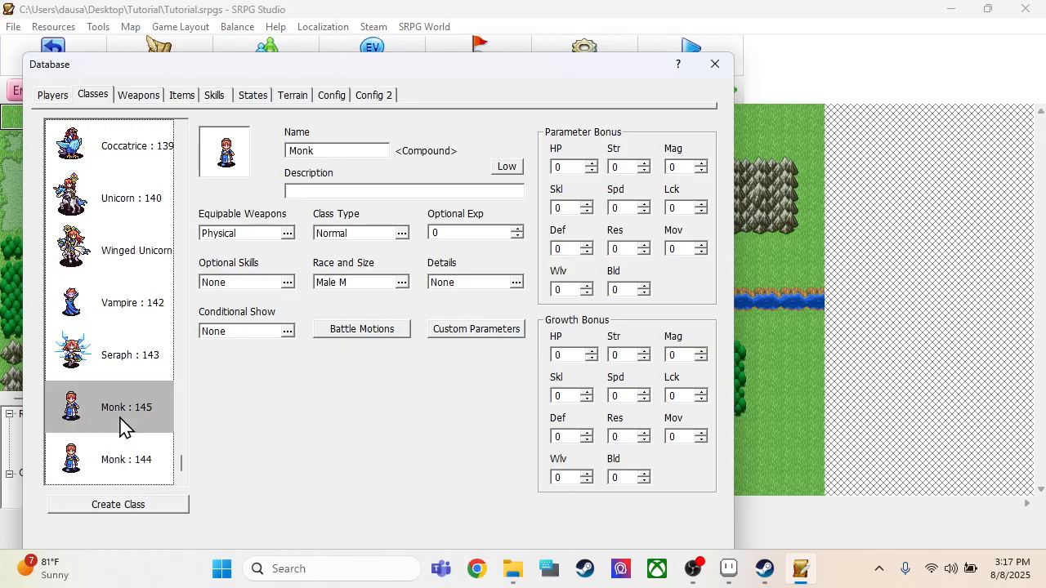
Step: Rename the duplicated Monk class Swordsman and set its equipable weapon type to Sword only
double_click(350, 150)
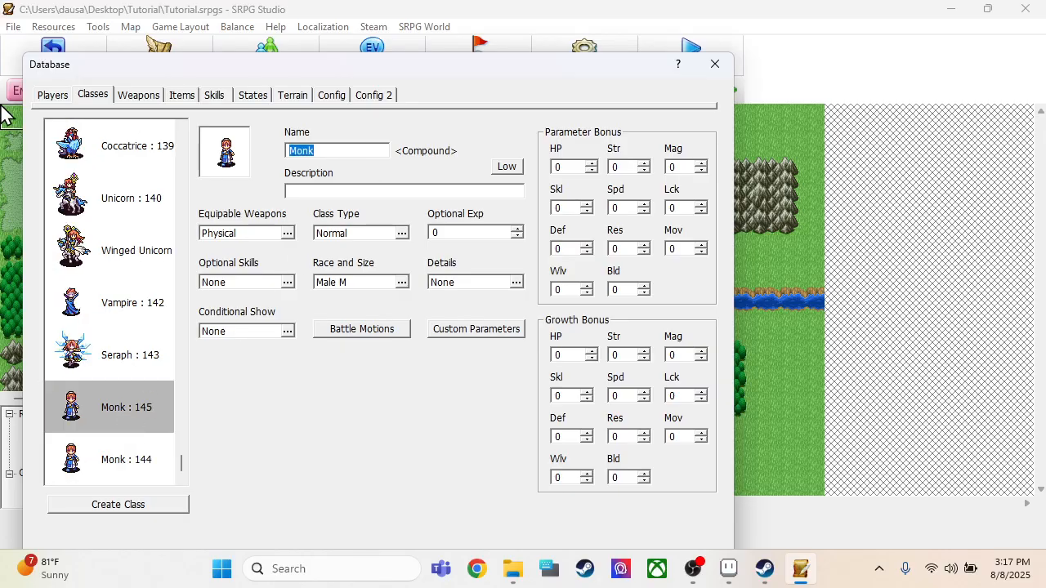
type("Swordsma")
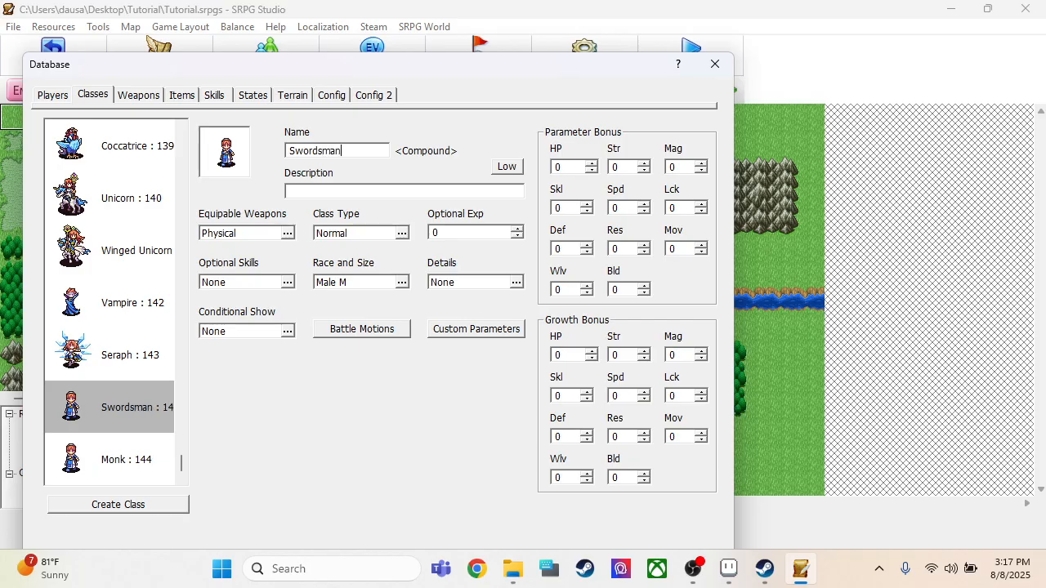
left_click(286, 235)
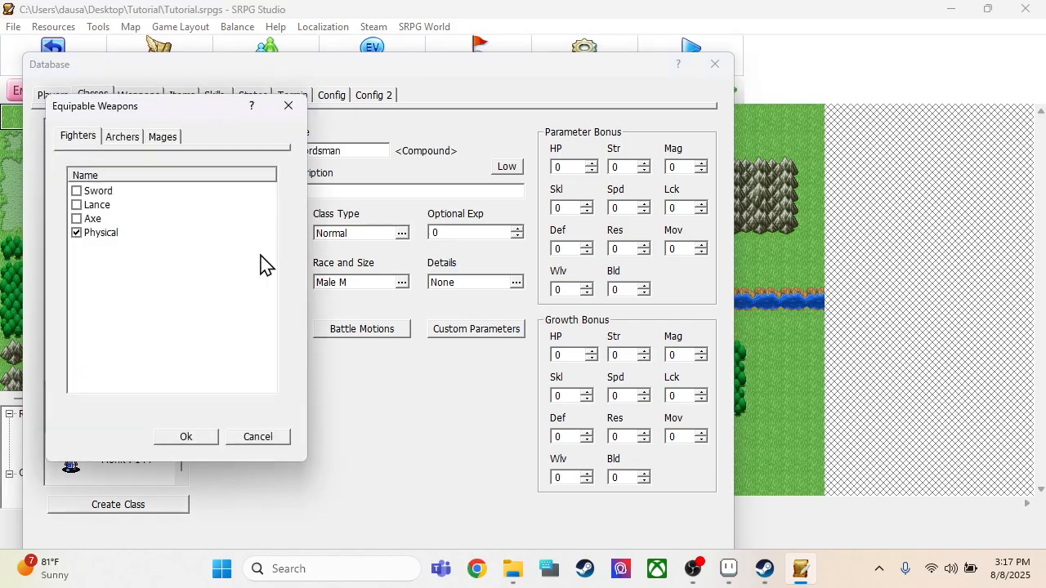
left_click(76, 192)
left_click(176, 438)
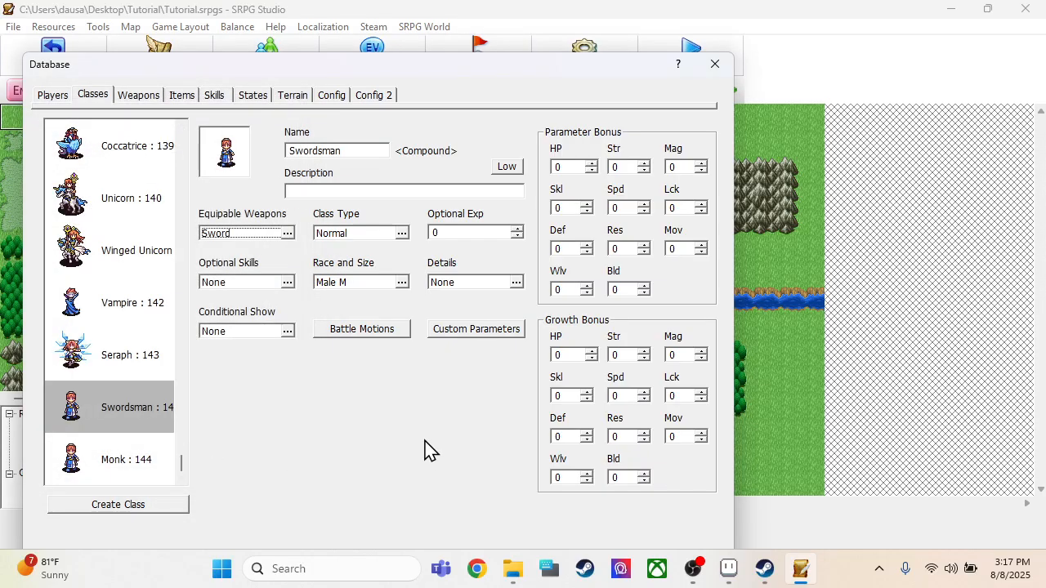
Step: Assign the Original Swordsman charchip as the new Swordsman class's graphic
left_click(234, 159)
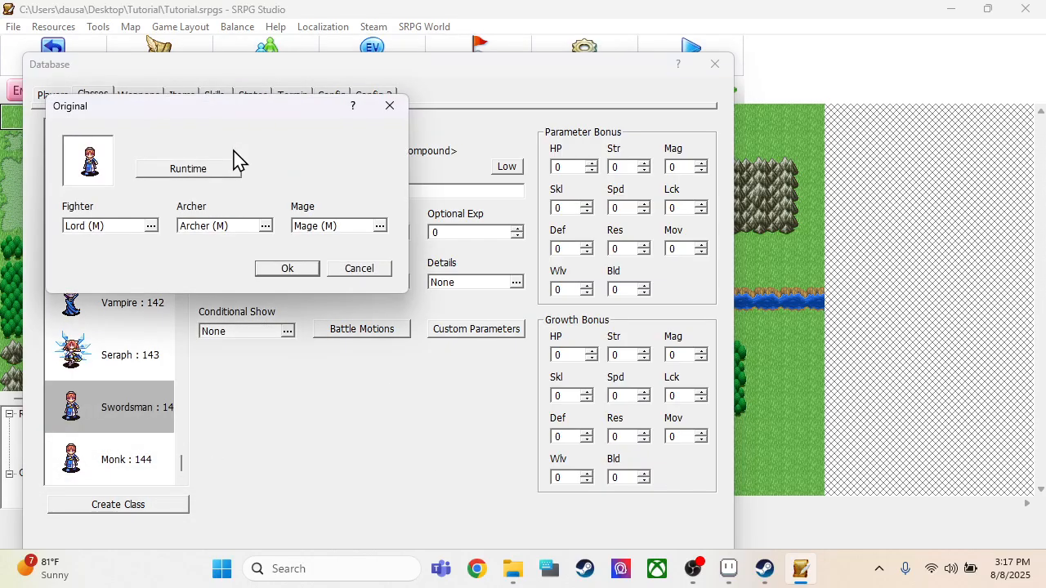
left_click(102, 164)
scroll(151, 294, "down", 10)
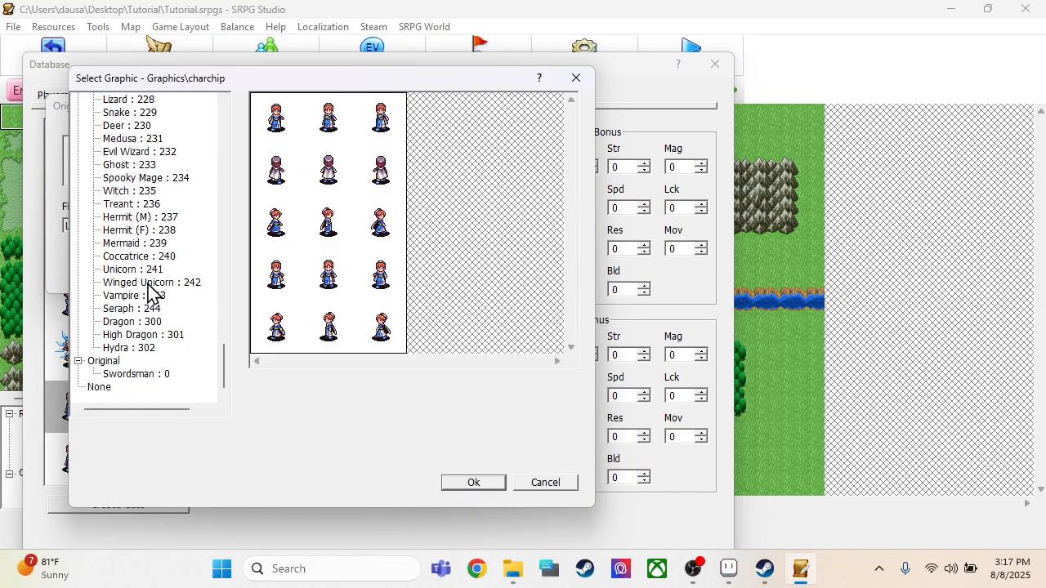
left_click(123, 375)
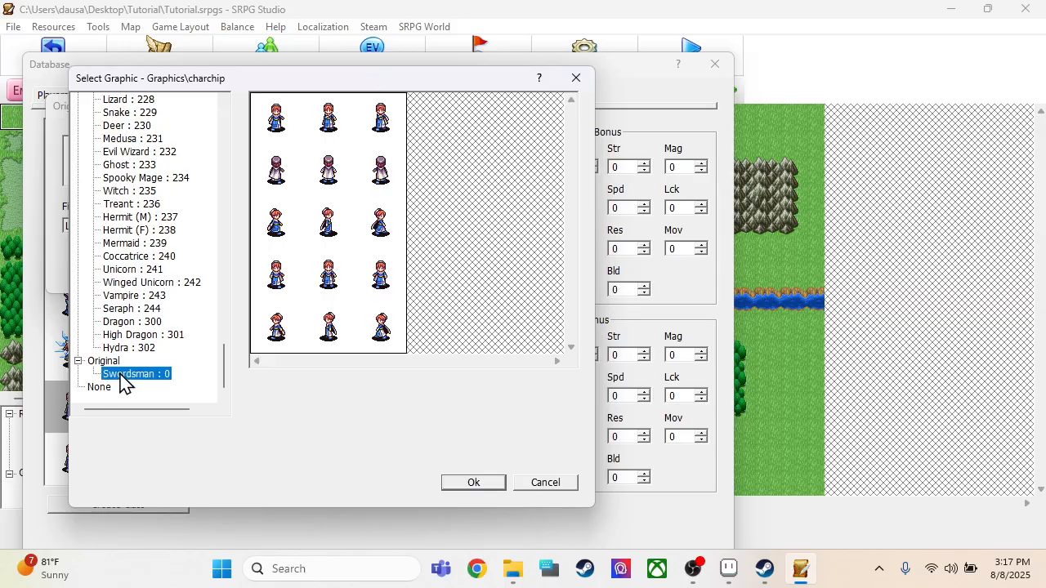
left_click(472, 483)
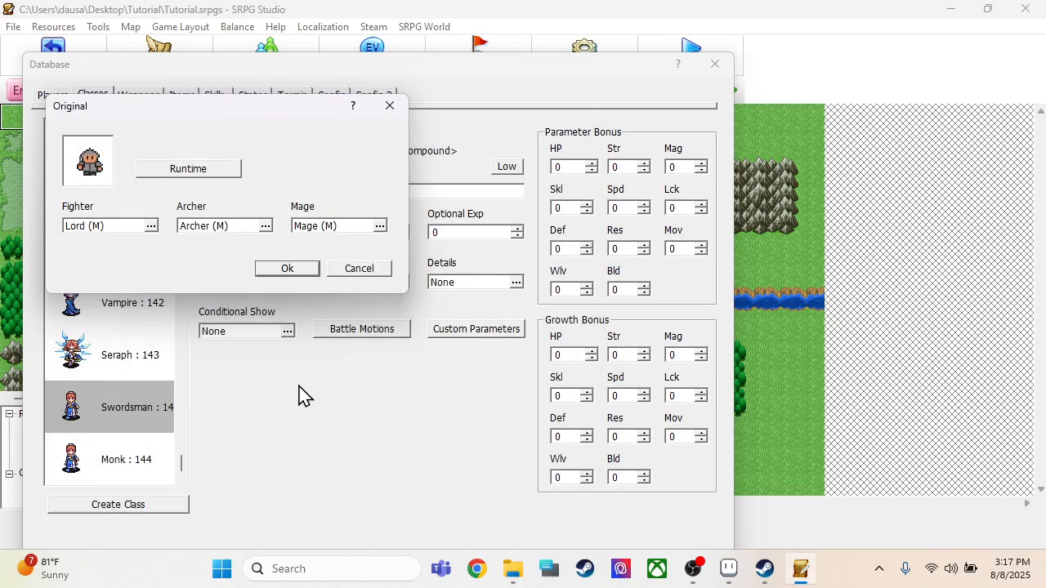
left_click(288, 269)
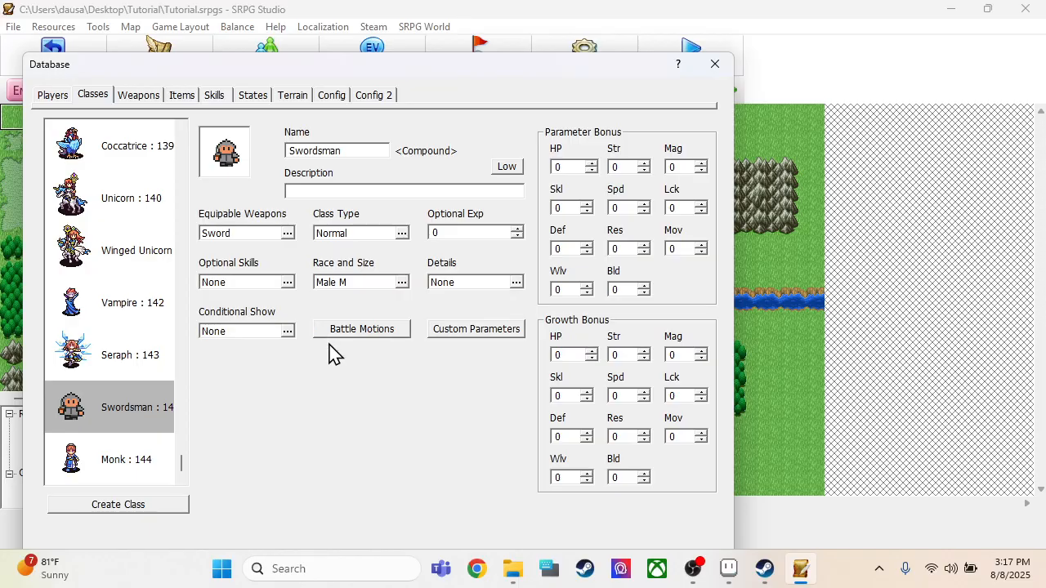
Step: Set the Swordsman player unit's class to the new compound Swordsman class and save the database changes
left_click(54, 96)
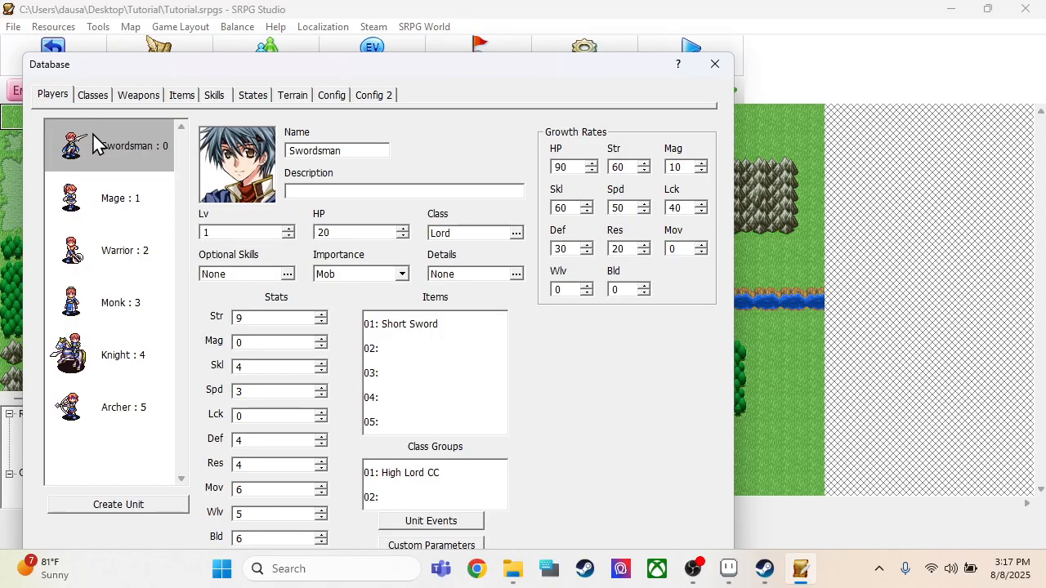
left_click(464, 233)
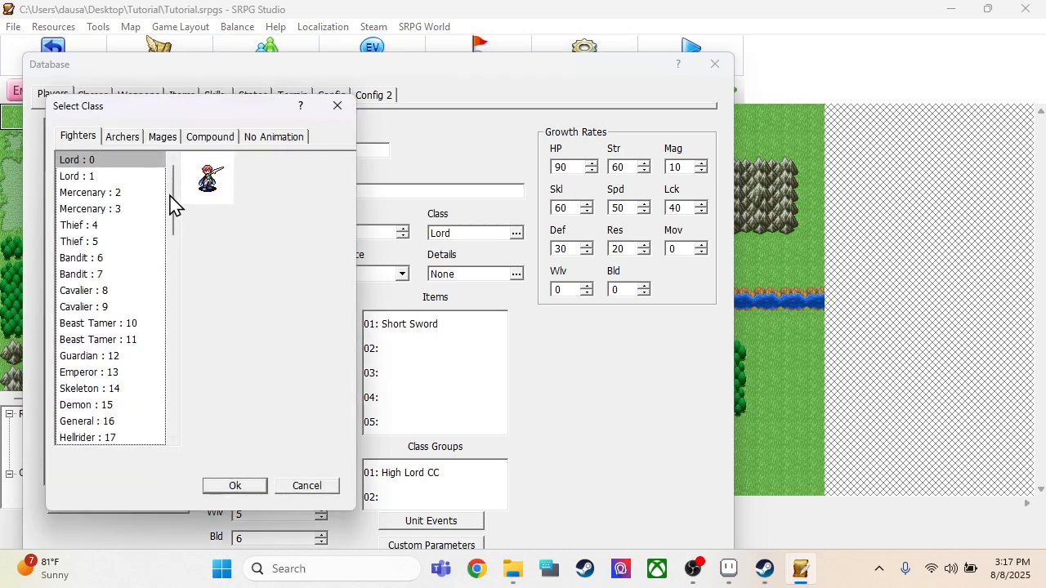
left_click_drag(172, 206, 203, 433)
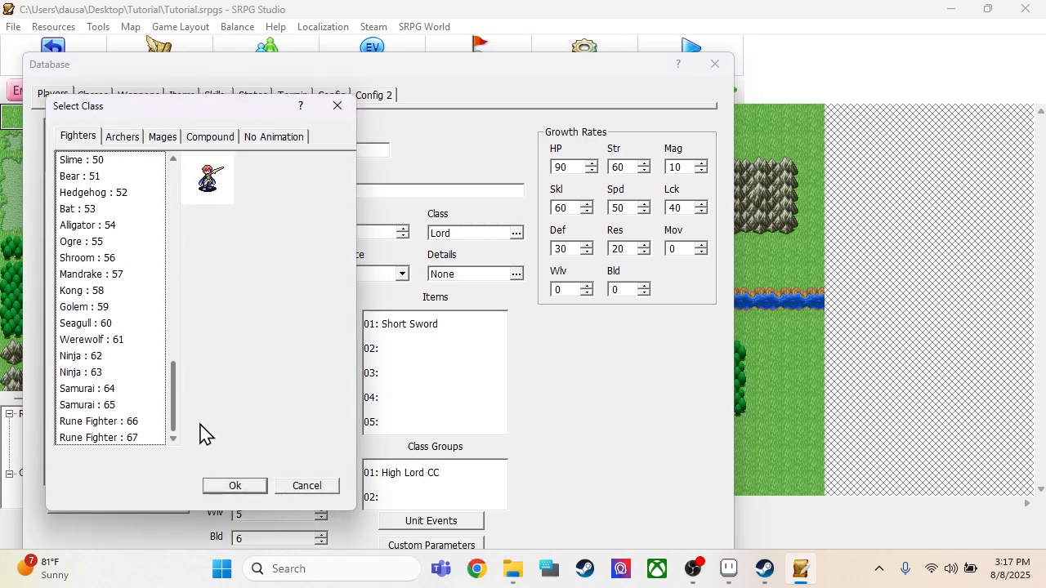
left_click(214, 136)
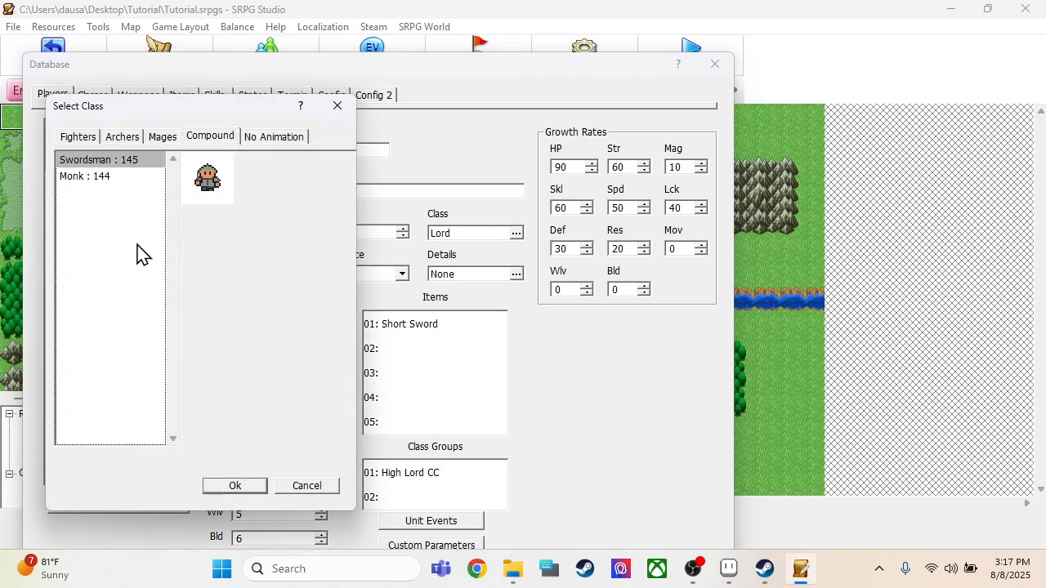
left_click(246, 489)
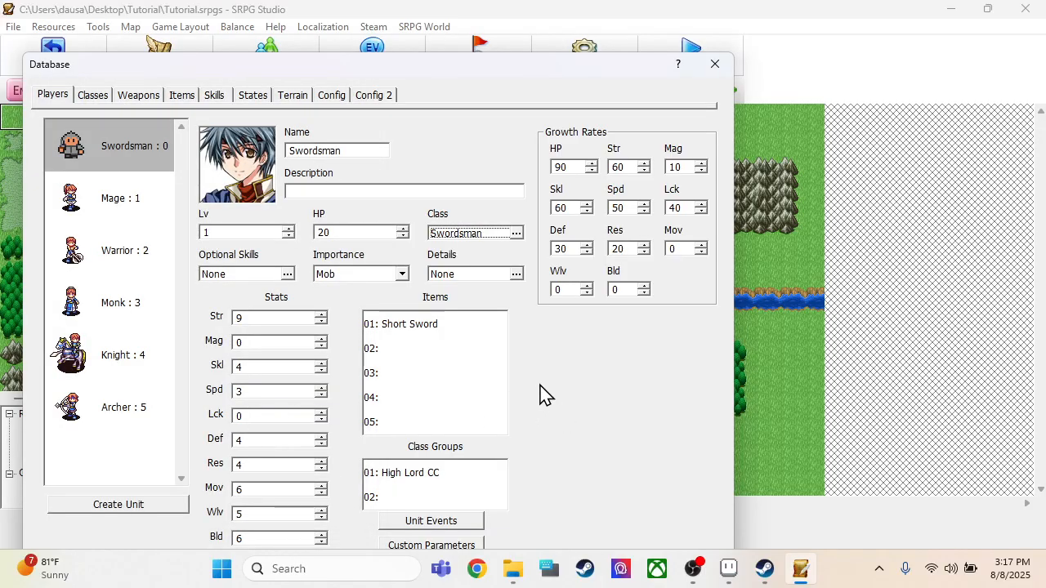
left_click_drag(600, 79, 590, 43)
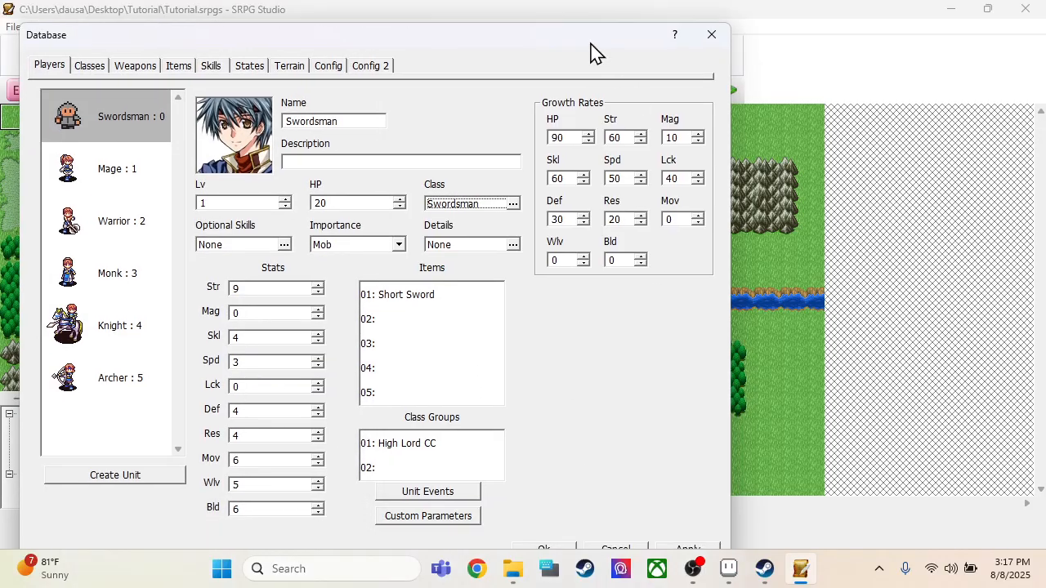
left_click(563, 550)
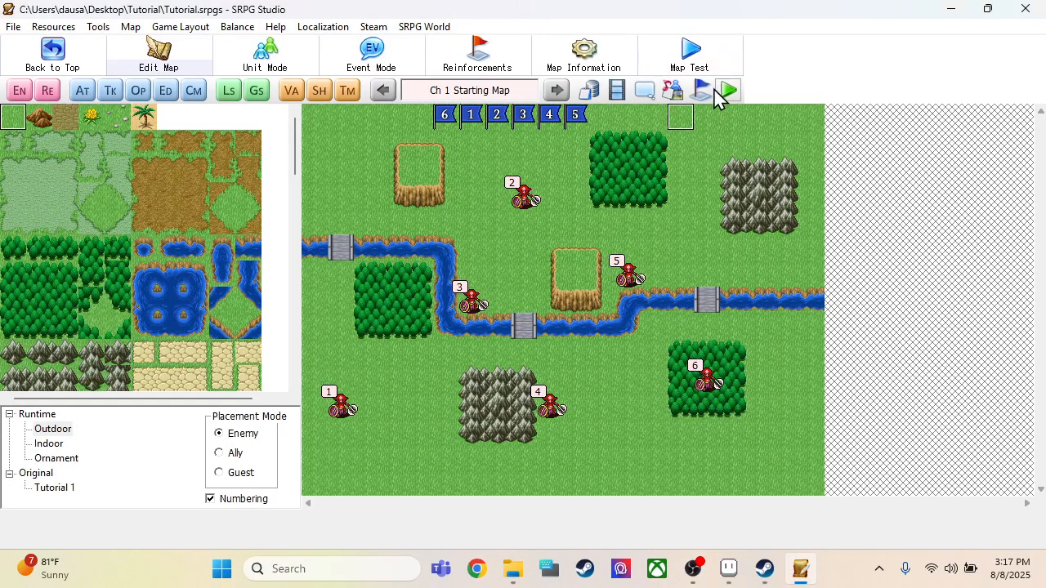
Step: Test play the project with a new game and start the chapter's fight on the Starting Map
left_click(729, 92)
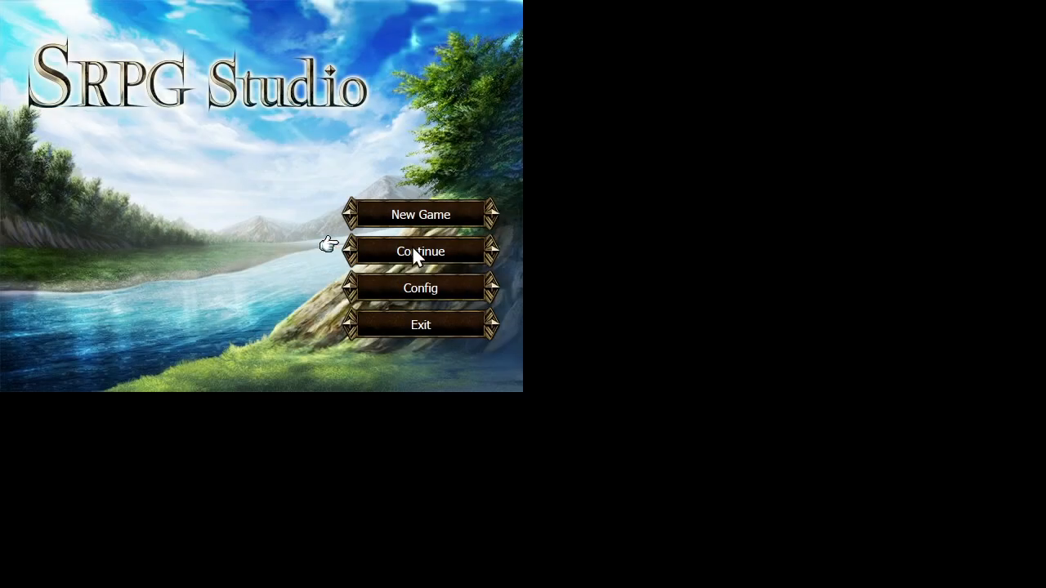
left_click(400, 216)
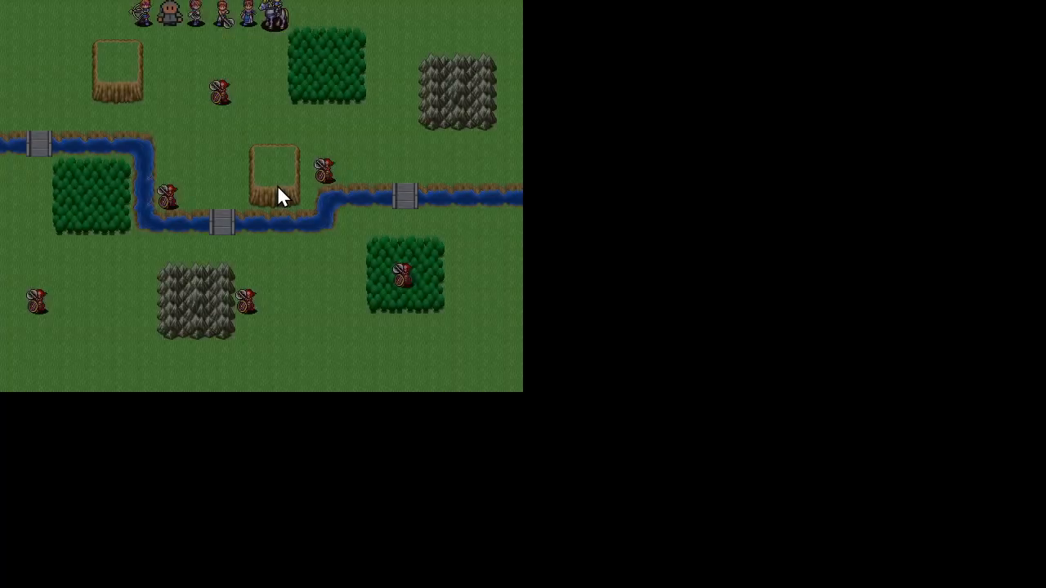
left_click(278, 195)
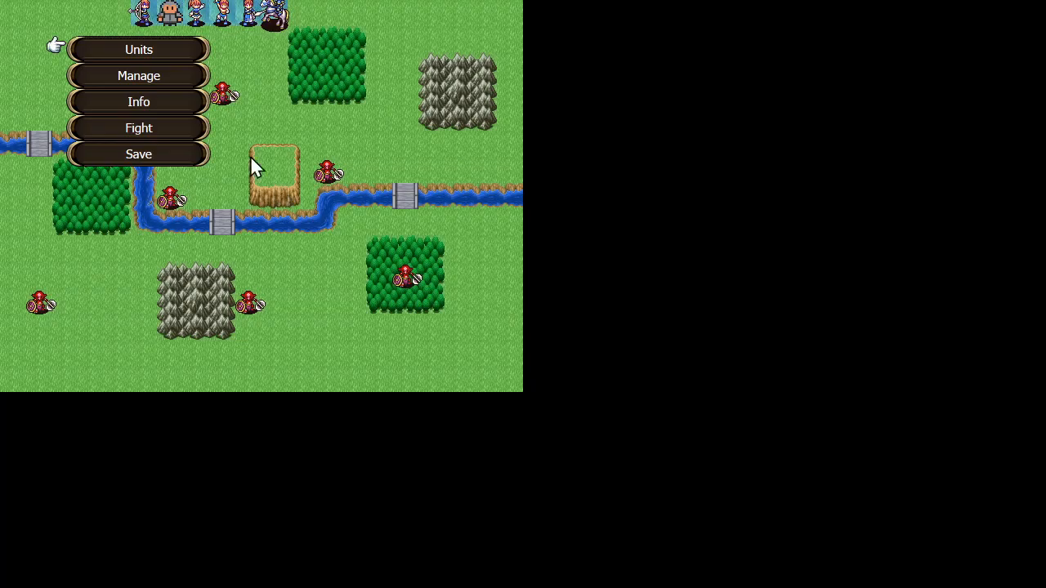
left_click(171, 127)
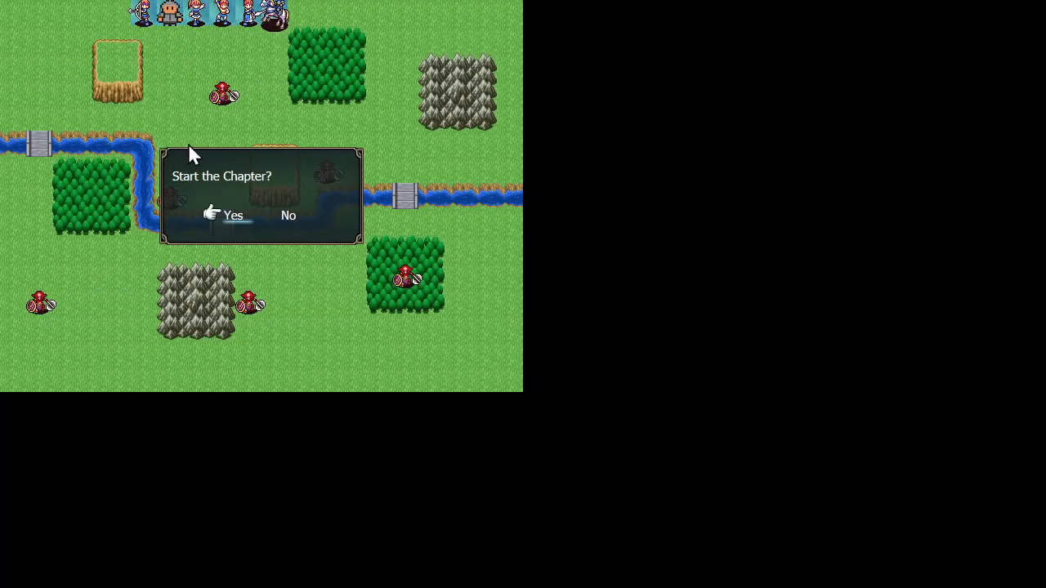
left_click(233, 217)
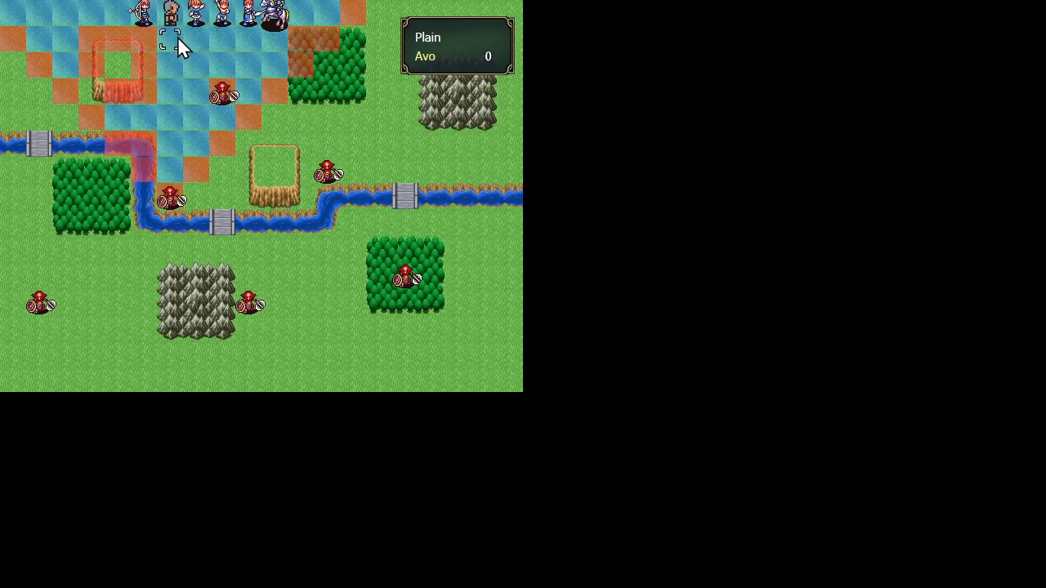
Step: Move the Swordsman down the map beside the nearest enemy, end its action with Wait, and quit the test game
left_click(178, 37)
right_click(173, 68)
left_click(194, 116)
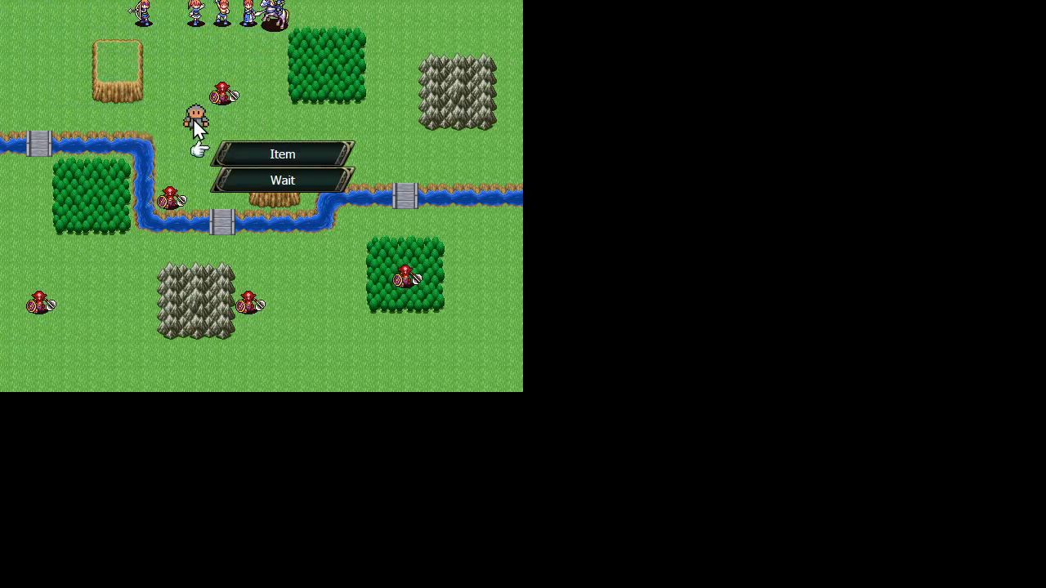
left_click(243, 182)
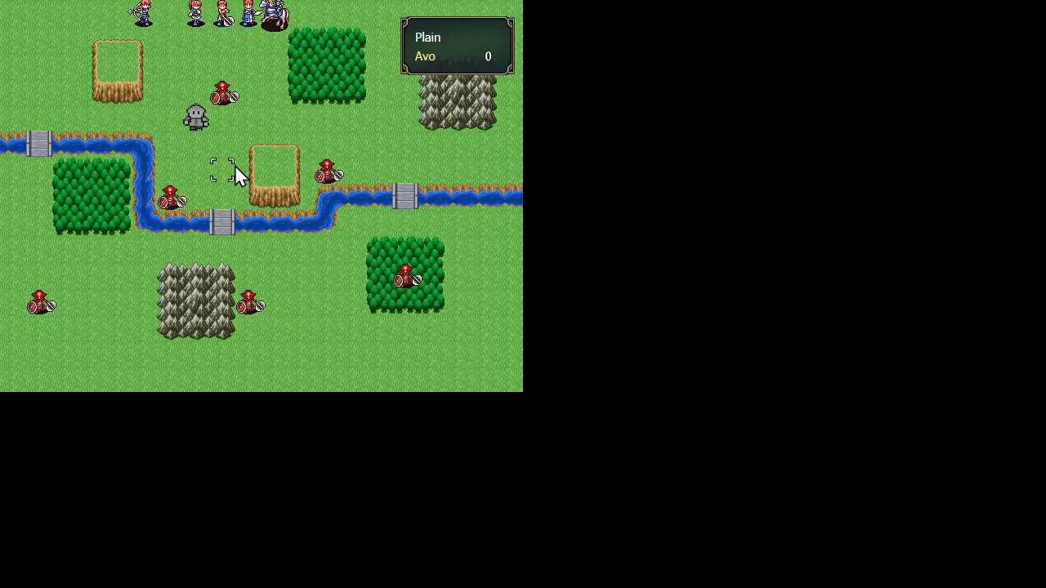
key("Escape")
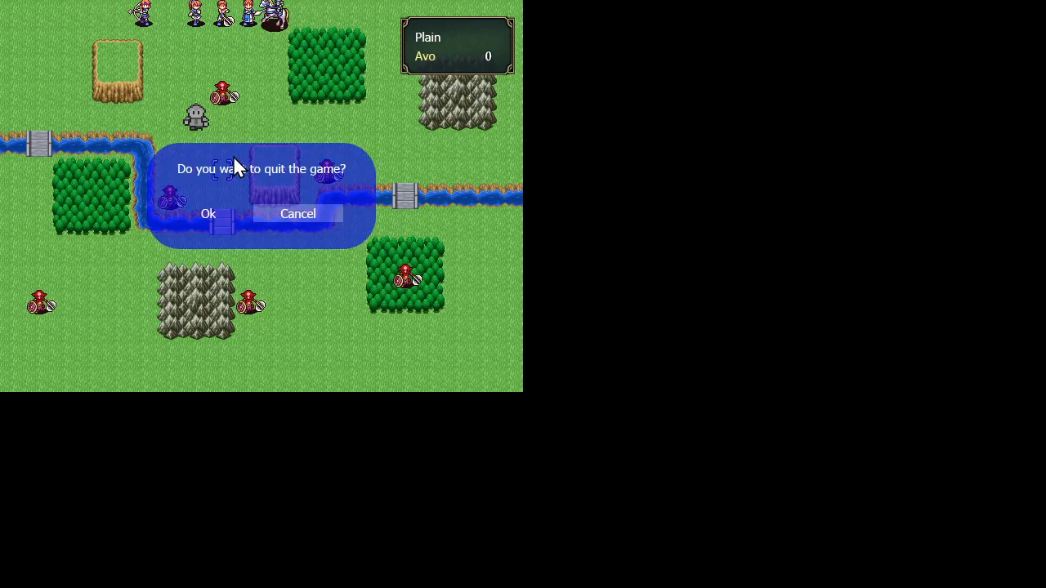
key("Return")
Step: Return to the map list, open the Second Map for editing and view its map information
left_click(42, 57)
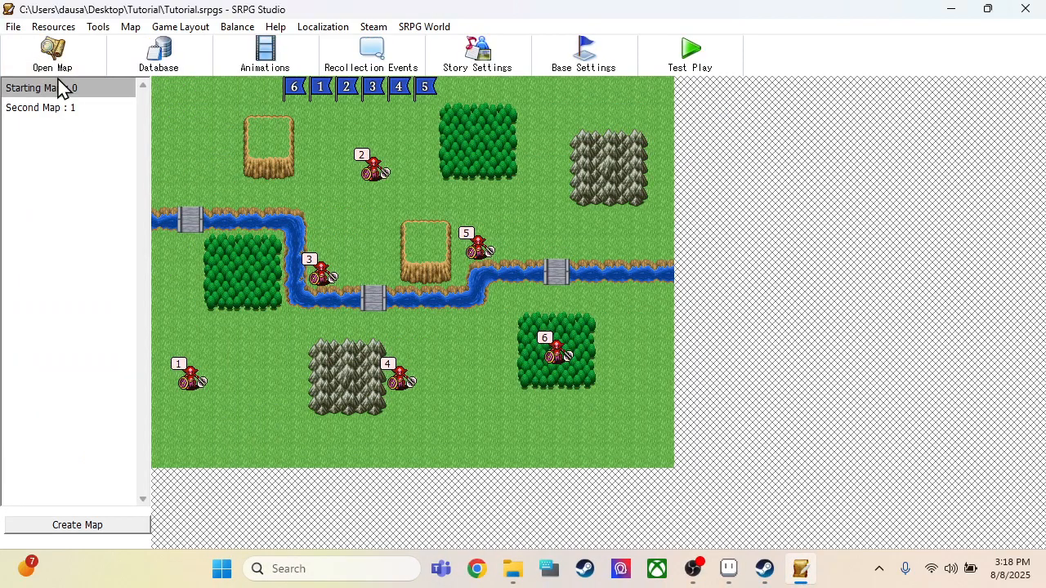
left_click(88, 116)
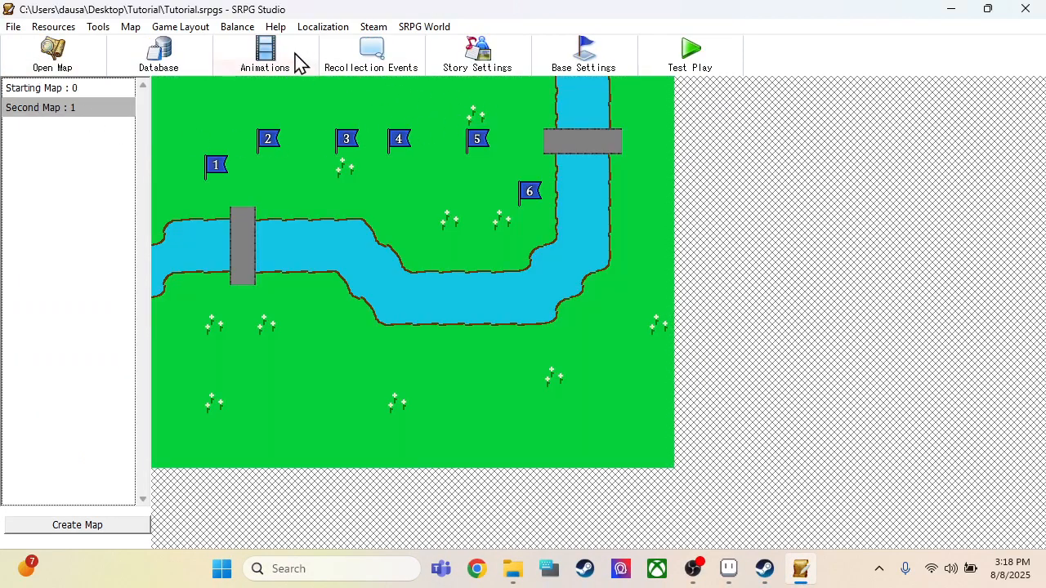
left_click(40, 57)
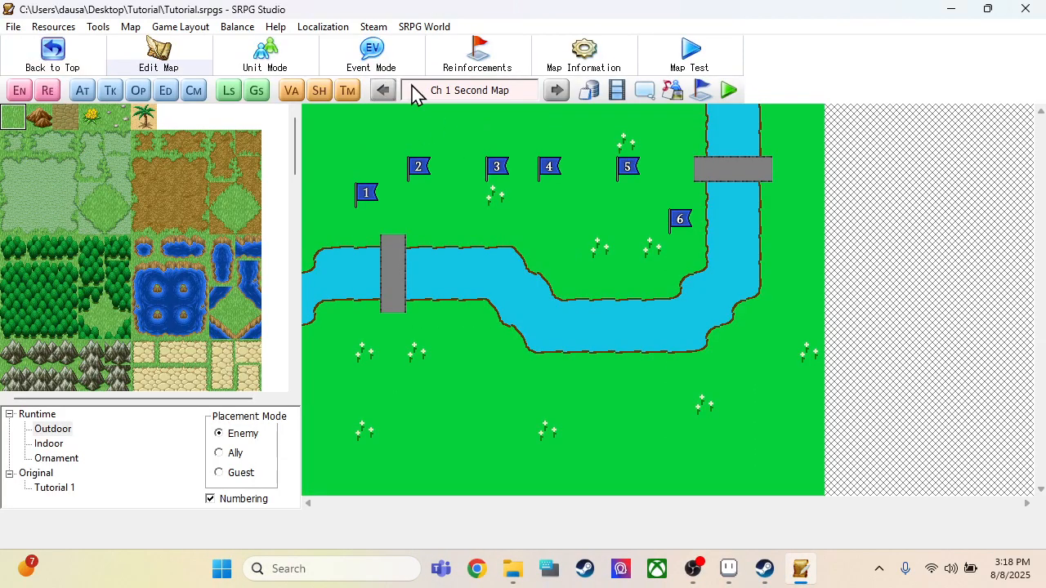
left_click(582, 56)
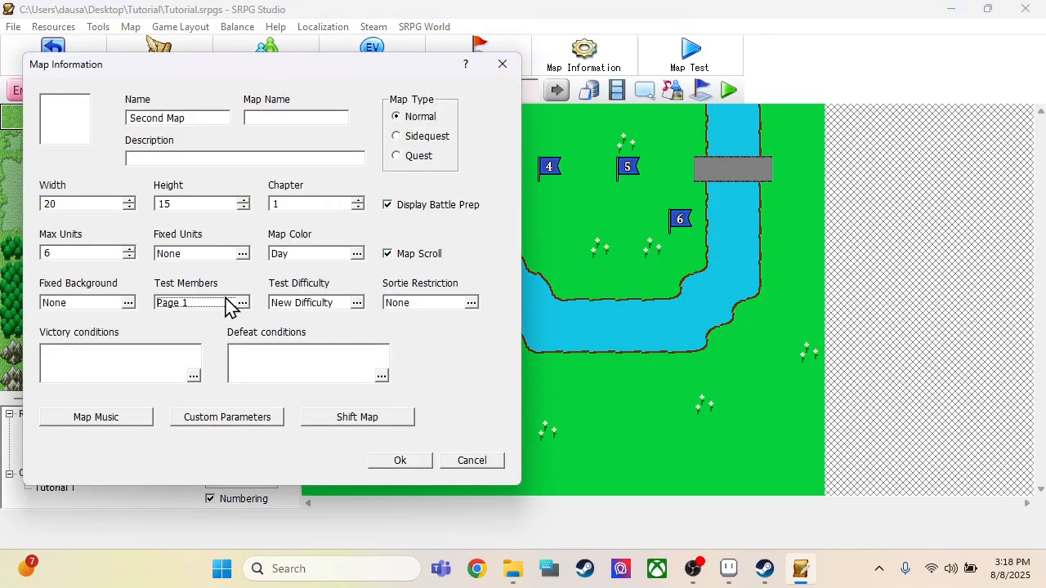
left_click(498, 461)
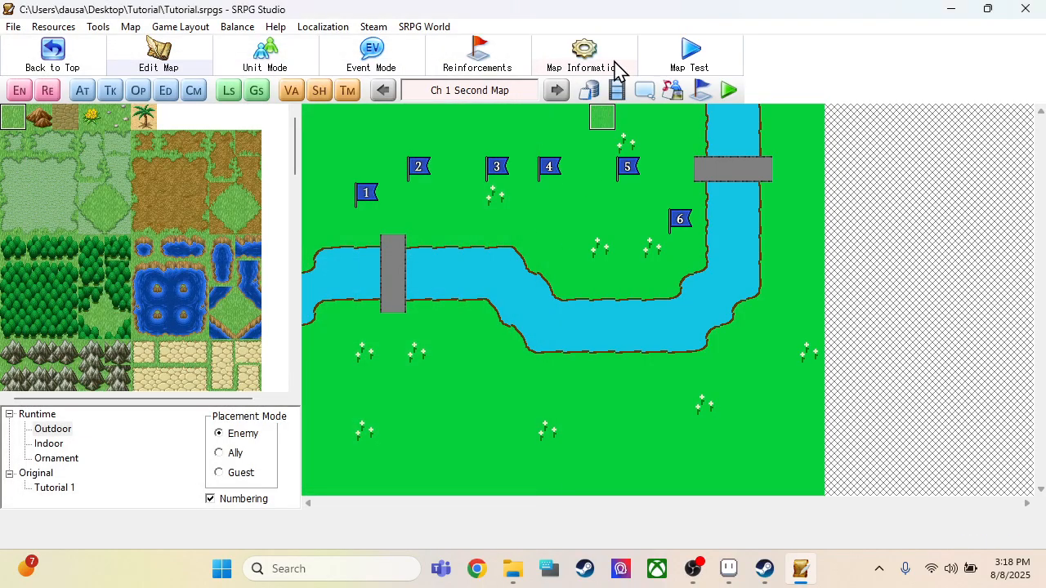
Step: Replace the Second Map's Swordsman test member with a fresh import of the Swordsman player and save the map information
left_click(618, 70)
left_click(214, 307)
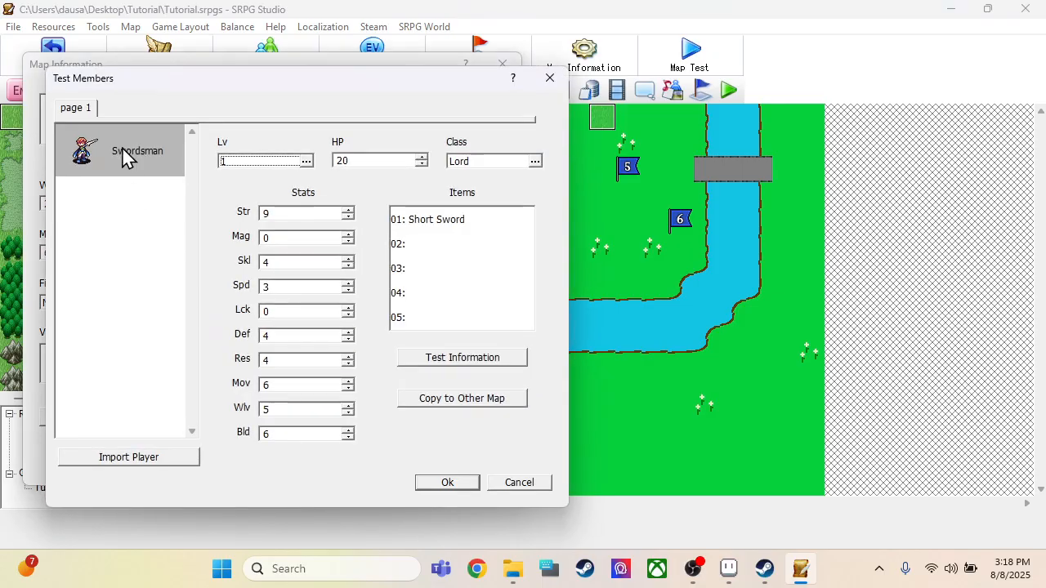
left_click(122, 149)
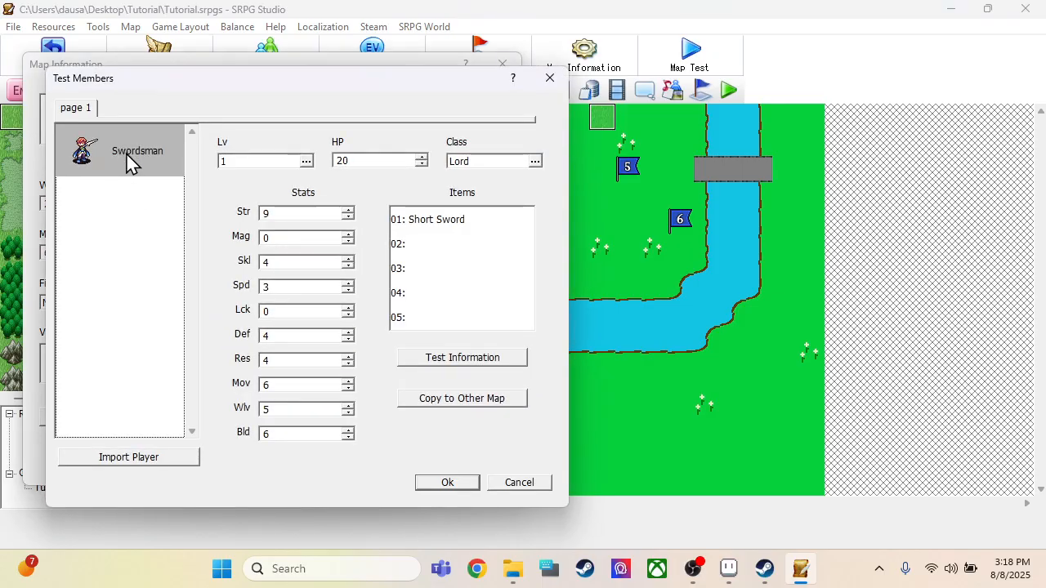
key("Delete")
left_click(154, 459)
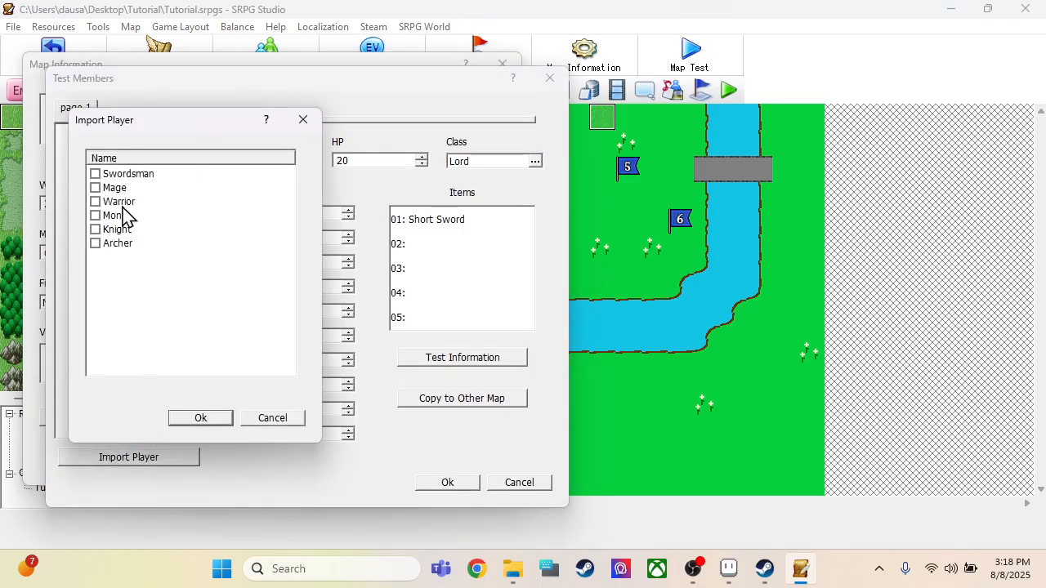
left_click(198, 419)
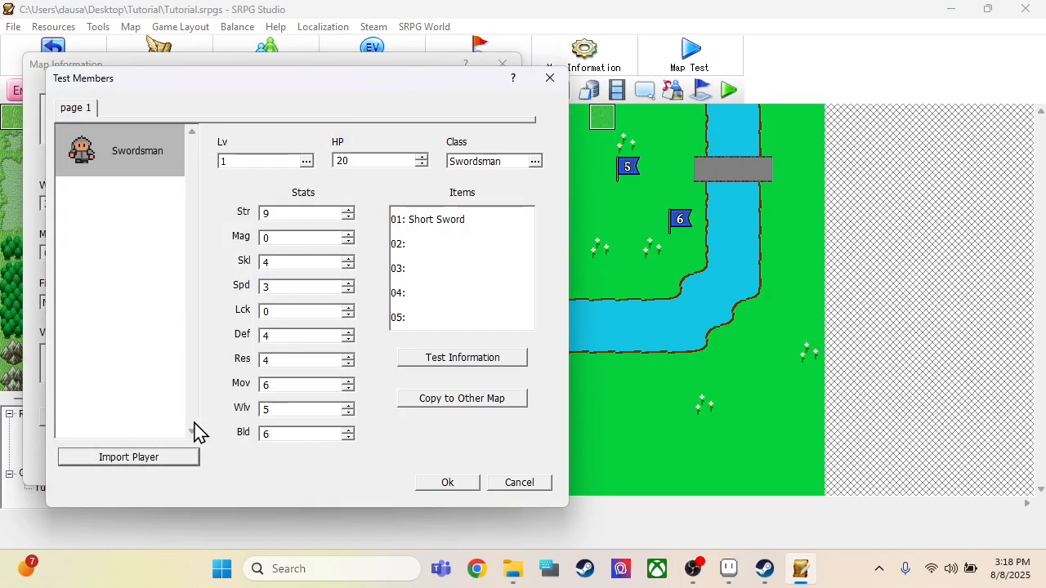
left_click(139, 172)
left_click(472, 485)
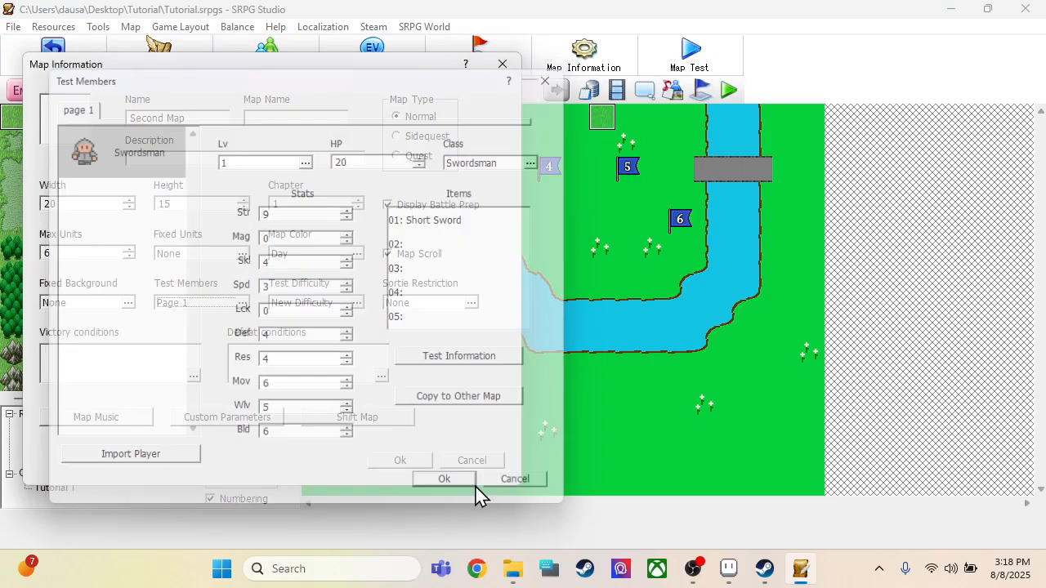
left_click(377, 463)
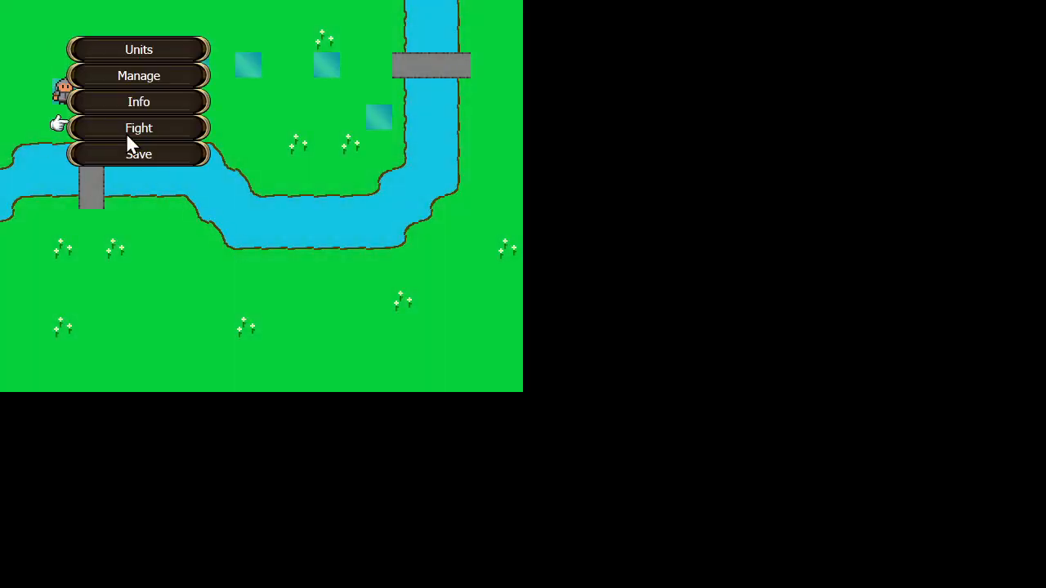
Step: Start the fight in the Second Map test and move the Swordsman across the bridge, ending its action
left_click(126, 132)
left_click(240, 216)
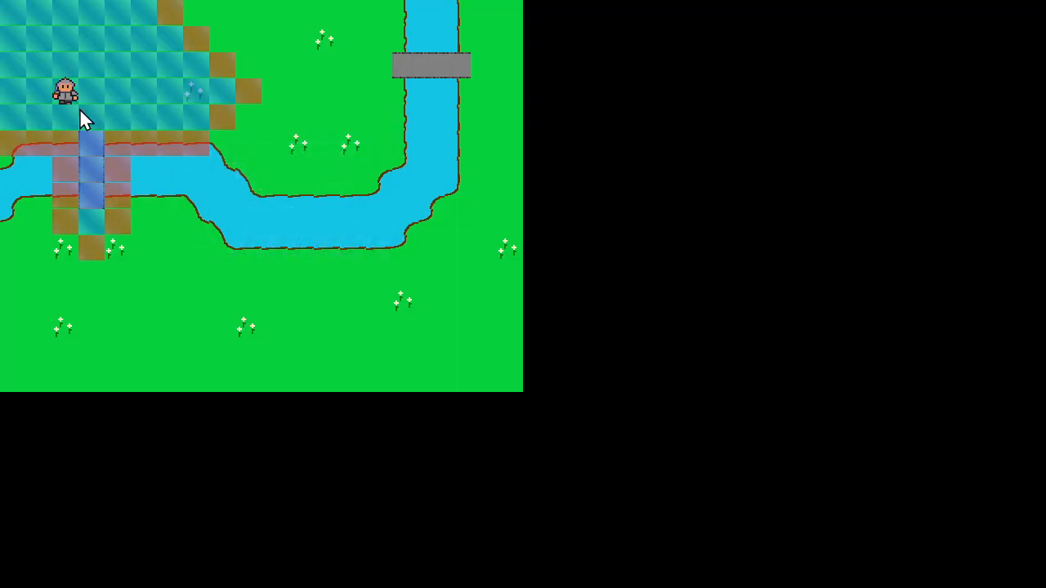
left_click(57, 90)
left_click(101, 219)
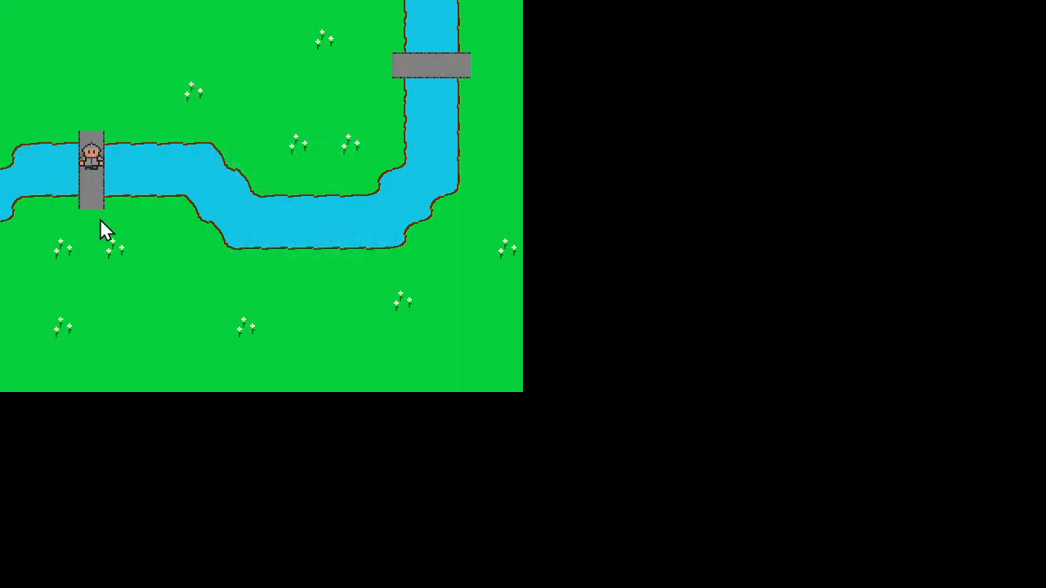
left_click(191, 285)
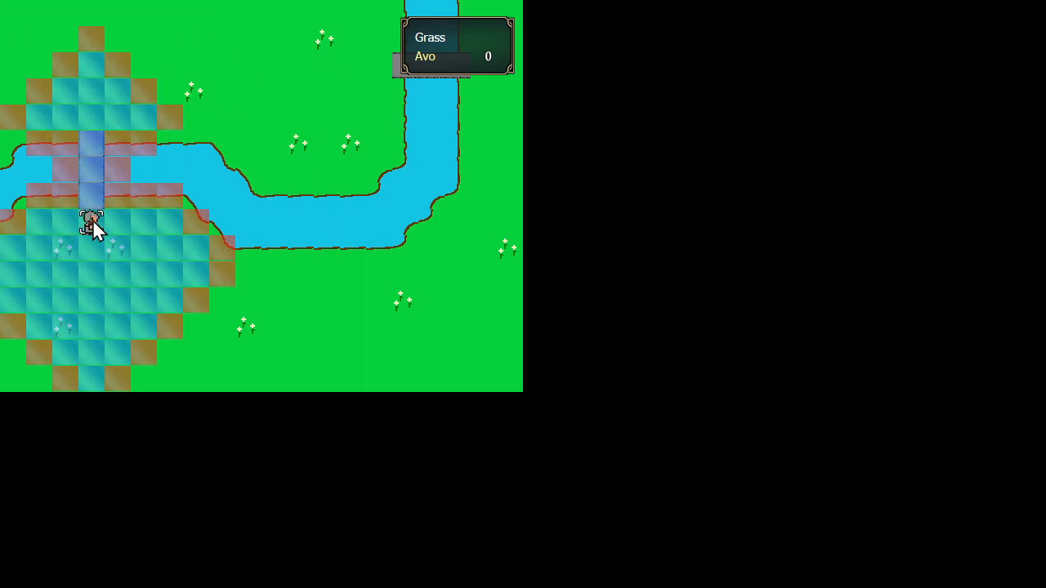
Step: Move the Swordsman over the grass southeast of the bridge and end its action with Wait
left_click(187, 278)
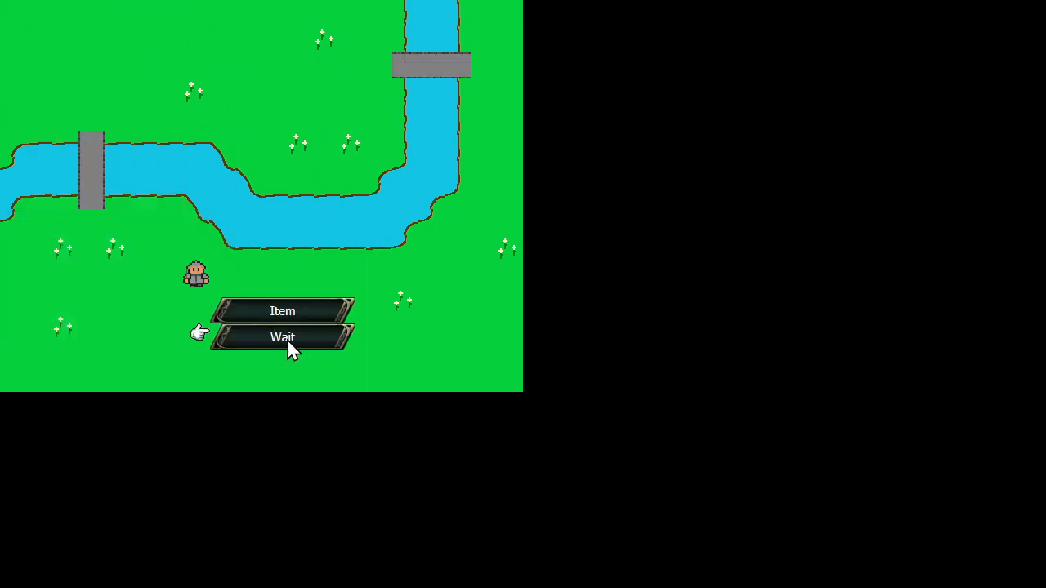
left_click(286, 339)
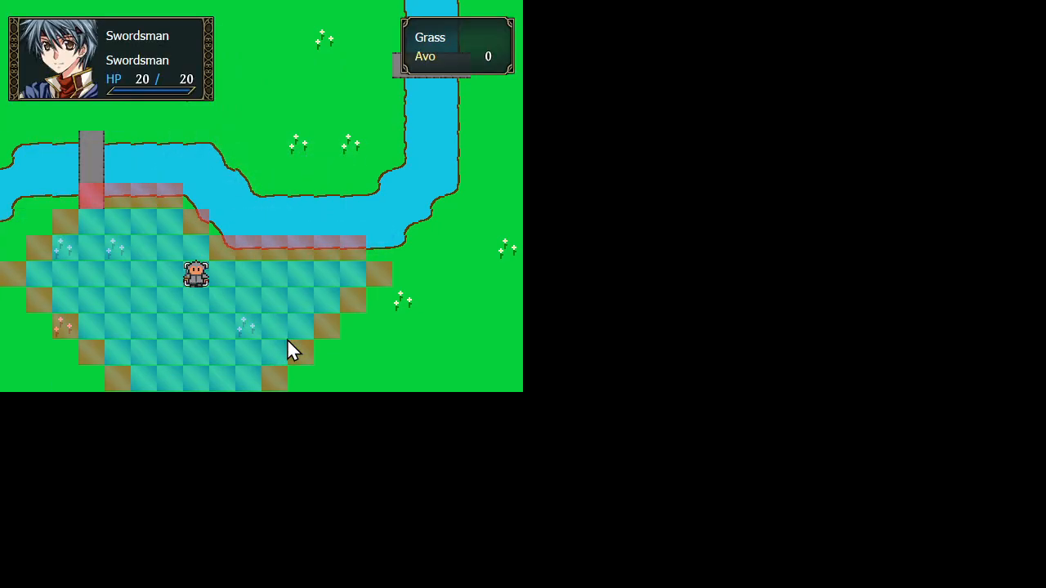
right_click(287, 338)
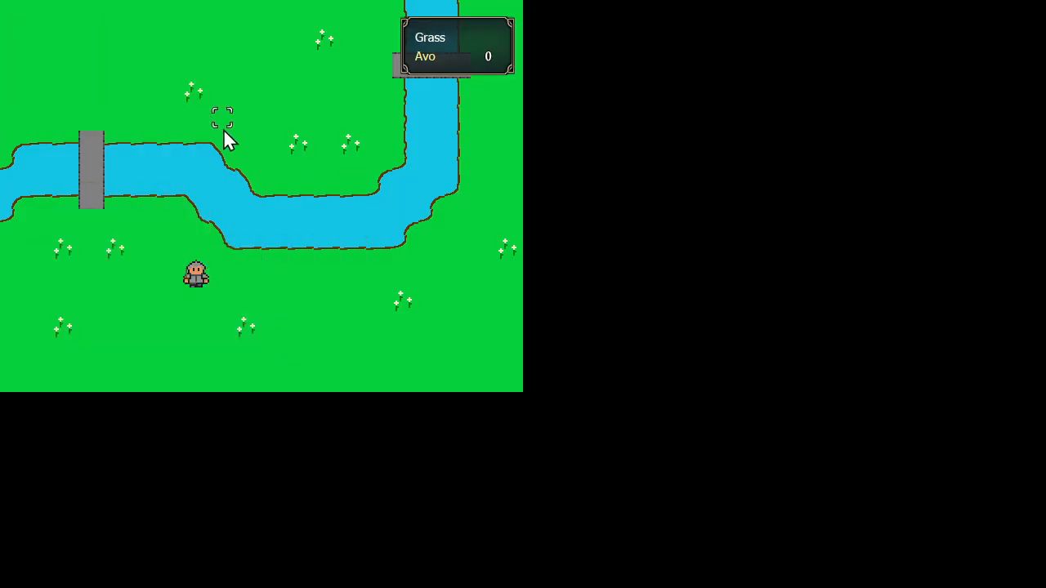